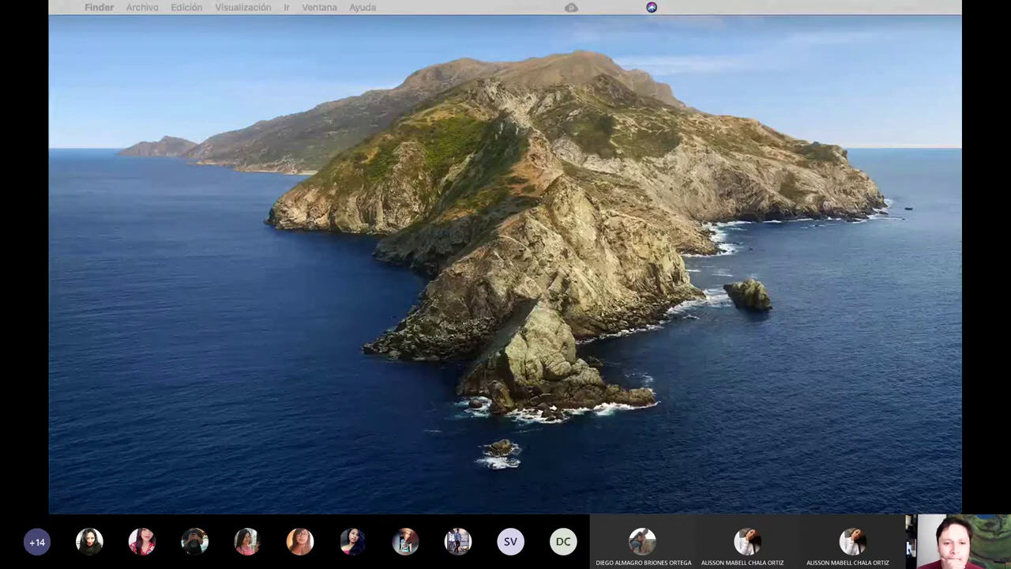
- Switch to the Excel workbook of chapter 4 exercises and review the solved problems on sheets Eje 4.8 and Ej.27
{"action": "key", "text": "super+Tab"}
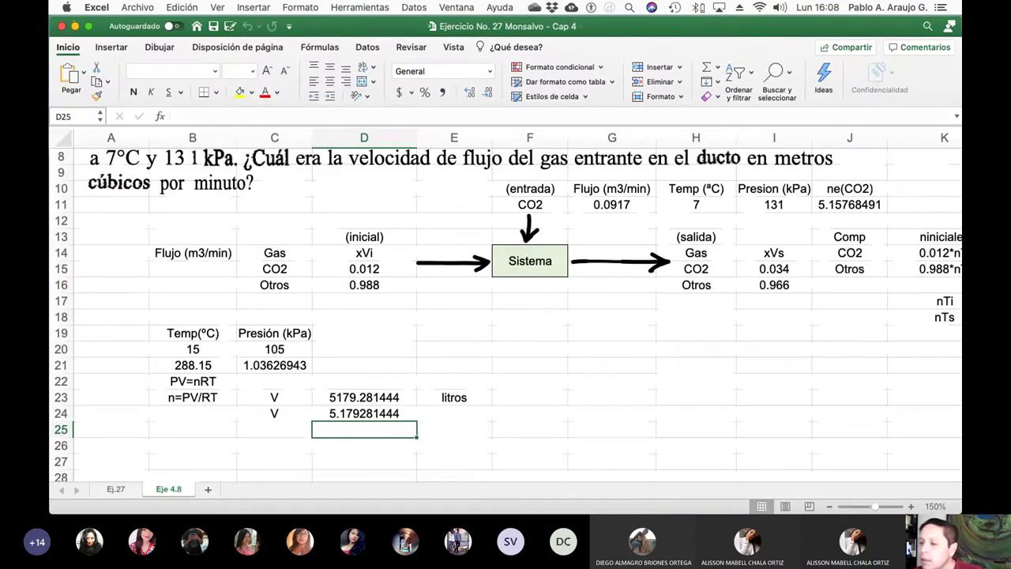
{"action": "scroll", "coordinate": [399, 362], "scroll_direction": "up", "scroll_amount": 5}
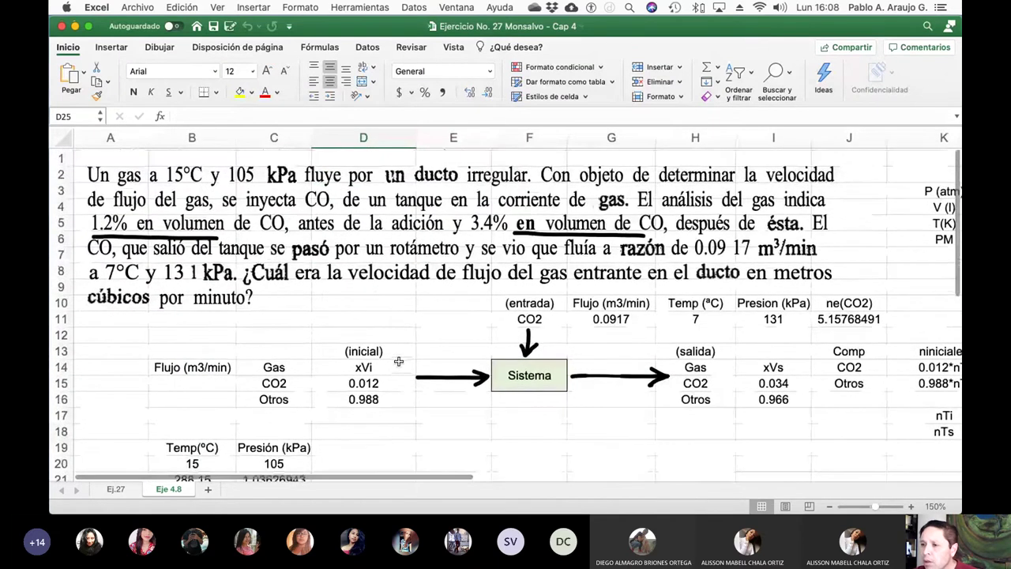
{"action": "scroll", "coordinate": [399, 361], "scroll_direction": "down", "scroll_amount": 10}
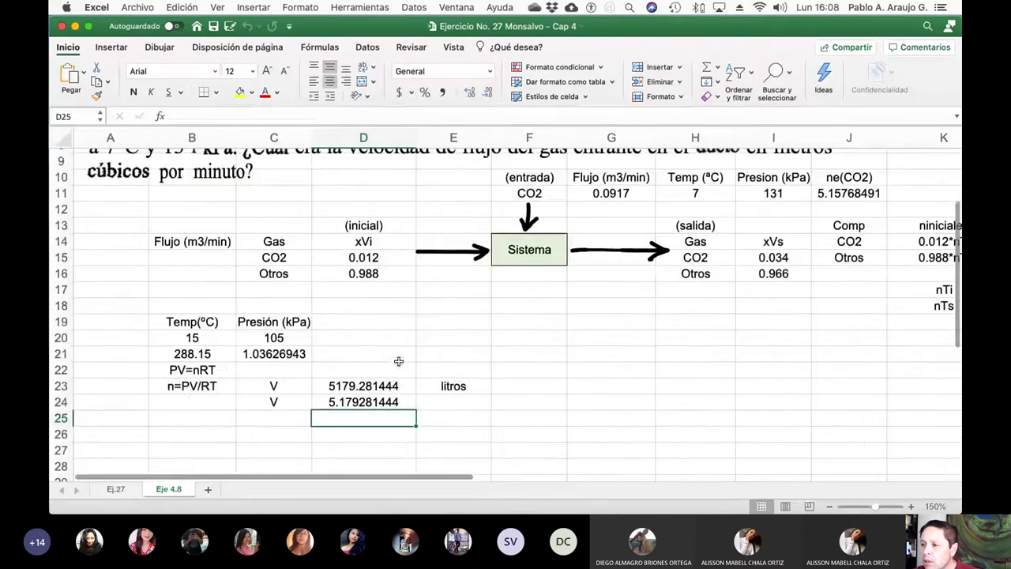
{"action": "scroll", "coordinate": [399, 361], "scroll_direction": "up", "scroll_amount": 4}
{"action": "scroll", "coordinate": [398, 362], "scroll_direction": "right", "scroll_amount": 1}
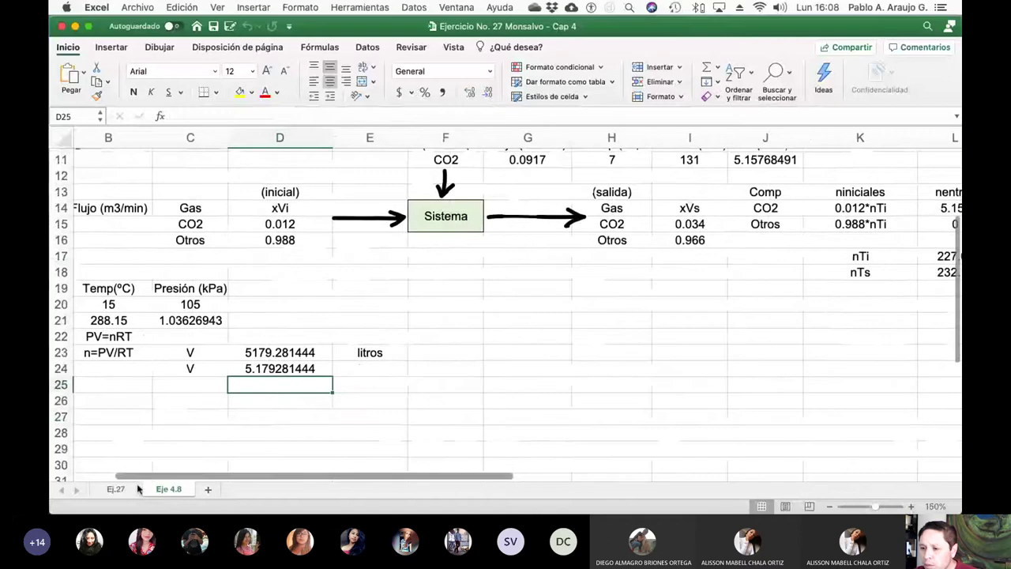
{"action": "left_click", "coordinate": [116, 489]}
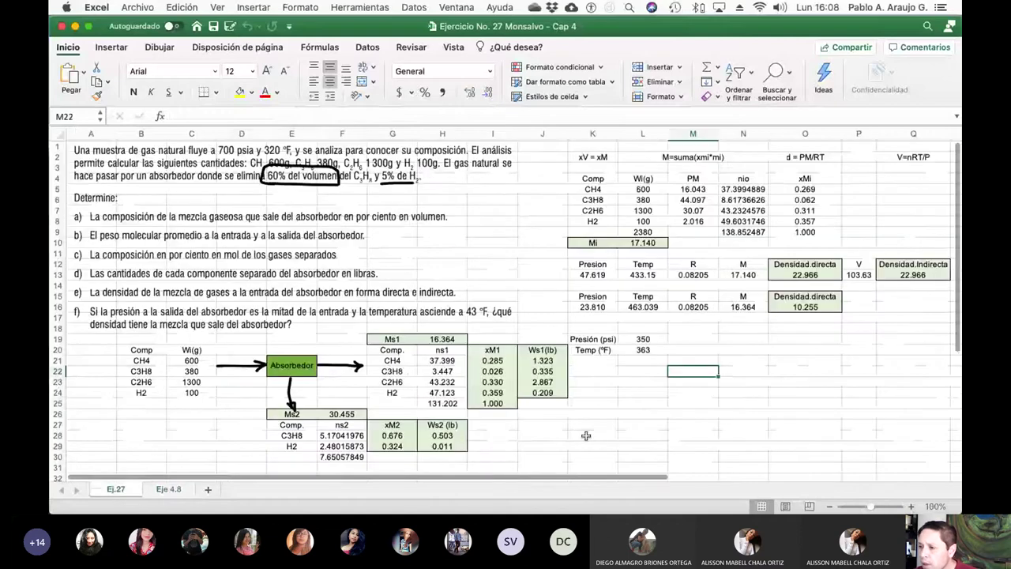
{"action": "scroll", "coordinate": [586, 435], "scroll_direction": "right", "scroll_amount": 5}
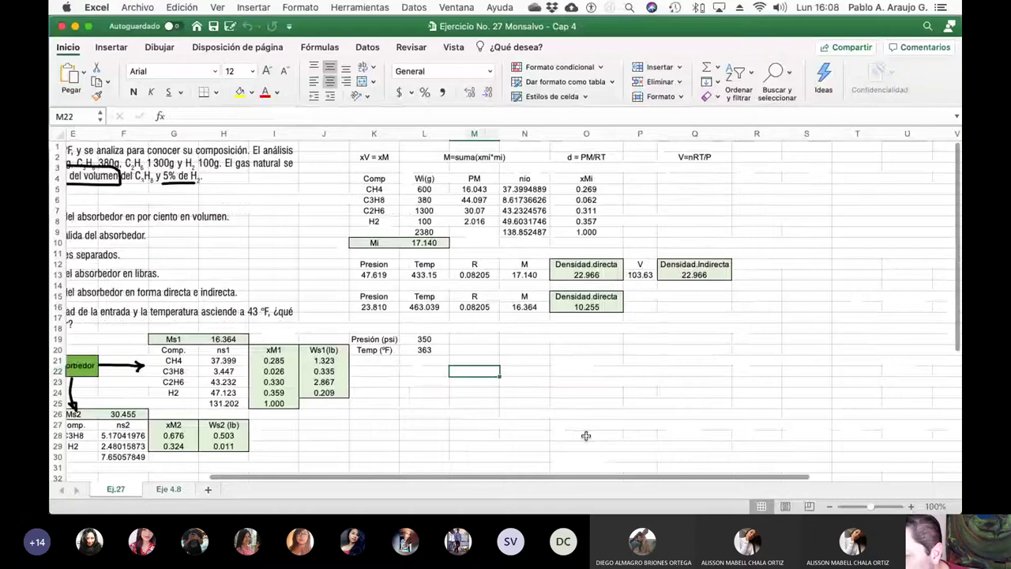
{"action": "left_click", "coordinate": [180, 487]}
{"action": "scroll", "coordinate": [450, 381], "scroll_direction": "up", "scroll_amount": 3}
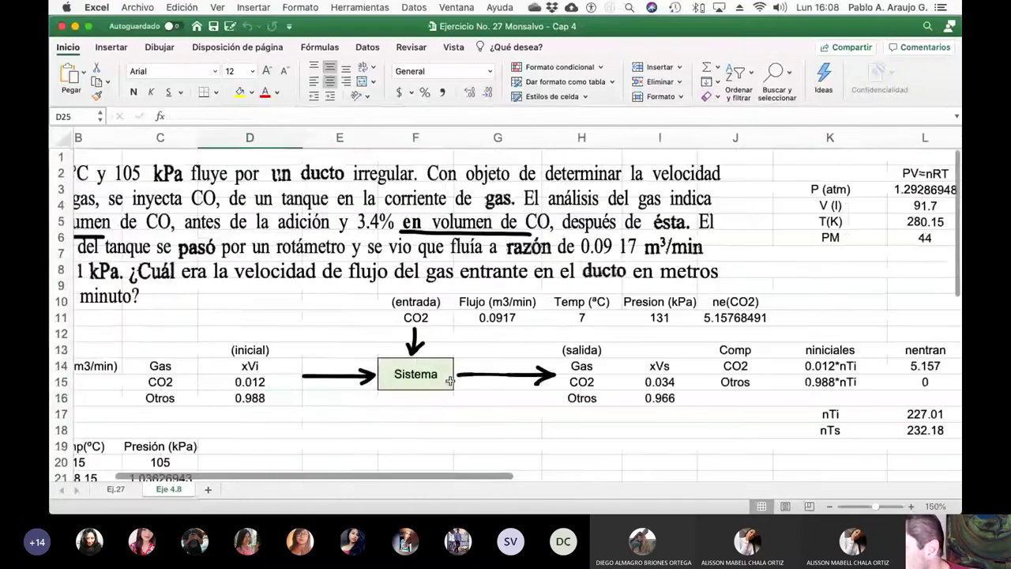
{"action": "scroll", "coordinate": [450, 381], "scroll_direction": "right", "scroll_amount": 6}
{"action": "scroll", "coordinate": [449, 381], "scroll_direction": "left", "scroll_amount": 2}
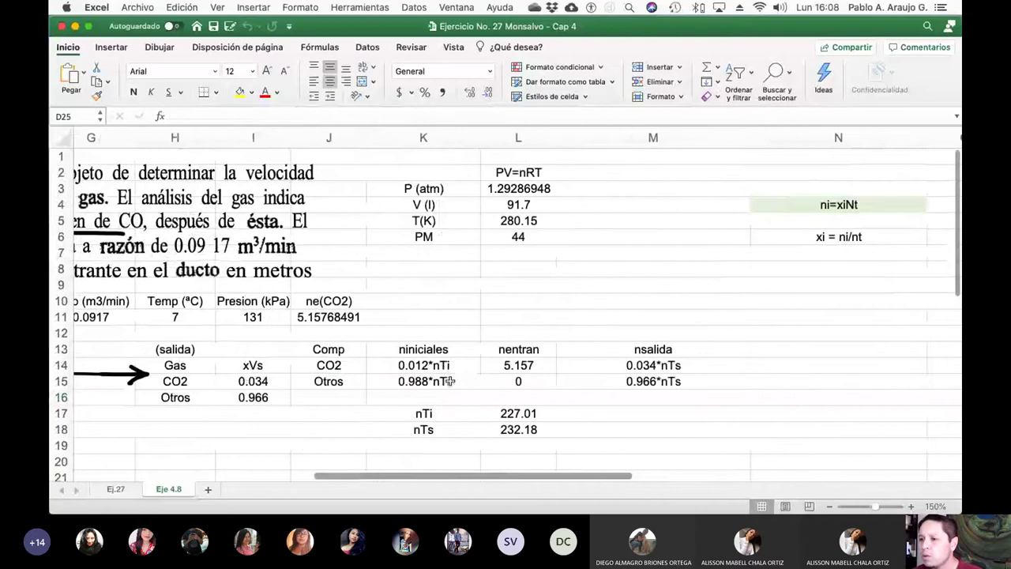
{"action": "scroll", "coordinate": [450, 381], "scroll_direction": "left", "scroll_amount": 6}
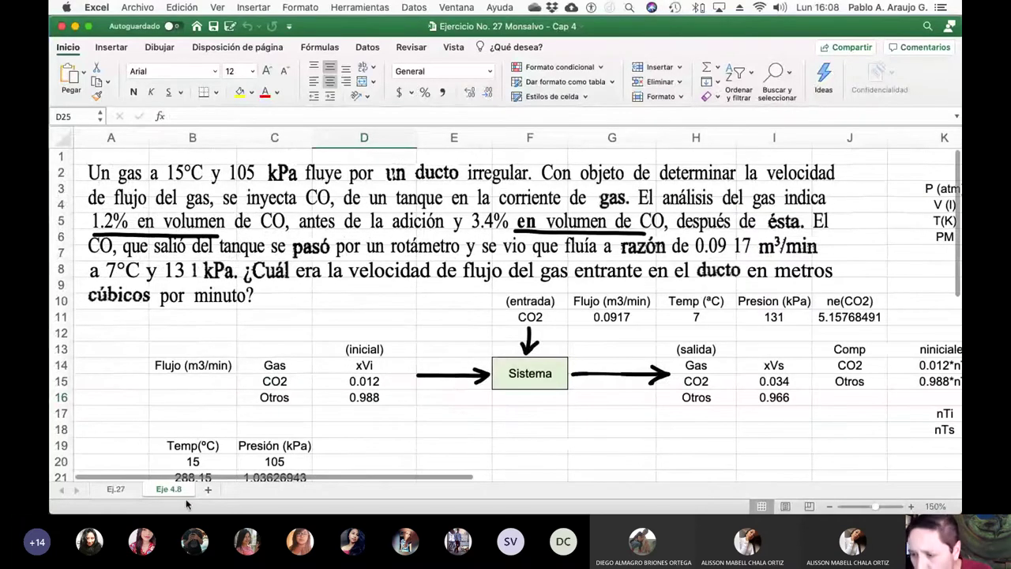
- Add a blank worksheet to the workbook, and enlarge the Himmelblau chapter 4 PDF window to fill the screen
{"action": "left_click", "coordinate": [208, 489]}
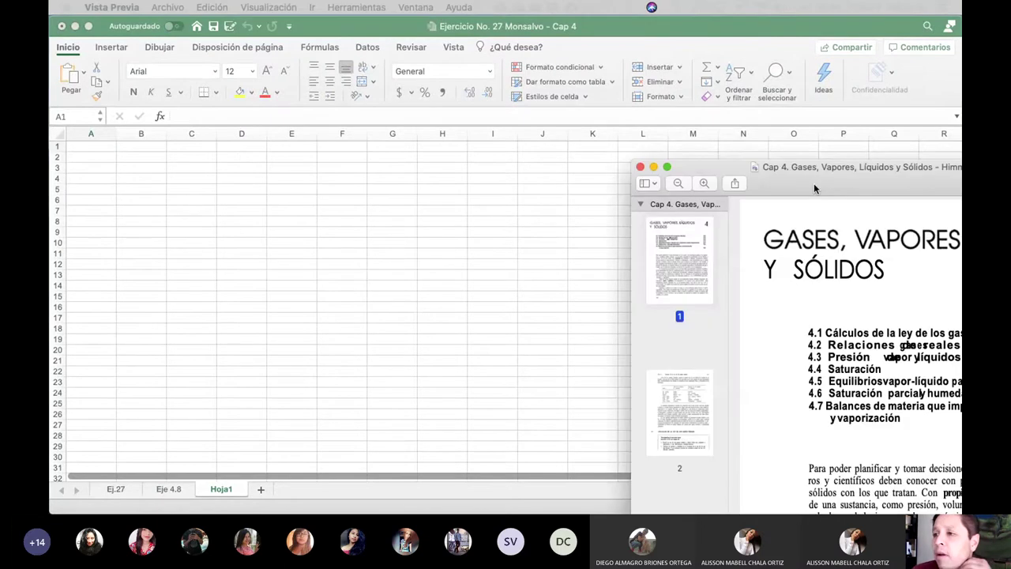
{"action": "left_click_drag", "start_coordinate": [813, 183], "coordinate": [225, 8]}
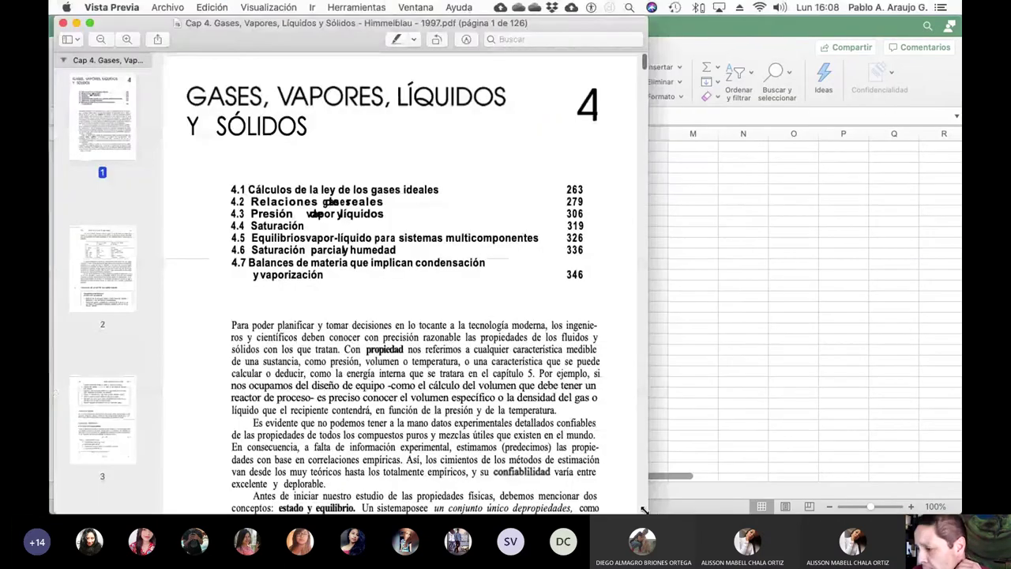
{"action": "left_click_drag", "start_coordinate": [653, 510], "coordinate": [961, 514]}
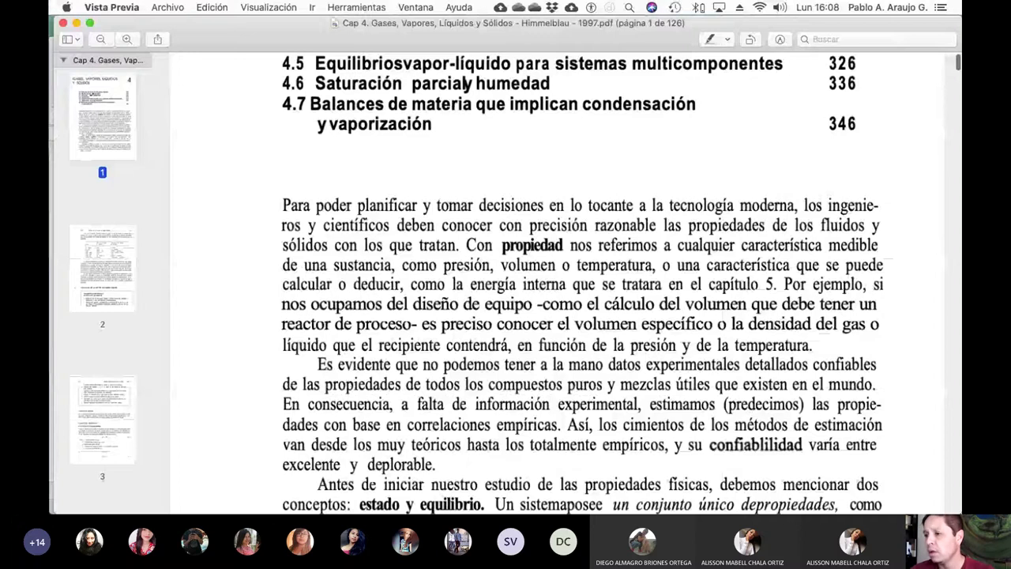
- Look through section 4.1 on ideal gas law calculations, from the chapter's first page through worked Example 4.8
{"action": "scroll", "coordinate": [682, 322], "scroll_direction": "down", "scroll_amount": 10}
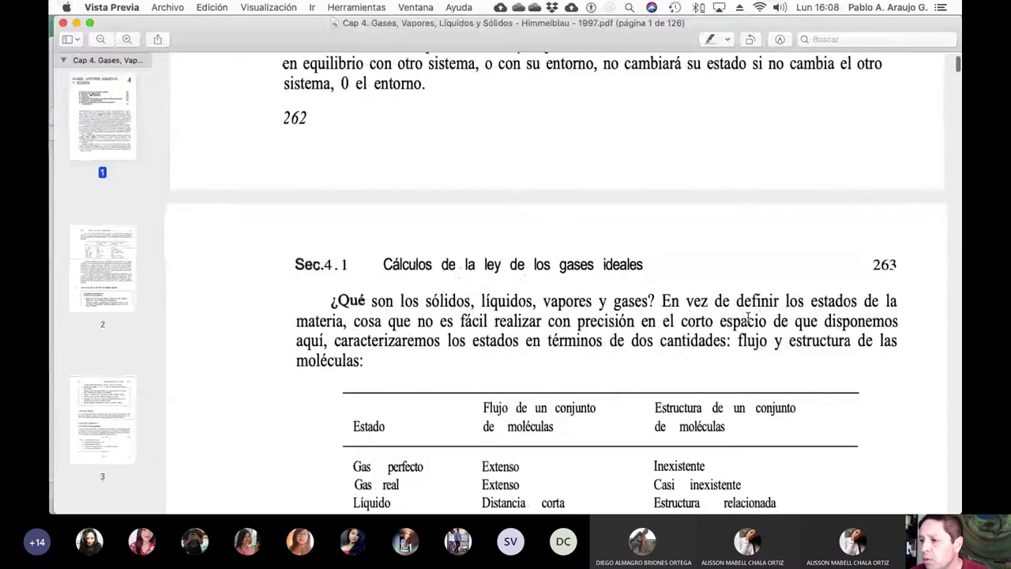
{"action": "scroll", "coordinate": [747, 318], "scroll_direction": "down", "scroll_amount": 15}
{"action": "scroll", "coordinate": [746, 317], "scroll_direction": "down", "scroll_amount": 5}
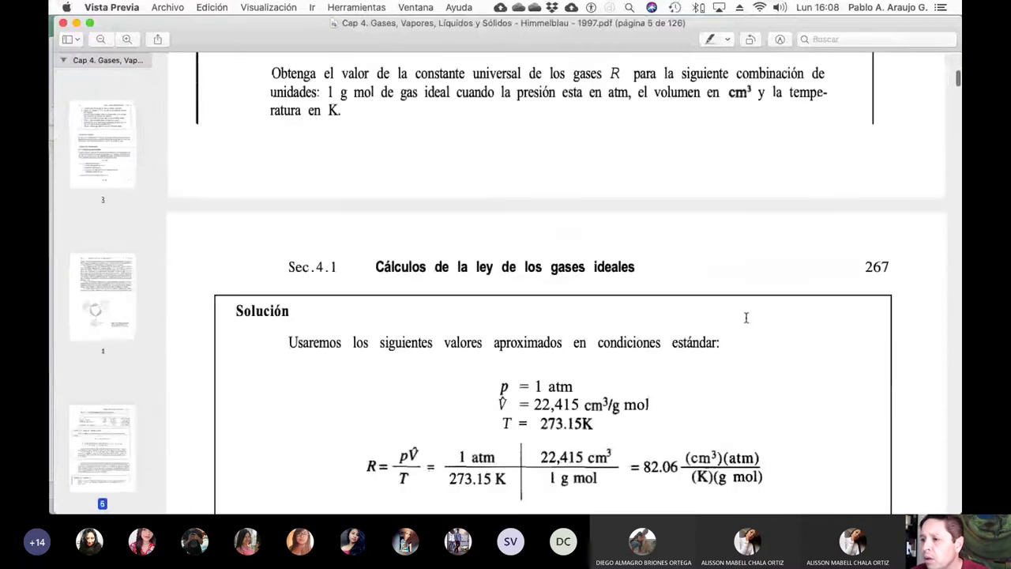
{"action": "scroll", "coordinate": [745, 318], "scroll_direction": "down", "scroll_amount": 10}
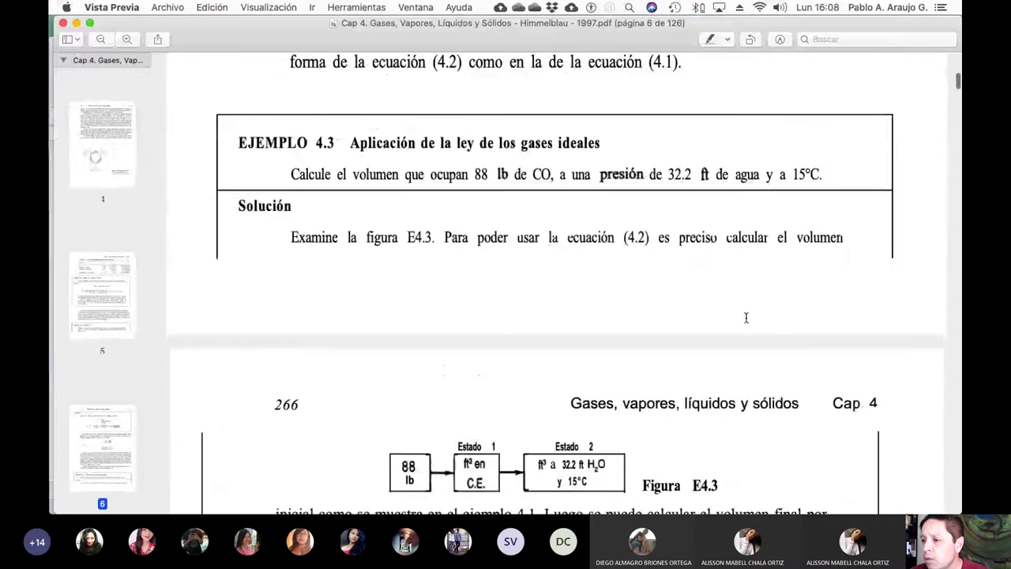
{"action": "scroll", "coordinate": [745, 317], "scroll_direction": "down", "scroll_amount": 8}
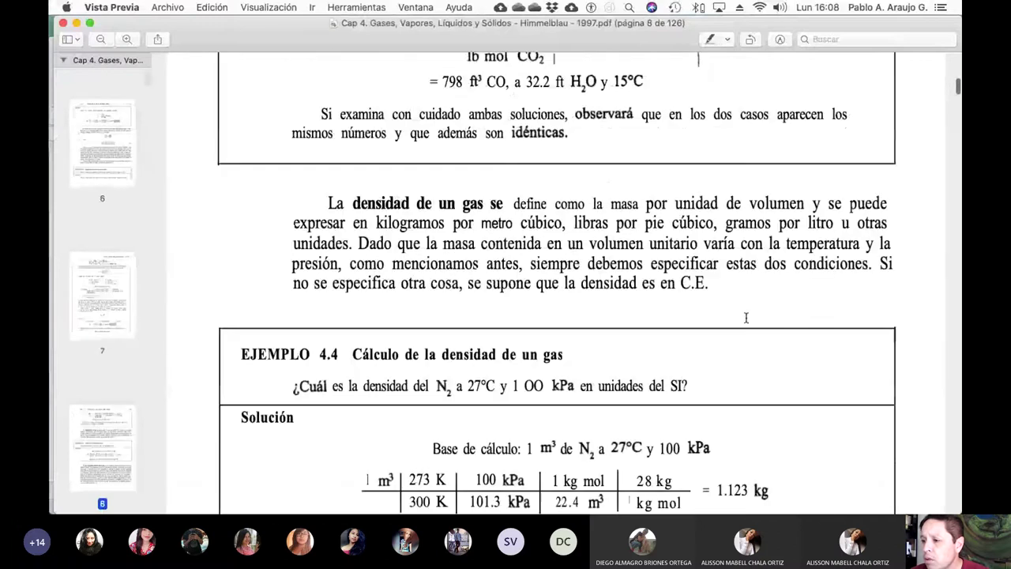
{"action": "scroll", "coordinate": [746, 317], "scroll_direction": "down", "scroll_amount": 10}
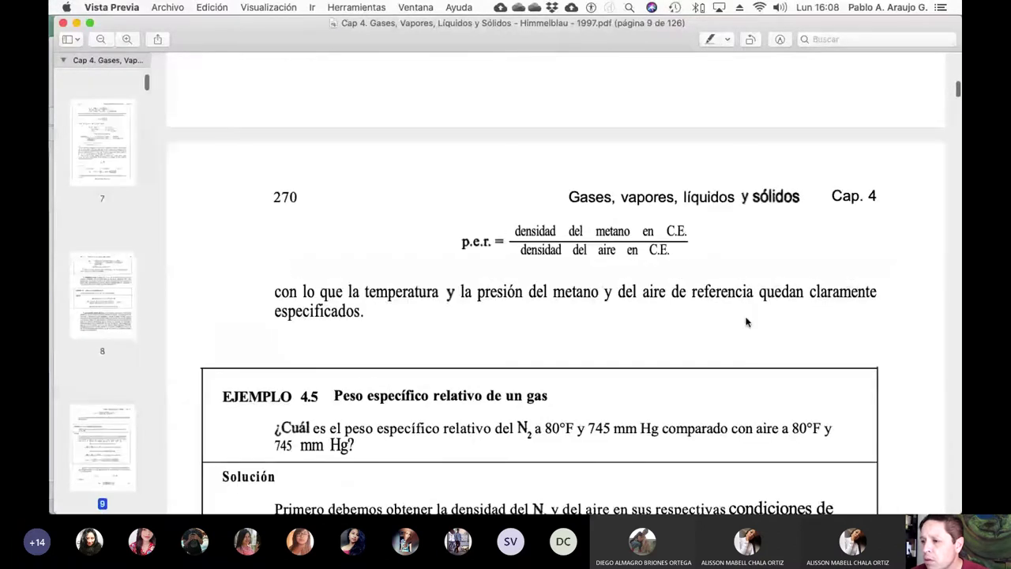
{"action": "scroll", "coordinate": [745, 321], "scroll_direction": "down", "scroll_amount": 10}
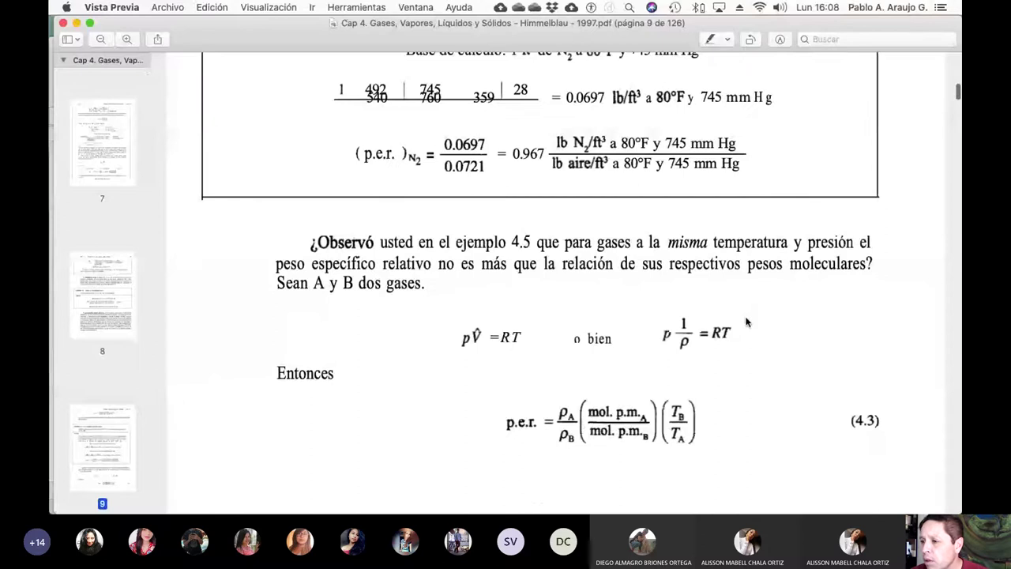
{"action": "scroll", "coordinate": [745, 322], "scroll_direction": "down", "scroll_amount": 10}
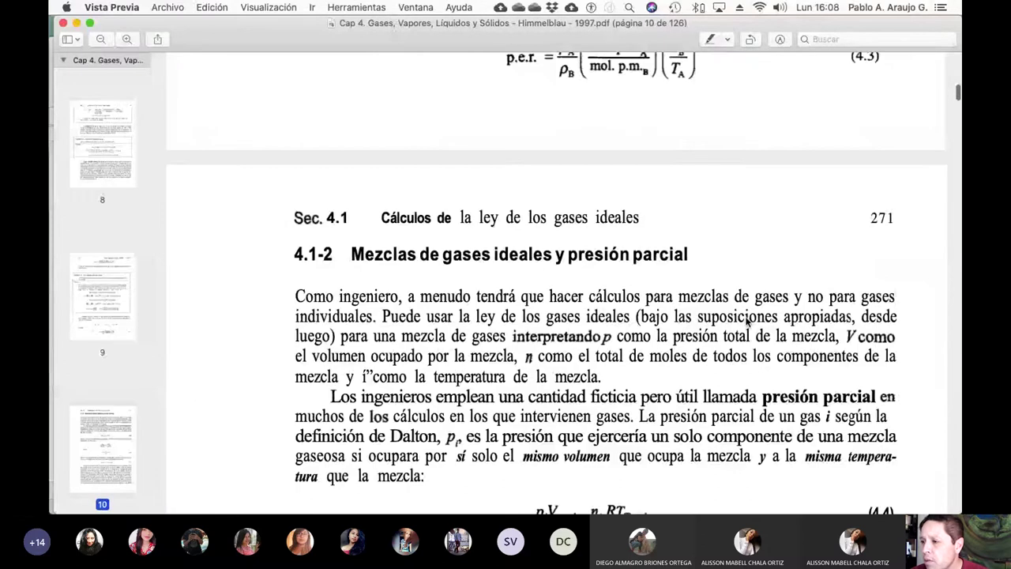
{"action": "scroll", "coordinate": [745, 321], "scroll_direction": "down", "scroll_amount": 15}
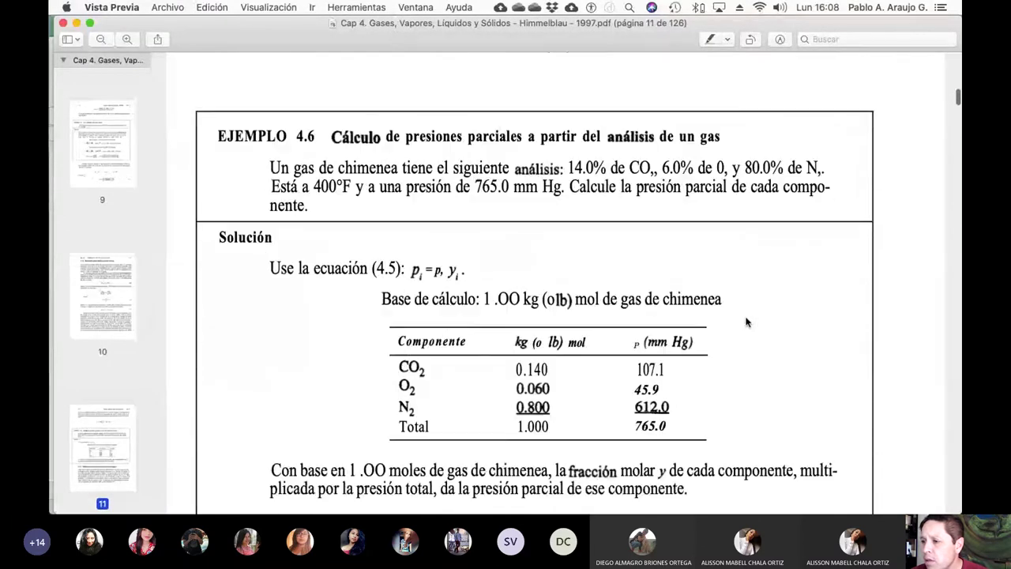
{"action": "scroll", "coordinate": [745, 322], "scroll_direction": "down", "scroll_amount": 10}
{"action": "scroll", "coordinate": [745, 321], "scroll_direction": "down", "scroll_amount": 10}
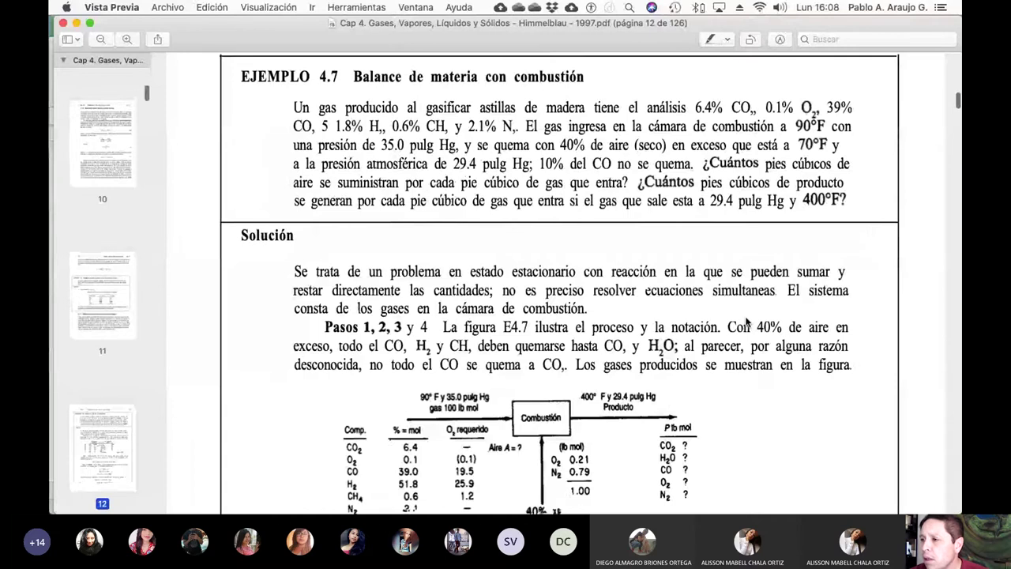
{"action": "scroll", "coordinate": [745, 322], "scroll_direction": "down", "scroll_amount": 8}
{"action": "scroll", "coordinate": [745, 322], "scroll_direction": "up", "scroll_amount": 5}
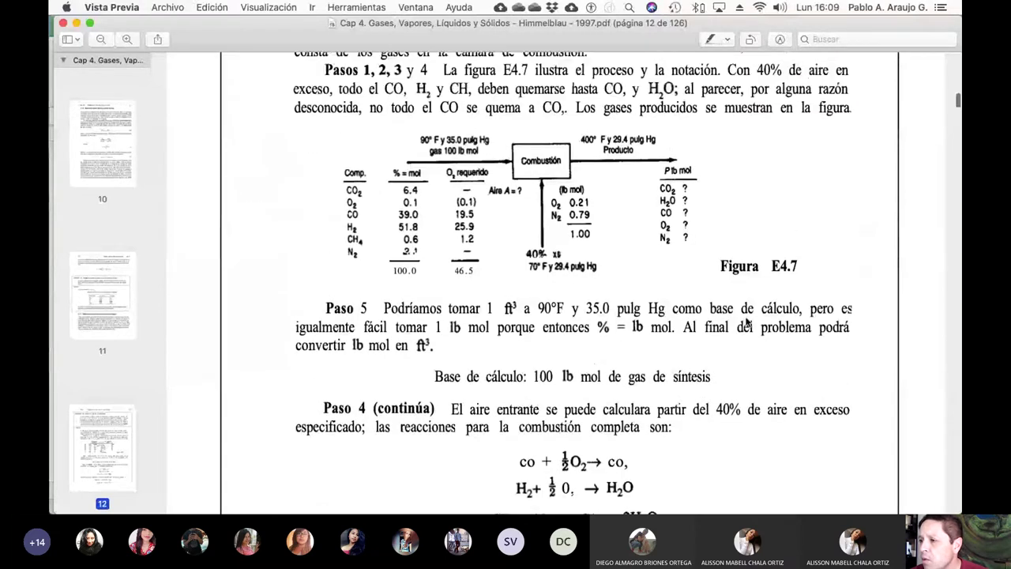
{"action": "scroll", "coordinate": [746, 321], "scroll_direction": "down", "scroll_amount": 10}
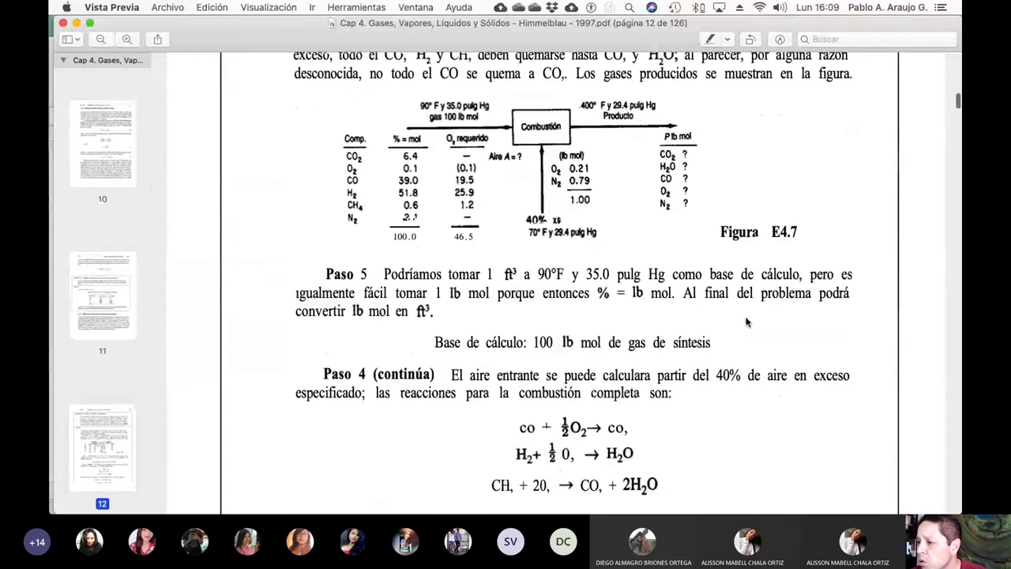
{"action": "scroll", "coordinate": [745, 321], "scroll_direction": "down", "scroll_amount": 10}
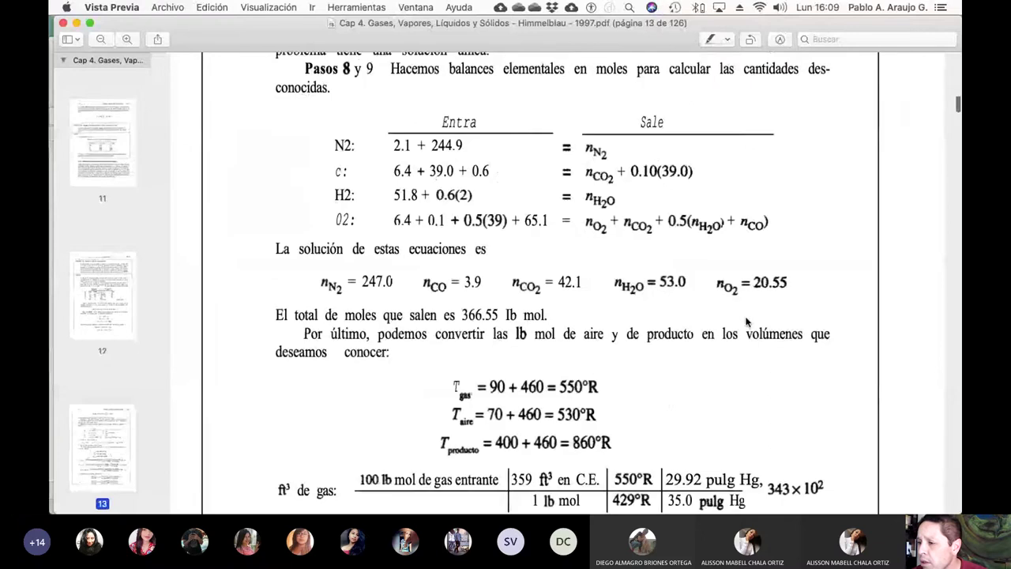
{"action": "scroll", "coordinate": [745, 321], "scroll_direction": "down", "scroll_amount": 10}
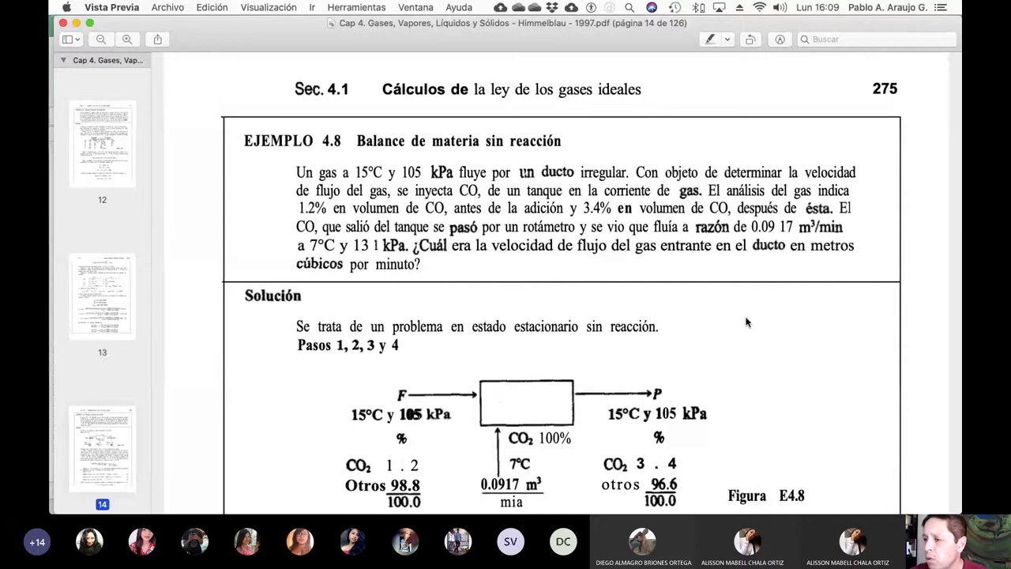
{"action": "scroll", "coordinate": [745, 322], "scroll_direction": "down", "scroll_amount": 5}
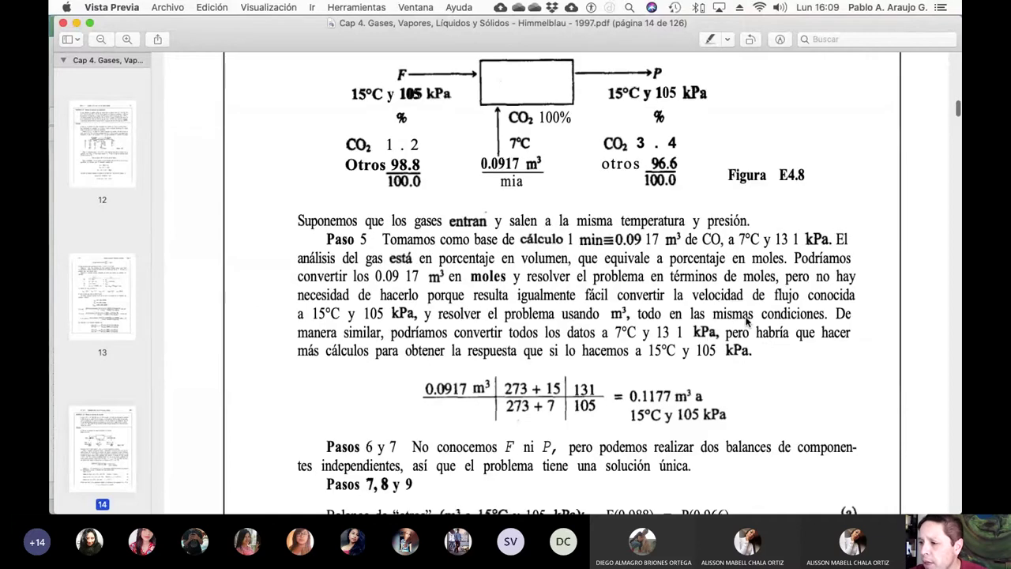
- Look through the rest of section 4.1, from the Example 4.8 solution through the self-test and conceptual problems to section 4.2
{"action": "scroll", "coordinate": [746, 322], "scroll_direction": "down", "scroll_amount": 10}
{"action": "scroll", "coordinate": [745, 321], "scroll_direction": "down", "scroll_amount": 8}
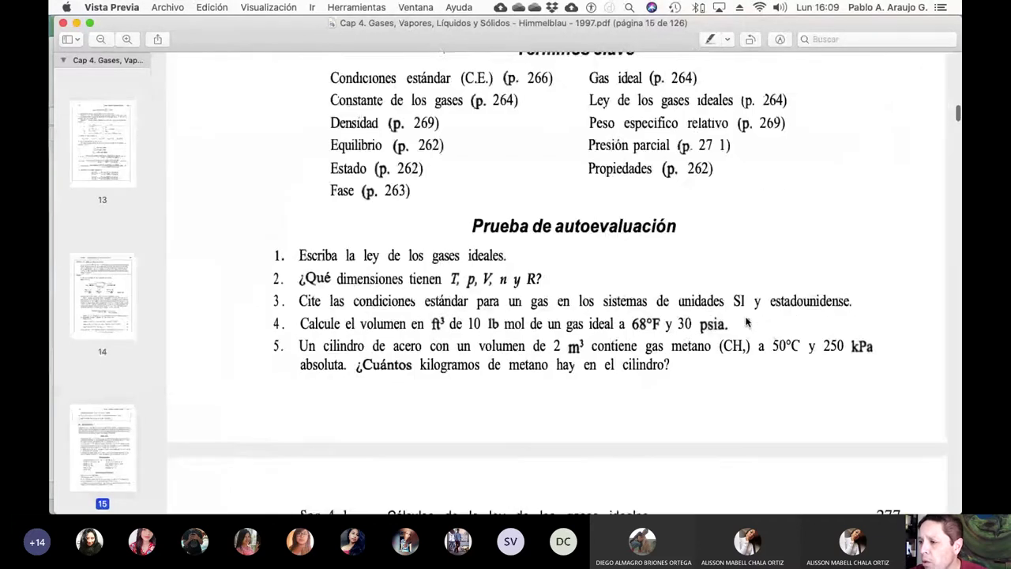
{"action": "scroll", "coordinate": [745, 322], "scroll_direction": "down", "scroll_amount": 10}
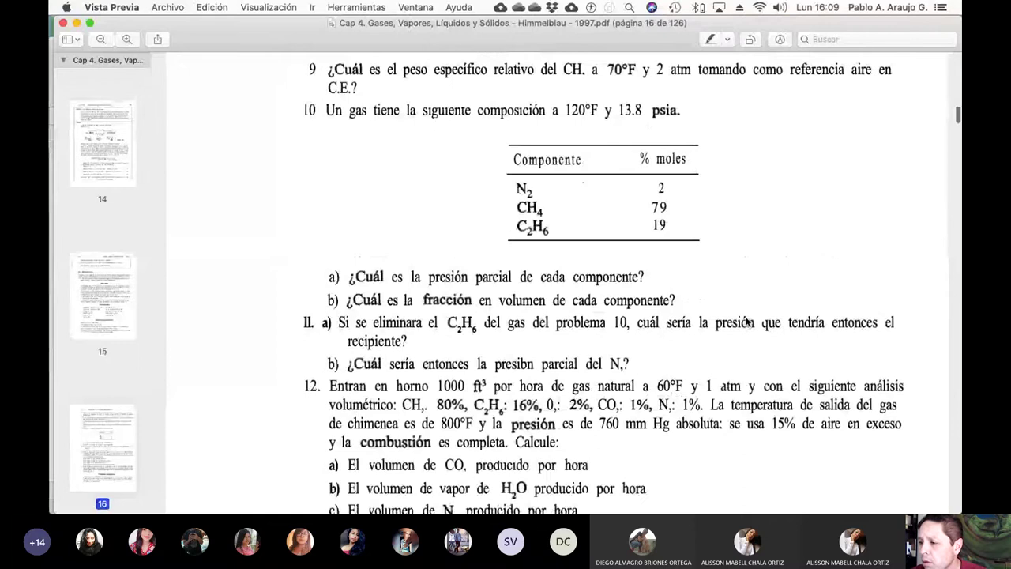
{"action": "scroll", "coordinate": [745, 321], "scroll_direction": "down", "scroll_amount": 7}
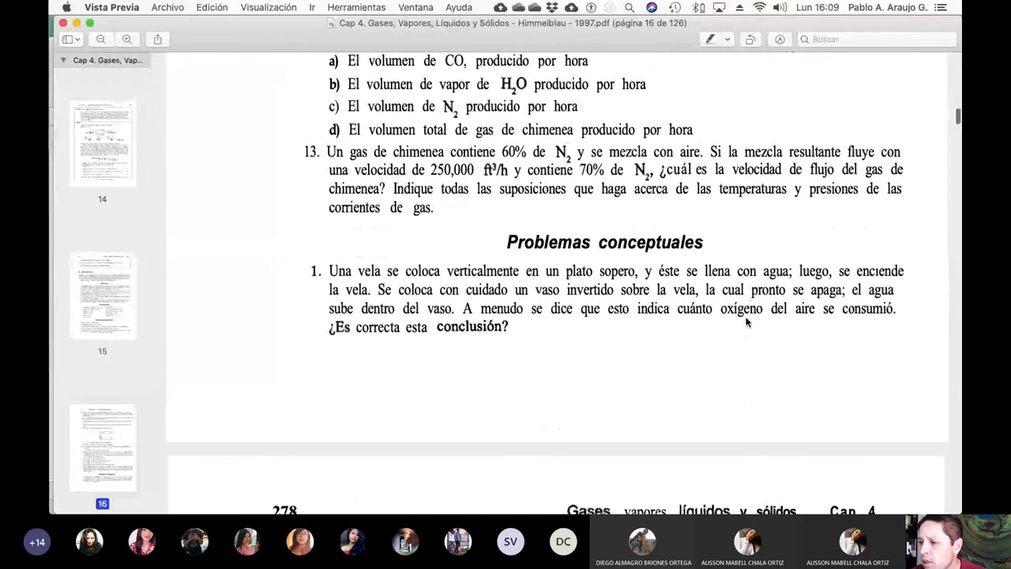
{"action": "scroll", "coordinate": [745, 322], "scroll_direction": "down", "scroll_amount": 15}
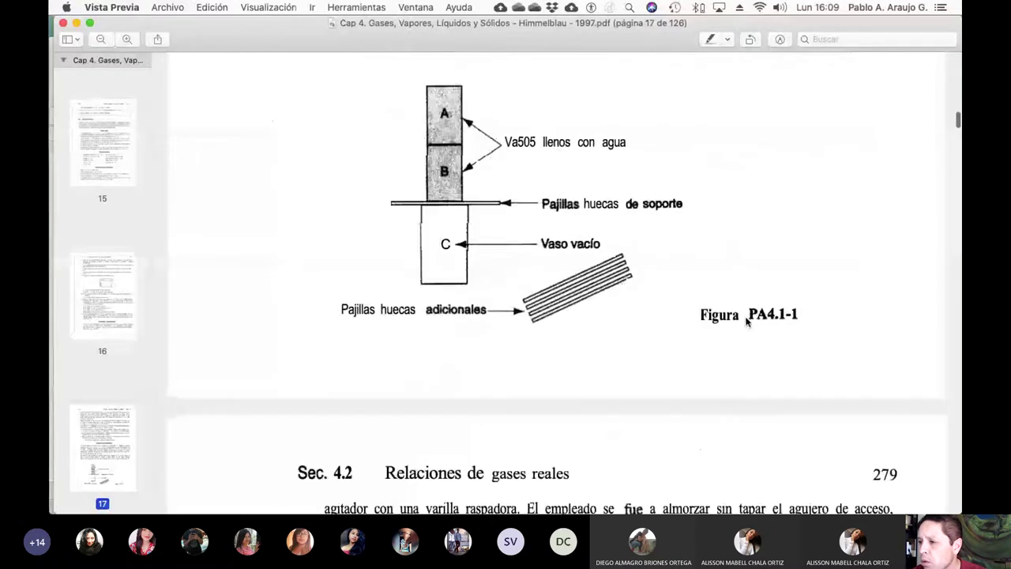
{"action": "scroll", "coordinate": [746, 320], "scroll_direction": "down", "scroll_amount": 8}
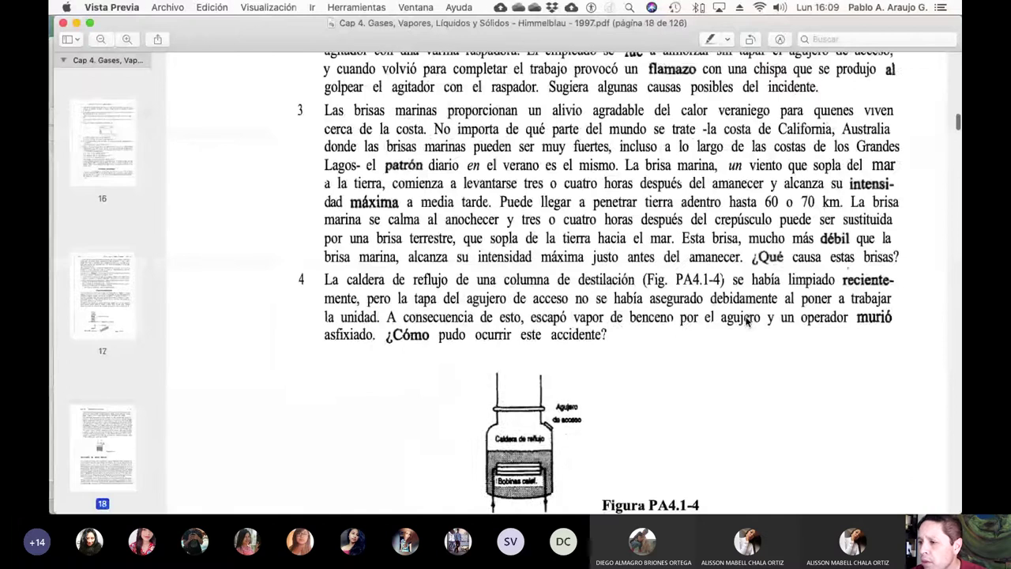
{"action": "scroll", "coordinate": [745, 319], "scroll_direction": "down", "scroll_amount": 5}
{"action": "scroll", "coordinate": [745, 322], "scroll_direction": "down", "scroll_amount": 8}
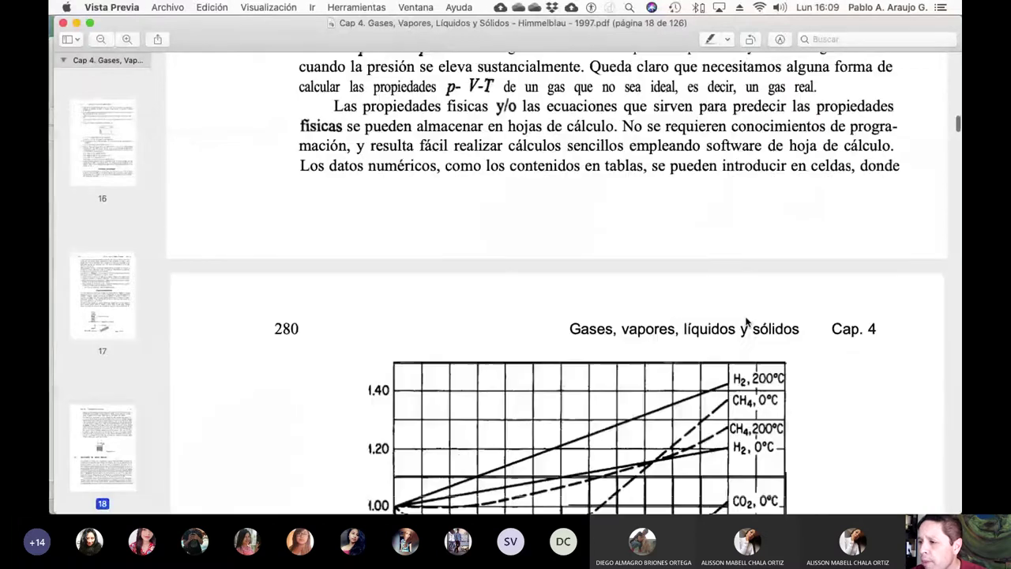
- Look through section 4.2-1 on critical state and compressibility, including the Figure 4.5 charts, the oxygen tank example and the self-test
{"action": "scroll", "coordinate": [745, 319], "scroll_direction": "down", "scroll_amount": 14}
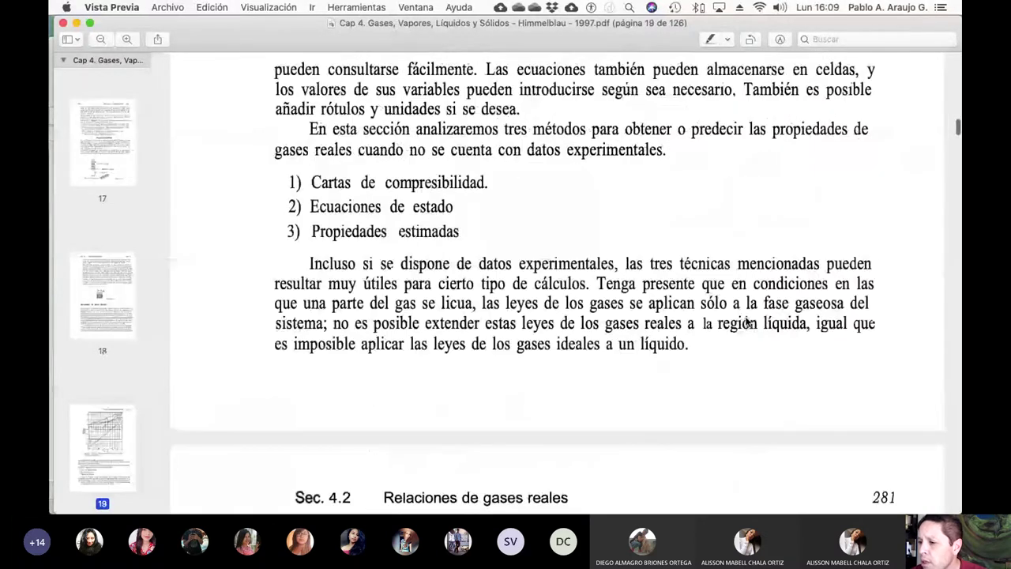
{"action": "scroll", "coordinate": [746, 319], "scroll_direction": "down", "scroll_amount": 6}
{"action": "scroll", "coordinate": [745, 320], "scroll_direction": "down", "scroll_amount": 1}
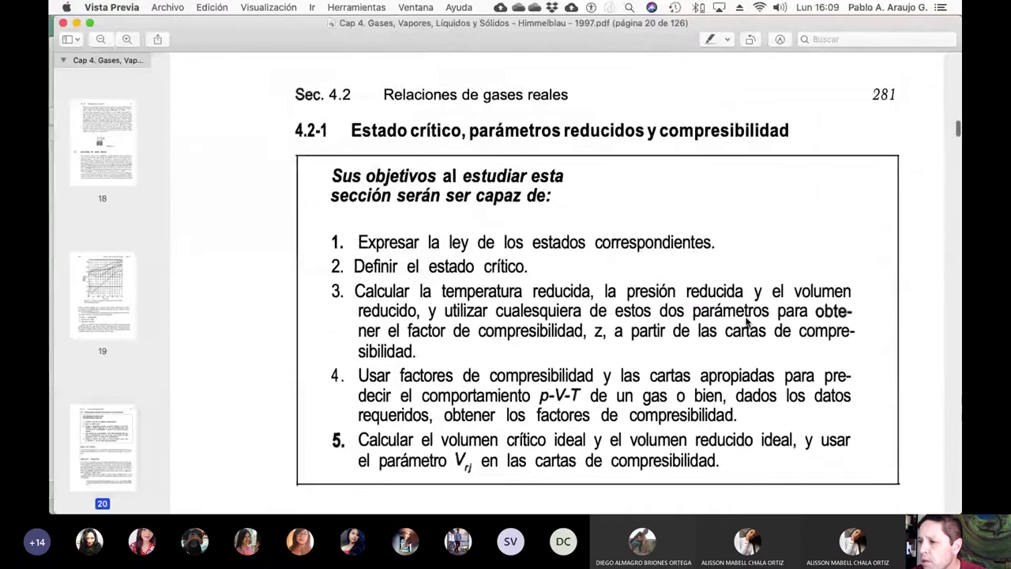
{"action": "scroll", "coordinate": [745, 321], "scroll_direction": "down", "scroll_amount": 8}
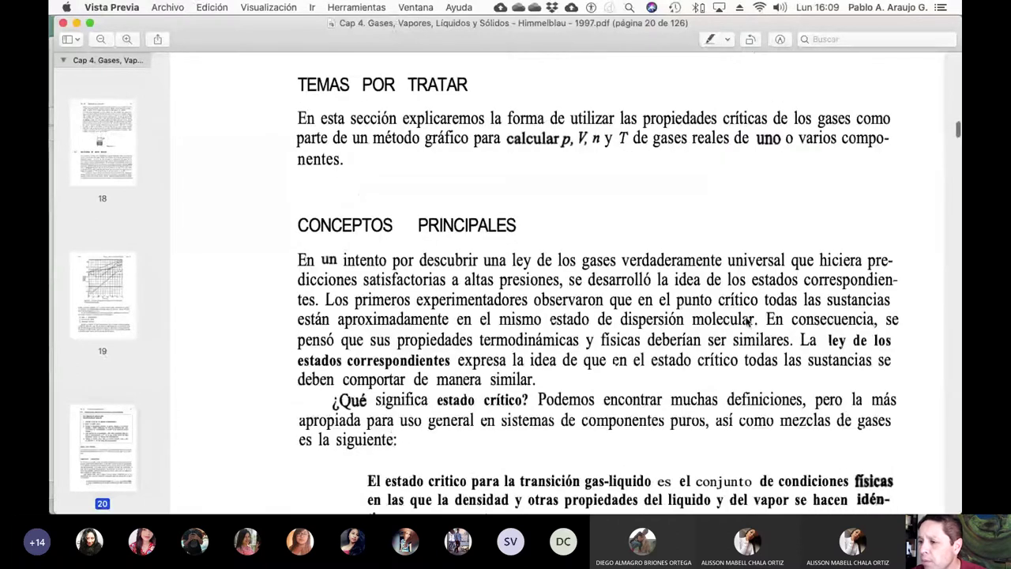
{"action": "scroll", "coordinate": [746, 320], "scroll_direction": "down", "scroll_amount": 12}
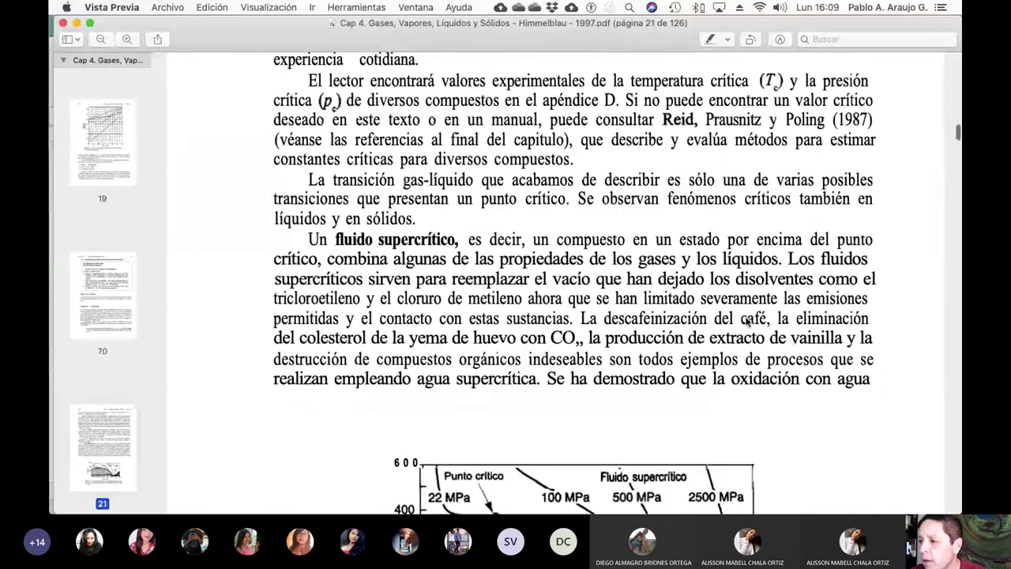
{"action": "scroll", "coordinate": [745, 320], "scroll_direction": "down", "scroll_amount": 20}
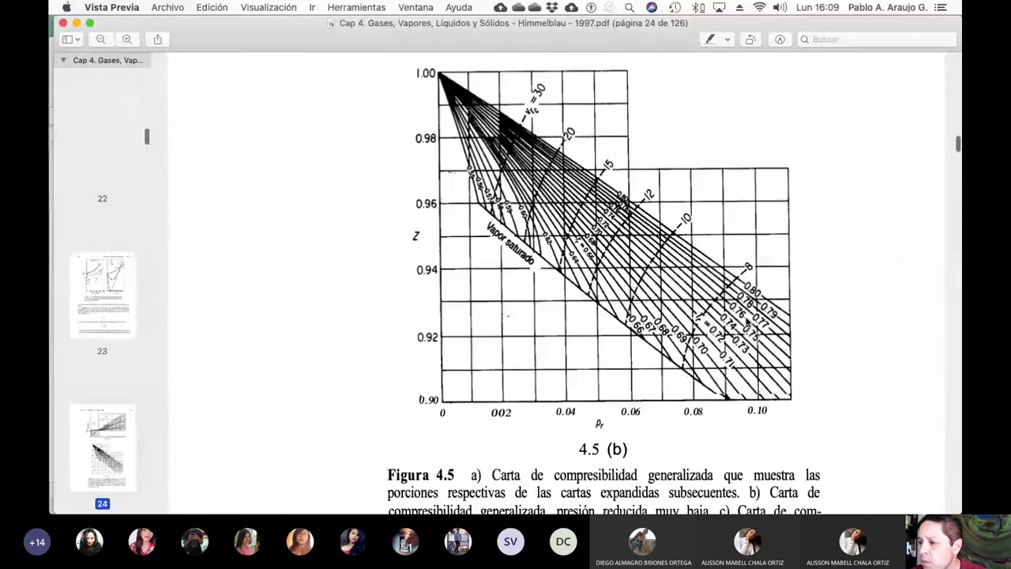
{"action": "scroll", "coordinate": [745, 322], "scroll_direction": "down", "scroll_amount": 5}
{"action": "scroll", "coordinate": [745, 322], "scroll_direction": "down", "scroll_amount": 6}
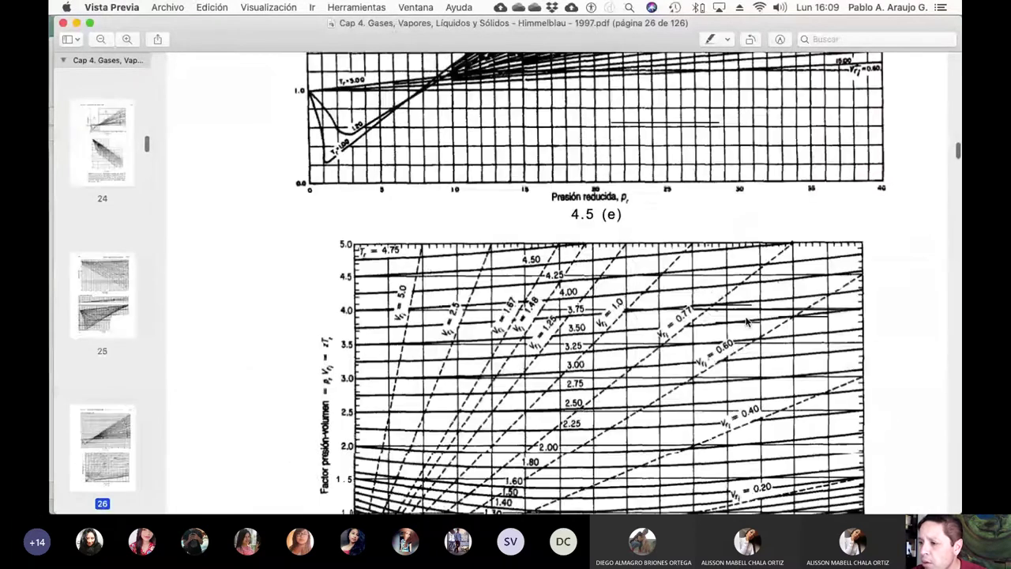
{"action": "scroll", "coordinate": [745, 321], "scroll_direction": "down", "scroll_amount": 18}
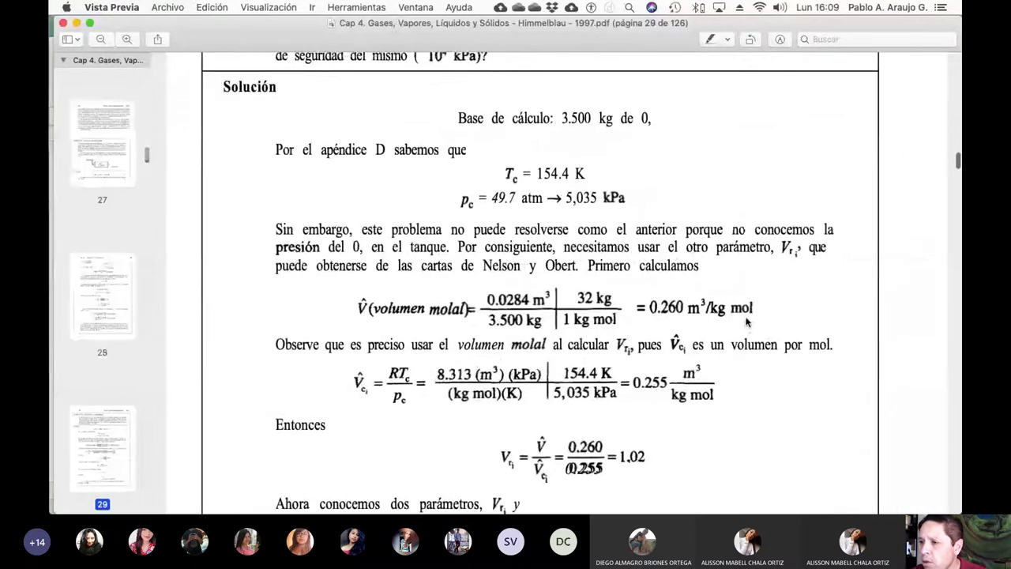
{"action": "scroll", "coordinate": [745, 321], "scroll_direction": "up", "scroll_amount": 8}
{"action": "scroll", "coordinate": [745, 320], "scroll_direction": "down", "scroll_amount": 15}
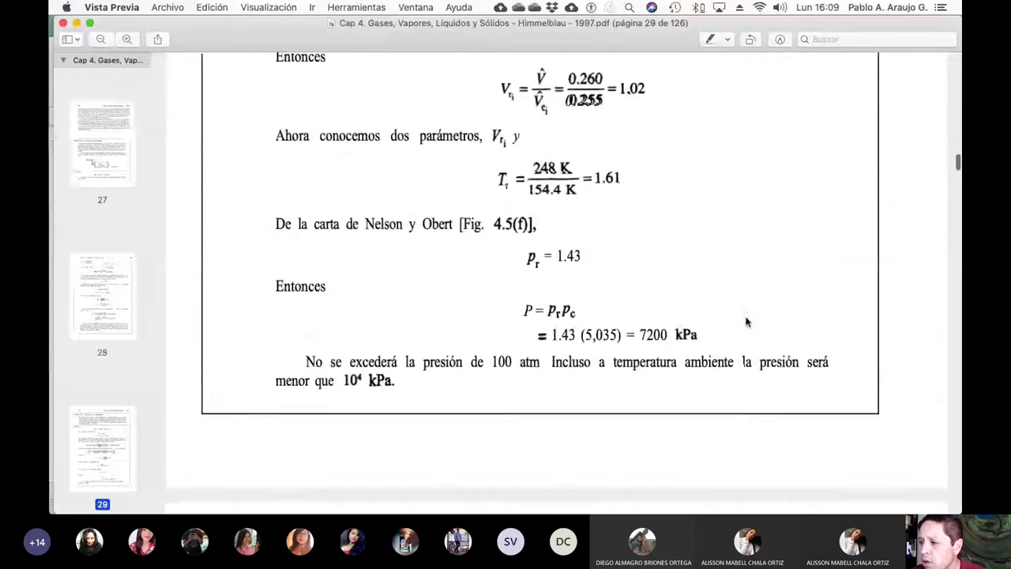
{"action": "scroll", "coordinate": [745, 322], "scroll_direction": "down", "scroll_amount": 6}
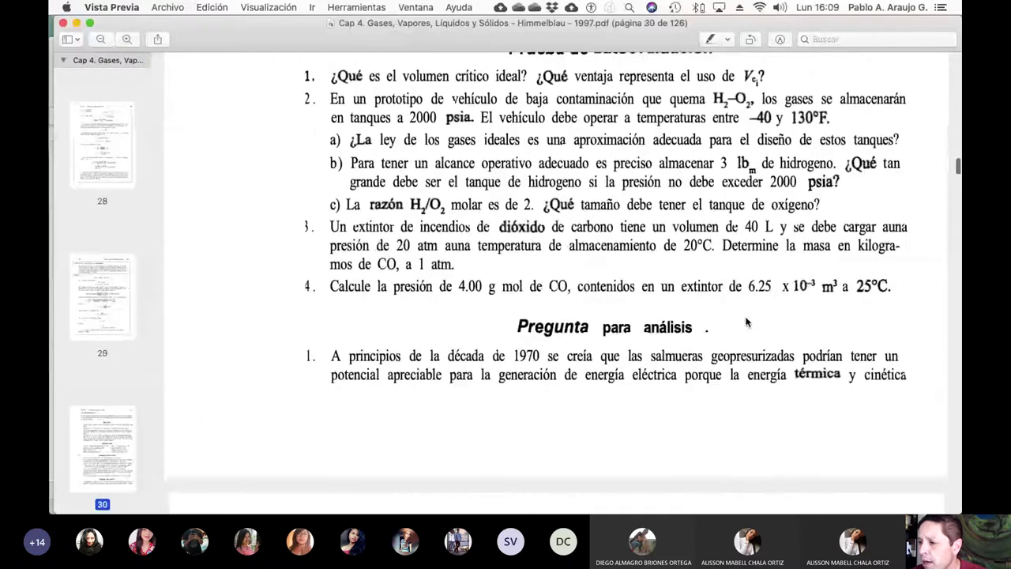
{"action": "scroll", "coordinate": [746, 321], "scroll_direction": "down", "scroll_amount": 8}
- Look through the equations of state material, from Tables 4.2 to 4.4 through worked Example 4.12 to the self-test problems
{"action": "scroll", "coordinate": [746, 321], "scroll_direction": "down", "scroll_amount": 20}
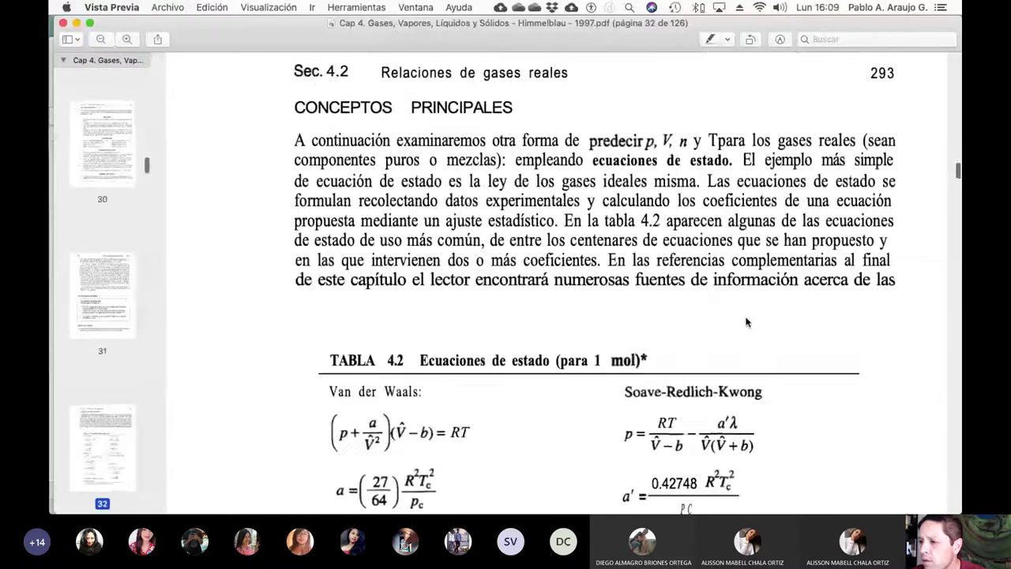
{"action": "scroll", "coordinate": [746, 321], "scroll_direction": "down", "scroll_amount": 8}
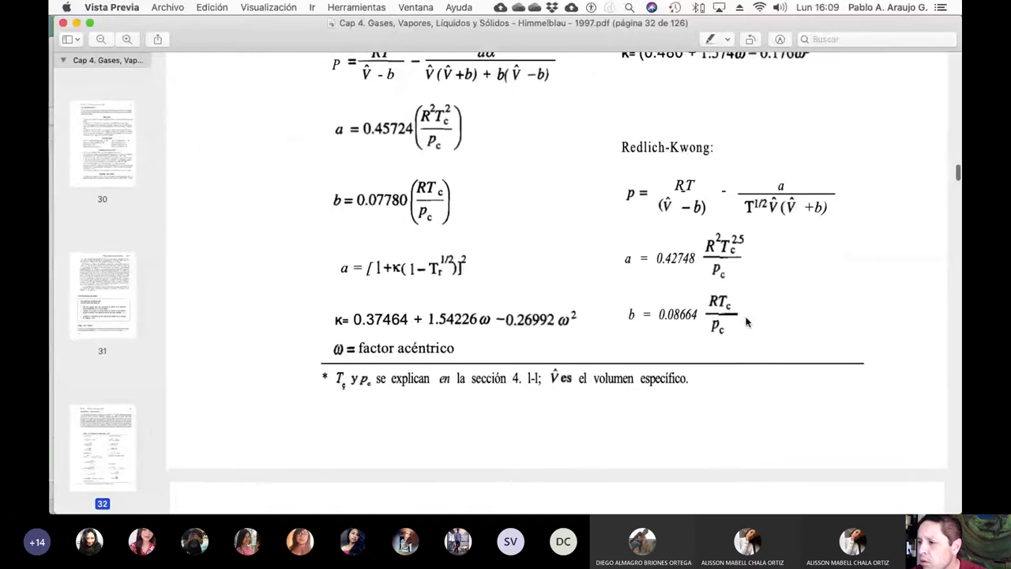
{"action": "scroll", "coordinate": [745, 321], "scroll_direction": "down", "scroll_amount": 8}
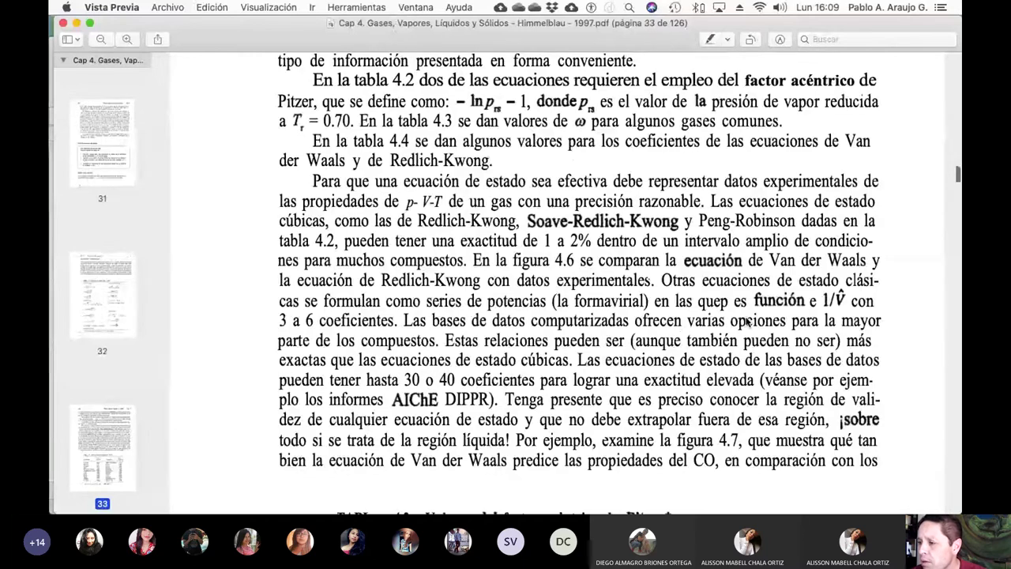
{"action": "scroll", "coordinate": [746, 322], "scroll_direction": "down", "scroll_amount": 2}
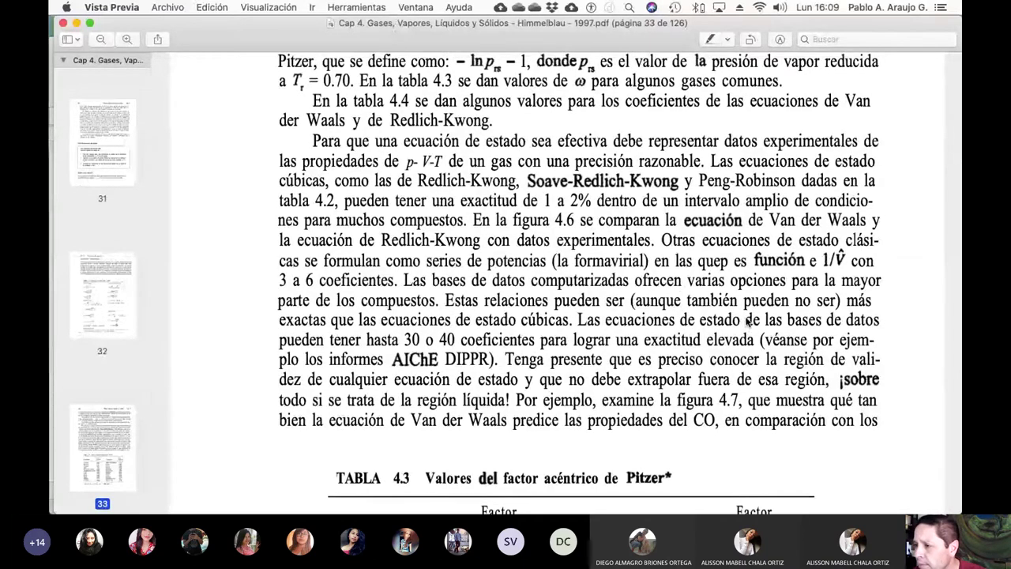
{"action": "scroll", "coordinate": [746, 321], "scroll_direction": "down", "scroll_amount": 10}
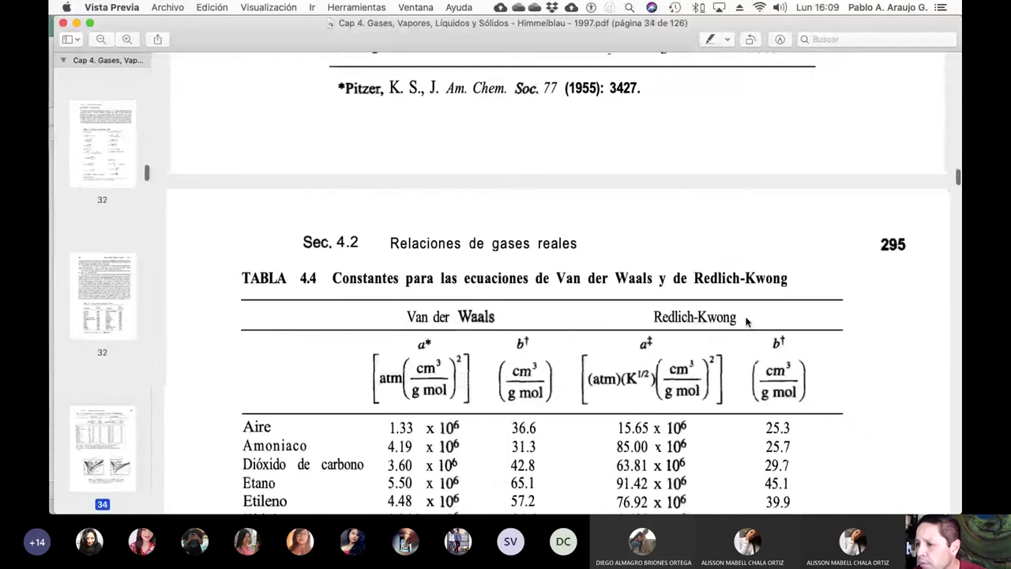
{"action": "scroll", "coordinate": [746, 322], "scroll_direction": "down", "scroll_amount": 15}
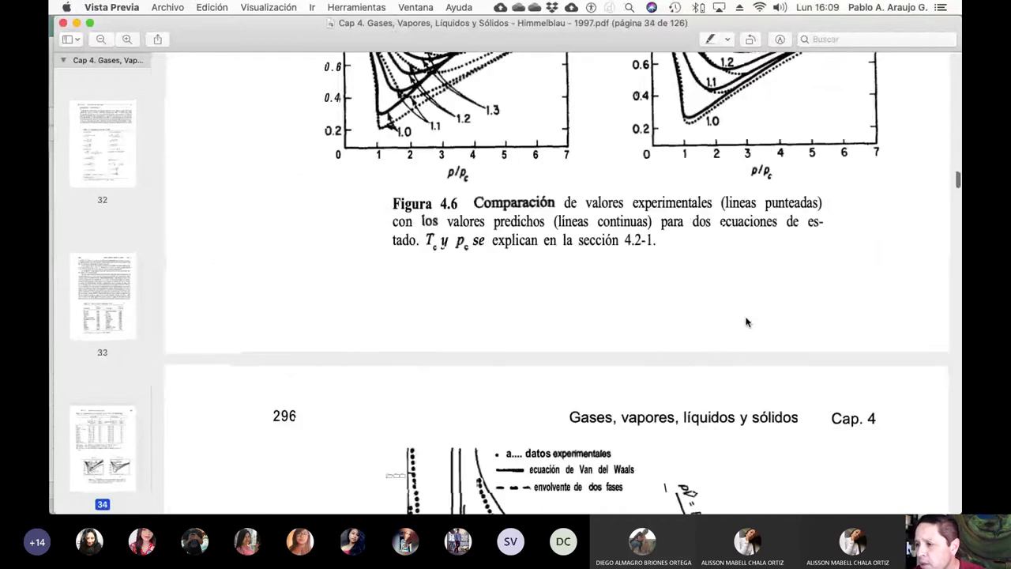
{"action": "scroll", "coordinate": [746, 322], "scroll_direction": "down", "scroll_amount": 20}
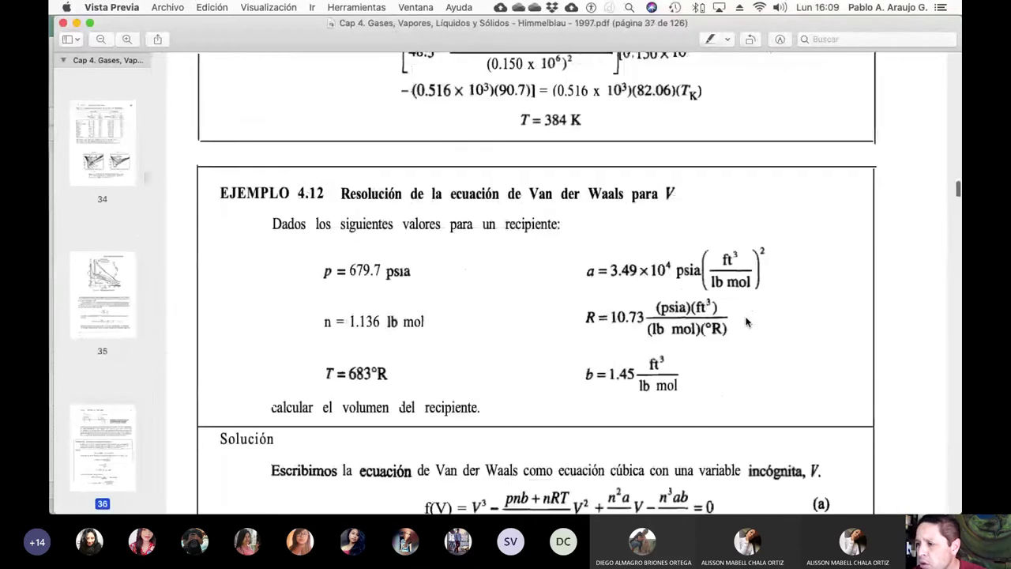
{"action": "left_click", "coordinate": [666, 221]}
{"action": "scroll", "coordinate": [561, 204], "scroll_direction": "up", "scroll_amount": 5}
{"action": "scroll", "coordinate": [560, 204], "scroll_direction": "down", "scroll_amount": 10}
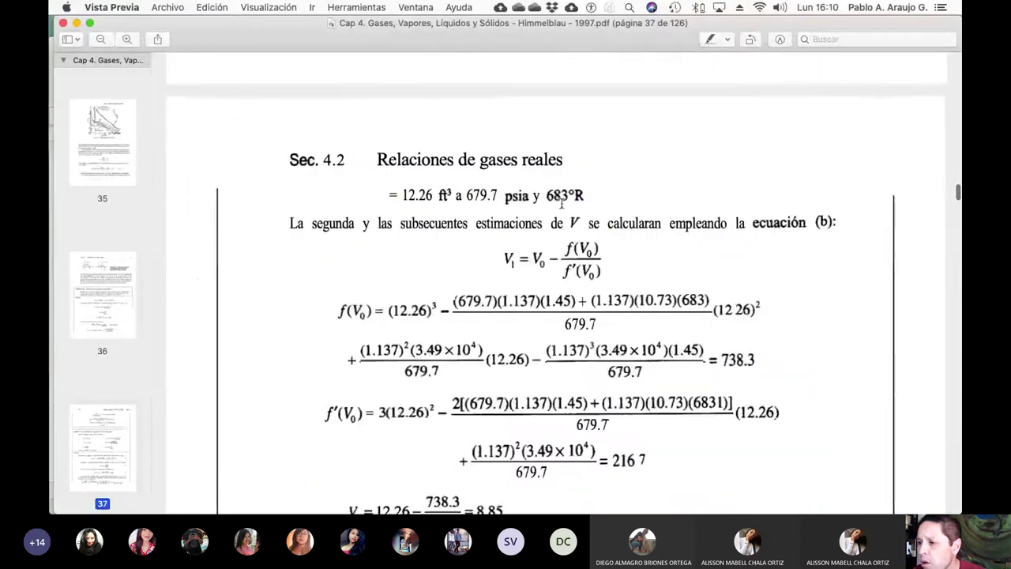
{"action": "scroll", "coordinate": [561, 204], "scroll_direction": "down", "scroll_amount": 10}
{"action": "scroll", "coordinate": [560, 204], "scroll_direction": "down", "scroll_amount": 10}
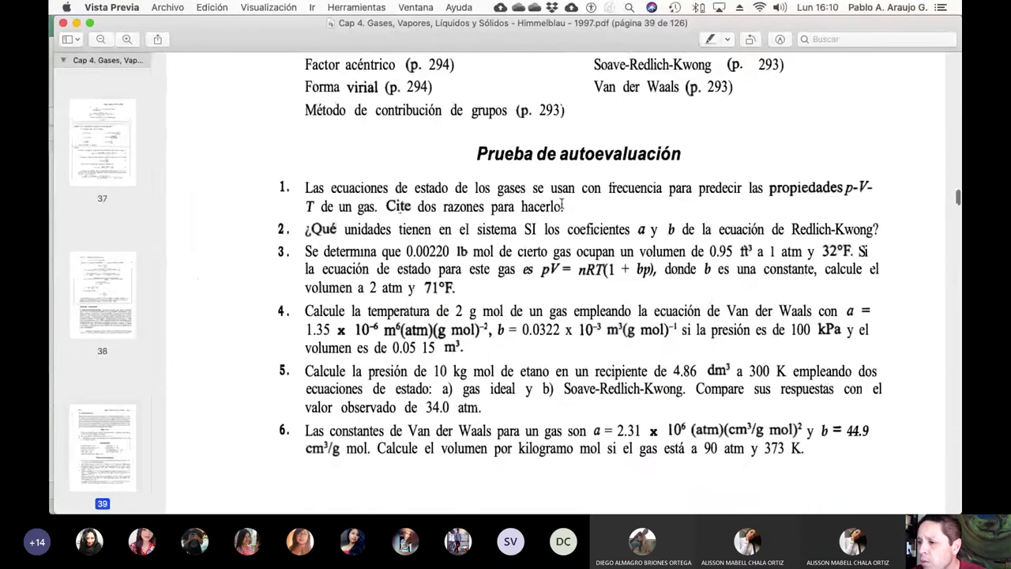
- Look over section 4.2-3 on gas mixtures, up to Figure 4.9 and the start of Example 4.13
{"action": "scroll", "coordinate": [561, 204], "scroll_direction": "down", "scroll_amount": 10}
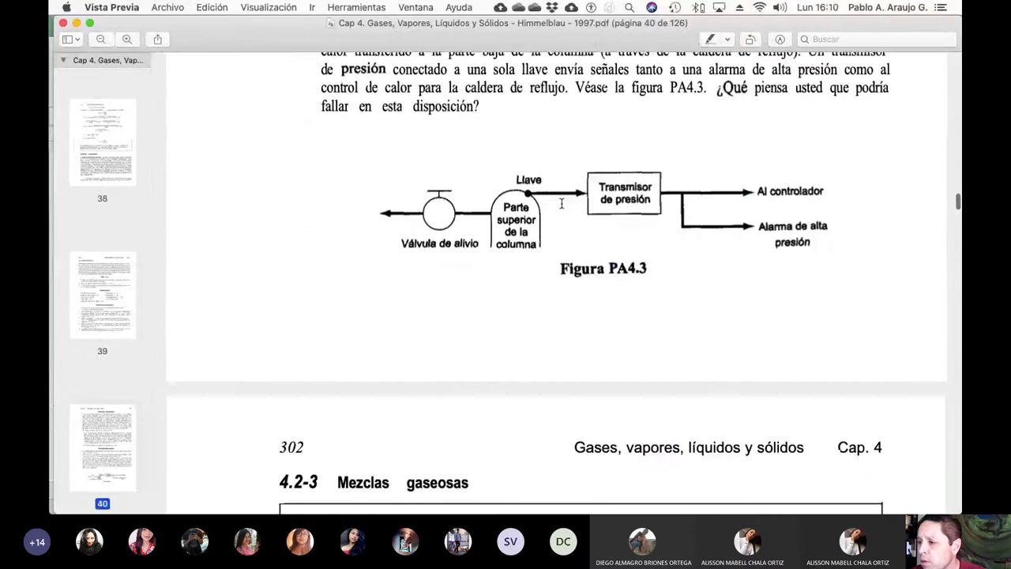
{"action": "scroll", "coordinate": [561, 204], "scroll_direction": "down", "scroll_amount": 5}
{"action": "scroll", "coordinate": [561, 204], "scroll_direction": "down", "scroll_amount": 10}
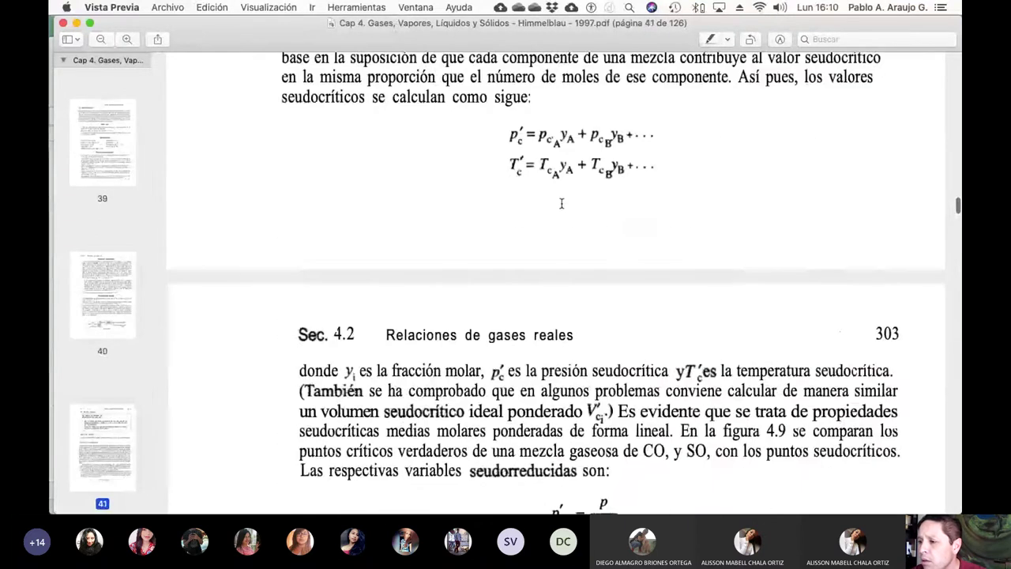
{"action": "scroll", "coordinate": [561, 204], "scroll_direction": "down", "scroll_amount": 5}
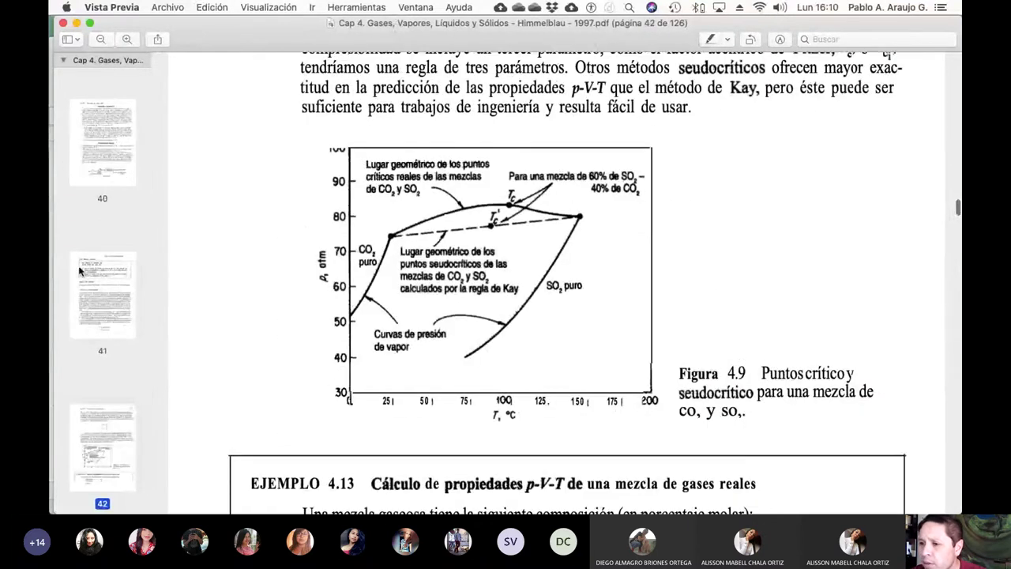
- Go to page 120 of the PDF, within the end-of-chapter problems
{"action": "scroll", "coordinate": [78, 288], "scroll_direction": "down", "scroll_amount": 20}
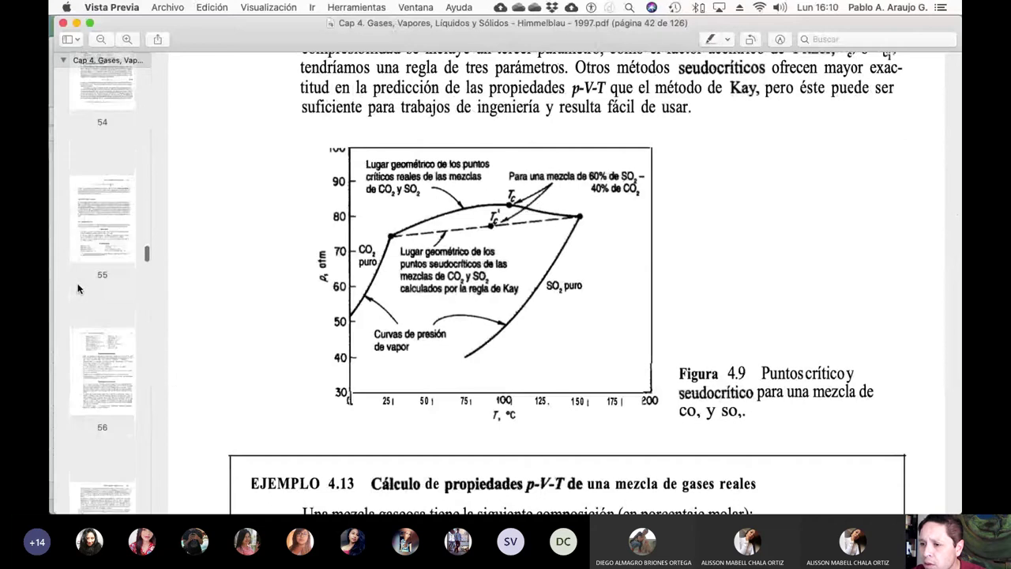
{"action": "scroll", "coordinate": [77, 288], "scroll_direction": "down", "scroll_amount": 15}
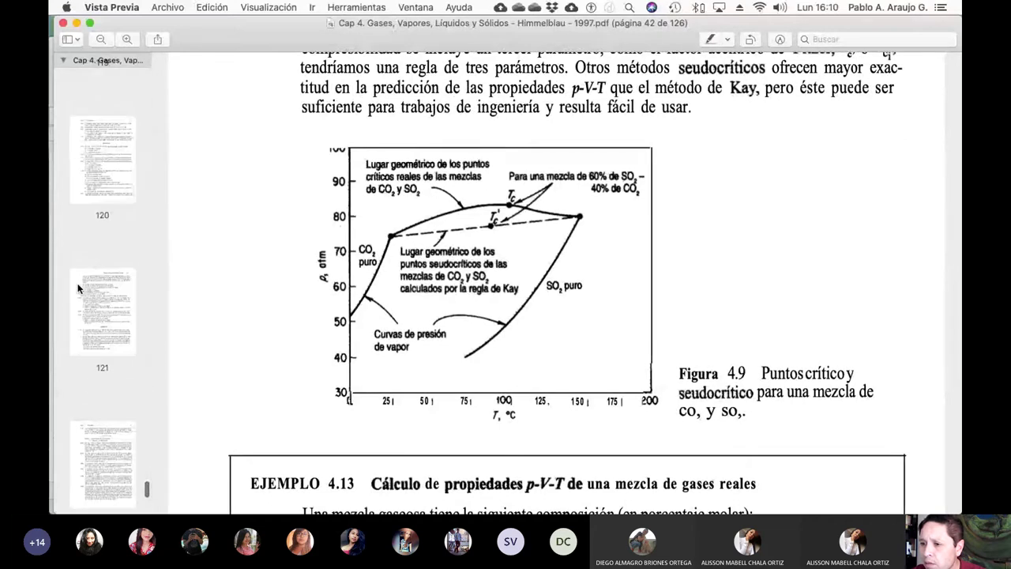
{"action": "left_click", "coordinate": [123, 155]}
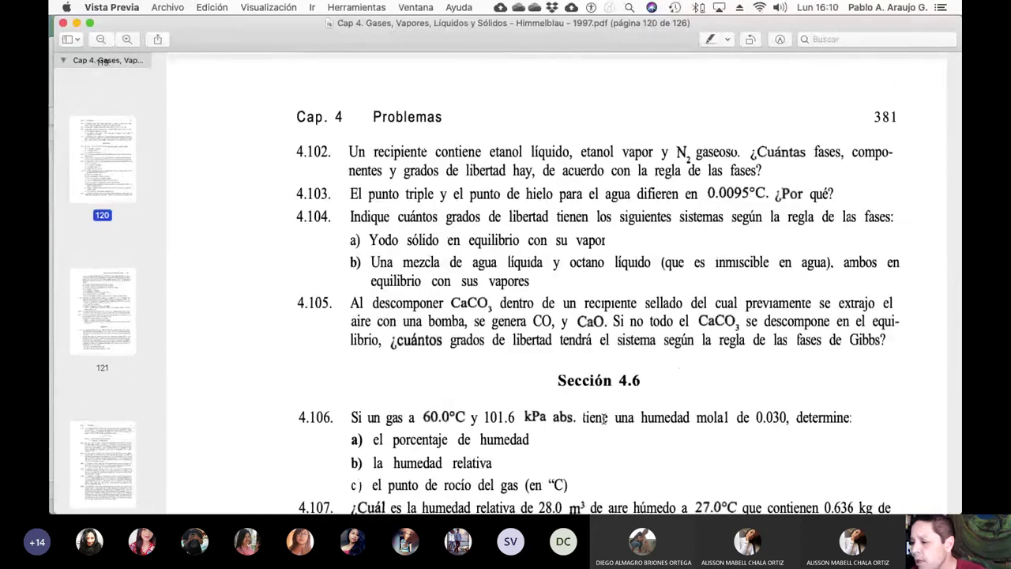
- Look back through the end-of-chapter problems from 4.105 on page 120 to the start of section 4.4 on page 112
{"action": "scroll", "coordinate": [603, 419], "scroll_direction": "up", "scroll_amount": 3}
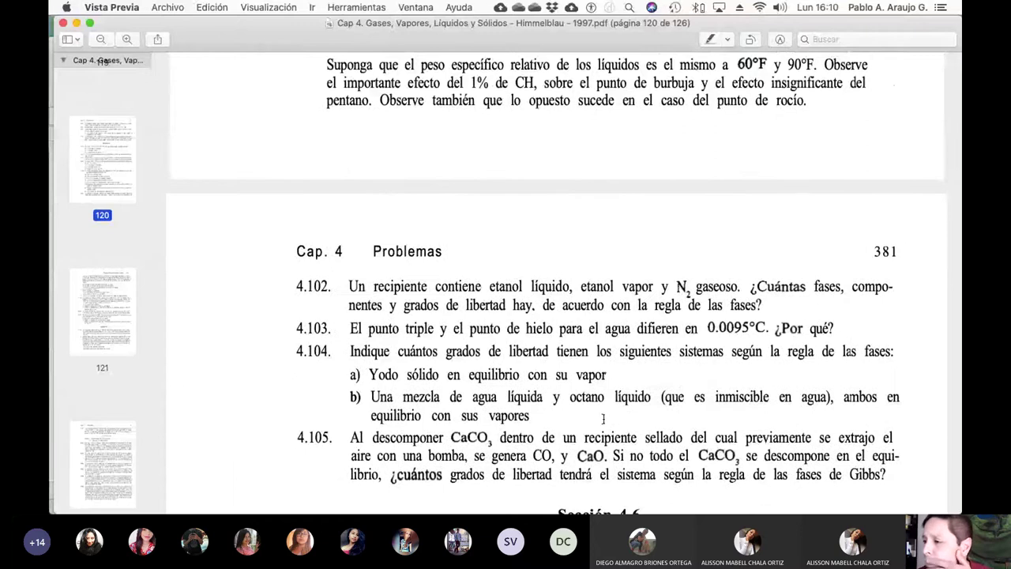
{"action": "scroll", "coordinate": [602, 419], "scroll_direction": "up", "scroll_amount": 10}
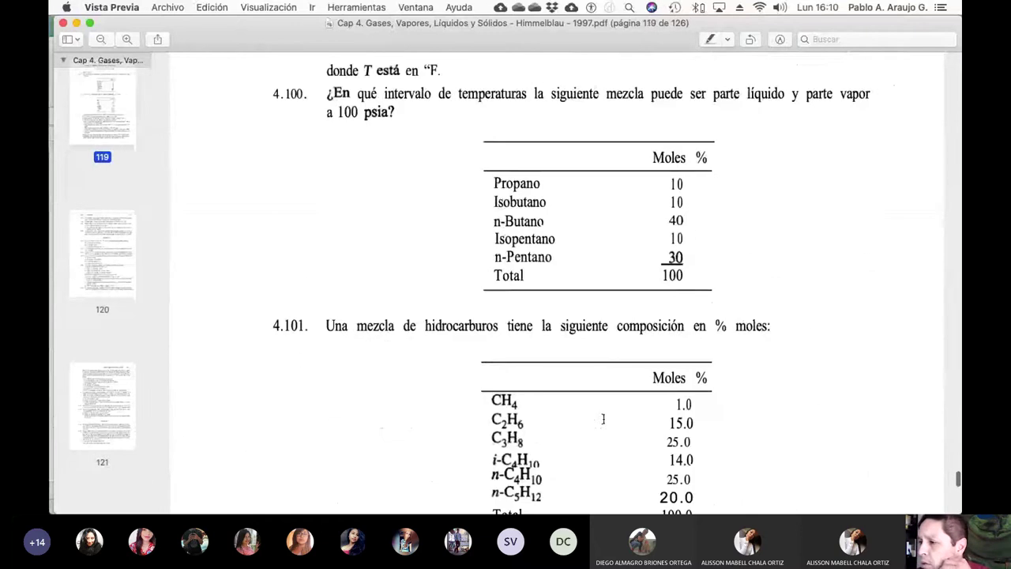
{"action": "scroll", "coordinate": [603, 418], "scroll_direction": "up", "scroll_amount": 3}
{"action": "scroll", "coordinate": [602, 419], "scroll_direction": "up", "scroll_amount": 10}
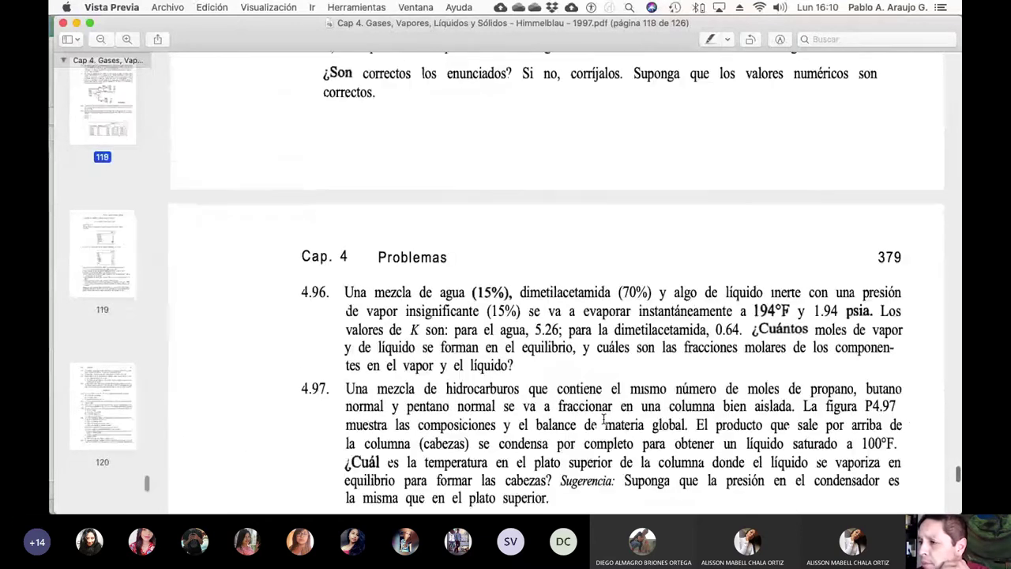
{"action": "scroll", "coordinate": [603, 418], "scroll_direction": "up", "scroll_amount": 10}
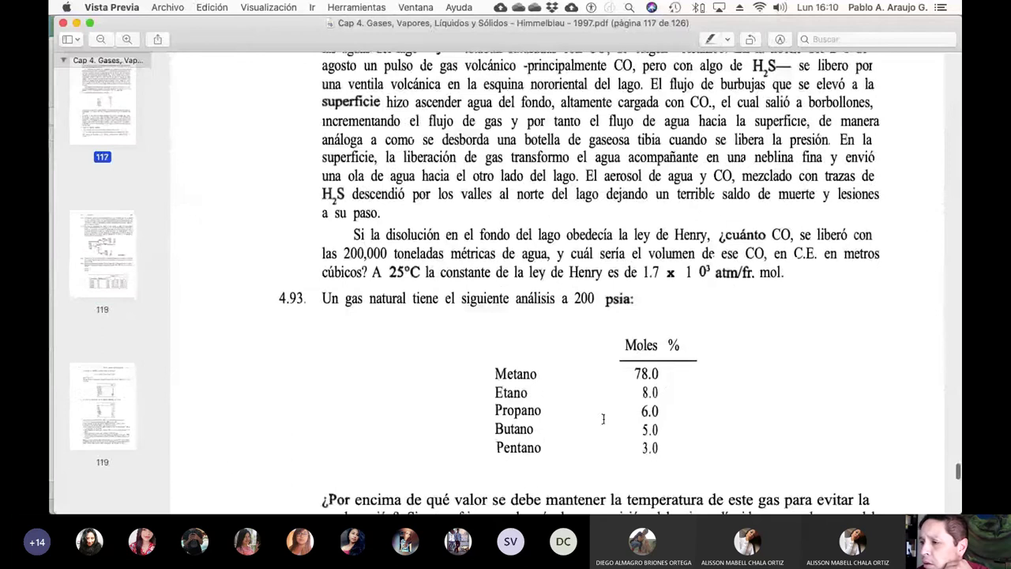
{"action": "scroll", "coordinate": [602, 418], "scroll_direction": "up", "scroll_amount": 10}
{"action": "scroll", "coordinate": [603, 419], "scroll_direction": "up", "scroll_amount": 10}
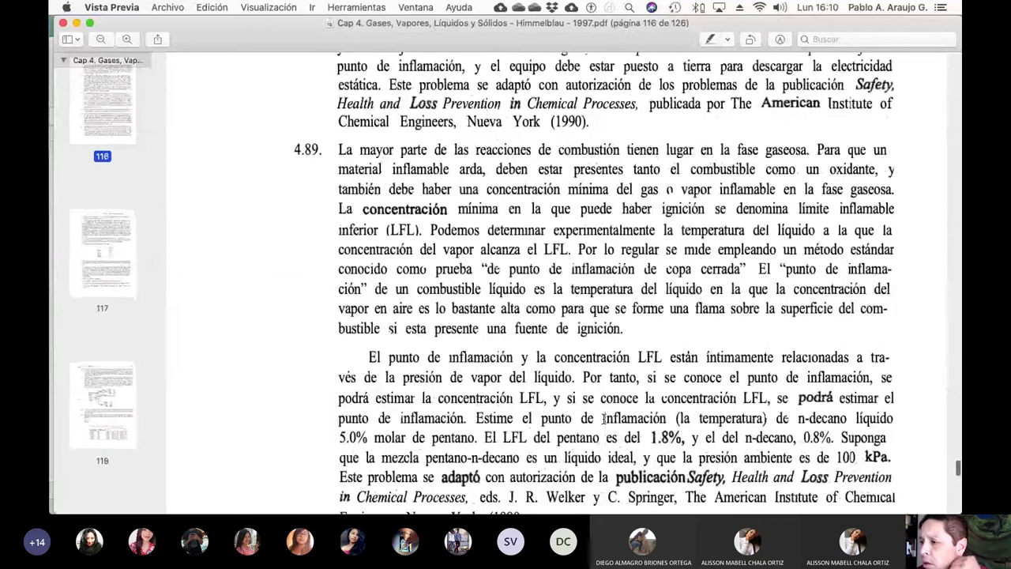
{"action": "scroll", "coordinate": [603, 419], "scroll_direction": "up", "scroll_amount": 10}
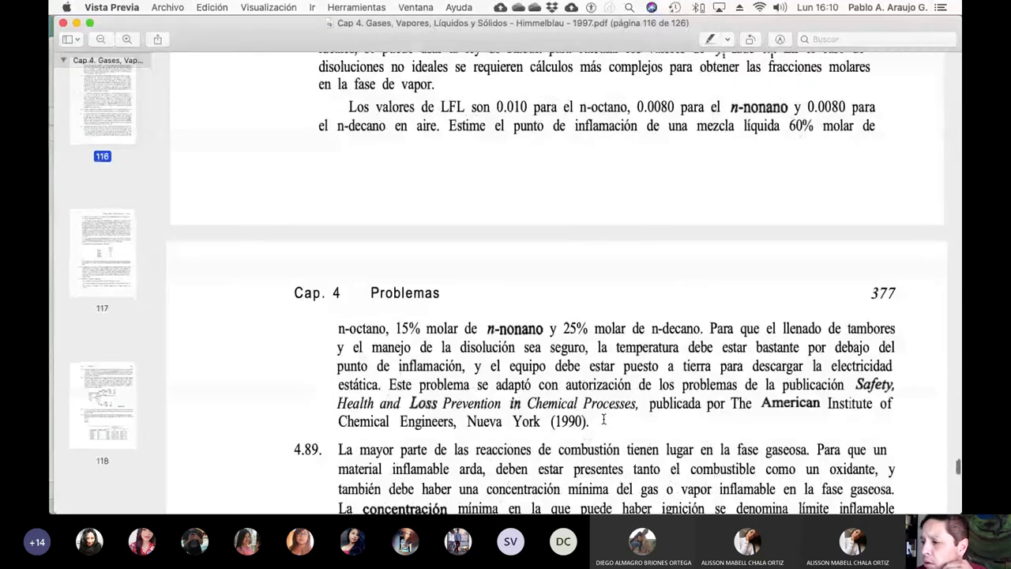
{"action": "scroll", "coordinate": [602, 418], "scroll_direction": "up", "scroll_amount": 20}
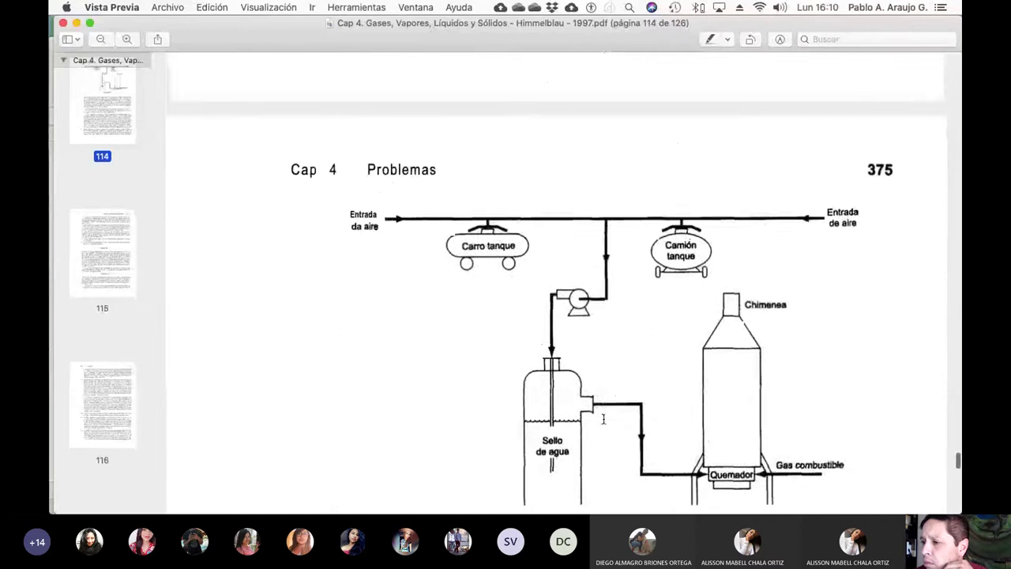
{"action": "scroll", "coordinate": [602, 419], "scroll_direction": "up", "scroll_amount": 10}
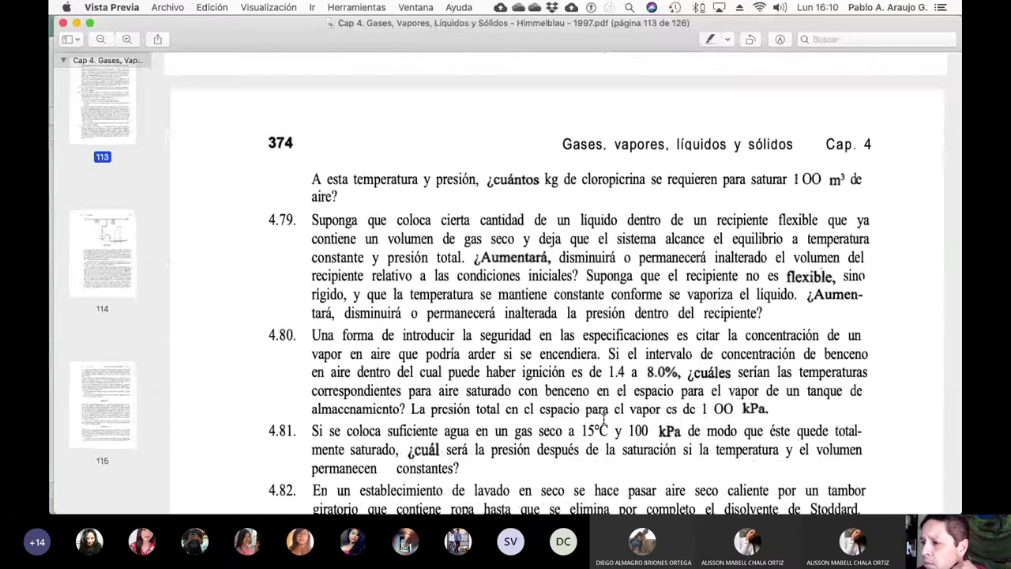
{"action": "scroll", "coordinate": [604, 418], "scroll_direction": "up", "scroll_amount": 7}
{"action": "scroll", "coordinate": [603, 418], "scroll_direction": "up", "scroll_amount": 5}
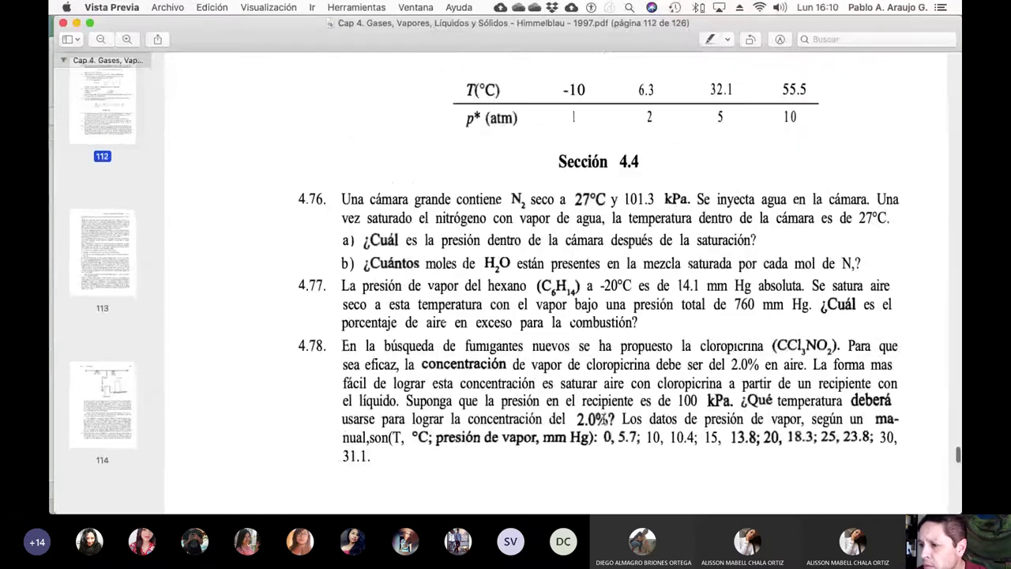
- Look through the section 4.3 vapor pressure problems and the equation-of-state problems, back to problem 4.54 on the carbon dioxide tank
{"action": "scroll", "coordinate": [602, 419], "scroll_direction": "up", "scroll_amount": 10}
{"action": "scroll", "coordinate": [604, 418], "scroll_direction": "up", "scroll_amount": 5}
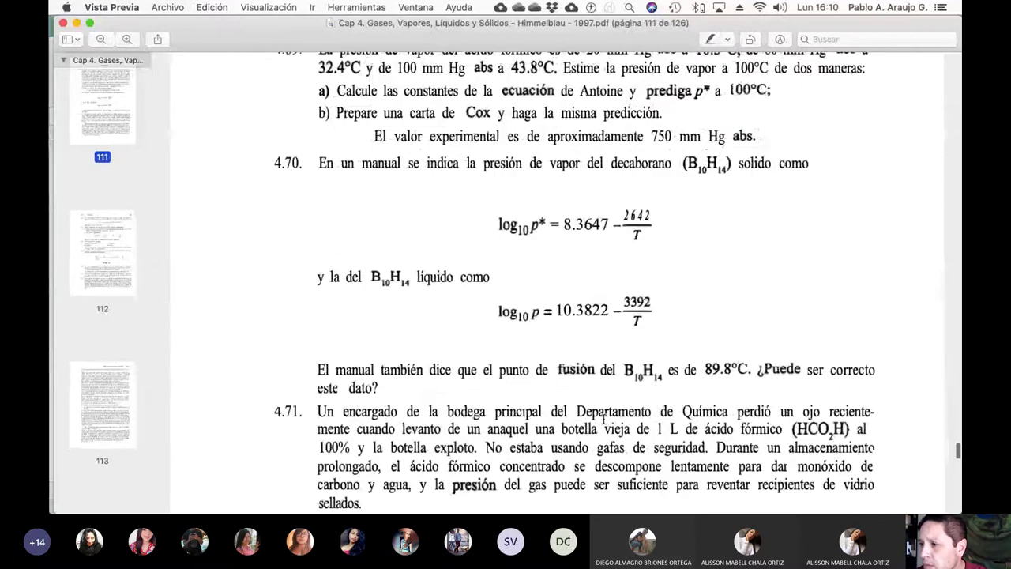
{"action": "scroll", "coordinate": [603, 418], "scroll_direction": "up", "scroll_amount": 5}
{"action": "scroll", "coordinate": [603, 419], "scroll_direction": "up", "scroll_amount": 7}
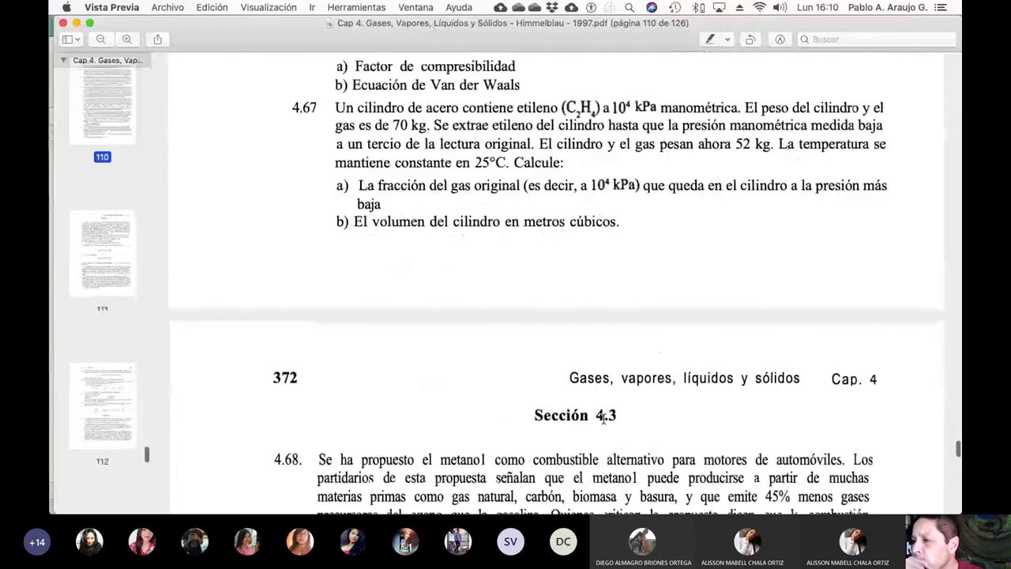
{"action": "scroll", "coordinate": [602, 417], "scroll_direction": "up", "scroll_amount": 10}
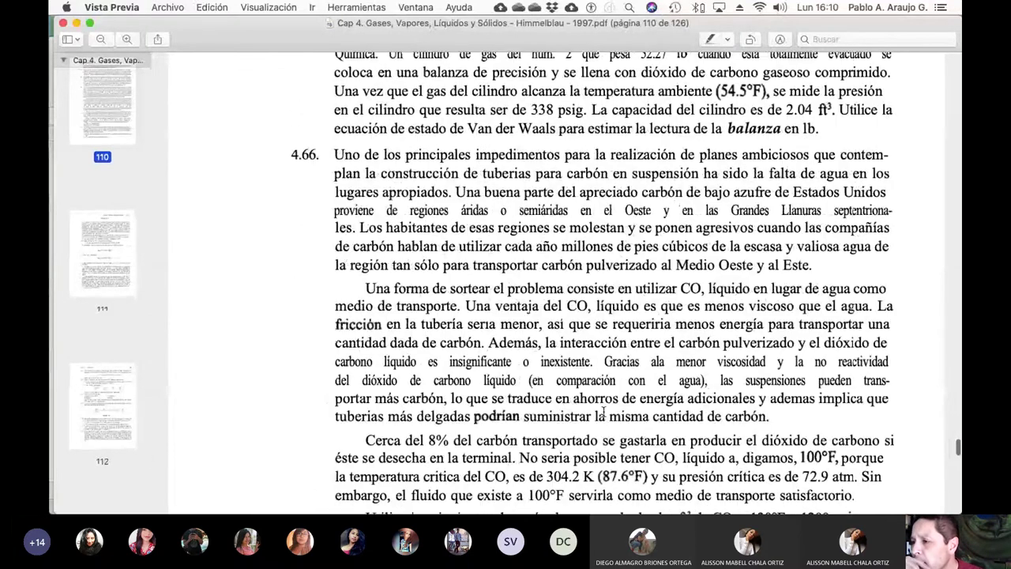
{"action": "scroll", "coordinate": [602, 412], "scroll_direction": "up", "scroll_amount": 6}
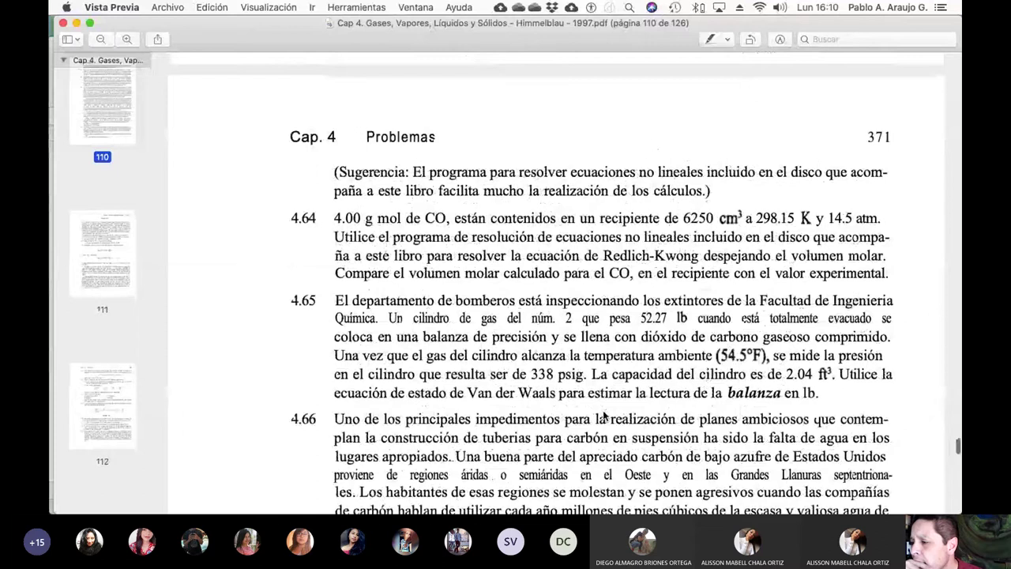
{"action": "scroll", "coordinate": [603, 416], "scroll_direction": "up", "scroll_amount": 3}
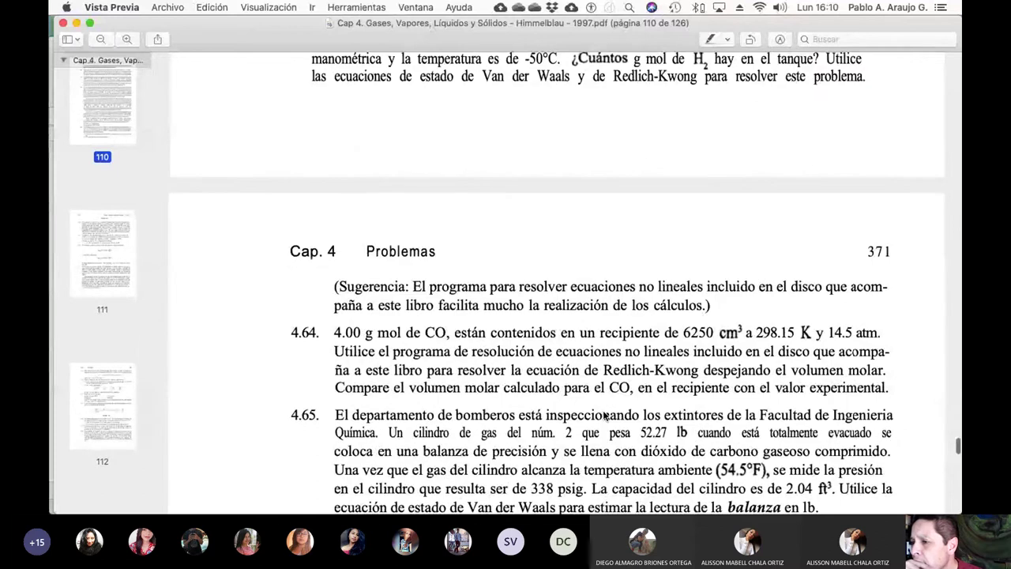
{"action": "scroll", "coordinate": [604, 414], "scroll_direction": "up", "scroll_amount": 10}
{"action": "scroll", "coordinate": [604, 414], "scroll_direction": "up", "scroll_amount": 15}
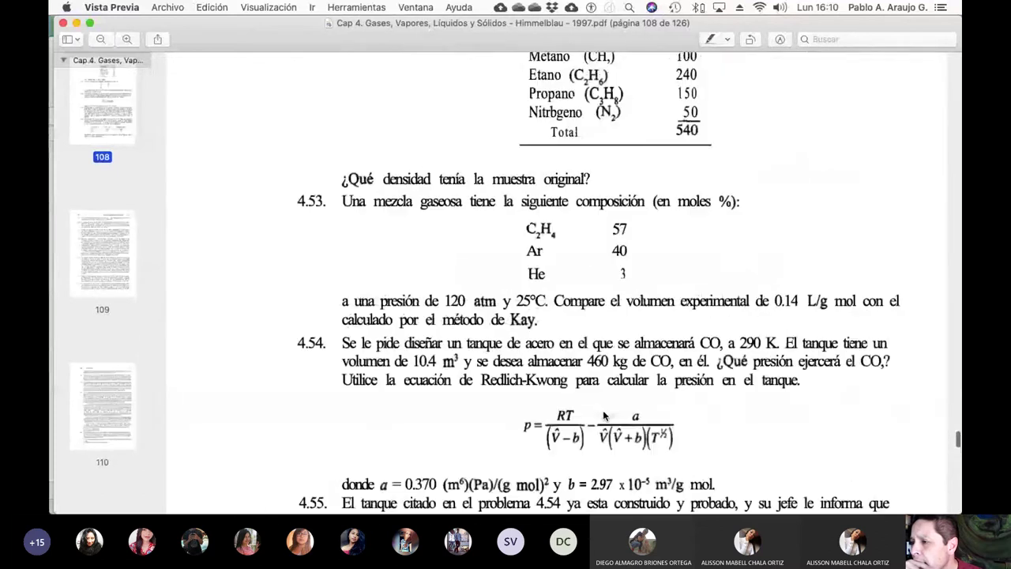
- Examine the real-gas problems from 4.53 back to 4.42, including 4.49 on the ethylene cylinder and 4.50 on Kay's method
{"action": "scroll", "coordinate": [602, 410], "scroll_direction": "up", "scroll_amount": 8}
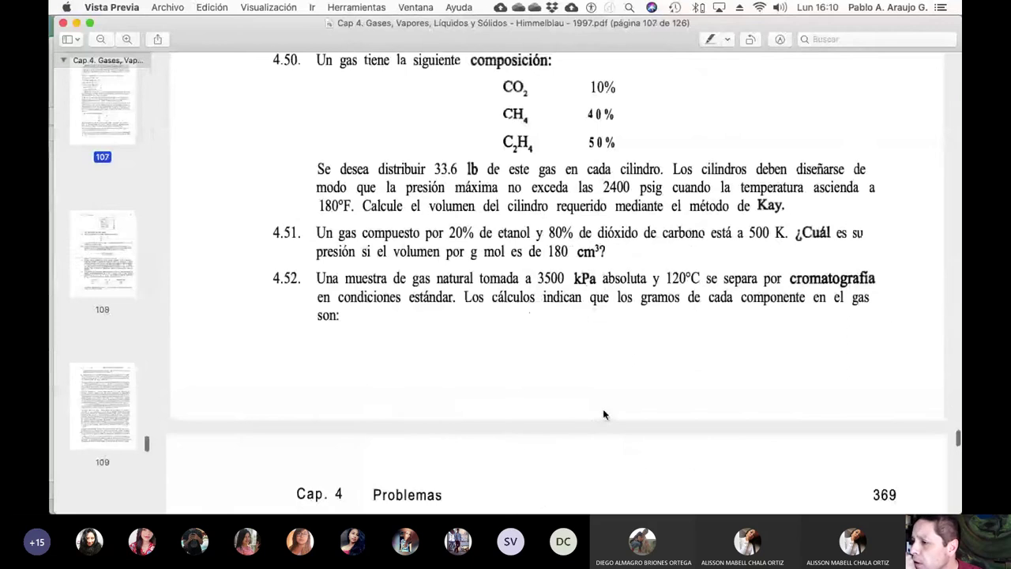
{"action": "scroll", "coordinate": [602, 408], "scroll_direction": "up", "scroll_amount": 8}
{"action": "scroll", "coordinate": [604, 415], "scroll_direction": "up", "scroll_amount": 1}
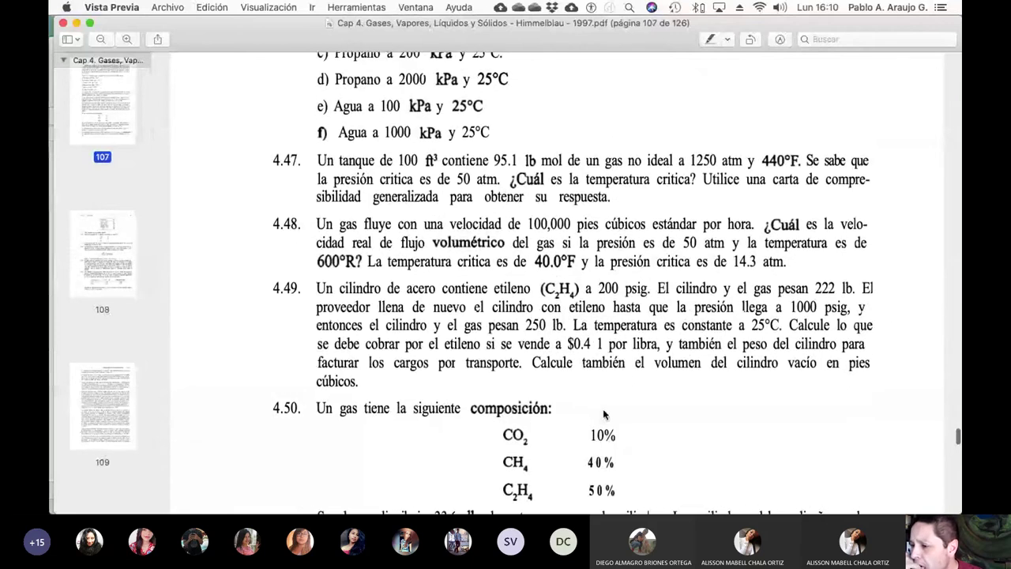
{"action": "scroll", "coordinate": [603, 413], "scroll_direction": "down", "scroll_amount": 5}
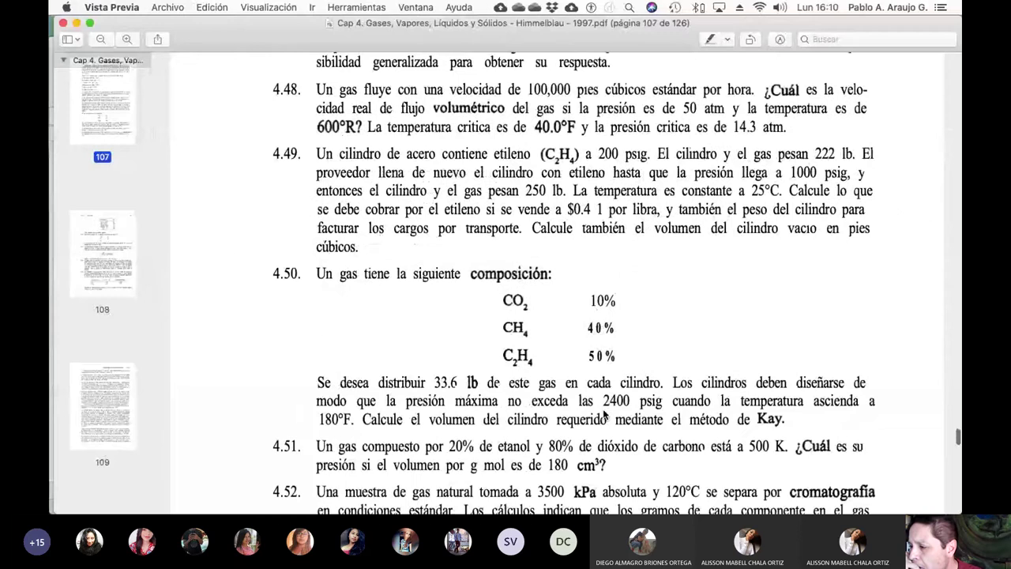
{"action": "scroll", "coordinate": [604, 413], "scroll_direction": "down", "scroll_amount": 1}
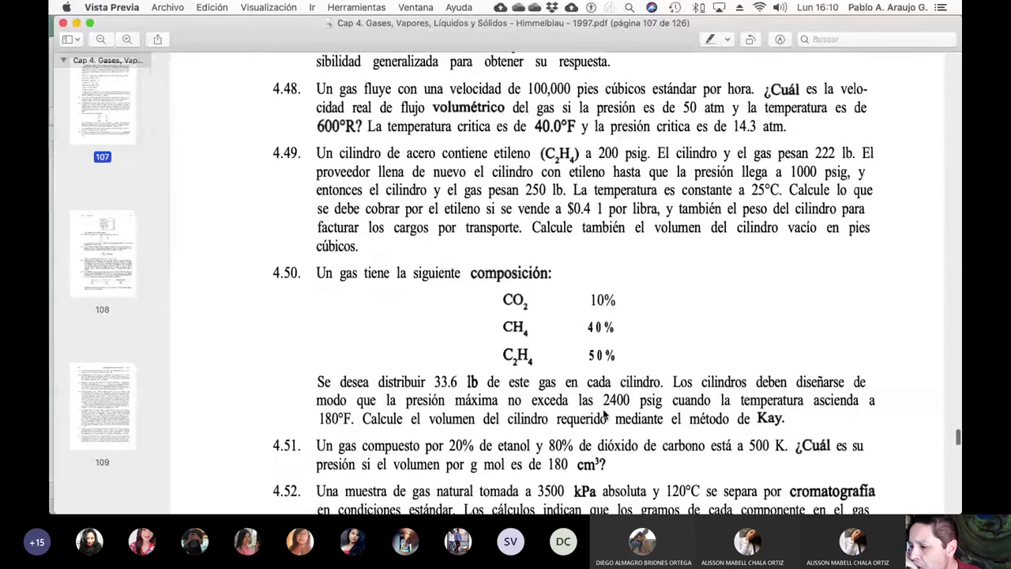
{"action": "scroll", "coordinate": [604, 414], "scroll_direction": "up", "scroll_amount": 15}
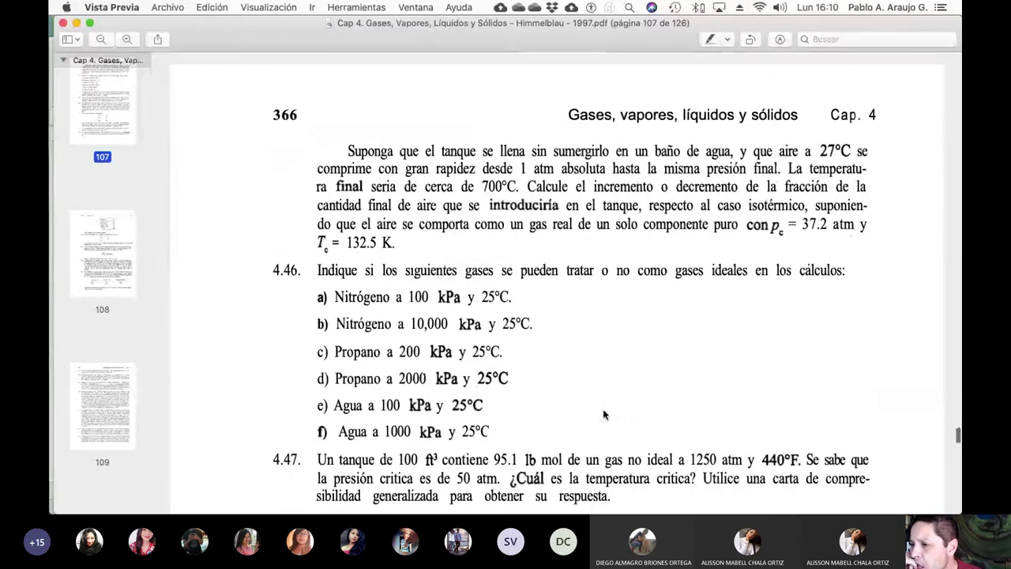
{"action": "scroll", "coordinate": [603, 413], "scroll_direction": "up", "scroll_amount": 15}
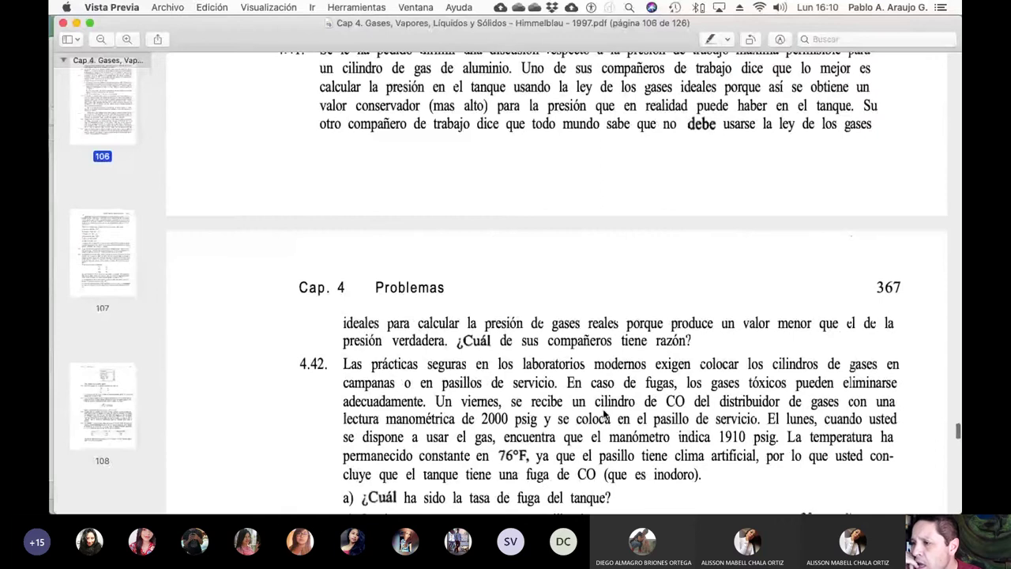
- Look through problems 4.38 back to 4.28, covering ethylene oxide production, the incinerator gas, ammonia combustion and the benzene recycle process
{"action": "scroll", "coordinate": [604, 415], "scroll_direction": "up", "scroll_amount": 15}
{"action": "scroll", "coordinate": [605, 415], "scroll_direction": "up", "scroll_amount": 9}
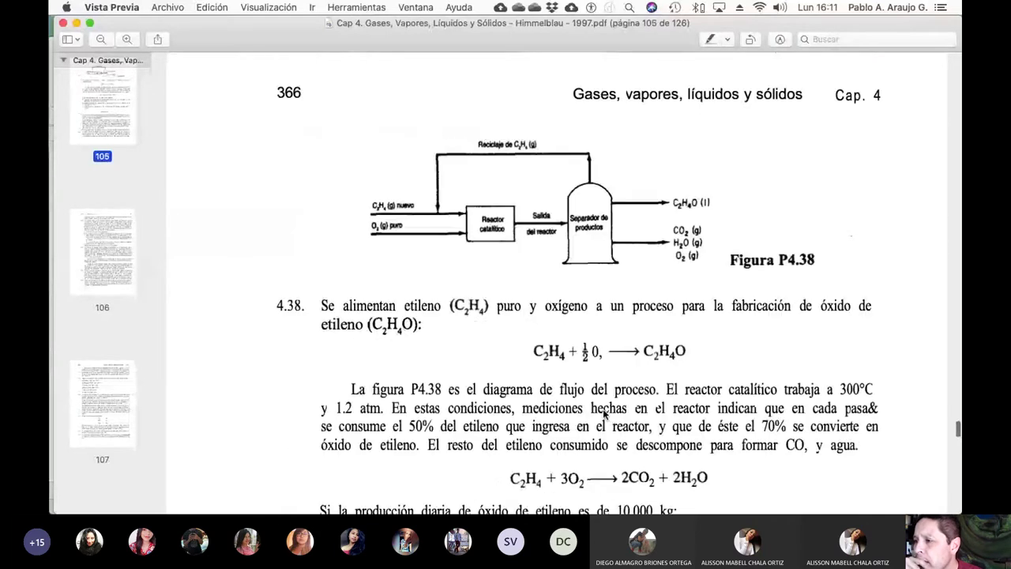
{"action": "scroll", "coordinate": [604, 415], "scroll_direction": "down", "scroll_amount": 4}
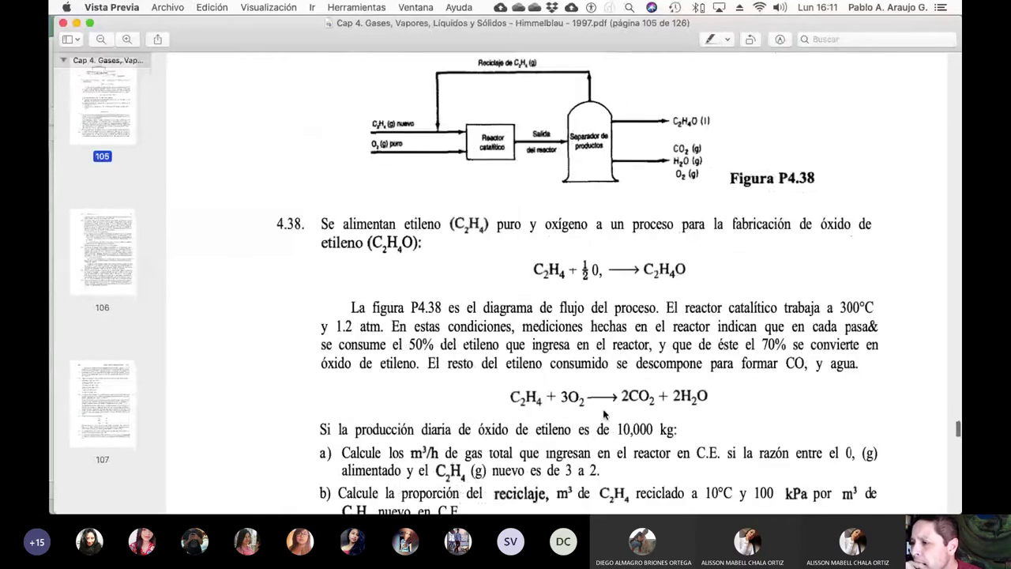
{"action": "scroll", "coordinate": [602, 414], "scroll_direction": "up", "scroll_amount": 15}
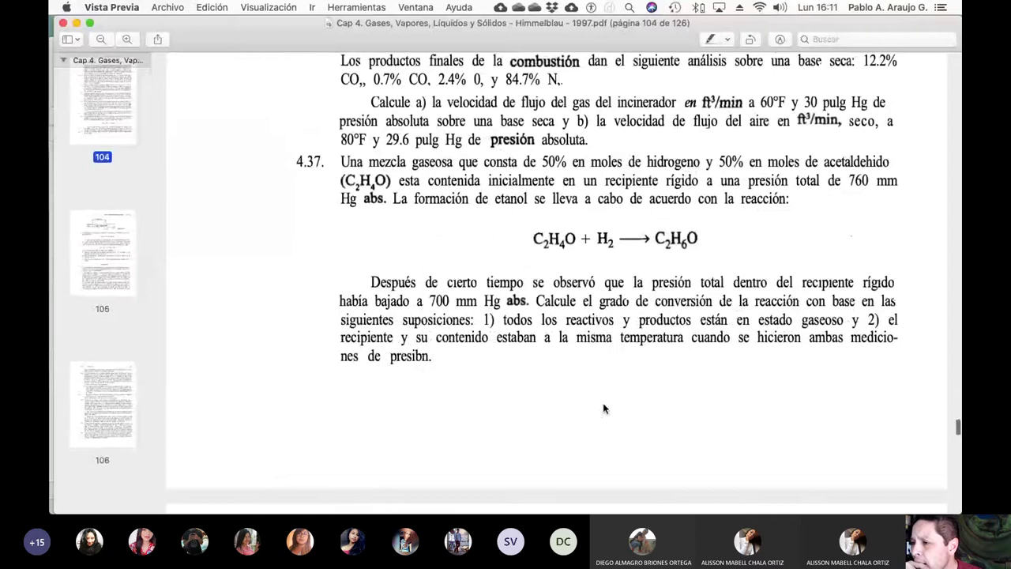
{"action": "scroll", "coordinate": [604, 408], "scroll_direction": "up", "scroll_amount": 5}
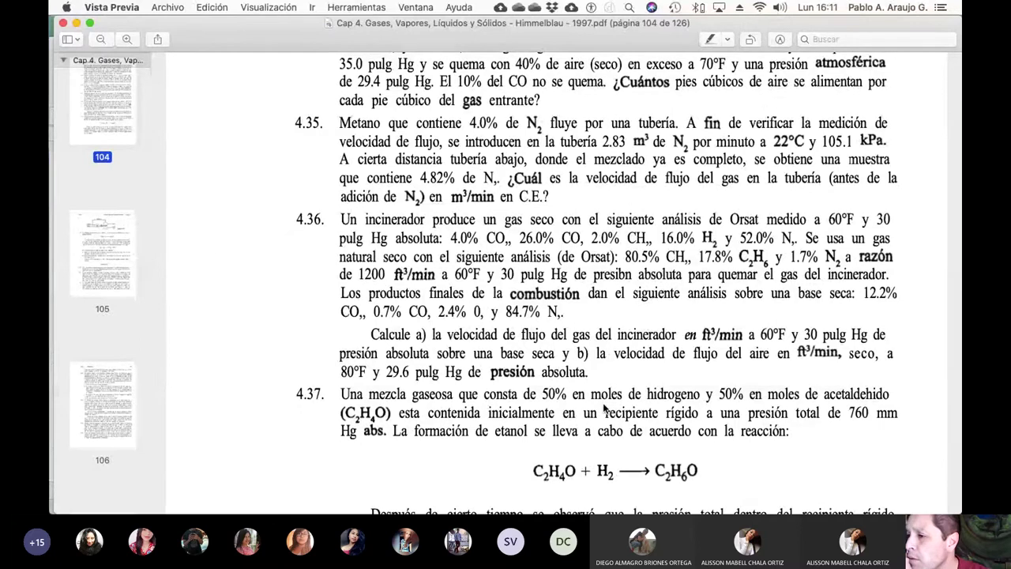
{"action": "scroll", "coordinate": [604, 407], "scroll_direction": "up", "scroll_amount": 10}
{"action": "scroll", "coordinate": [604, 406], "scroll_direction": "up", "scroll_amount": 5}
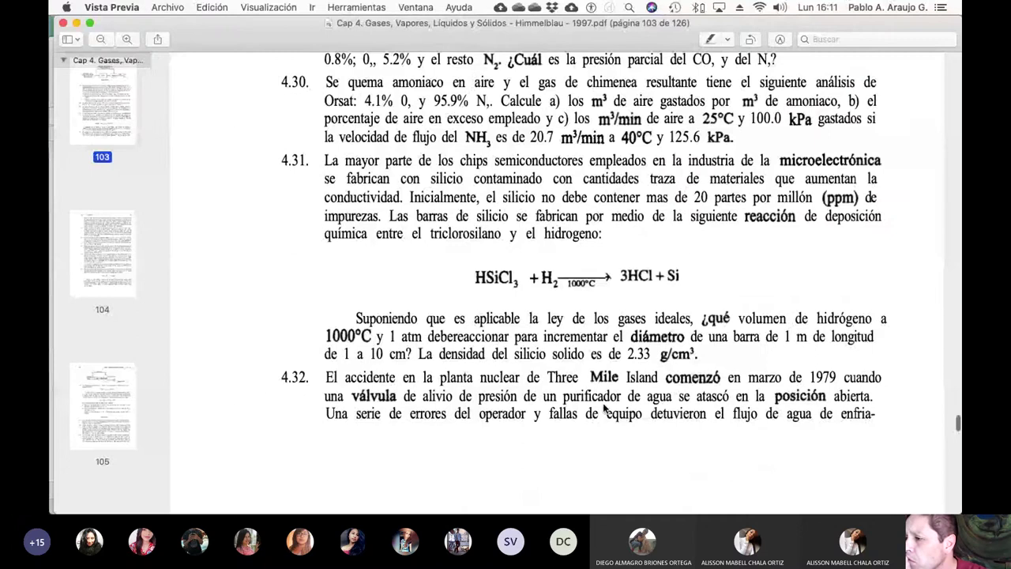
{"action": "scroll", "coordinate": [604, 407], "scroll_direction": "up", "scroll_amount": 3}
{"action": "scroll", "coordinate": [604, 407], "scroll_direction": "up", "scroll_amount": 9}
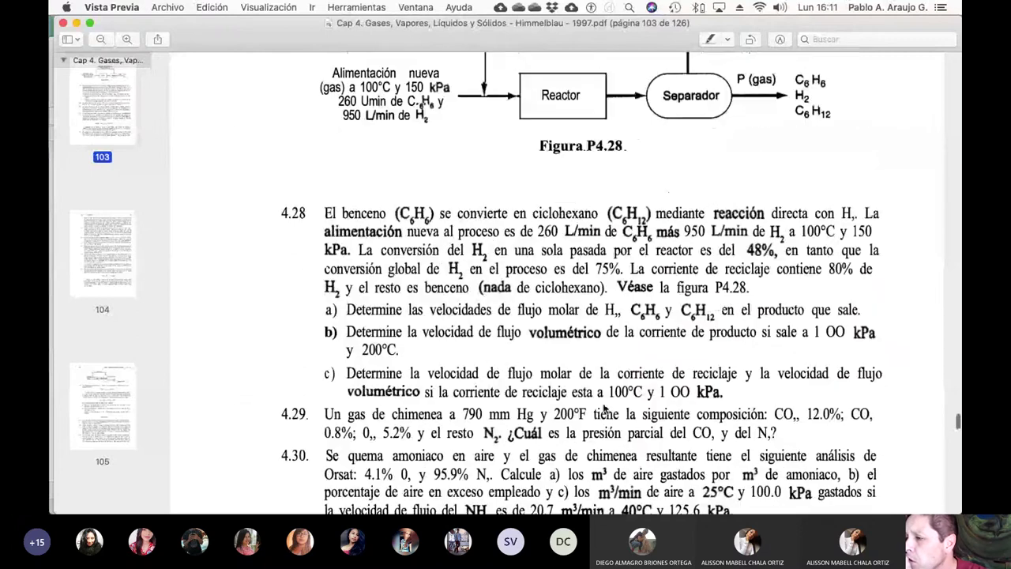
{"action": "scroll", "coordinate": [604, 407], "scroll_direction": "up", "scroll_amount": 6}
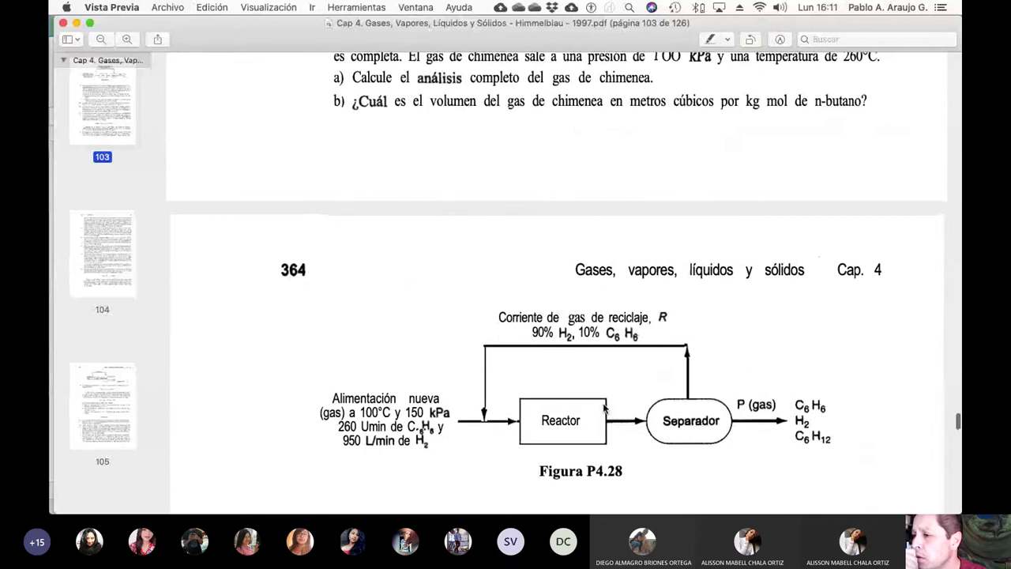
- Read problems 4.24 to 4.27 on page 102, covering methane combustion, gas mixtures, the absorption tower and the butane heater
{"action": "scroll", "coordinate": [604, 407], "scroll_direction": "up", "scroll_amount": 10}
{"action": "scroll", "coordinate": [604, 407], "scroll_direction": "up", "scroll_amount": 1}
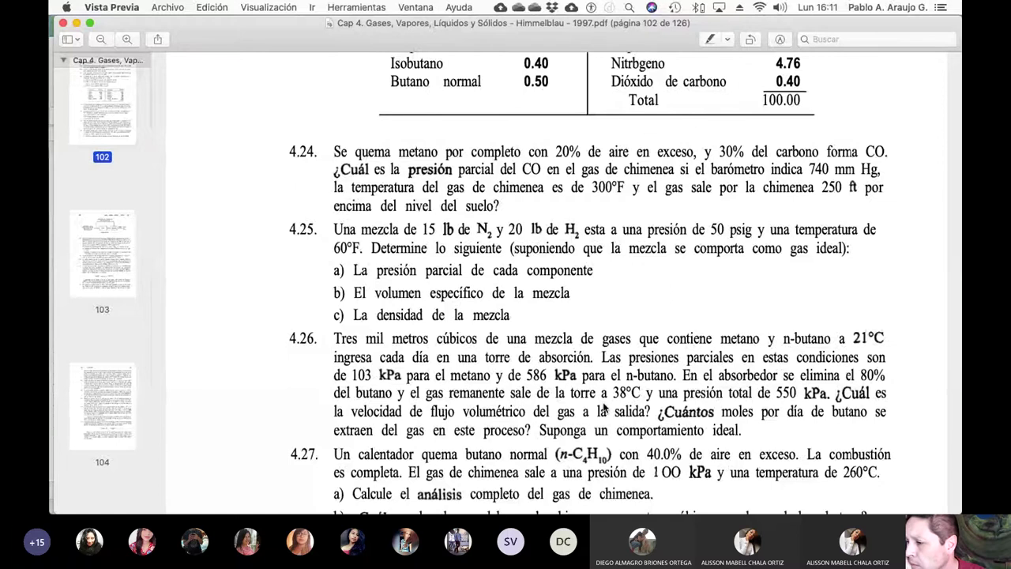
{"action": "scroll", "coordinate": [604, 406], "scroll_direction": "down", "scroll_amount": 2}
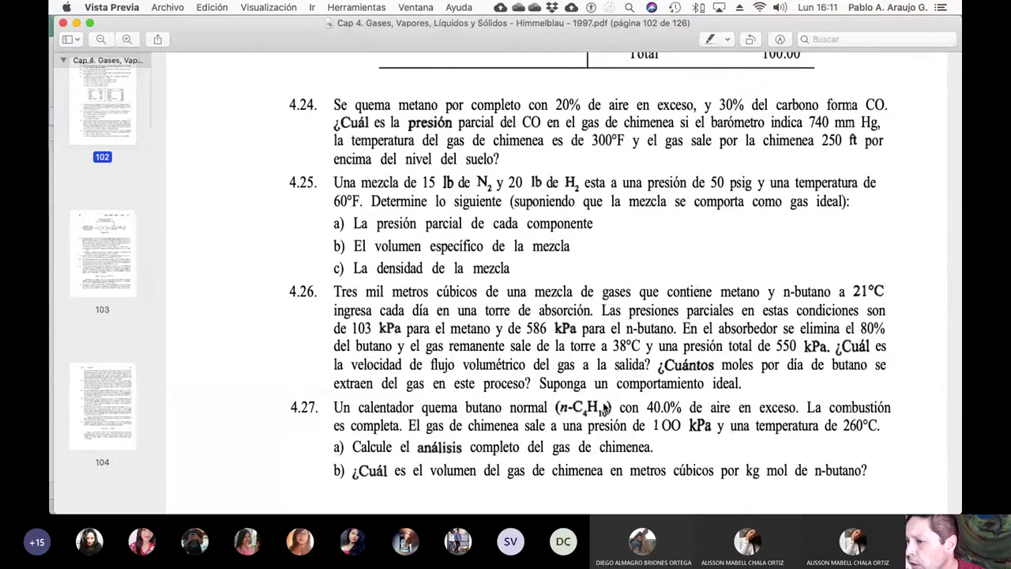
{"action": "scroll", "coordinate": [604, 407], "scroll_direction": "up", "scroll_amount": 1}
{"action": "scroll", "coordinate": [605, 406], "scroll_direction": "up", "scroll_amount": 1}
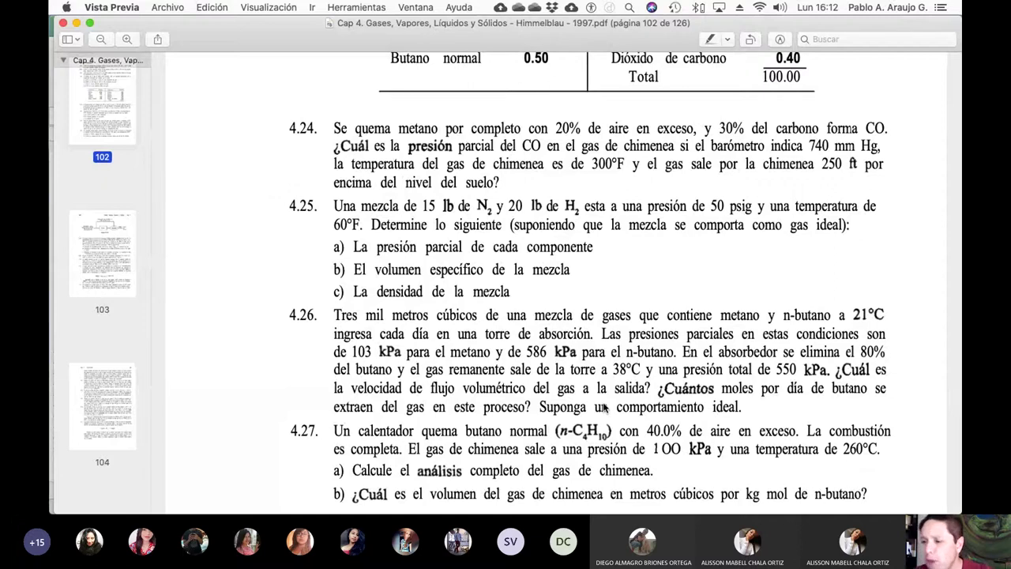
{"action": "scroll", "coordinate": [604, 407], "scroll_direction": "down", "scroll_amount": 2}
{"action": "scroll", "coordinate": [604, 407], "scroll_direction": "down", "scroll_amount": 3}
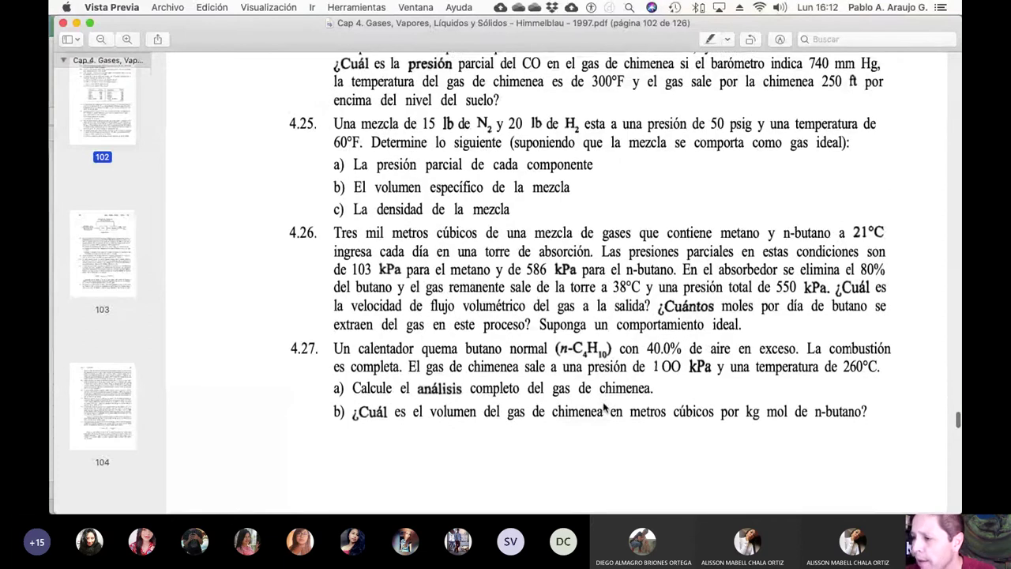
{"action": "scroll", "coordinate": [604, 407], "scroll_direction": "up", "scroll_amount": 3}
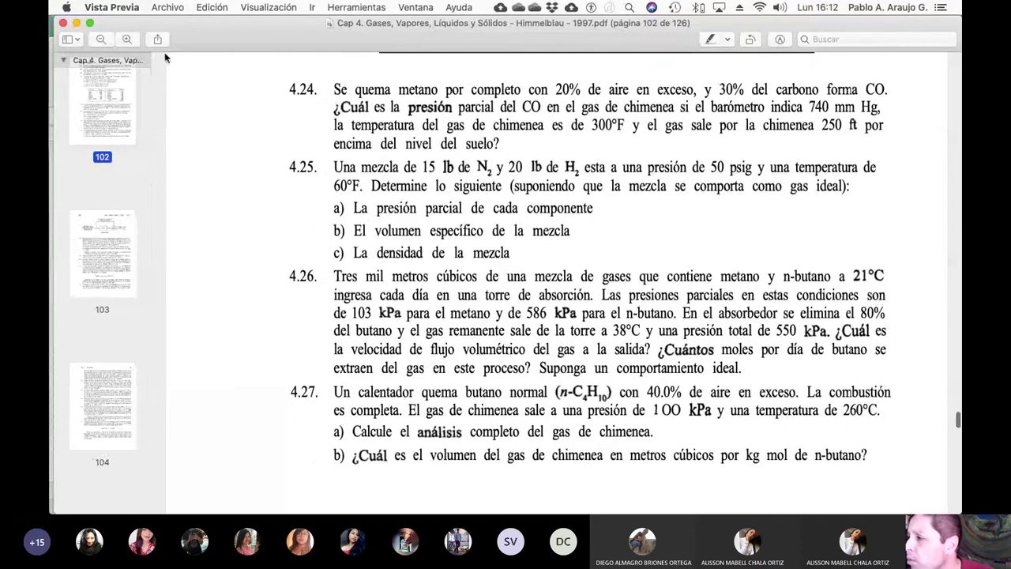
- Copy the full statement of problem 4.26 from the PDF page as a rectangular selection, without its number
{"action": "left_click", "coordinate": [780, 39]}
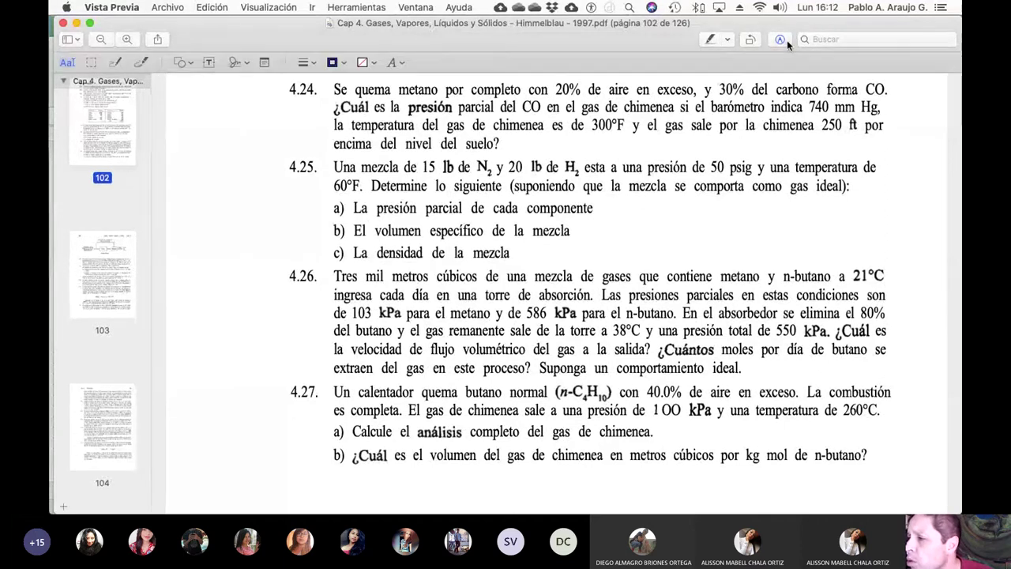
{"action": "left_click", "coordinate": [91, 61]}
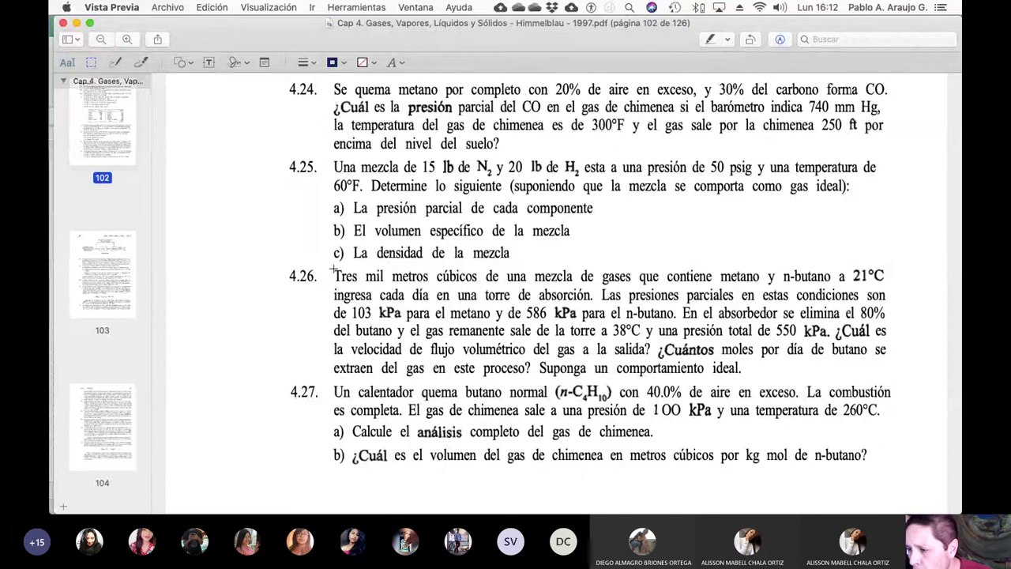
{"action": "left_click_drag", "start_coordinate": [332, 267], "coordinate": [892, 380]}
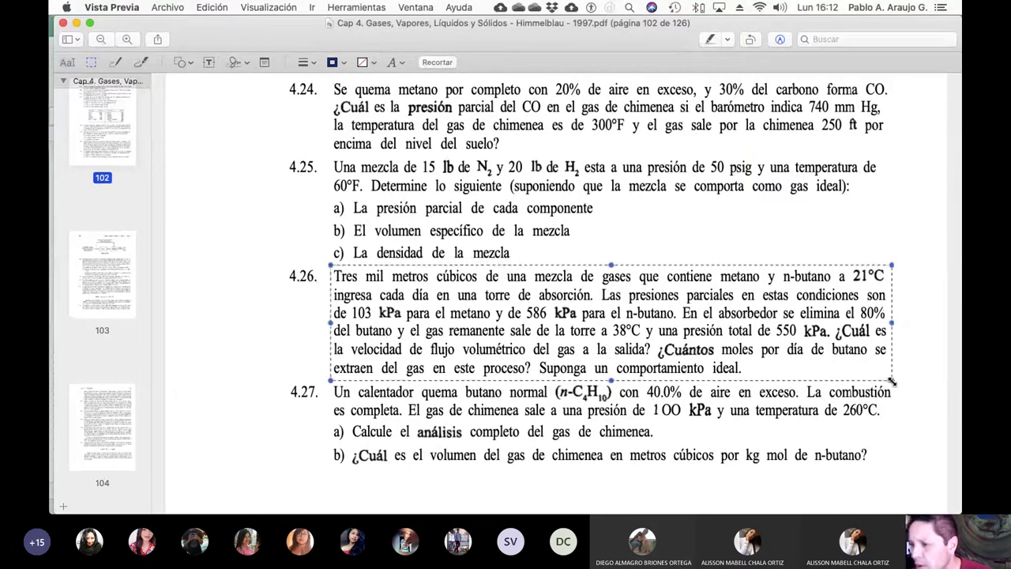
{"action": "left_click", "coordinate": [156, 7]}
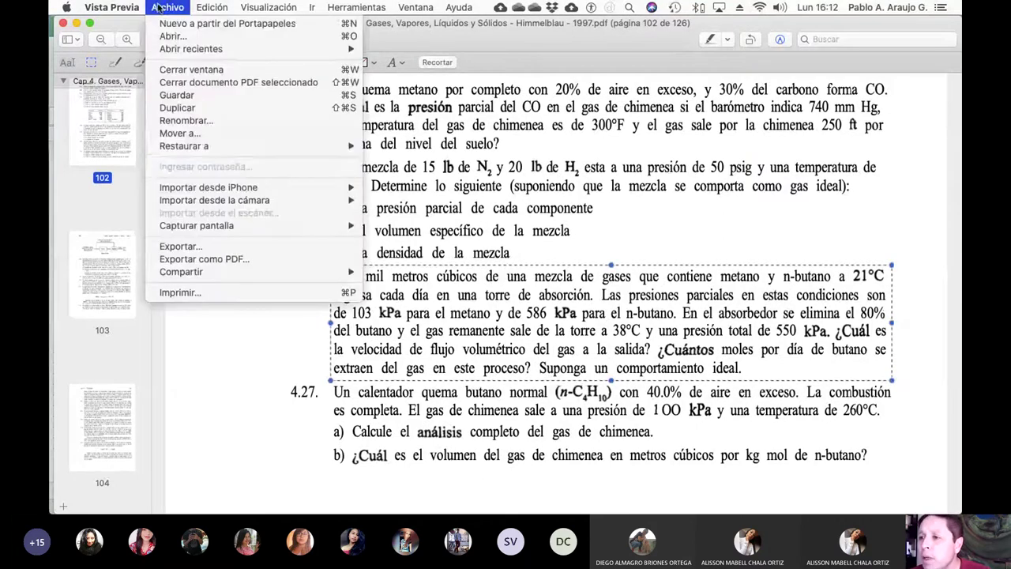
{"action": "left_click", "coordinate": [245, 72]}
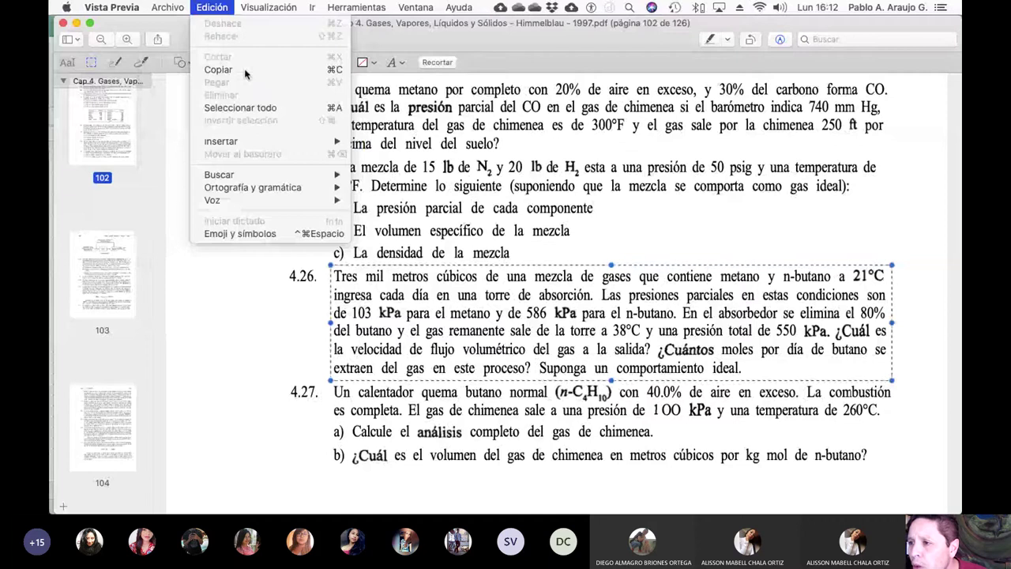
- Switch to the Excel exercises workbook and rename the blank sheet Hoja1 as Ej.4.26
{"action": "key", "text": "super+Tab"}
{"action": "key", "text": "super+Tab"}
{"action": "key", "text": "super+Tab"}
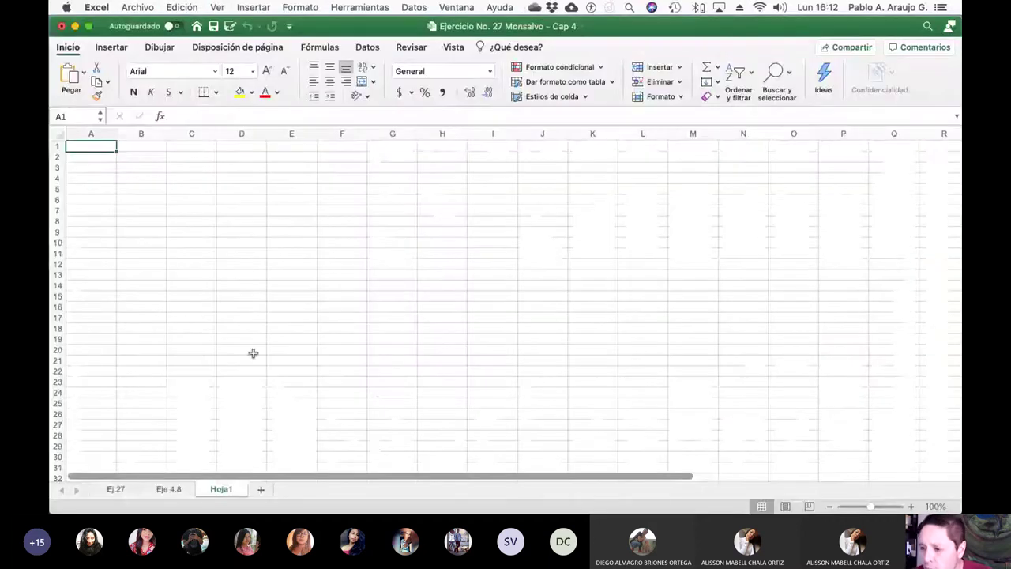
{"action": "right_click", "coordinate": [221, 489]}
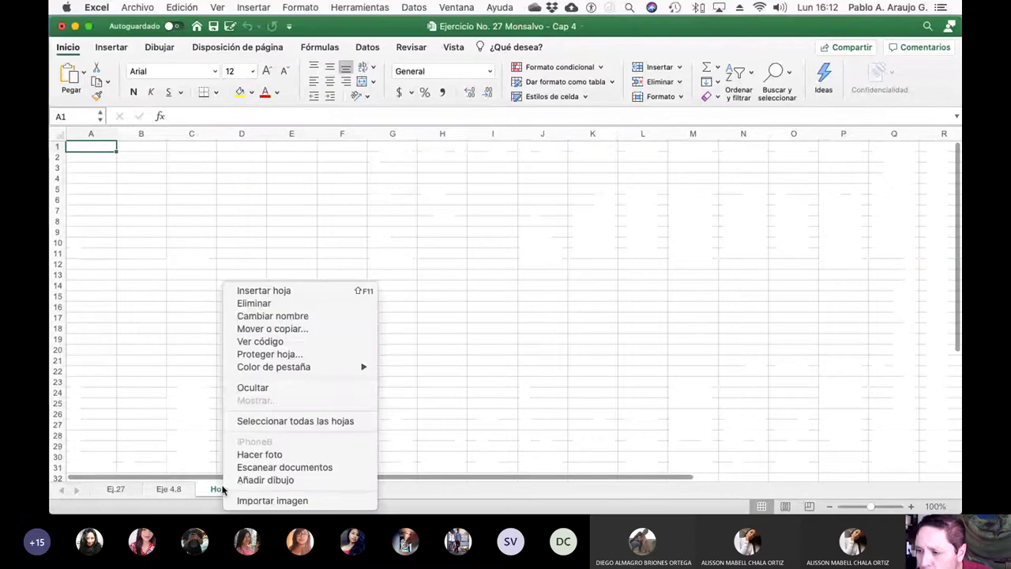
{"action": "left_click", "coordinate": [267, 318]}
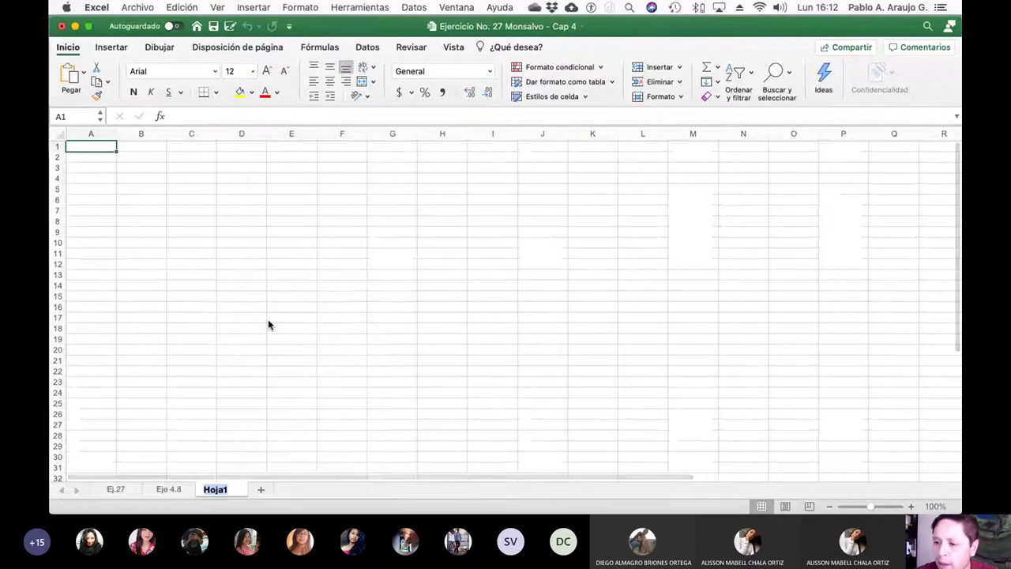
{"action": "type", "text": "Ej"}
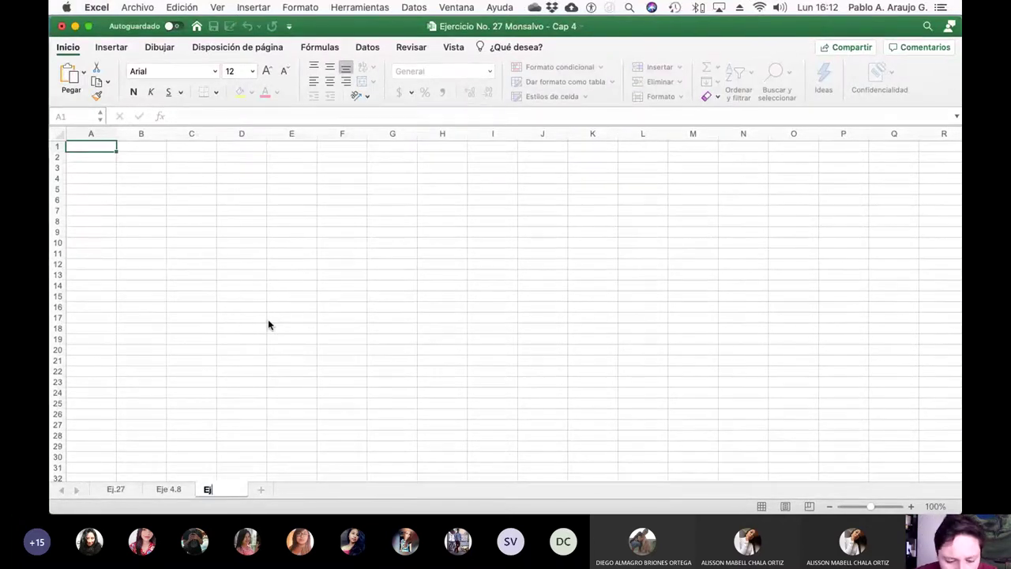
{"action": "type", "text": ".4.26"}
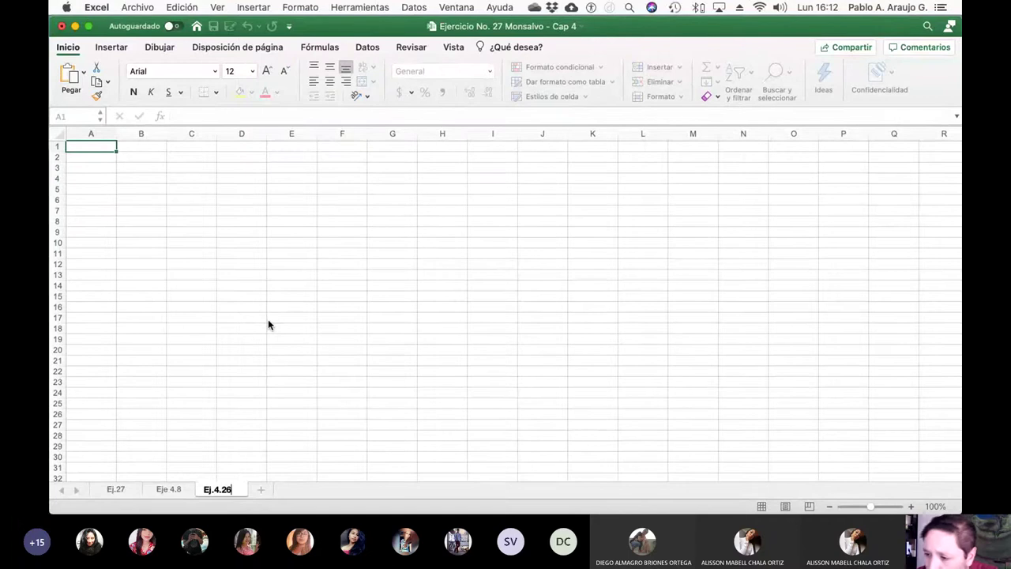
{"action": "key", "text": "Return"}
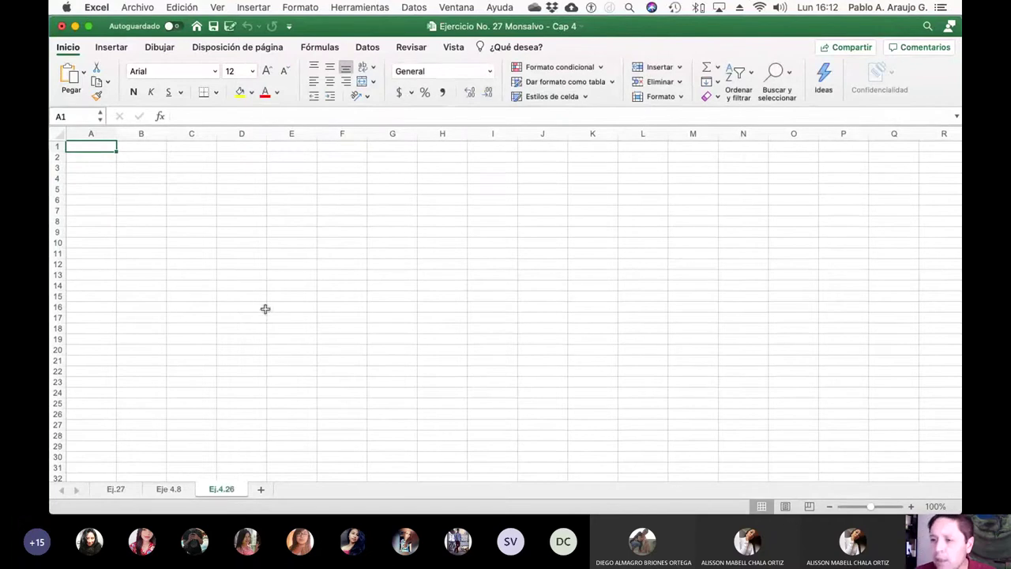
- Place the copied statement image at cell A1, enlarged to span about columns A to M and rows 1 to 13, and save the workbook
{"action": "key", "text": "super+v"}
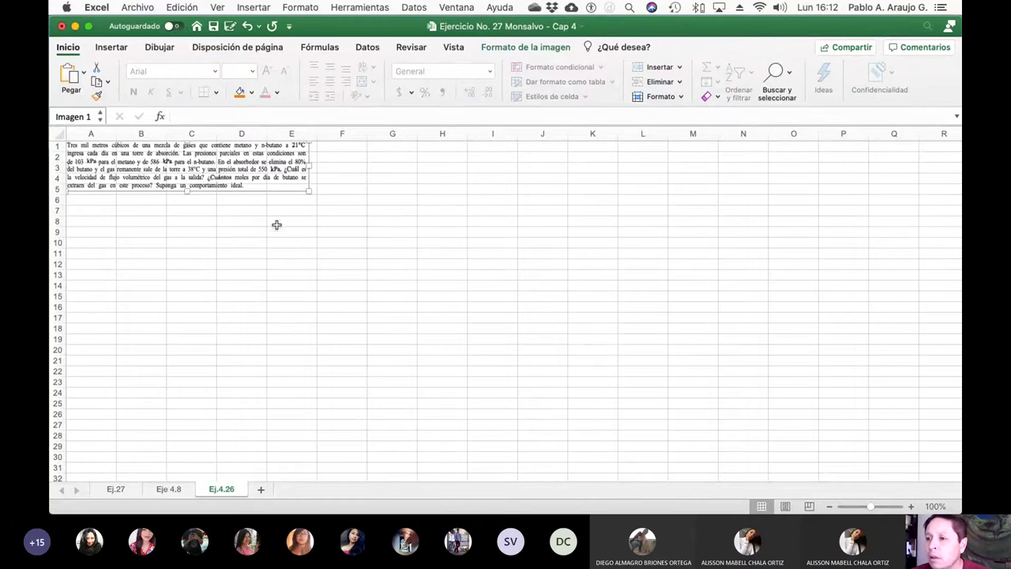
{"action": "scroll", "coordinate": [301, 229], "scroll_direction": "right", "scroll_amount": 1}
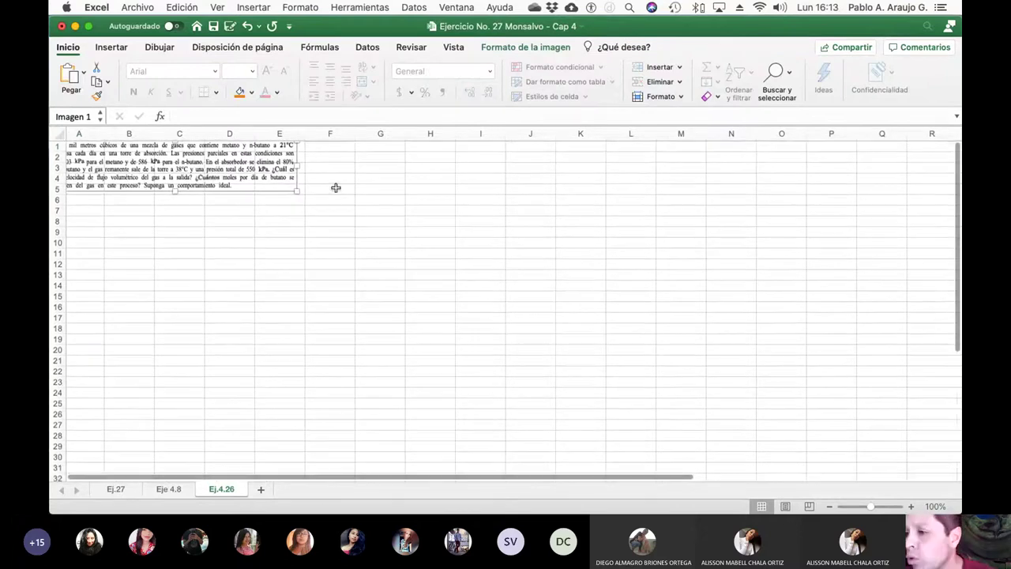
{"action": "scroll", "coordinate": [268, 193], "scroll_direction": "left", "scroll_amount": 1}
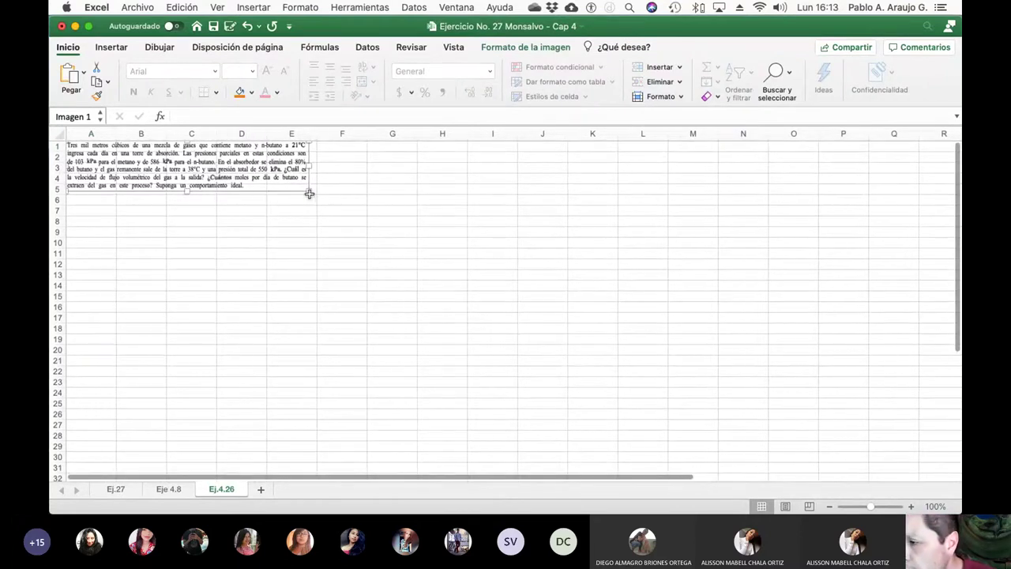
{"action": "left_click", "coordinate": [324, 194]}
{"action": "left_click", "coordinate": [306, 190]}
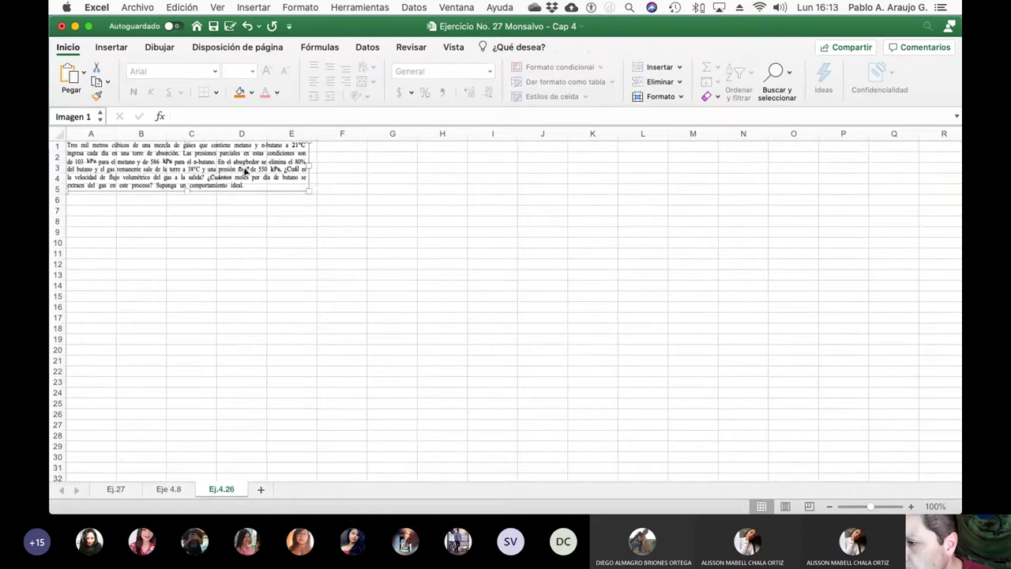
{"action": "left_click_drag", "start_coordinate": [309, 191], "coordinate": [524, 276]}
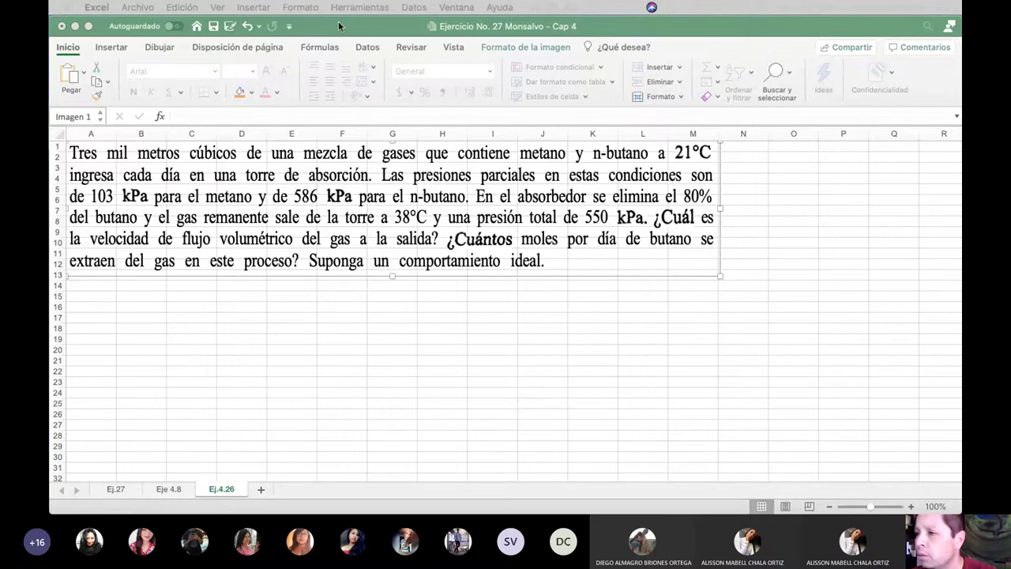
{"action": "left_click", "coordinate": [213, 26]}
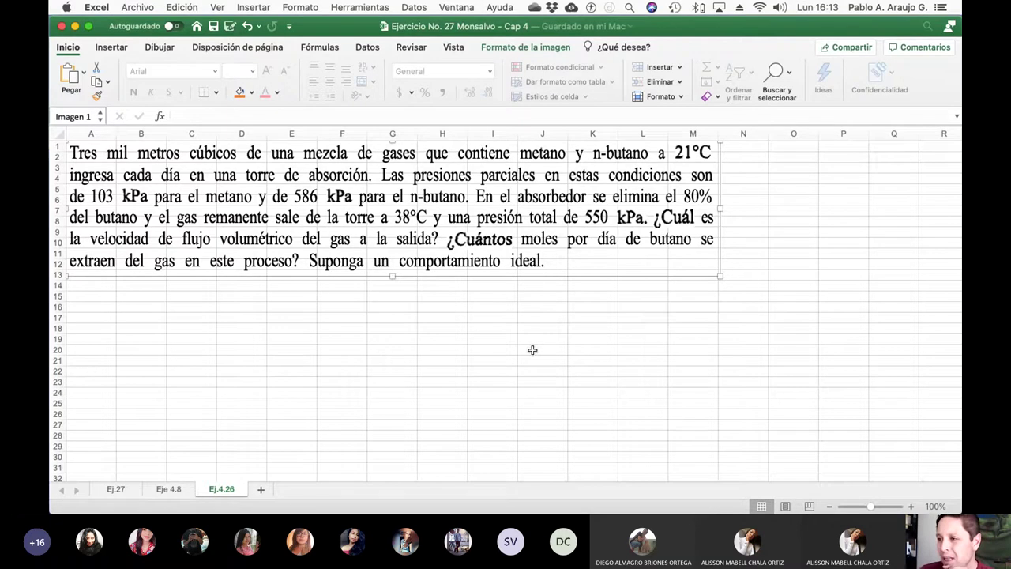
- Enter the heading Mezcla in B16 with the components CH4 in B17 and C4H10 in B18
{"action": "left_click", "coordinate": [145, 307]}
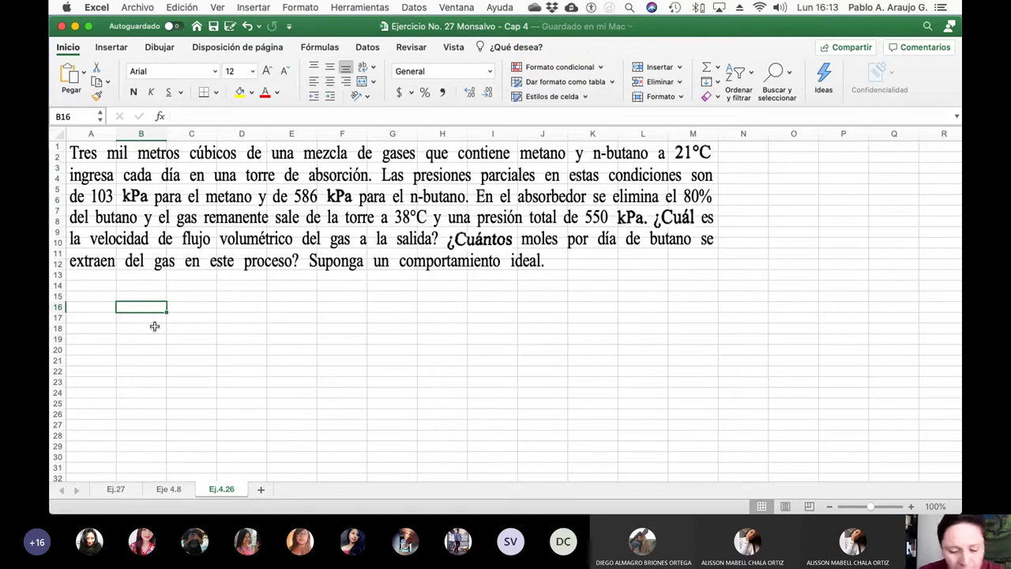
{"action": "type", "text": "Mezcla"}
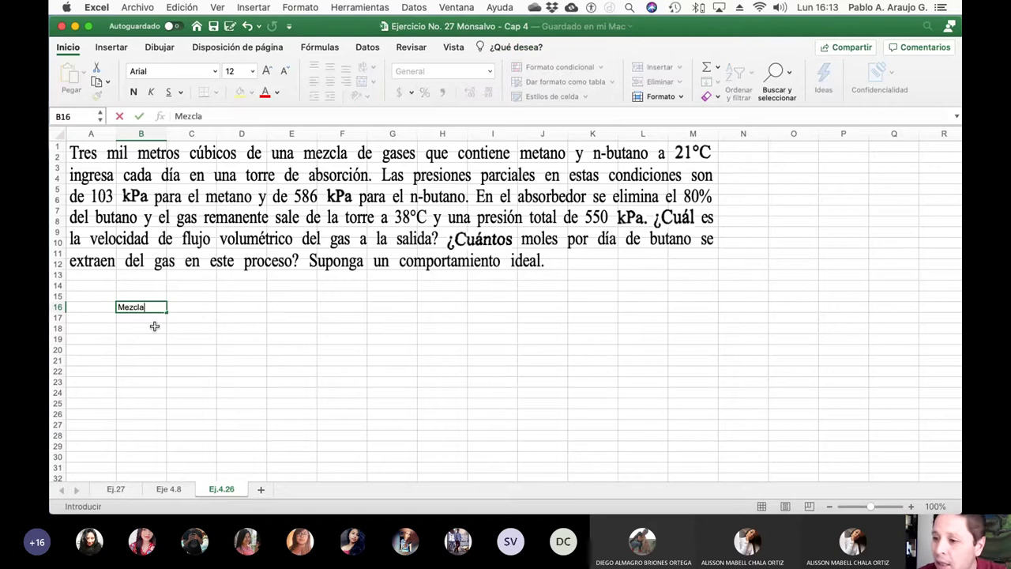
{"action": "key", "text": "Return"}
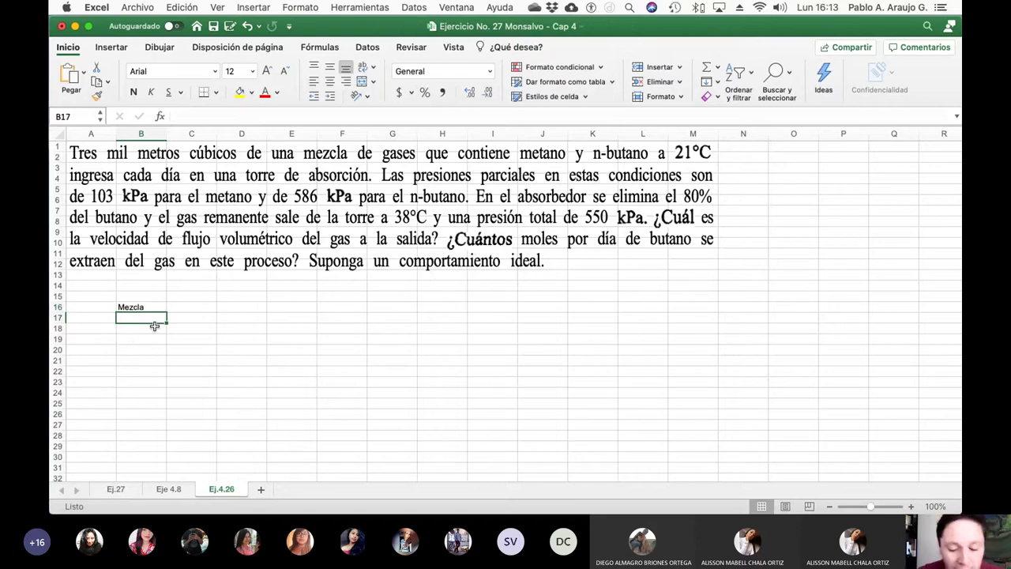
{"action": "type", "text": "CH4"}
{"action": "key", "text": "Return"}
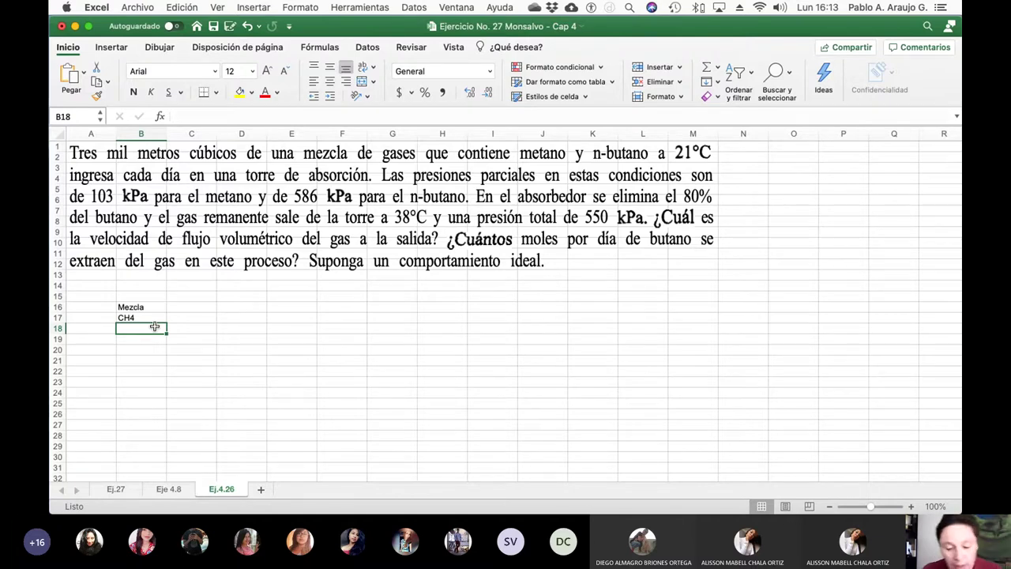
{"action": "type", "text": "C"}
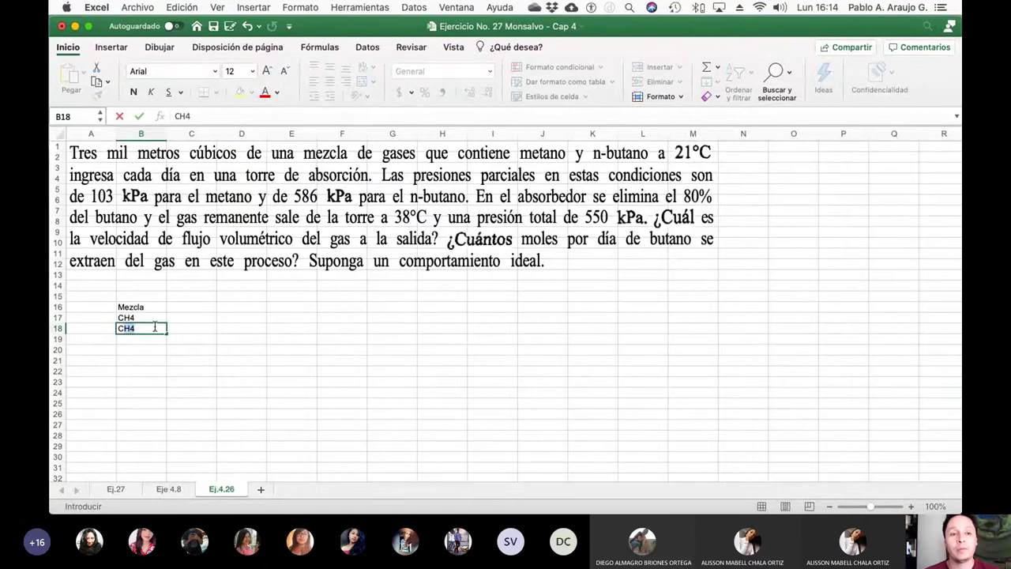
{"action": "type", "text": "4H10"}
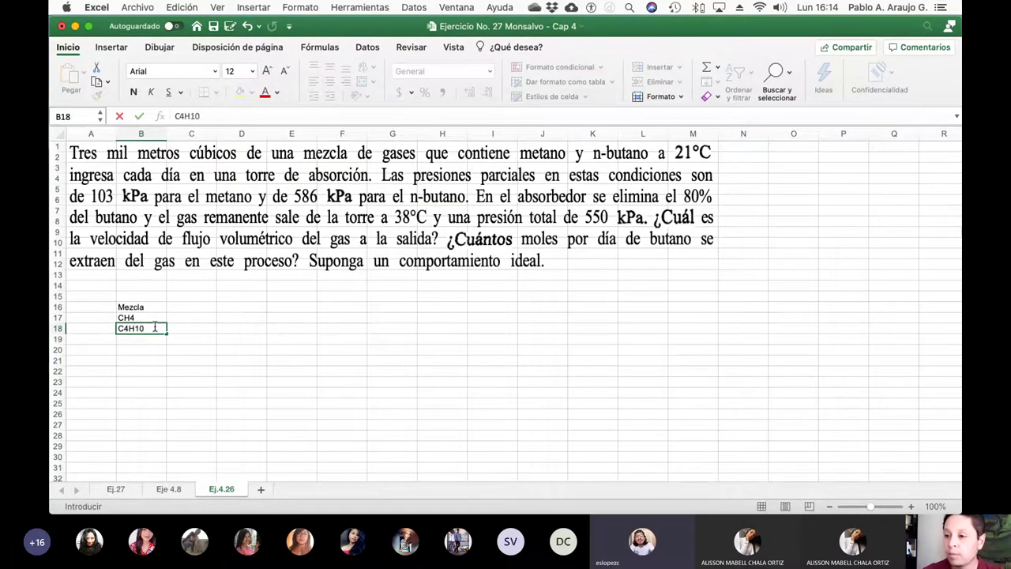
{"action": "key", "text": "Return"}
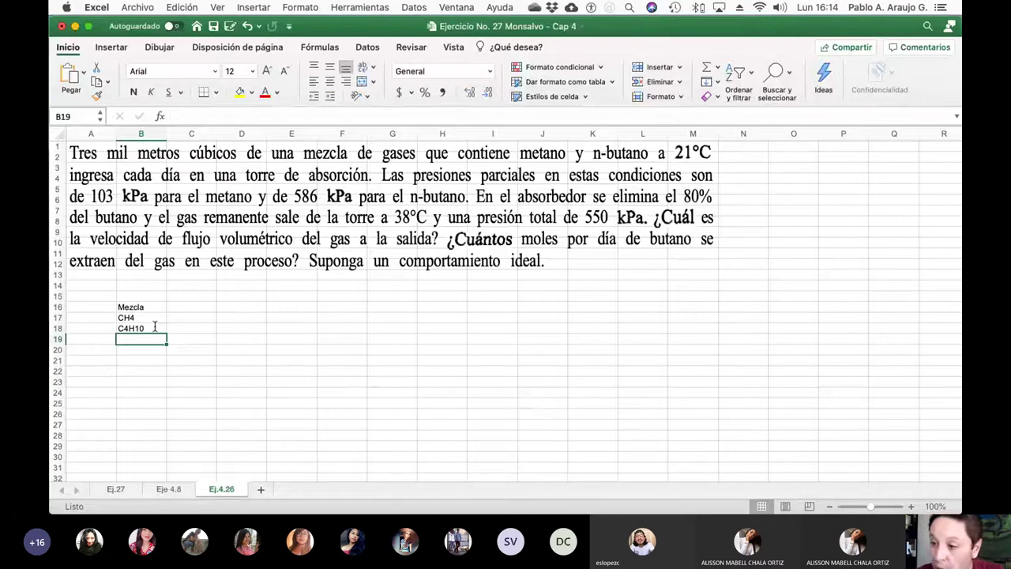
- Label the mixture volume row V (m3) in A19 and enter 3000 in B19
{"action": "key", "text": "Left"}
{"action": "type", "text": "V"}
{"action": "key", "text": "Return"}
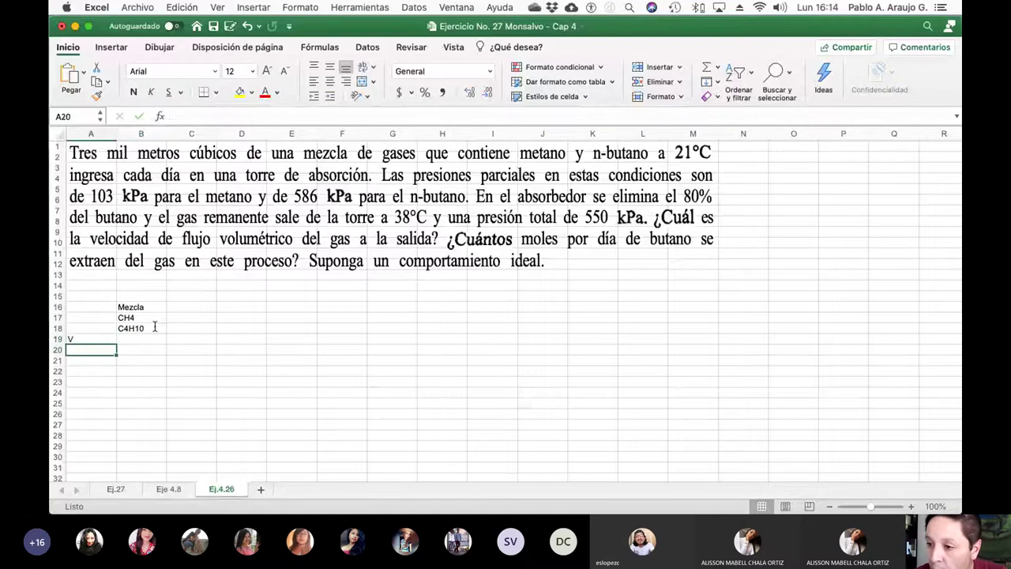
{"action": "key", "text": "Up"}
{"action": "key", "text": "F2"}
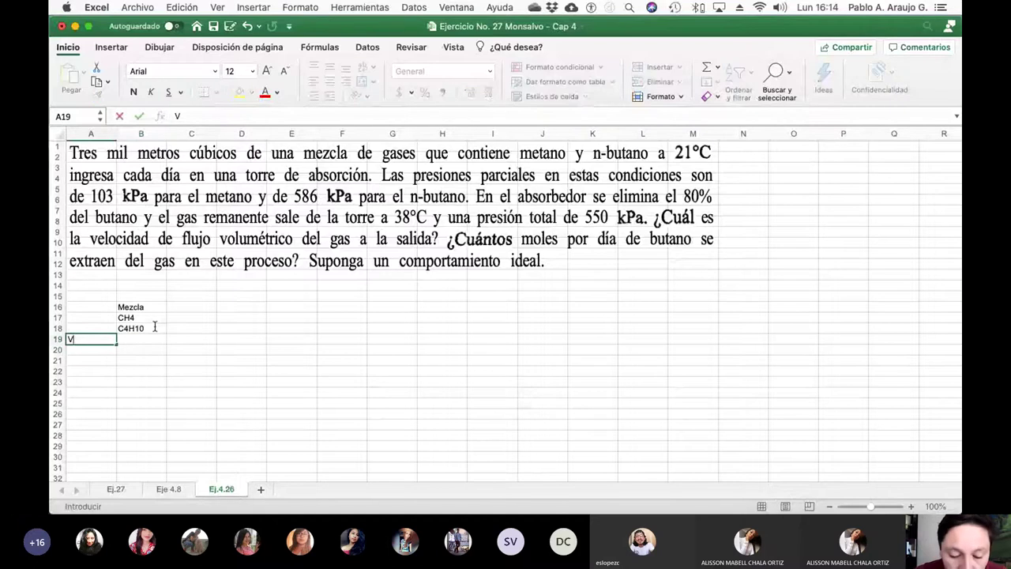
{"action": "type", "text": "(m3"}
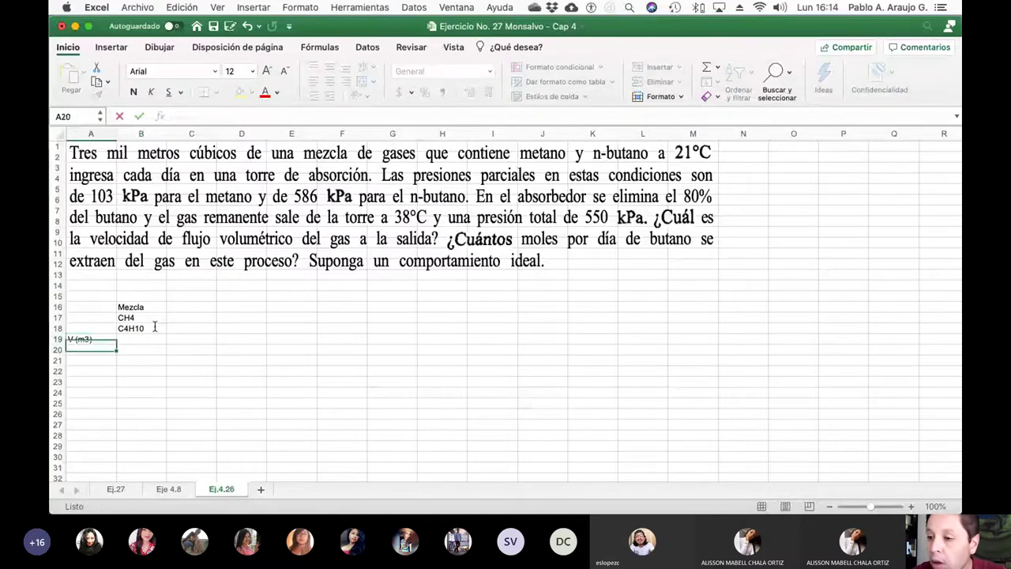
{"action": "key", "text": "Tab"}
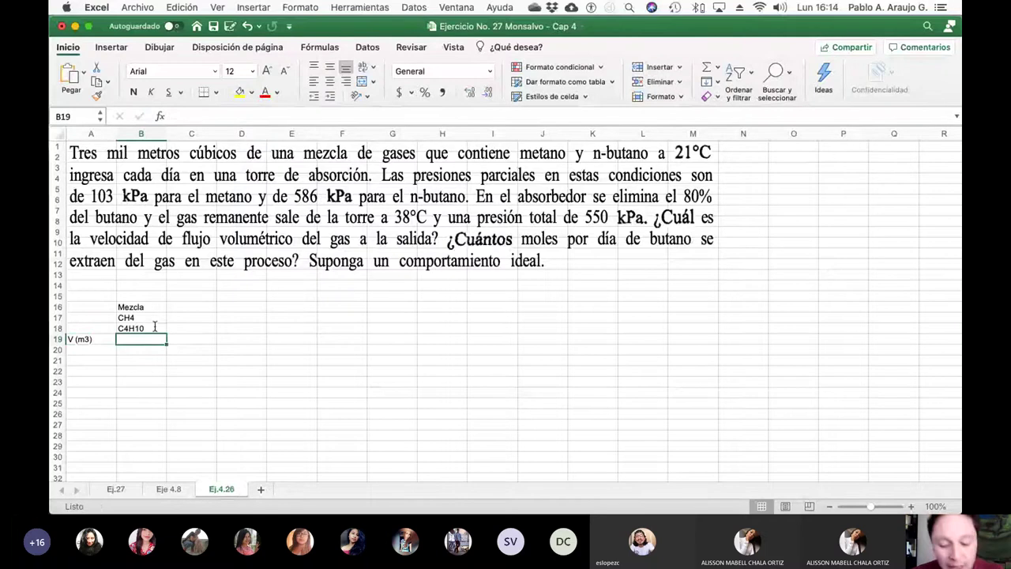
{"action": "type", "text": "3o00"}
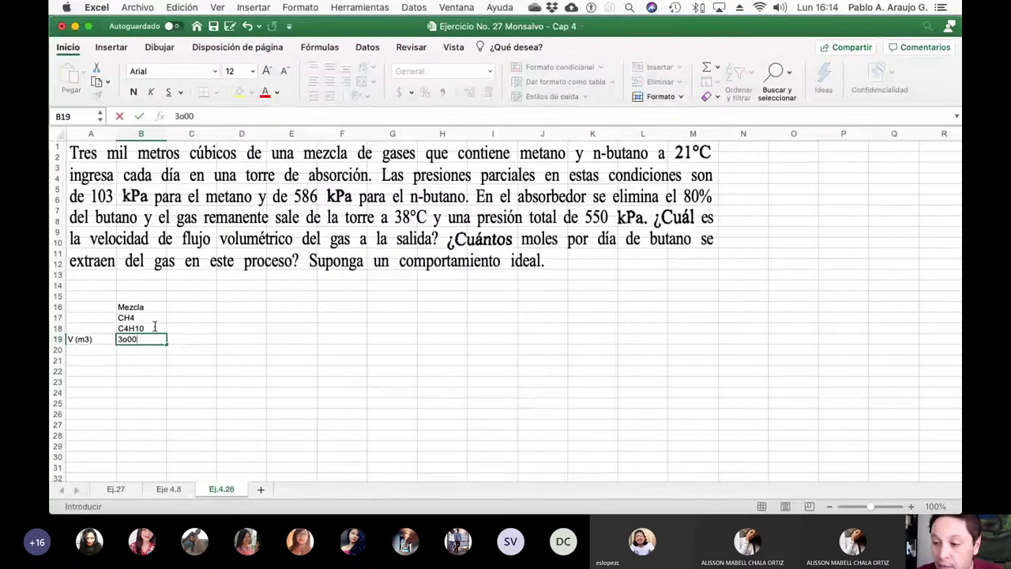
{"action": "key", "text": "BackSpace"}
{"action": "key", "text": "BackSpace"}
{"action": "key", "text": "BackSpace"}
{"action": "type", "text": "000"}
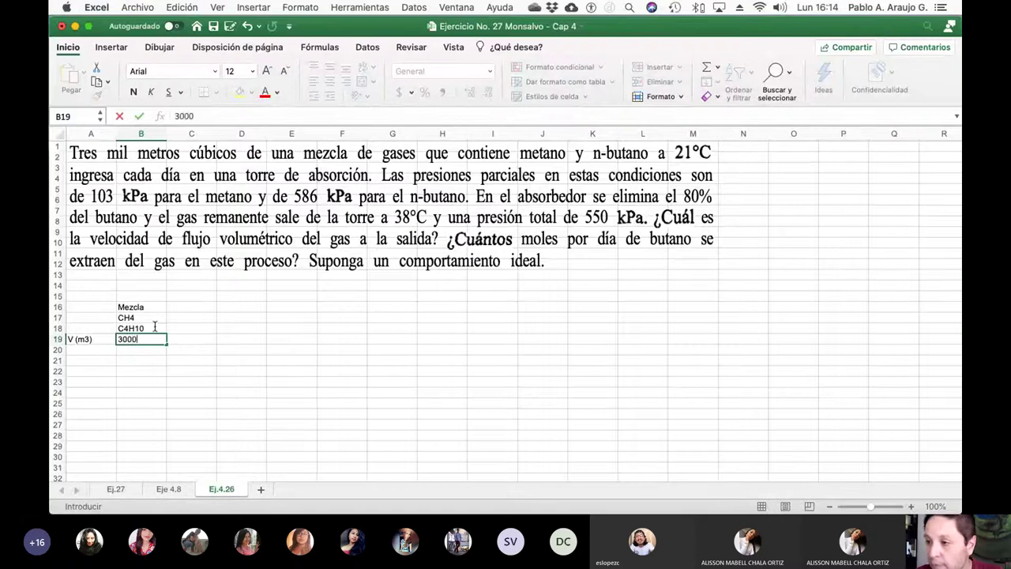
{"action": "key", "text": "Return"}
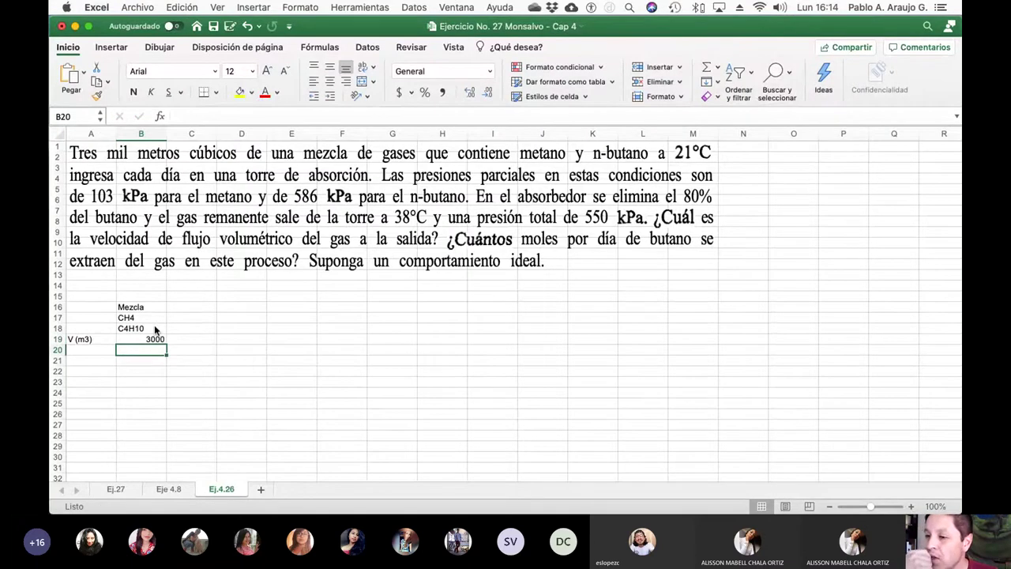
- Add the row label tiempo (dia) in A20, below the volume label
{"action": "key", "text": "Left"}
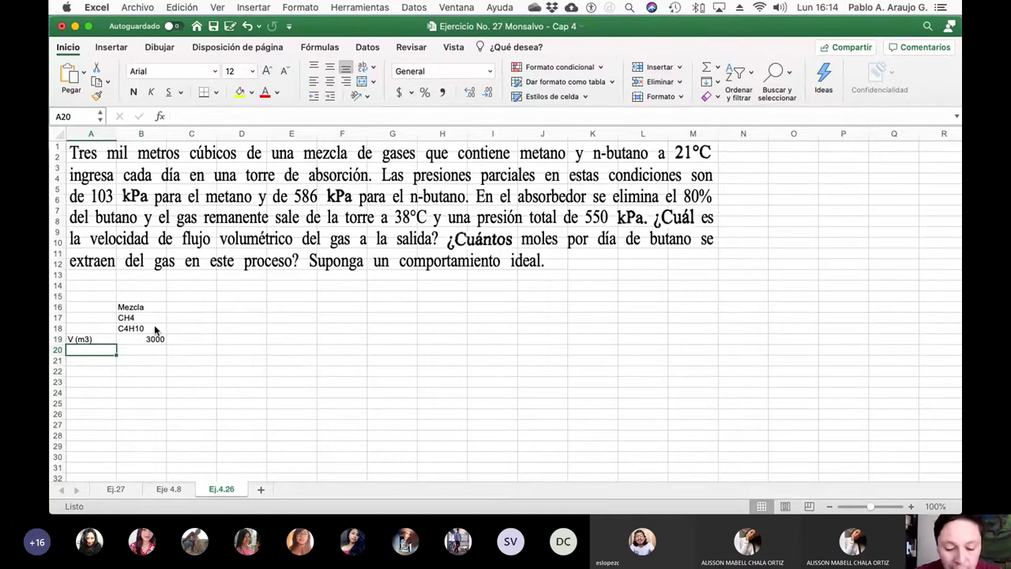
{"action": "type", "text": "tiempo ("}
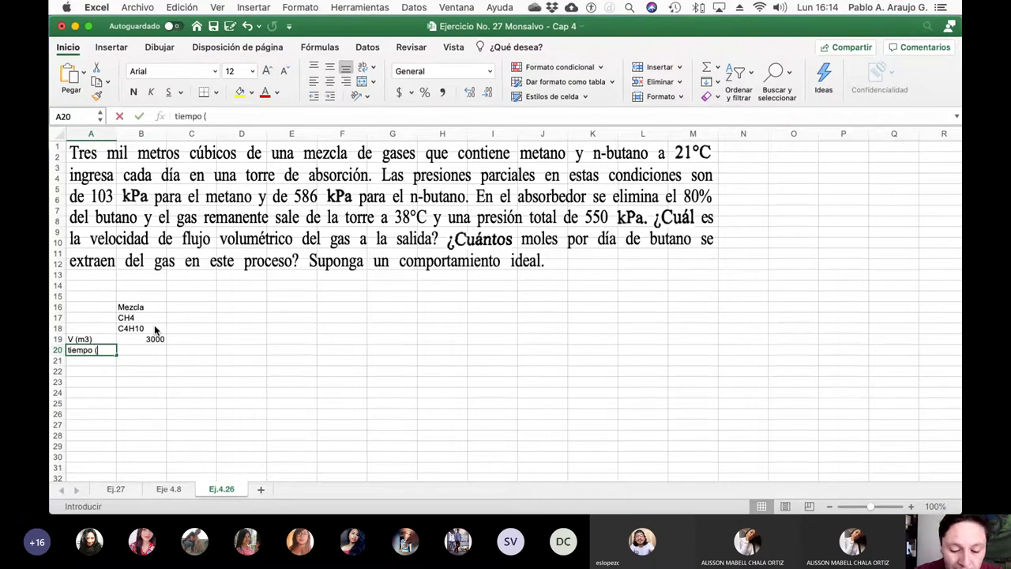
{"action": "type", "text": "día)"}
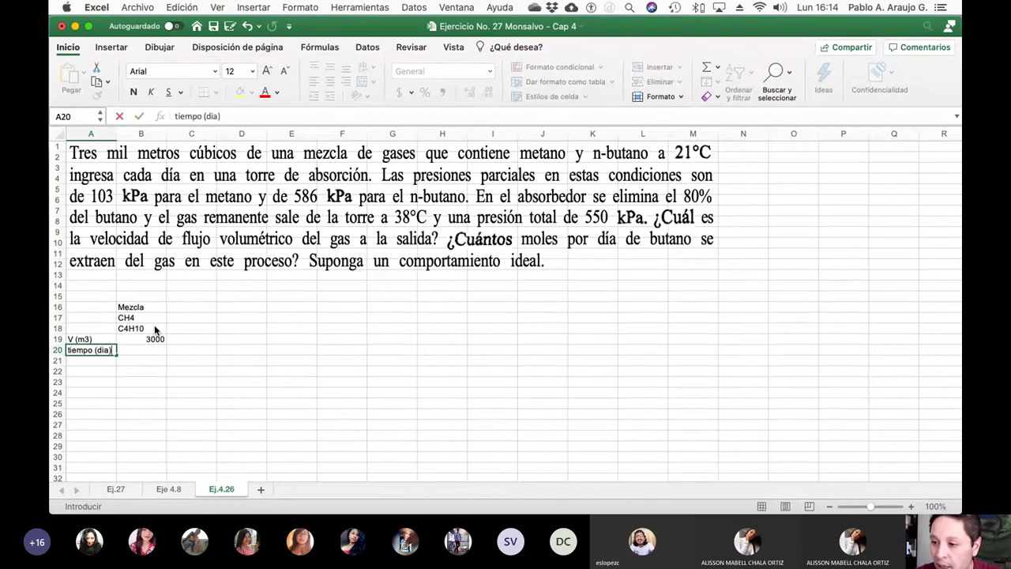
{"action": "key", "text": "Return"}
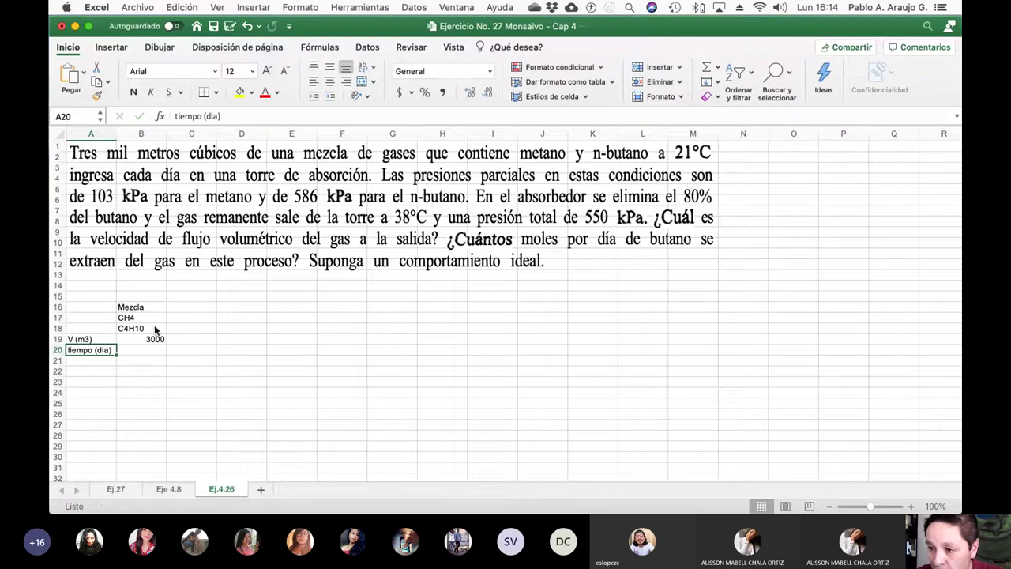
- Change the time label in A20 to tiempo (horas)
{"action": "left_click", "coordinate": [233, 116]}
{"action": "key", "text": "BackSpace"}
{"action": "key", "text": "BackSpace"}
{"action": "key", "text": "BackSpace"}
{"action": "key", "text": "BackSpace"}
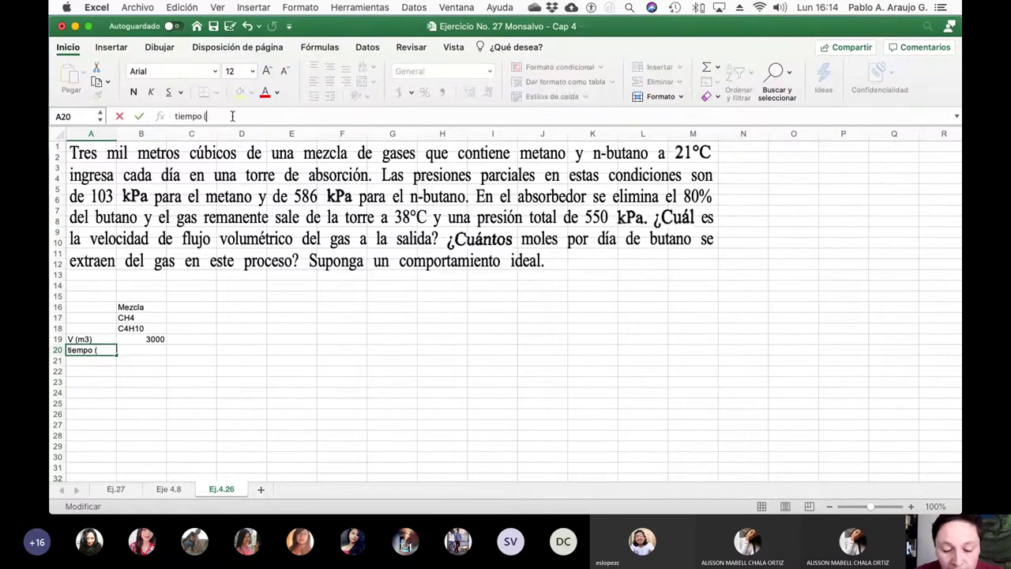
{"action": "type", "text": "hp"}
{"action": "key", "text": "BackSpace"}
{"action": "key", "text": "BackSpace"}
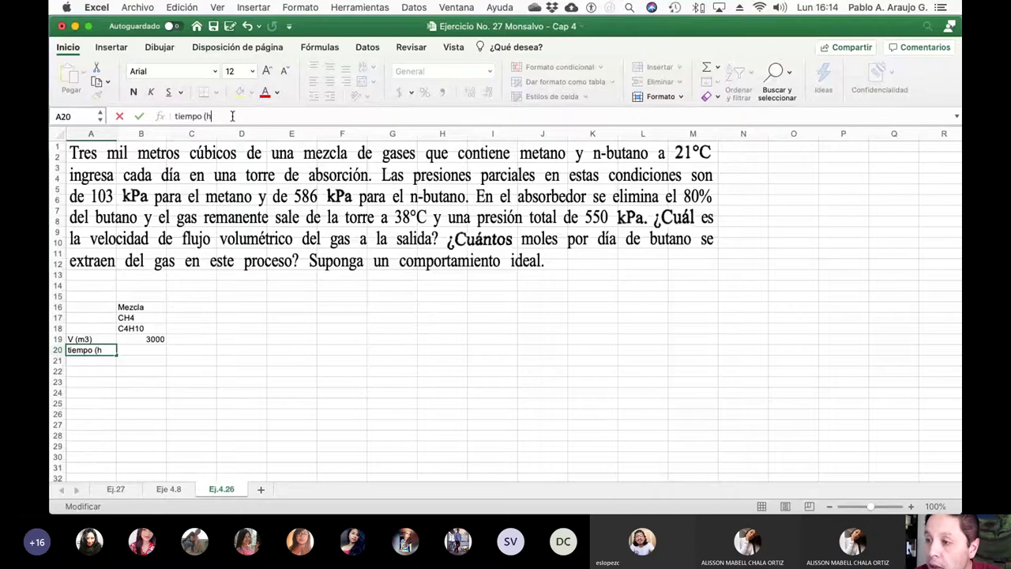
{"action": "type", "text": "orass"}
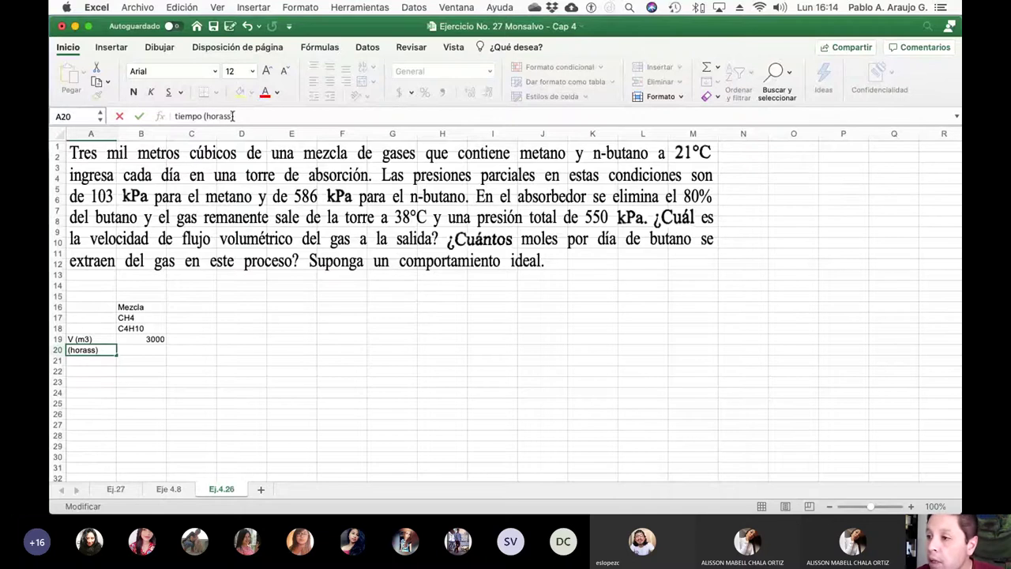
{"action": "key", "text": "BackSpace"}
{"action": "type", "text": ")"}
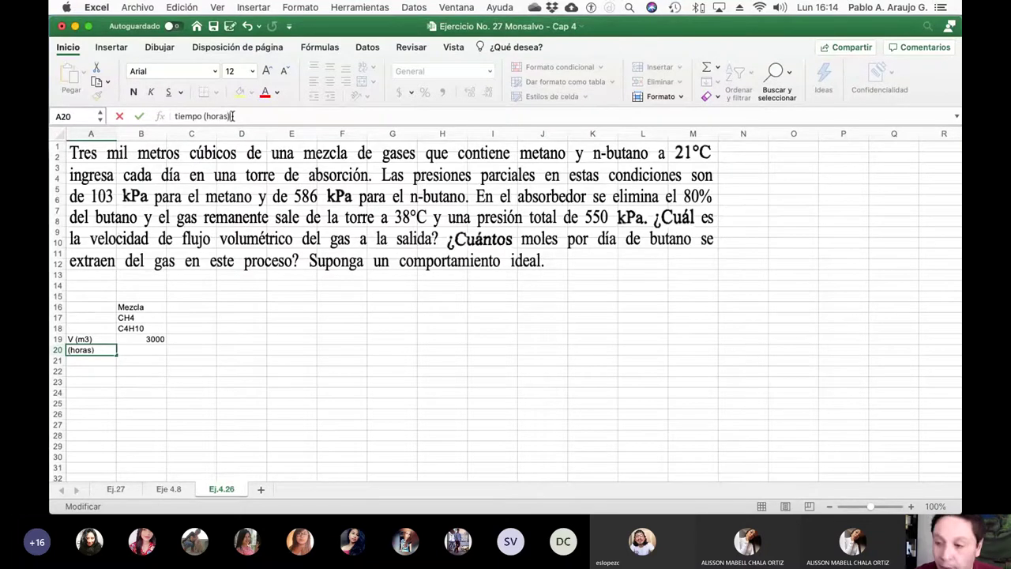
{"action": "key", "text": "Return"}
- Enter 24 in B20 as the feed time in hours
{"action": "key", "text": "Up"}
{"action": "key", "text": "Right"}
{"action": "type", "text": "2"}
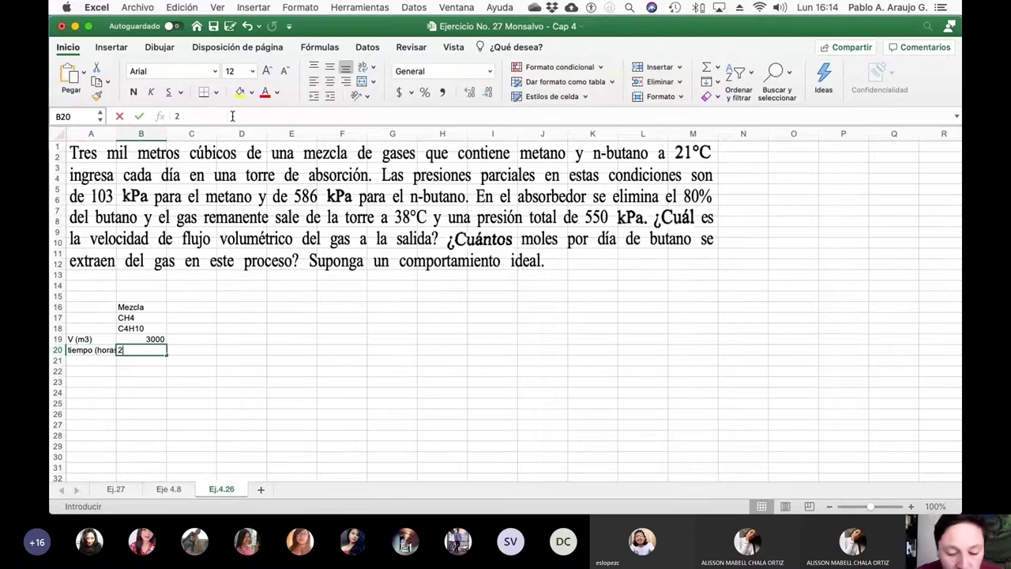
{"action": "type", "text": "4"}
{"action": "key", "text": "Return"}
- Add the row label Flujo (m3/h) in A21, below the time label
{"action": "key", "text": "Left"}
{"action": "type", "text": "Fl"}
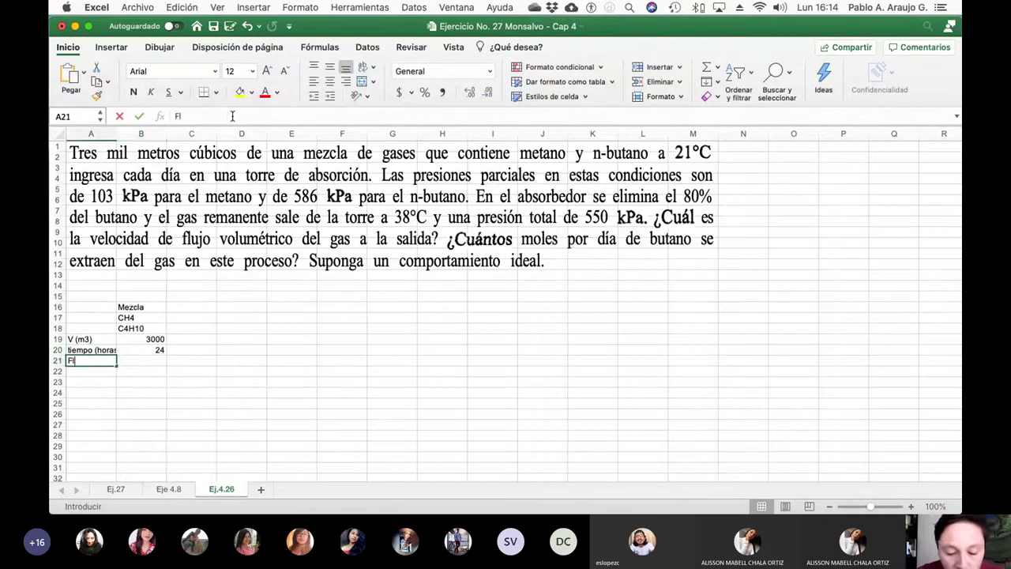
{"action": "type", "text": "ujo ("}
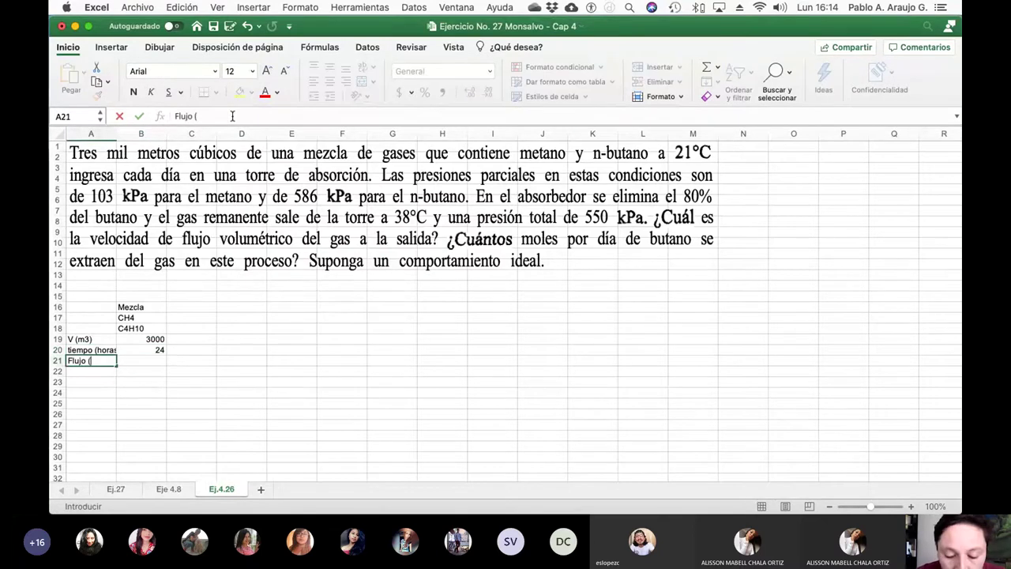
{"action": "type", "text": "m3/h"}
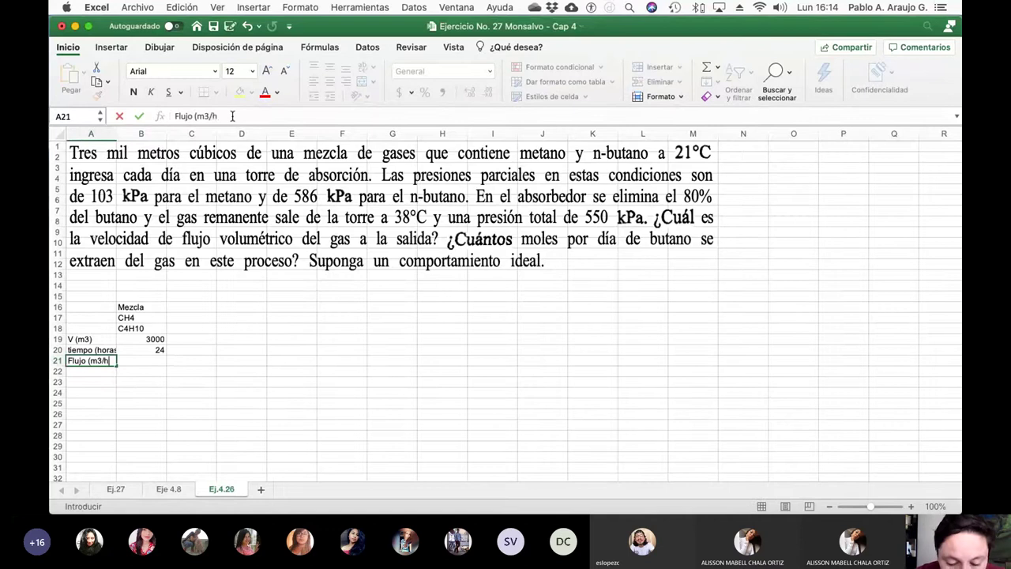
{"action": "type", "text": ")"}
{"action": "key", "text": "Return"}
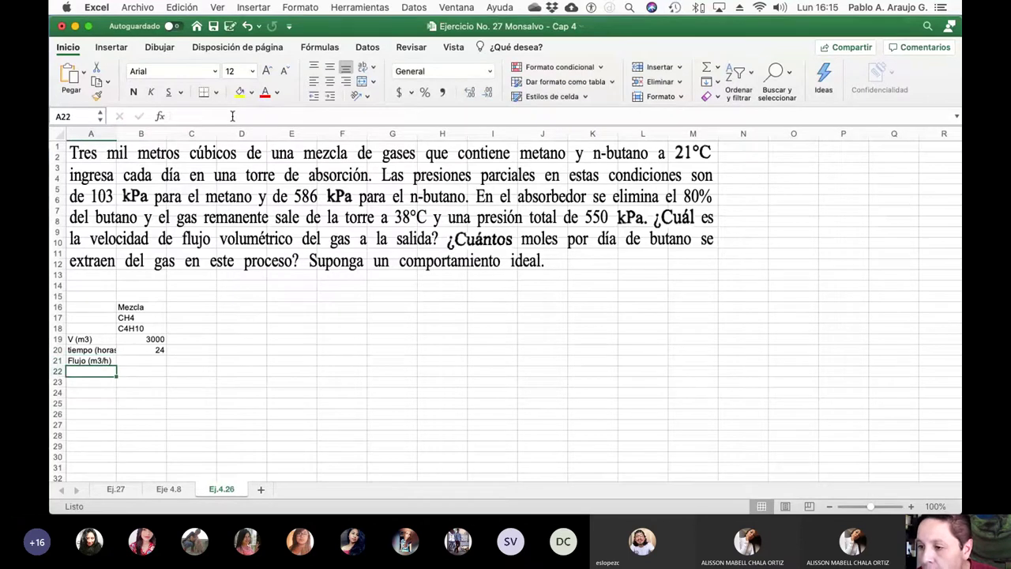
- Calculate the volumetric flow in B21 by dividing the volume by the time with =B19/B20
{"action": "key", "text": "Up"}
{"action": "key", "text": "Right"}
{"action": "type", "text": "="}
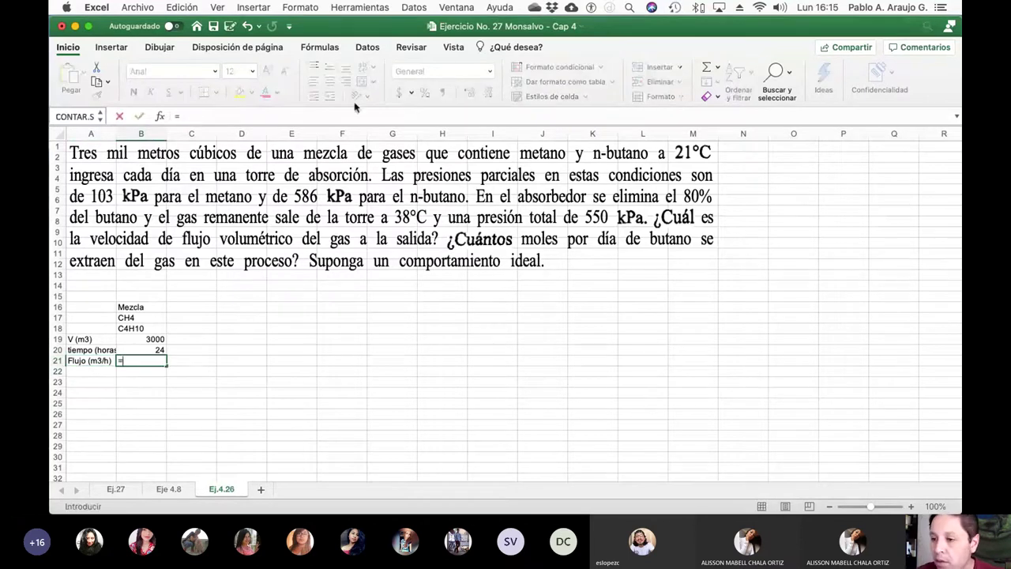
{"action": "left_click", "coordinate": [136, 340]}
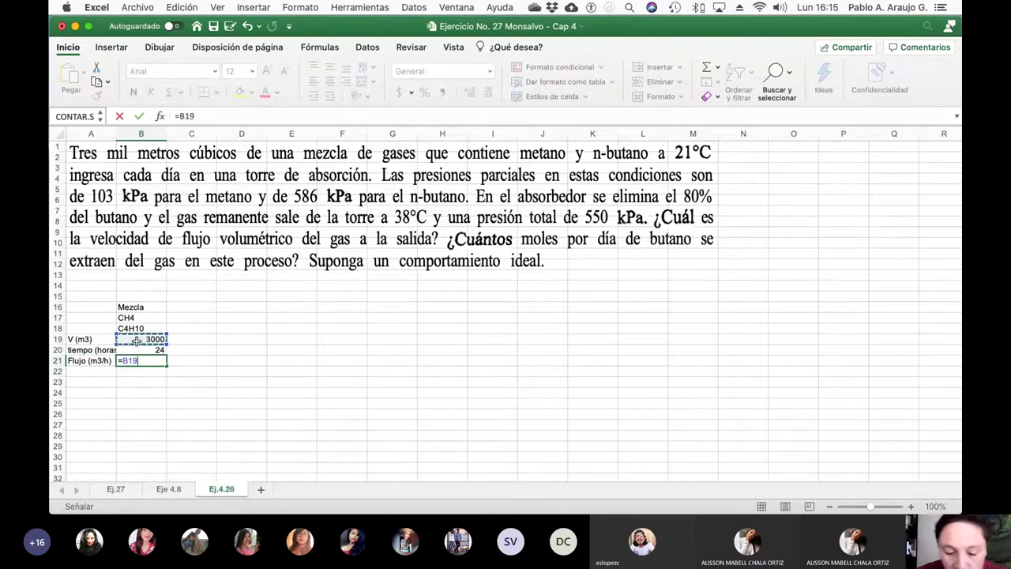
{"action": "type", "text": "/"}
{"action": "left_click", "coordinate": [138, 350]}
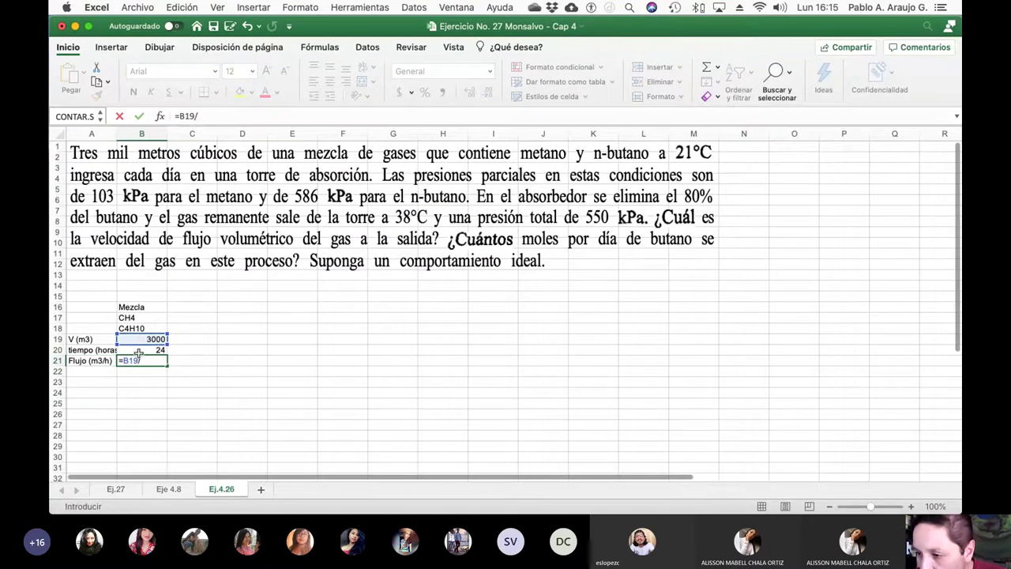
{"action": "key", "text": "Return"}
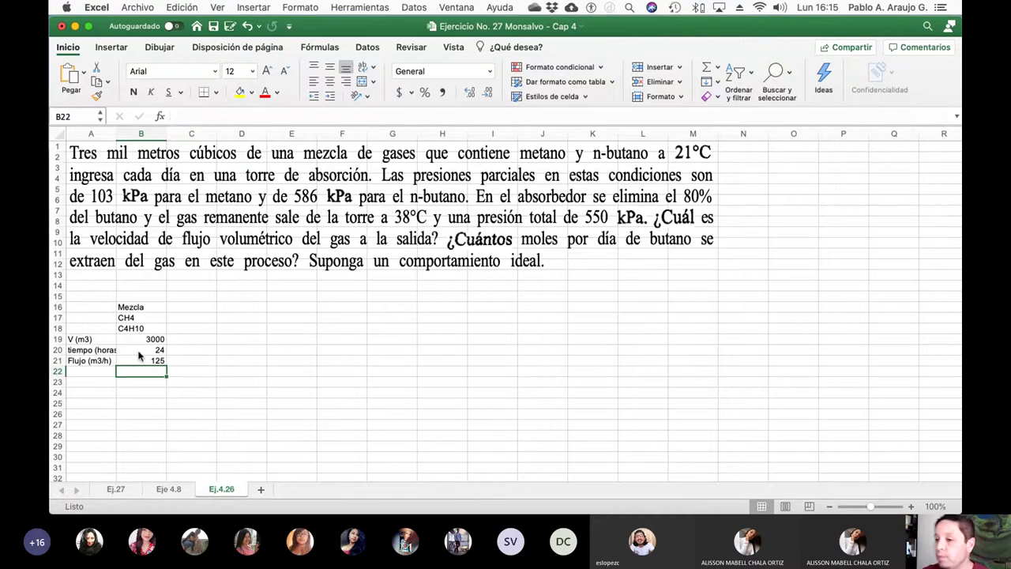
- Select D18:D19 and enter Torre in D18 and Absorción in D19
{"action": "left_click", "coordinate": [243, 331]}
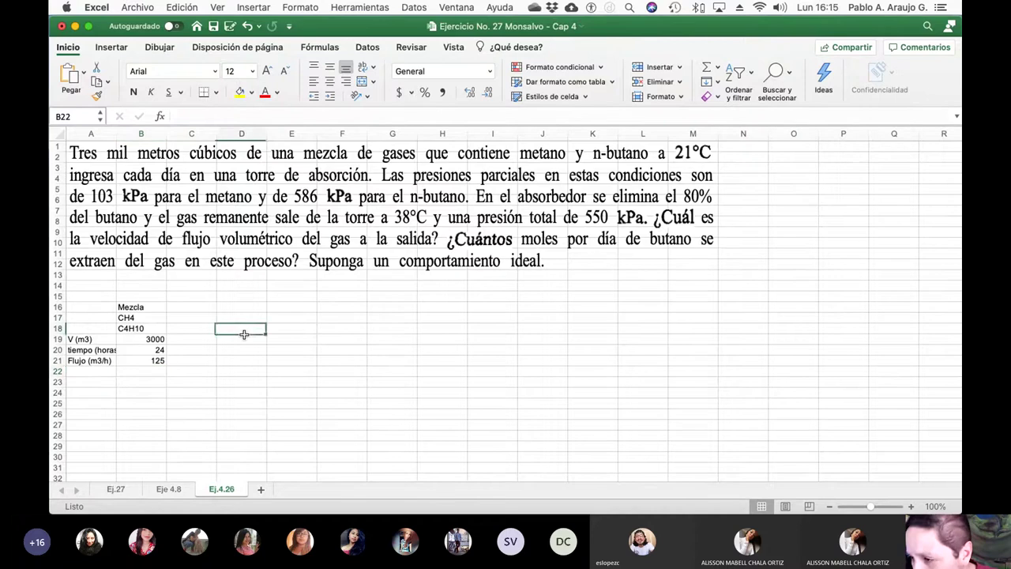
{"action": "left_click_drag", "start_coordinate": [244, 334], "coordinate": [248, 339]}
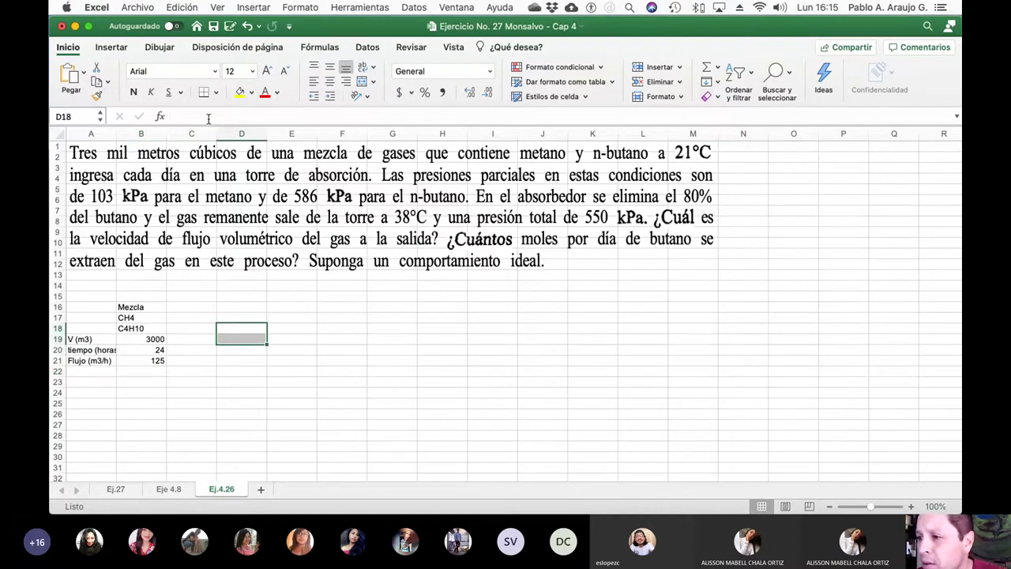
{"action": "left_click", "coordinate": [208, 116]}
{"action": "type", "text": "Torre"}
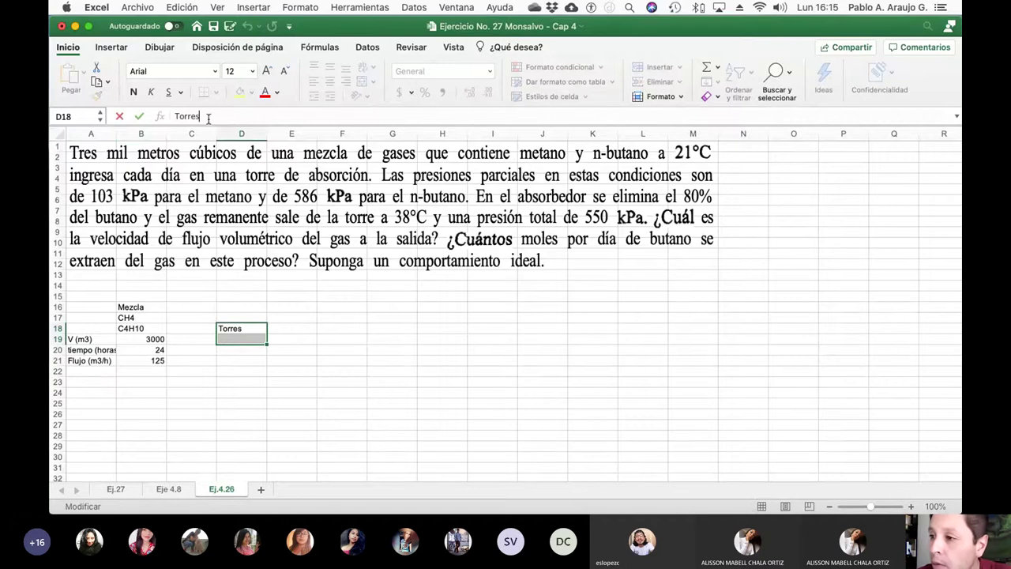
{"action": "key", "text": "Return"}
{"action": "type", "text": "Ab"}
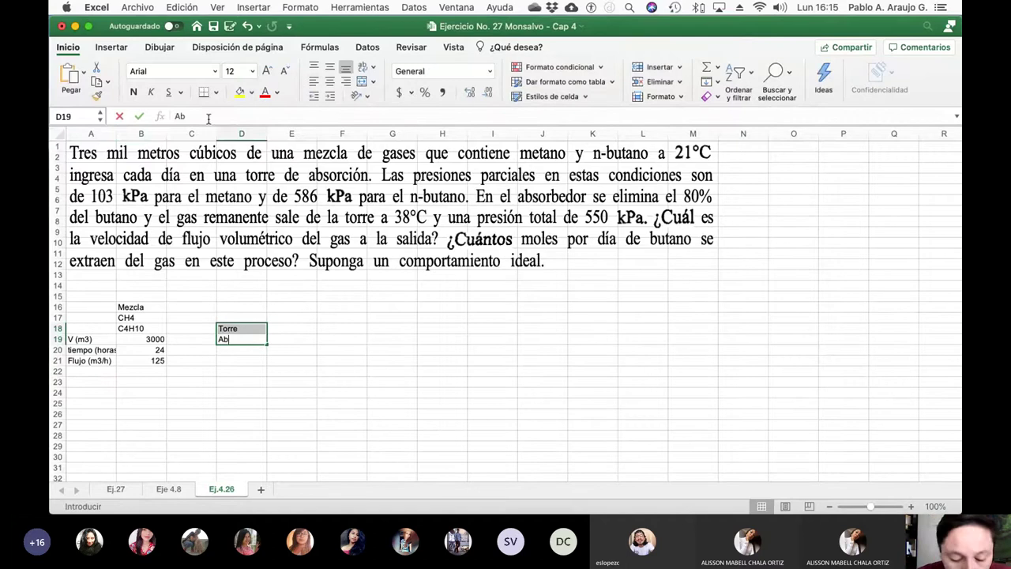
{"action": "type", "text": "sorción"}
{"action": "key", "text": "Return"}
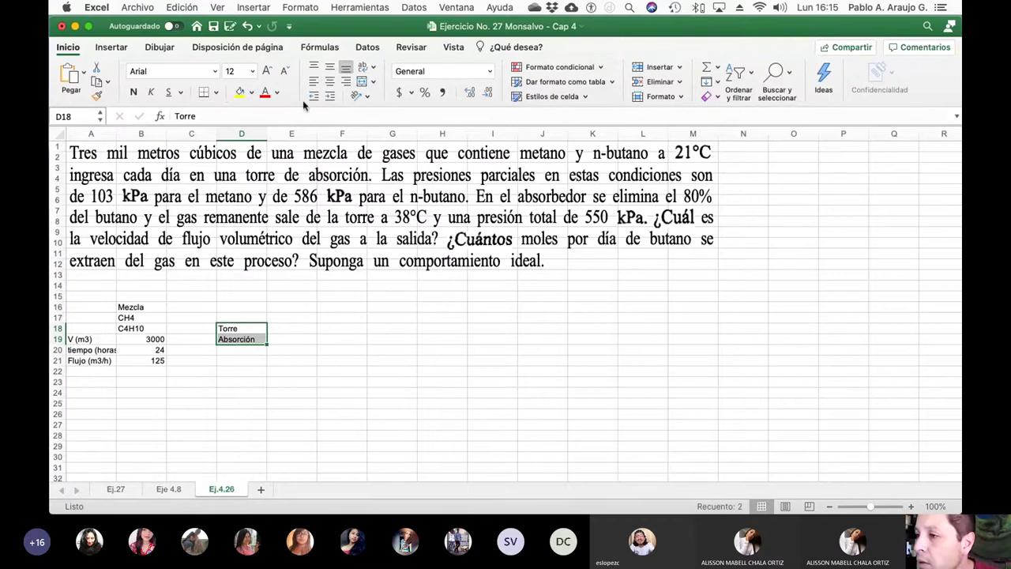
- Give D18:D19 a thick box border and merge and center the two cells, keeping only the upper value
{"action": "left_click", "coordinate": [217, 92]}
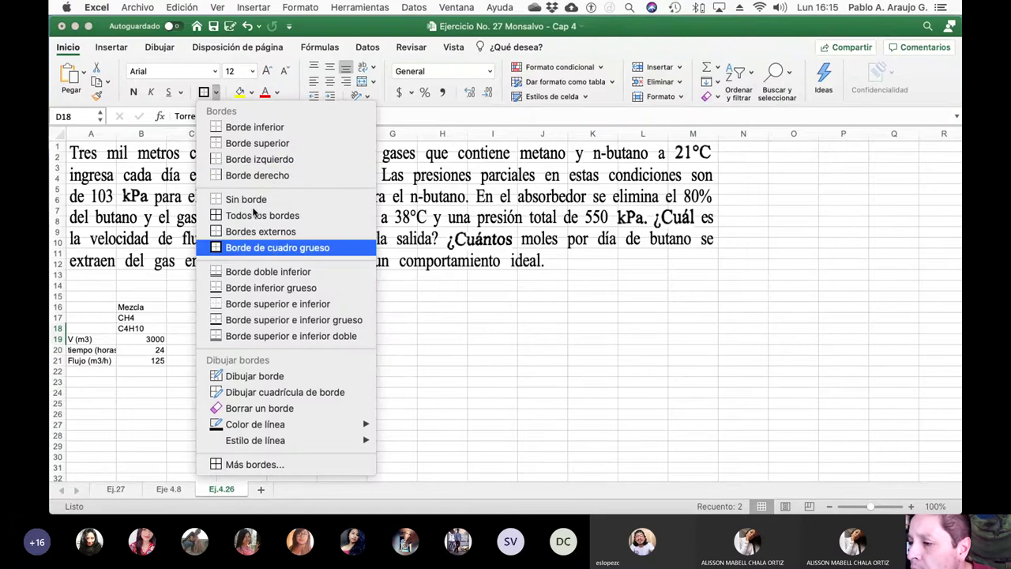
{"action": "left_click", "coordinate": [269, 159]}
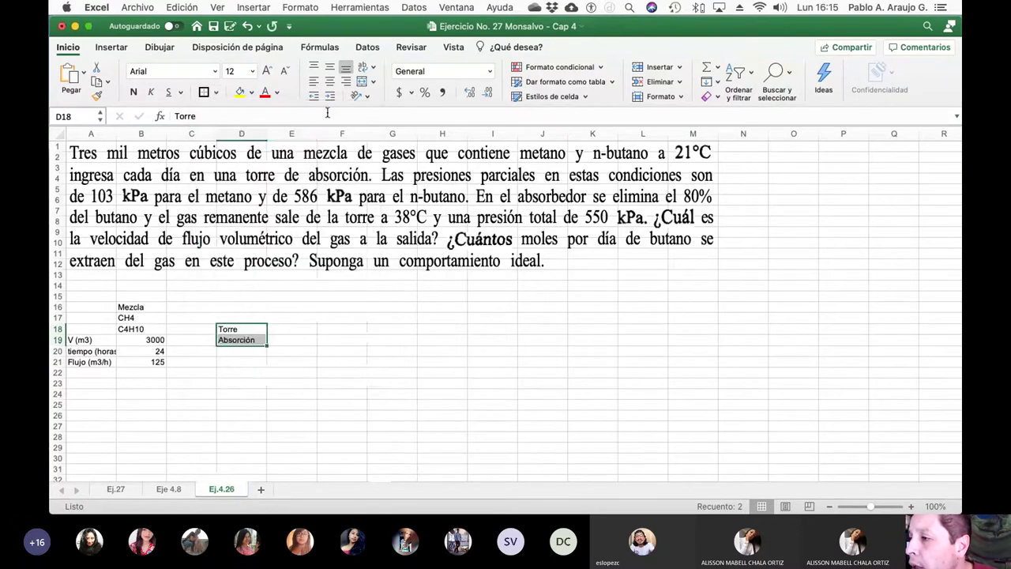
{"action": "left_click", "coordinate": [362, 82]}
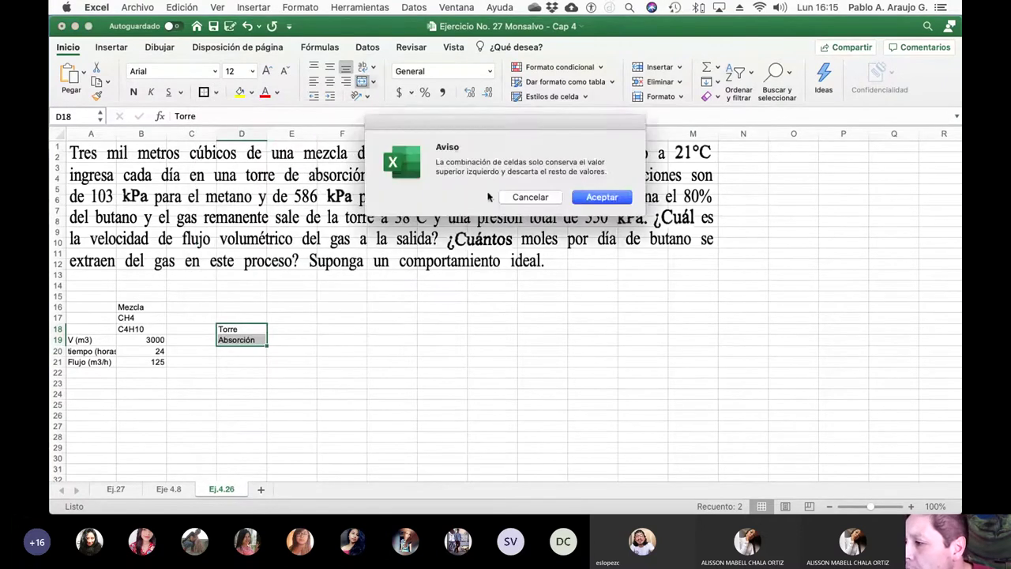
{"action": "left_click", "coordinate": [616, 197]}
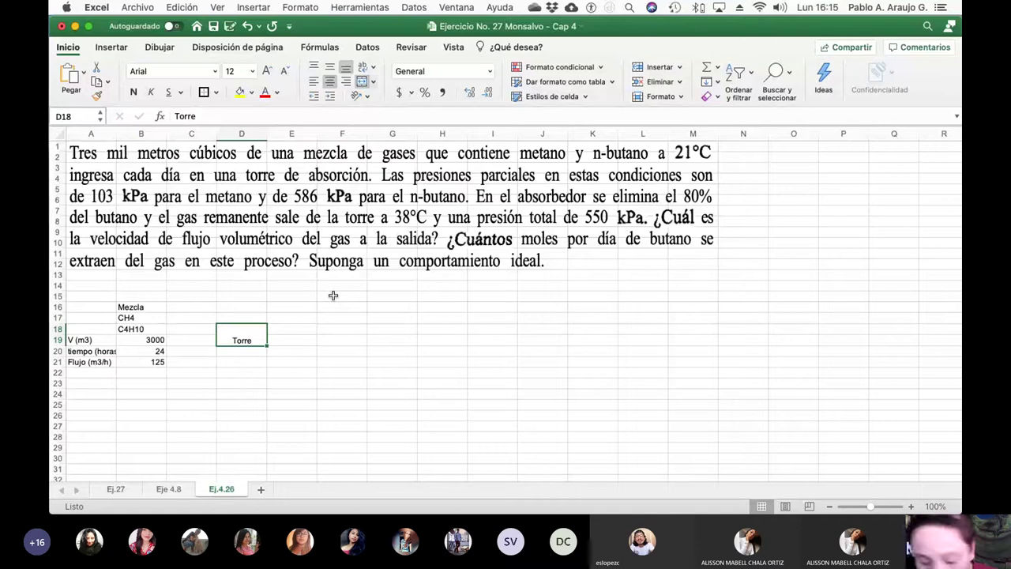
- Replace the text of the merged cell D18 with Torre Absorción
{"action": "type", "text": "Torre "}
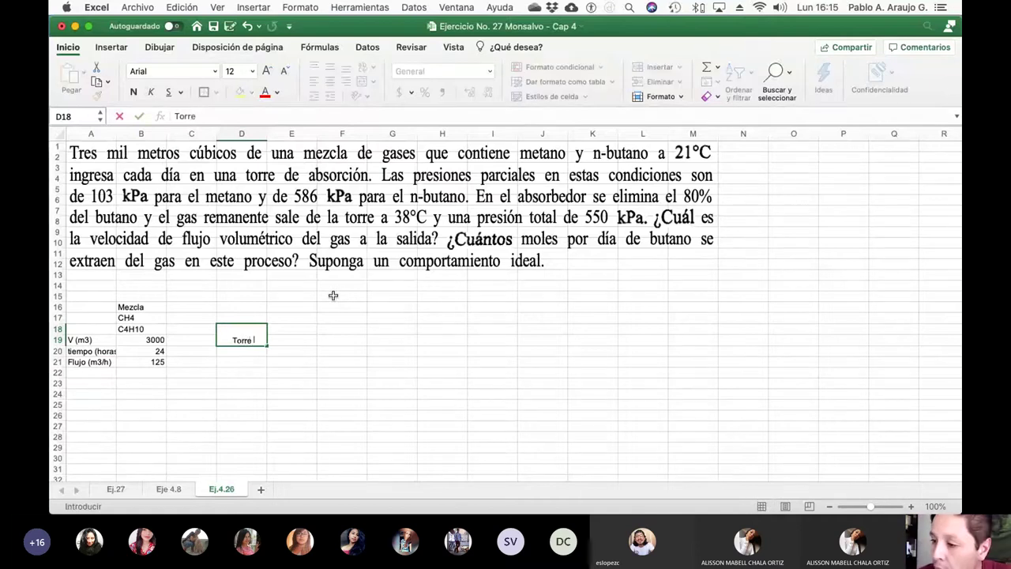
{"action": "type", "text": "Absorción"}
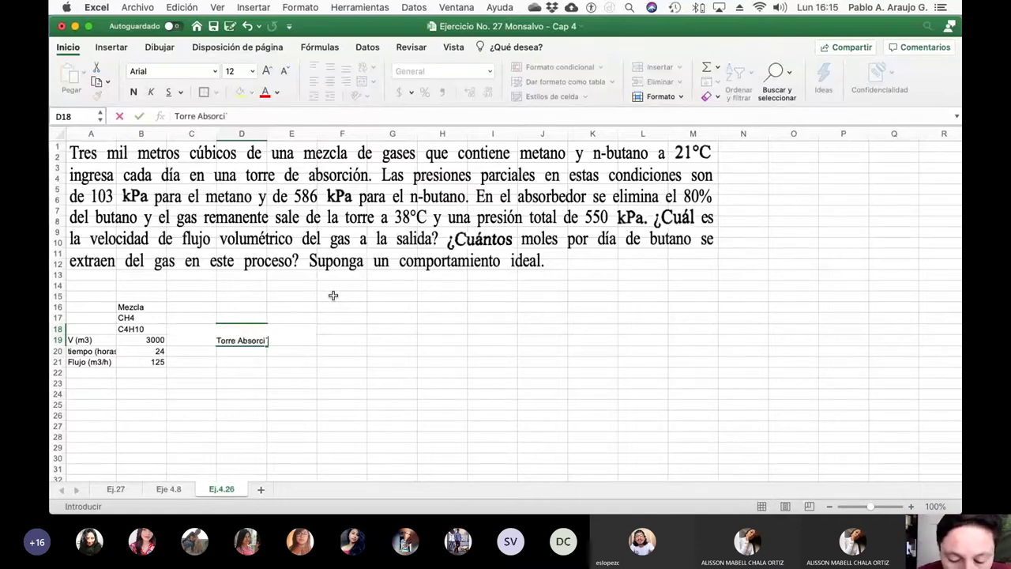
{"action": "key", "text": "Return"}
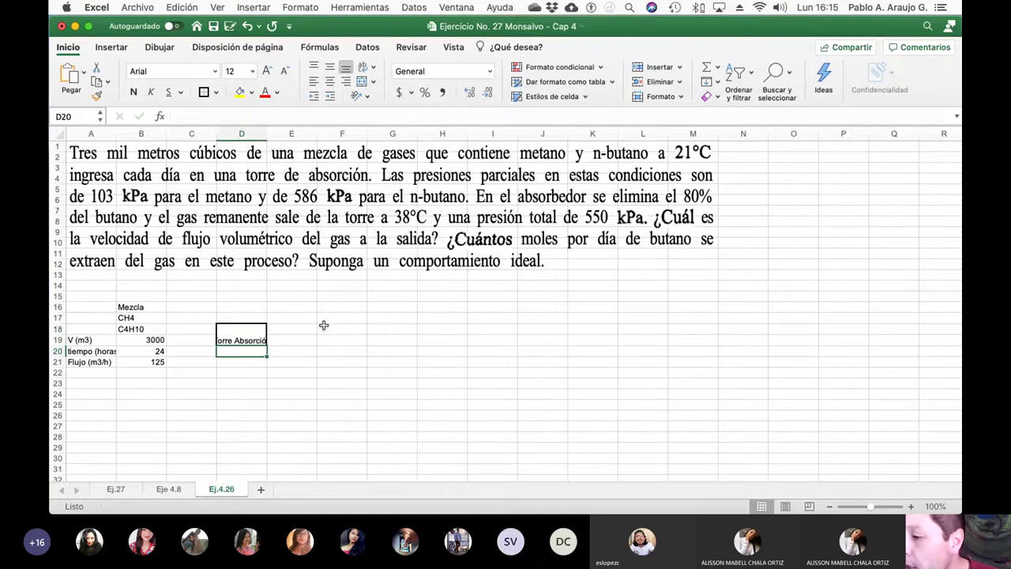
- Widen column D to fit the Torre Absorción label and center the label vertically in its cell
{"action": "left_click", "coordinate": [234, 342]}
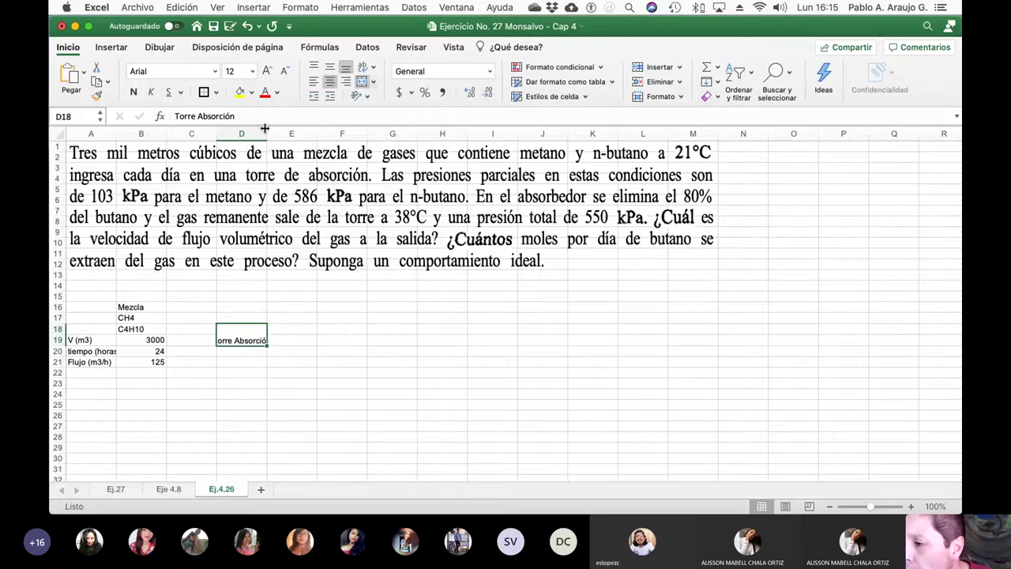
{"action": "left_click_drag", "start_coordinate": [288, 136], "coordinate": [292, 136]}
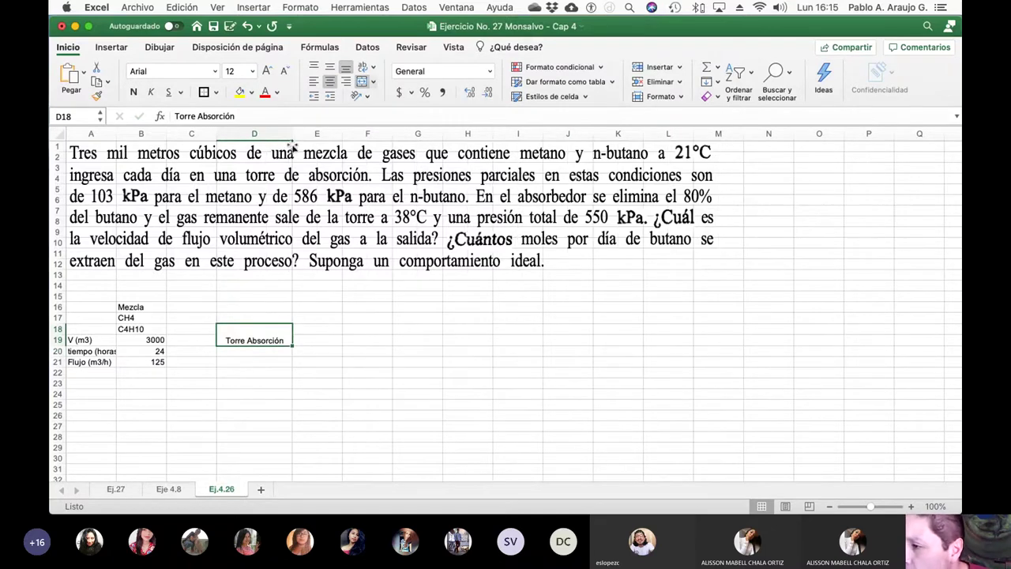
{"action": "left_click", "coordinate": [330, 67]}
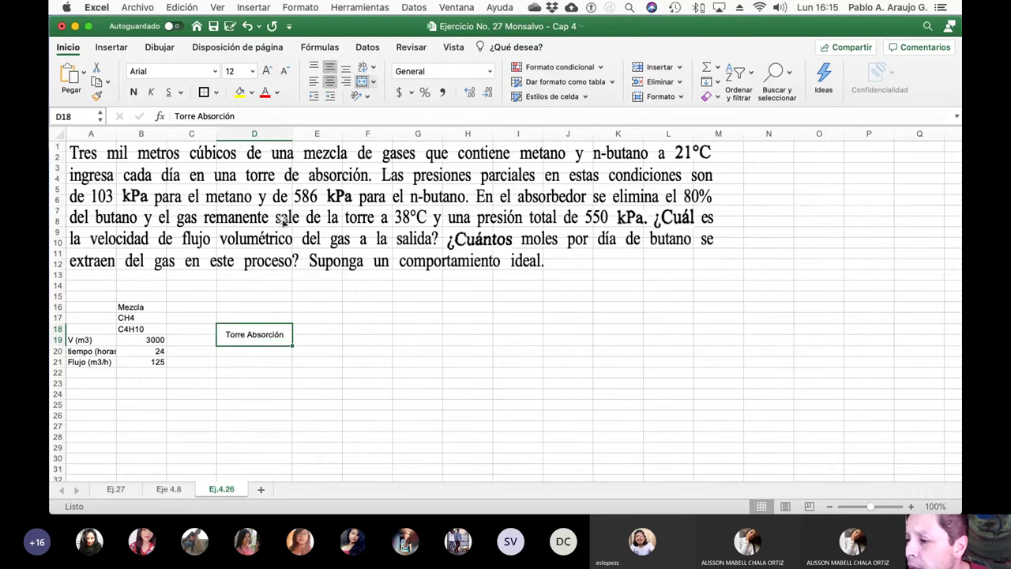
- Fill the Torre Absorción cell with light green
{"action": "left_click", "coordinate": [250, 93]}
{"action": "left_click", "coordinate": [352, 165]}
{"action": "left_click", "coordinate": [273, 390]}
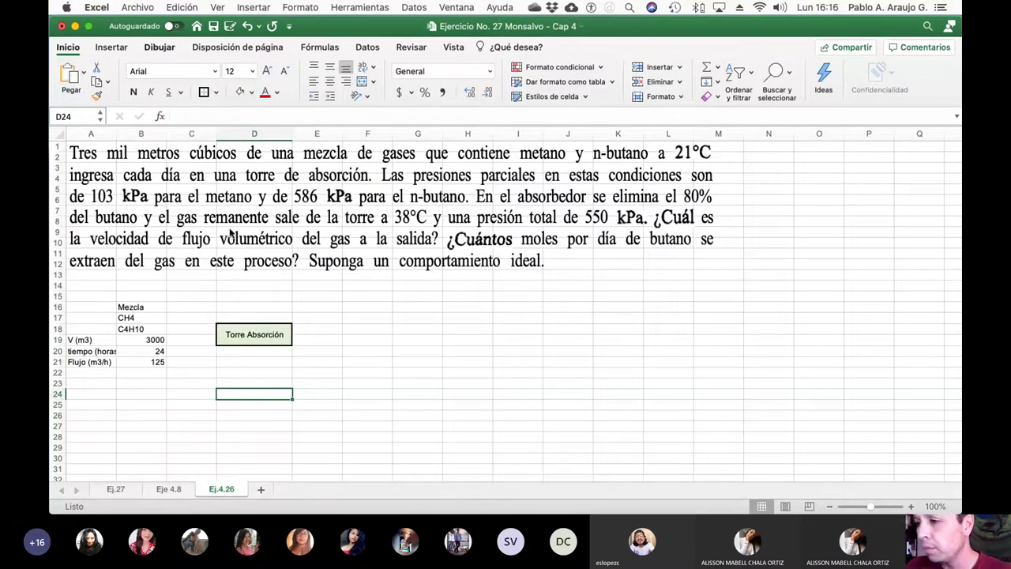
- Draw a thick black ink arrow from the feed data in column B to the Torre Absorción box
{"action": "left_click", "coordinate": [159, 47]}
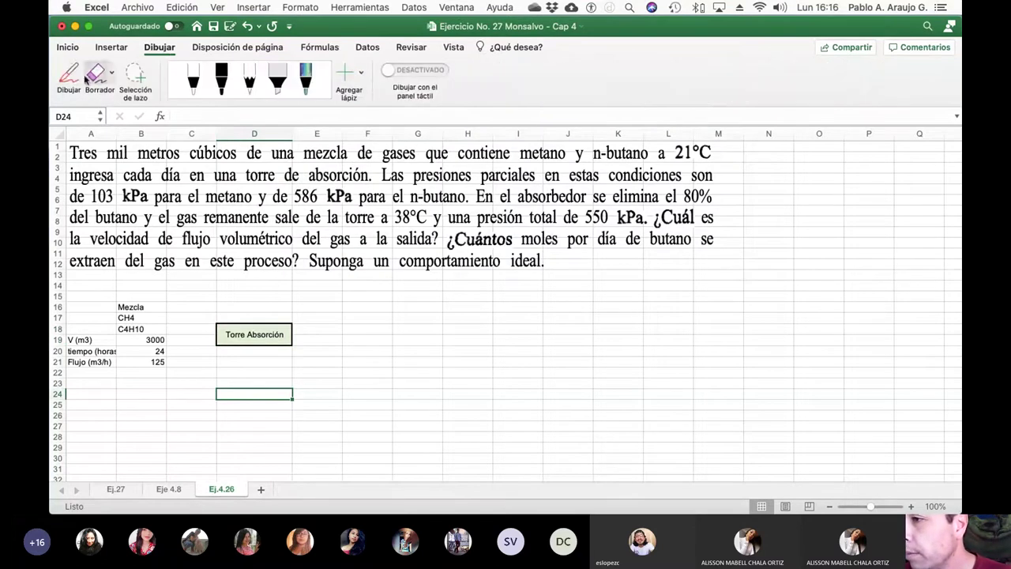
{"action": "left_click", "coordinate": [193, 79]}
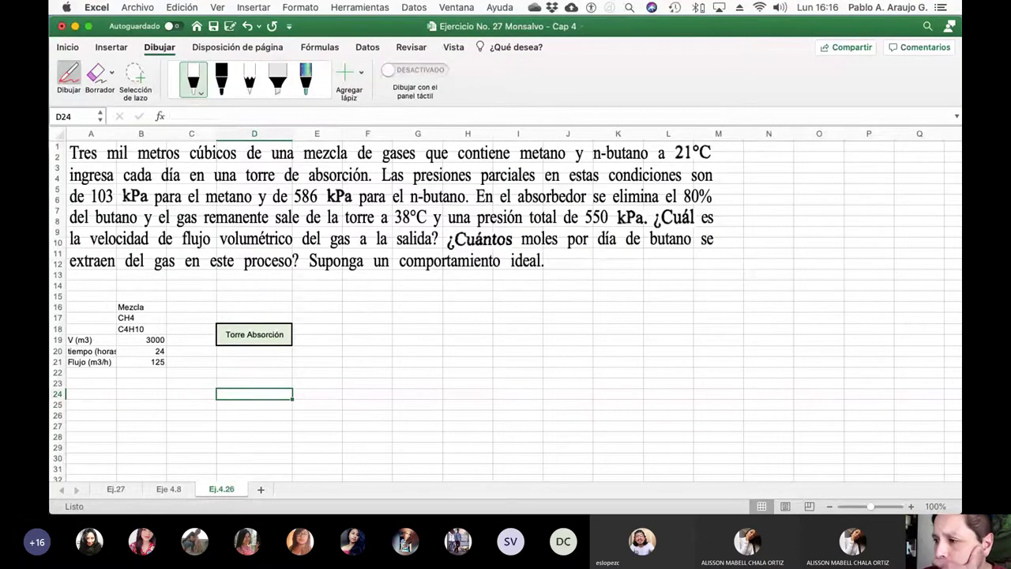
{"action": "scroll", "coordinate": [505, 308], "scroll_direction": "up", "scroll_amount": 1}
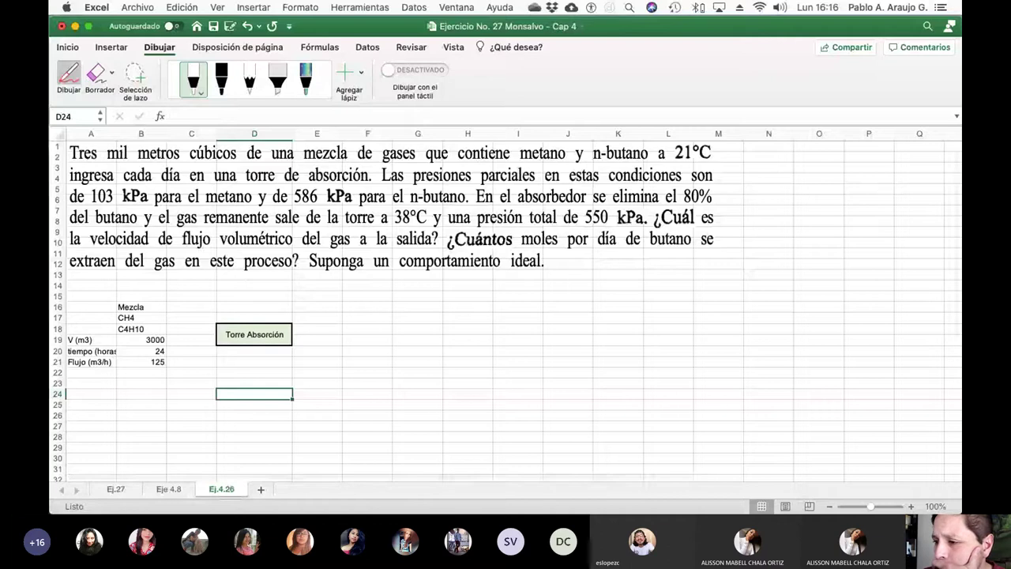
{"action": "scroll", "coordinate": [506, 308], "scroll_direction": "up", "scroll_amount": 1}
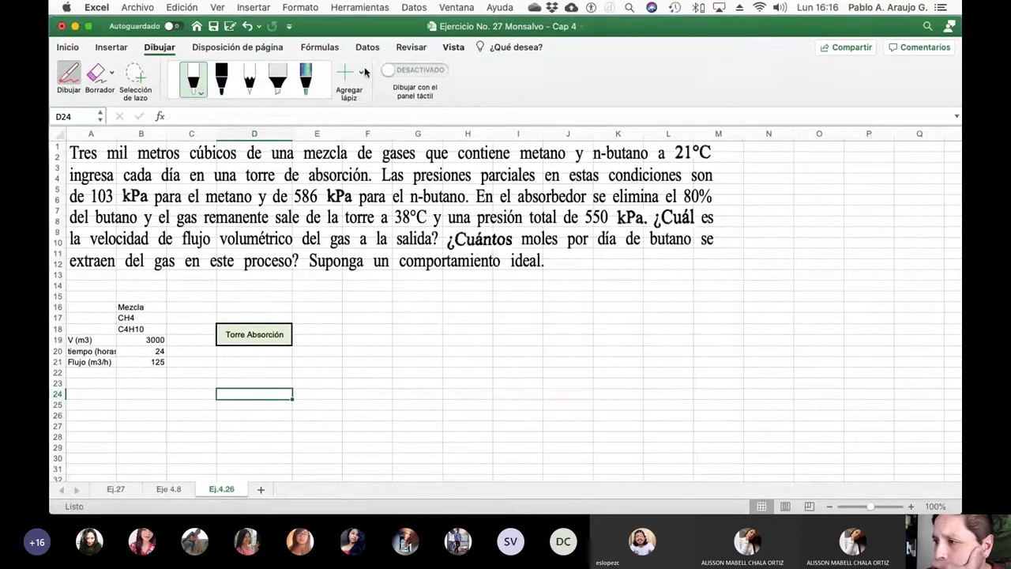
{"action": "left_click", "coordinate": [452, 46]}
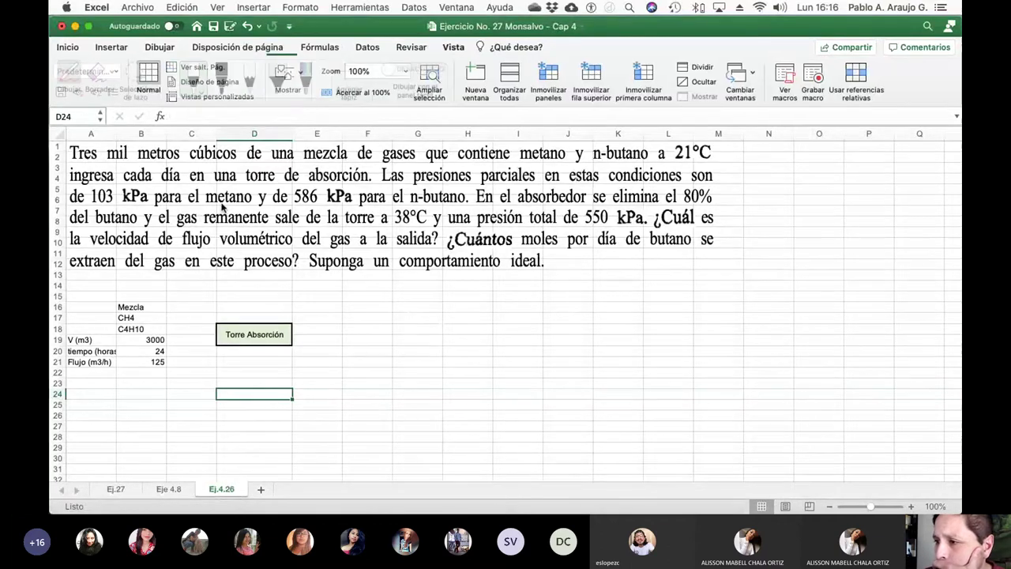
{"action": "left_click", "coordinate": [162, 47]}
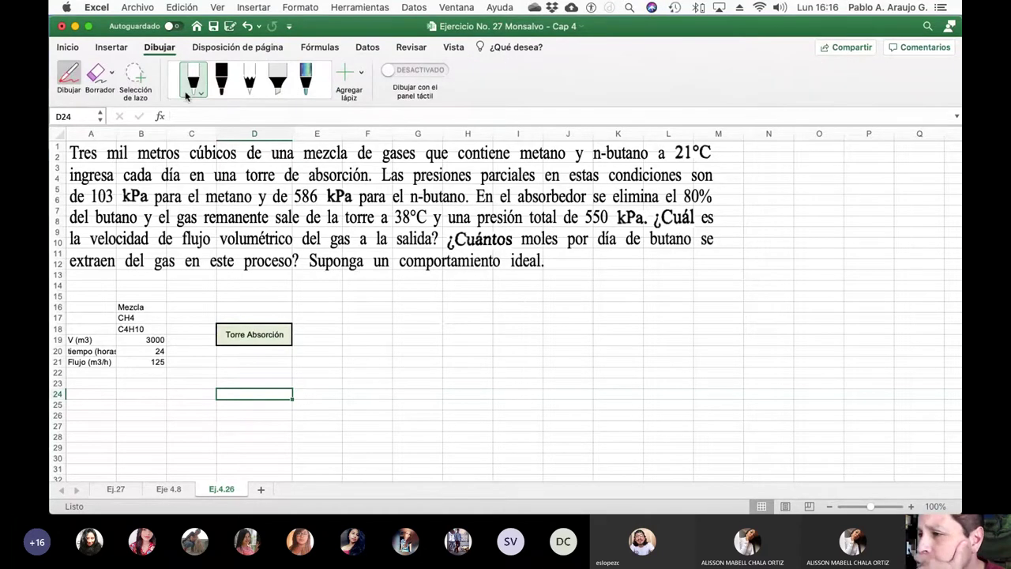
{"action": "left_click", "coordinate": [221, 79]}
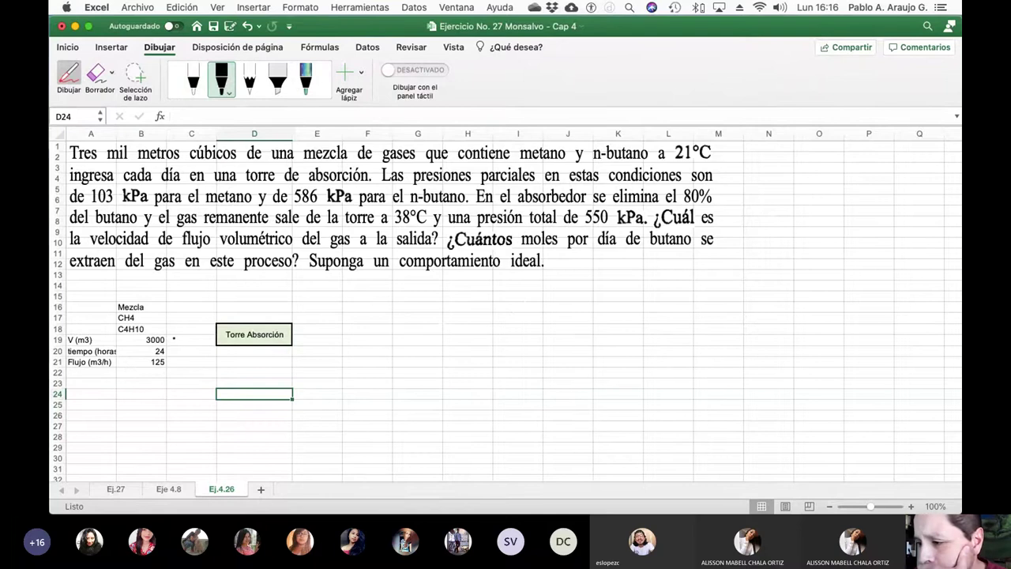
{"action": "left_click_drag", "start_coordinate": [173, 336], "coordinate": [199, 335]}
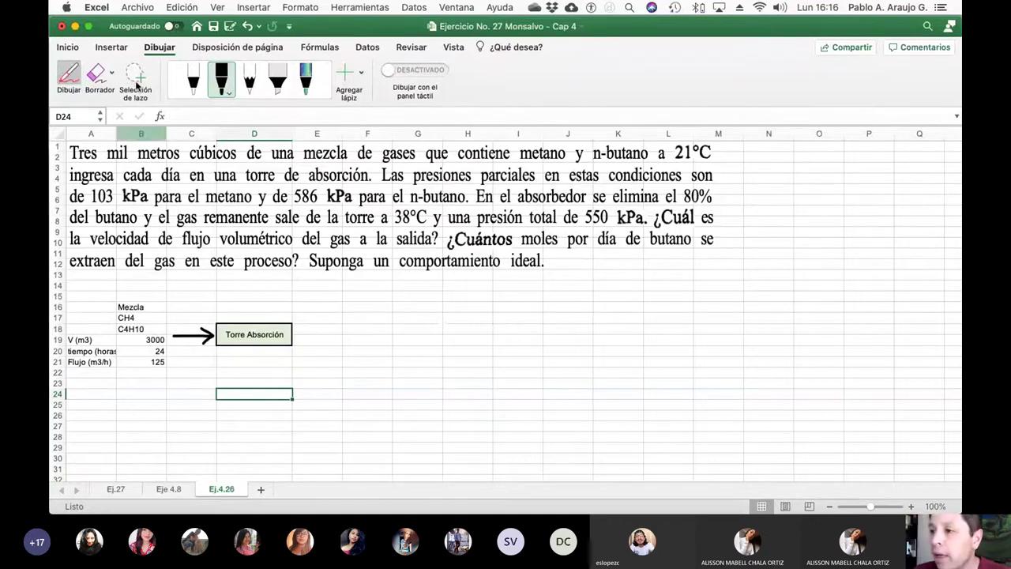
- Turn off ink drawing and return to selecting cells below the feed data
{"action": "left_click", "coordinate": [60, 49]}
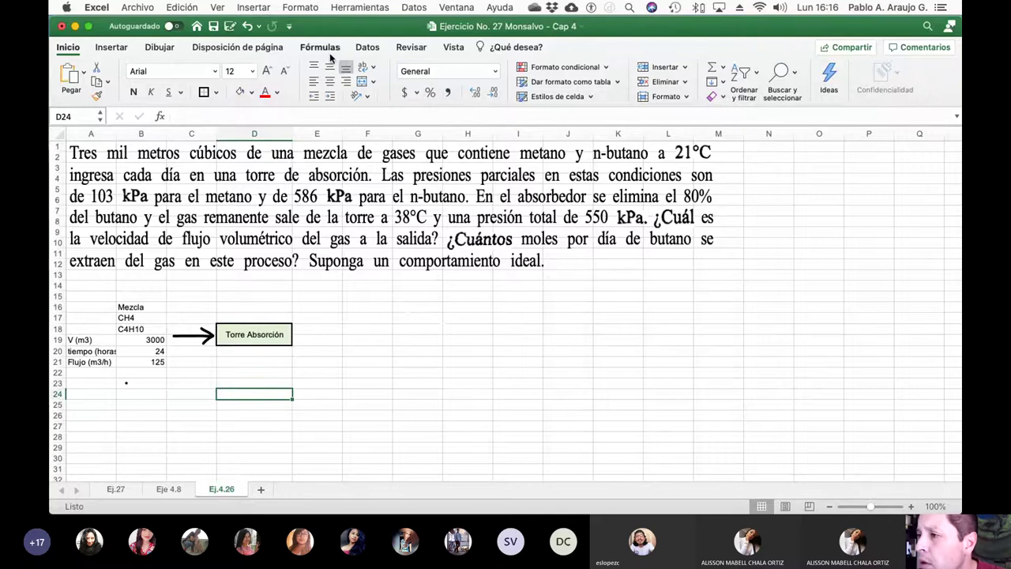
{"action": "left_click", "coordinate": [158, 47]}
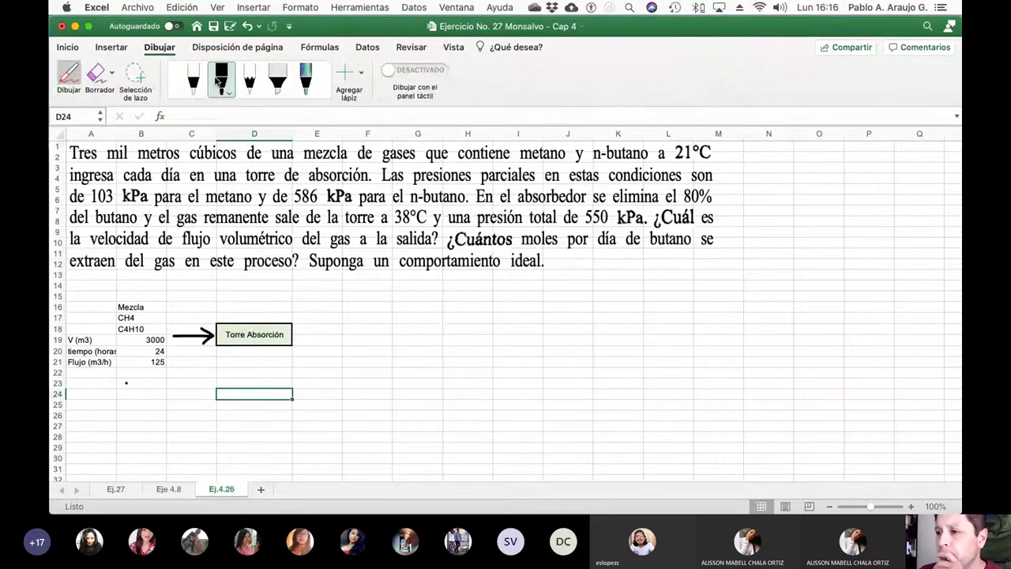
{"action": "left_click", "coordinate": [227, 92]}
{"action": "left_click", "coordinate": [227, 100]}
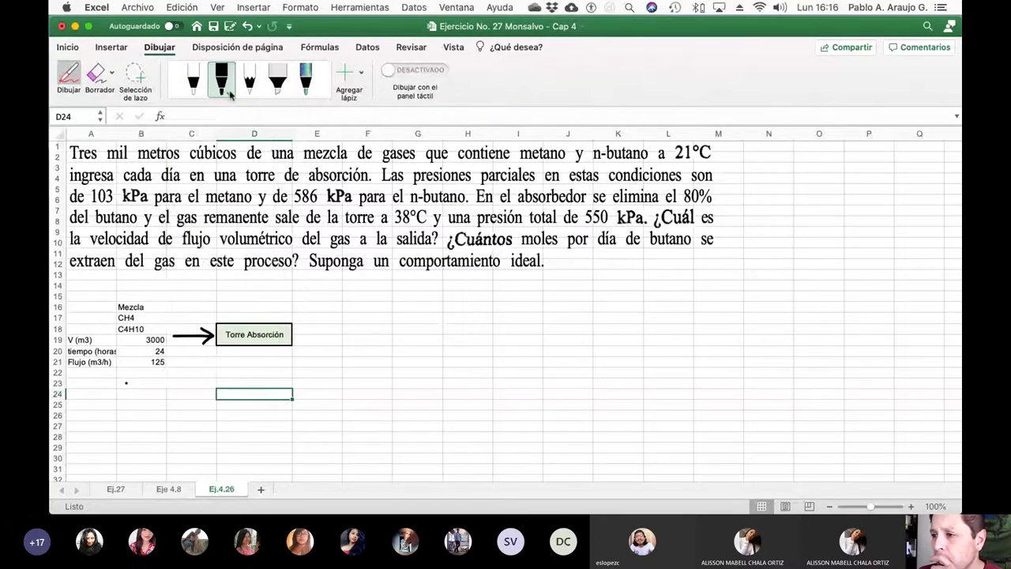
{"action": "left_click", "coordinate": [69, 79]}
{"action": "left_click", "coordinate": [142, 382]}
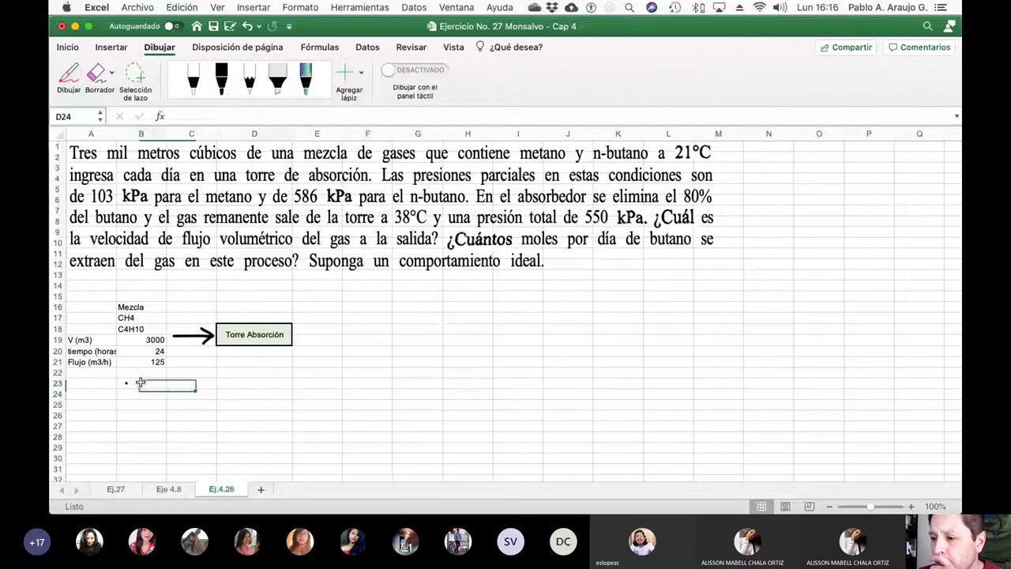
{"action": "key", "text": "Left"}
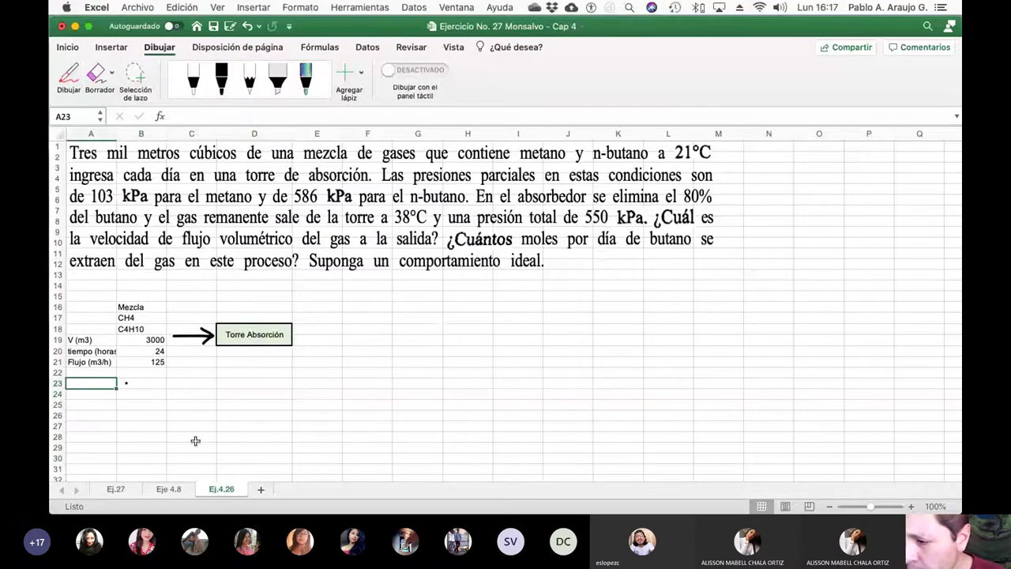
{"action": "key", "text": "Right"}
{"action": "key", "text": "Right"}
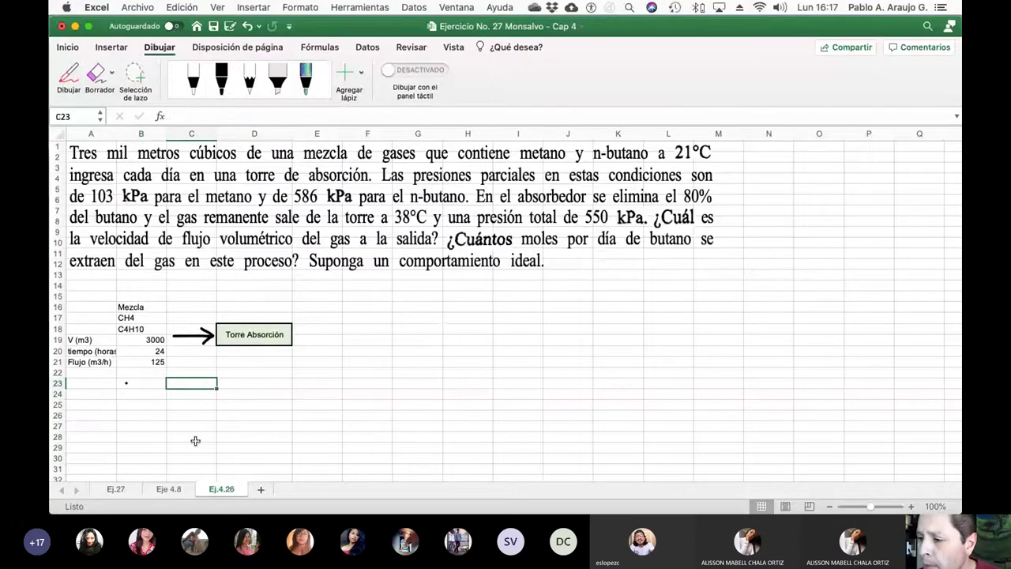
- Enter the table headings Comp in B22 and Pi (kPa) in C22
{"action": "left_click", "coordinate": [127, 375]}
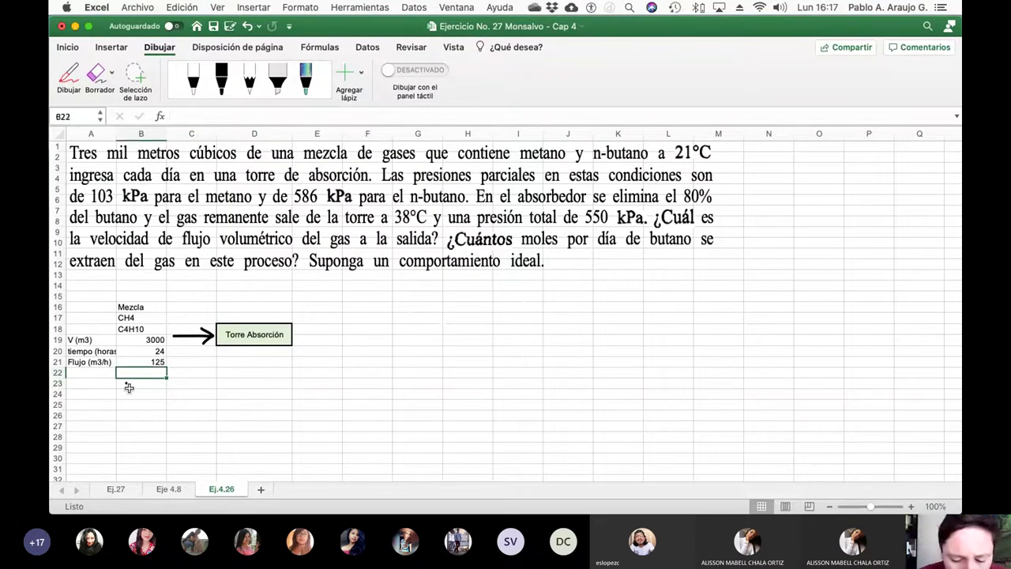
{"action": "type", "text": "Comp"}
{"action": "key", "text": "Return"}
{"action": "key", "text": "Up"}
{"action": "key", "text": "Right"}
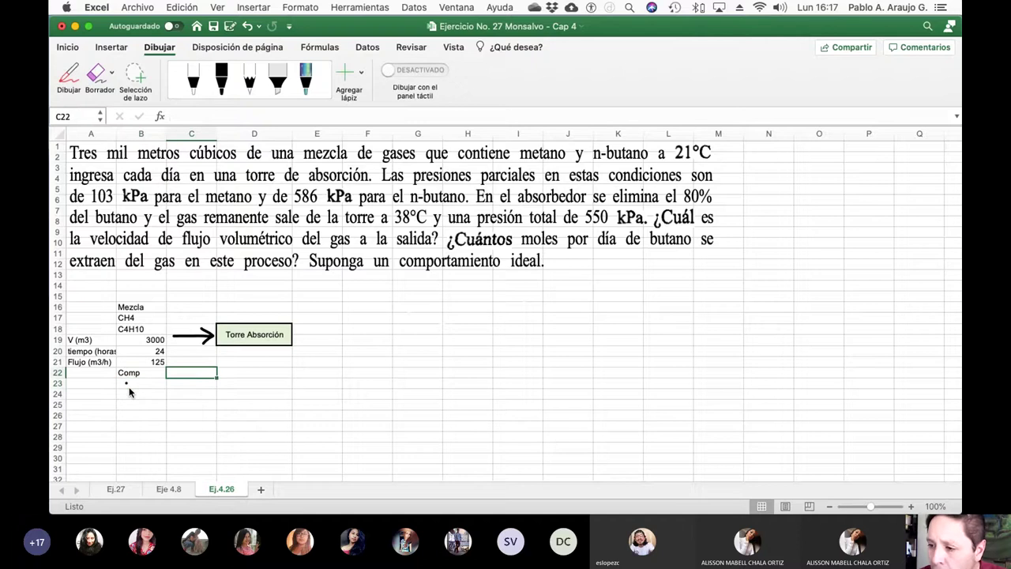
{"action": "type", "text": "Pi"}
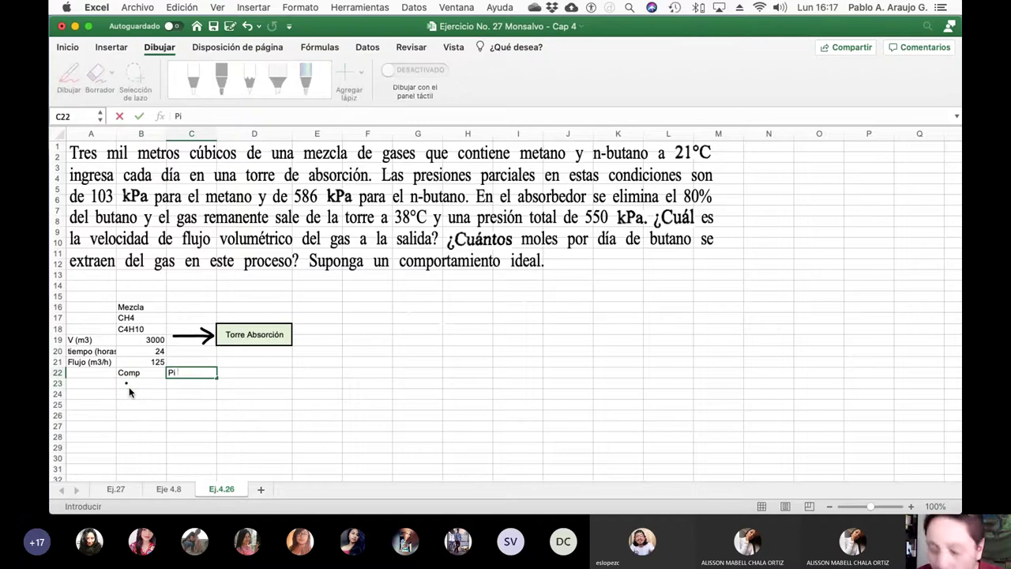
{"action": "type", "text": " (kPa"}
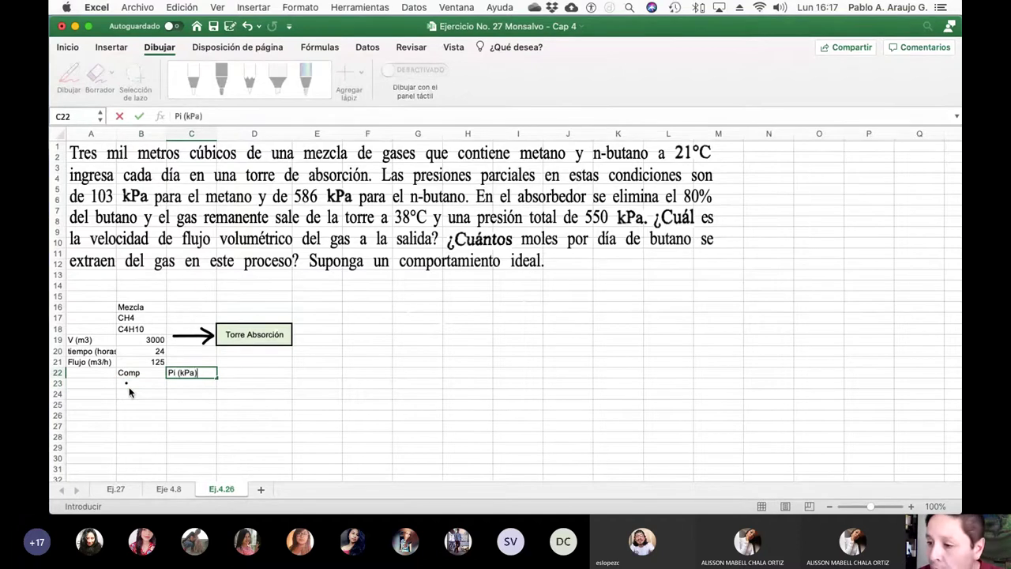
{"action": "type", "text": ")"}
- Add the component CH4 in B23 with its partial pressure of 103 in C23
{"action": "left_click", "coordinate": [130, 387]}
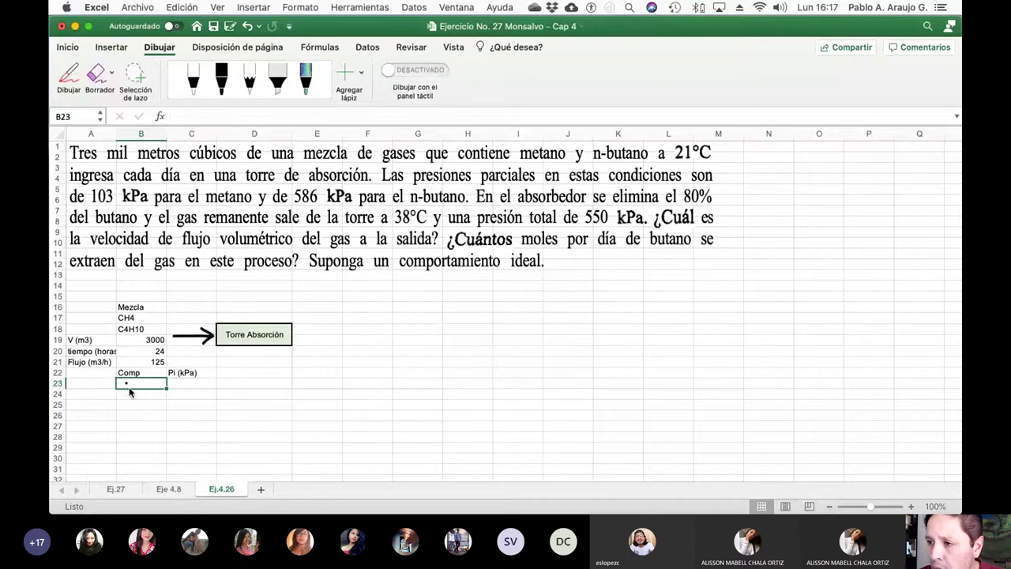
{"action": "type", "text": "CH4"}
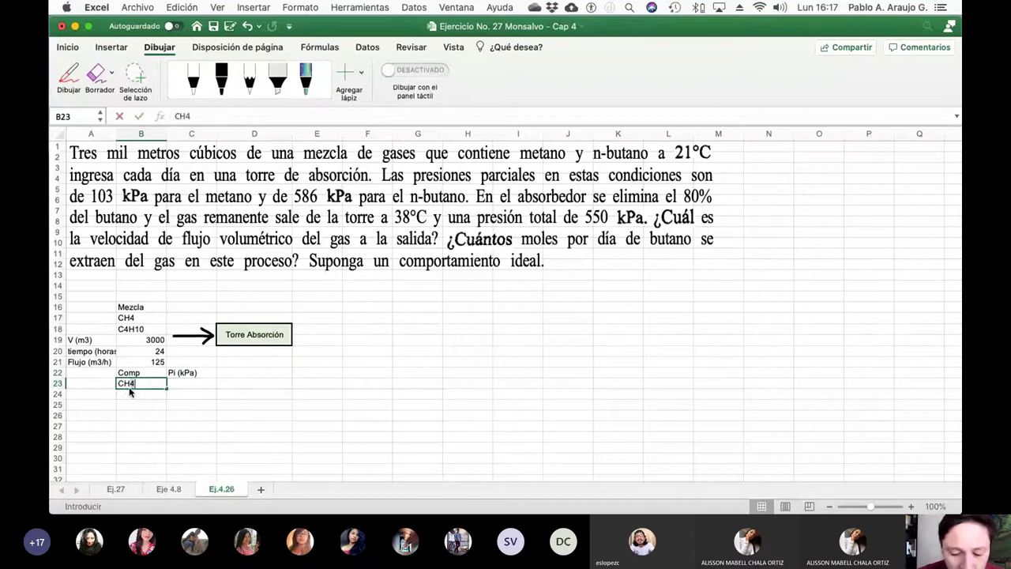
{"action": "key", "text": "Return"}
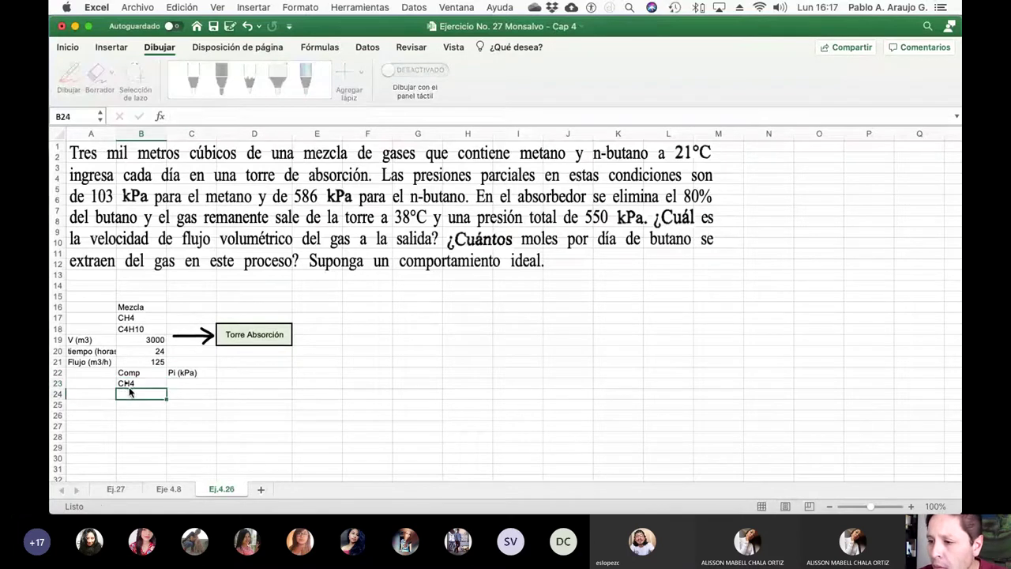
{"action": "key", "text": "Up"}
{"action": "key", "text": "Right"}
{"action": "type", "text": "3"}
{"action": "key", "text": "Return"}
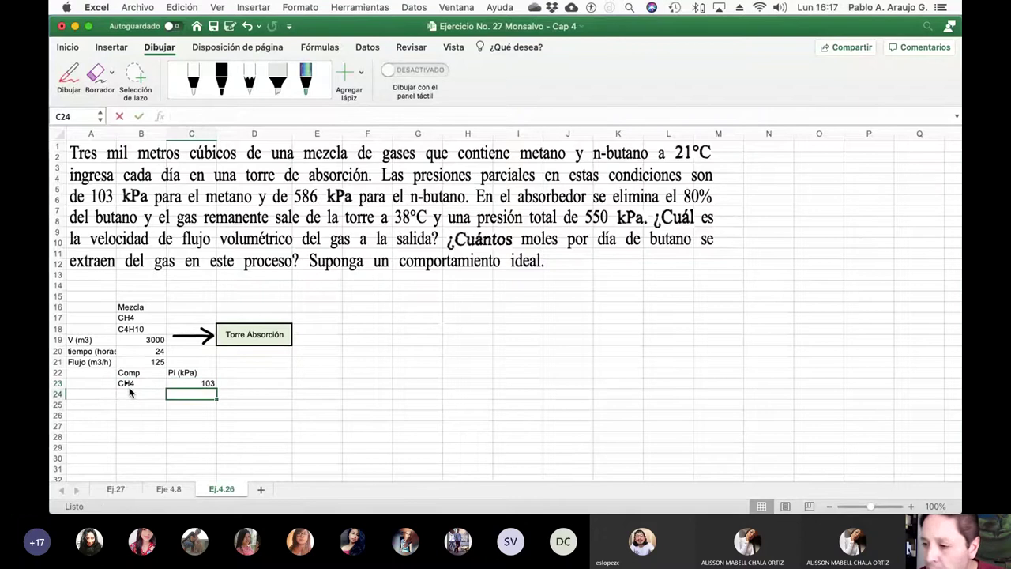
- Add the component C4H10 in B24 with its partial pressure of 586 in C24
{"action": "key", "text": "Left"}
{"action": "key", "text": "Down"}
{"action": "left_click", "coordinate": [131, 392]}
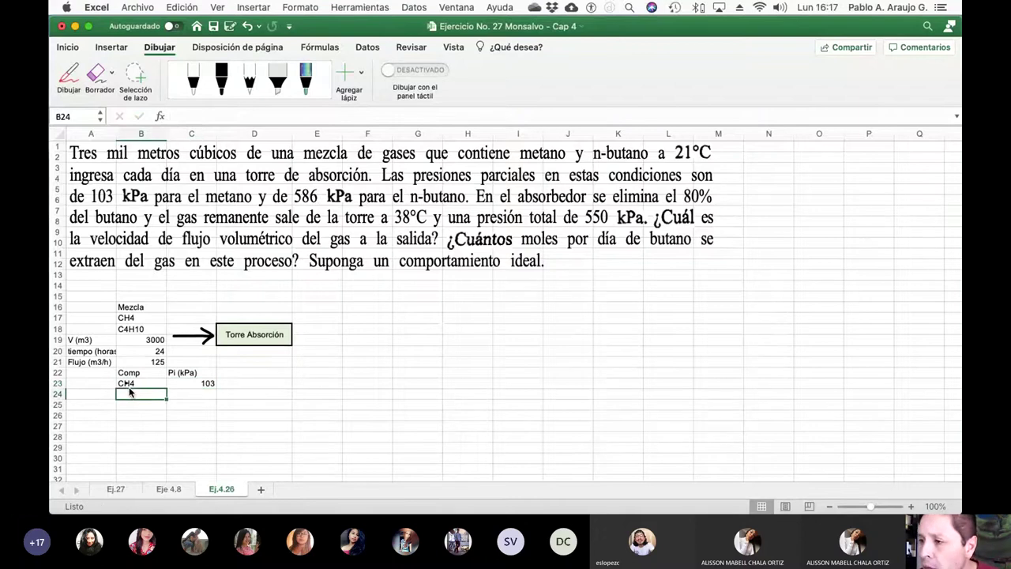
{"action": "double_click", "coordinate": [131, 392]}
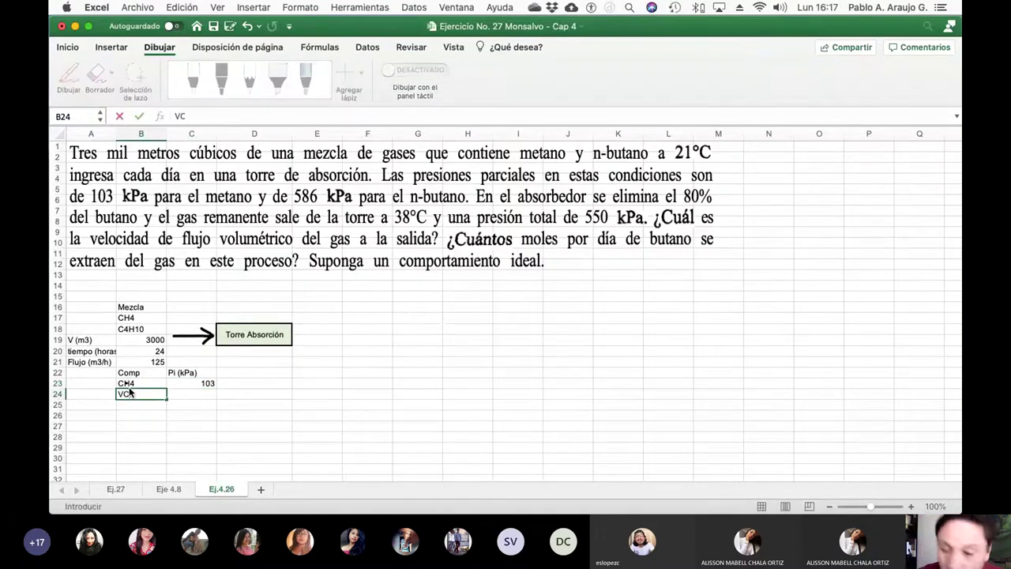
{"action": "type", "text": "C4H10"}
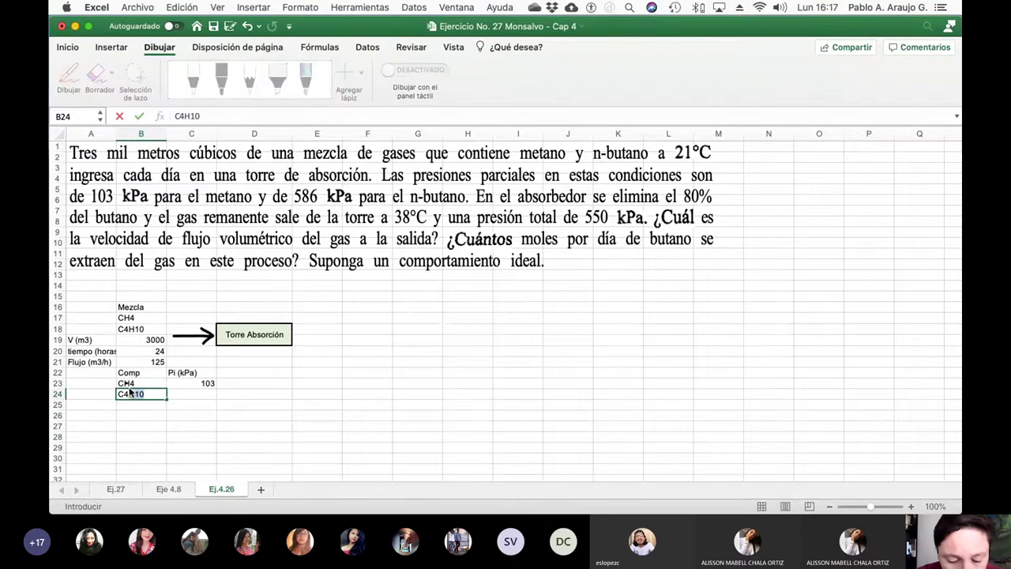
{"action": "key", "text": "Return"}
{"action": "key", "text": "Up"}
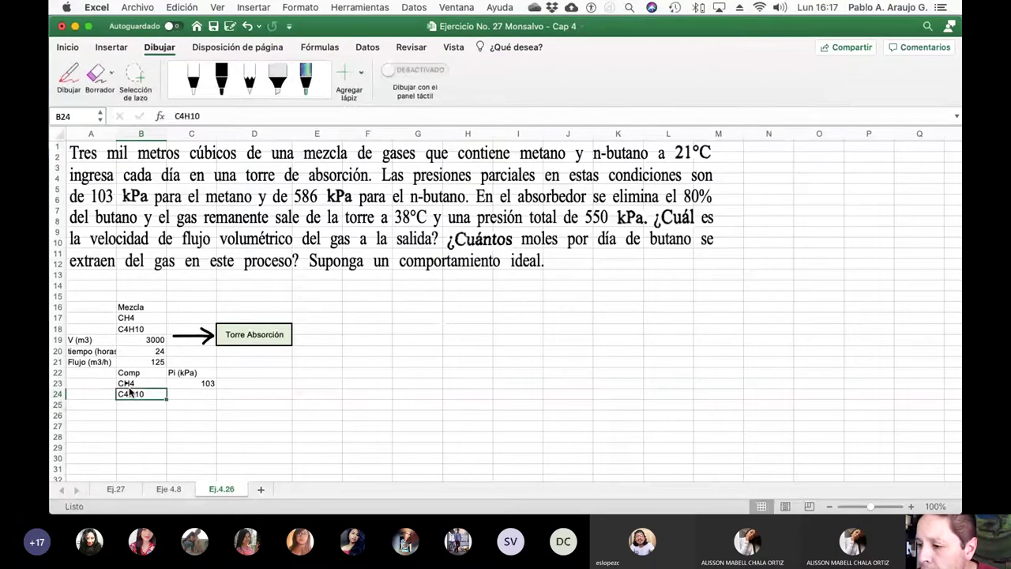
{"action": "key", "text": "Right"}
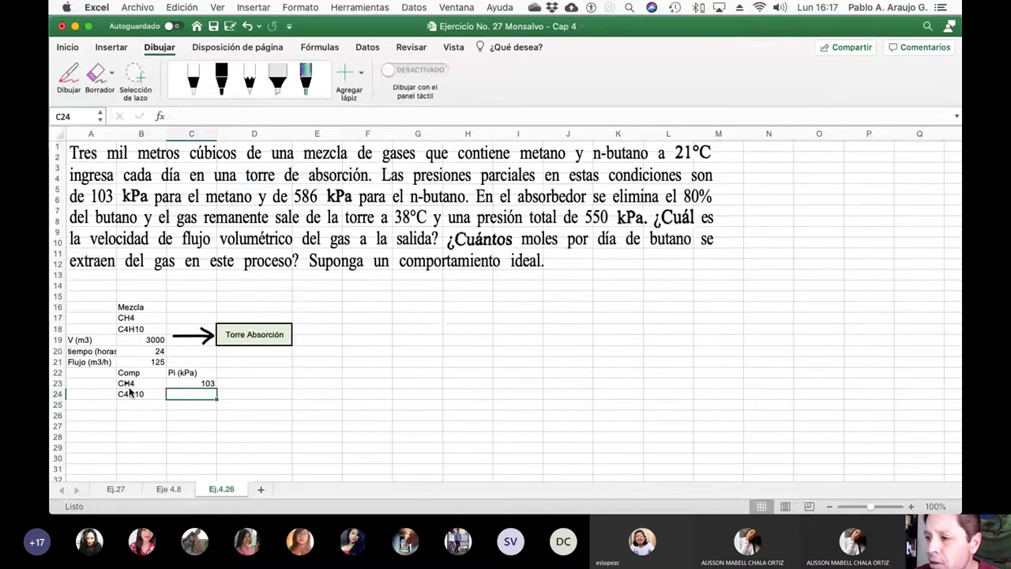
{"action": "type", "text": "586"}
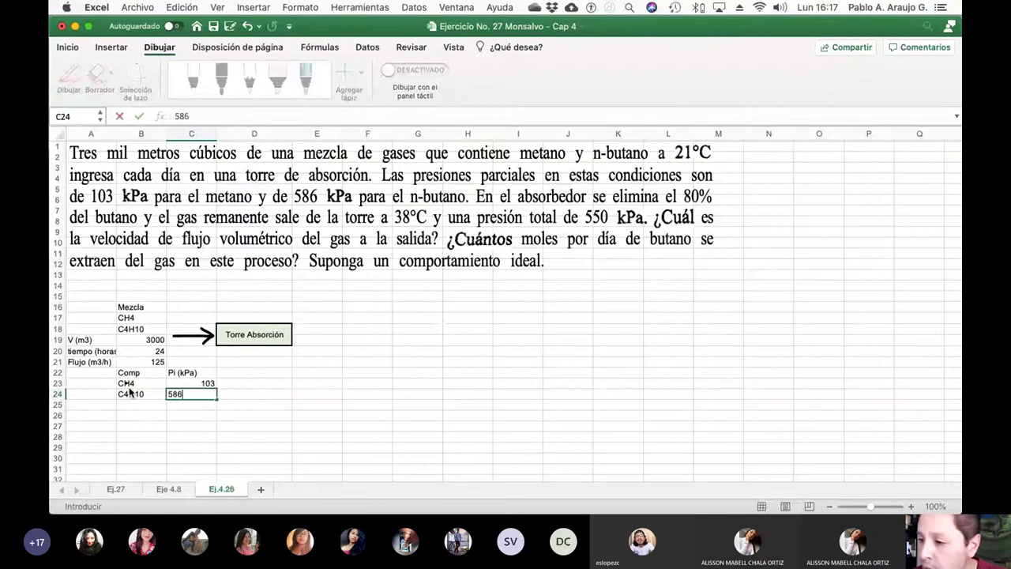
{"action": "key", "text": "Return"}
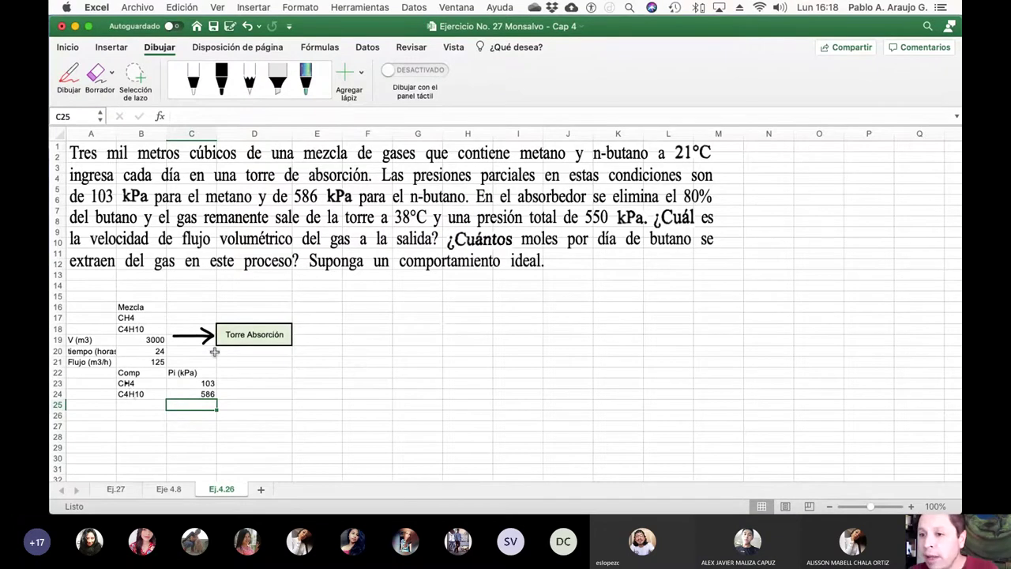
- Write the mole fraction relation xi = Pi/Pt in N2, beside the problem statement
{"action": "left_click", "coordinate": [714, 210]}
{"action": "left_click", "coordinate": [770, 189]}
{"action": "left_click", "coordinate": [781, 158]}
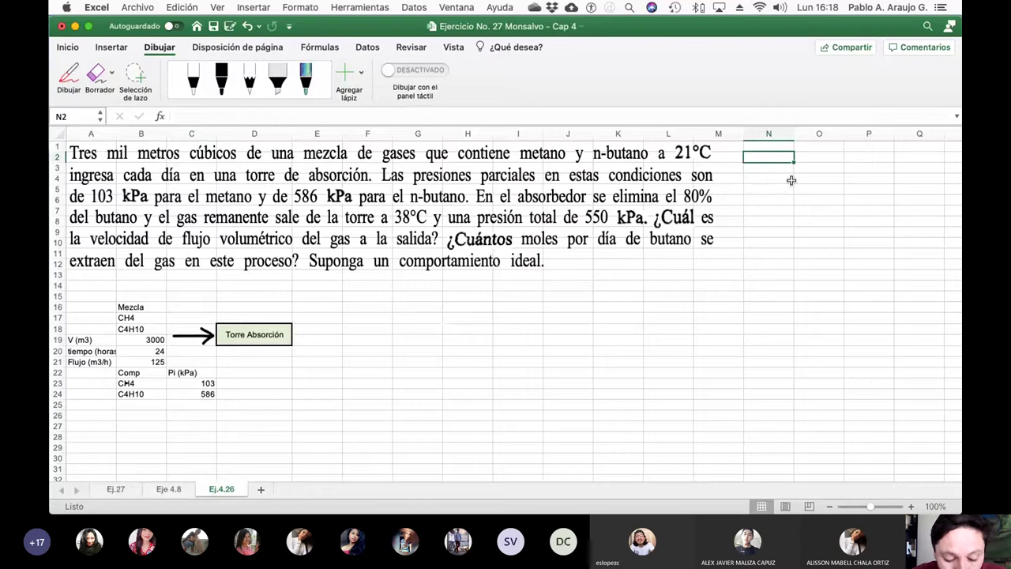
{"action": "type", "text": "xi"}
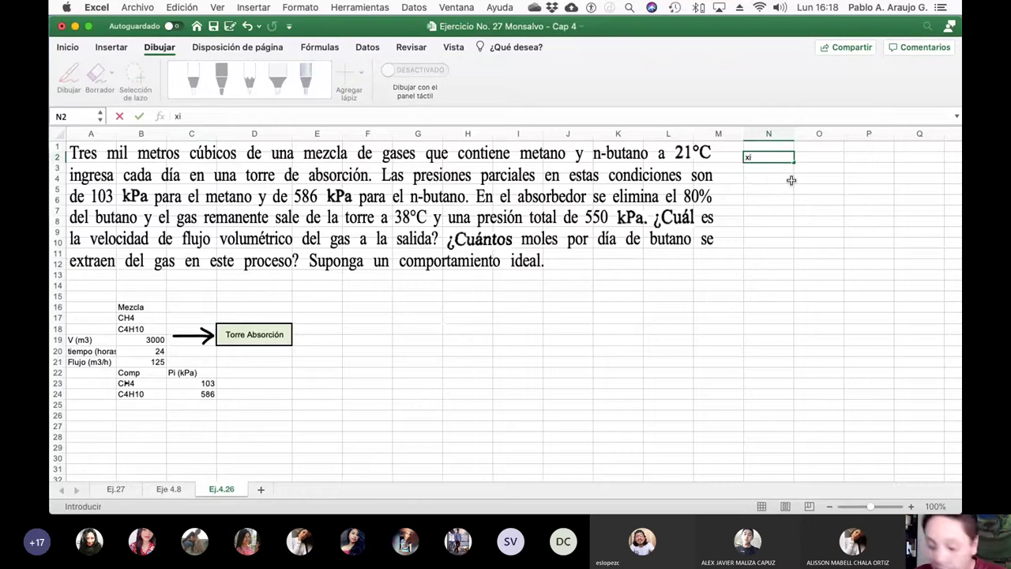
{"action": "type", "text": " = Pi"}
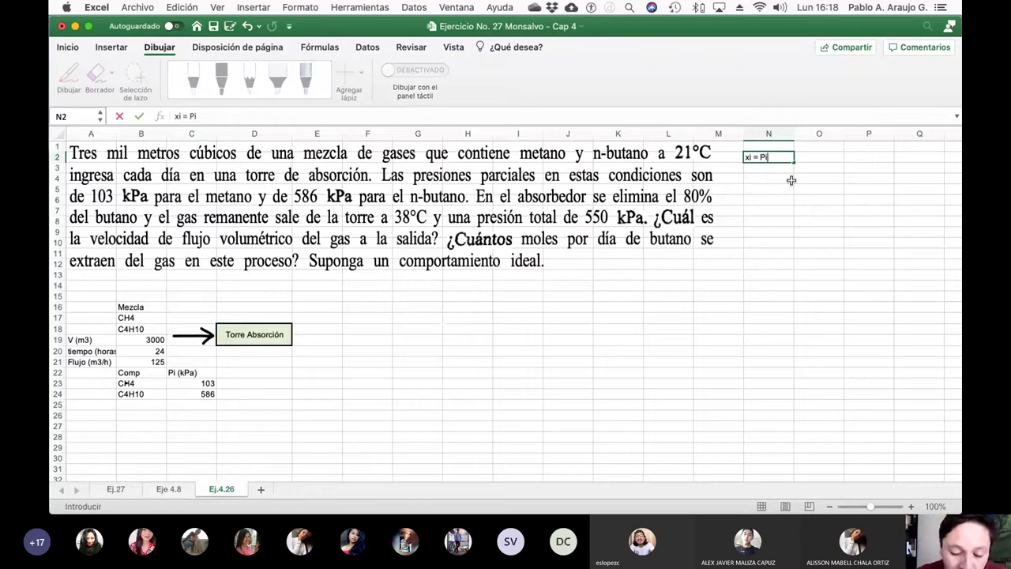
{"action": "type", "text": "/Pt"}
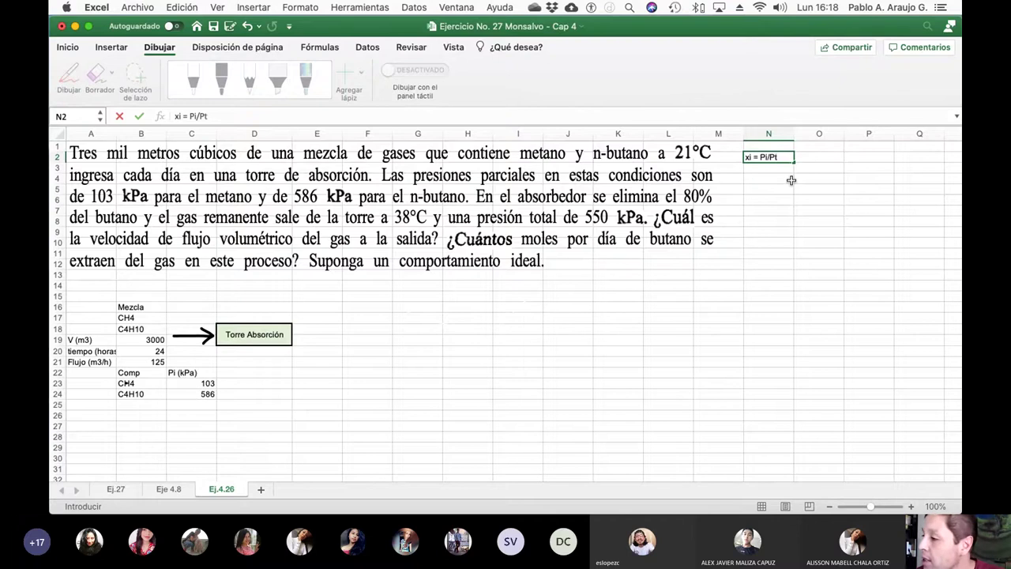
{"action": "key", "text": "Return"}
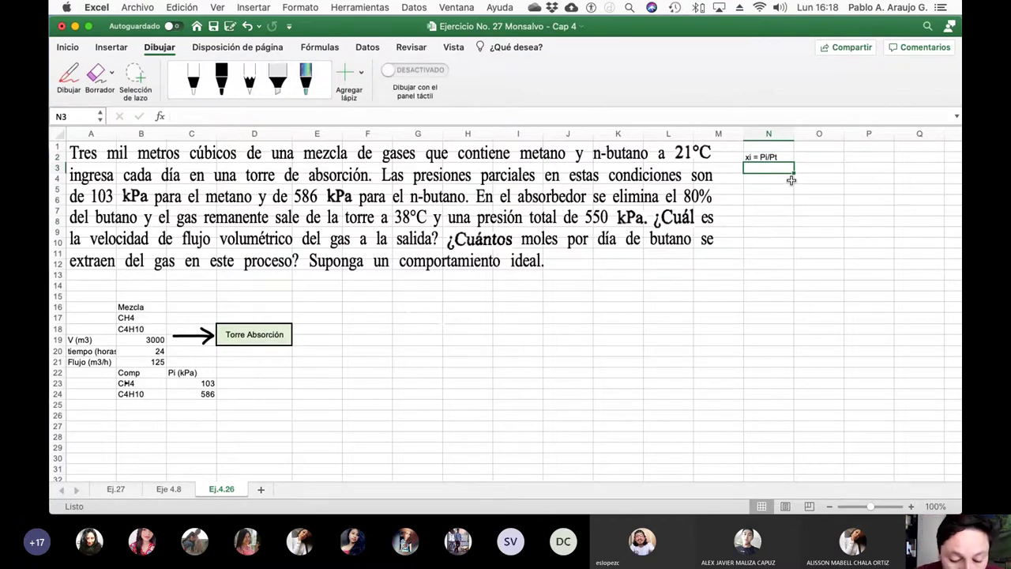
- Write the total pressure relation Pt = P1+p2+...+Pn in N3
{"action": "type", "text": "Pt ="}
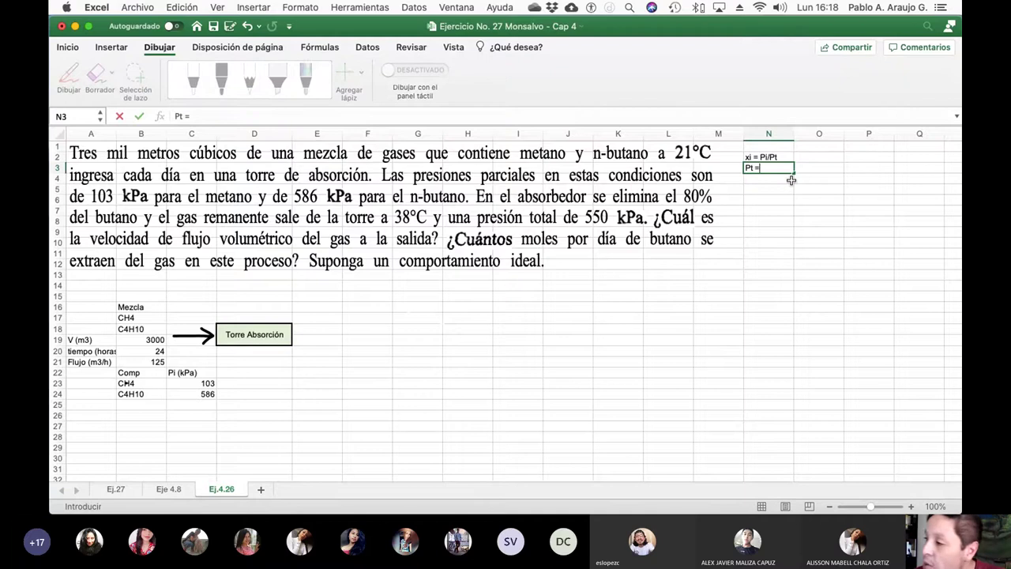
{"action": "type", "text": " suma("}
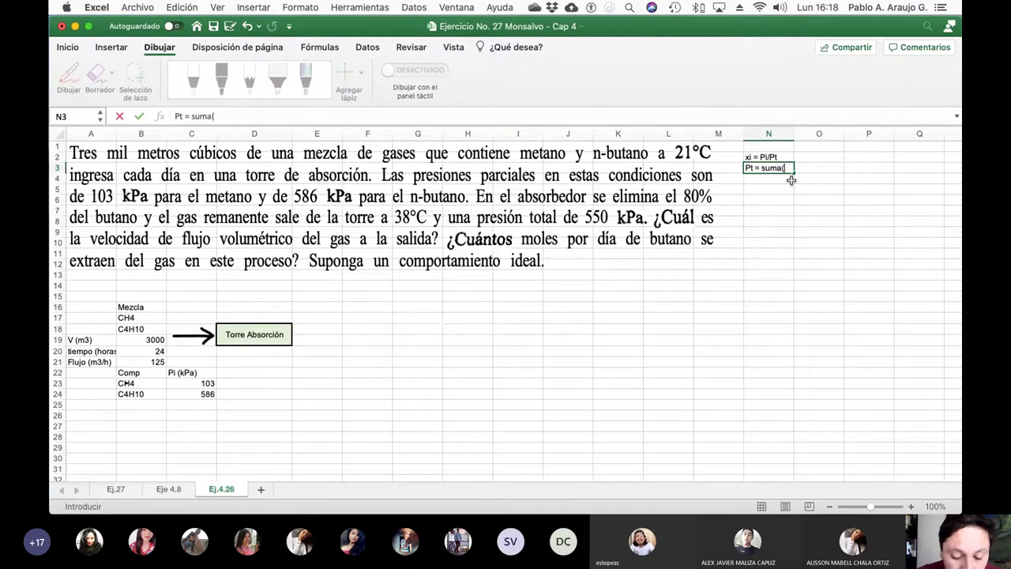
{"action": "key", "text": "BackSpace"}
{"action": "key", "text": "BackSpace"}
{"action": "key", "text": "BackSpace"}
{"action": "key", "text": "BackSpace"}
{"action": "key", "text": "BackSpace"}
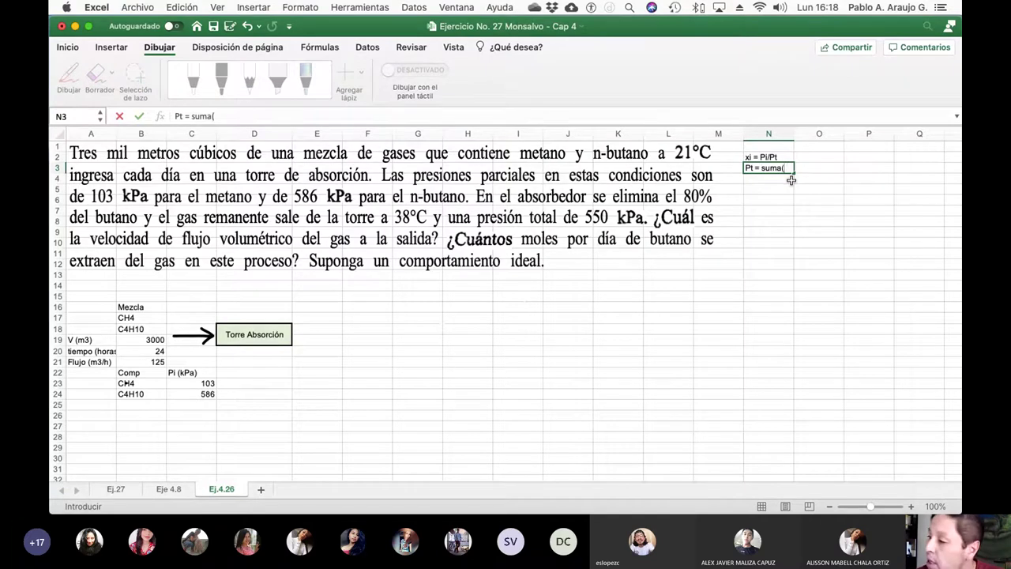
{"action": "type", "text": "P1"}
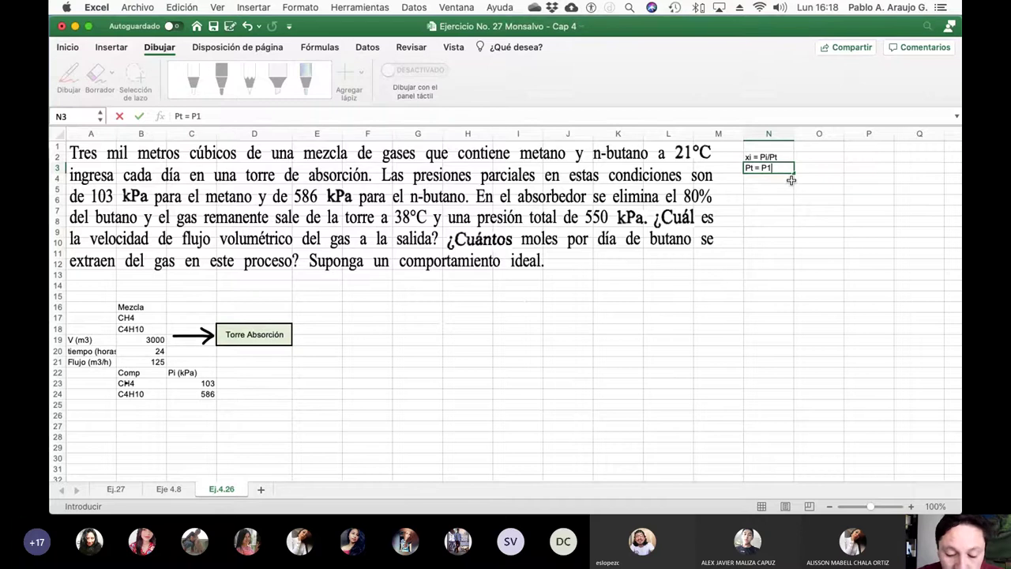
{"action": "type", "text": "+p2+...+"}
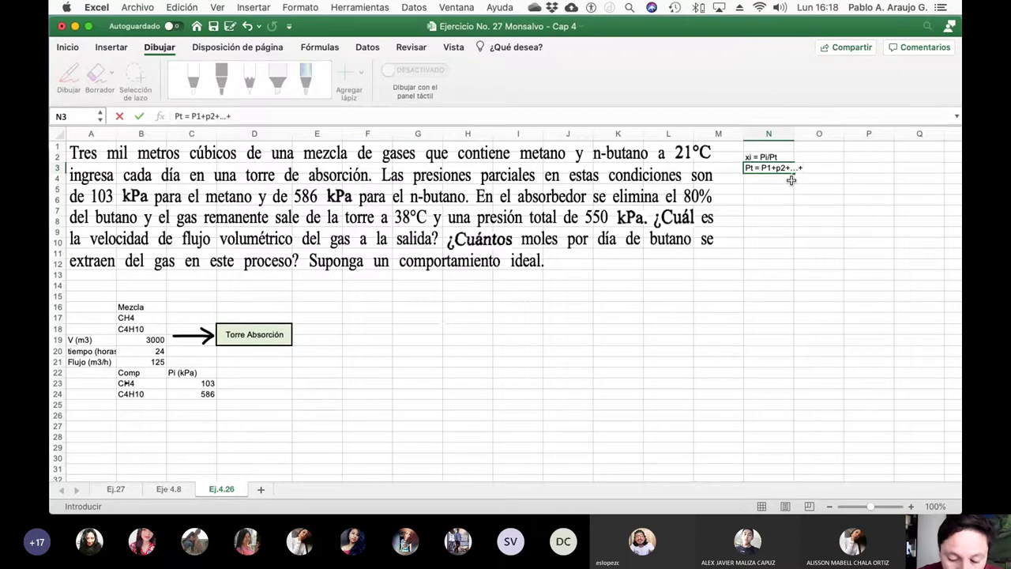
{"action": "type", "text": "Pn"}
{"action": "key", "text": "Return"}
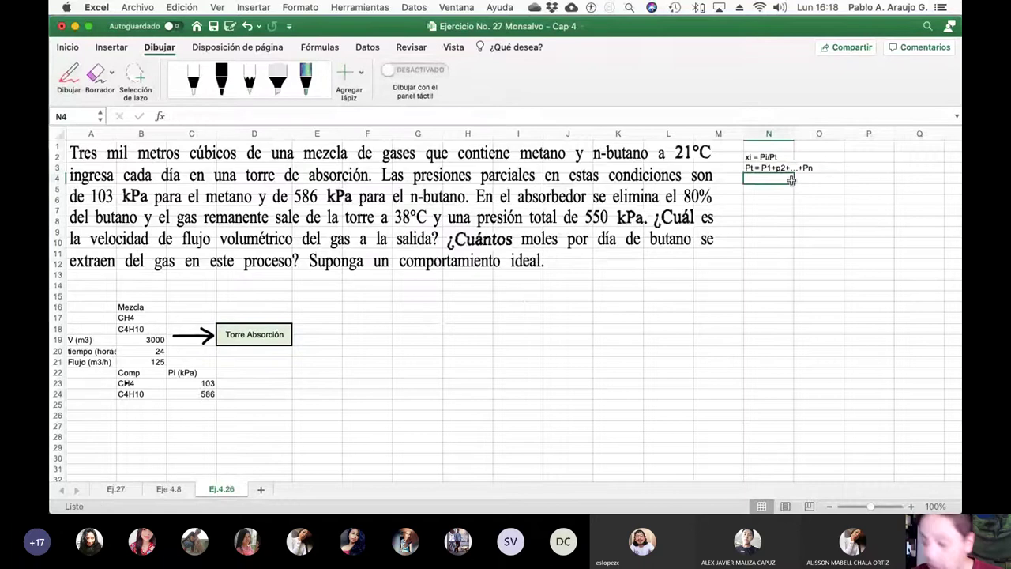
- Capitalize the second pressure term in N3 so the relation reads Pt = P1+P2+...+Pn
{"action": "key", "text": "Up"}
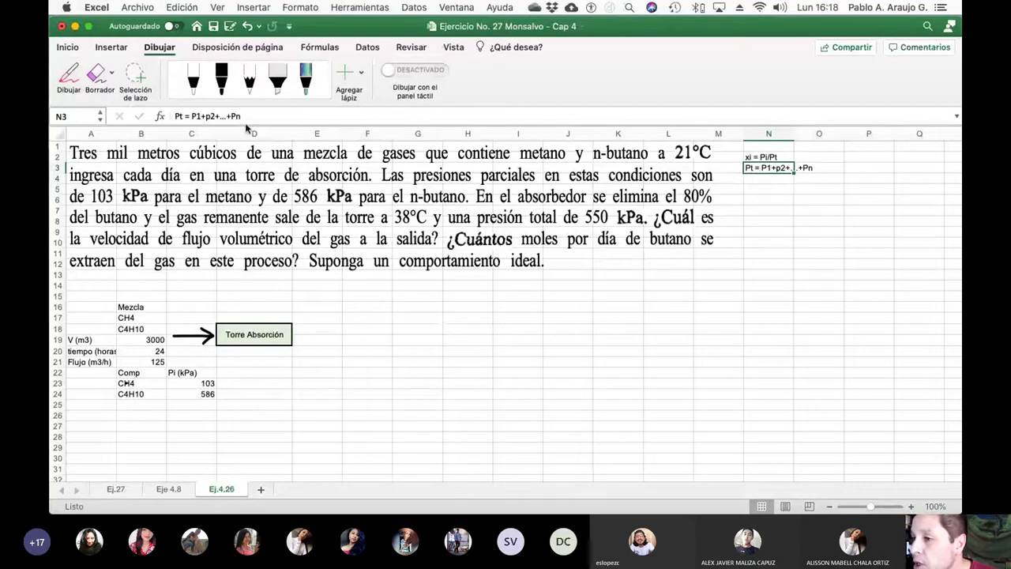
{"action": "left_click", "coordinate": [203, 116]}
{"action": "key", "text": "BackSpace"}
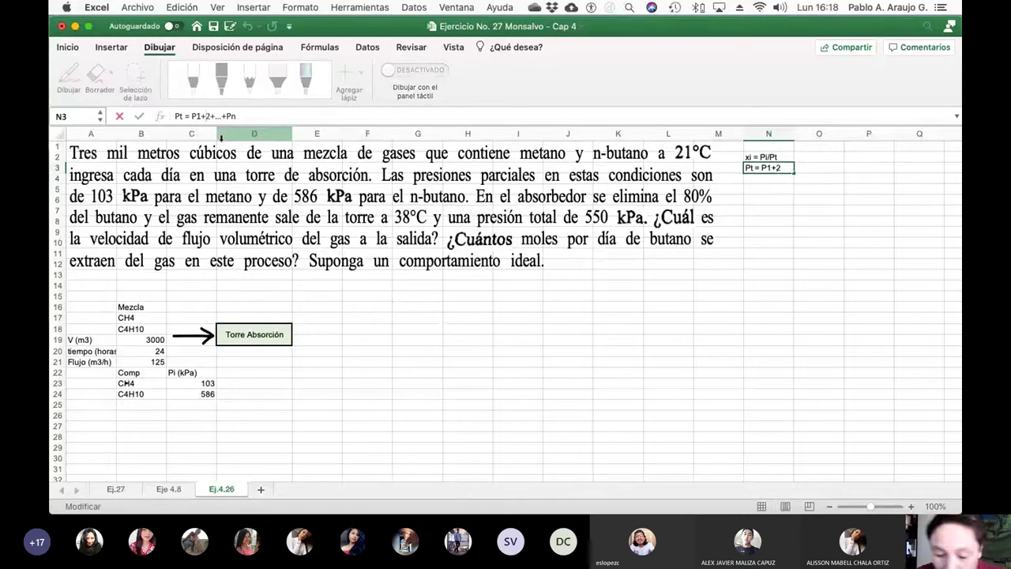
{"action": "type", "text": "P"}
{"action": "key", "text": "Return"}
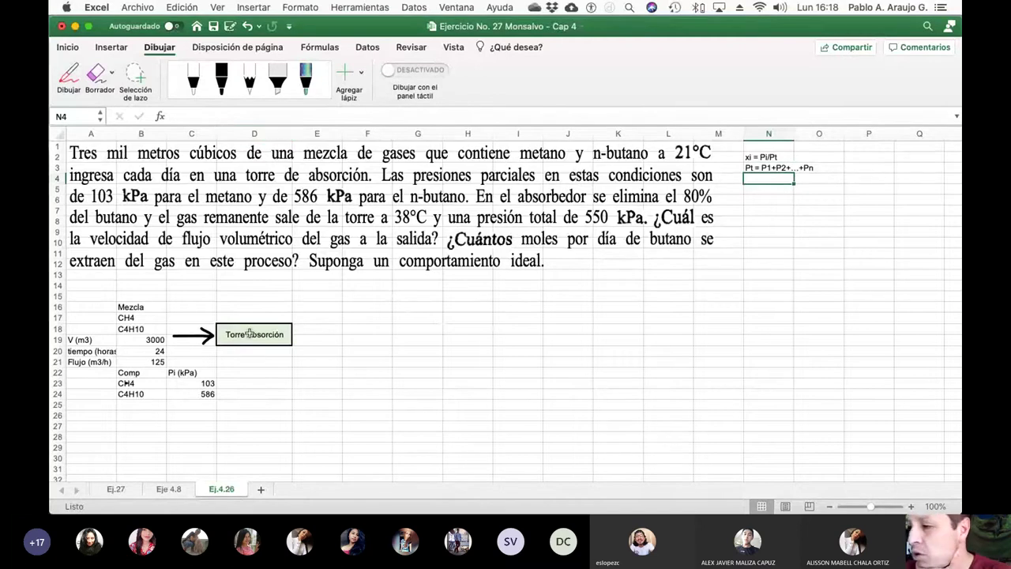
- Move the component and partial pressure table from B22:C24 one column over so it starts at A22
{"action": "left_click_drag", "start_coordinate": [133, 373], "coordinate": [200, 400]}
{"action": "left_click", "coordinate": [201, 403]}
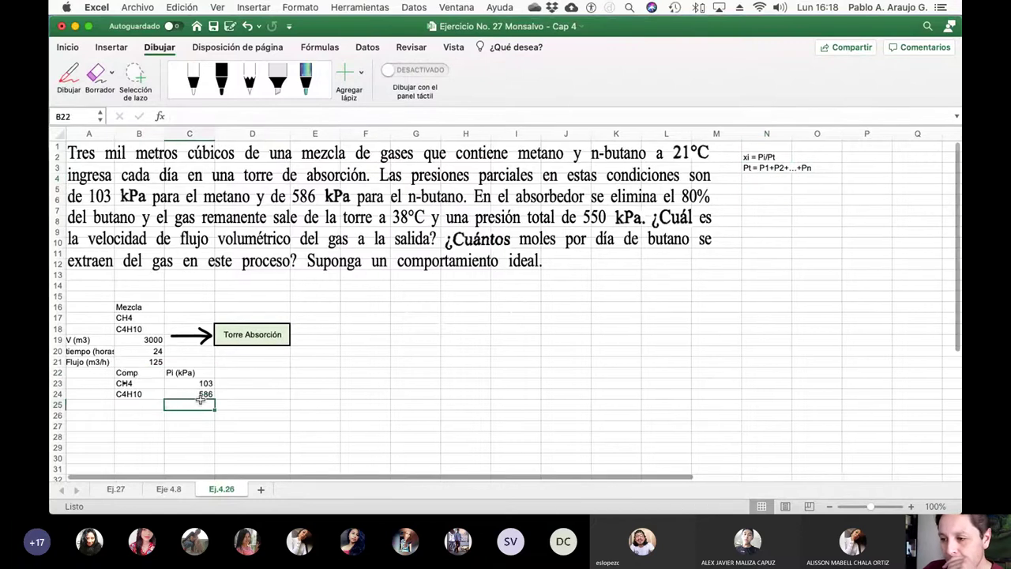
{"action": "left_click_drag", "start_coordinate": [134, 373], "coordinate": [173, 398]}
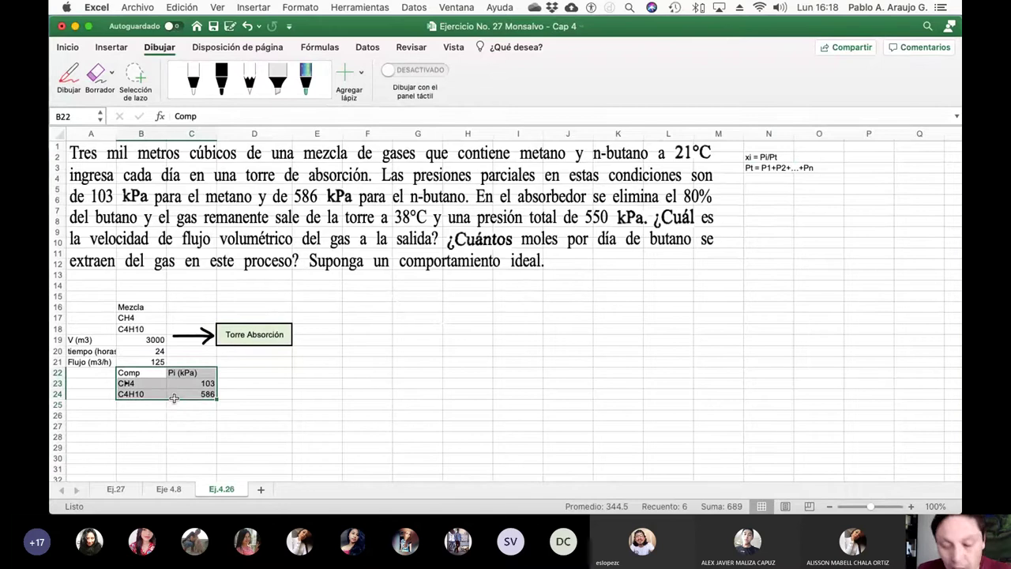
{"action": "key", "text": "super+c"}
{"action": "left_click", "coordinate": [93, 374]}
{"action": "key", "text": "super+v"}
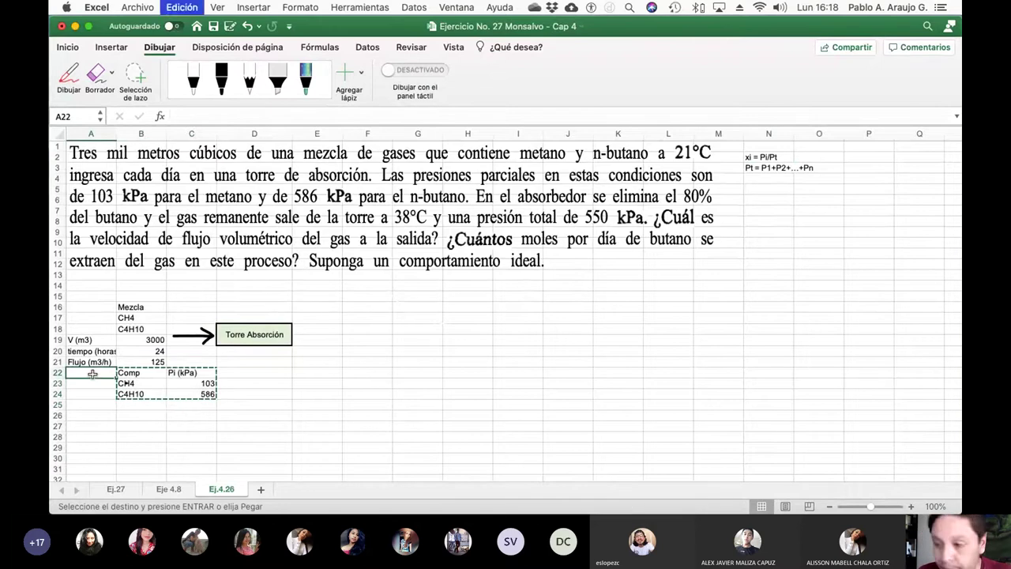
- Add a total row labelled Suma in A25 and sum the partial pressures B23:B24 in B25
{"action": "left_click", "coordinate": [106, 407]}
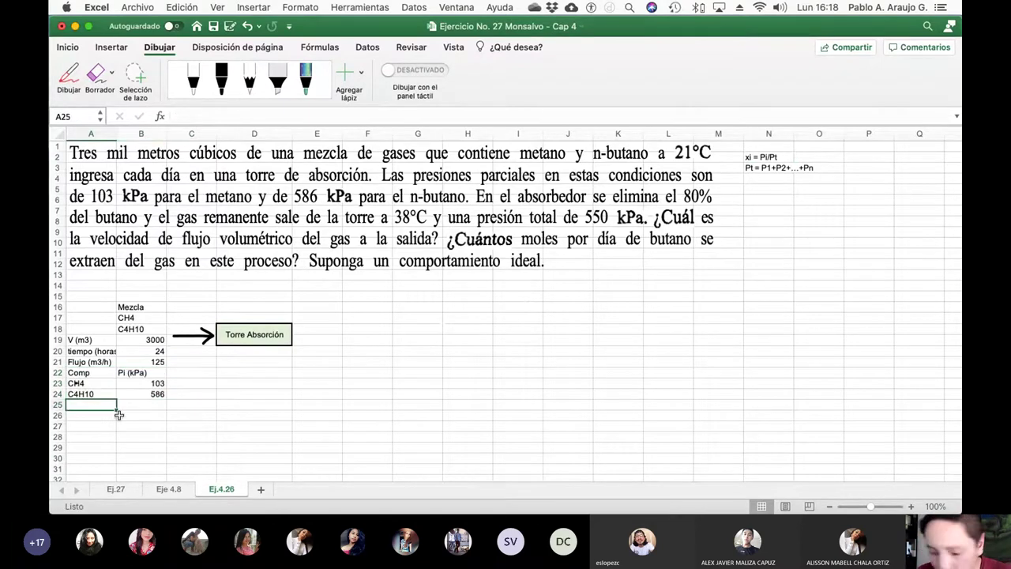
{"action": "type", "text": "Suma"}
{"action": "key", "text": "Return"}
{"action": "key", "text": "Up"}
{"action": "key", "text": "Right"}
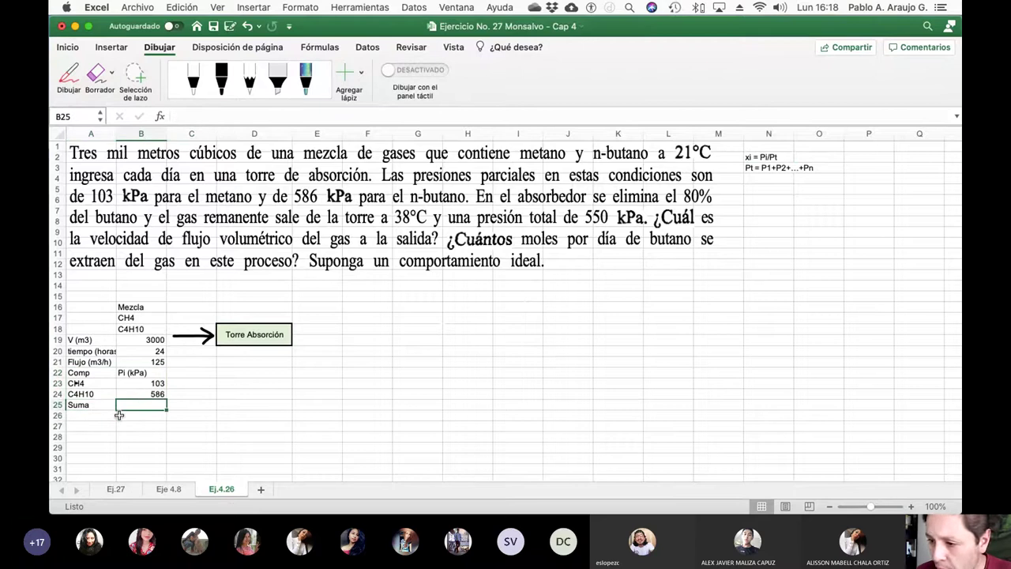
{"action": "type", "text": "=suma("}
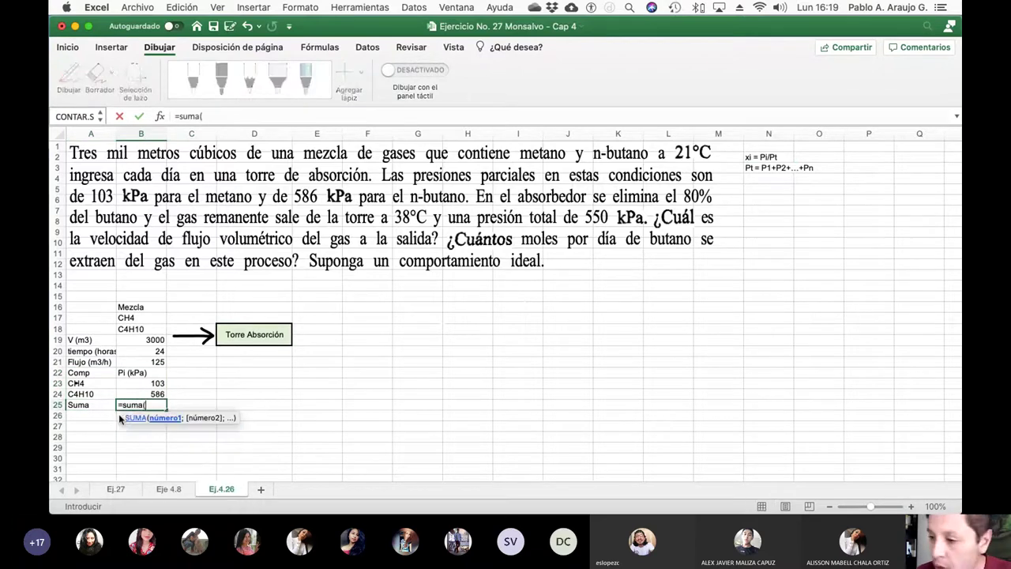
{"action": "left_click_drag", "start_coordinate": [134, 383], "coordinate": [136, 393]}
{"action": "key", "text": "Return"}
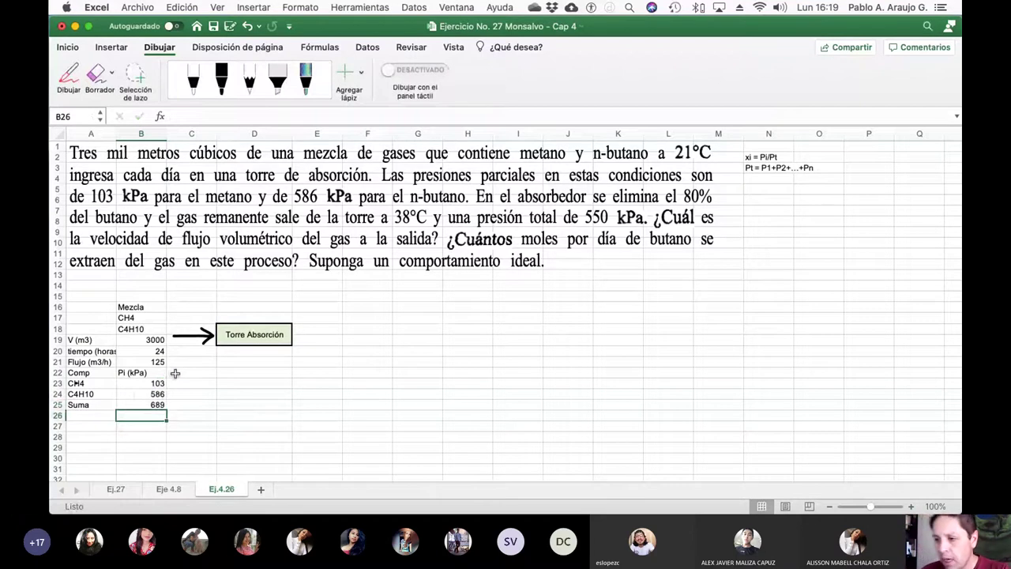
- Add the heading xi in C22 and calculate the CH4 mole fraction in C23 with =B23/$B$25
{"action": "left_click", "coordinate": [176, 372]}
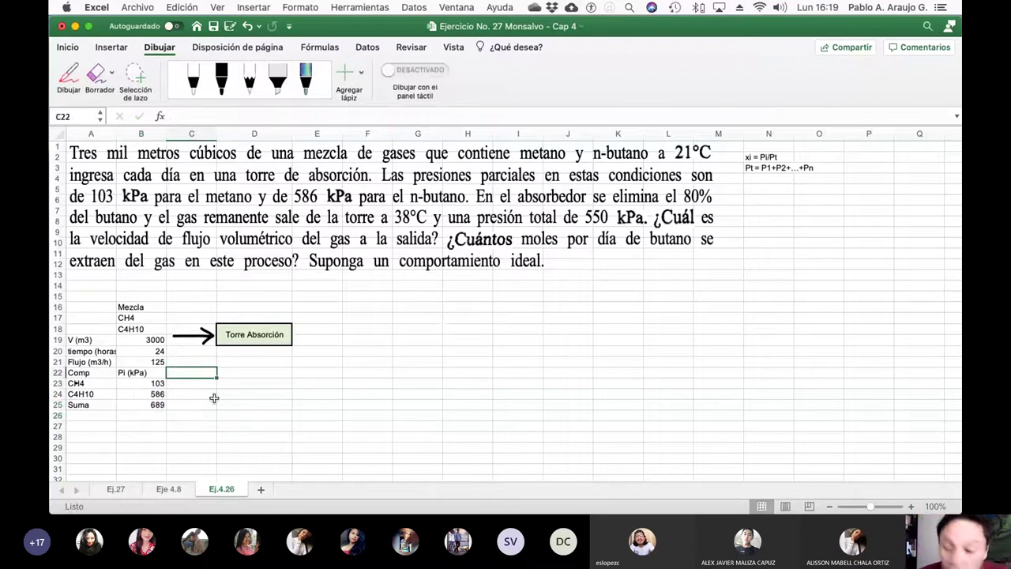
{"action": "type", "text": "xi"}
{"action": "key", "text": "Return"}
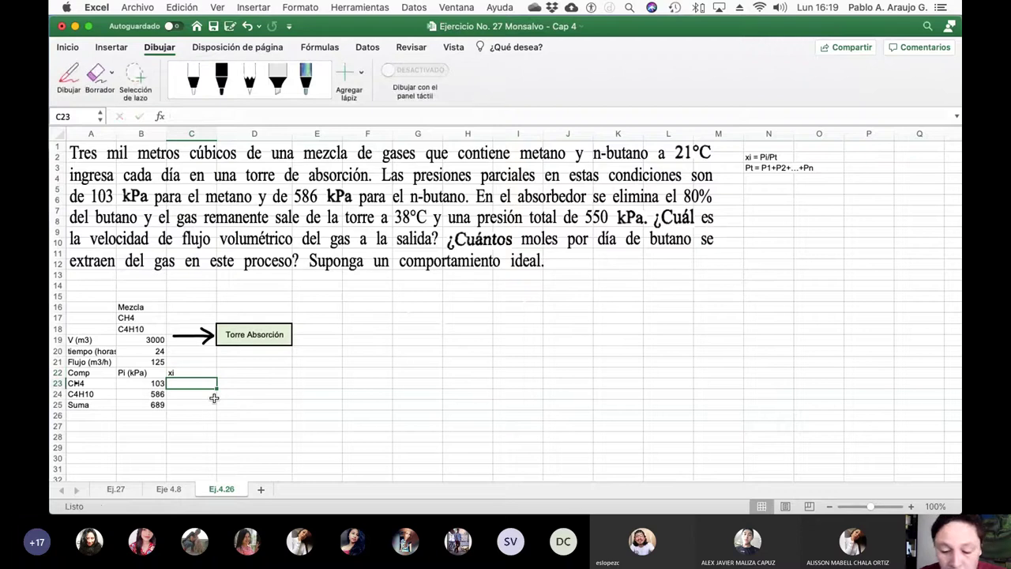
{"action": "type", "text": "="}
{"action": "left_click", "coordinate": [154, 383]}
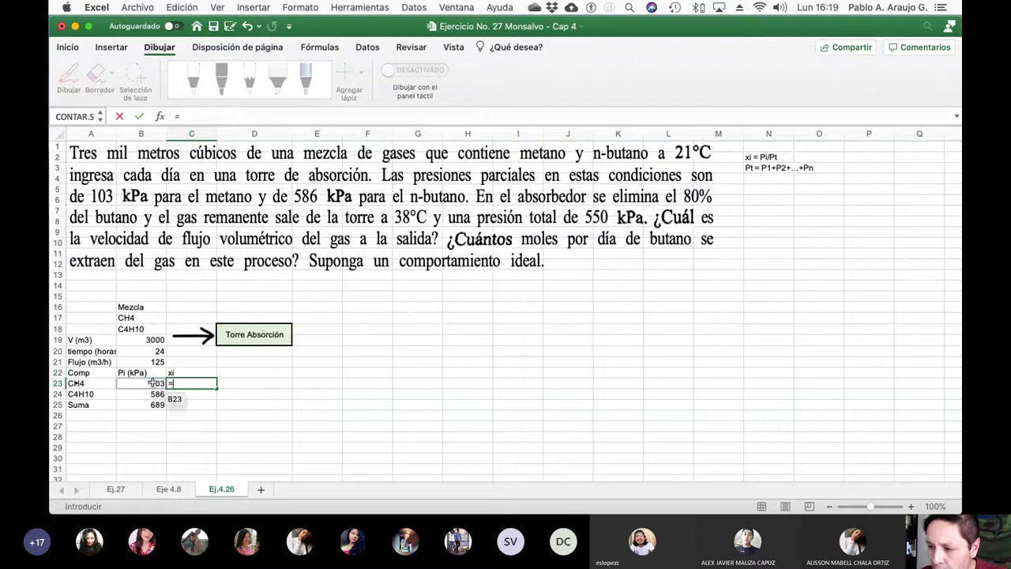
{"action": "type", "text": "/"}
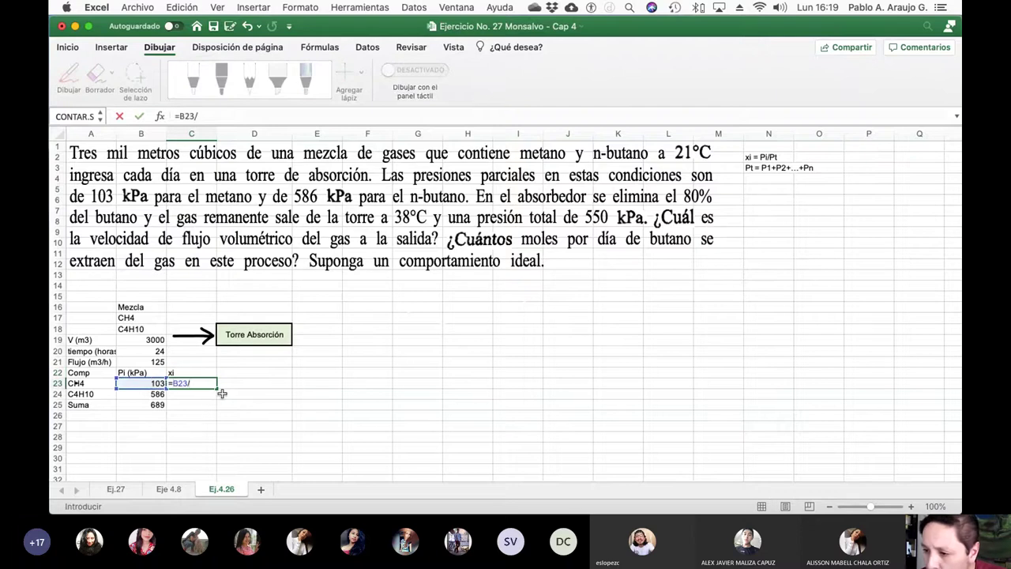
{"action": "left_click", "coordinate": [148, 404]}
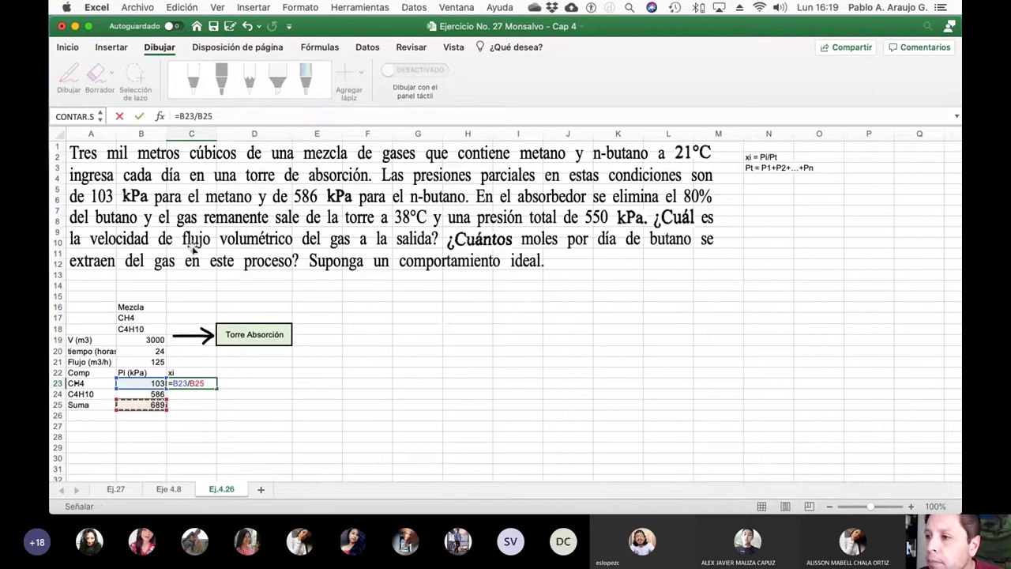
{"action": "left_click", "coordinate": [198, 116]}
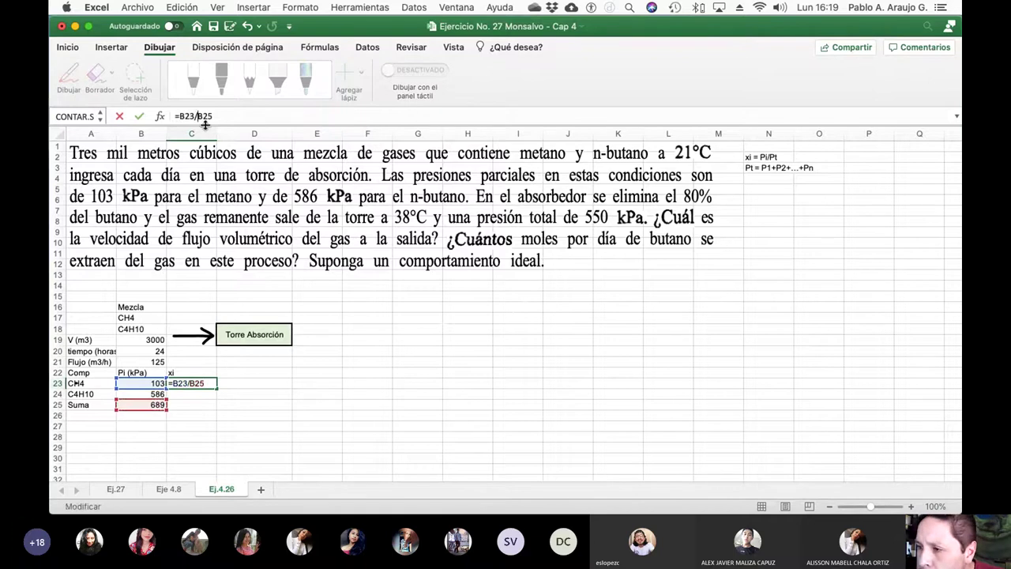
{"action": "key", "text": "F4"}
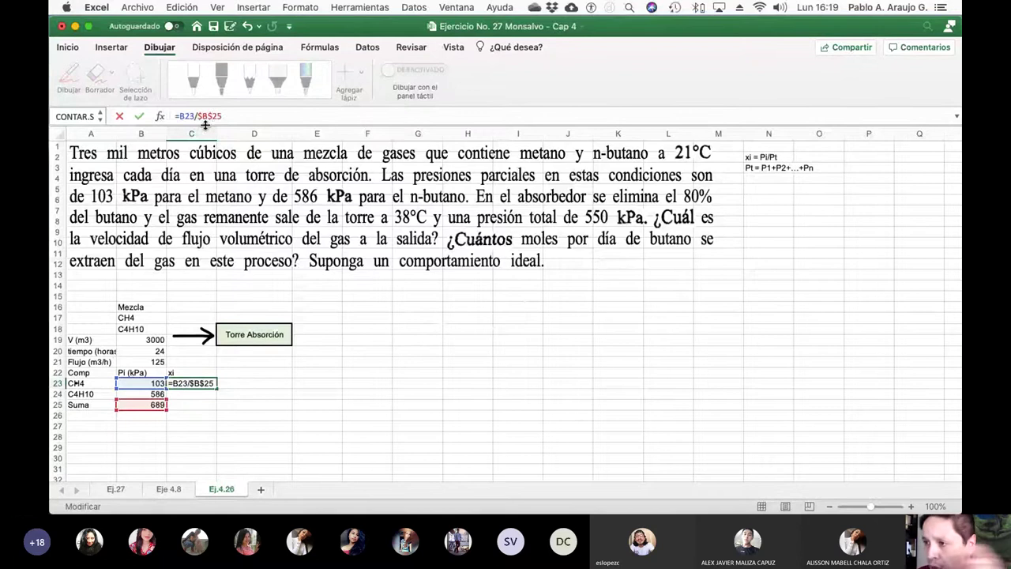
{"action": "key", "text": "Return"}
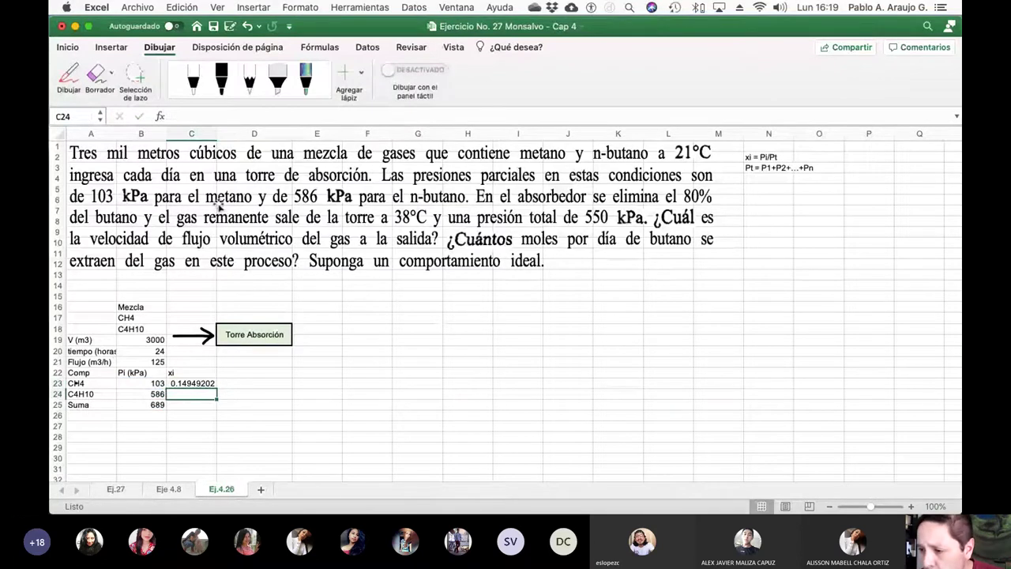
- Fill the mole fraction formula from C23 down to the C4H10 row in C24
{"action": "left_click", "coordinate": [203, 381]}
{"action": "left_click_drag", "start_coordinate": [217, 387], "coordinate": [217, 399]}
{"action": "left_click", "coordinate": [210, 413]}
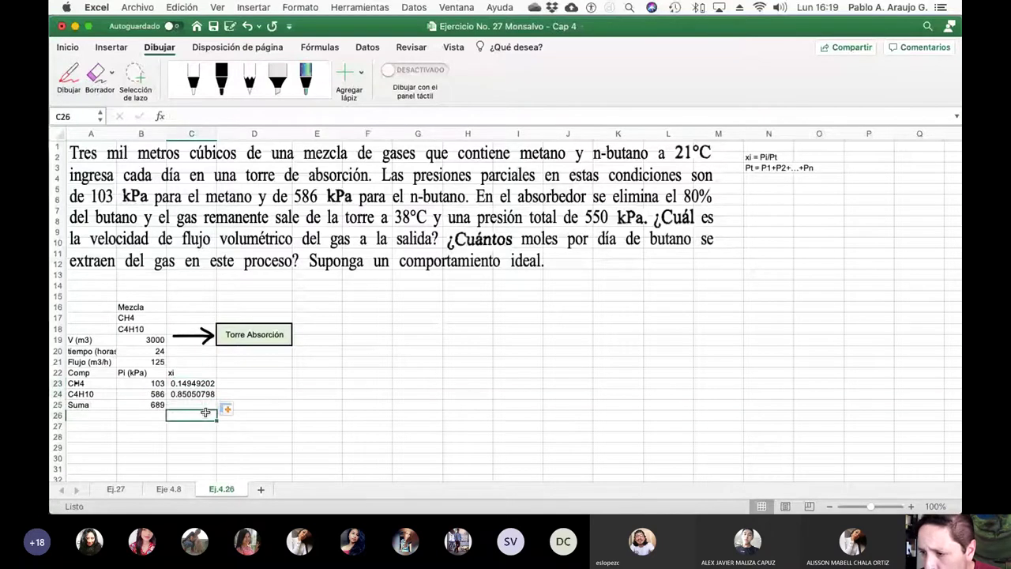
- Total the mole fractions in C25 with =suma(C23:C24)
{"action": "left_click", "coordinate": [201, 405]}
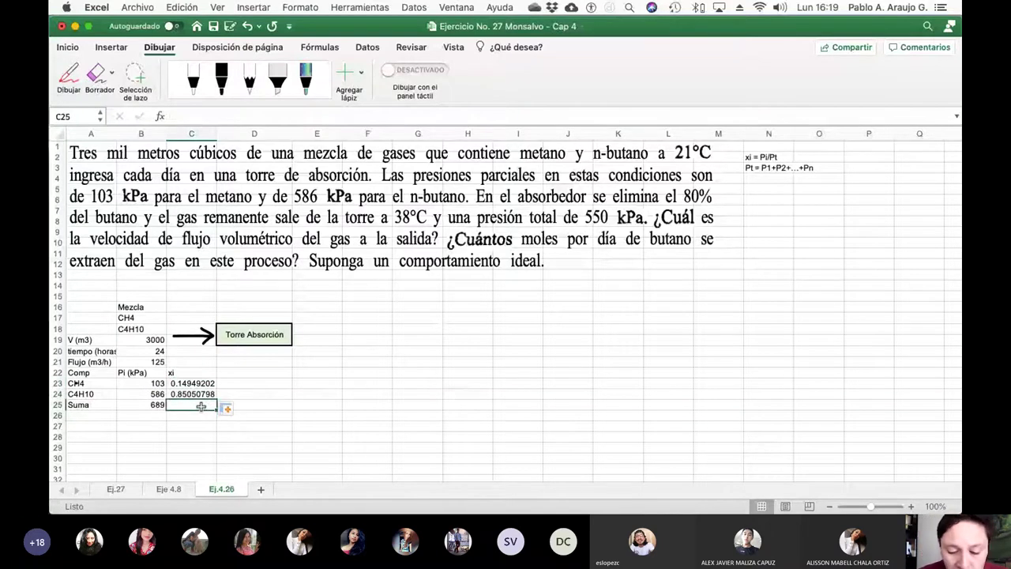
{"action": "type", "text": "=suma("}
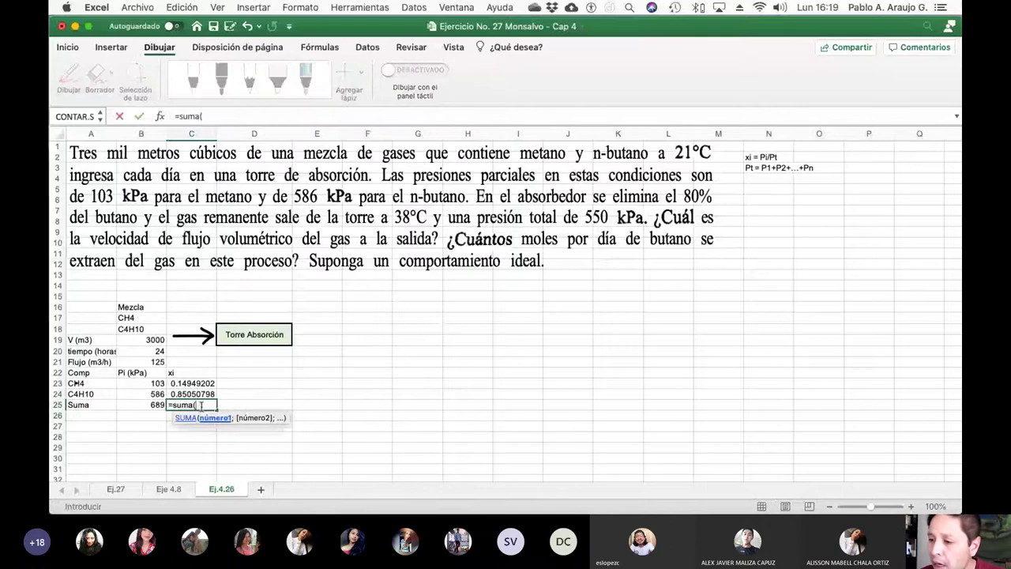
{"action": "left_click_drag", "start_coordinate": [196, 383], "coordinate": [195, 393]}
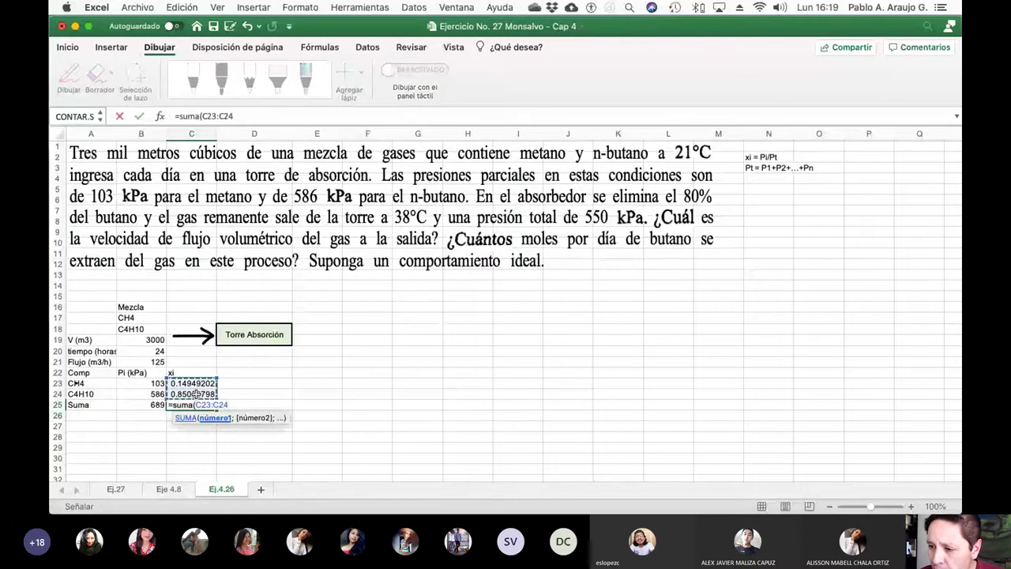
{"action": "type", "text": ")"}
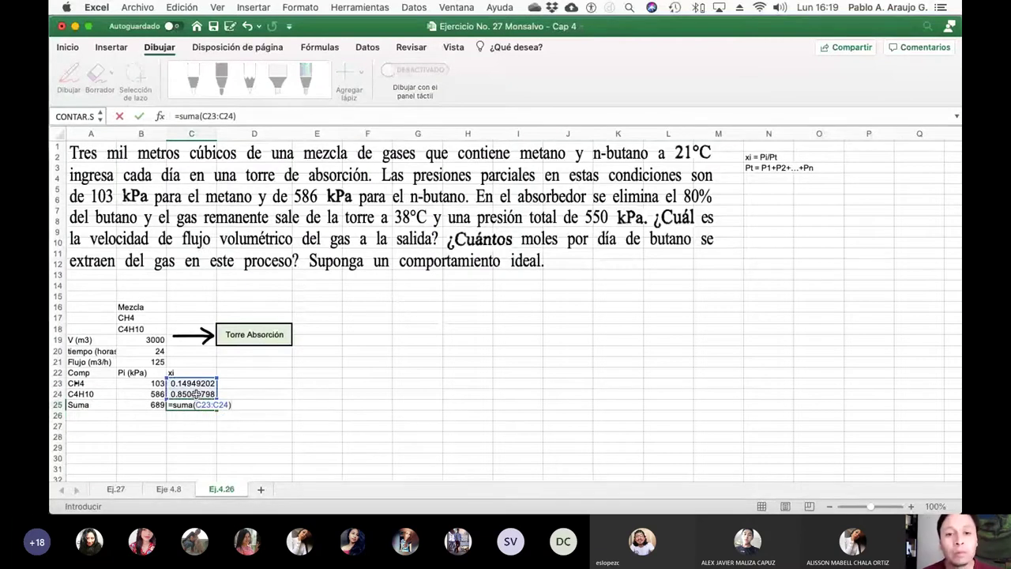
{"action": "key", "text": "Return"}
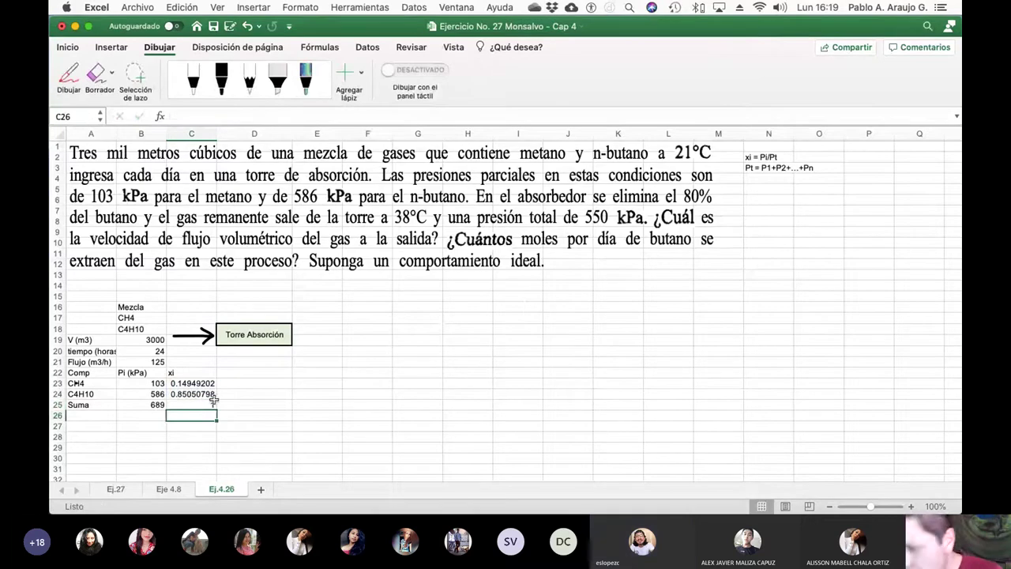
- Format the CH4 and C4H10 mole fractions in C23:C24 to show three decimal places
{"action": "left_click_drag", "start_coordinate": [190, 384], "coordinate": [191, 394]}
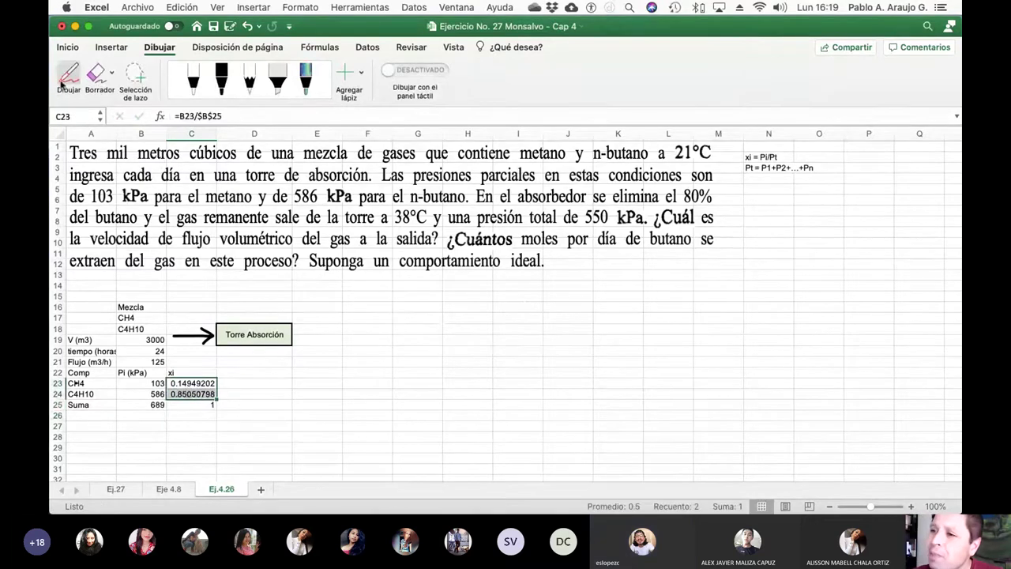
{"action": "left_click", "coordinate": [68, 48]}
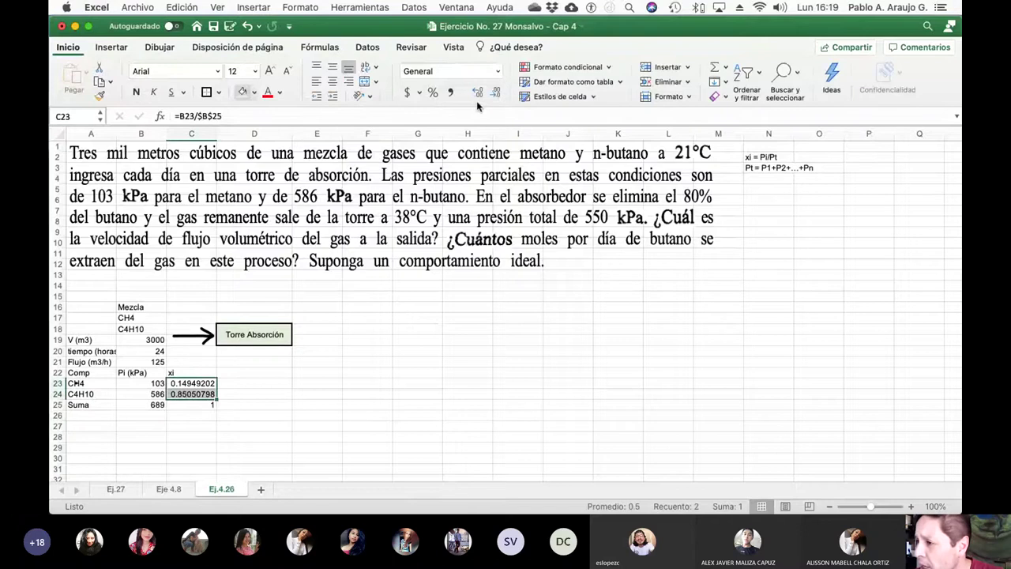
{"action": "left_click", "coordinate": [490, 92]}
{"action": "left_click", "coordinate": [491, 92]}
{"action": "left_click", "coordinate": [490, 93]}
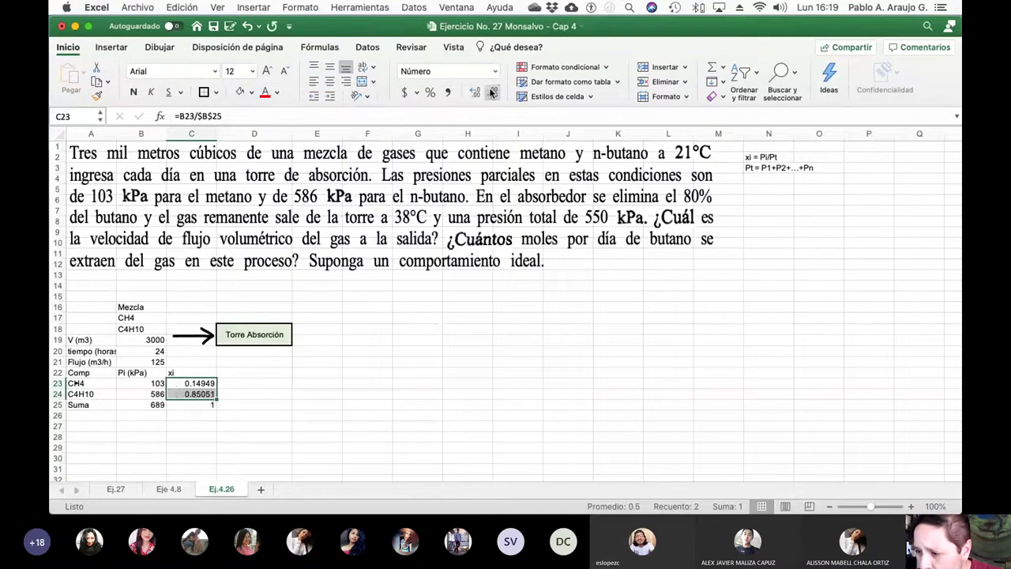
{"action": "left_click", "coordinate": [490, 93]}
{"action": "left_click", "coordinate": [490, 93]}
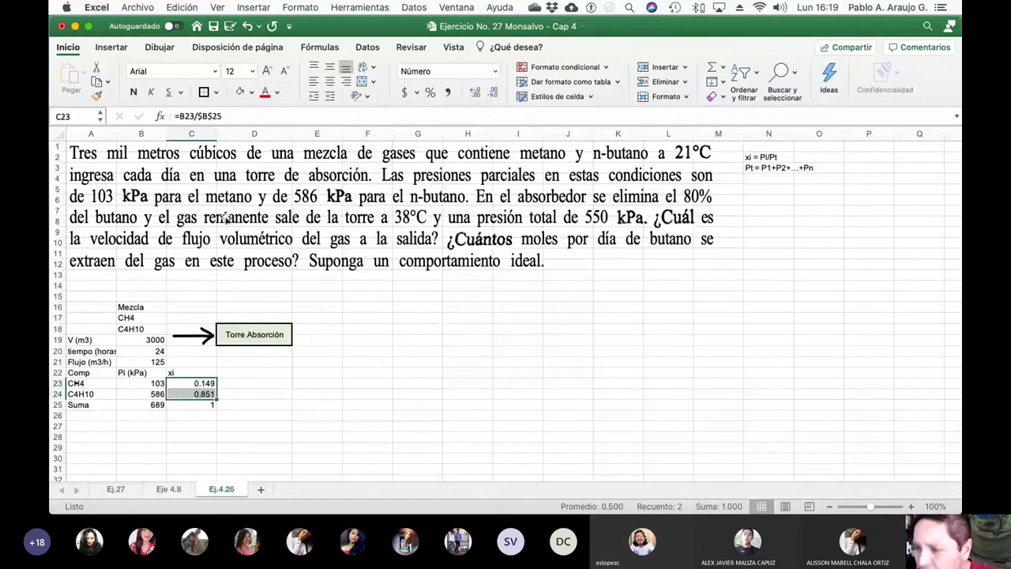
- Center all cells of the sheet horizontally and vertically, and widen column A to fit the label tiempo (horas)
{"action": "left_click", "coordinate": [56, 134]}
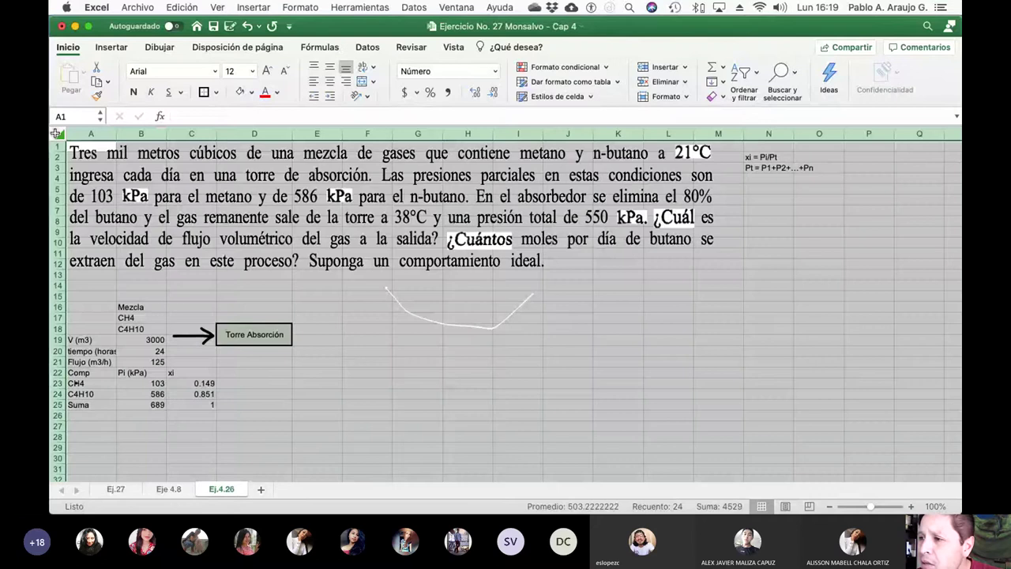
{"action": "left_click", "coordinate": [330, 67]}
{"action": "left_click", "coordinate": [331, 82]}
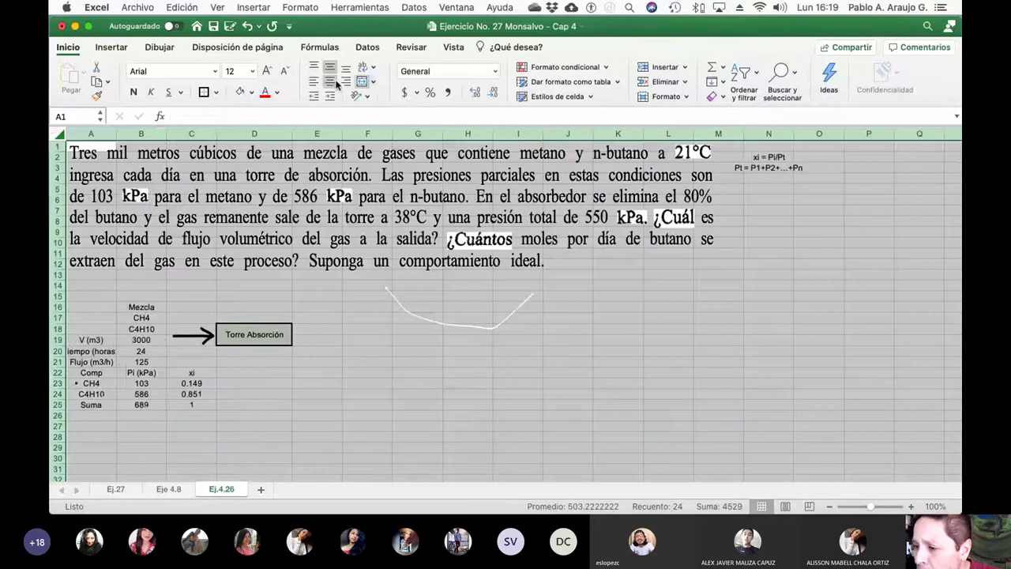
{"action": "left_click", "coordinate": [373, 368]}
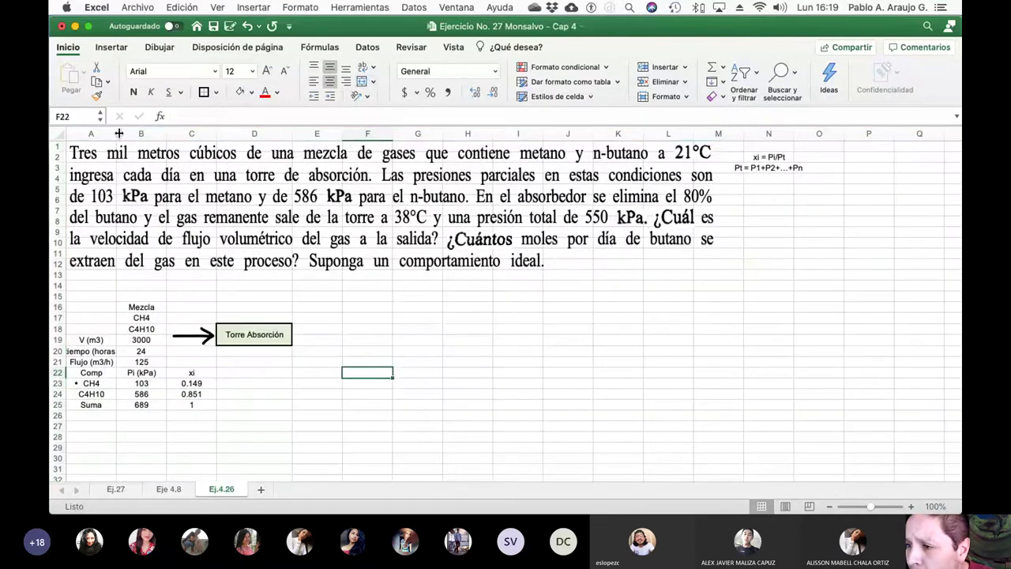
{"action": "left_click_drag", "start_coordinate": [118, 134], "coordinate": [125, 134]}
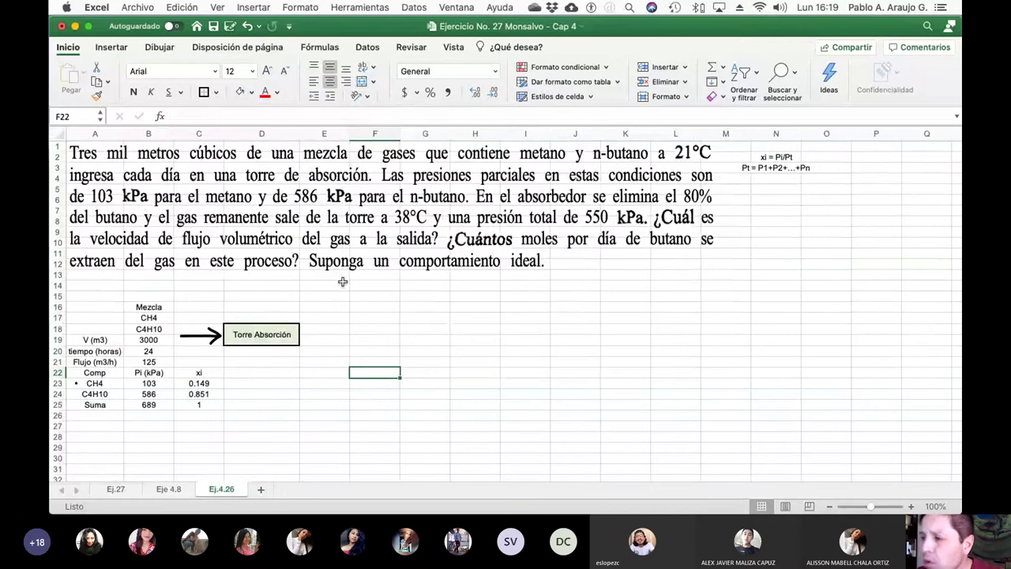
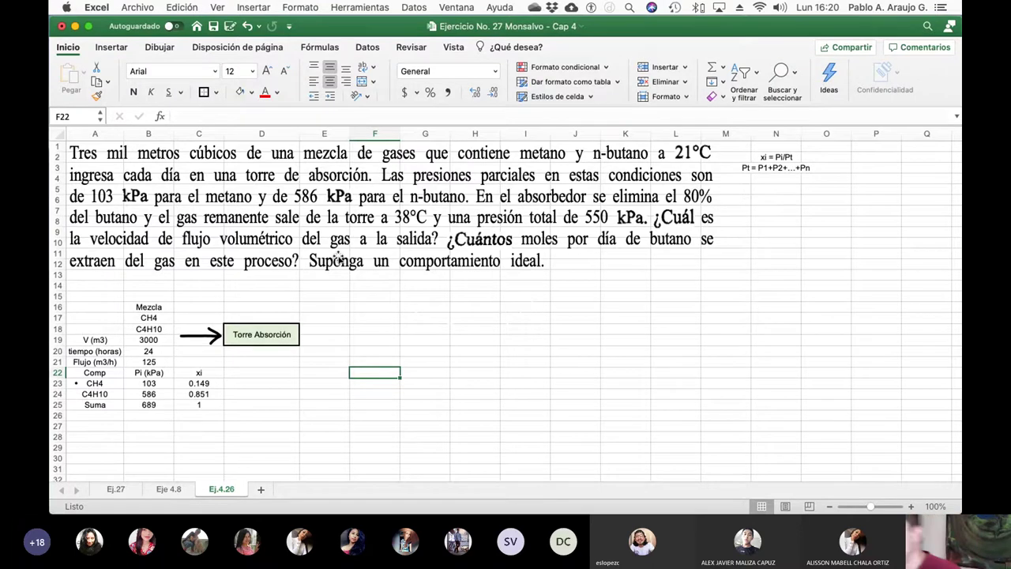
- Draw two dark blue downward ink arrows, one entering the Torre Absorción box from above and one leaving below it
{"action": "left_click", "coordinate": [152, 47]}
{"action": "left_click", "coordinate": [223, 83]}
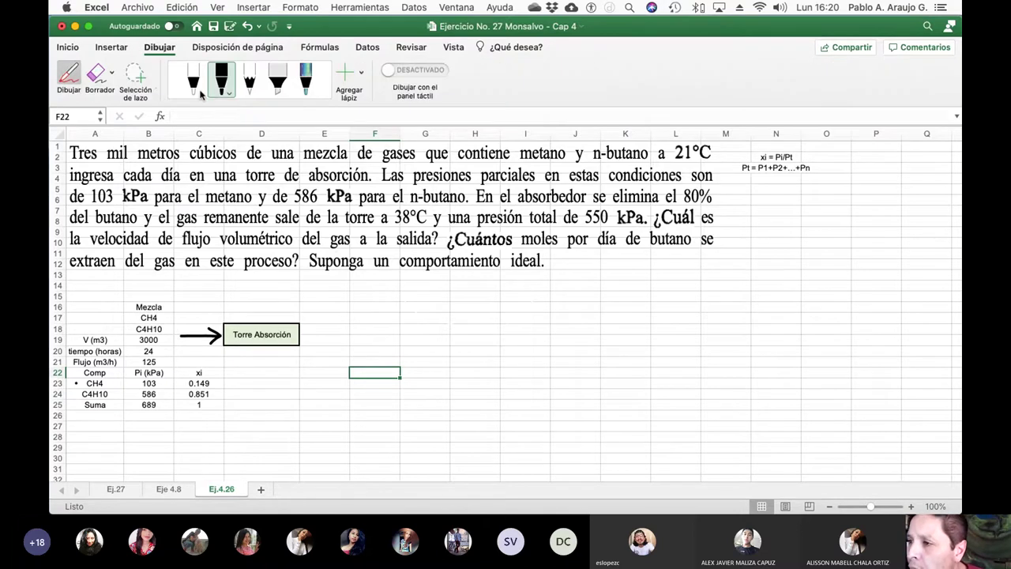
{"action": "left_click", "coordinate": [229, 93]}
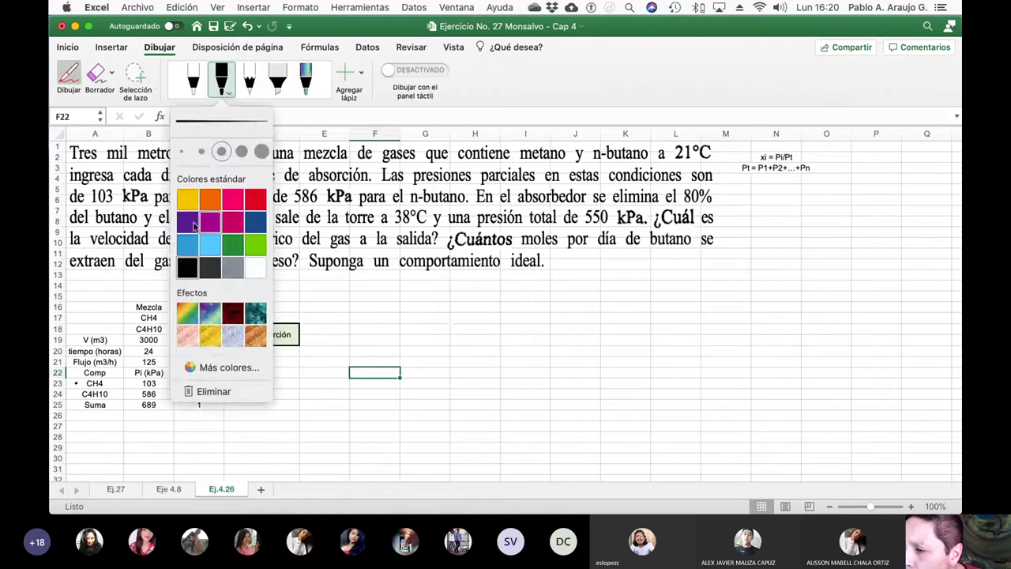
{"action": "left_click", "coordinate": [255, 221]}
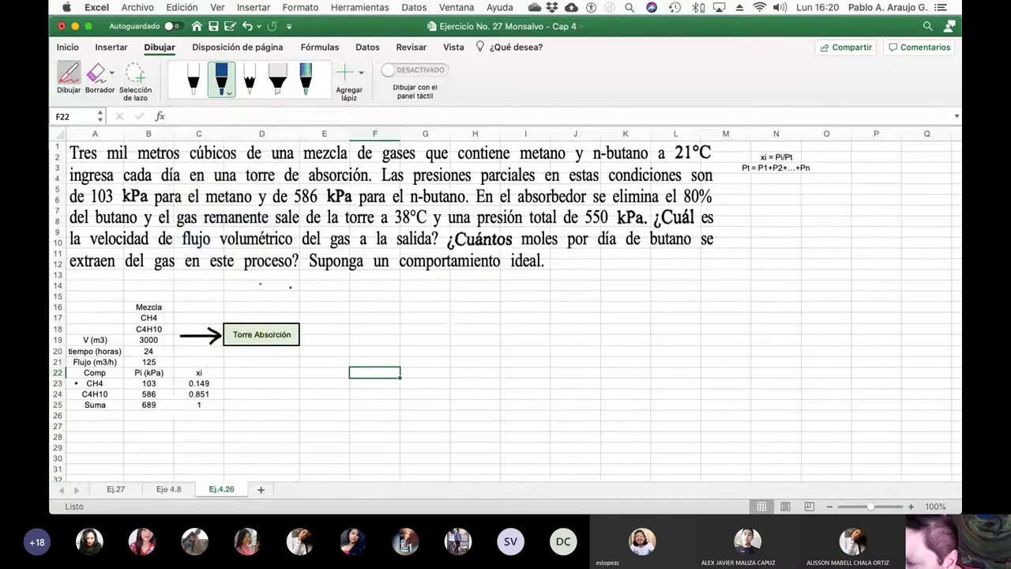
{"action": "left_click_drag", "start_coordinate": [259, 281], "coordinate": [259, 320]}
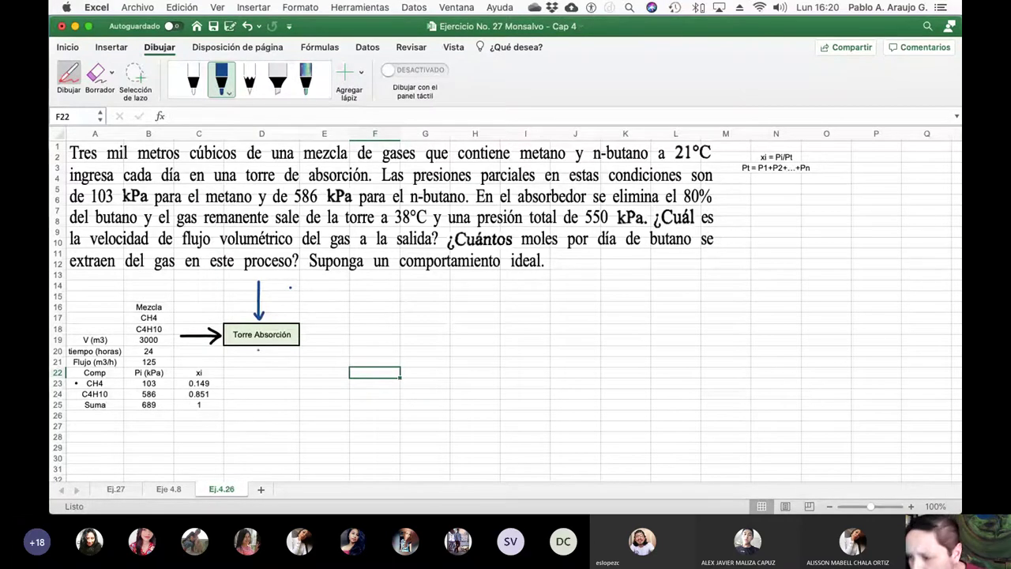
{"action": "left_click_drag", "start_coordinate": [259, 349], "coordinate": [259, 373]}
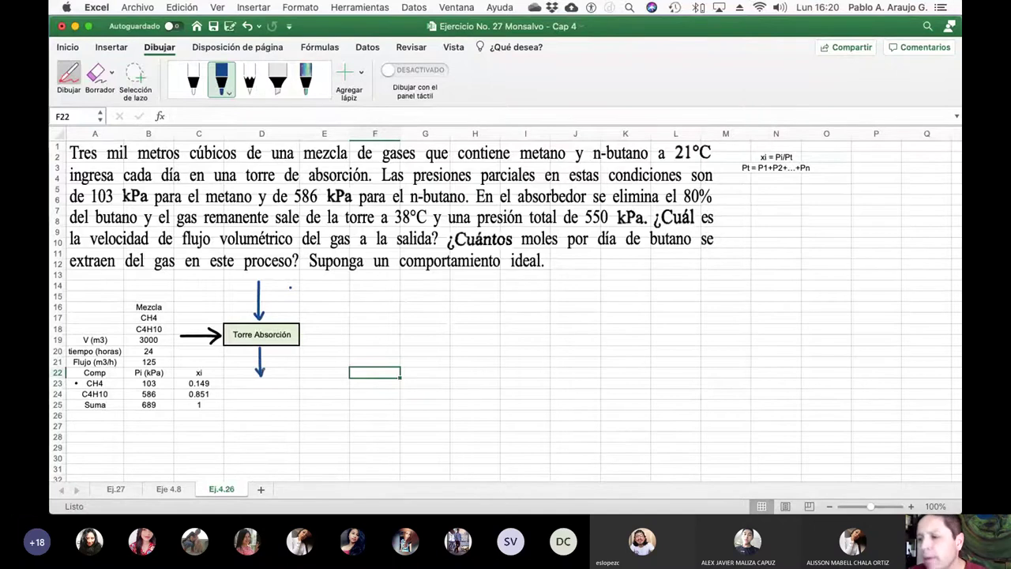
- Draw a black ink arrow leaving the Torre Absorción box horizontally on its outlet side, opposite the feed arrow
{"action": "left_click", "coordinate": [229, 92]}
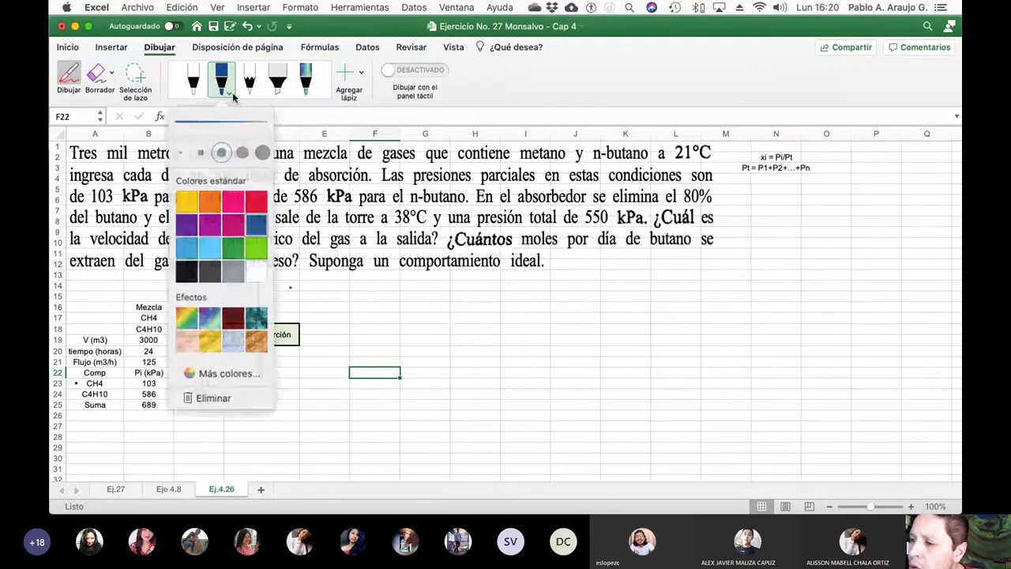
{"action": "left_click", "coordinate": [187, 269]}
{"action": "left_click", "coordinate": [301, 335]}
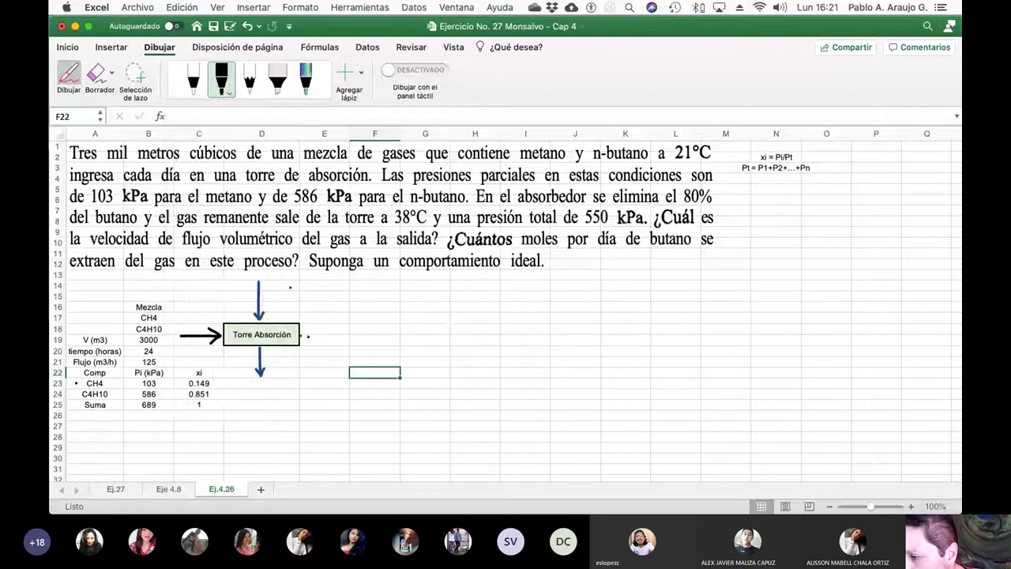
{"action": "mouse_move", "coordinate": [300, 335]}
{"action": "left_mouse_down"}
{"action": "mouse_move", "coordinate": [348, 336]}
{"action": "mouse_move", "coordinate": [337, 341]}
{"action": "left_mouse_up"}
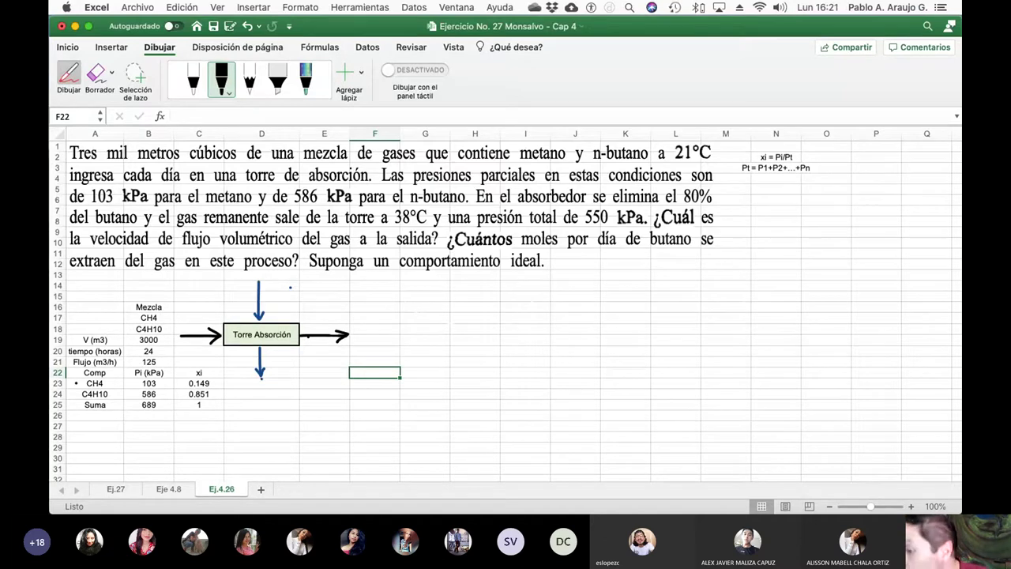
- Erase the stray ink dots beside the upper blue arrow and next to the CH4 label in A23
{"action": "left_click", "coordinate": [96, 74]}
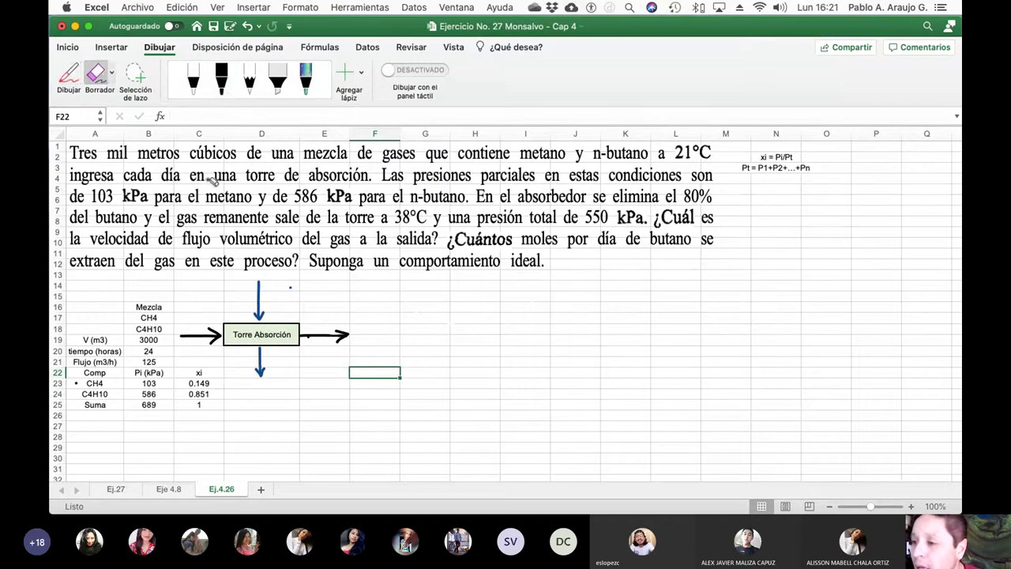
{"action": "left_click", "coordinate": [290, 288]}
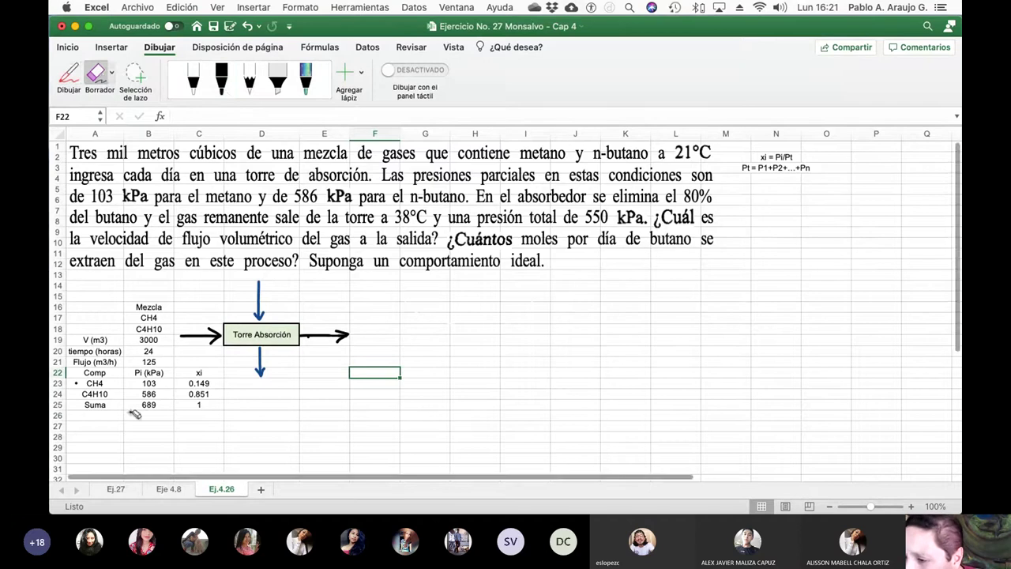
{"action": "left_click", "coordinate": [80, 386]}
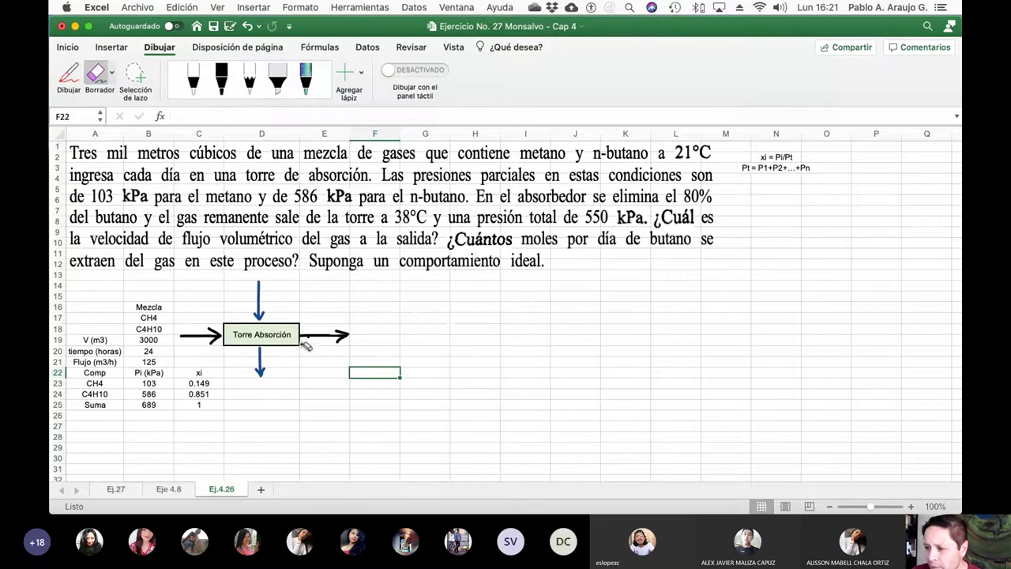
{"action": "left_click", "coordinate": [98, 75]}
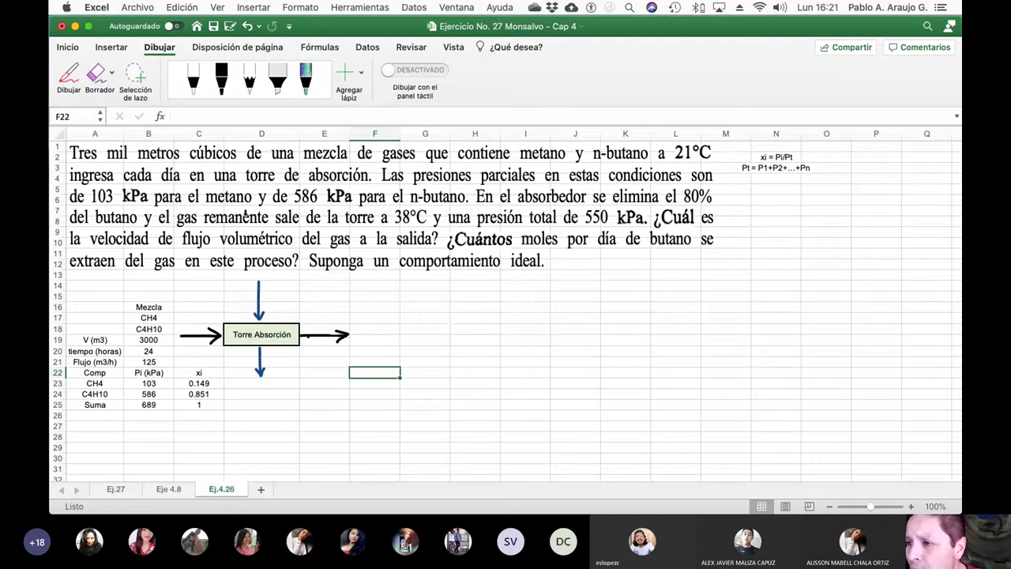
- Change the feed heading in B16 to Mezcla Entrada and widen column B to fit it
{"action": "left_click", "coordinate": [376, 330]}
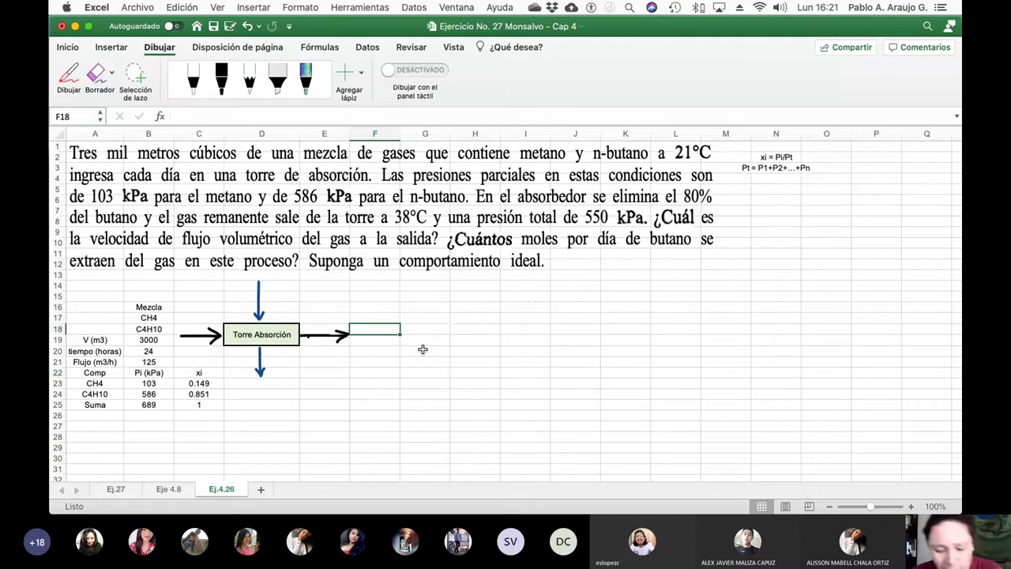
{"action": "key", "text": "Up"}
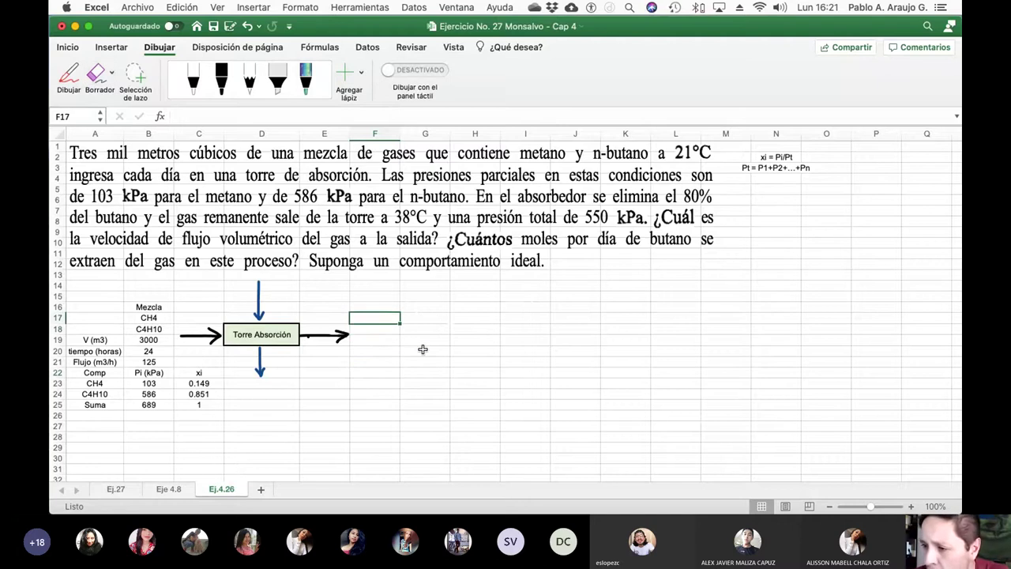
{"action": "left_click", "coordinate": [142, 307]}
{"action": "left_click", "coordinate": [221, 116]}
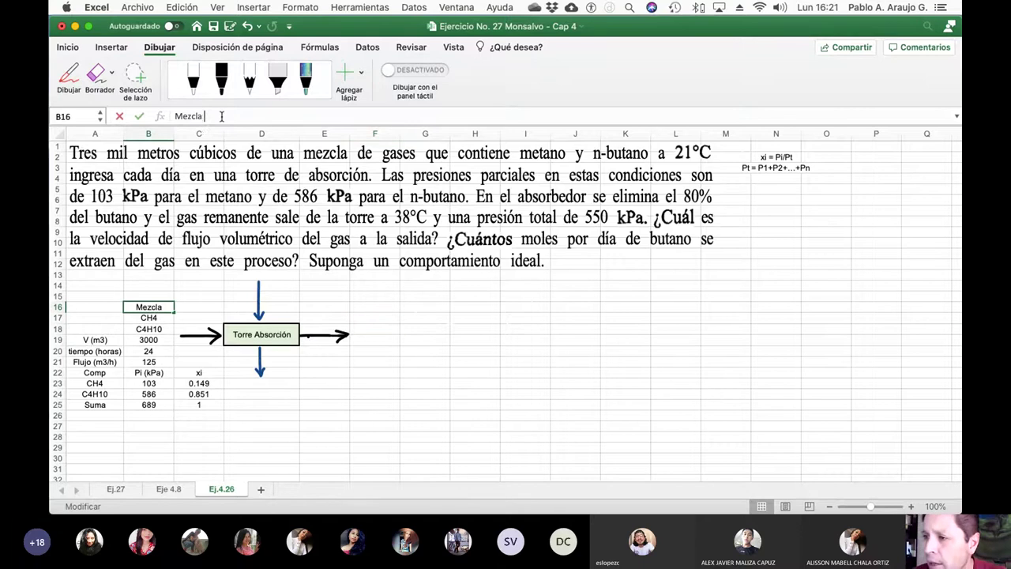
{"action": "type", "text": "Entrada"}
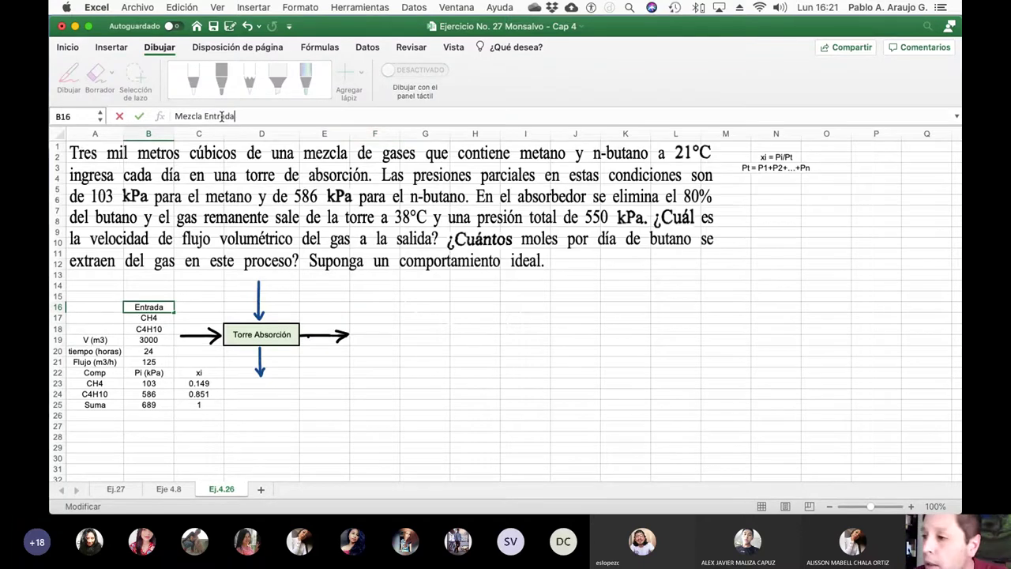
{"action": "key", "text": "Return"}
{"action": "key", "text": "Up"}
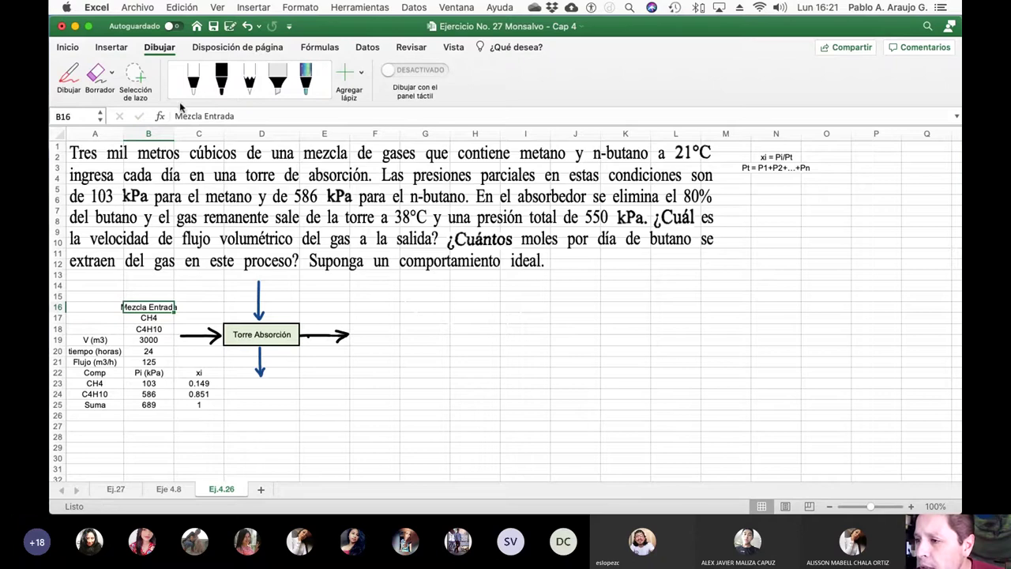
{"action": "left_click_drag", "start_coordinate": [174, 133], "coordinate": [186, 134]}
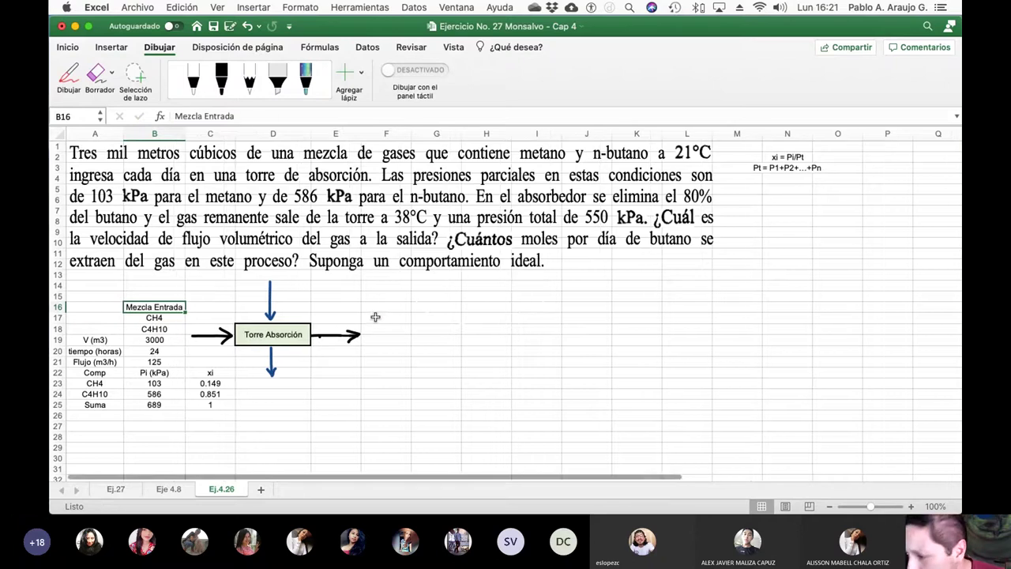
- Label the outlet stream Mezcla Salida in F17 and list its components CH4 in F18 and C4H10 in F19
{"action": "left_click", "coordinate": [378, 318]}
{"action": "type", "text": "Mezcla "}
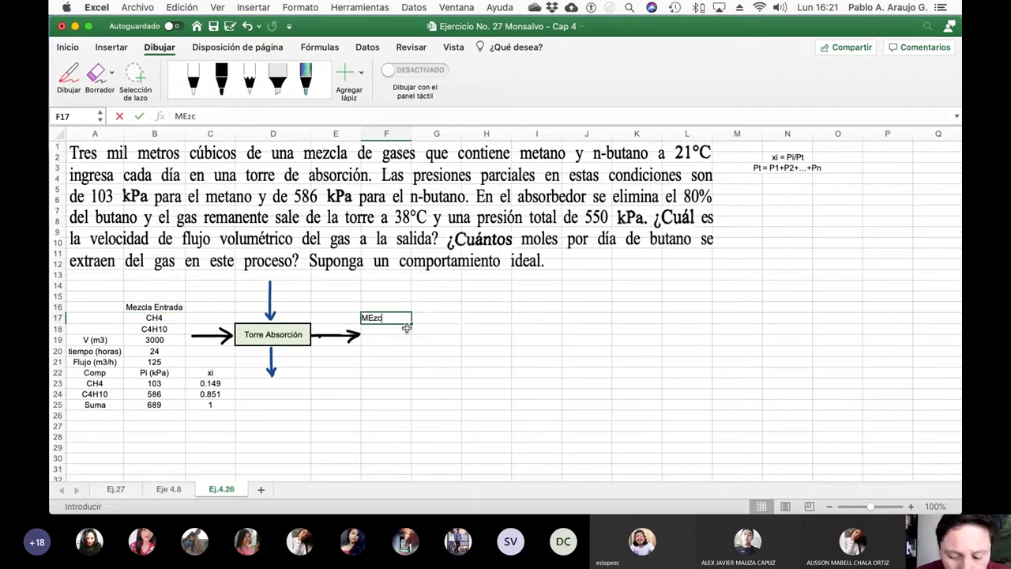
{"action": "type", "text": "Salida"}
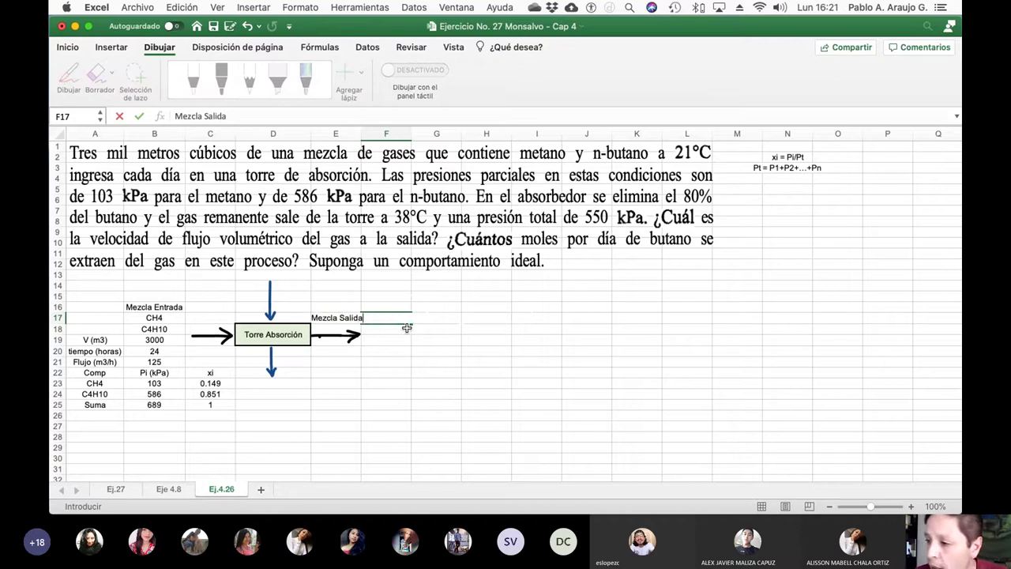
{"action": "key", "text": "Return"}
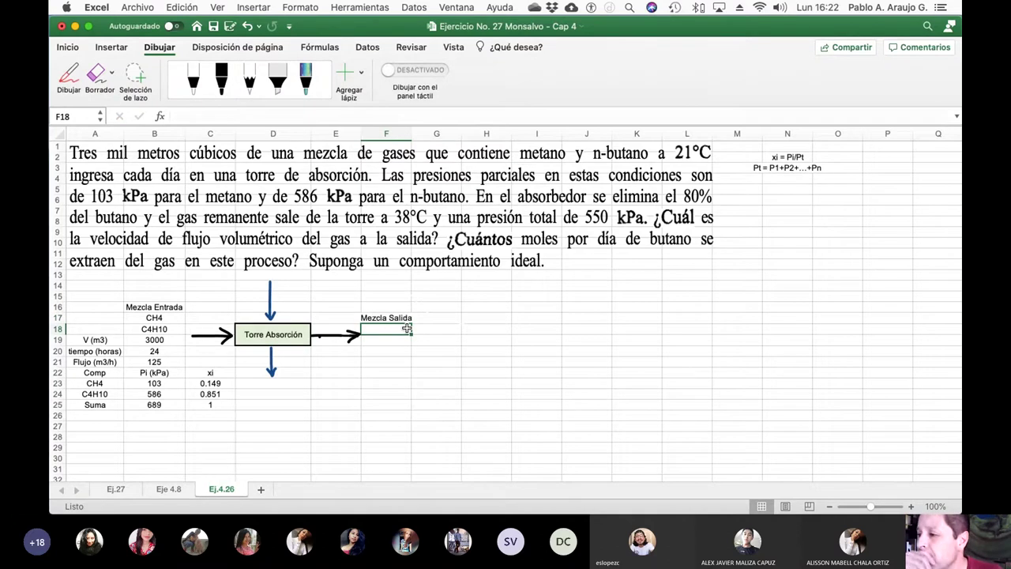
{"action": "type", "text": "CH4"}
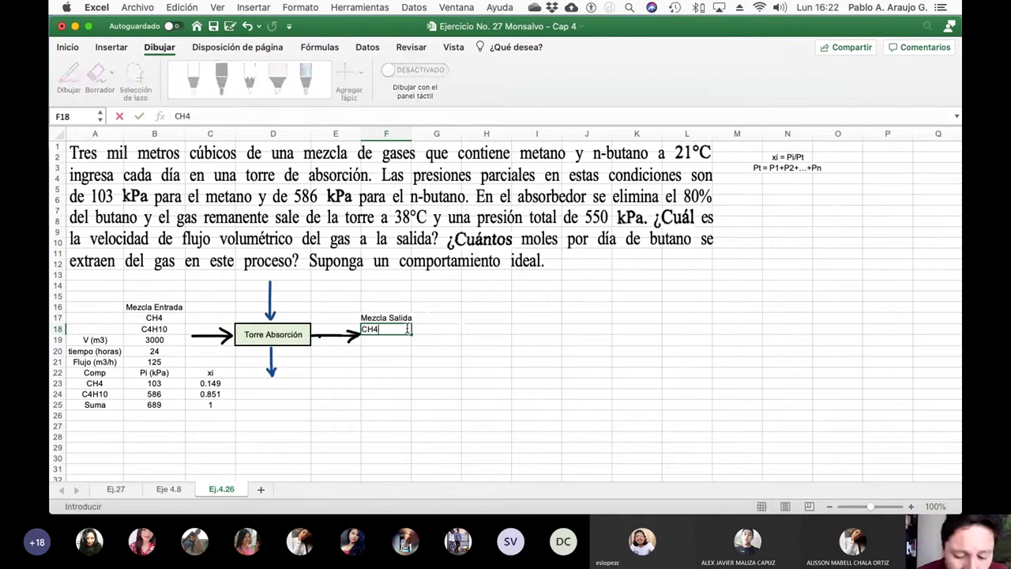
{"action": "key", "text": "Return"}
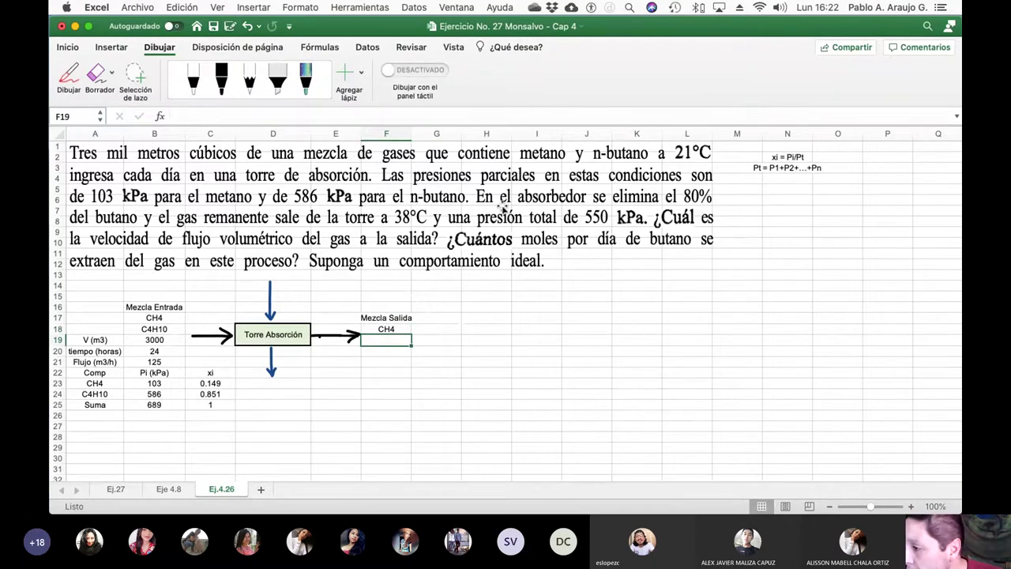
{"action": "type", "text": "C4H10"}
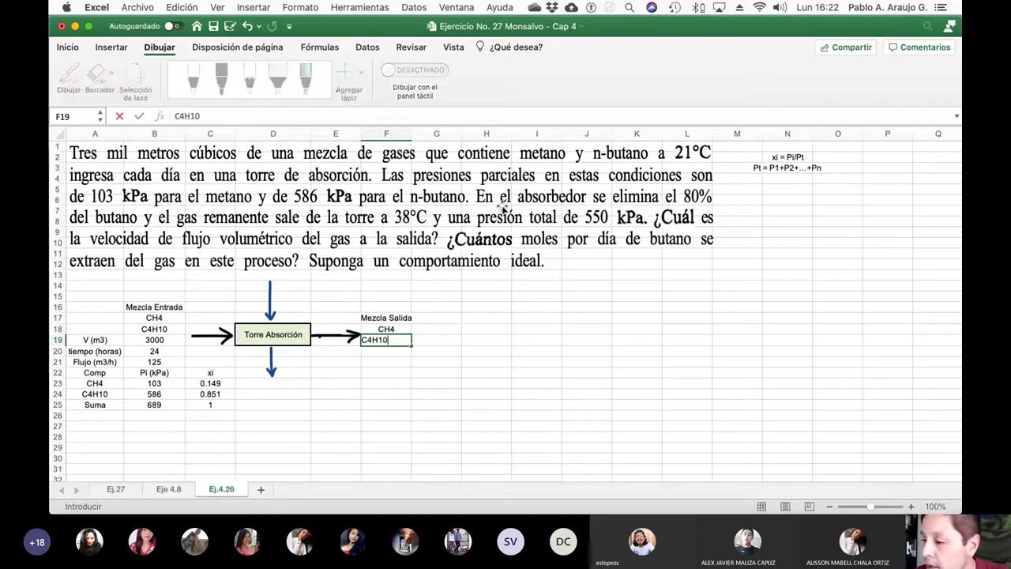
{"action": "key", "text": "Return"}
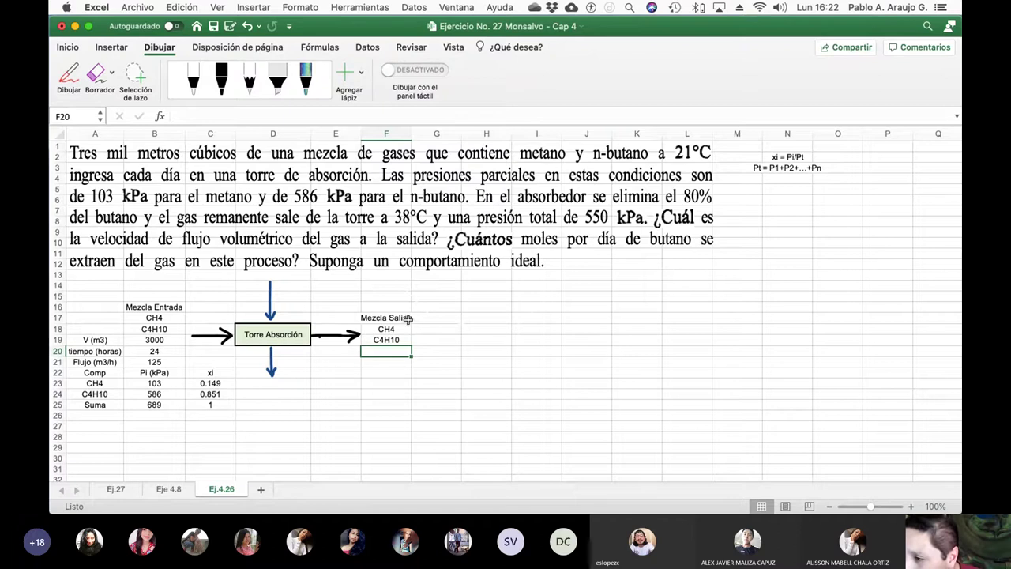
- Underline in black ink the problem statement passage giving the remaining gas's outlet temperature of 38°C and total pressure of 550 kPa
{"action": "left_click", "coordinate": [221, 79]}
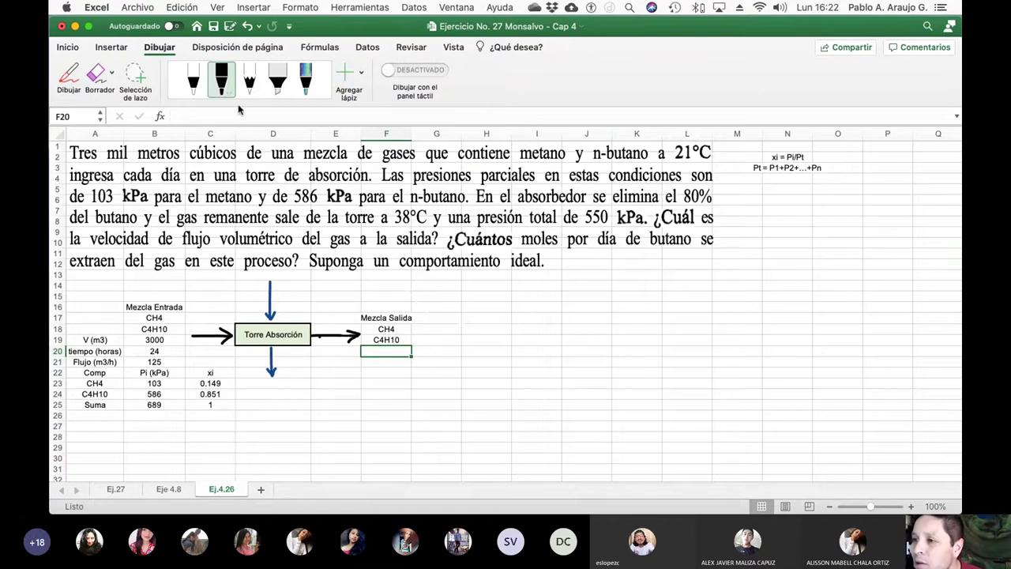
{"action": "left_click_drag", "start_coordinate": [144, 227], "coordinate": [648, 229]}
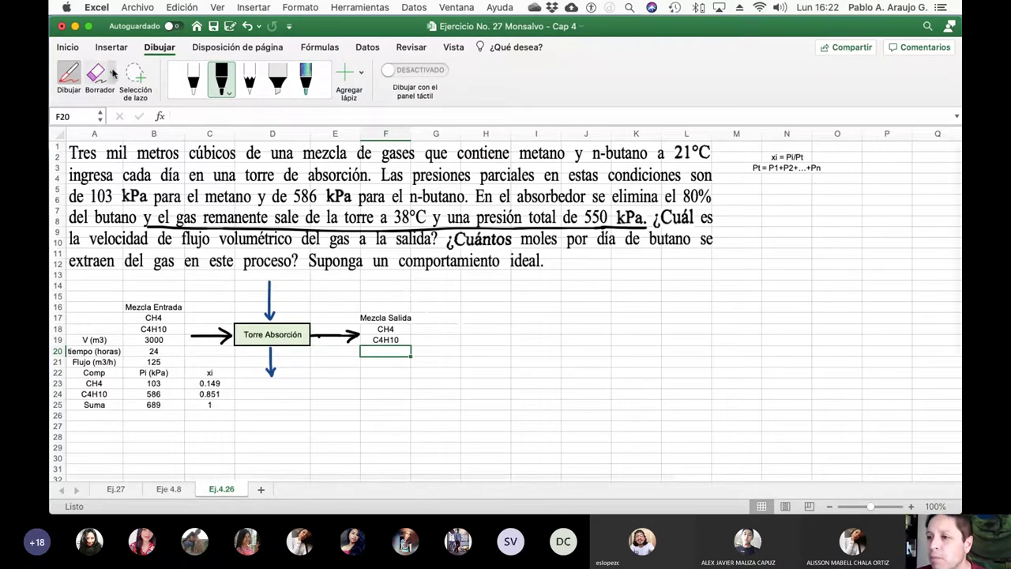
{"action": "key", "text": "Escape"}
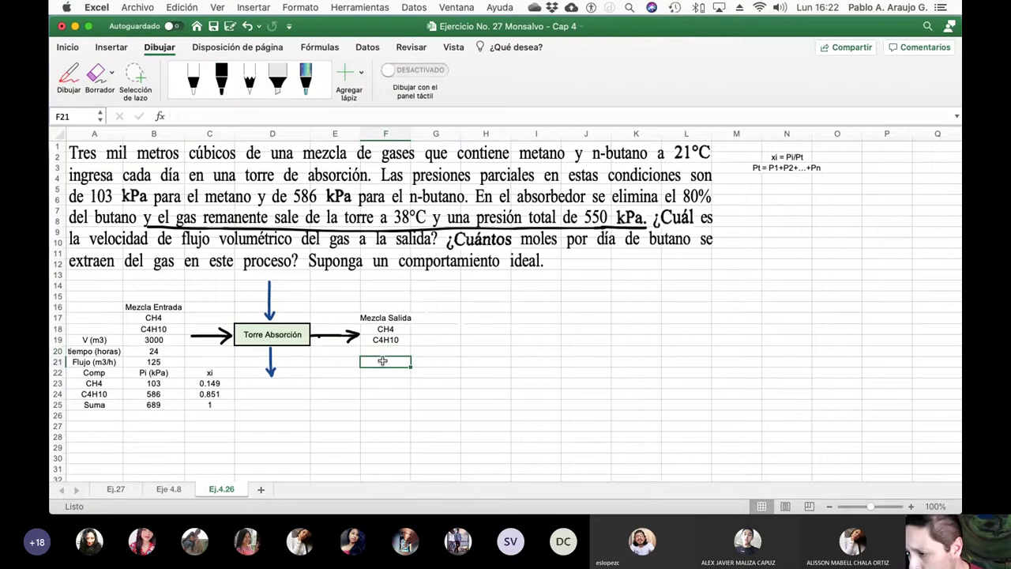
- Add the outlet temperature below the Mezcla Salida components, with the label t(ºC) in F20 and 38 in G20
{"action": "left_click", "coordinate": [379, 361]}
{"action": "left_click", "coordinate": [377, 351]}
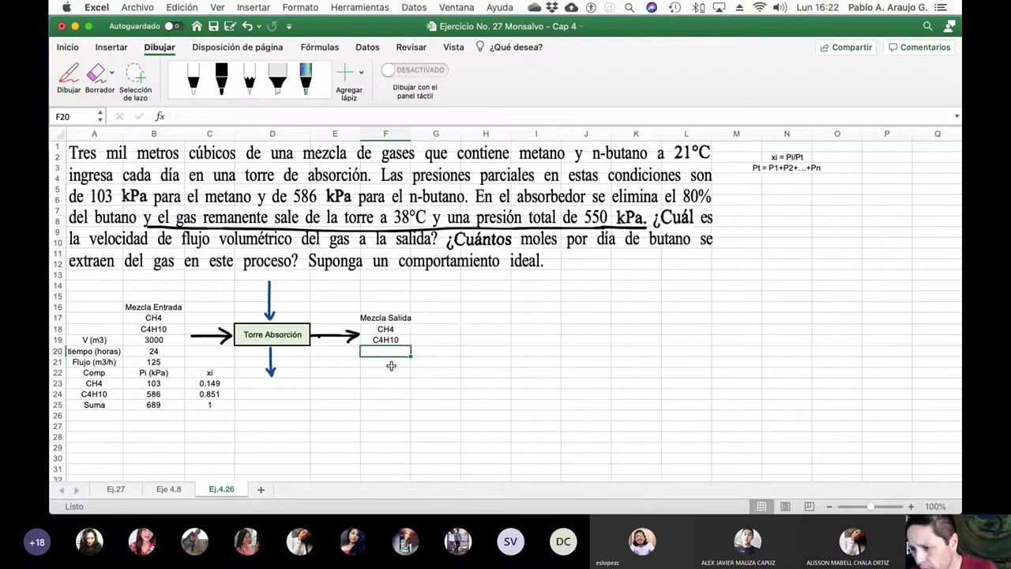
{"action": "type", "text": "t("}
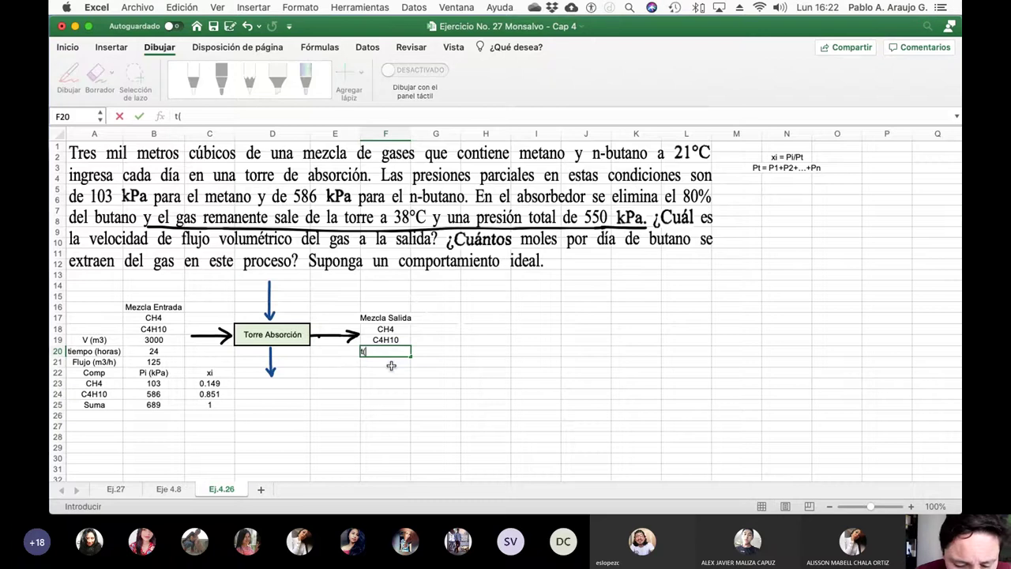
{"action": "type", "text": "ºC)"}
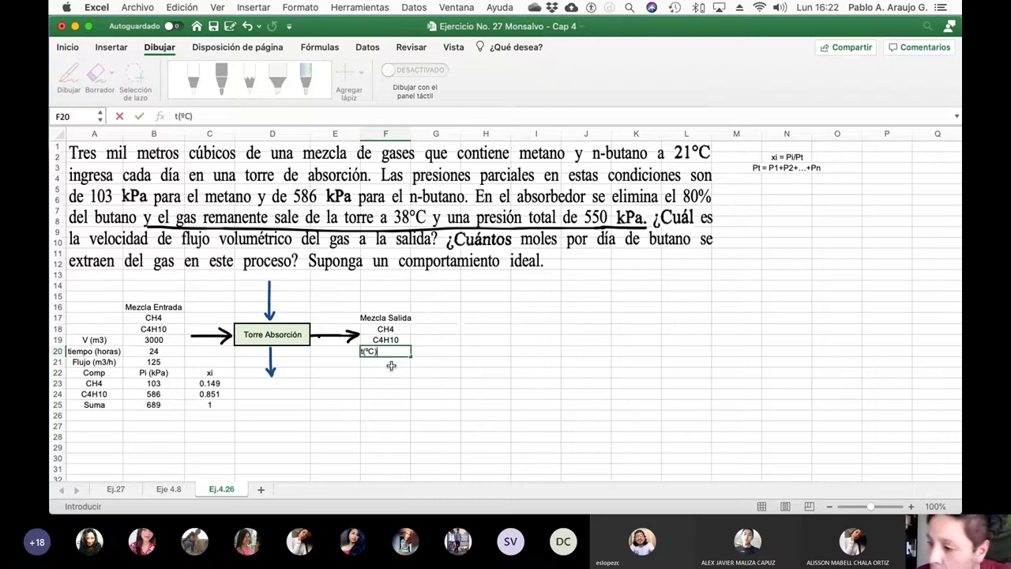
{"action": "key", "text": "Return"}
{"action": "key", "text": "Up"}
{"action": "key", "text": "Right"}
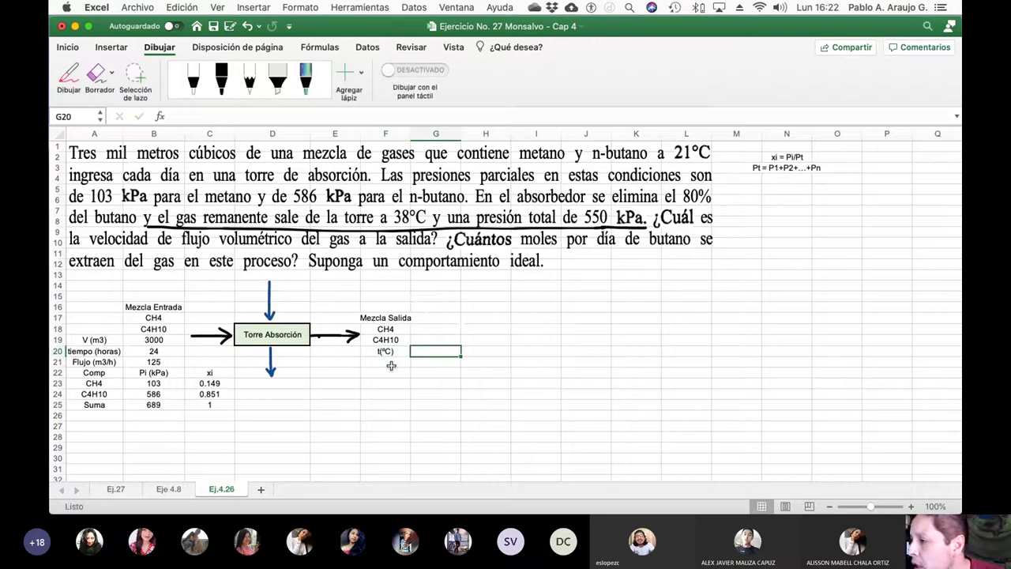
{"action": "type", "text": "38"}
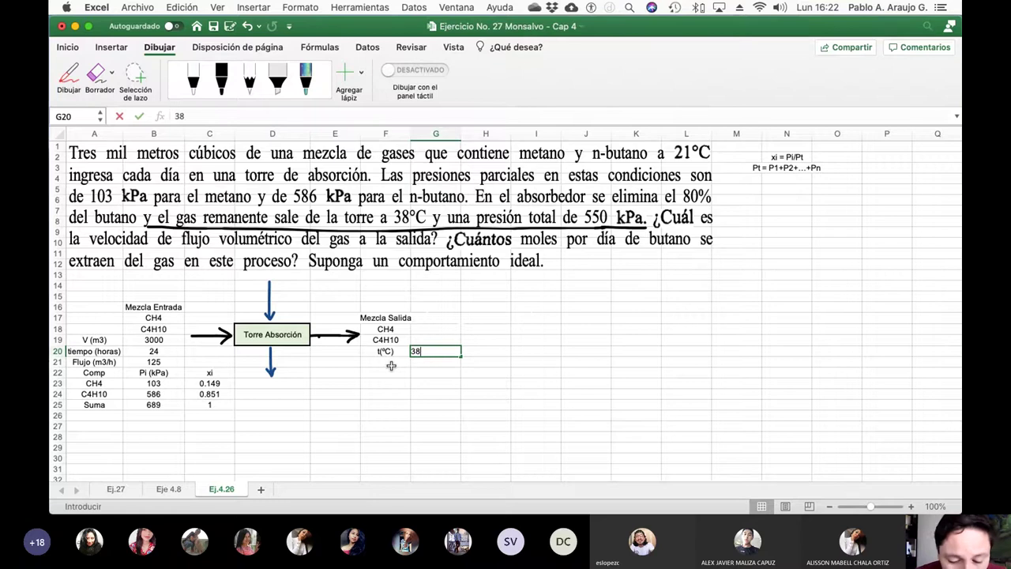
- Label the outlet total pressure as PTs (kPa) in F21
{"action": "left_click", "coordinate": [392, 366]}
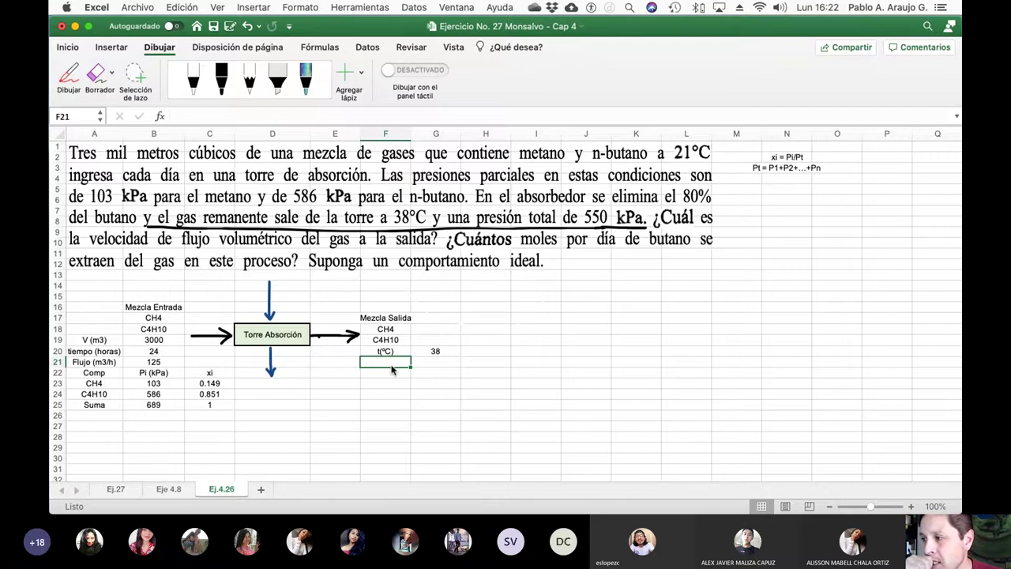
{"action": "type", "text": "P"}
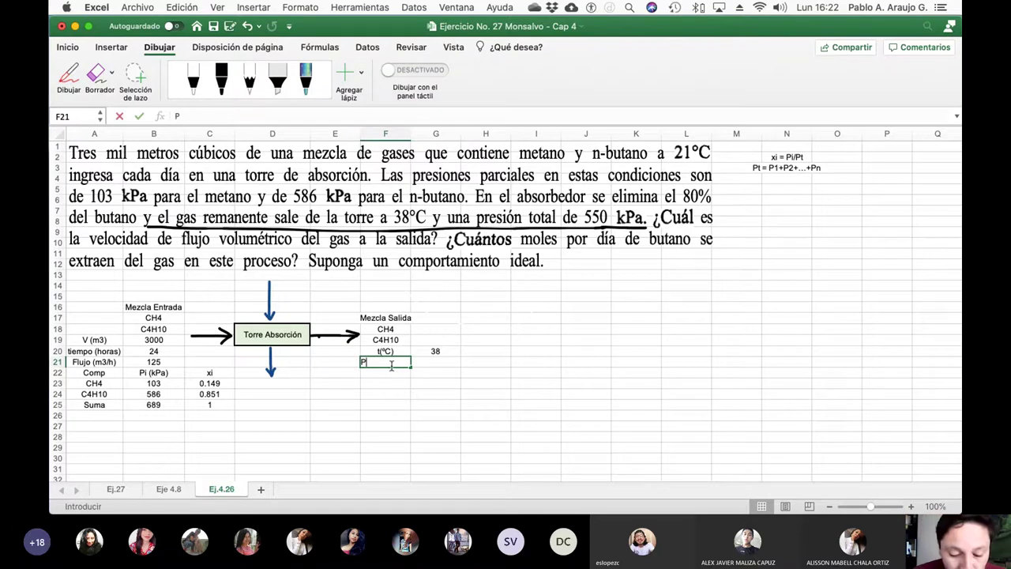
{"action": "type", "text": "ts (kpA"}
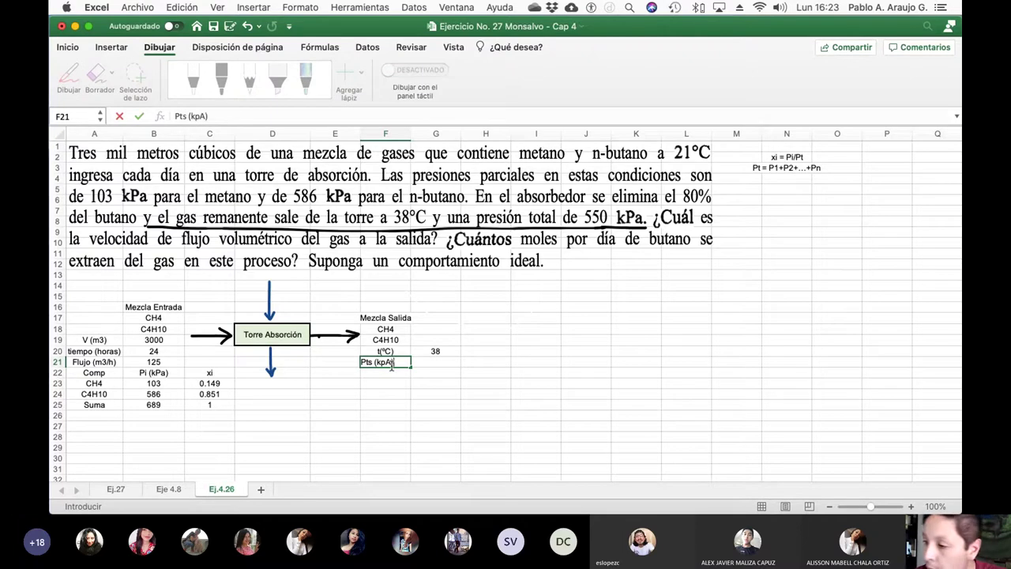
{"action": "key", "text": "Return"}
{"action": "left_click", "coordinate": [390, 364]}
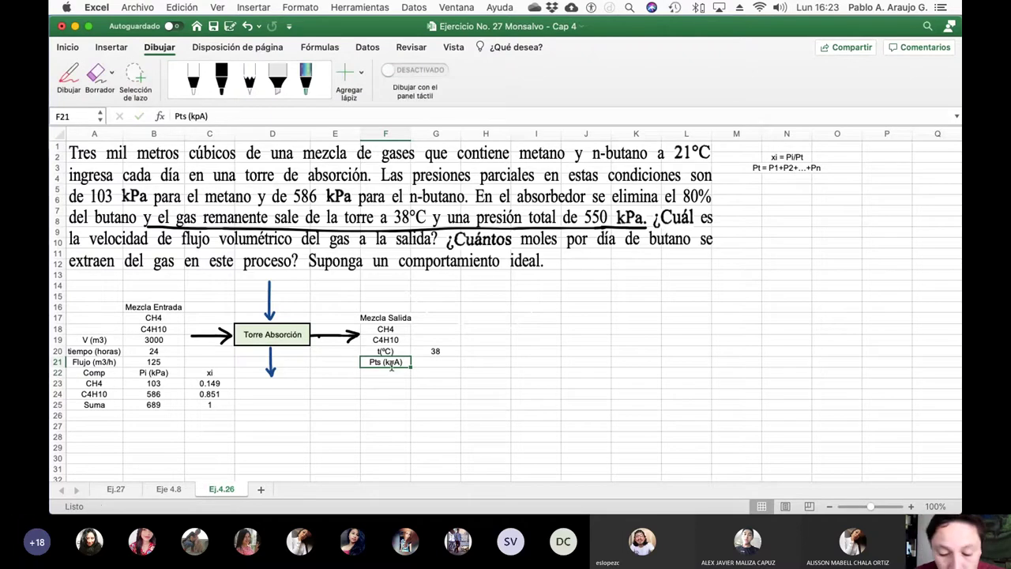
{"action": "type", "text": "P"}
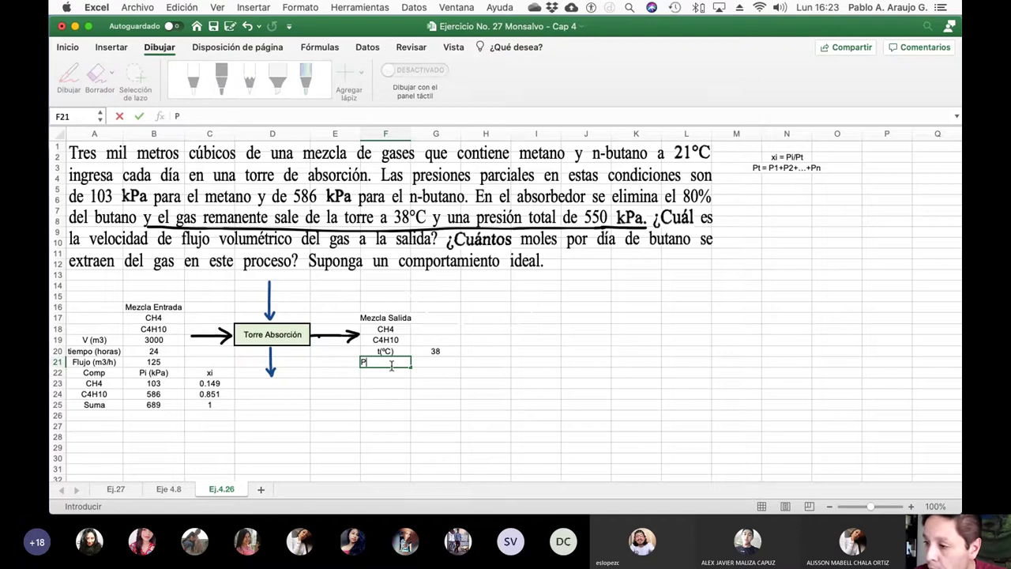
{"action": "type", "text": "Ts ("}
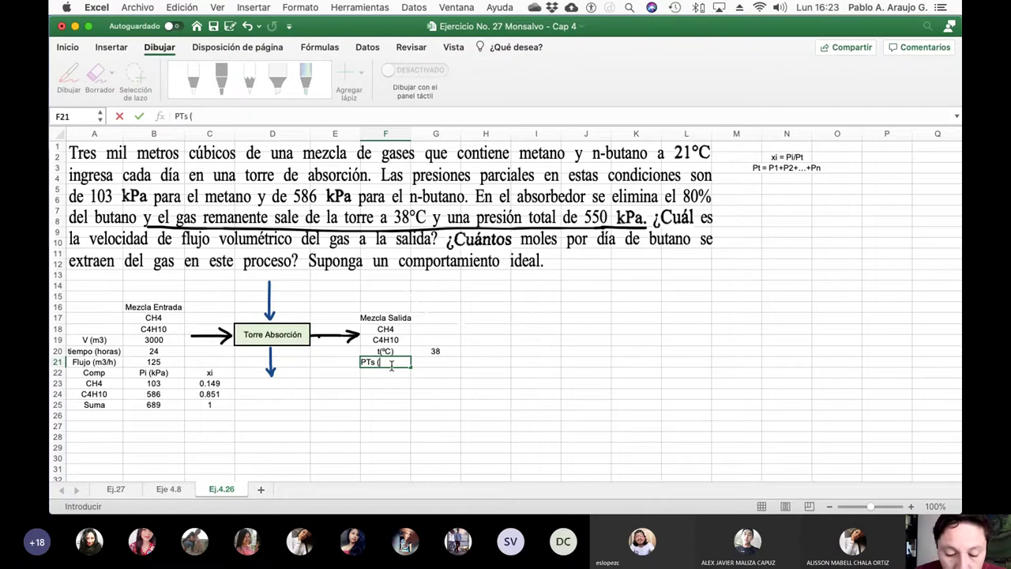
{"action": "type", "text": "pP"}
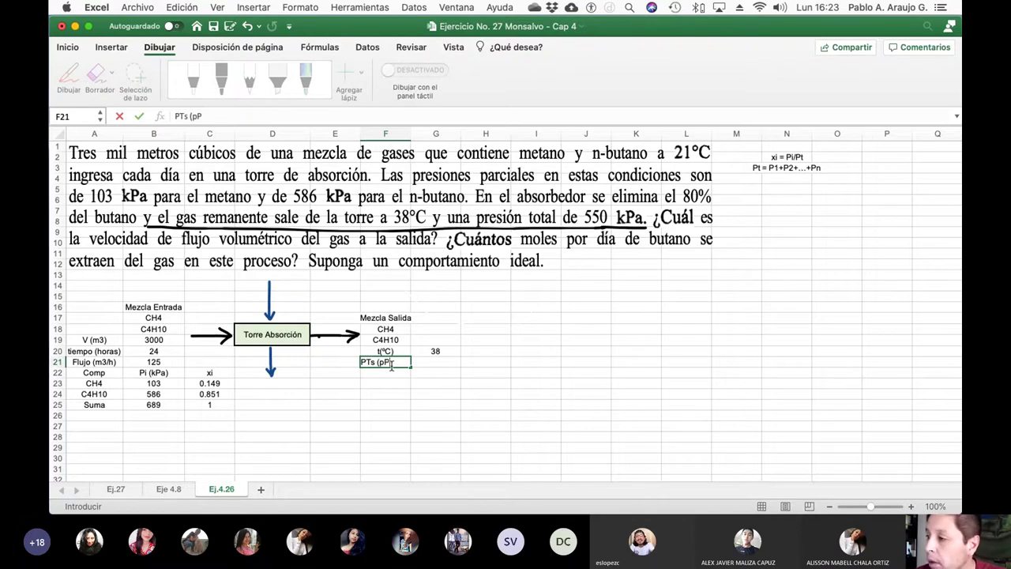
{"action": "key", "text": "BackSpace"}
{"action": "key", "text": "BackSpace"}
{"action": "type", "text": "kPa)"}
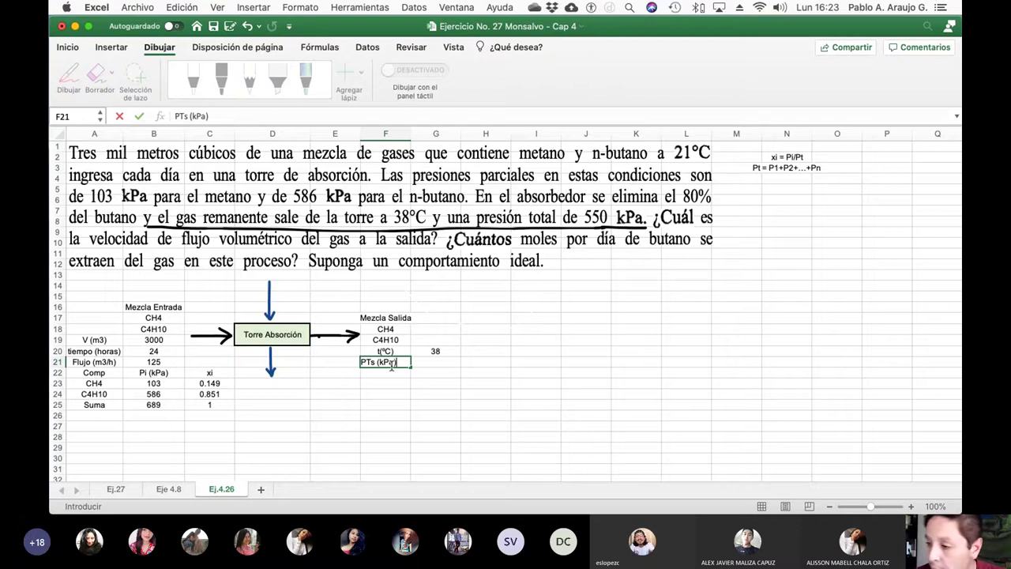
{"action": "key", "text": "Return"}
- Enter 550 in G21 as the outlet total pressure
{"action": "key", "text": "Up"}
{"action": "key", "text": "Right"}
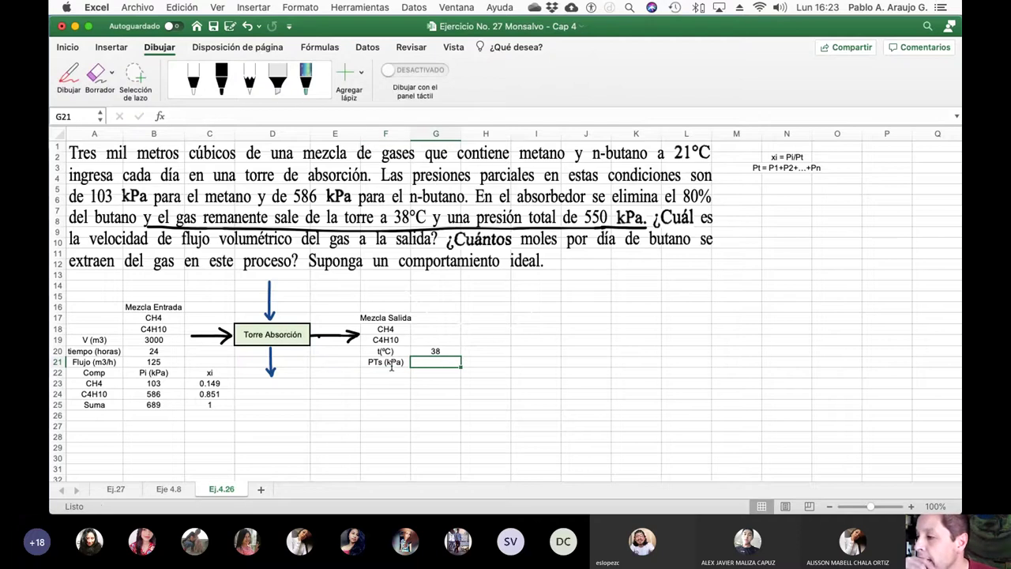
{"action": "type", "text": "500"}
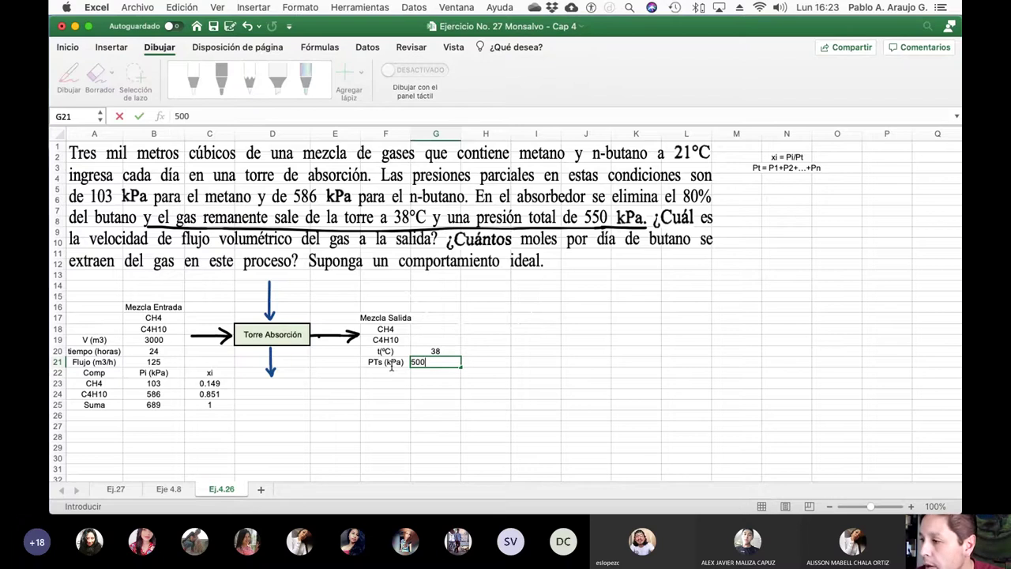
{"action": "key", "text": "BackSpace"}
{"action": "key", "text": "BackSpace"}
{"action": "type", "text": "50"}
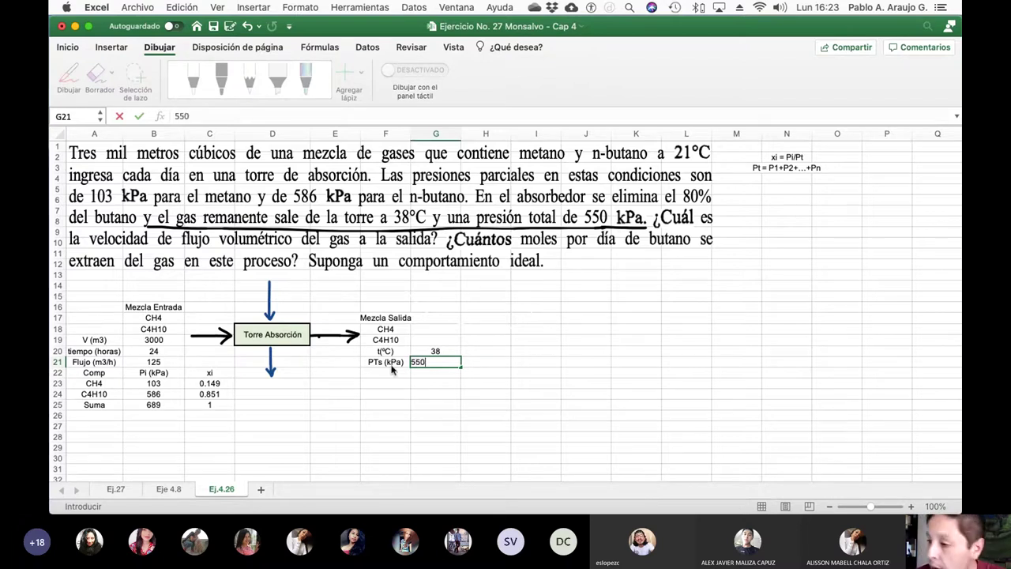
{"action": "key", "text": "Return"}
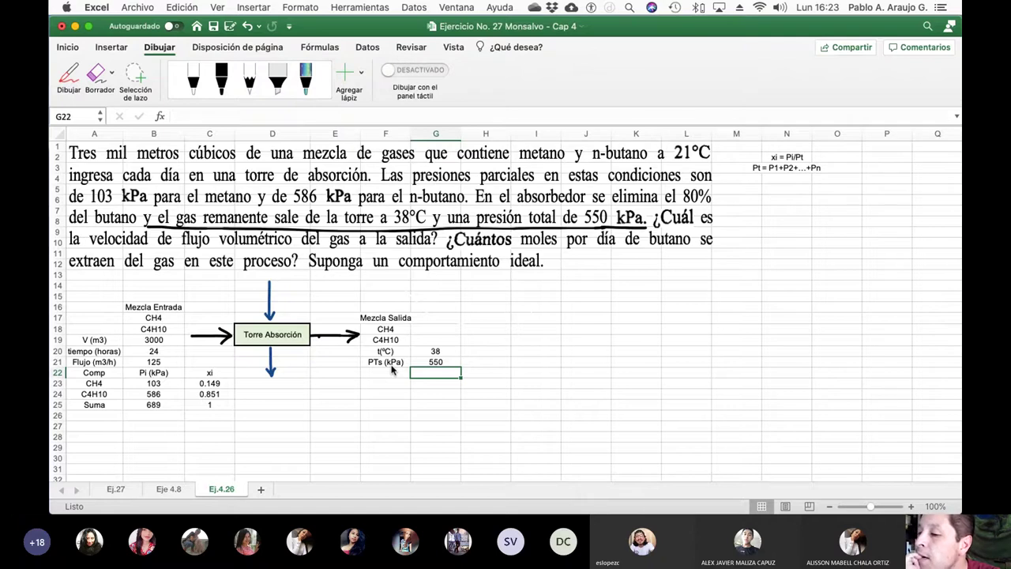
- Highlight the feed flow label and value in A21:B21 with a light green fill
{"action": "left_click", "coordinate": [95, 363]}
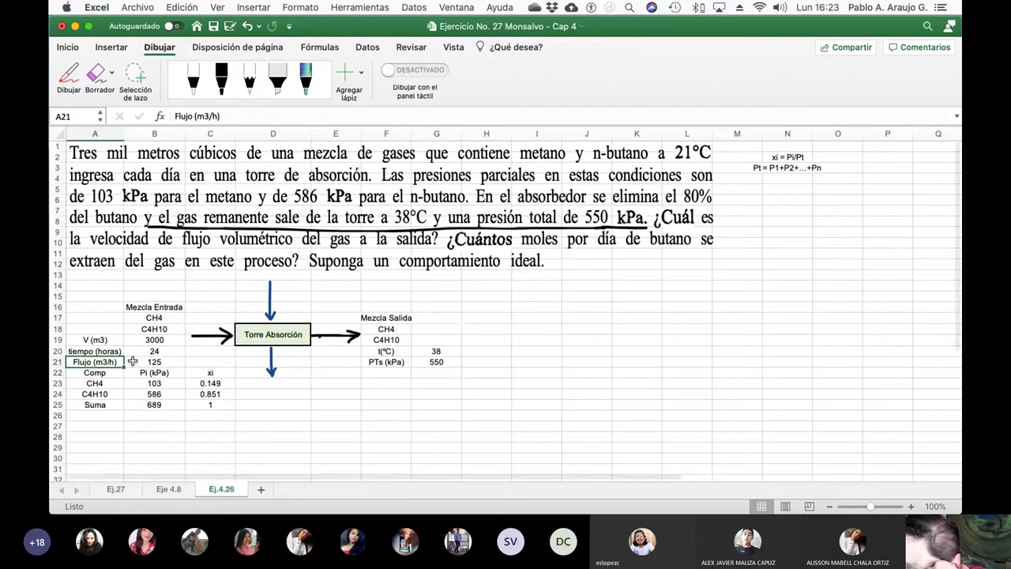
{"action": "left_click_drag", "start_coordinate": [117, 362], "coordinate": [143, 363]}
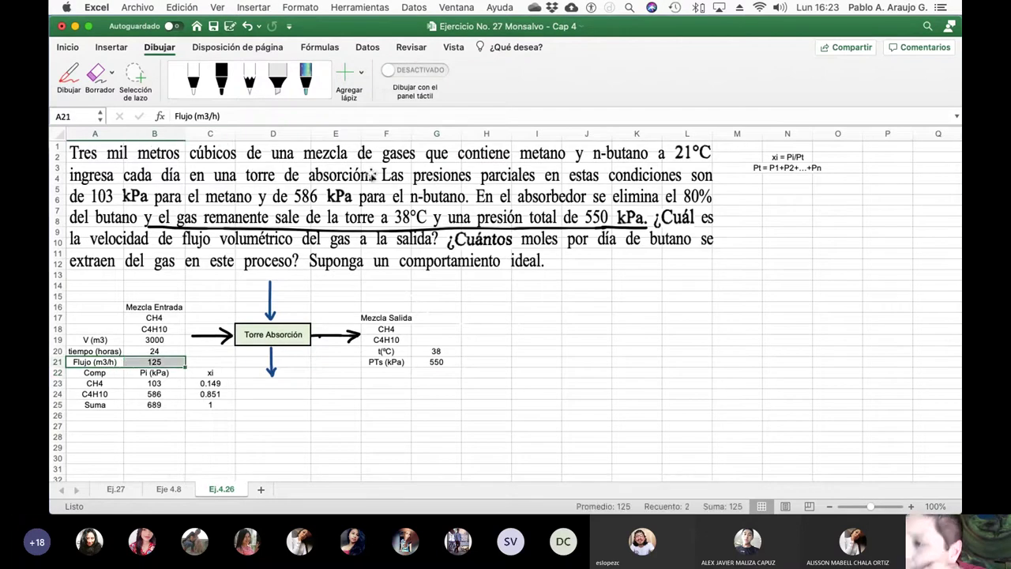
{"action": "left_click", "coordinate": [67, 47]}
{"action": "left_click", "coordinate": [250, 93]}
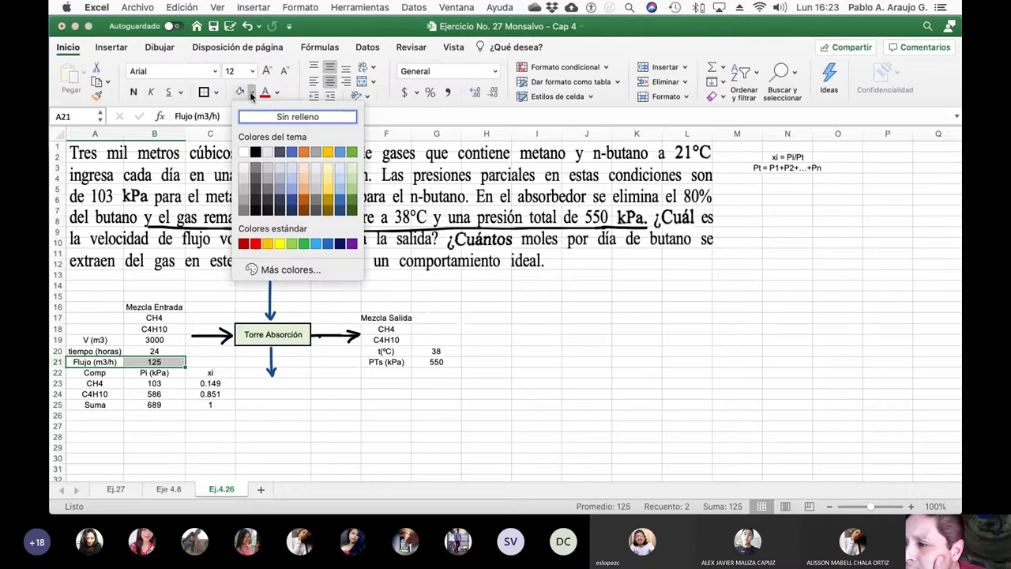
{"action": "left_click", "coordinate": [352, 168]}
{"action": "left_click", "coordinate": [251, 448]}
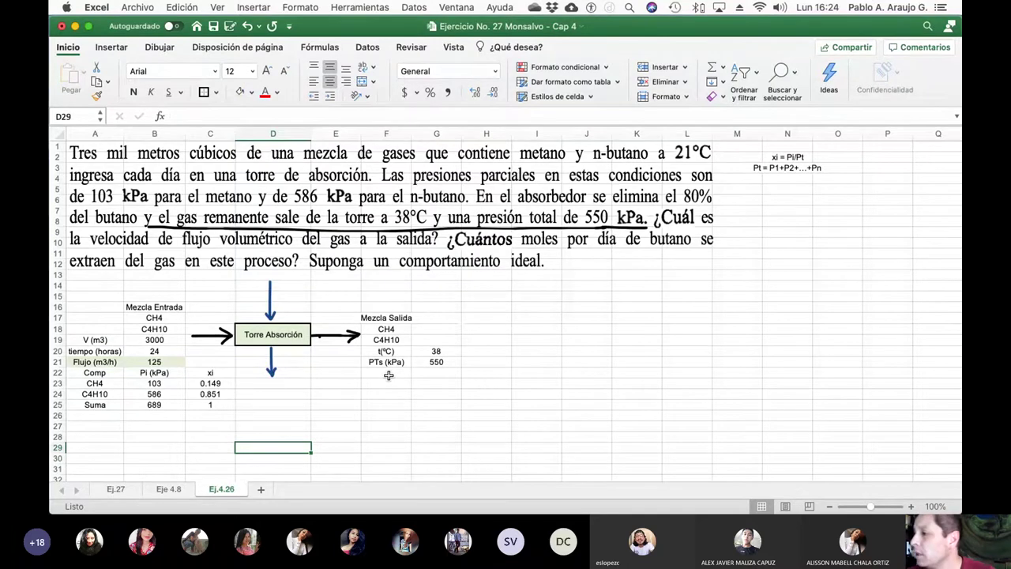
- Write the relation xVolumétrica = xmolar in N5, below the partial pressure formulas
{"action": "left_click", "coordinate": [773, 193]}
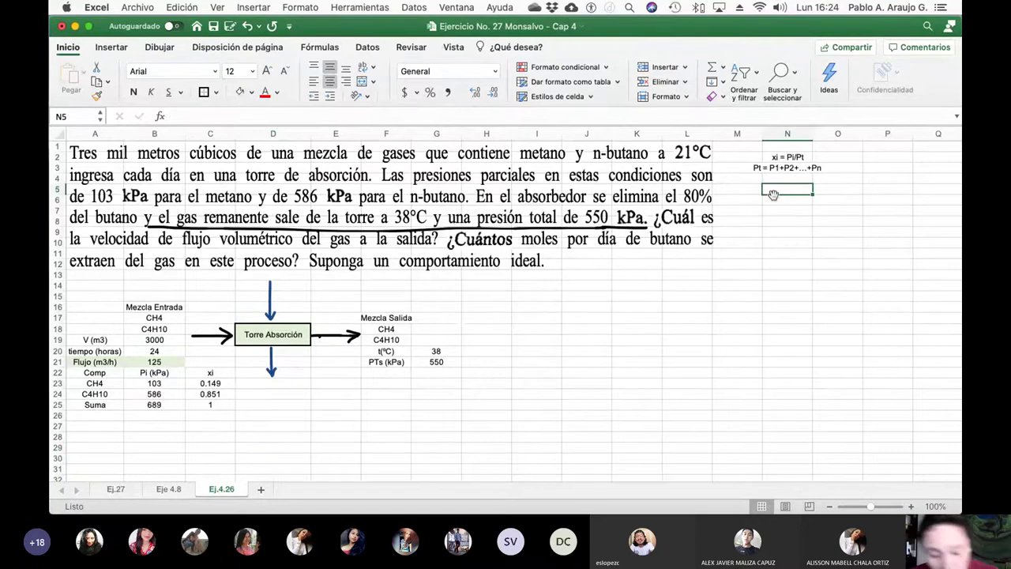
{"action": "type", "text": "xv"}
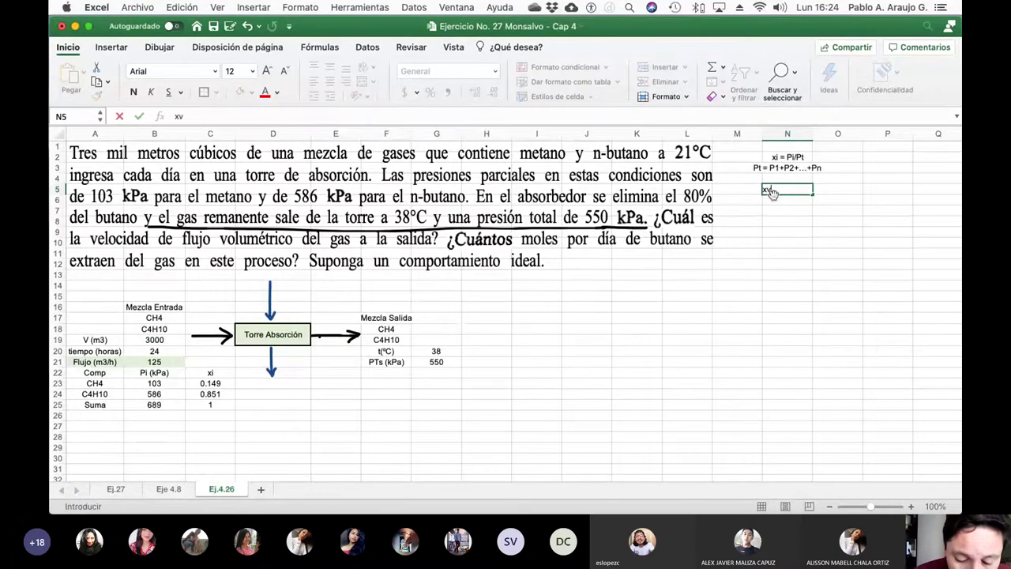
{"action": "type", "text": "0 x"}
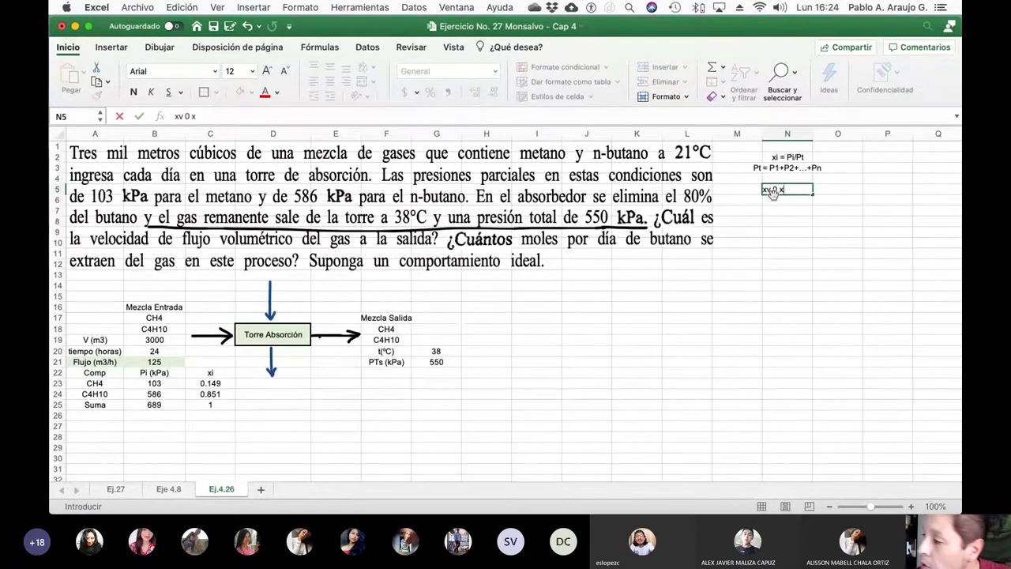
{"action": "key", "text": "BackSpace"}
{"action": "key", "text": "BackSpace"}
{"action": "key", "text": "BackSpace"}
{"action": "key", "text": "BackSpace"}
{"action": "key", "text": "BackSpace"}
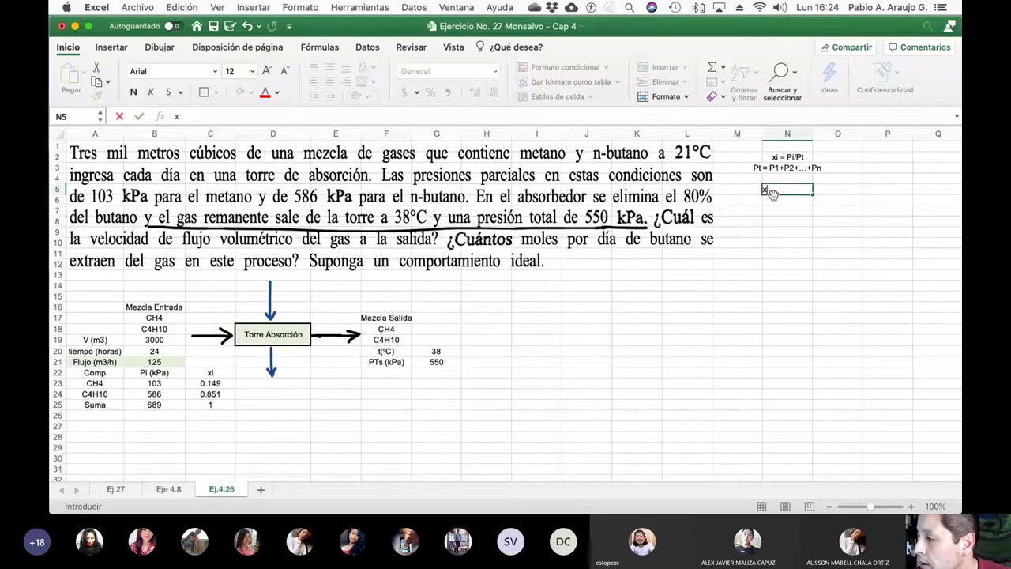
{"action": "type", "text": "xVol"}
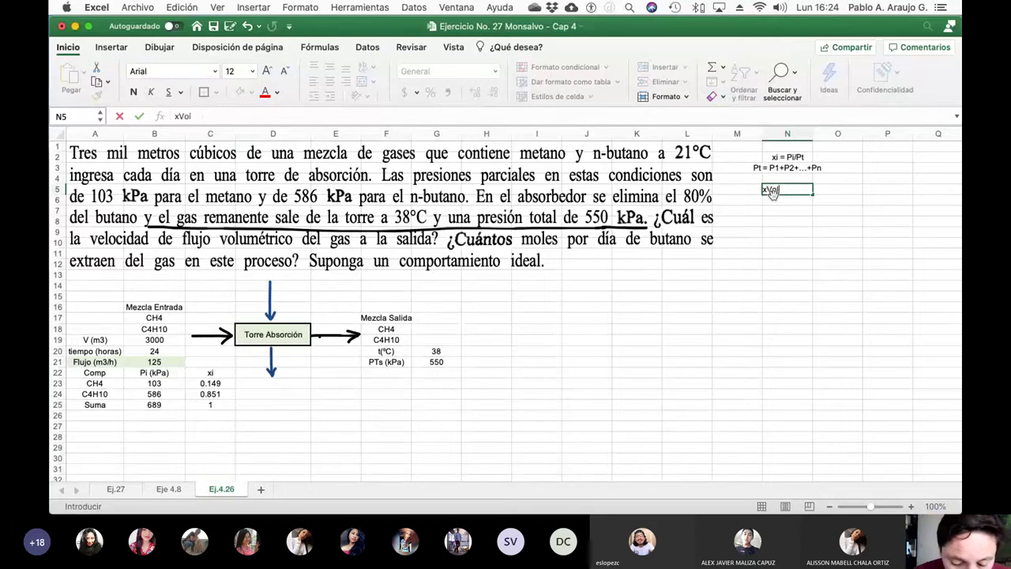
{"action": "type", "text": "umétrica = "}
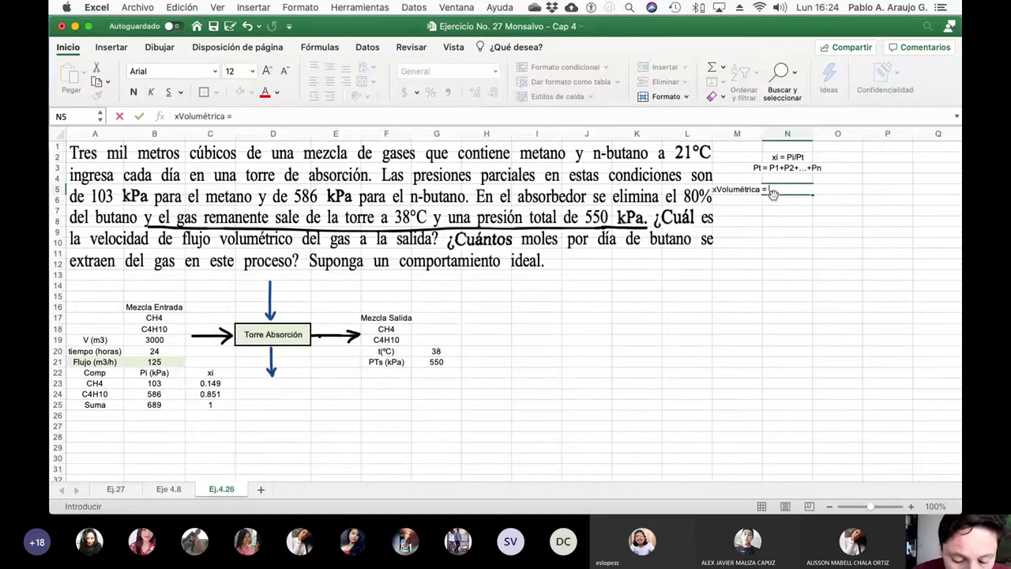
{"action": "type", "text": "xmolar"}
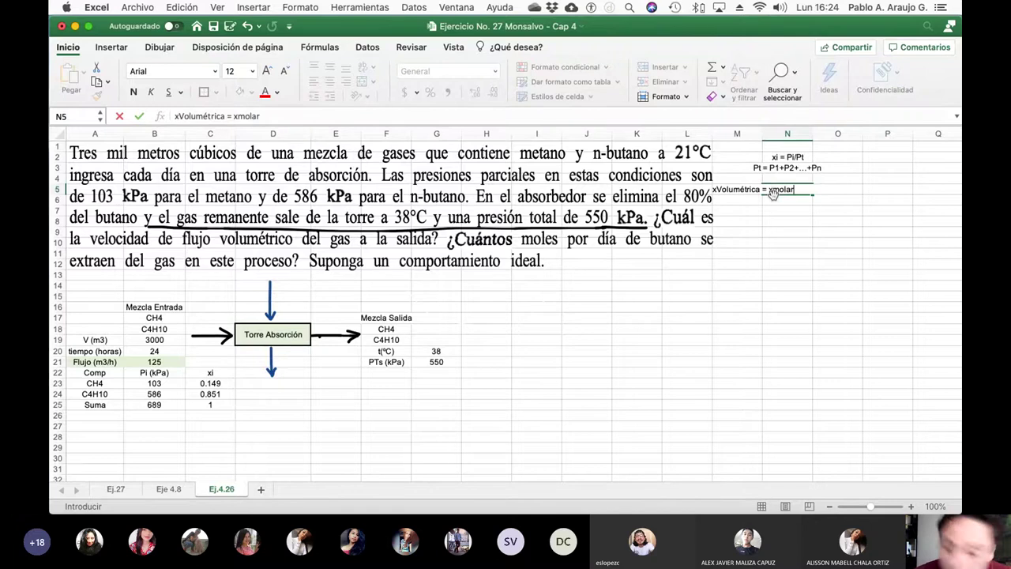
{"action": "key", "text": "Return"}
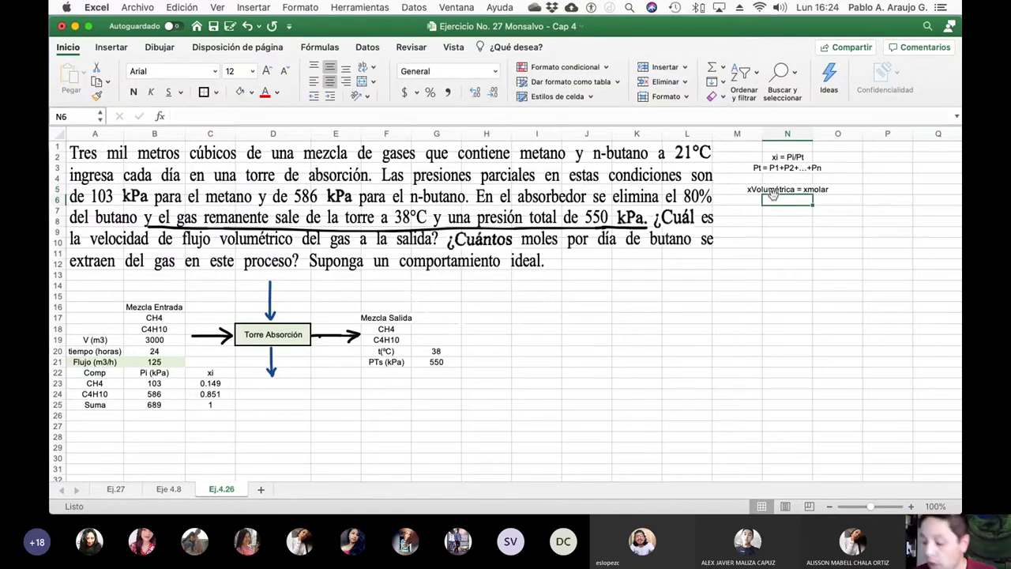
- Extend the relation in N5 to read xVolumétrica = xMolar = xPresiones, capitalizing the M in xMolar
{"action": "left_click", "coordinate": [772, 191]}
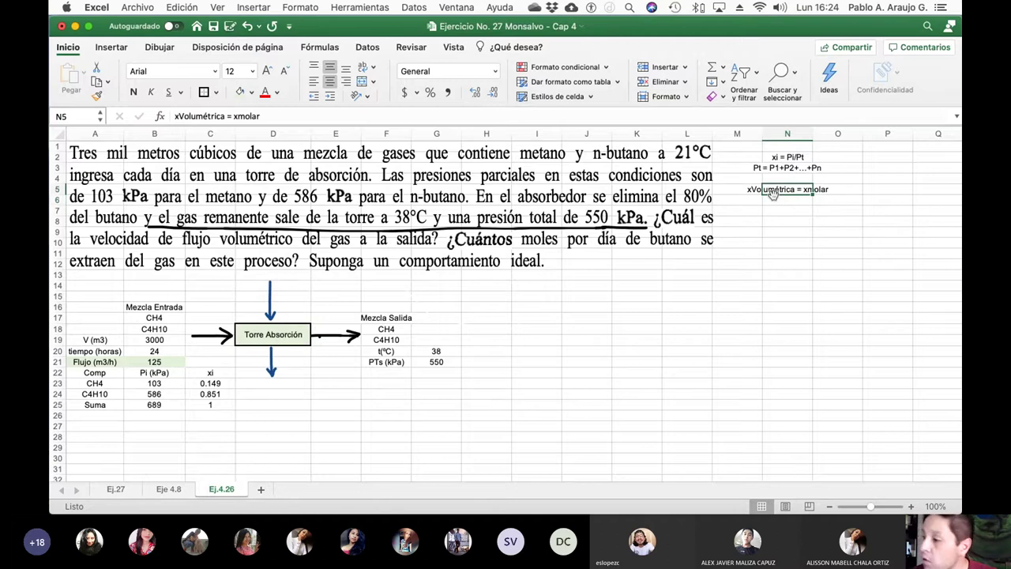
{"action": "left_click", "coordinate": [244, 116]}
{"action": "key", "text": "BackSpace"}
{"action": "type", "text": "M"}
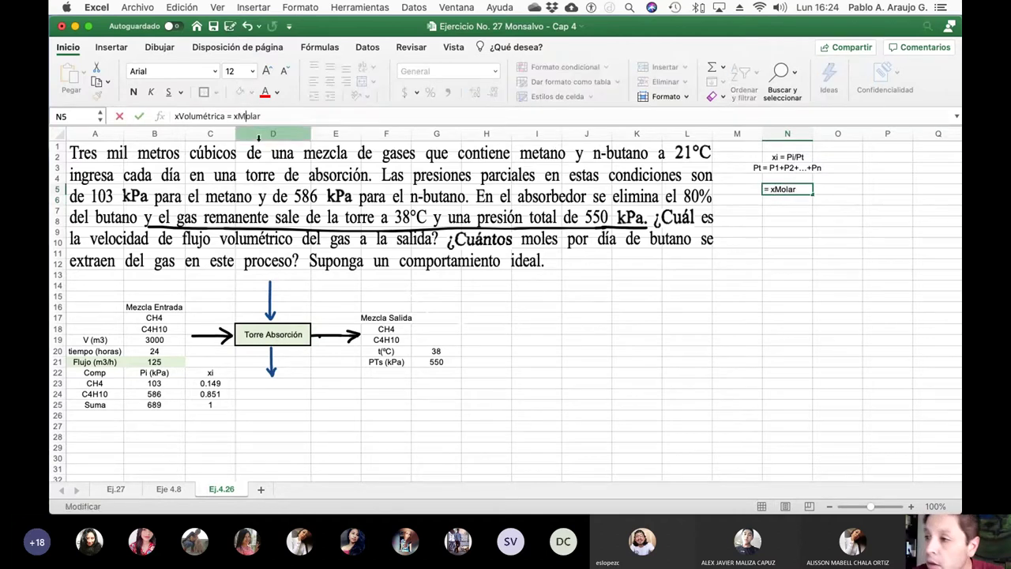
{"action": "key", "text": "Right"}
{"action": "key", "text": "Right"}
{"action": "key", "text": "Right"}
{"action": "key", "text": "Right"}
{"action": "type", "text": "= "}
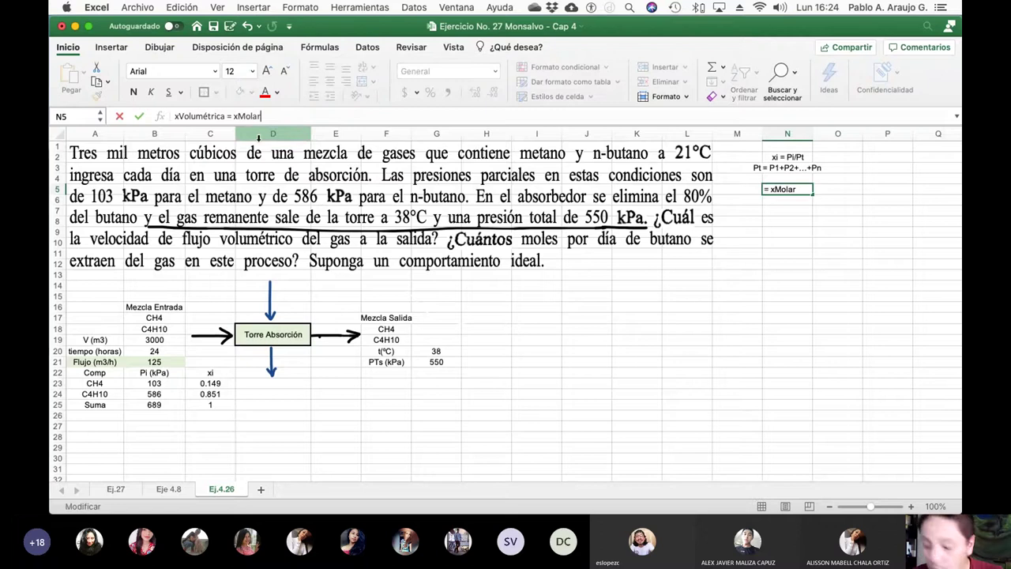
{"action": "type", "text": "xP"}
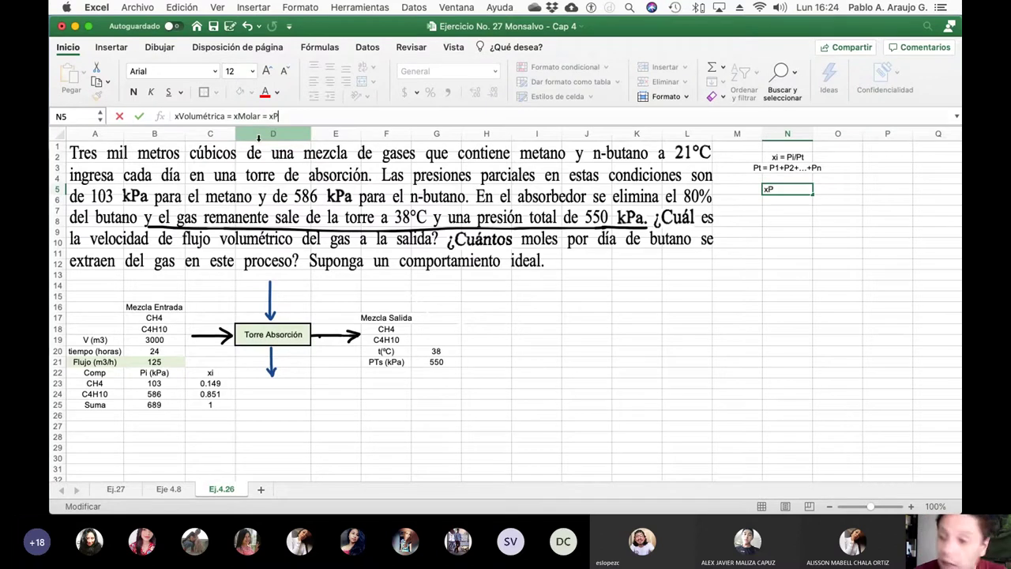
{"action": "type", "text": "resiones"}
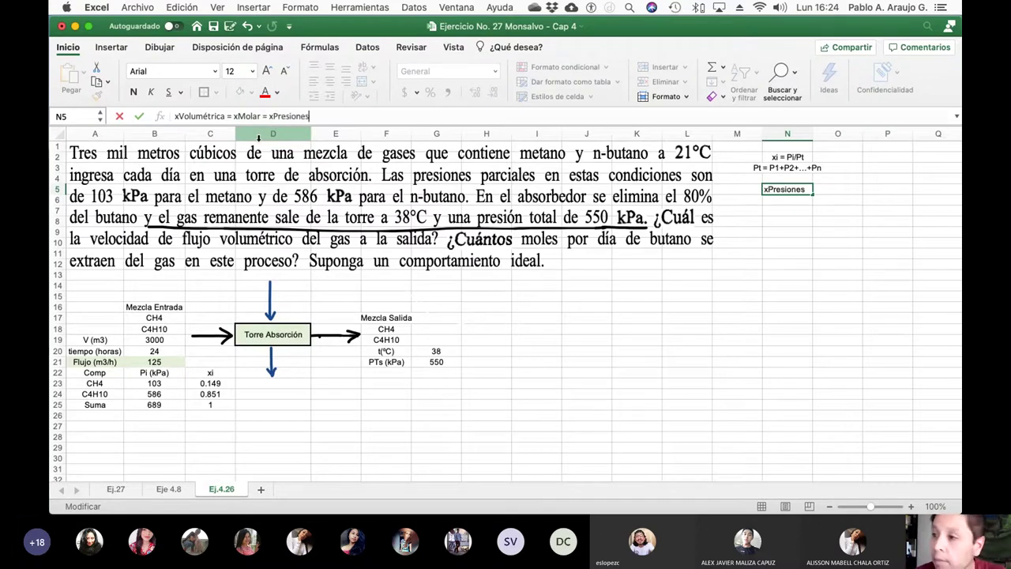
{"action": "key", "text": "Return"}
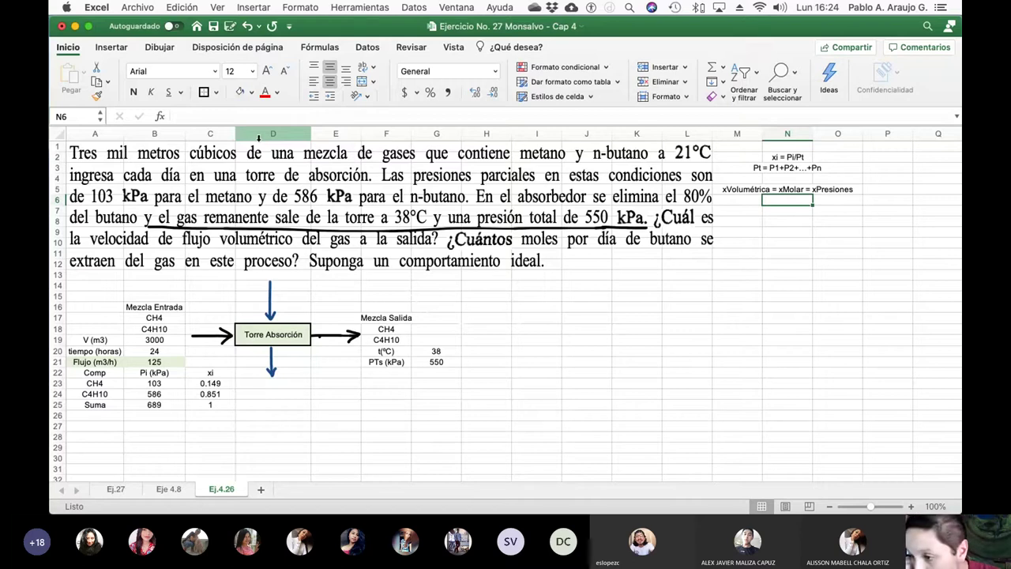
- Label the inlet temperature as tin(ºC) in A27 and enter 21 as its value in B27
{"action": "left_click", "coordinate": [172, 337]}
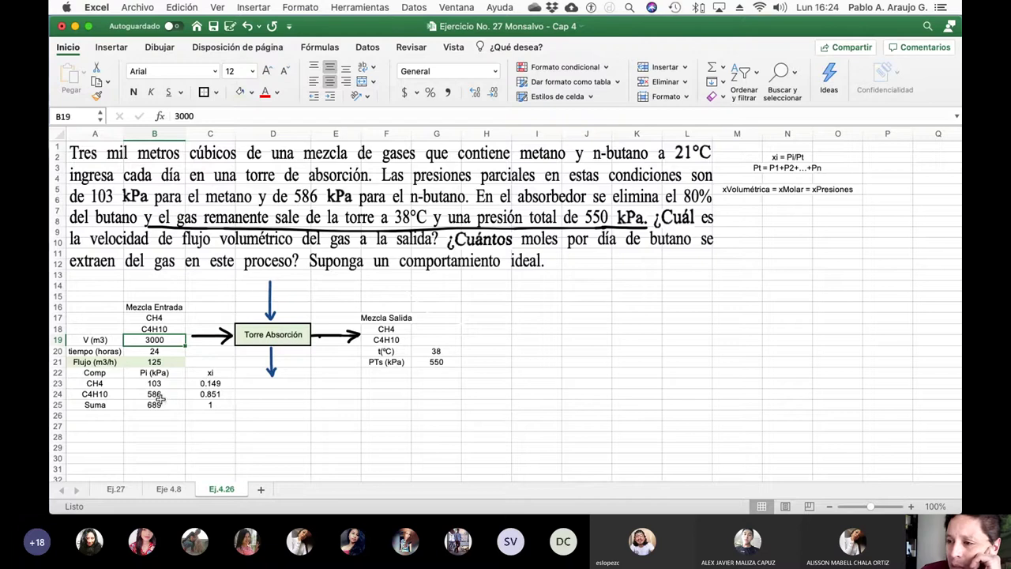
{"action": "left_click", "coordinate": [108, 430]}
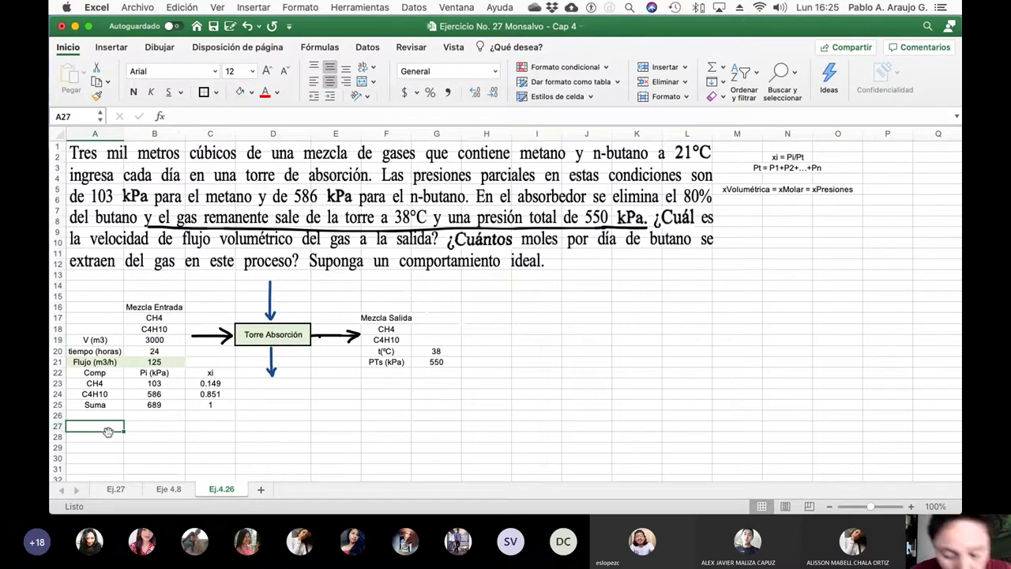
{"action": "type", "text": "tin("}
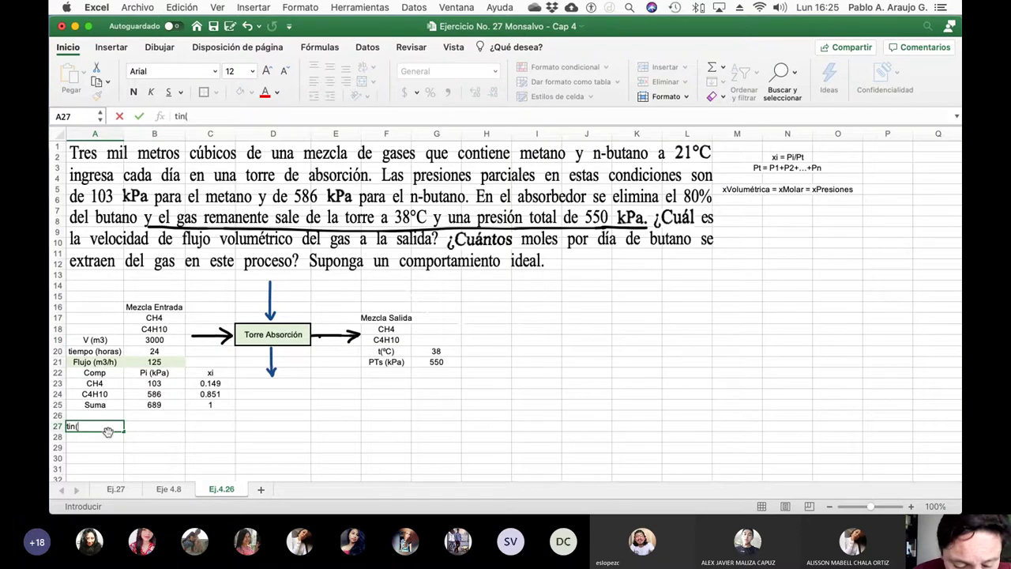
{"action": "type", "text": "°C)"}
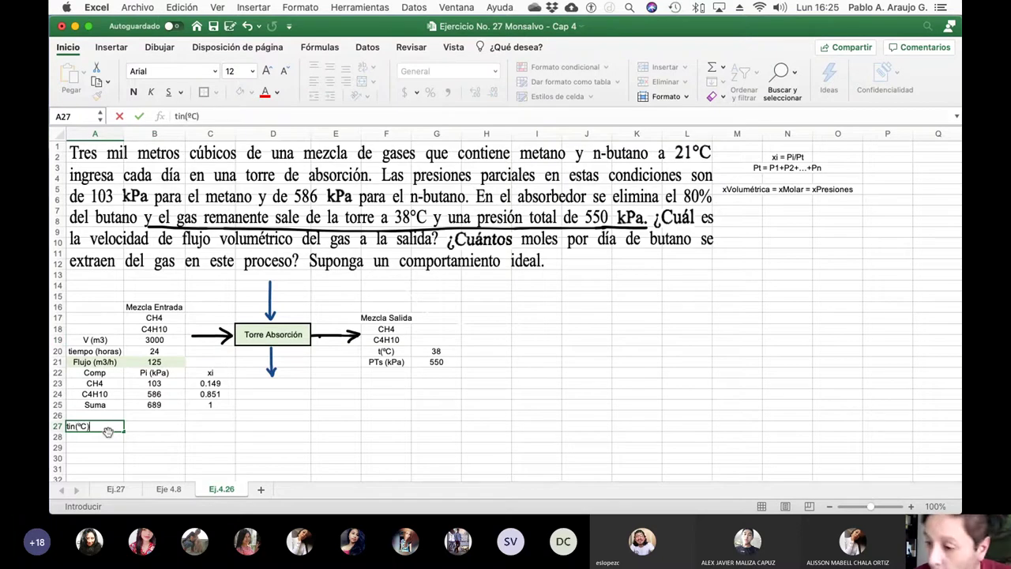
{"action": "key", "text": "Return"}
{"action": "key", "text": "Up"}
{"action": "key", "text": "Right"}
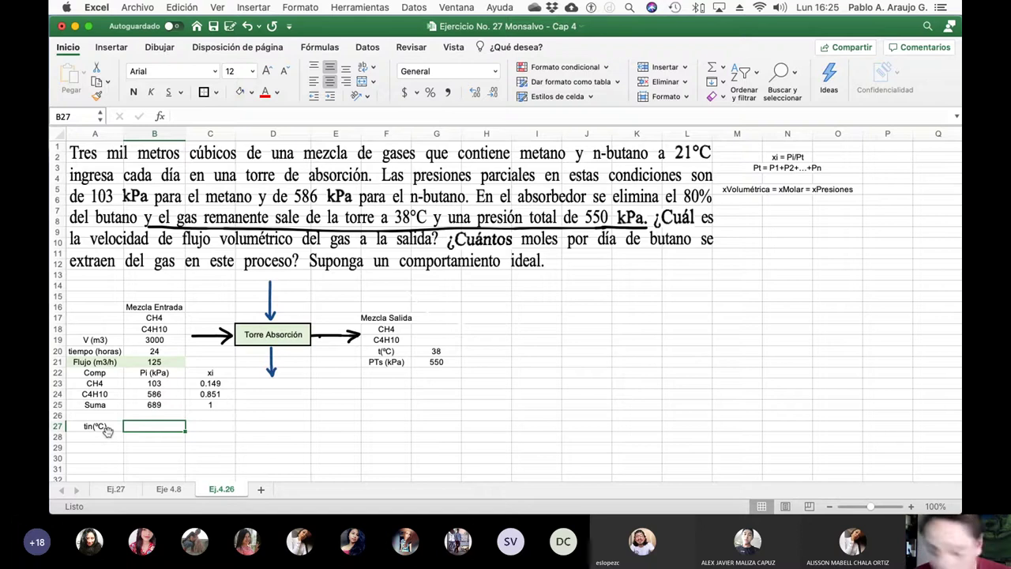
{"action": "type", "text": "21"}
{"action": "key", "text": "Return"}
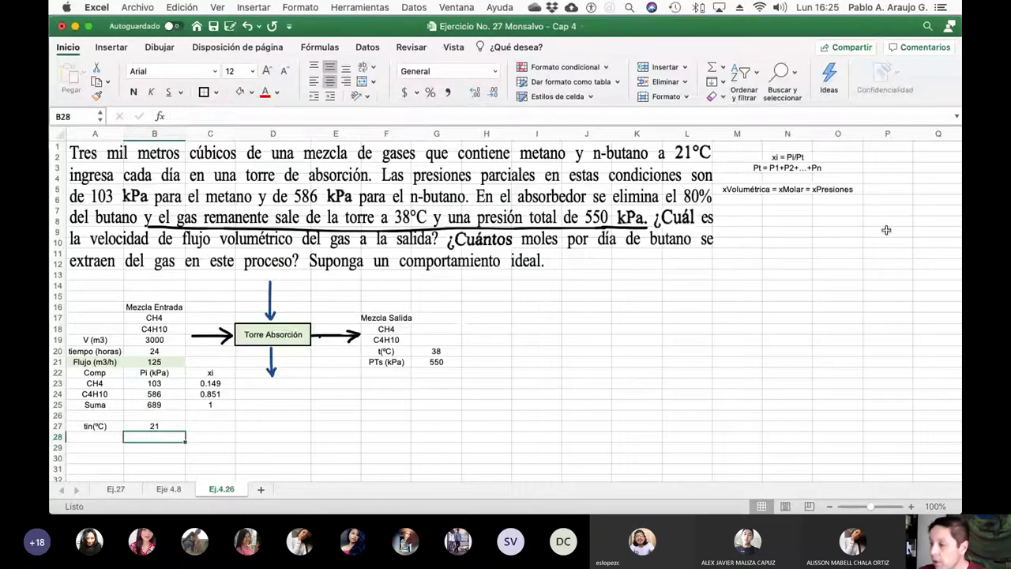
- Make the fraction equality relation across M5:O5 bold and highlight it with a light green fill
{"action": "left_click_drag", "start_coordinate": [742, 189], "coordinate": [837, 188]}
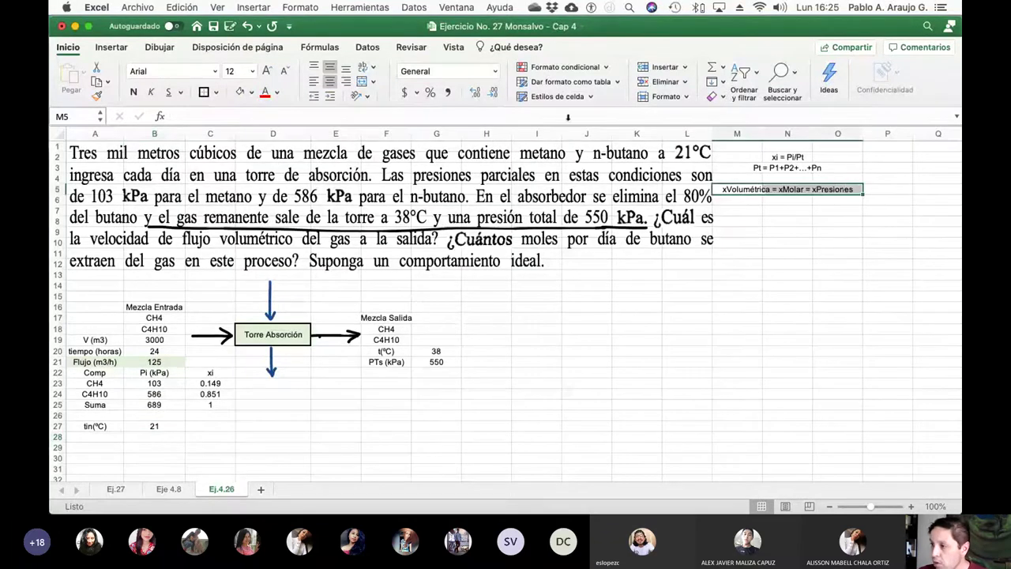
{"action": "left_click", "coordinate": [133, 92]}
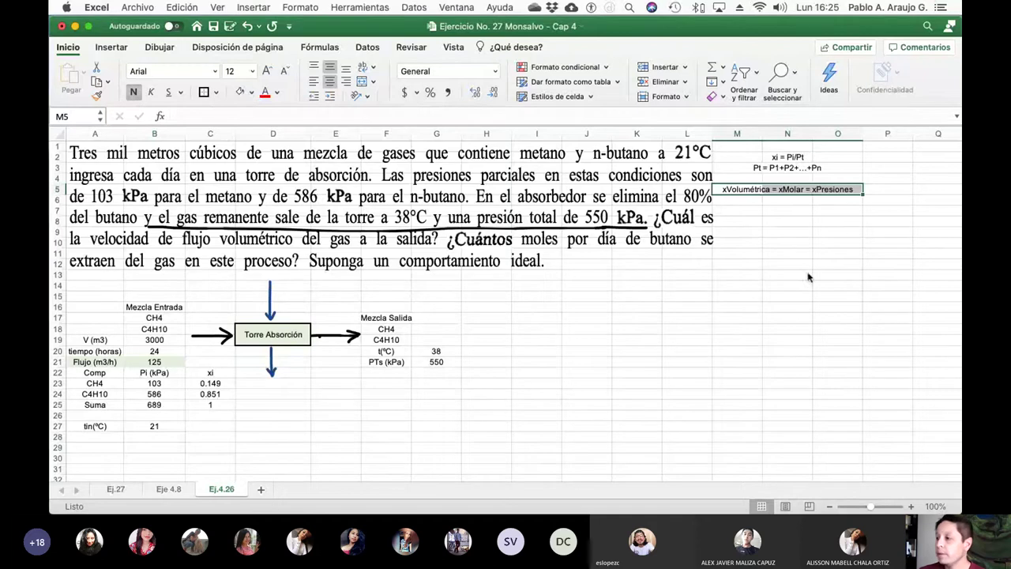
{"action": "left_click", "coordinate": [804, 233]}
{"action": "left_click_drag", "start_coordinate": [736, 190], "coordinate": [837, 190]}
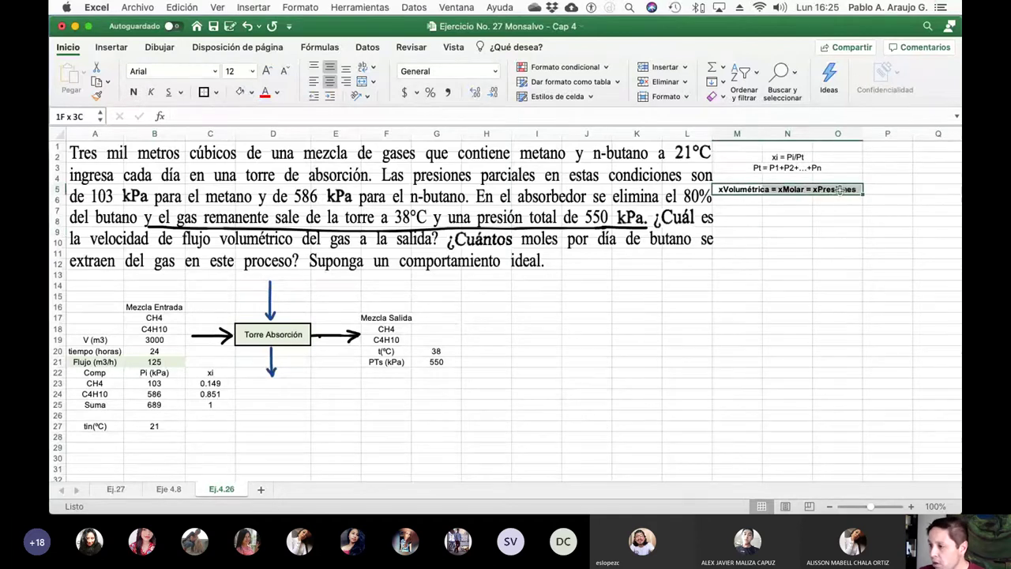
{"action": "left_click", "coordinate": [240, 93]}
{"action": "left_click", "coordinate": [822, 296]}
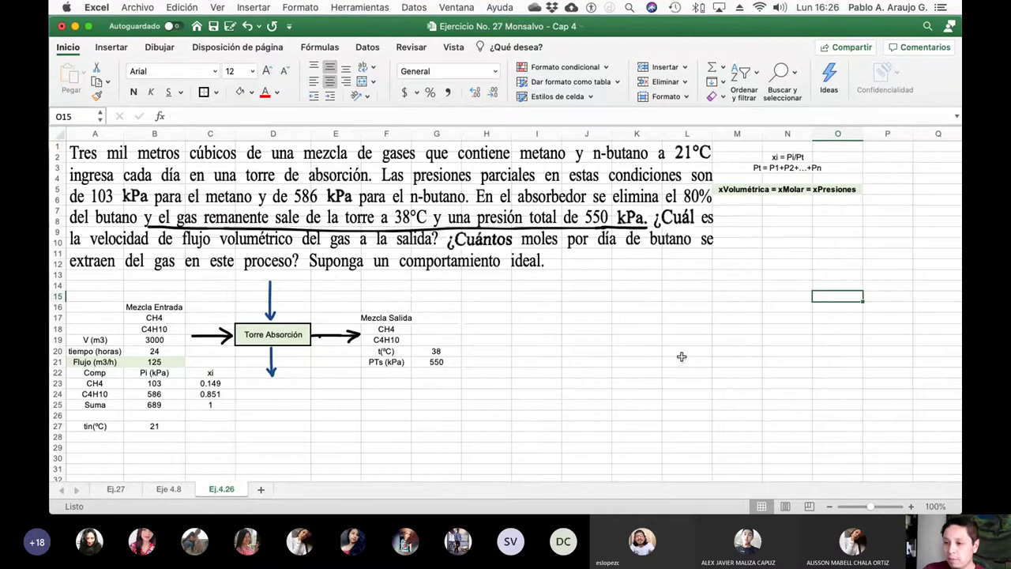
- Enter a column heading in D22, beside the xi heading of the inlet composition table
{"action": "left_click", "coordinate": [167, 340]}
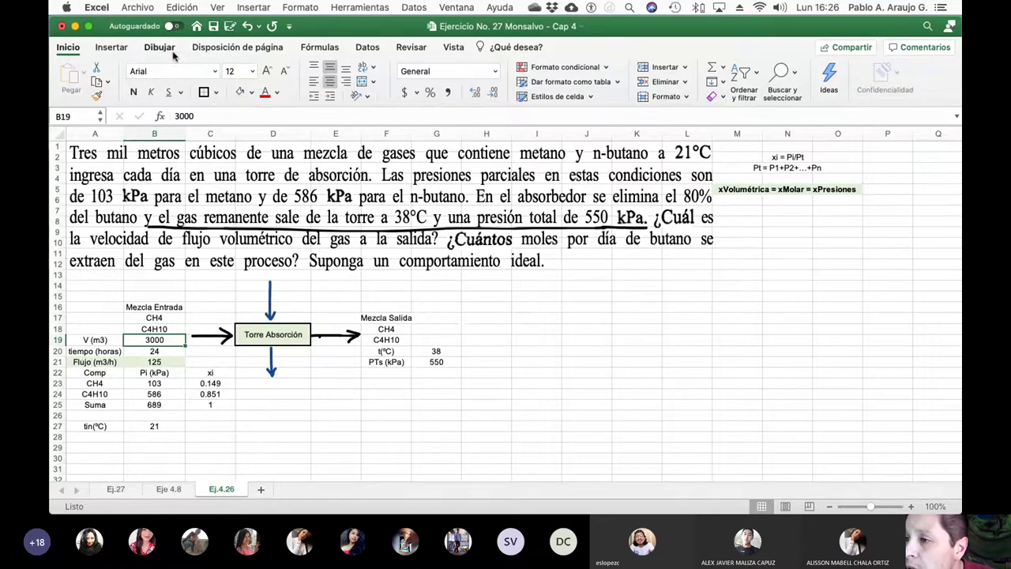
{"action": "left_click", "coordinate": [249, 372]}
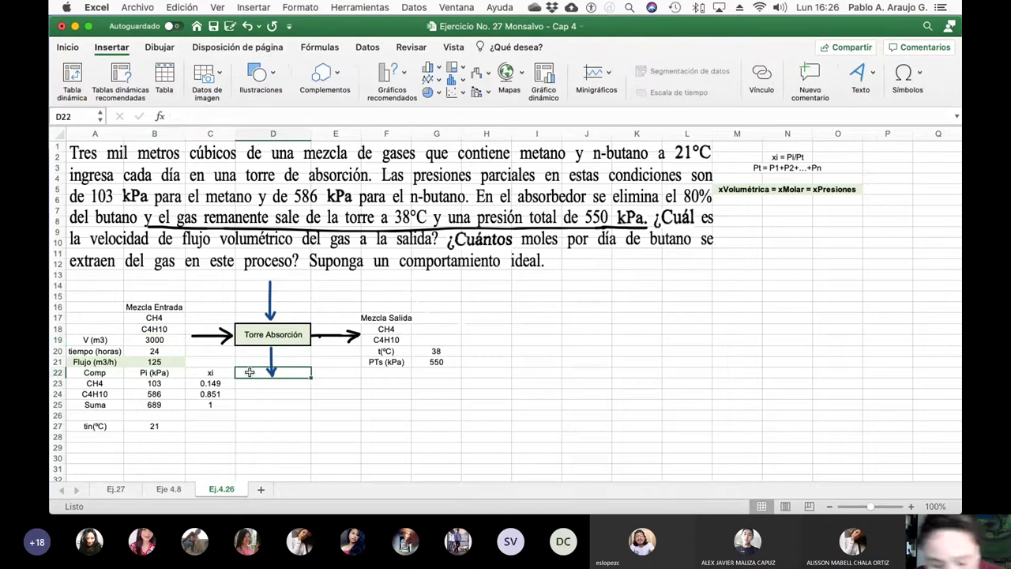
{"action": "double_click", "coordinate": [250, 372]}
{"action": "key", "text": "Return"}
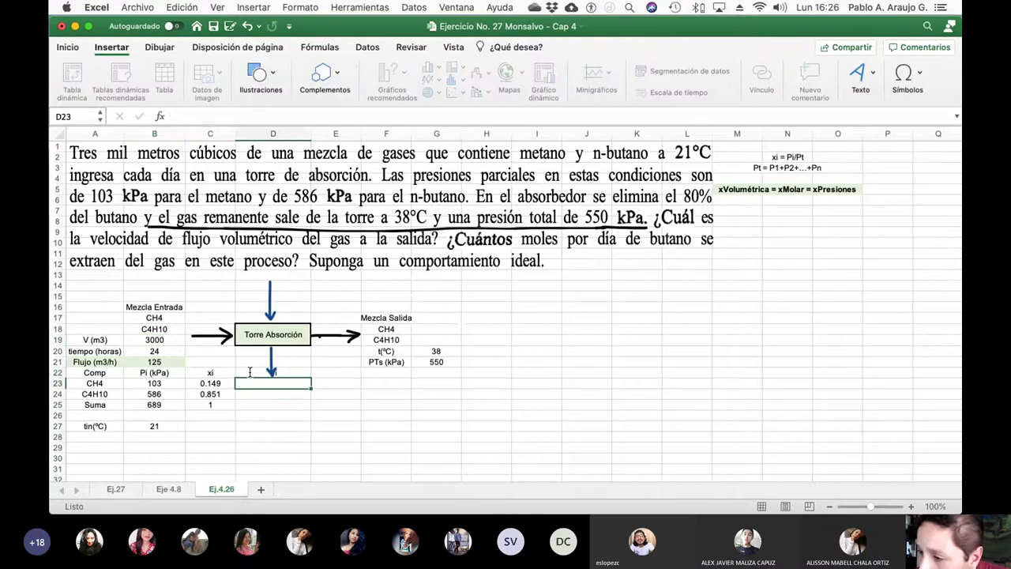
- Calculate the CH4 volume in D23 by multiplying the total volume by its fraction with =B19*C23
{"action": "type", "text": "="}
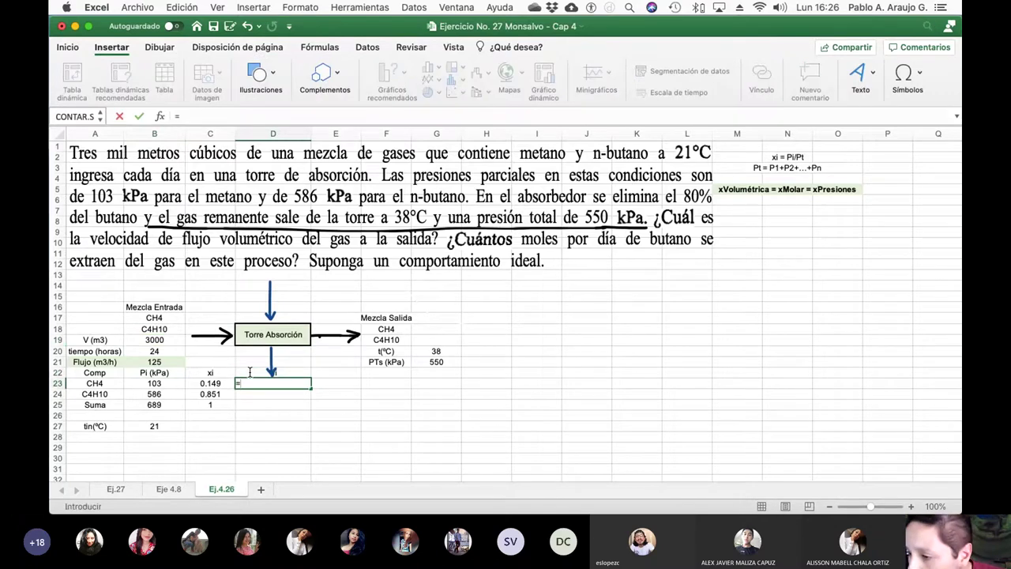
{"action": "left_click", "coordinate": [158, 340]}
{"action": "type", "text": "*"}
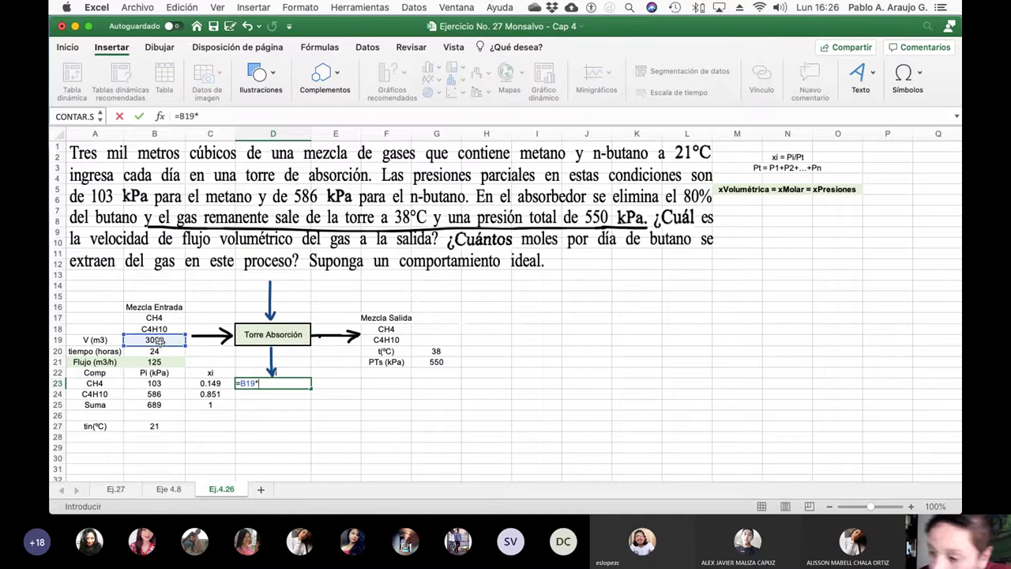
{"action": "left_click", "coordinate": [210, 382]}
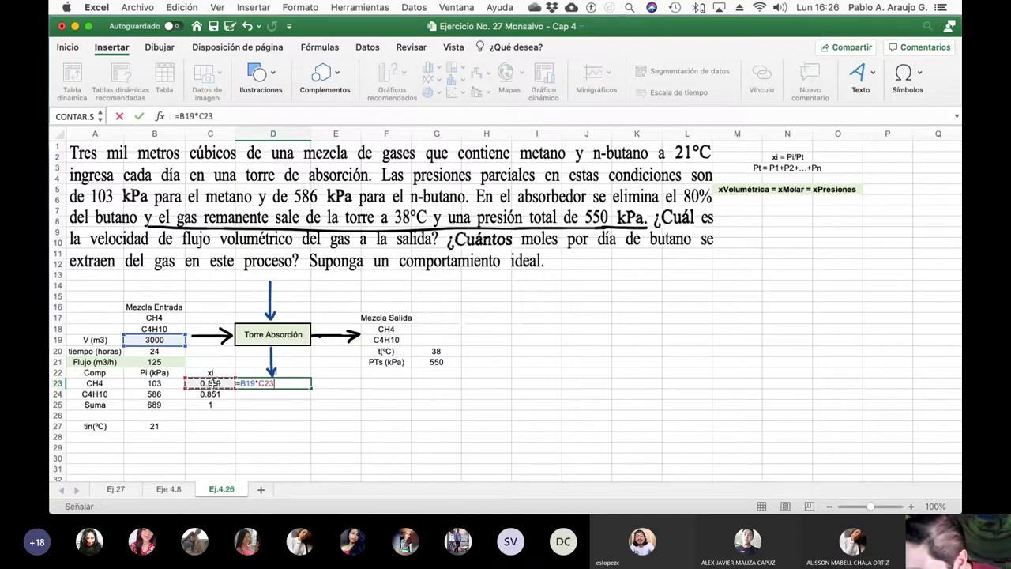
{"action": "key", "text": "Return"}
{"action": "key", "text": "Up"}
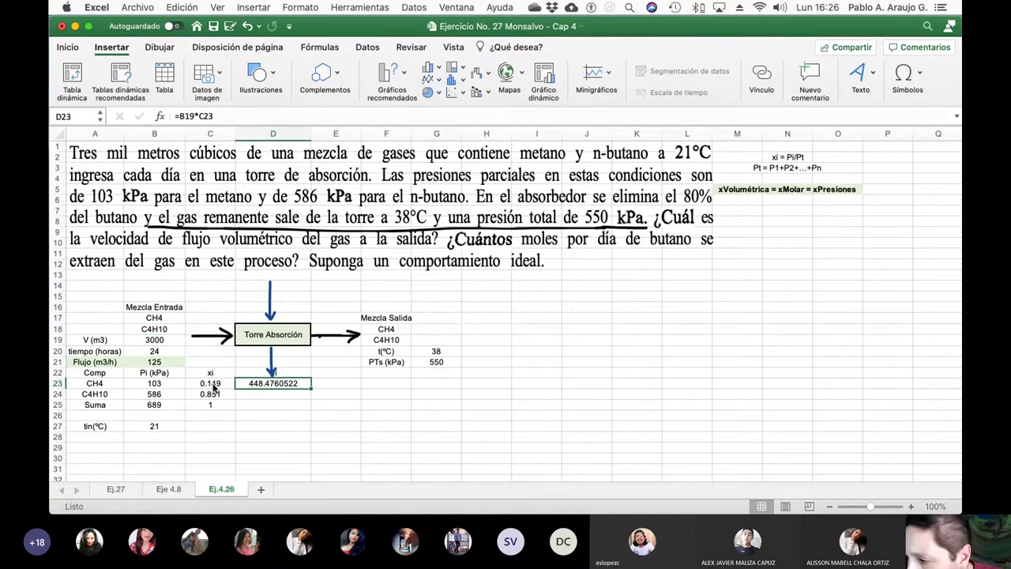
- Erase the blue ink arrow below the Torre Absorción box that covers the Vi column header
{"action": "left_click", "coordinate": [158, 47]}
{"action": "left_click", "coordinate": [96, 75]}
{"action": "mouse_move", "coordinate": [267, 349]}
{"action": "left_mouse_down"}
{"action": "mouse_move", "coordinate": [270, 381]}
{"action": "mouse_move", "coordinate": [274, 353]}
{"action": "left_mouse_up"}
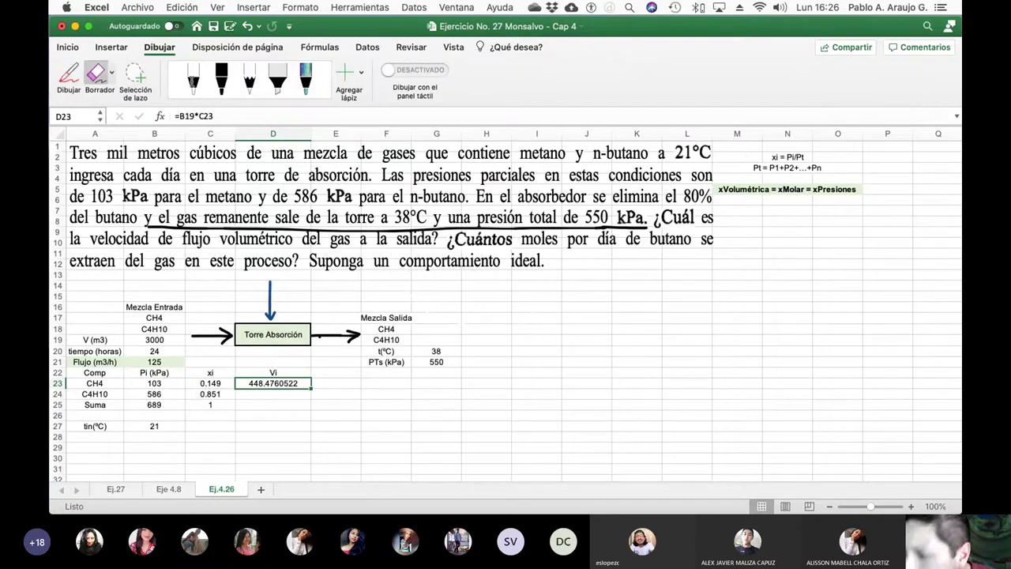
{"action": "left_click", "coordinate": [111, 73]}
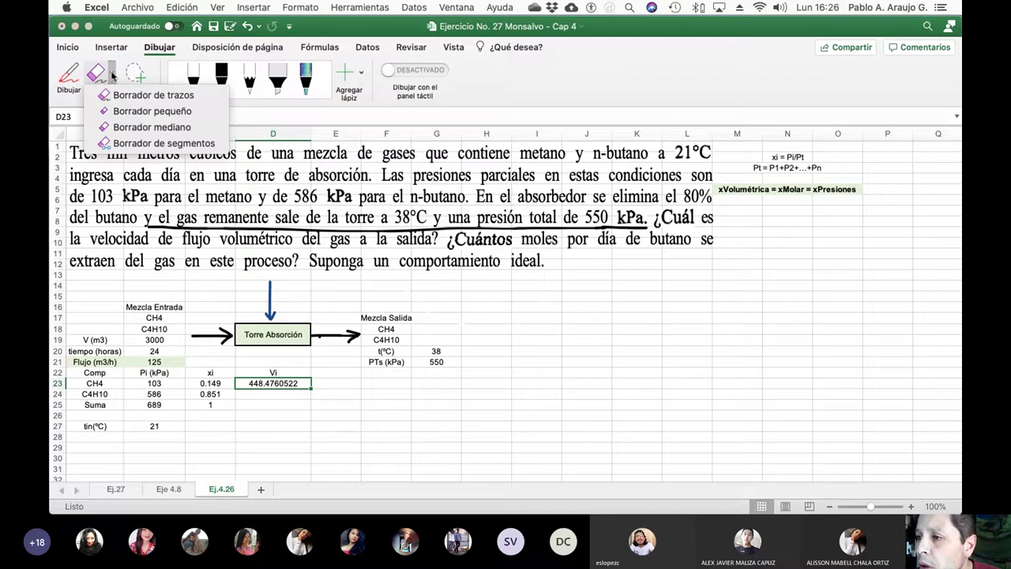
{"action": "left_click", "coordinate": [353, 402]}
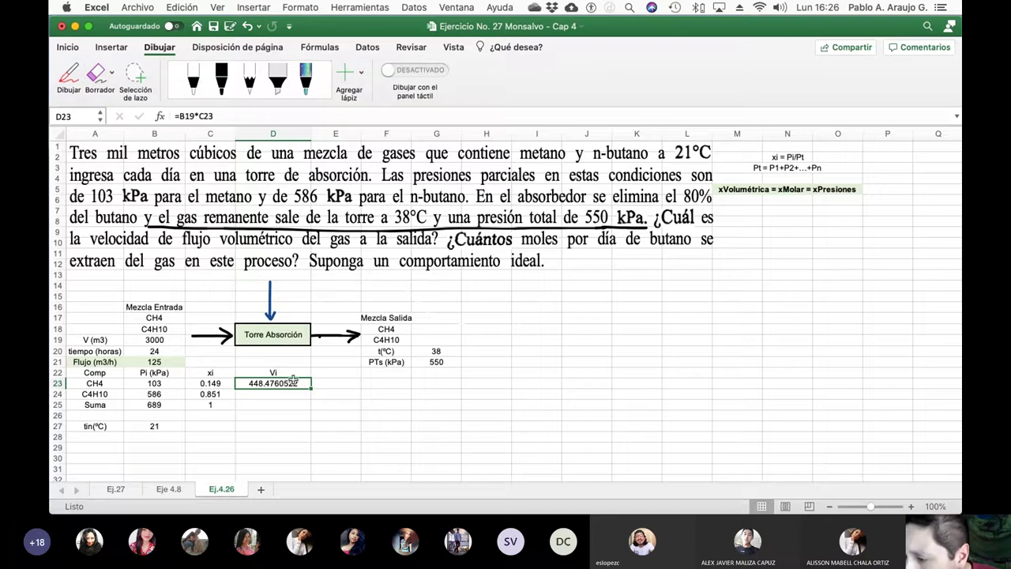
- Add the unit to the volume column header in D22 so that it reads "Vi (m3)"
{"action": "left_click", "coordinate": [290, 373]}
{"action": "left_click", "coordinate": [209, 116]}
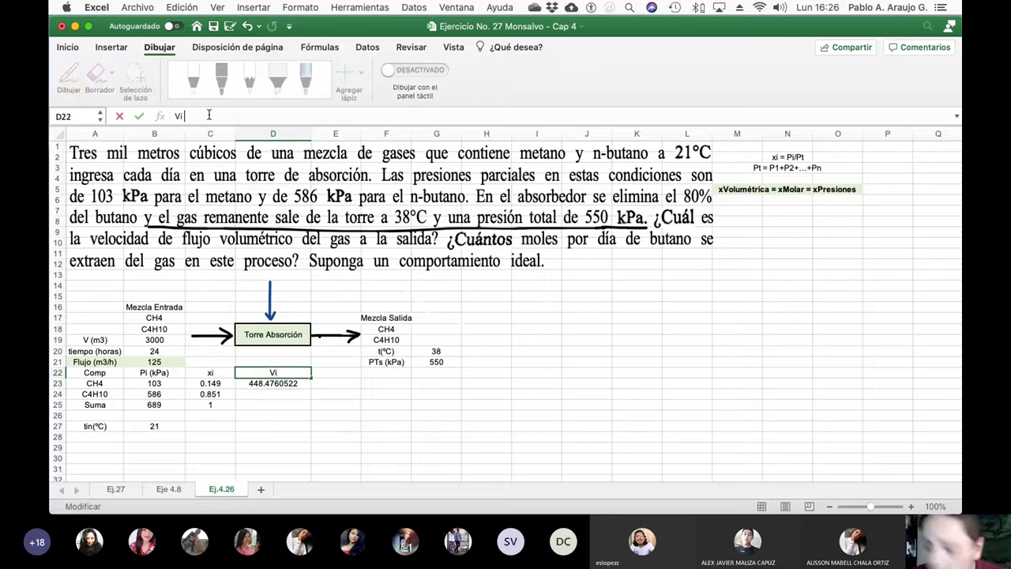
{"action": "type", "text": "(m3)"}
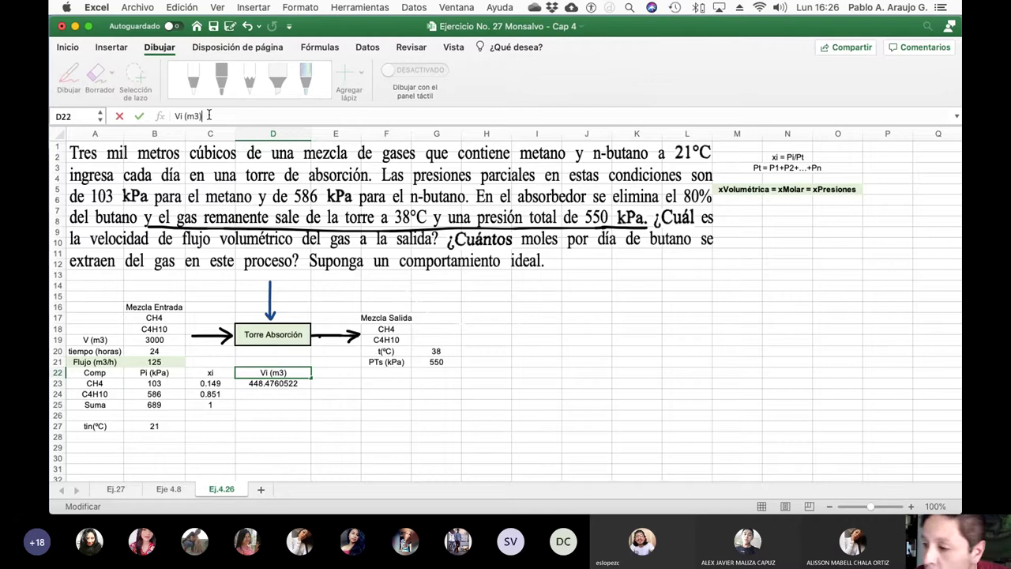
{"action": "key", "text": "Return"}
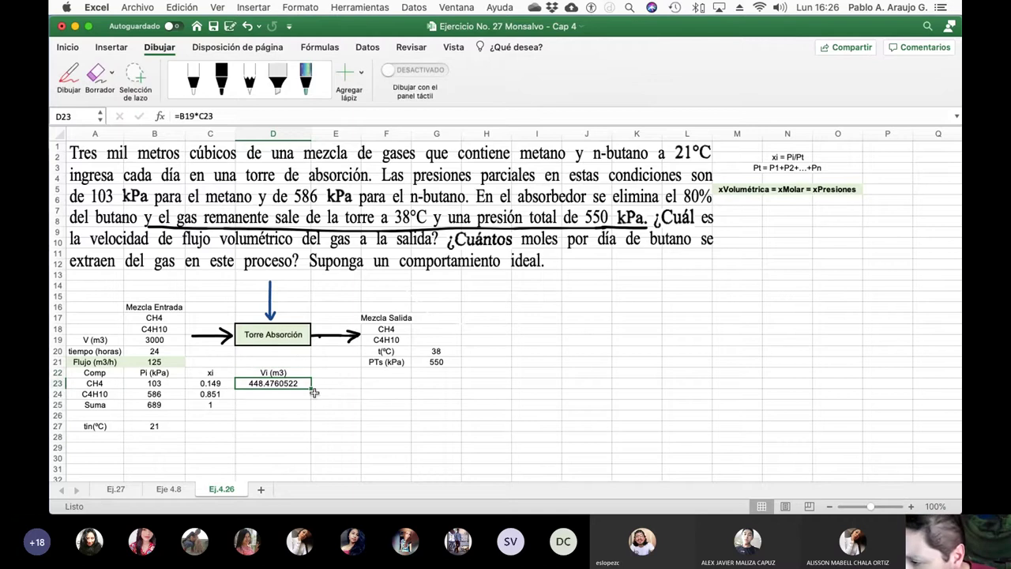
- Fill the CH4 volume formula down to the C4H10 row and correct D24 to =B19*C24
{"action": "left_click_drag", "start_coordinate": [313, 392], "coordinate": [307, 401]}
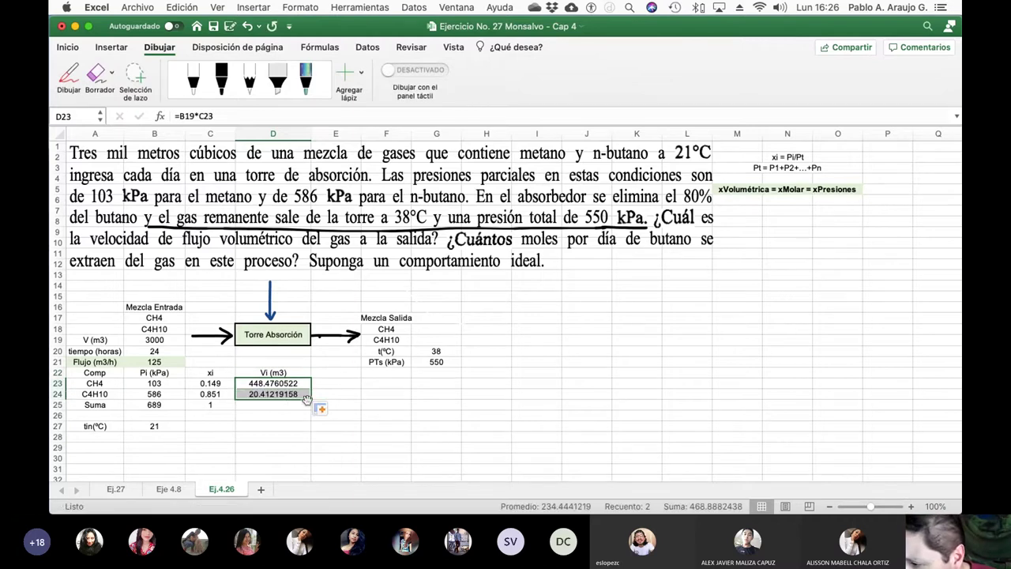
{"action": "left_click", "coordinate": [270, 394]}
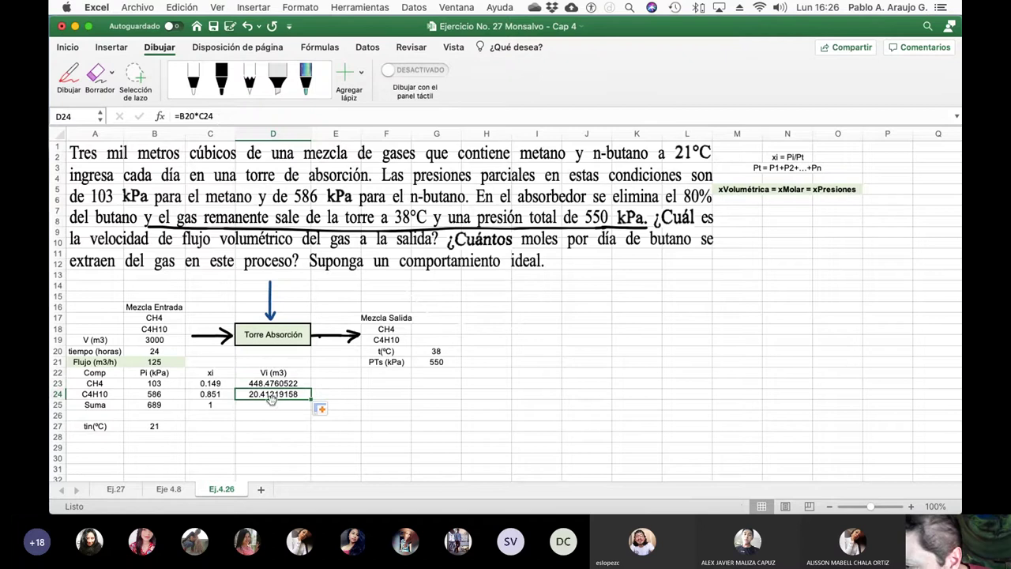
{"action": "left_click", "coordinate": [220, 117]}
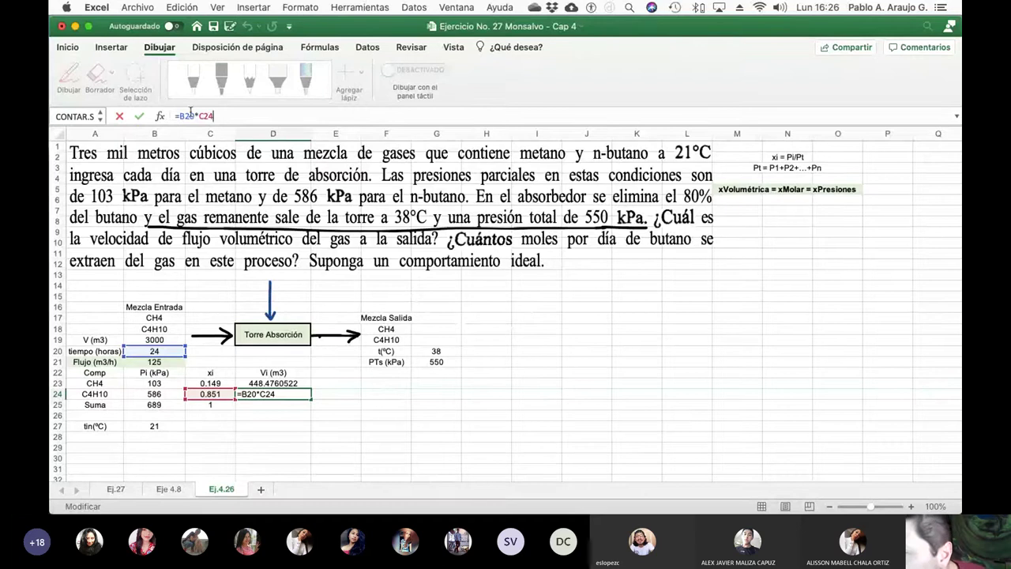
{"action": "key", "text": "BackSpace"}
{"action": "key", "text": "BackSpace"}
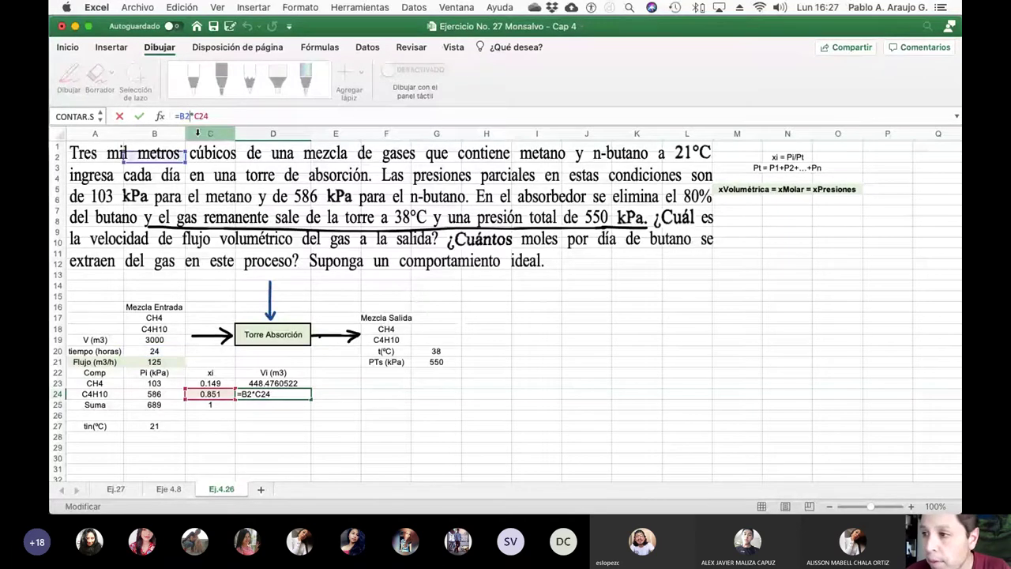
{"action": "type", "text": "19"}
{"action": "key", "text": "Return"}
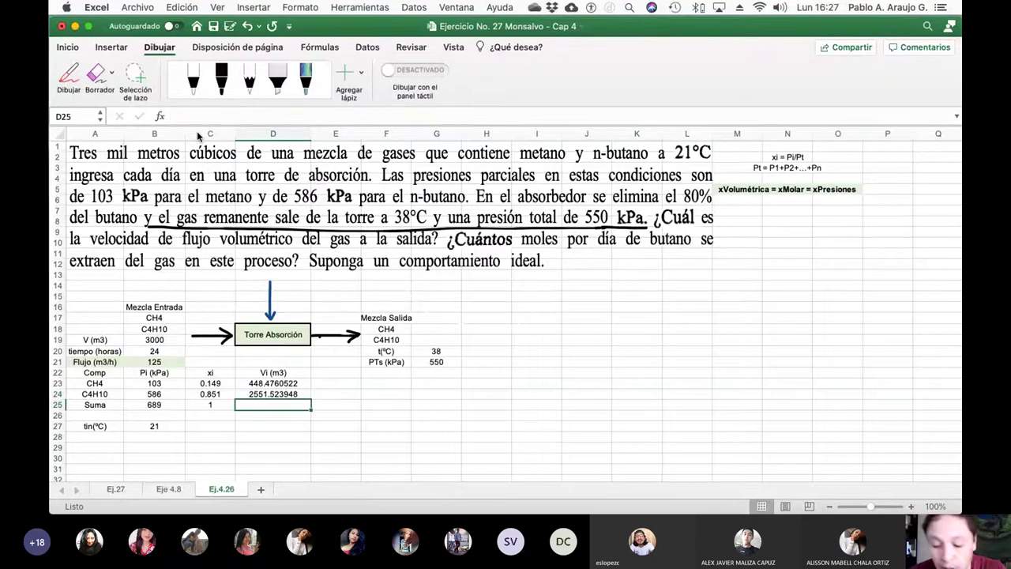
- Format the CH4 and C4H10 volumes in D23:D24 to two decimal places
{"action": "key", "text": "Up"}
{"action": "key", "text": "Up"}
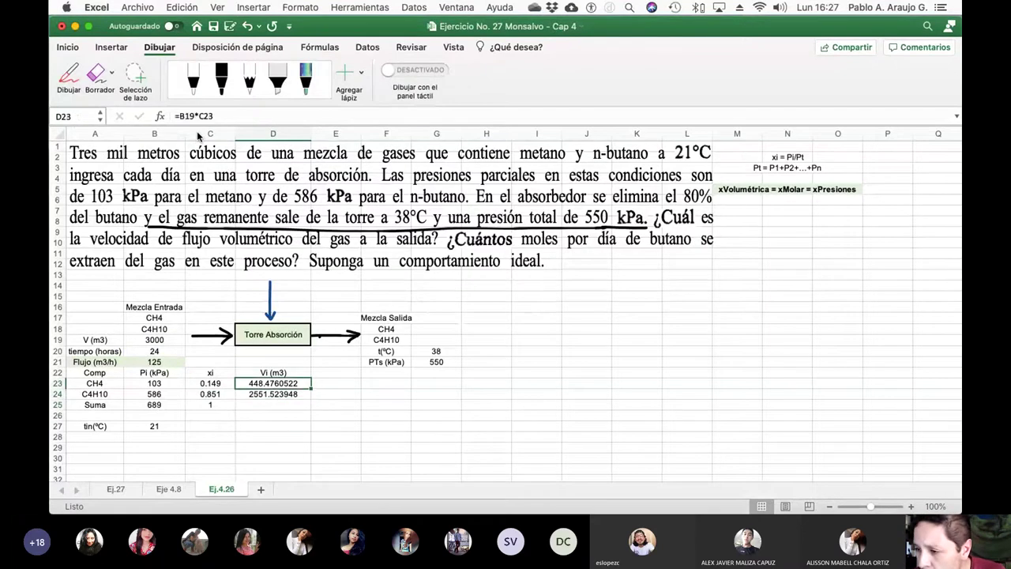
{"action": "key", "text": "shift+Down"}
{"action": "key", "text": "shift+Down"}
{"action": "key", "text": "shift+Up"}
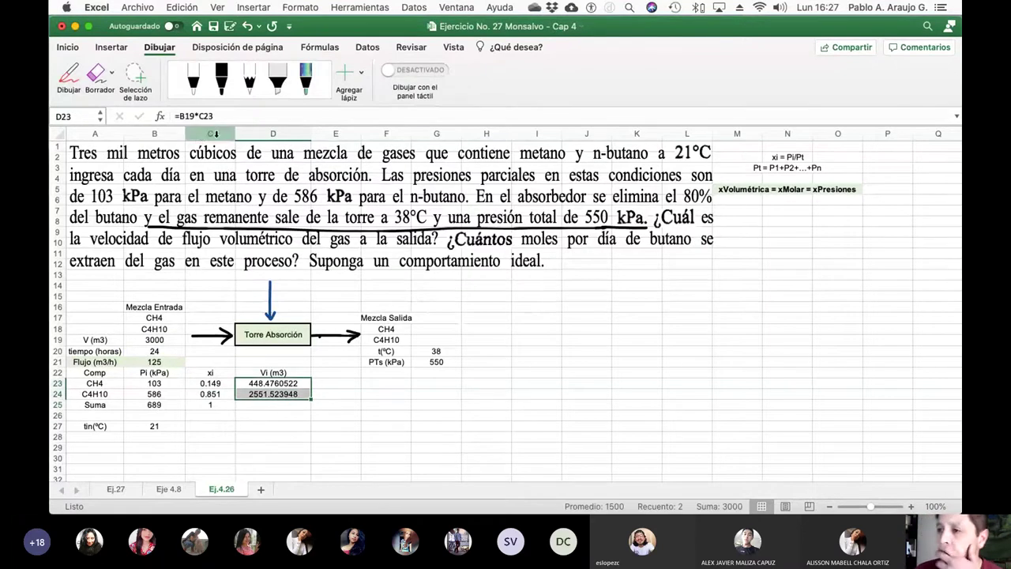
{"action": "left_click", "coordinate": [66, 49]}
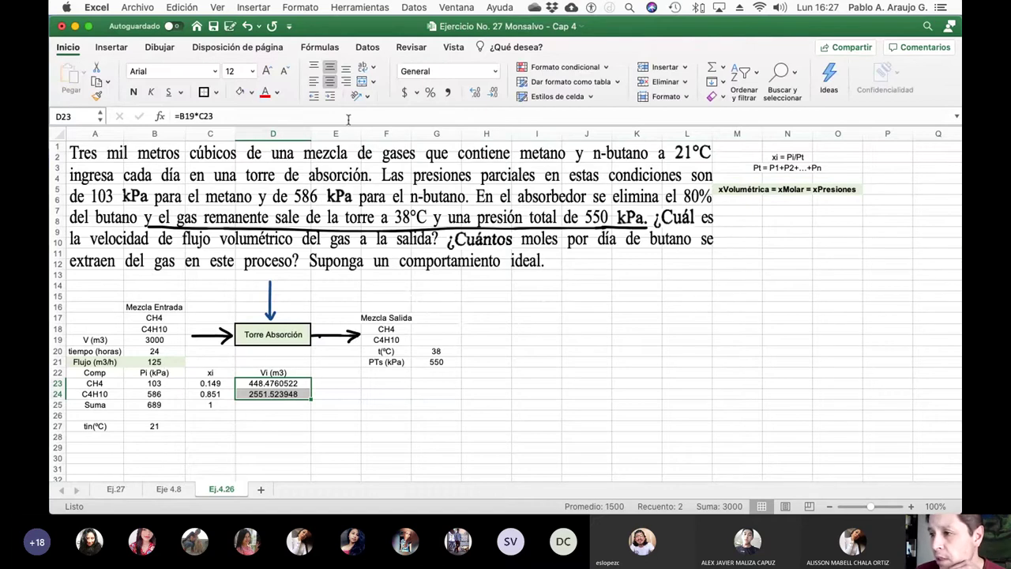
{"action": "left_click", "coordinate": [494, 93]}
{"action": "left_click", "coordinate": [493, 93]}
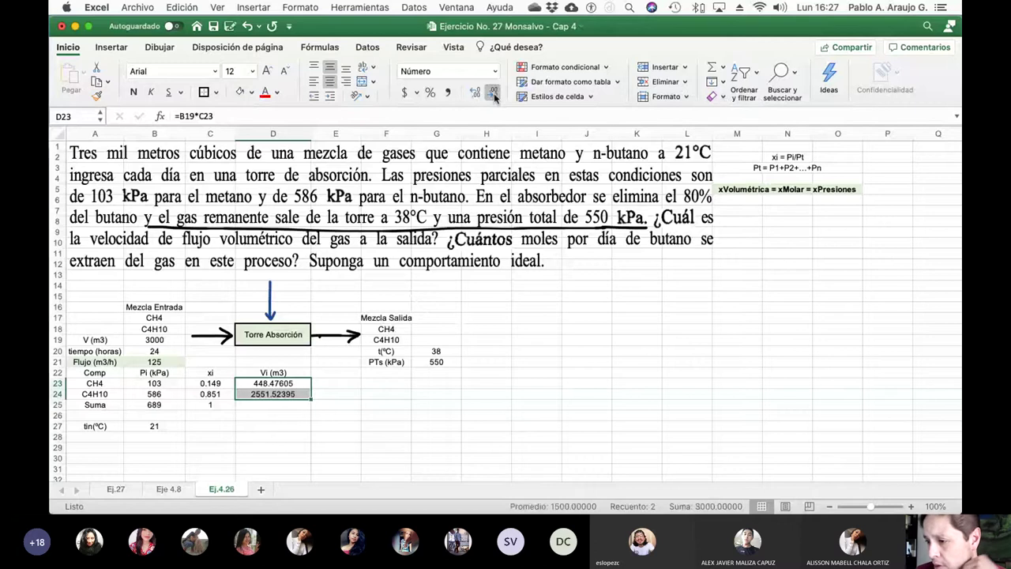
{"action": "left_click", "coordinate": [494, 93]}
{"action": "left_click", "coordinate": [494, 93]}
{"action": "left_click", "coordinate": [493, 93]}
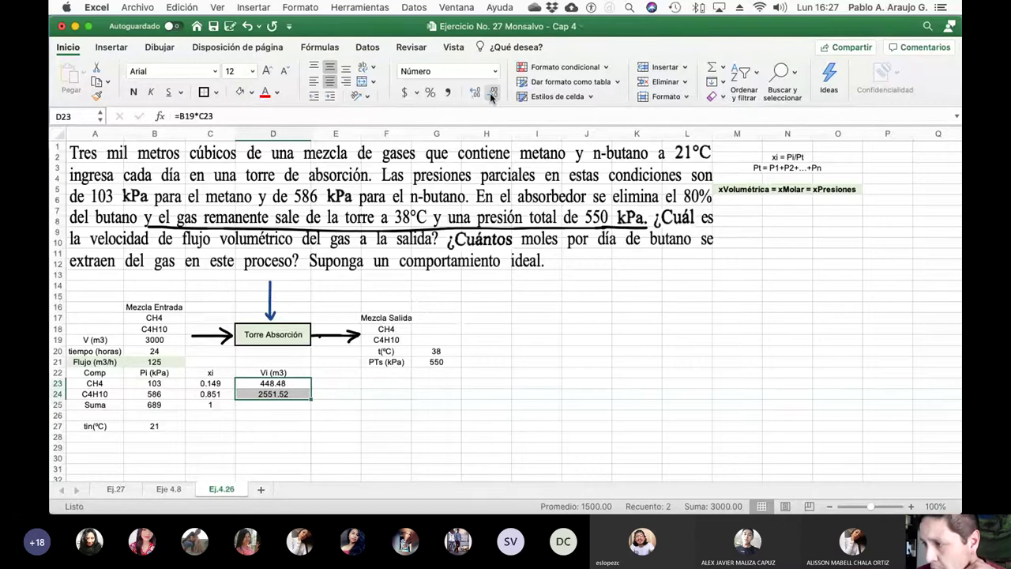
- Enter the column header "nin" in E22, beside the Vi (m3) header
{"action": "left_click", "coordinate": [371, 416]}
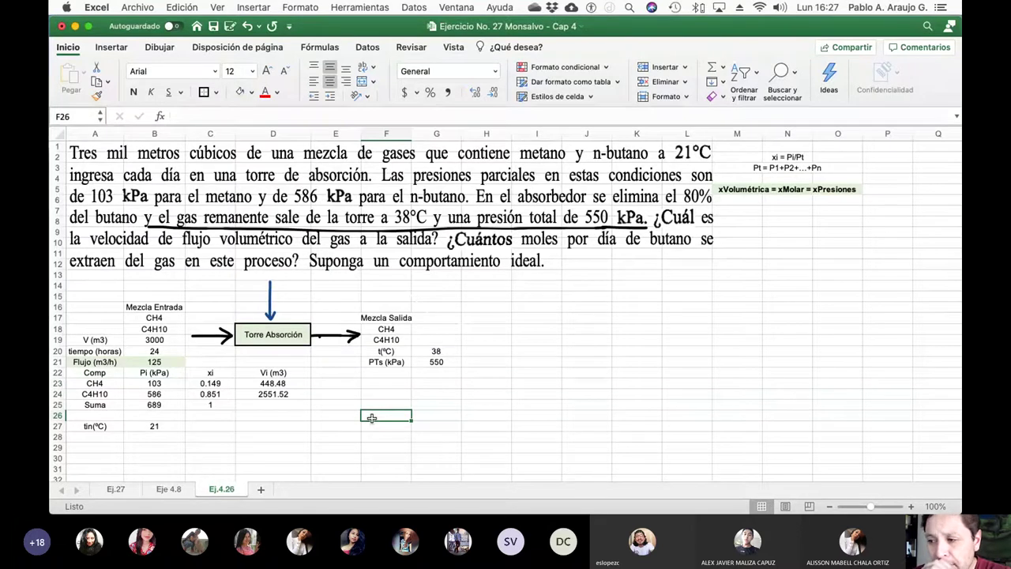
{"action": "left_click", "coordinate": [336, 376]}
{"action": "type", "text": "nin"}
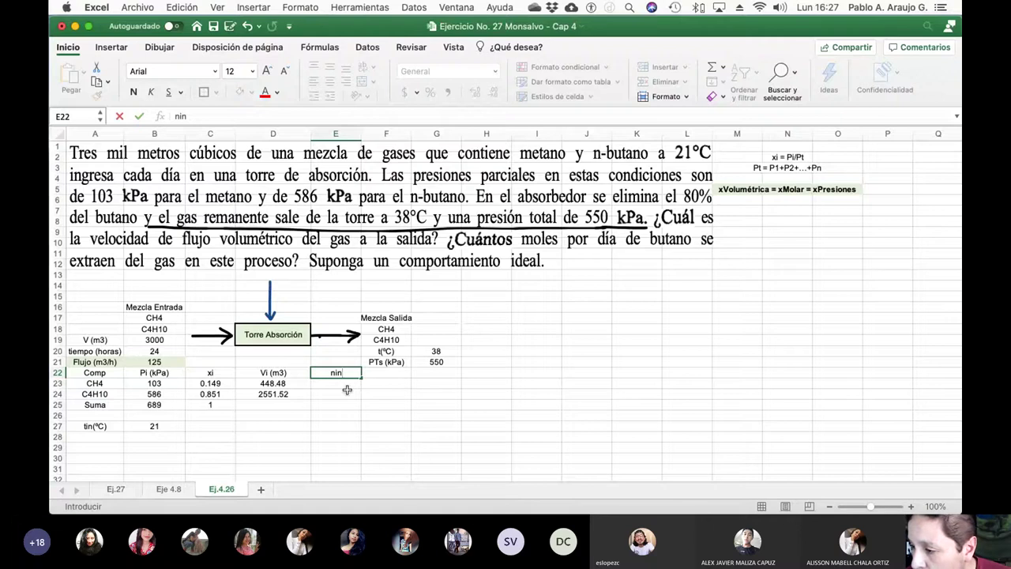
{"action": "key", "text": "Return"}
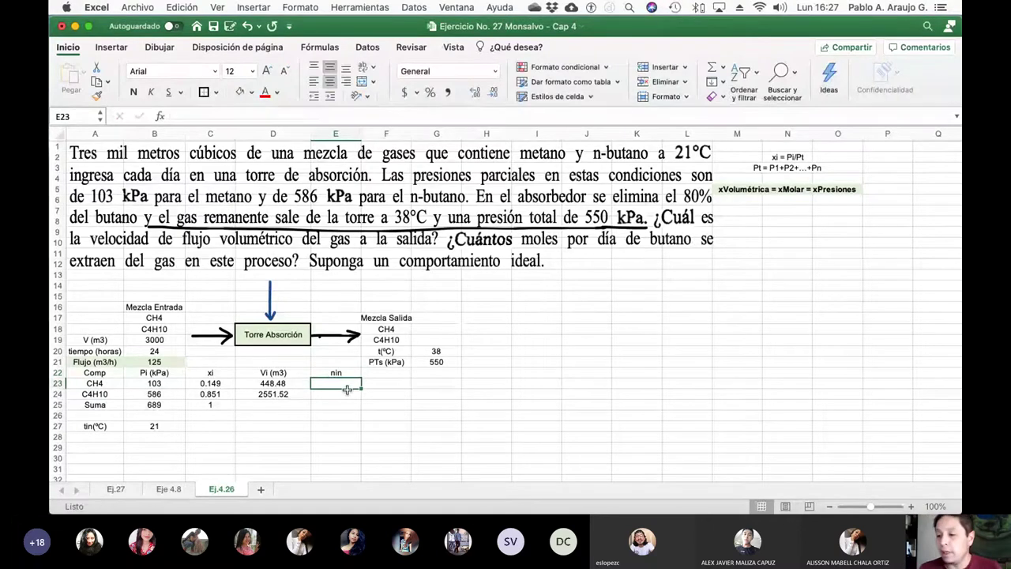
{"action": "type", "text": "="}
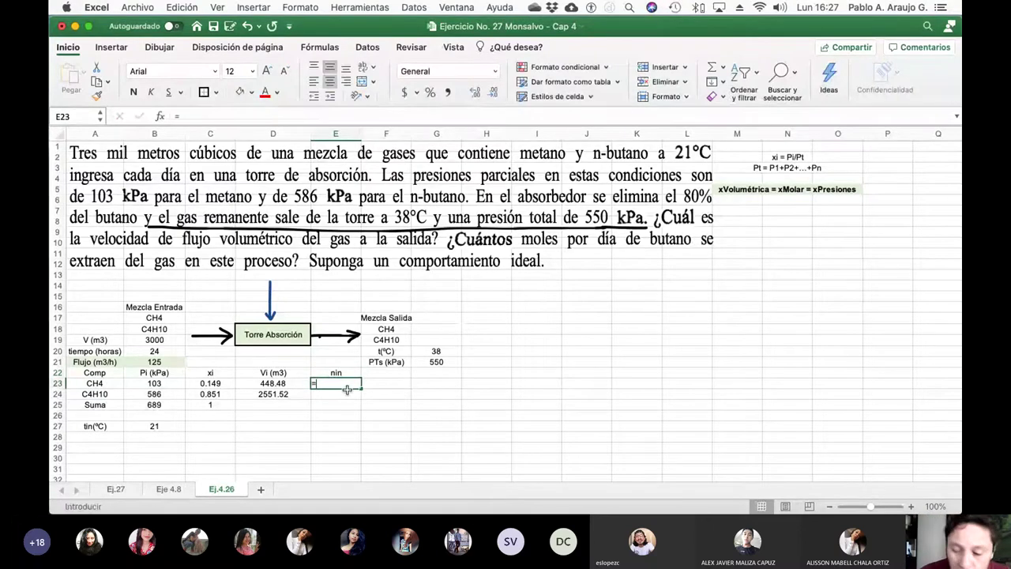
{"action": "left_click", "coordinate": [769, 207]}
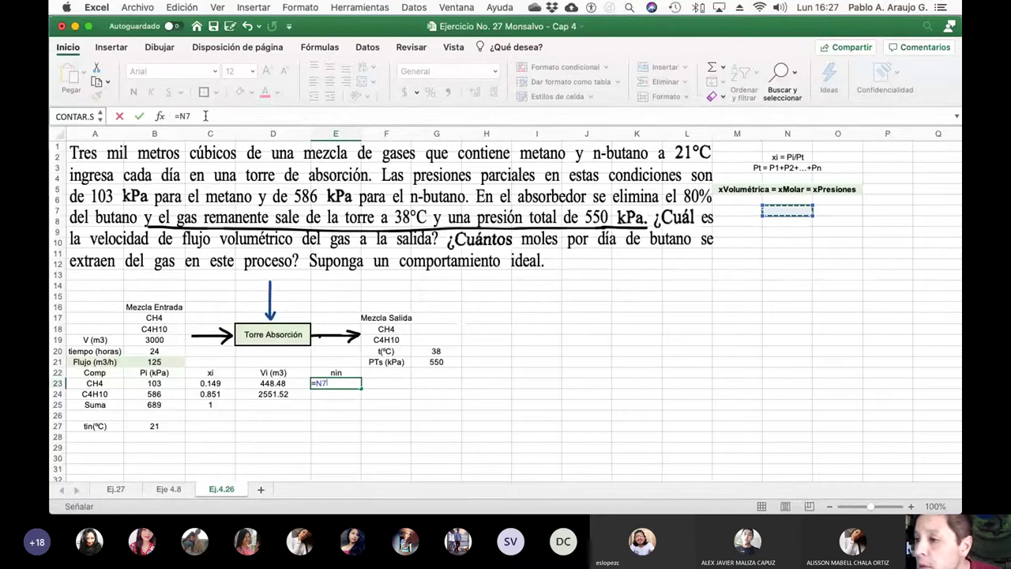
{"action": "left_click", "coordinate": [202, 116]}
{"action": "key", "text": "BackSpace"}
{"action": "key", "text": "BackSpace"}
{"action": "key", "text": "BackSpace"}
{"action": "key", "text": "Return"}
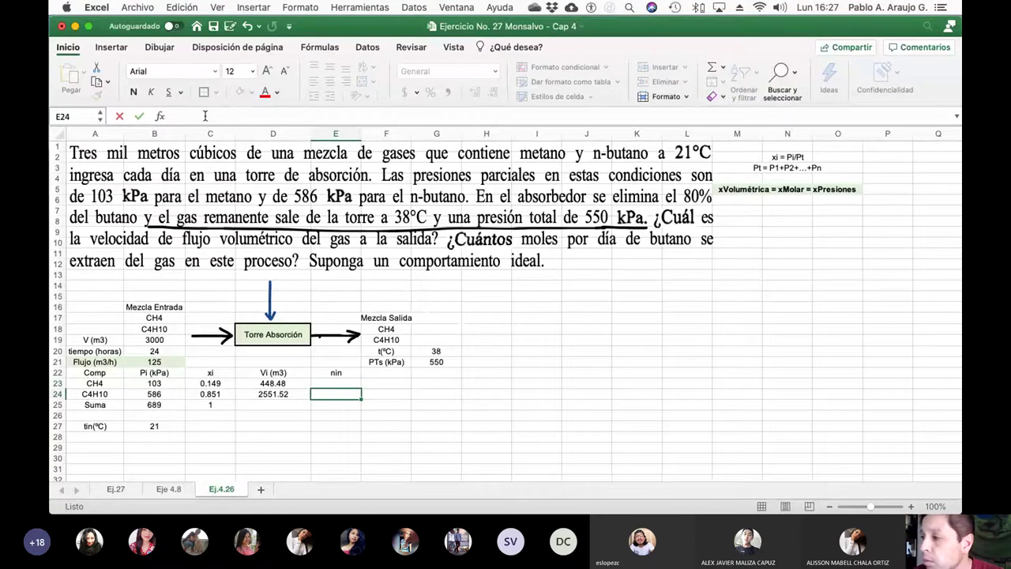
- Write the ideal gas equation "PV=nRT" in N7, below the fraction equality note
{"action": "left_click", "coordinate": [792, 208]}
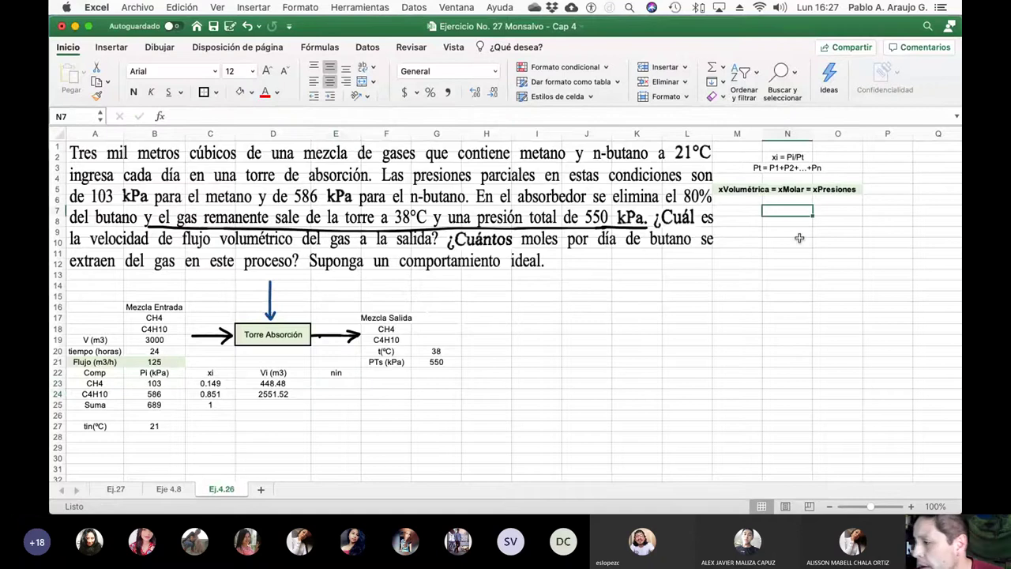
{"action": "type", "text": "O"}
{"action": "key", "text": "BackSpace"}
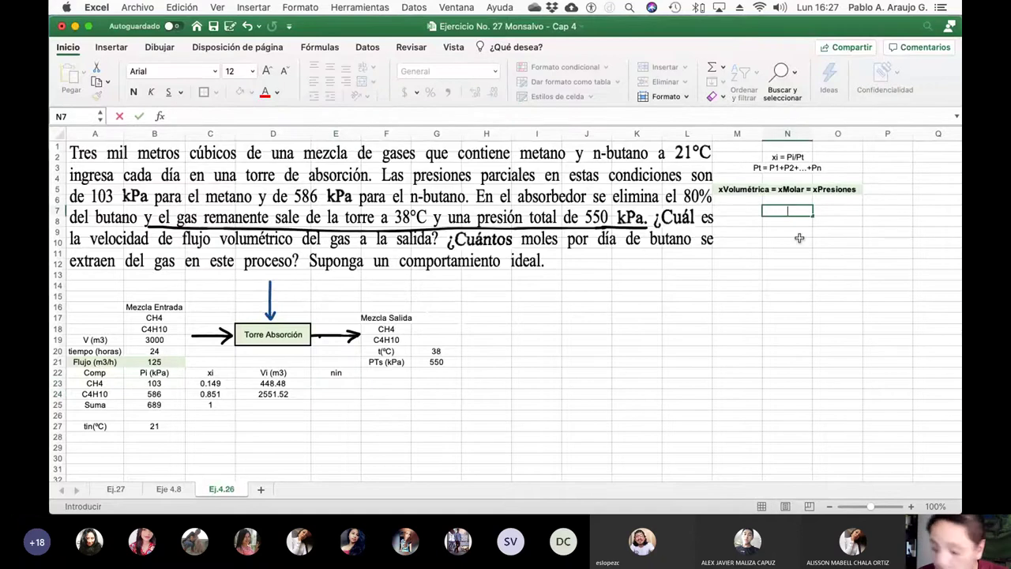
{"action": "type", "text": "PV=n"}
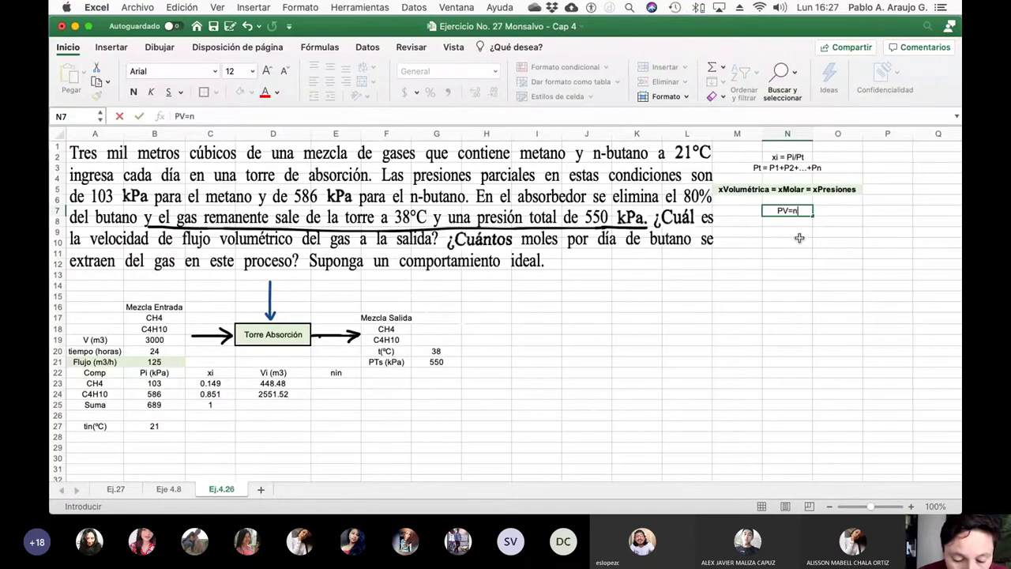
{"action": "type", "text": "RT"}
{"action": "key", "text": "Return"}
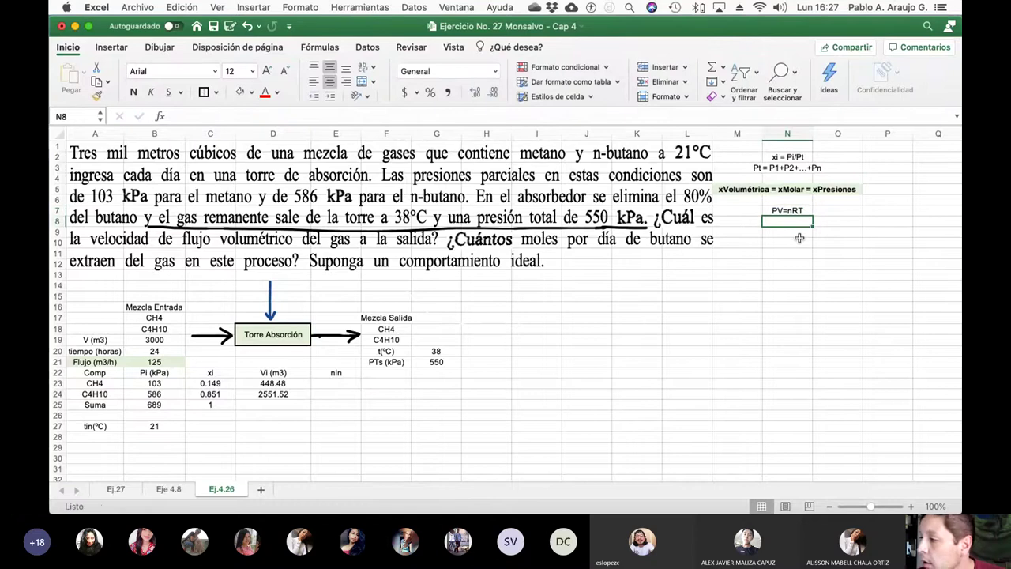
- Note the pressure conversion "1 atm = 101325 Pa" in N8, below the PV=nRT equation
{"action": "left_click", "coordinate": [332, 384]}
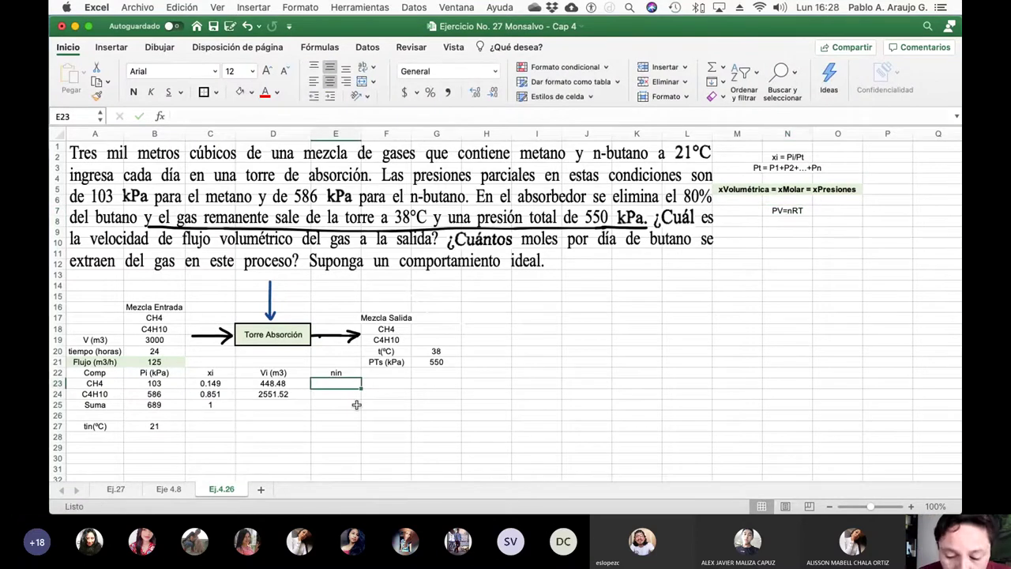
{"action": "left_click", "coordinate": [799, 221]}
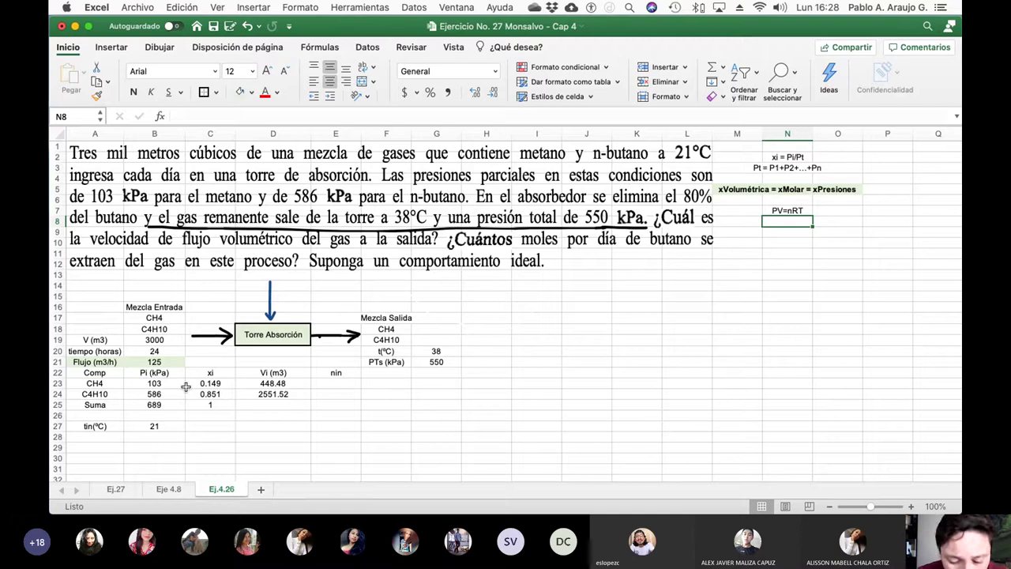
{"action": "type", "text": "1 atm = "}
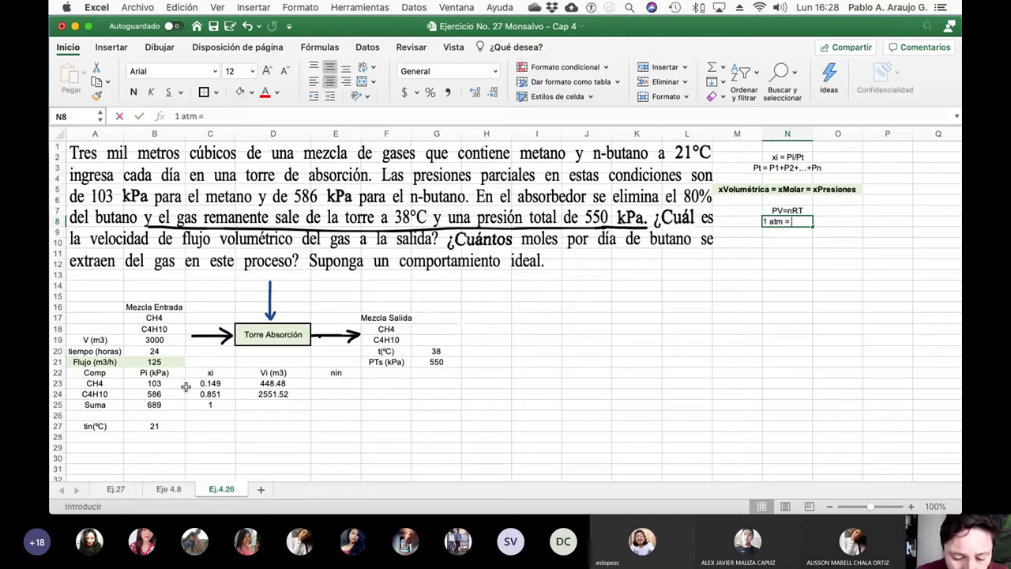
{"action": "type", "text": "10"}
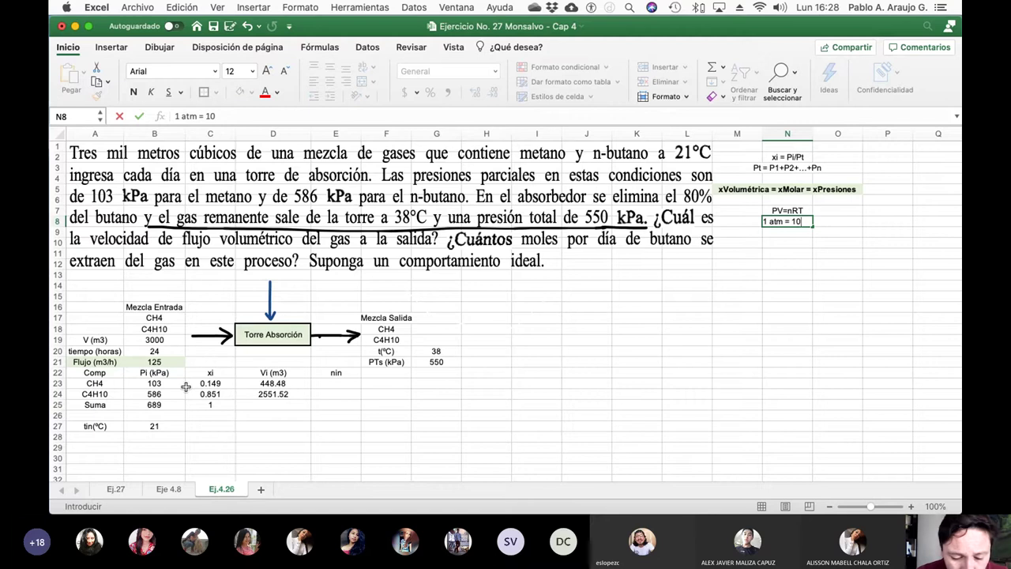
{"action": "type", "text": "1325 Pa"}
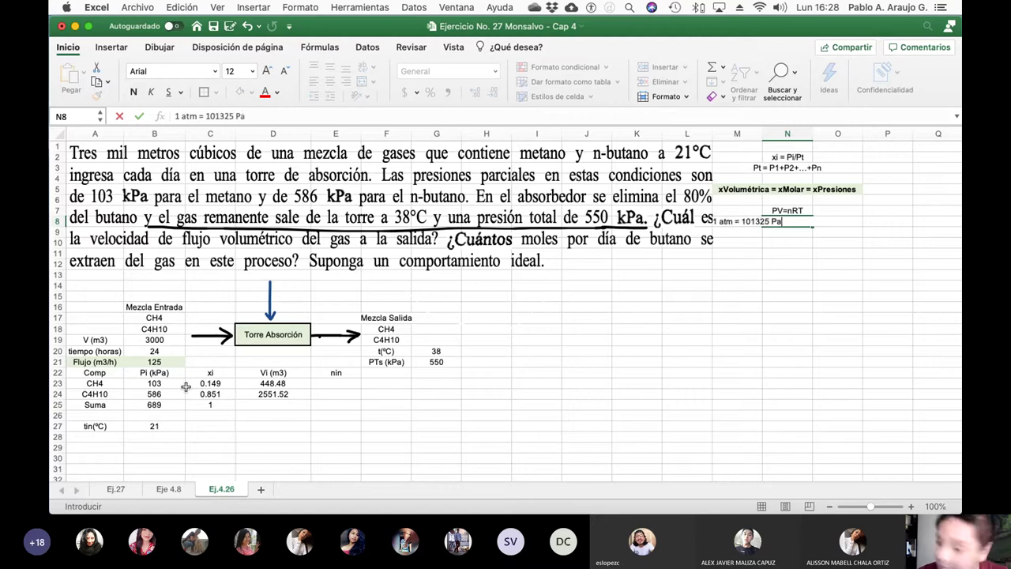
{"action": "key", "text": "Return"}
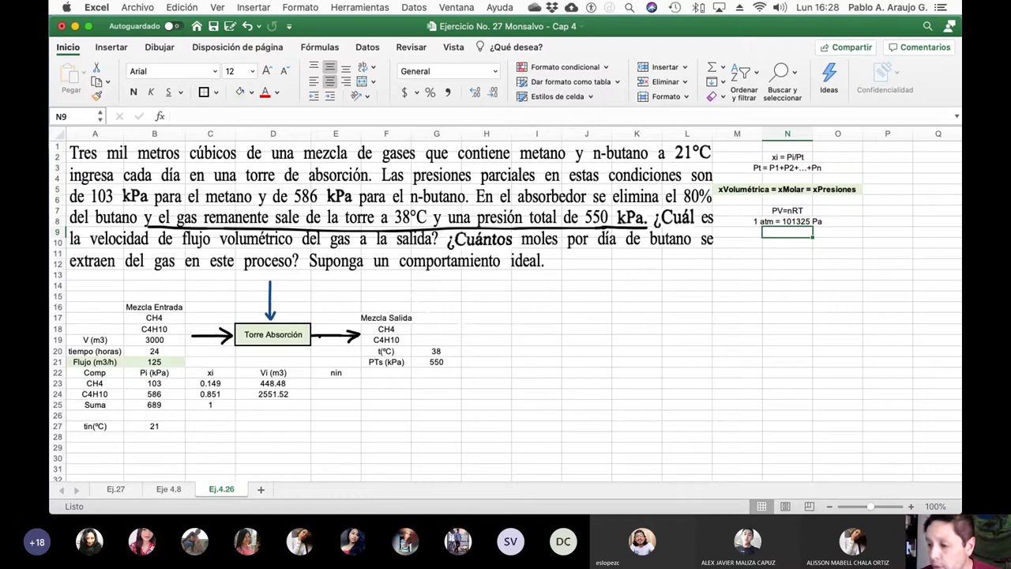
- Begin the CH4 inlet moles formula in E23 with pressure in atm times volume in litres: =((B23/101.325)*(D23*1000))
{"action": "left_click", "coordinate": [471, 337]}
{"action": "left_click", "coordinate": [356, 385]}
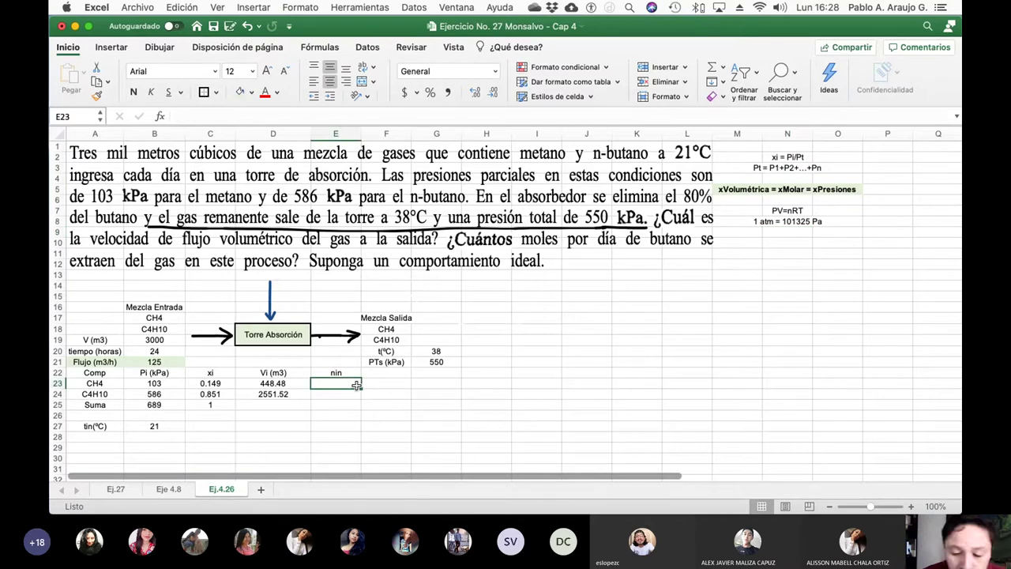
{"action": "type", "text": "=("}
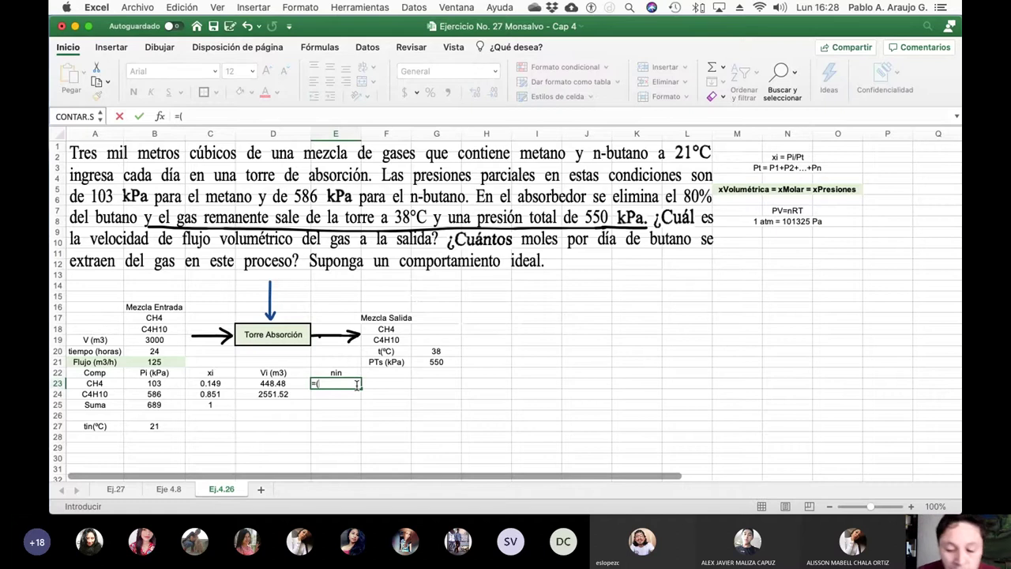
{"action": "type", "text": "("}
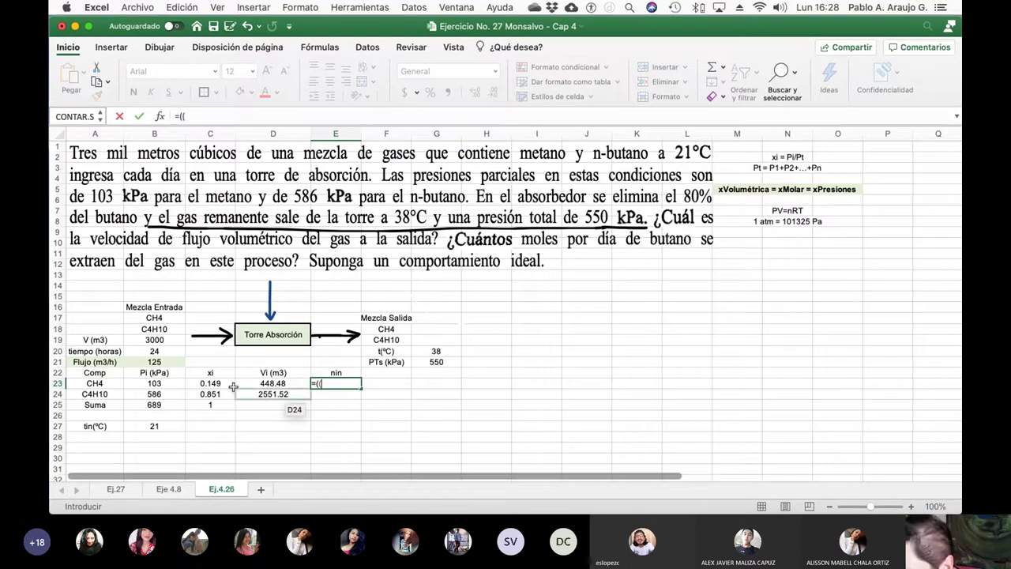
{"action": "left_click", "coordinate": [178, 382]}
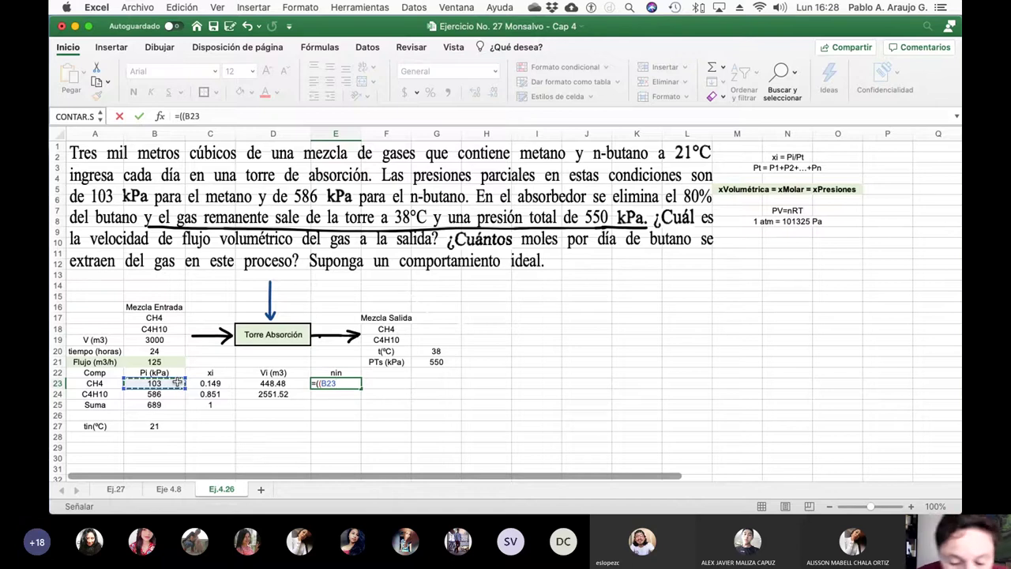
{"action": "type", "text": "/101.325"}
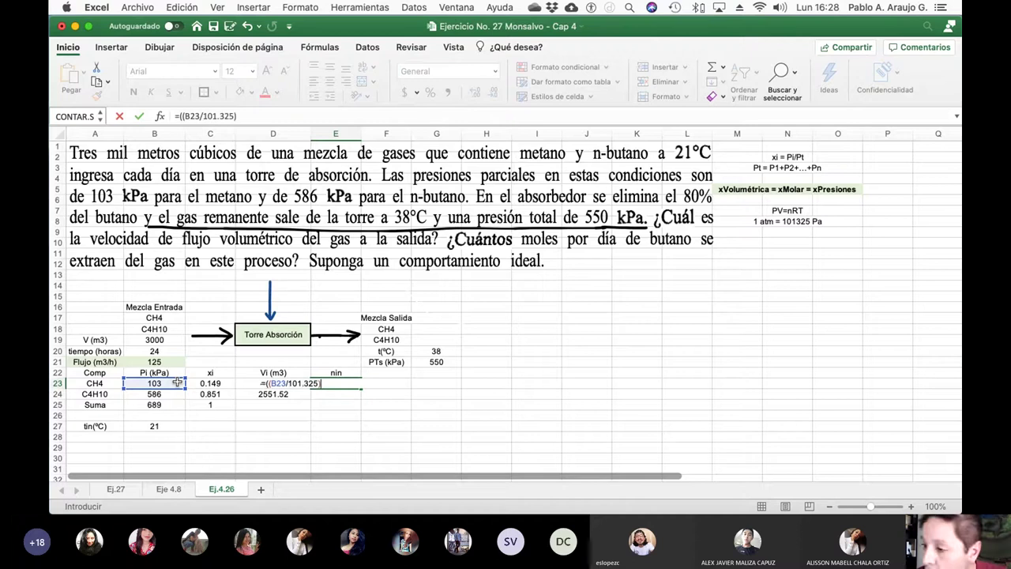
{"action": "type", "text": ")*("}
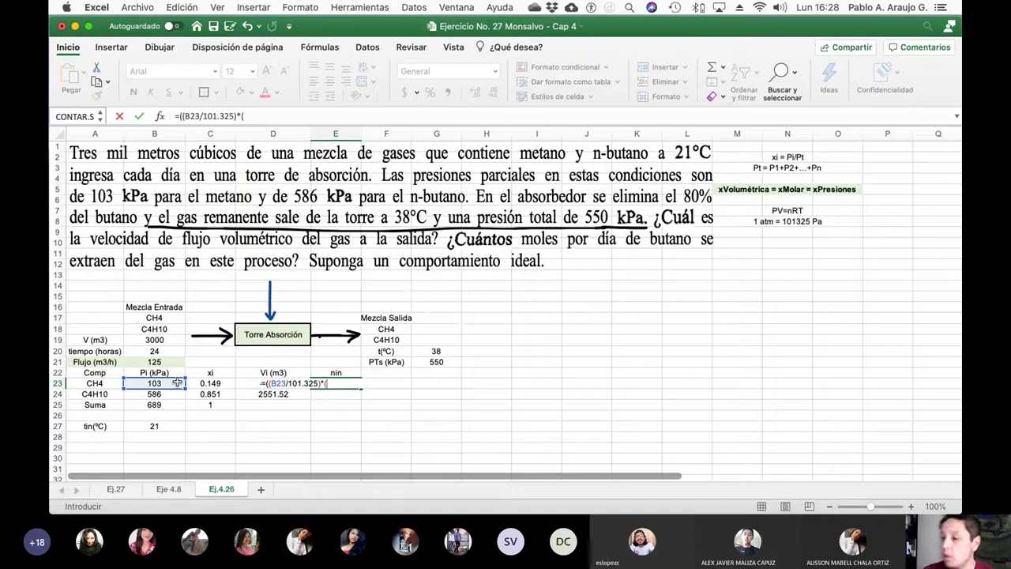
{"action": "left_click", "coordinate": [239, 384]}
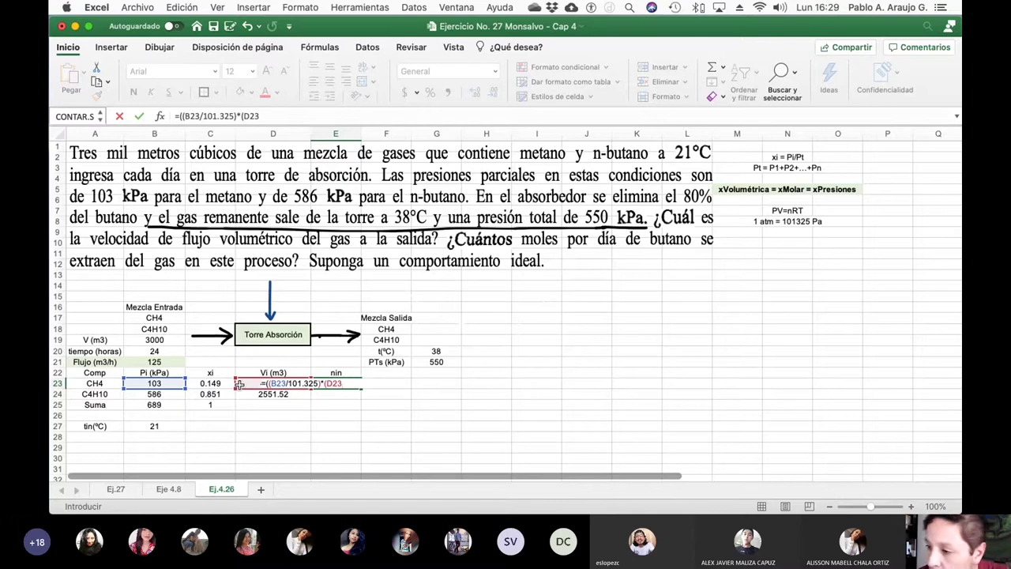
{"action": "type", "text": "*1000"}
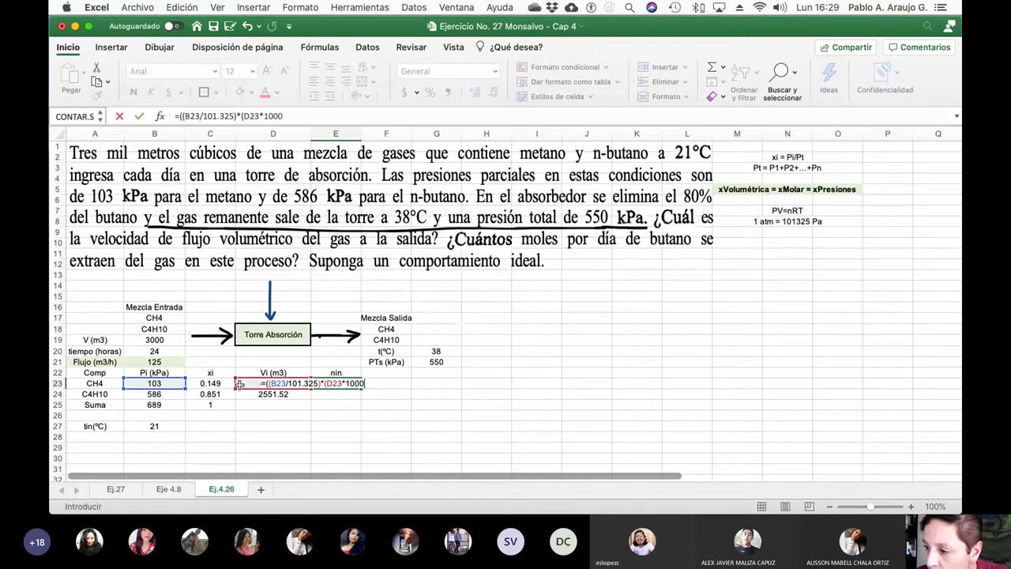
{"action": "type", "text": "))"}
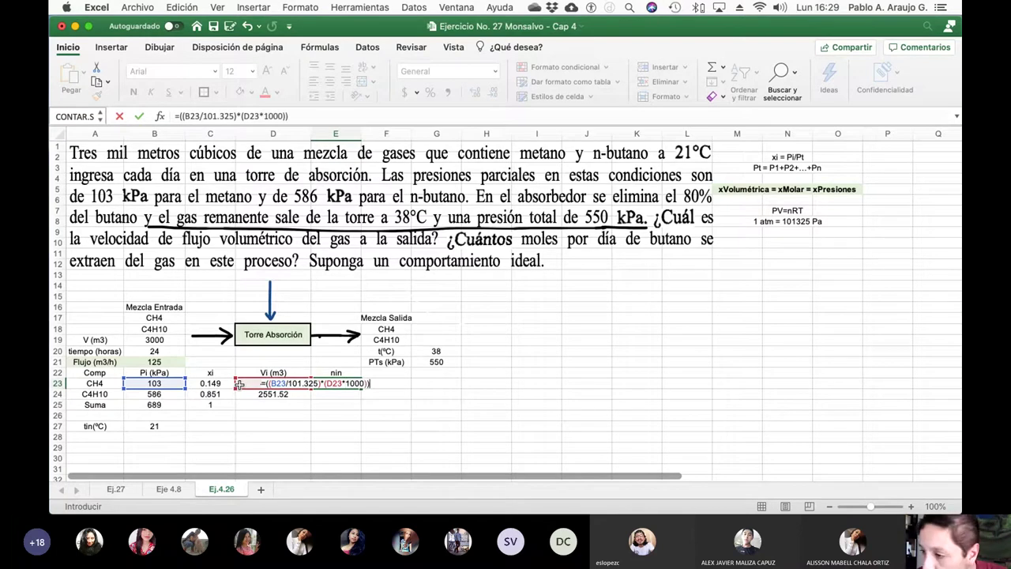
- Divide the E23 formula by the gas constant times the inlet temperature in kelvin: /(0.08205*(B27+273.15))
{"action": "type", "text": "/("}
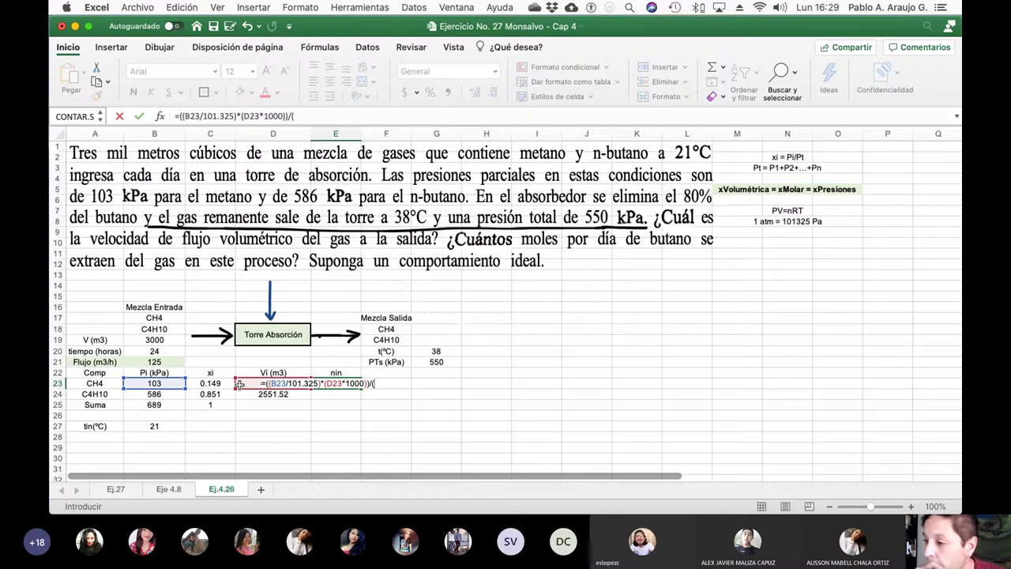
{"action": "type", "text": "0.0"}
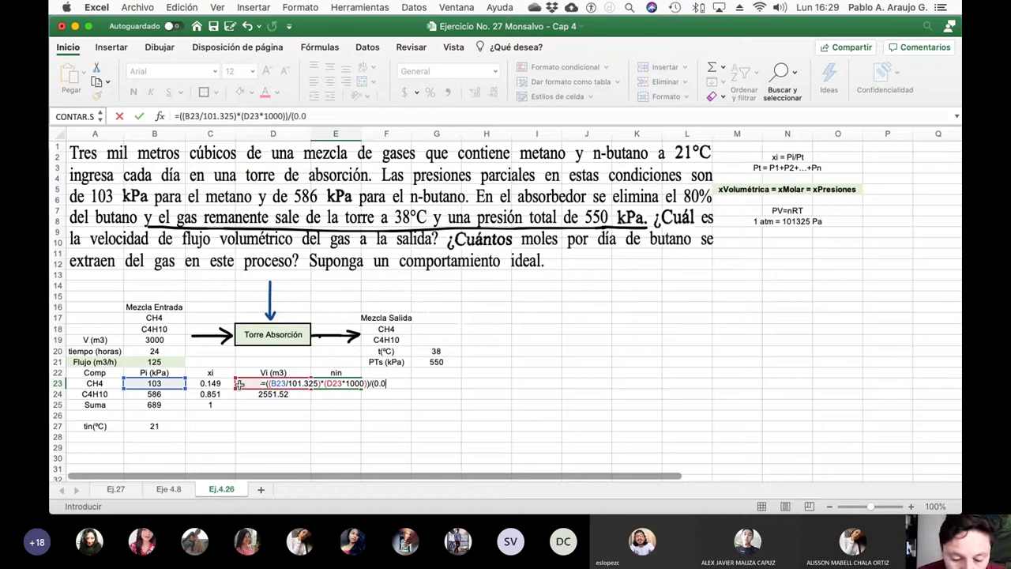
{"action": "type", "text": "8205"}
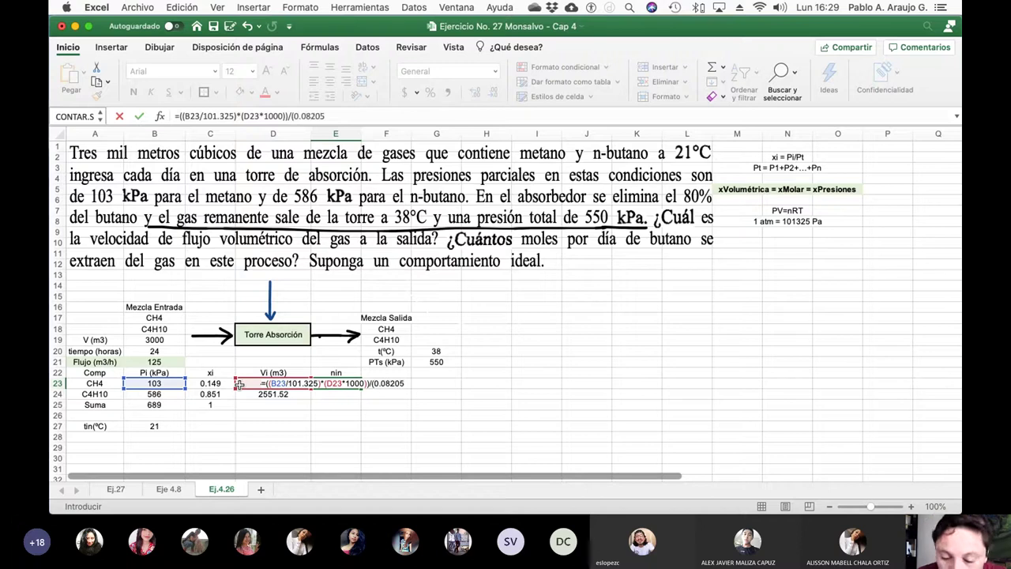
{"action": "type", "text": "*("}
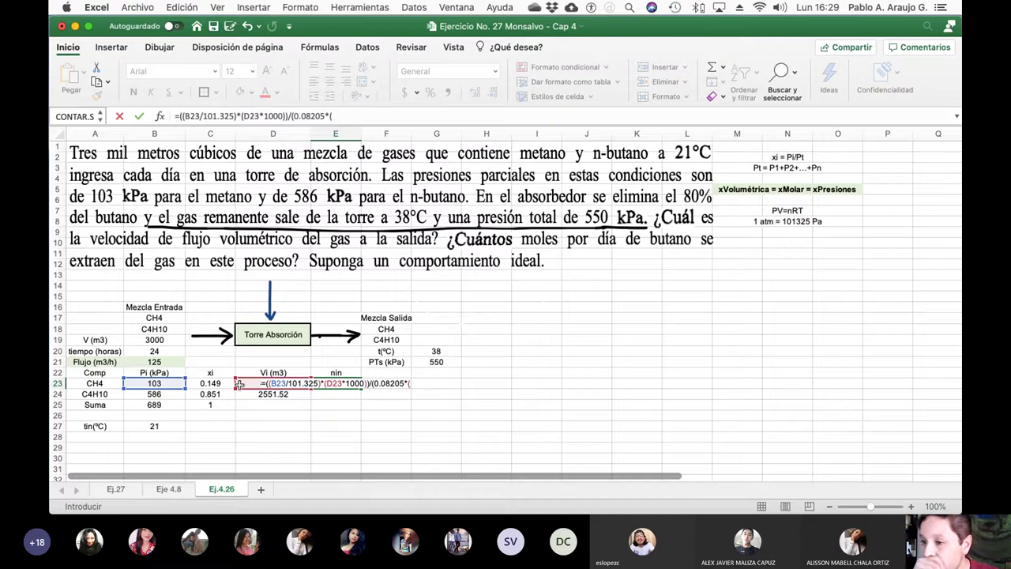
{"action": "left_click", "coordinate": [172, 426]}
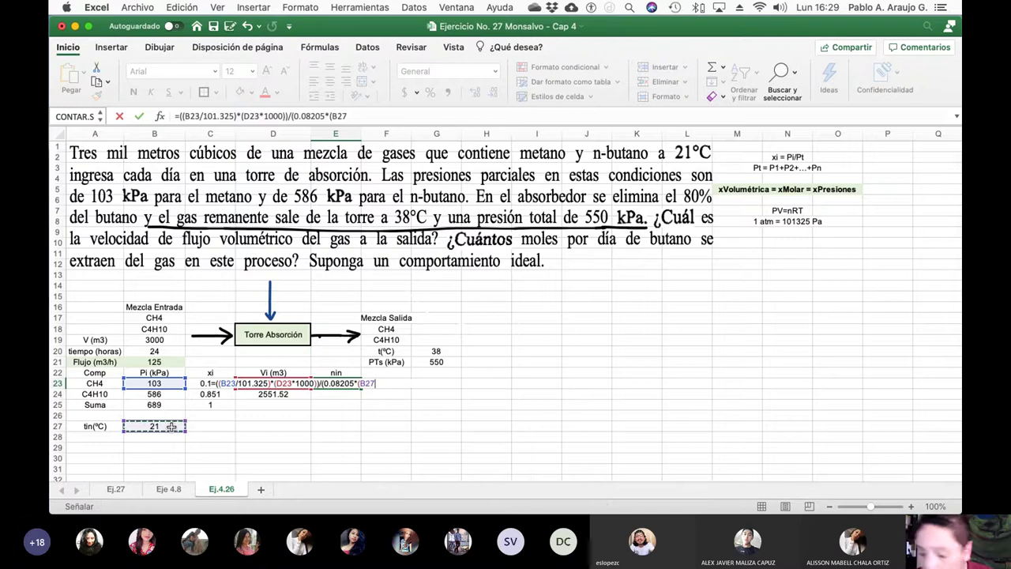
{"action": "type", "text": "+27"}
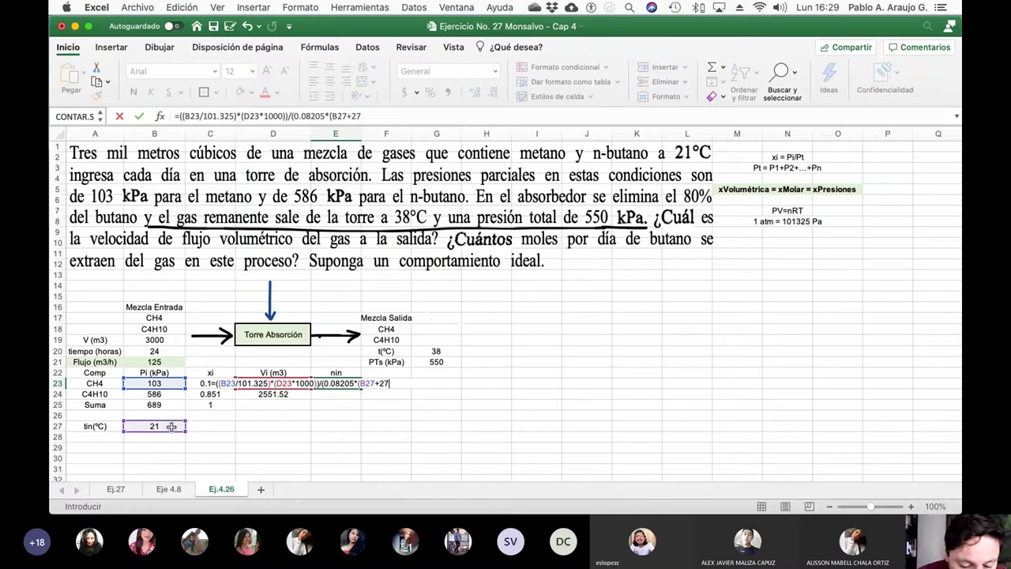
{"action": "type", "text": "3.15))"}
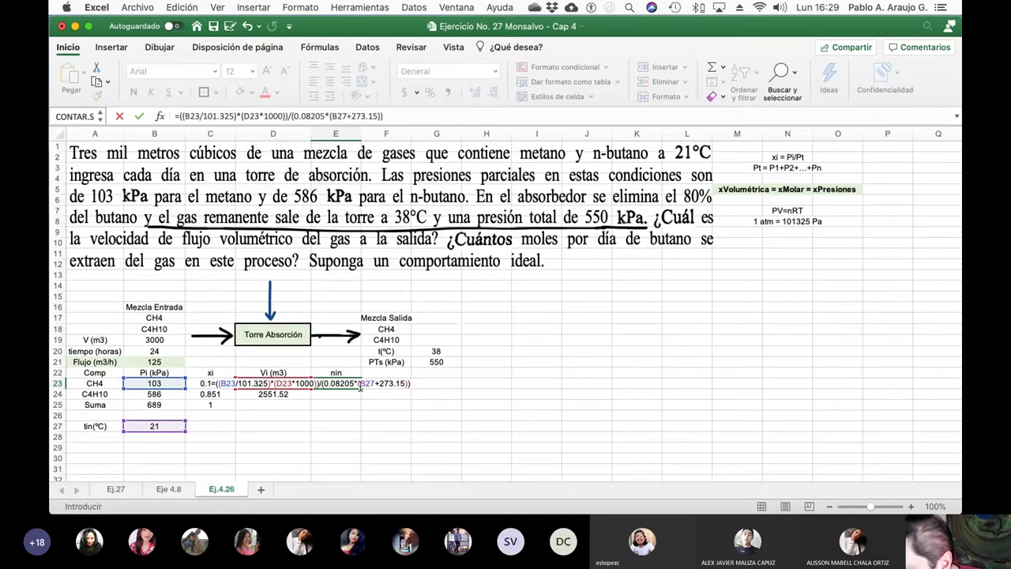
- Make the inlet temperature reference absolute as $B$27 in the E23 formula and commit it
{"action": "left_click", "coordinate": [360, 384]}
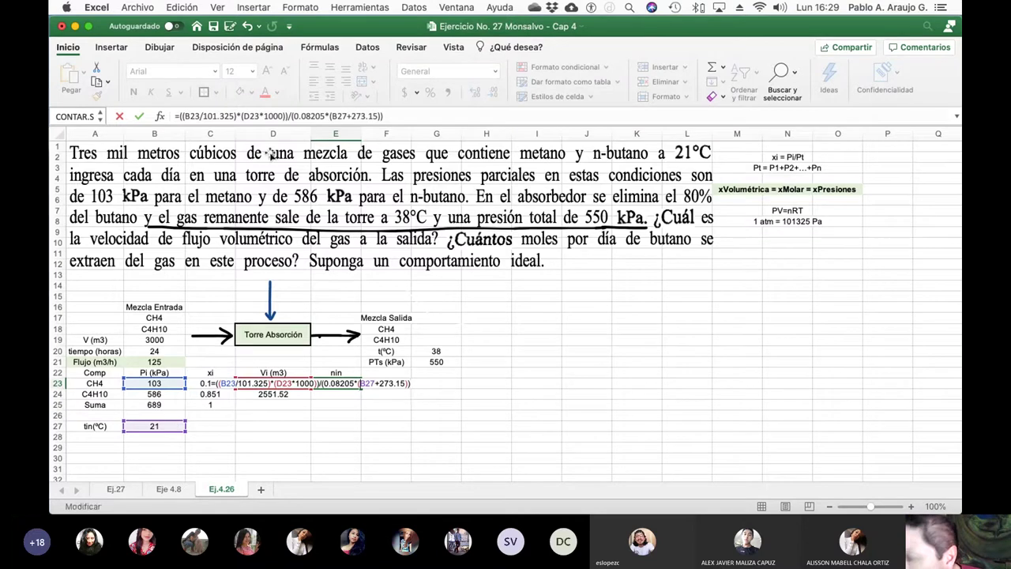
{"action": "left_click", "coordinate": [336, 115]}
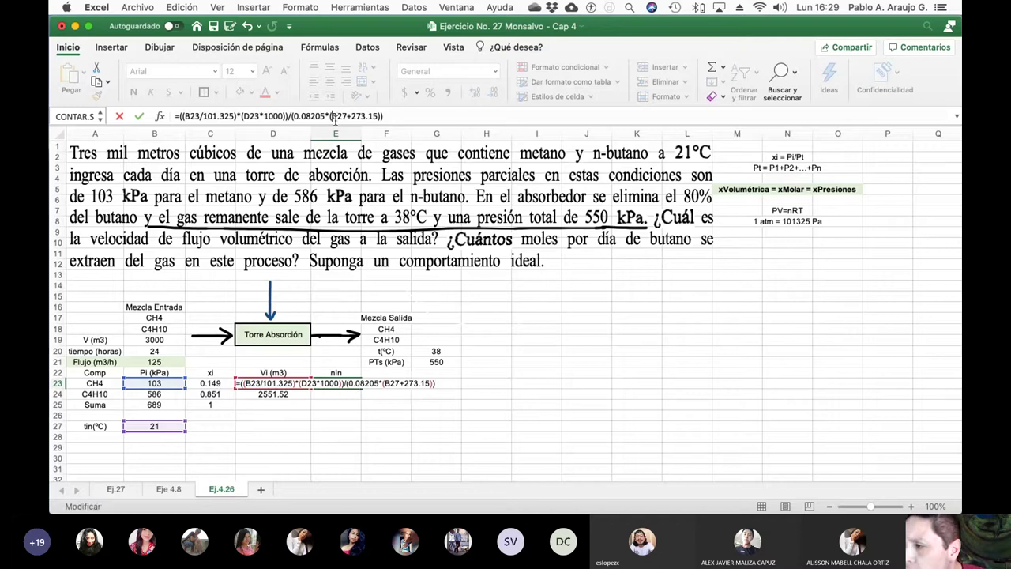
{"action": "type", "text": "$"}
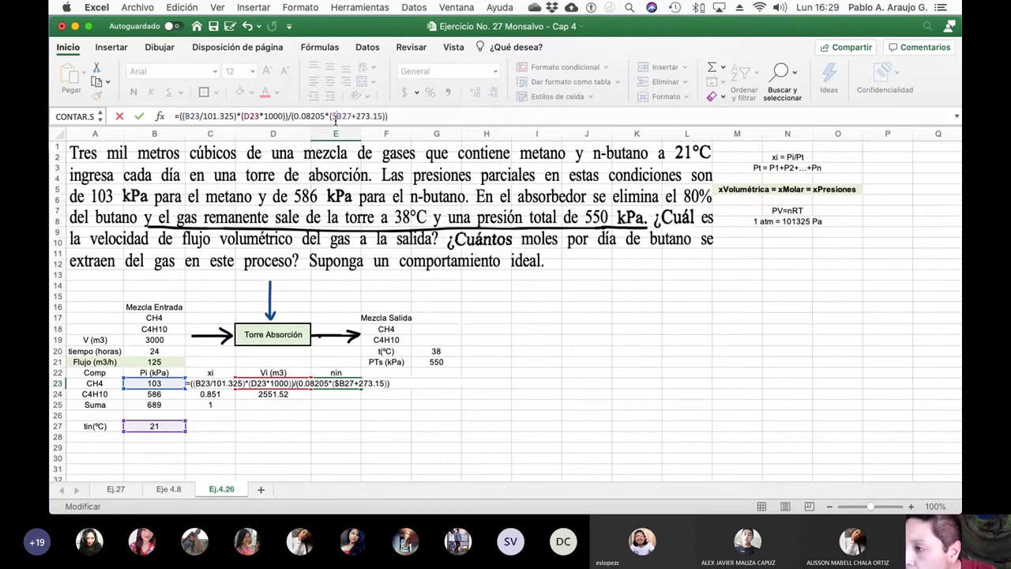
{"action": "key", "text": "Right"}
{"action": "type", "text": "$"}
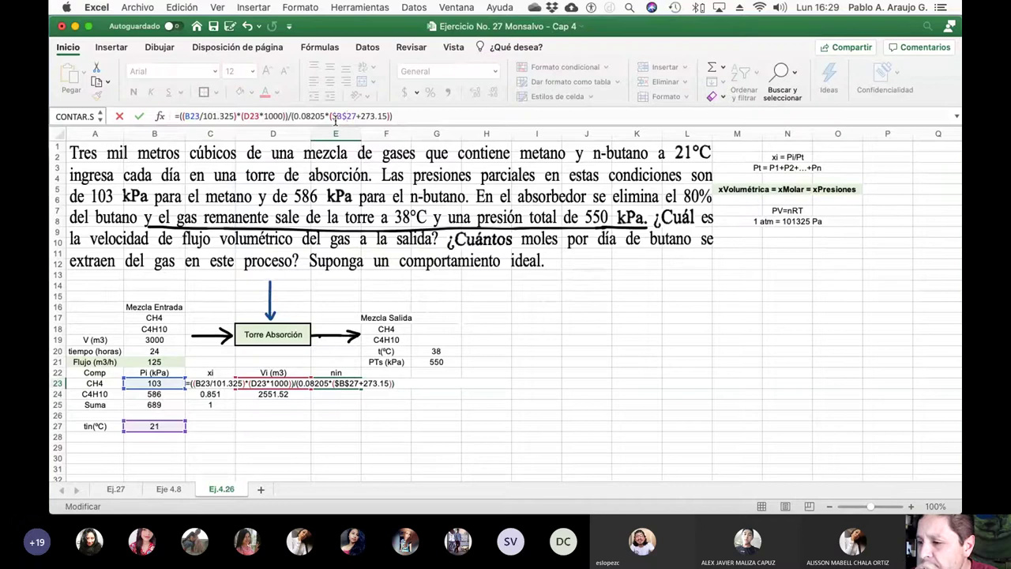
{"action": "key", "text": "Return"}
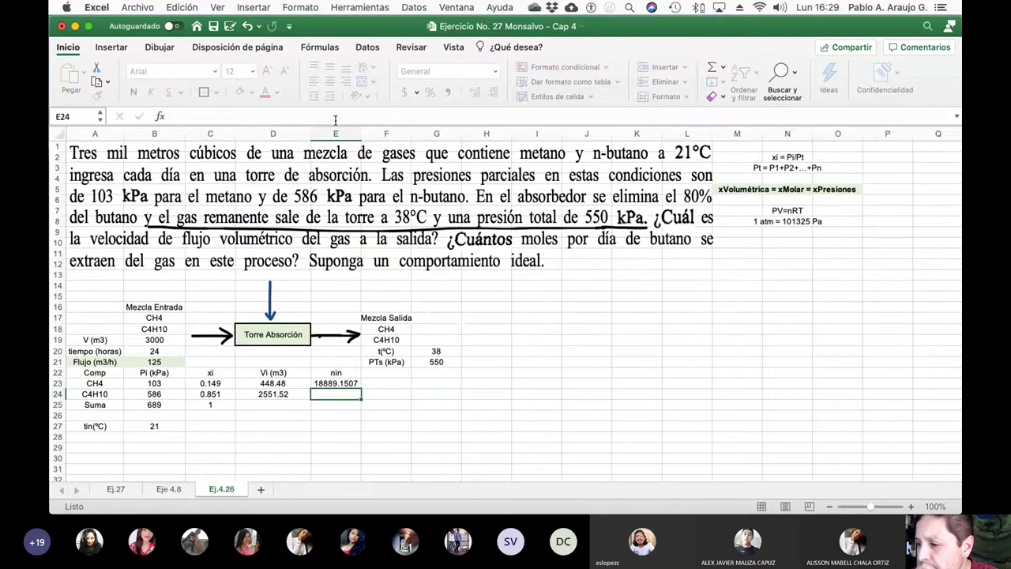
- Fill the inlet moles formula from E23 down to the C4H10 row in E24
{"action": "key", "text": "Up"}
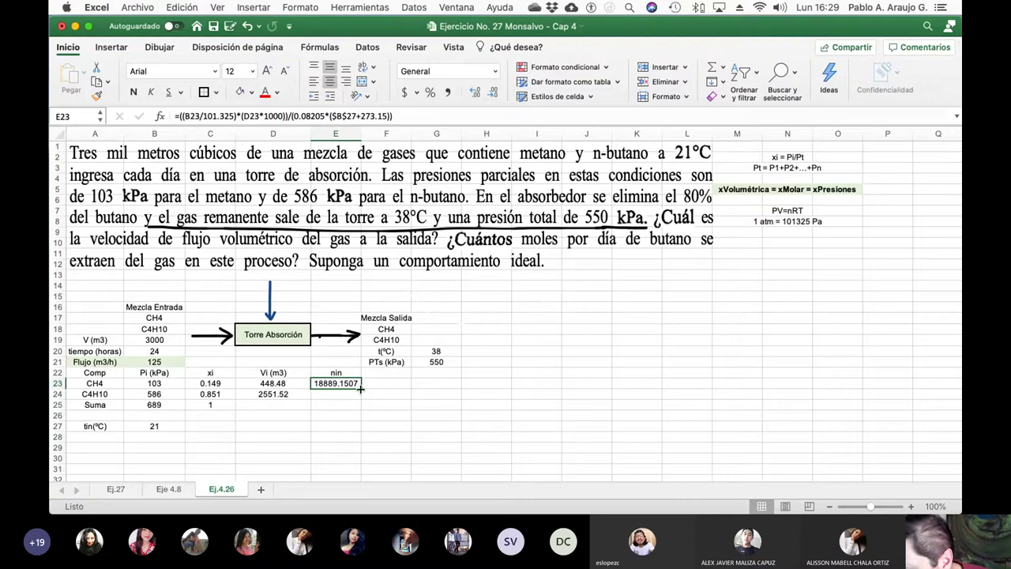
{"action": "left_click_drag", "start_coordinate": [361, 388], "coordinate": [358, 398]}
{"action": "left_click", "coordinate": [336, 428]}
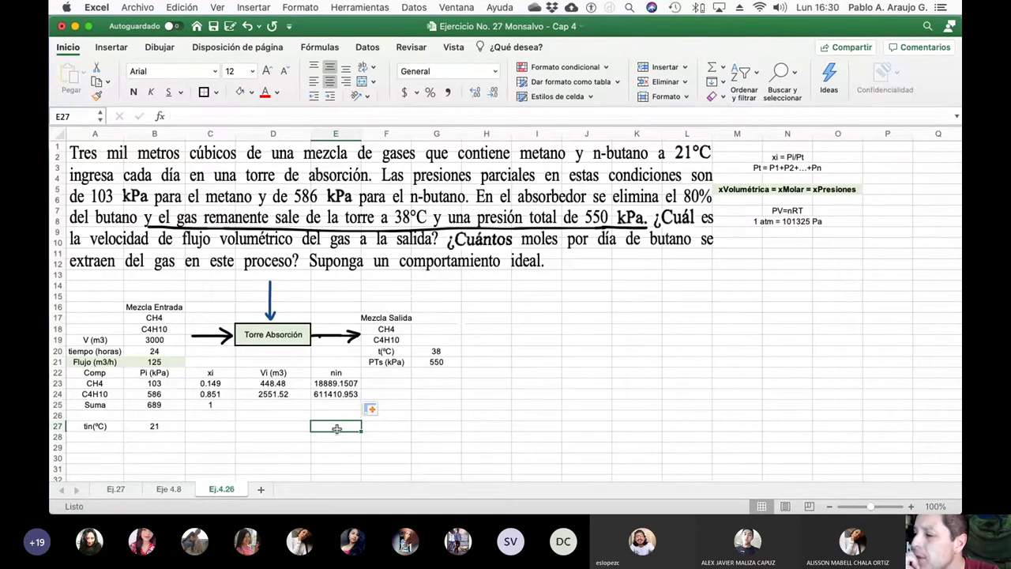
- Draw a black downward arrow leaving the Torre Absorción box and handwrite "80%" beside it
{"action": "left_click", "coordinate": [157, 48]}
{"action": "left_click", "coordinate": [221, 79]}
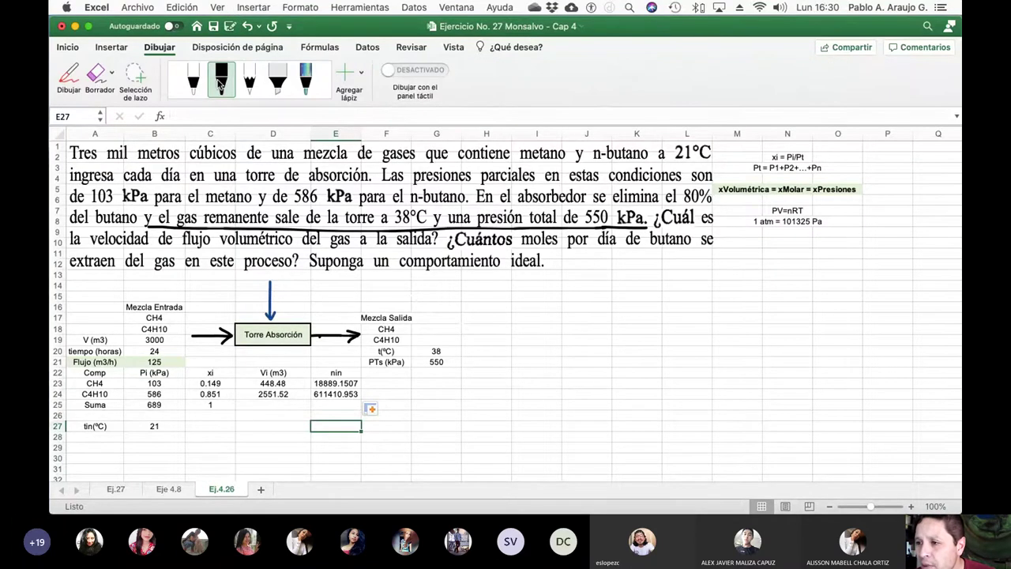
{"action": "left_click_drag", "start_coordinate": [269, 348], "coordinate": [273, 363]}
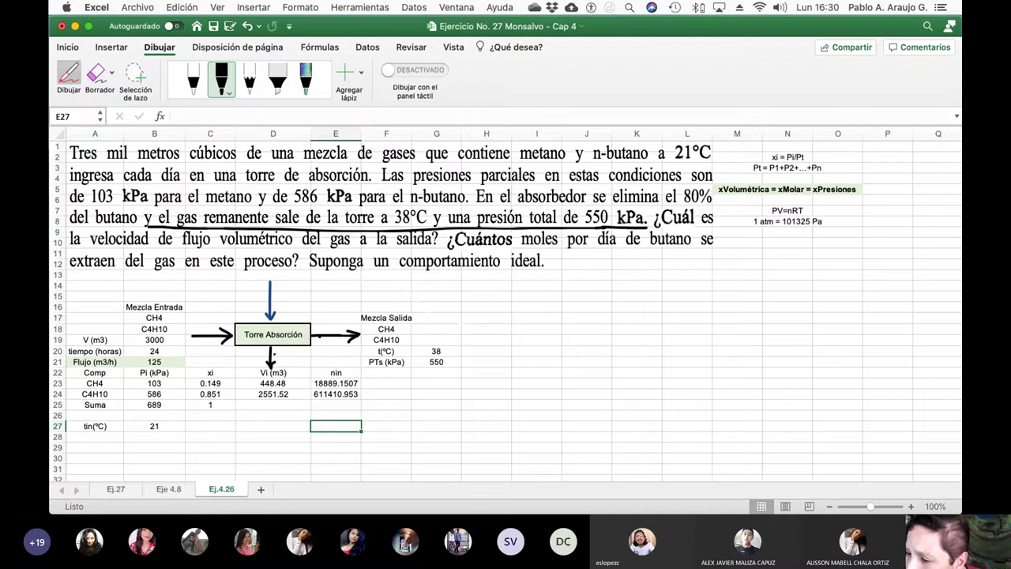
{"action": "mouse_move", "coordinate": [281, 354]}
{"action": "left_mouse_down"}
{"action": "mouse_move", "coordinate": [295, 362]}
{"action": "mouse_move", "coordinate": [297, 353]}
{"action": "mouse_move", "coordinate": [302, 364]}
{"action": "left_mouse_up"}
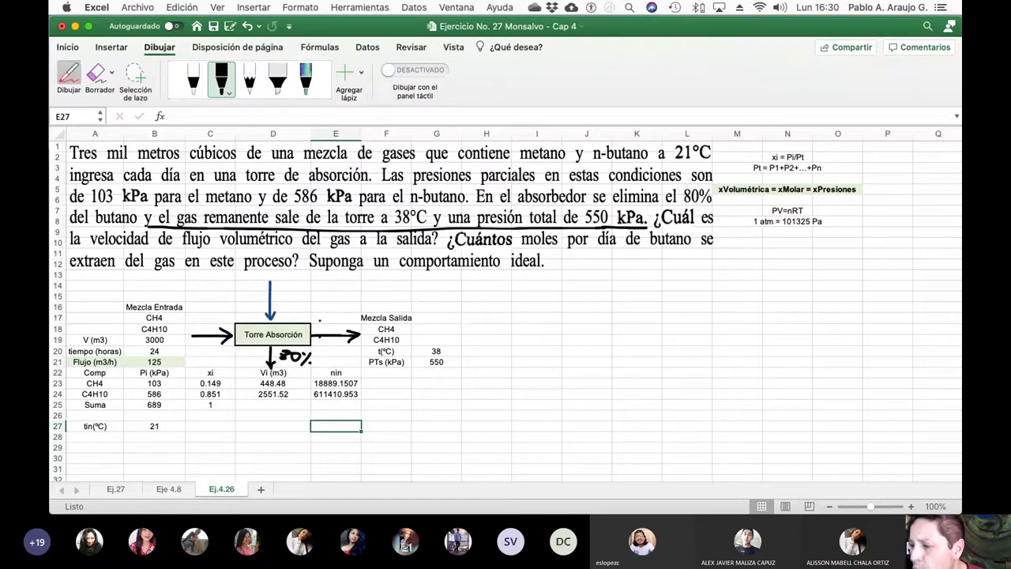
- Handwrite "20%" above the outlet arrow towards Mezcla Salida, then leave drawing mode
{"action": "mouse_move", "coordinate": [321, 317]}
{"action": "left_mouse_down"}
{"action": "mouse_move", "coordinate": [330, 319]}
{"action": "mouse_move", "coordinate": [319, 330]}
{"action": "mouse_move", "coordinate": [352, 318]}
{"action": "mouse_move", "coordinate": [352, 326]}
{"action": "left_mouse_up"}
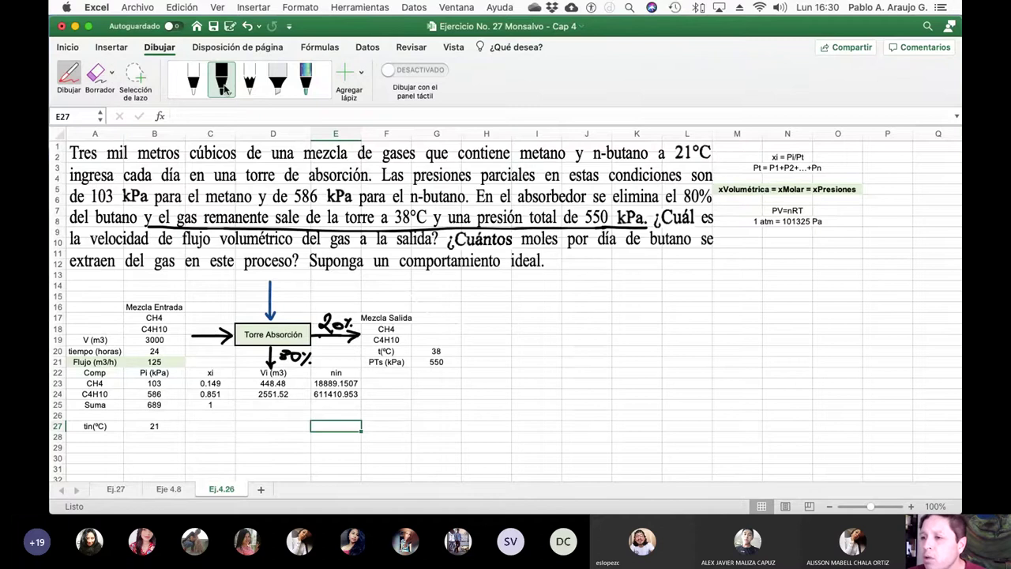
{"action": "left_click", "coordinate": [70, 80]}
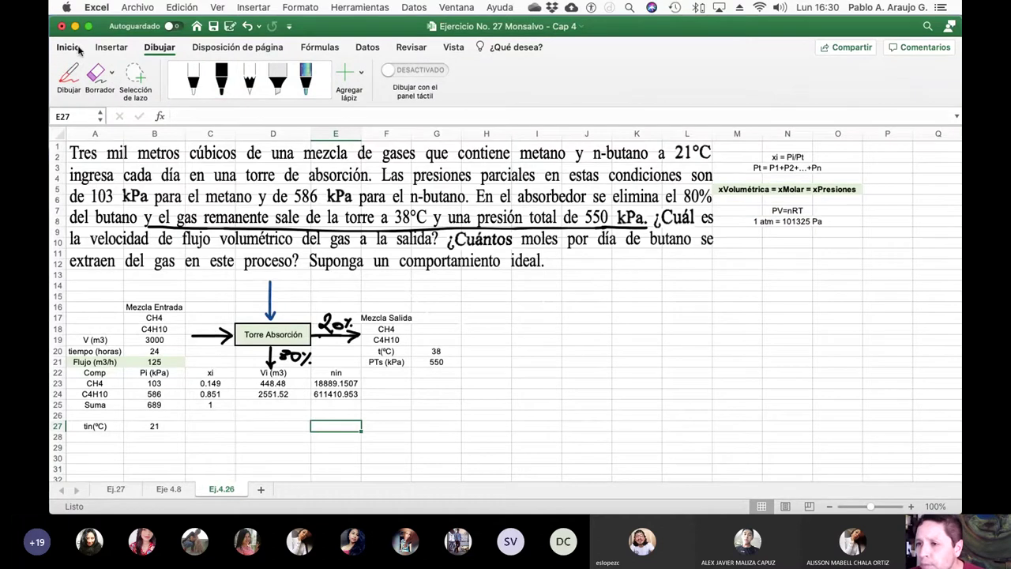
{"action": "left_click", "coordinate": [69, 48]}
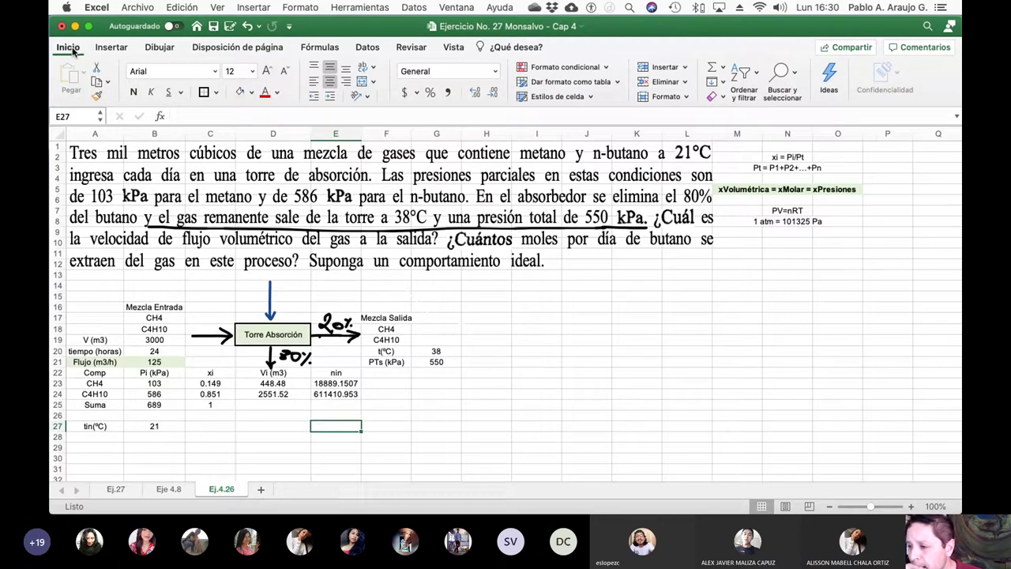
- Delete the stray blank ink object near Mezcla Salida, around cells G14 to I17
{"action": "left_click", "coordinate": [477, 330]}
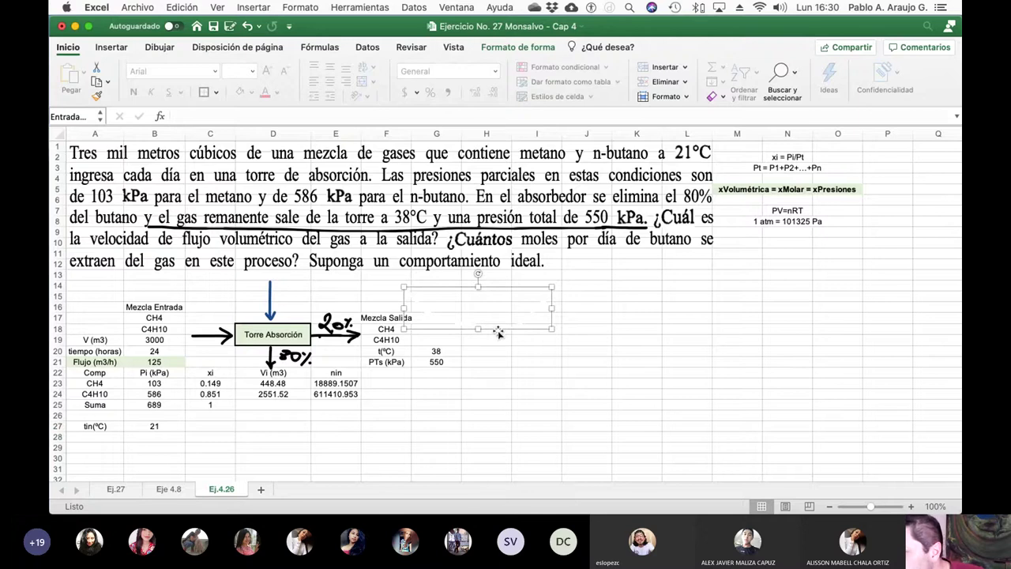
{"action": "key", "text": "Delete"}
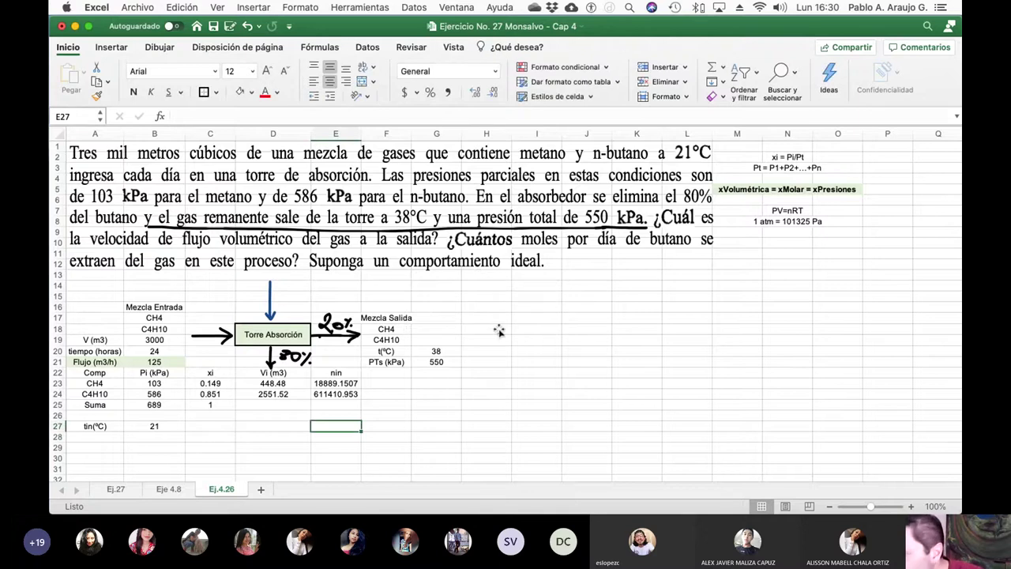
{"action": "left_click", "coordinate": [495, 330]}
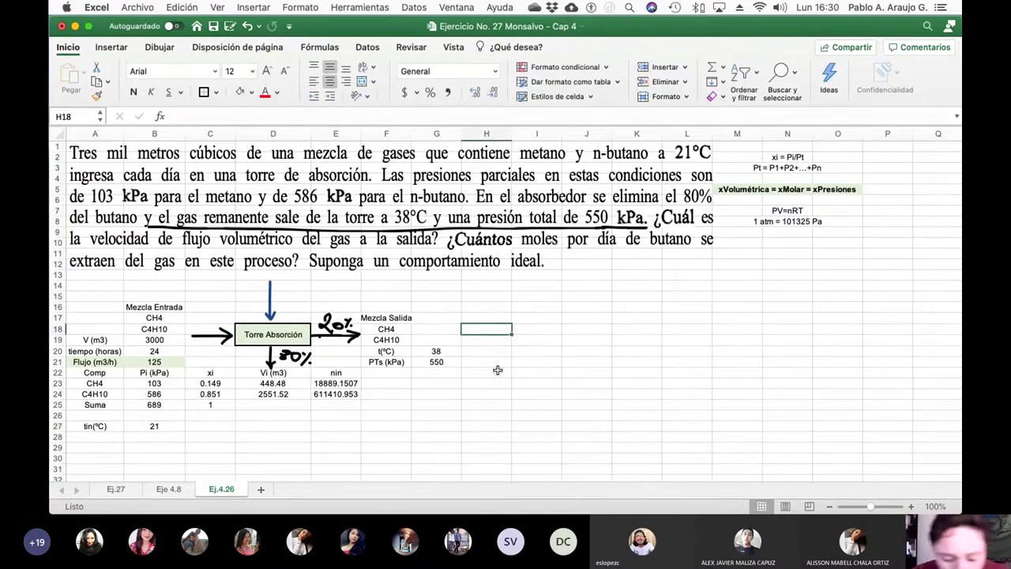
{"action": "type", "text": "Nout"}
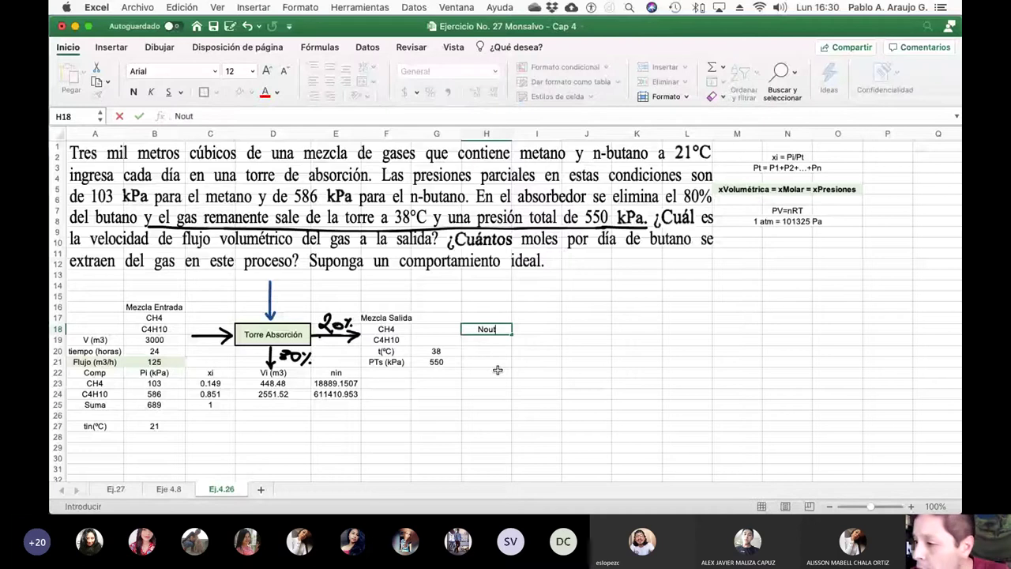
{"action": "key", "text": "Return"}
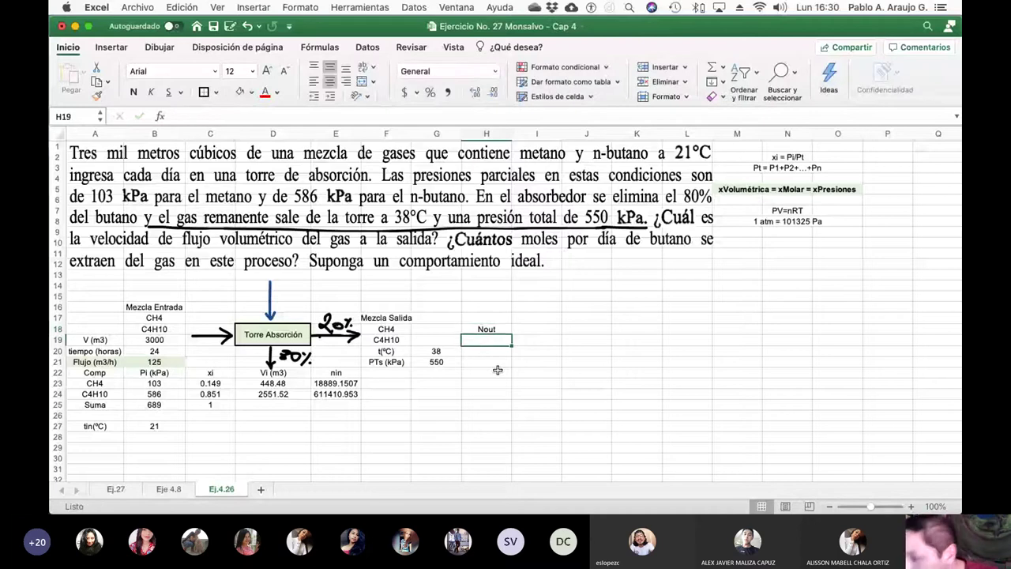
- Enter the header Nout in H17 and set the CH4 outlet moles in H18 to =E23
{"action": "key", "text": "Up"}
{"action": "key", "text": "Up"}
{"action": "type", "text": "Nout"}
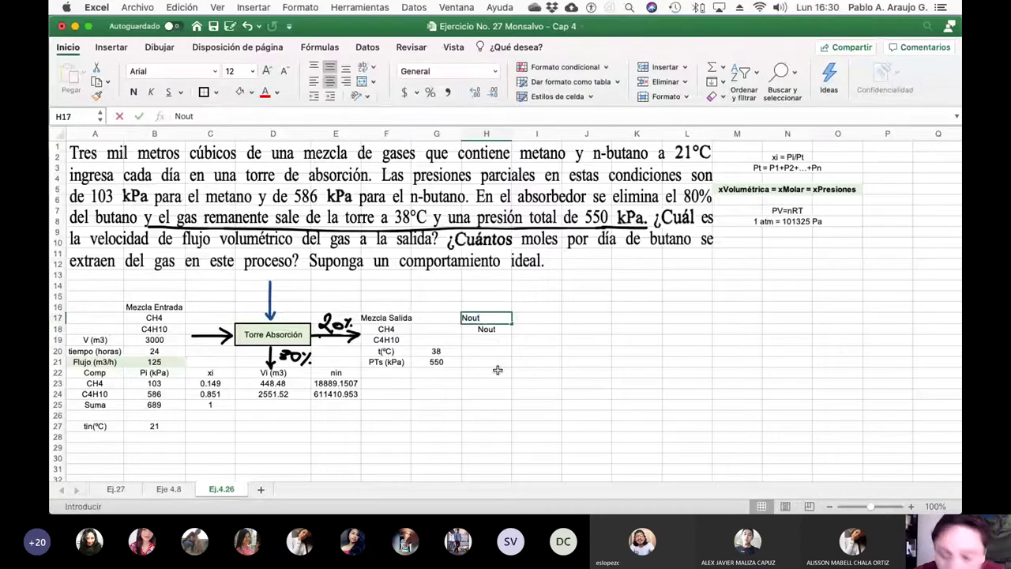
{"action": "key", "text": "Return"}
{"action": "type", "text": "="}
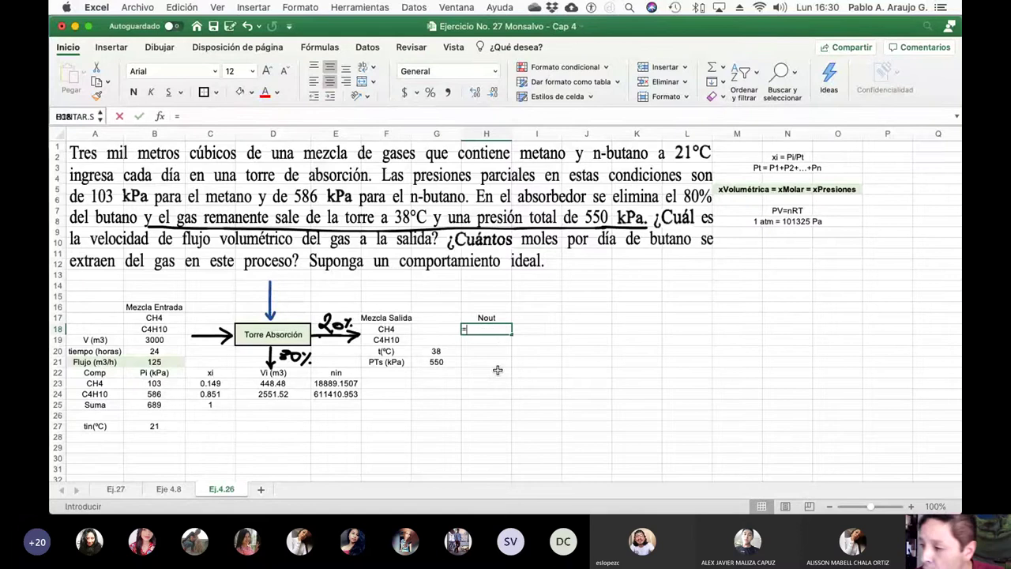
{"action": "left_click", "coordinate": [352, 385]}
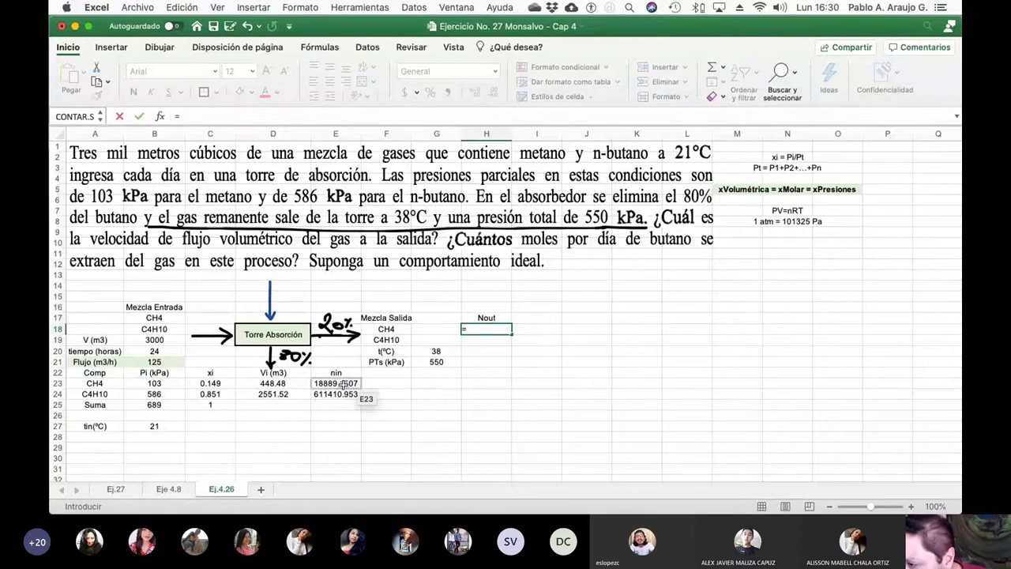
{"action": "key", "text": "Return"}
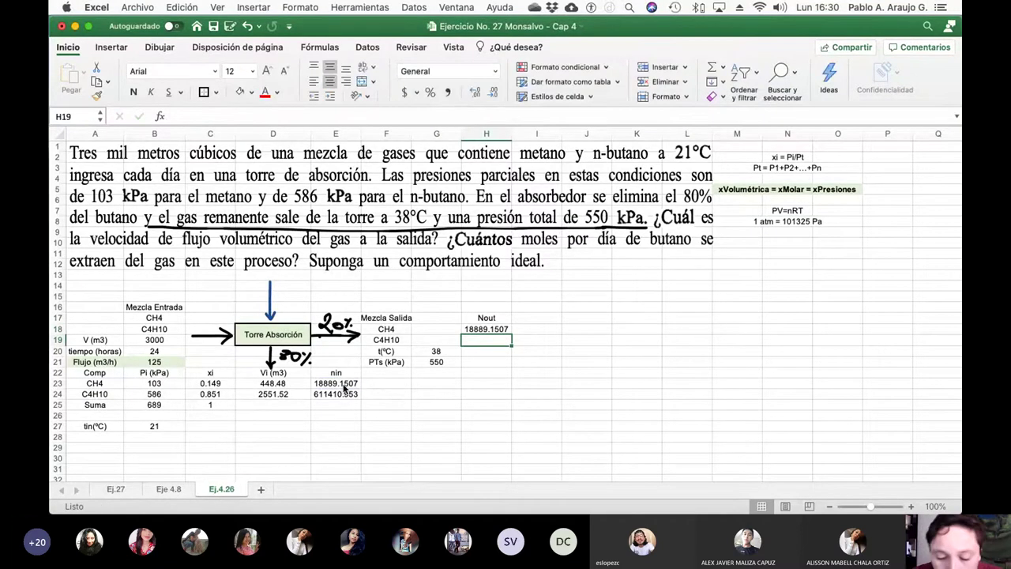
- Calculate the C4H10 outlet moles in H19 with the formula =E24*0.2
{"action": "type", "text": "="}
{"action": "left_click", "coordinate": [336, 392]}
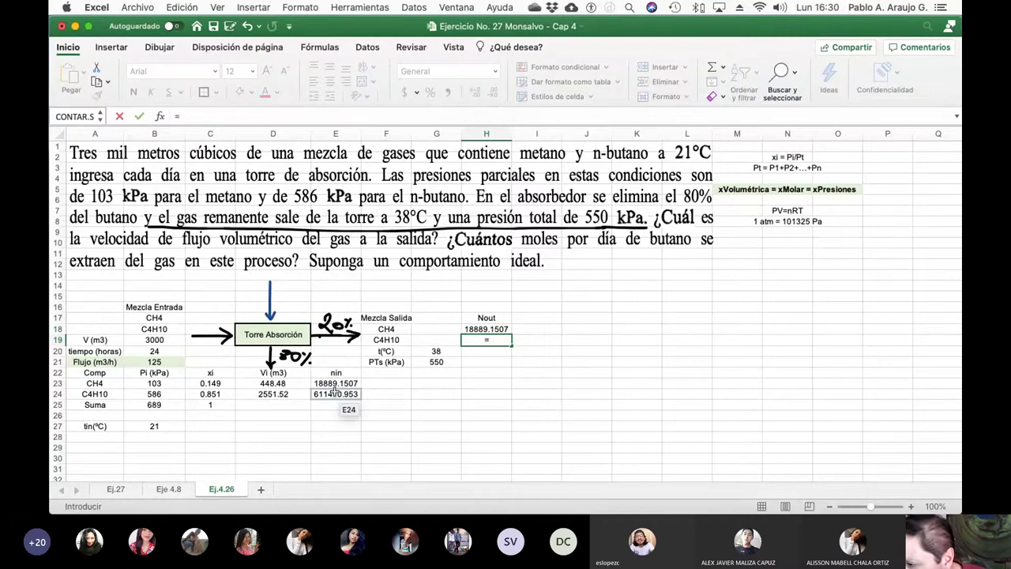
{"action": "left_click", "coordinate": [335, 393]}
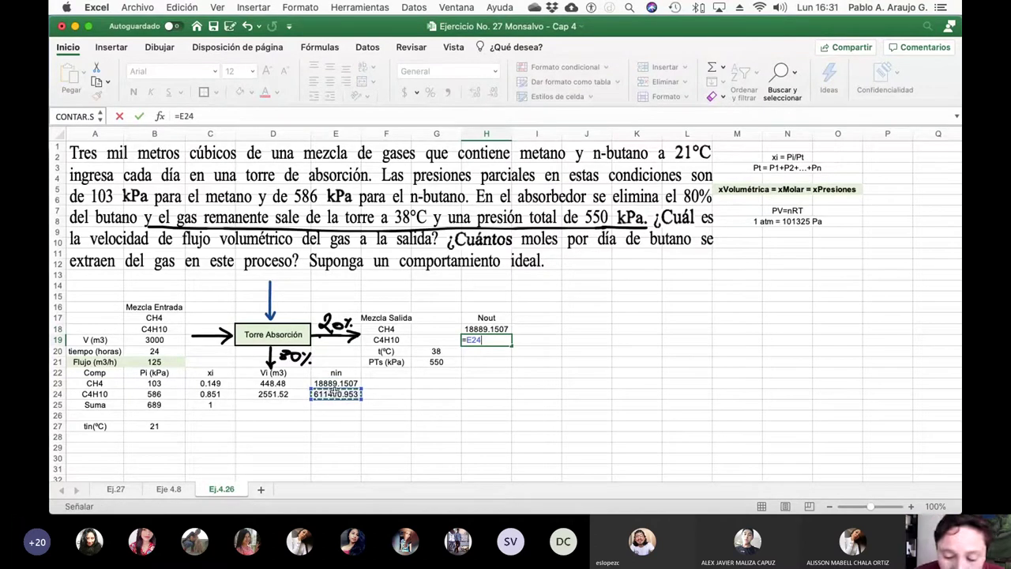
{"action": "type", "text": "*"}
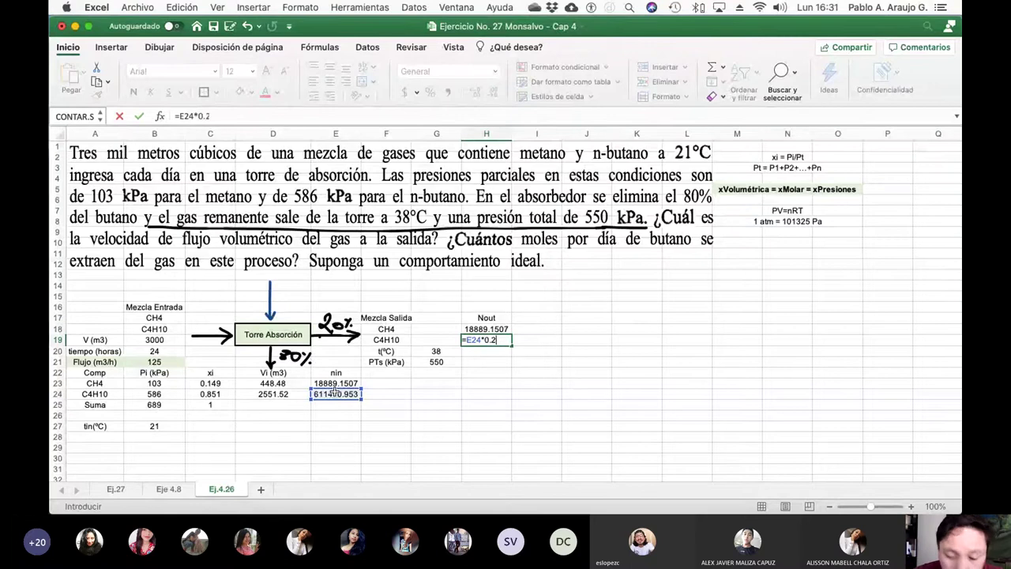
{"action": "key", "text": "Return"}
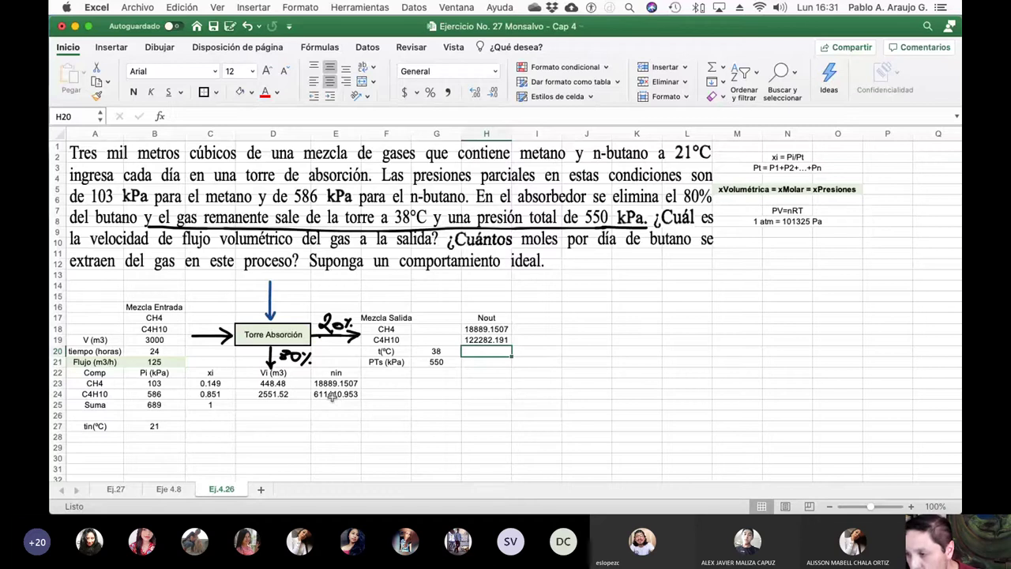
- Enter the header xout in I17, beside the Nout header
{"action": "left_click", "coordinate": [481, 340]}
{"action": "left_click", "coordinate": [526, 319]}
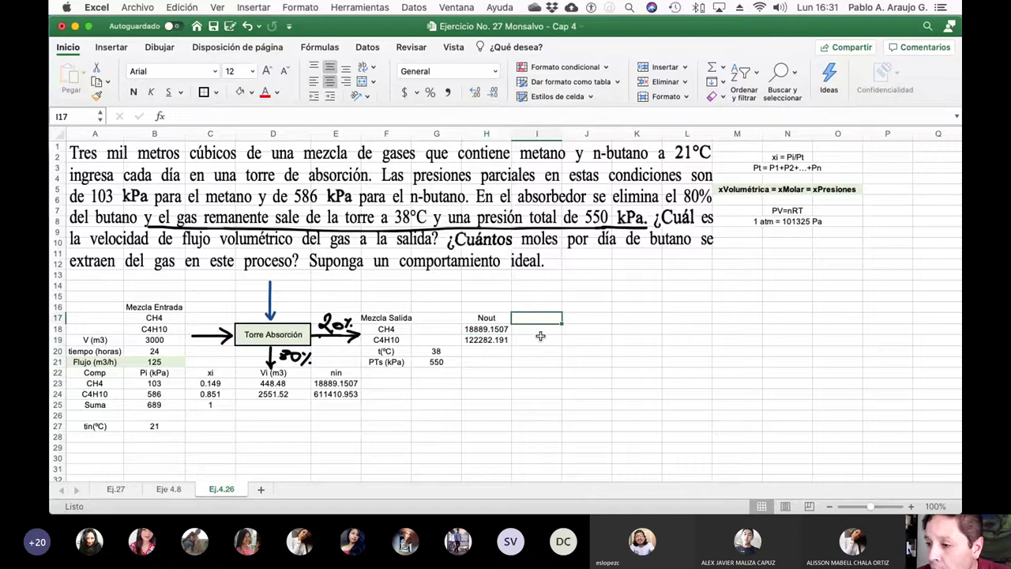
{"action": "type", "text": "xou"}
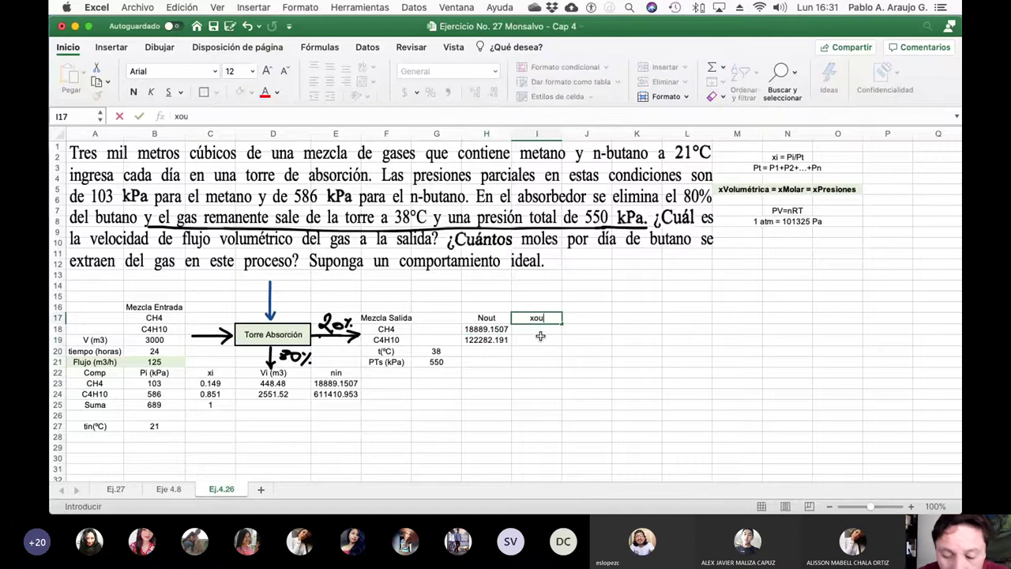
{"action": "type", "text": "t"}
{"action": "key", "text": "Return"}
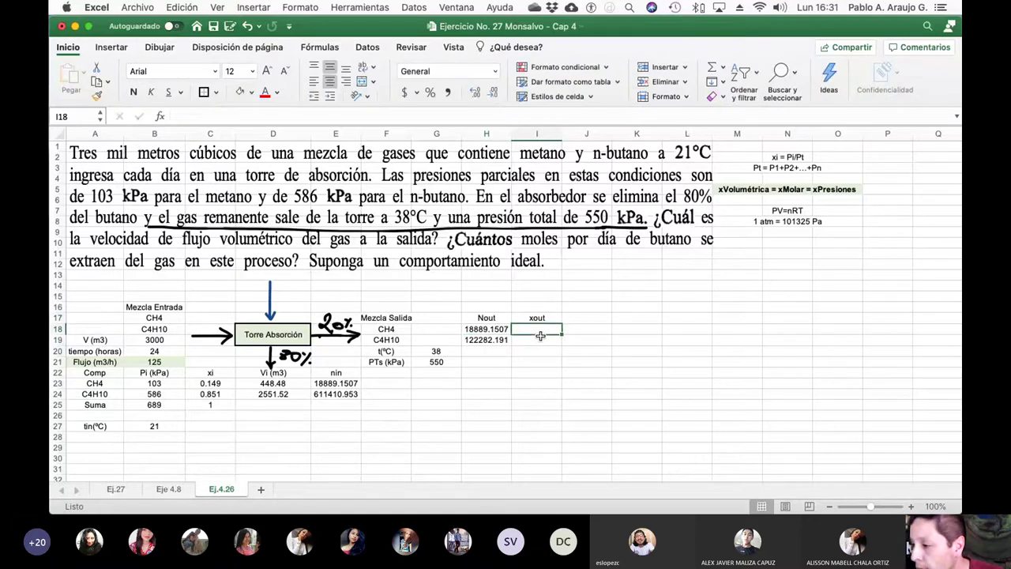
- Total the outlet moles in H20 with =suma(H18:H19)
{"action": "key", "text": "Return"}
{"action": "key", "text": "Return"}
{"action": "key", "text": "Left"}
{"action": "key", "text": "Left"}
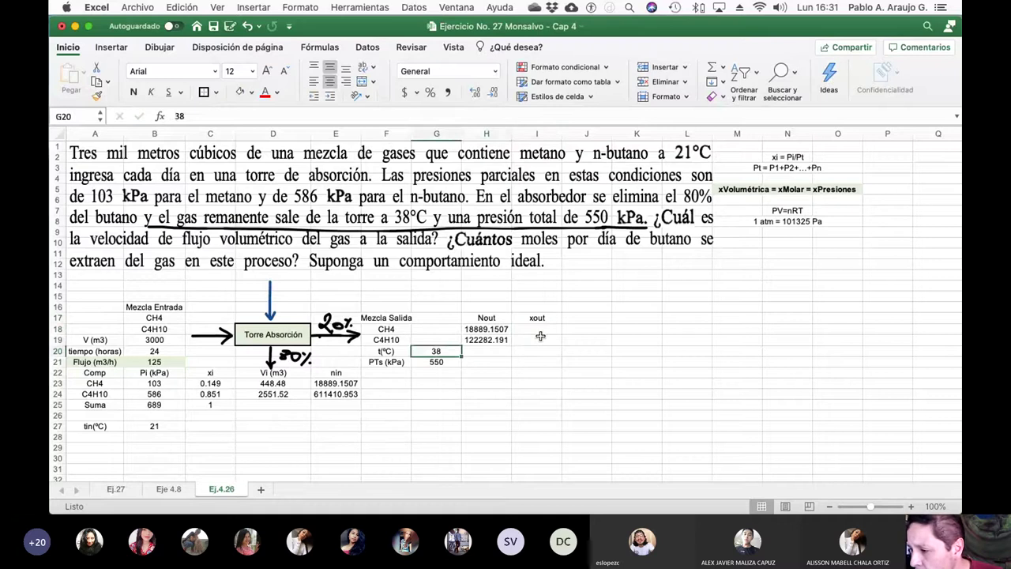
{"action": "key", "text": "Right"}
{"action": "type", "text": "=suma("}
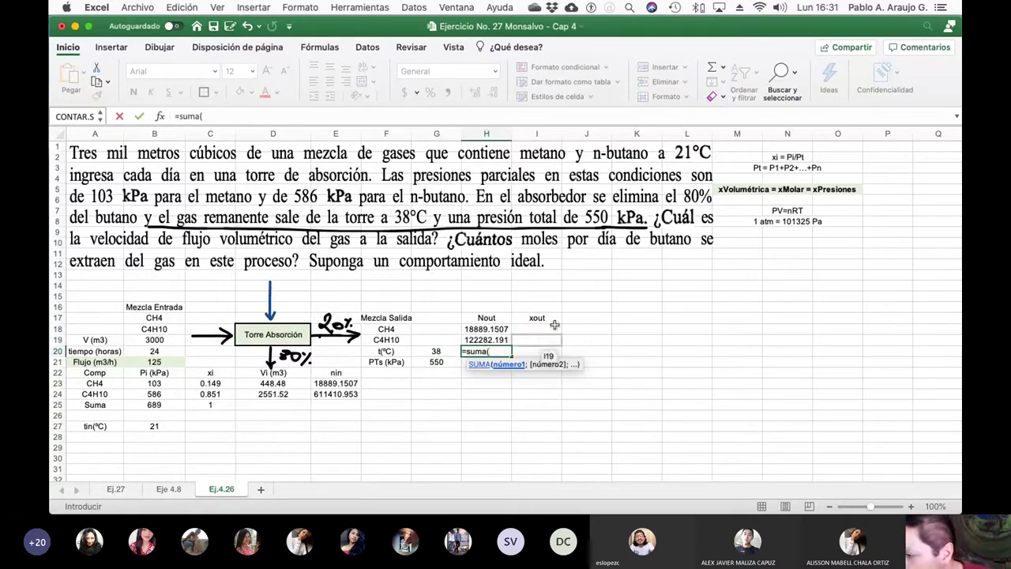
{"action": "left_click_drag", "start_coordinate": [486, 328], "coordinate": [494, 339]}
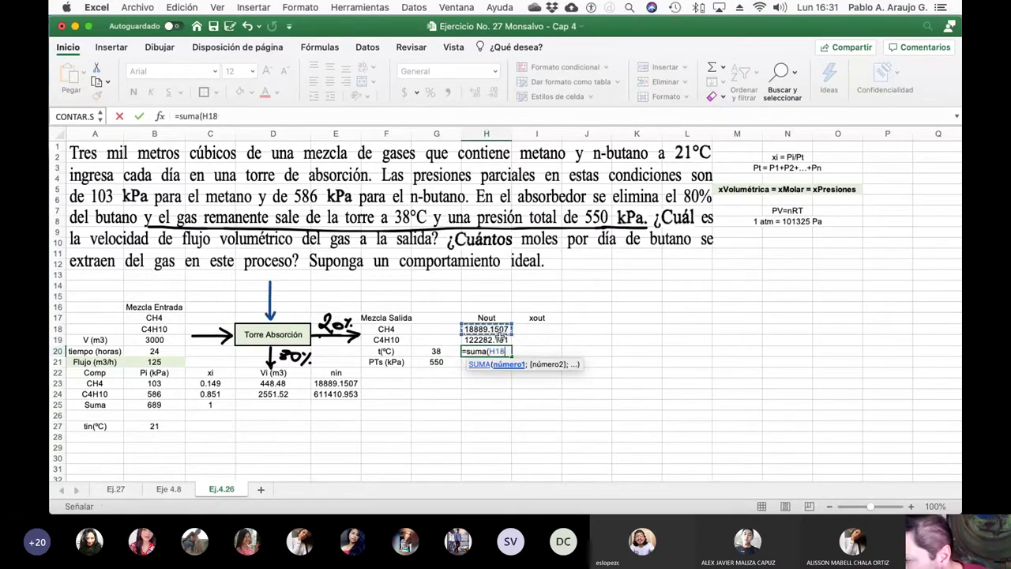
{"action": "key", "text": "Return"}
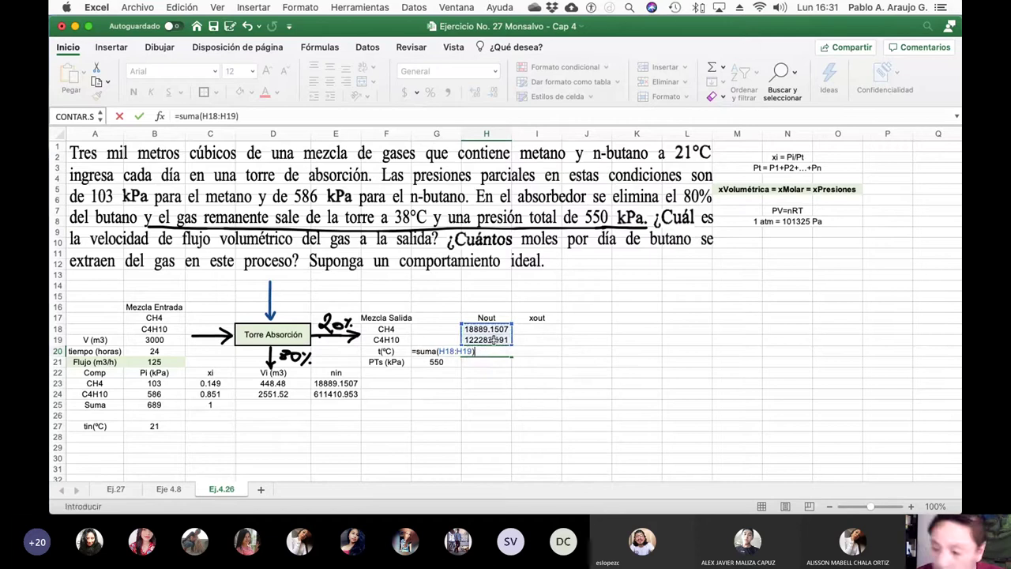
- Calculate the CH4 outlet mole fraction in I18 as =H18/$H$20, with the total as an absolute reference
{"action": "key", "text": "Up"}
{"action": "key", "text": "Right"}
{"action": "key", "text": "Up"}
{"action": "key", "text": "Up"}
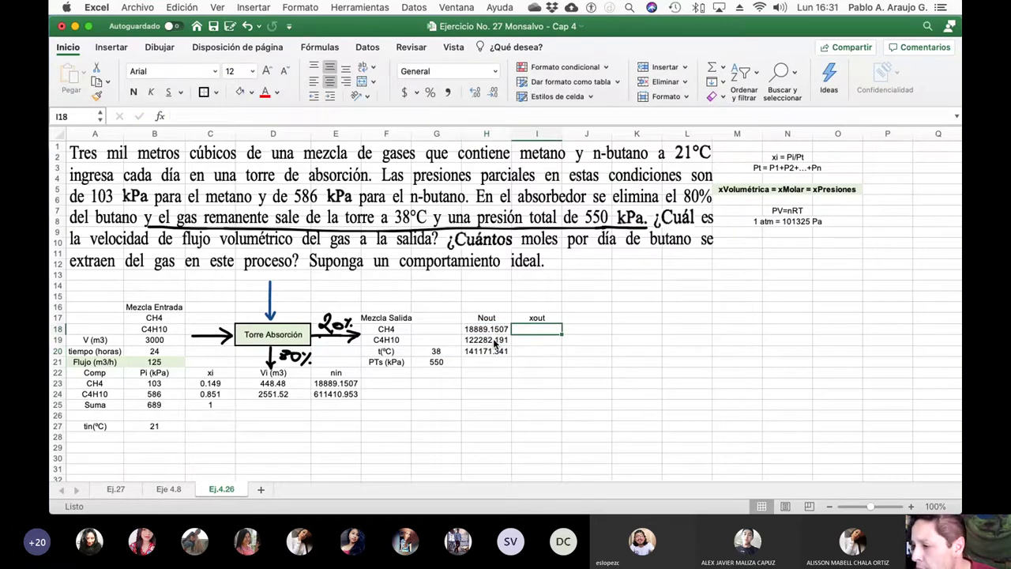
{"action": "type", "text": "="}
{"action": "left_click", "coordinate": [484, 330]}
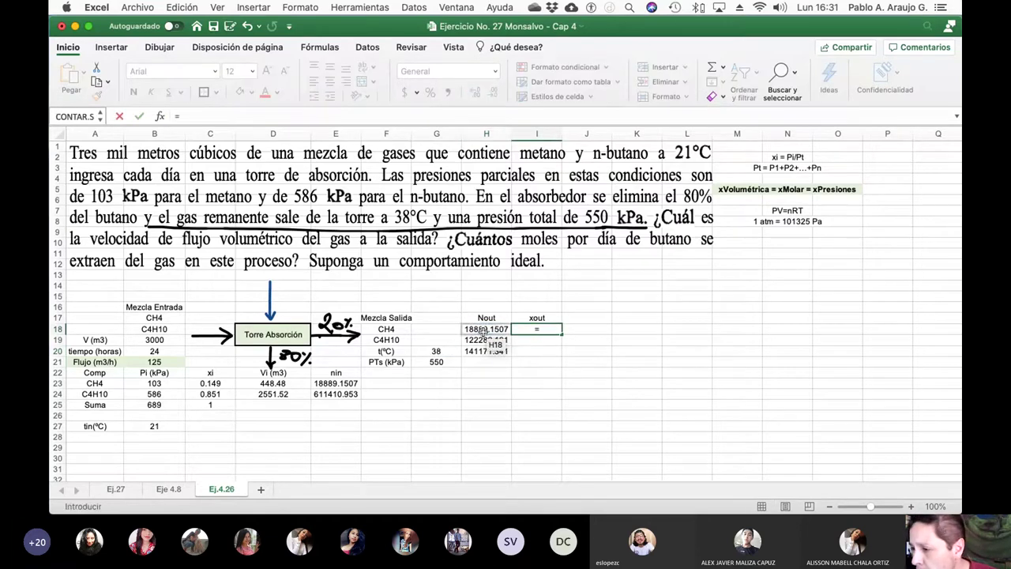
{"action": "type", "text": "/"}
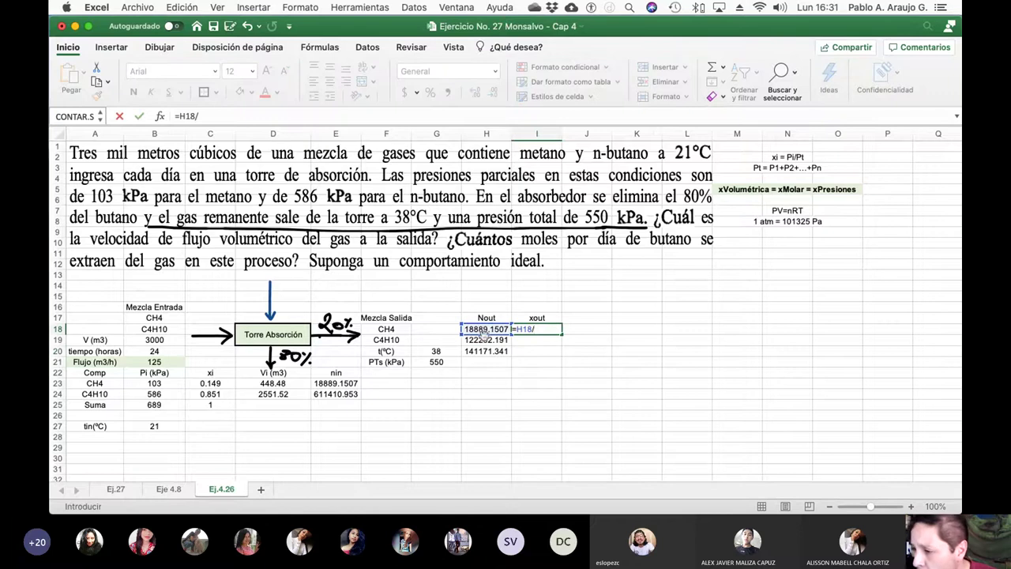
{"action": "left_click", "coordinate": [478, 351]}
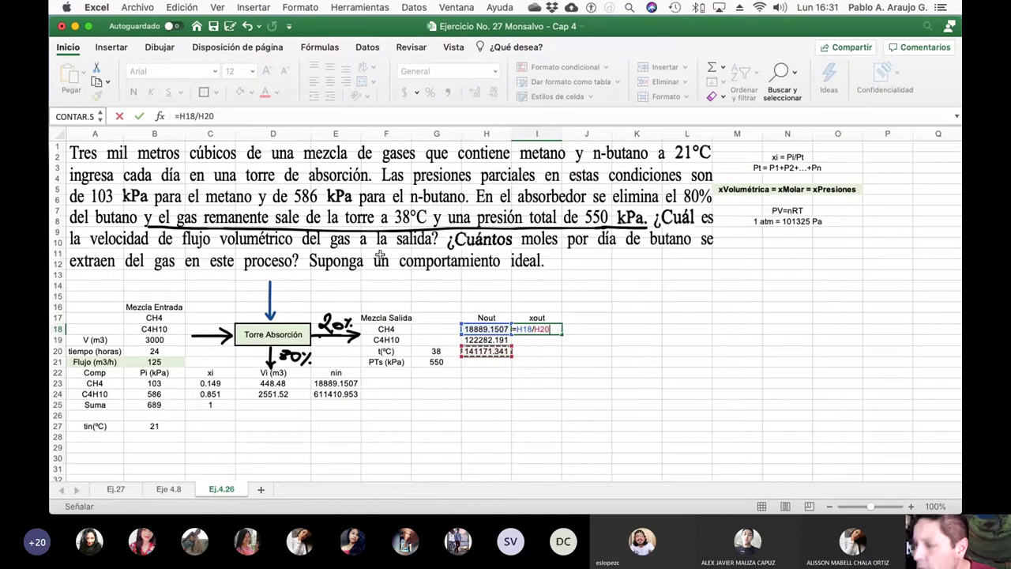
{"action": "left_click", "coordinate": [196, 116]}
{"action": "type", "text": "$"}
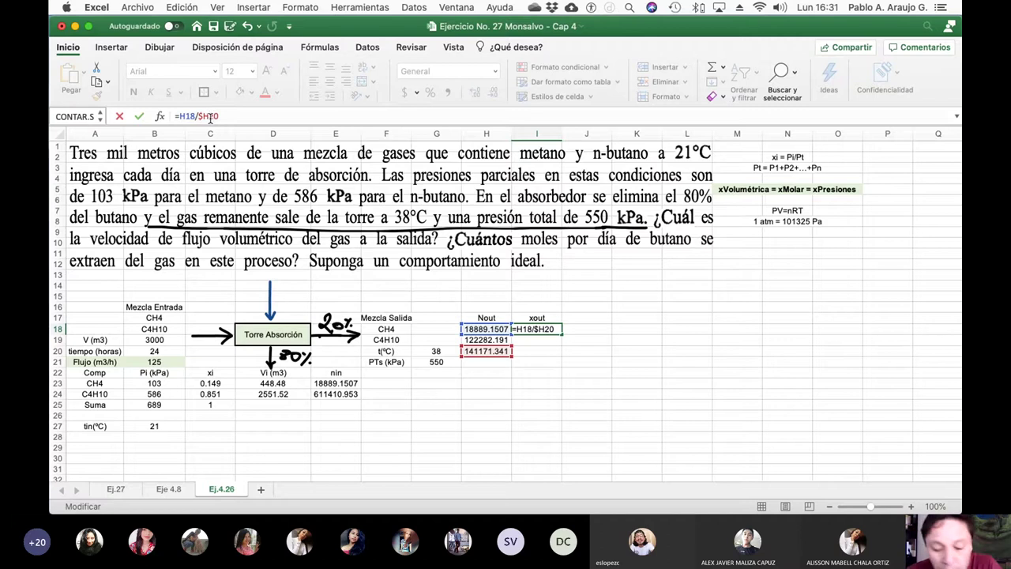
{"action": "key", "text": "Return"}
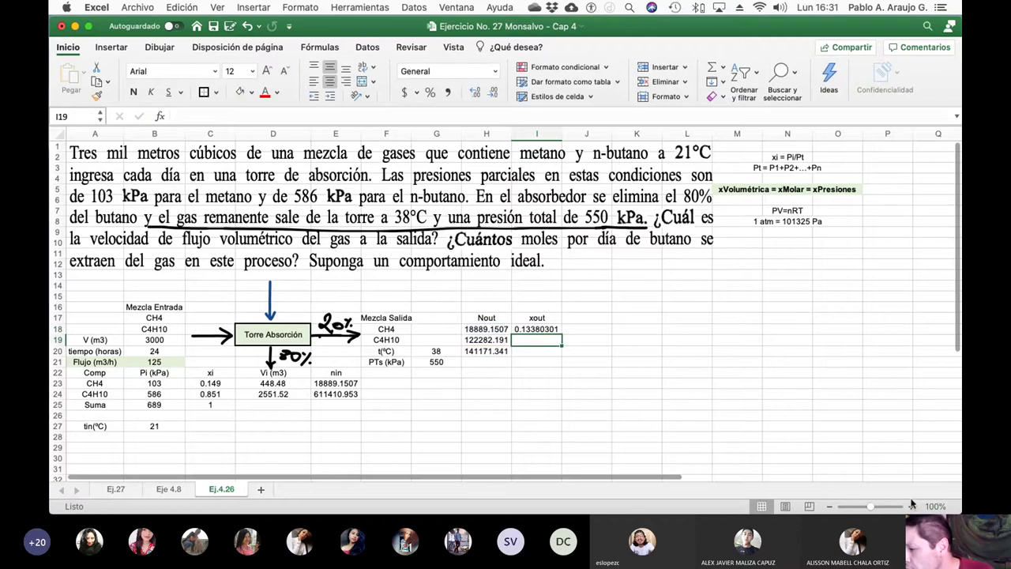
- Fill the outlet mole fraction formula from I18 down to the C4H10 row in I19
{"action": "left_click", "coordinate": [912, 506]}
{"action": "left_click", "coordinate": [912, 506]}
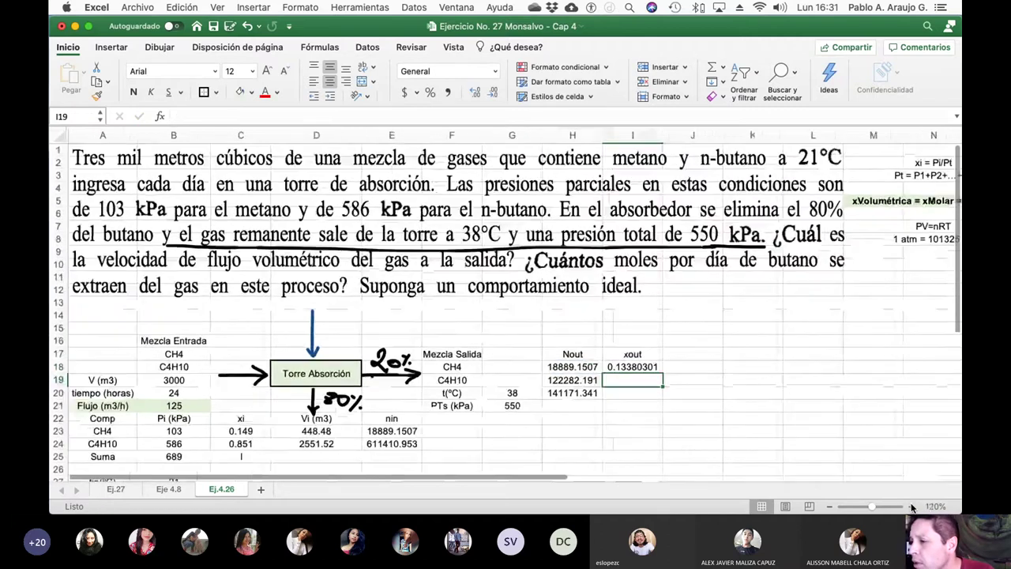
{"action": "scroll", "coordinate": [708, 392], "scroll_direction": "down", "scroll_amount": 2}
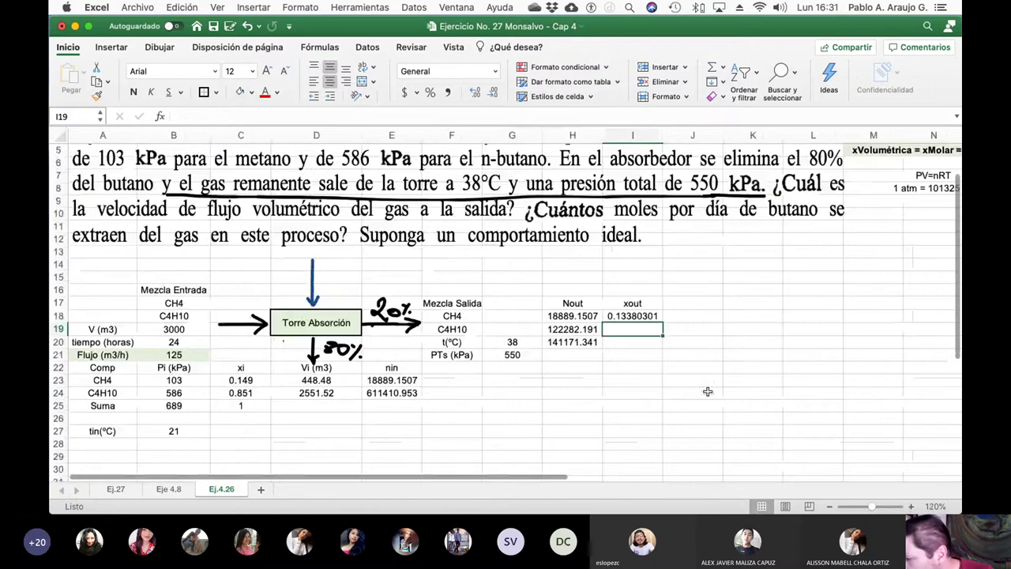
{"action": "left_click", "coordinate": [909, 506]}
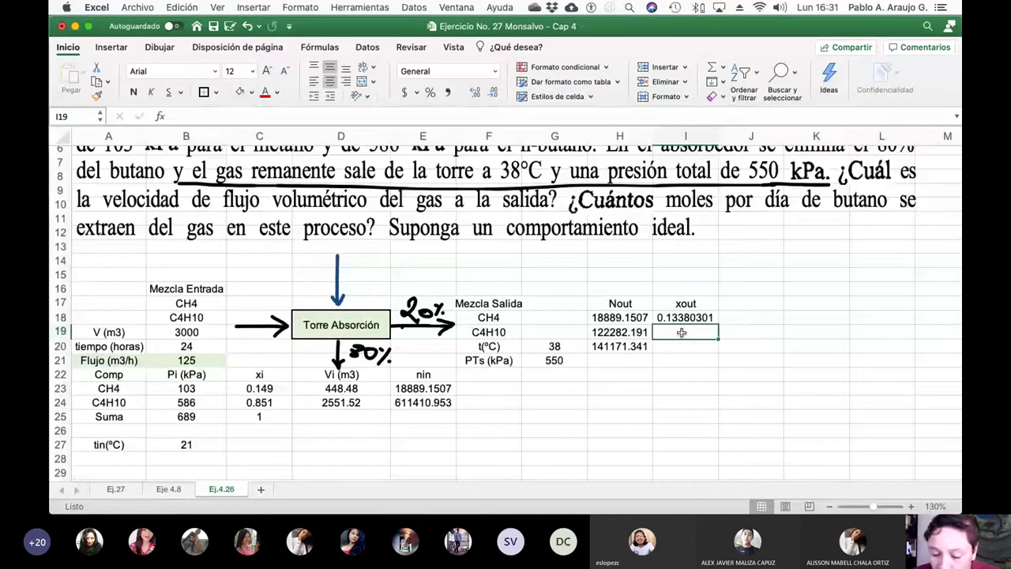
{"action": "key", "text": "Up"}
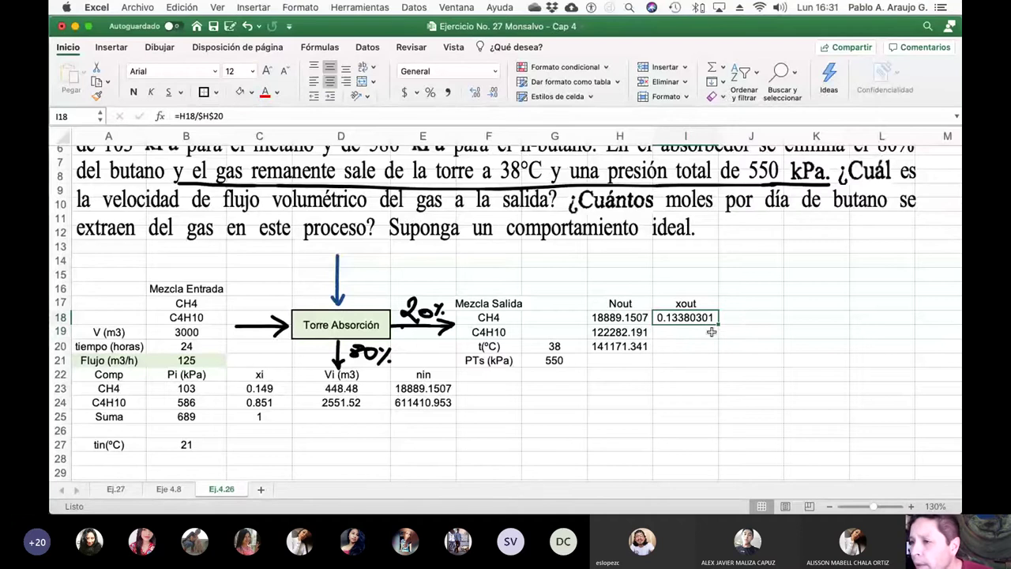
{"action": "left_click_drag", "start_coordinate": [718, 324], "coordinate": [716, 338]}
- Total the outlet mole fractions in I20 by summing I18:I19
{"action": "left_click", "coordinate": [693, 350]}
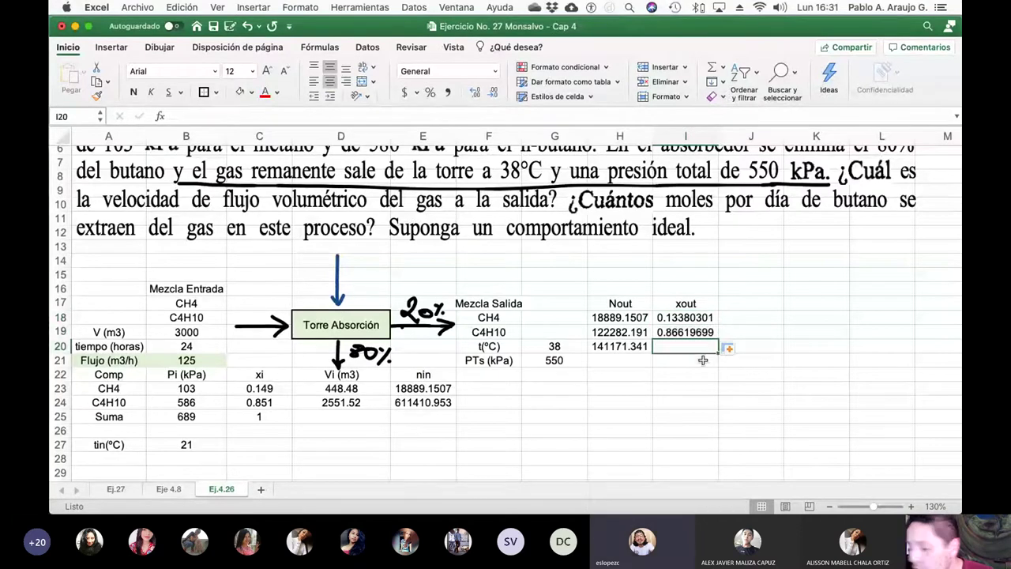
{"action": "type", "text": "=suma("}
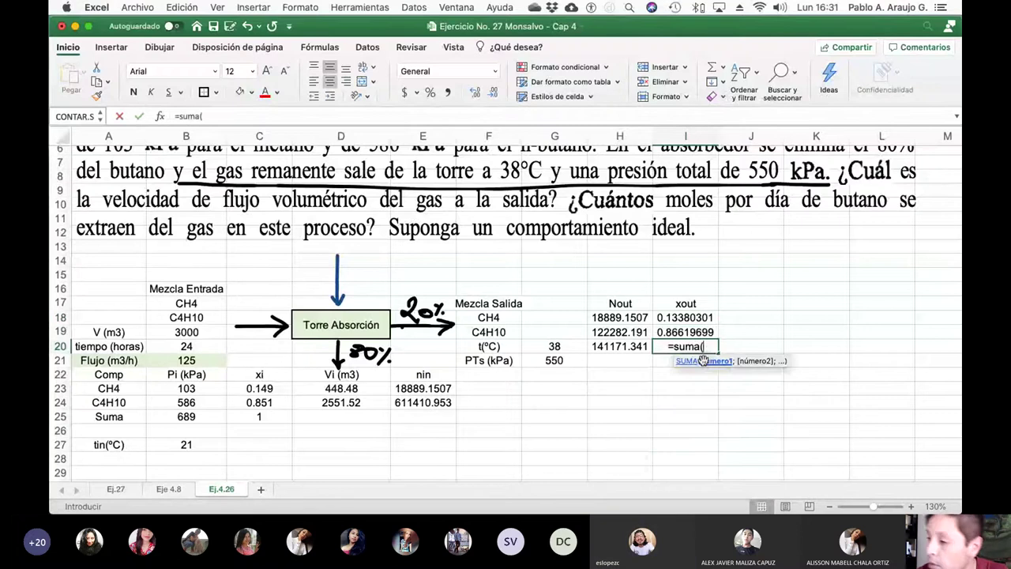
{"action": "left_click_drag", "start_coordinate": [676, 316], "coordinate": [678, 333]}
{"action": "key", "text": "Return"}
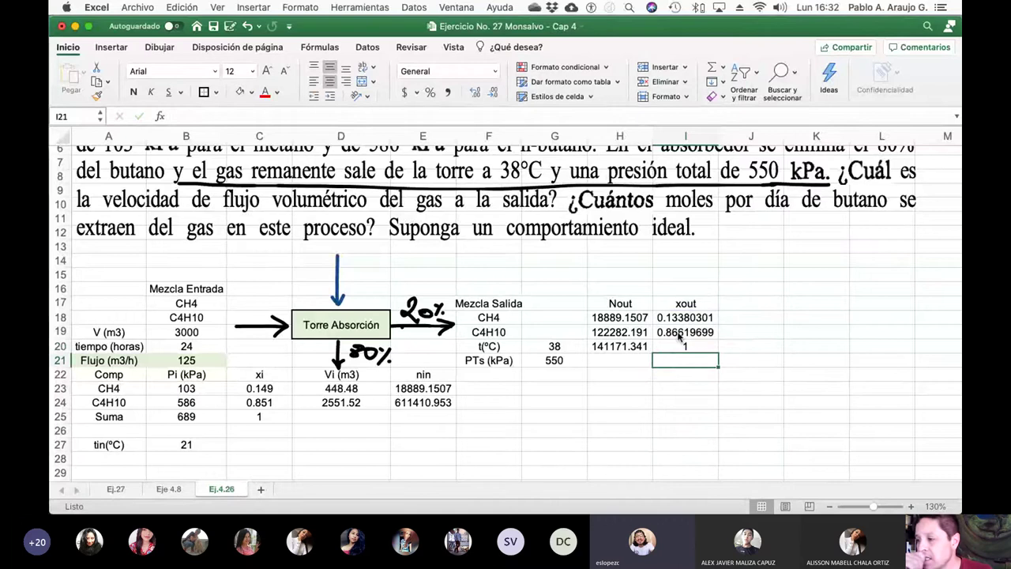
{"action": "left_click", "coordinate": [598, 411]}
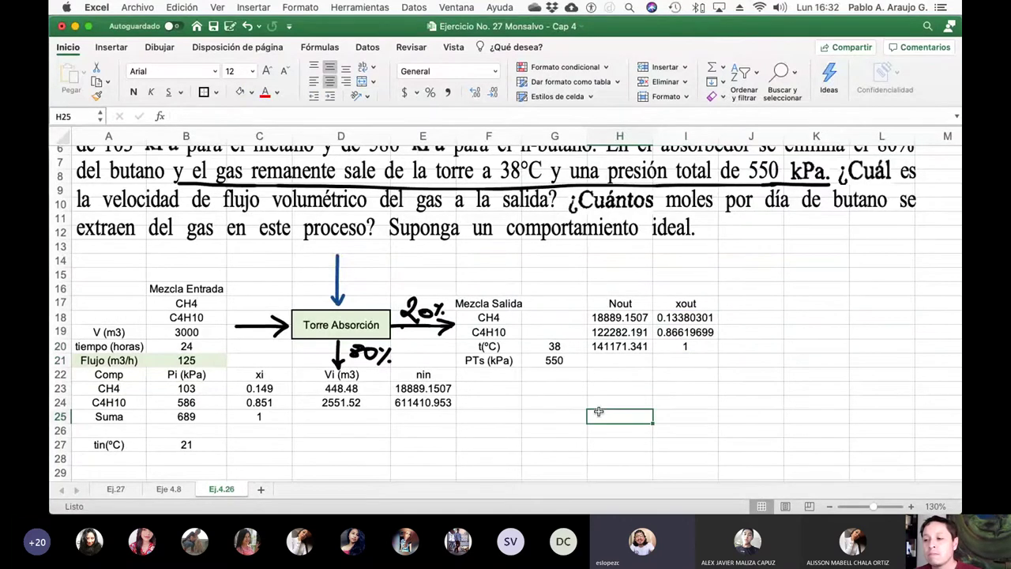
{"action": "scroll", "coordinate": [599, 411], "scroll_direction": "up", "scroll_amount": 1}
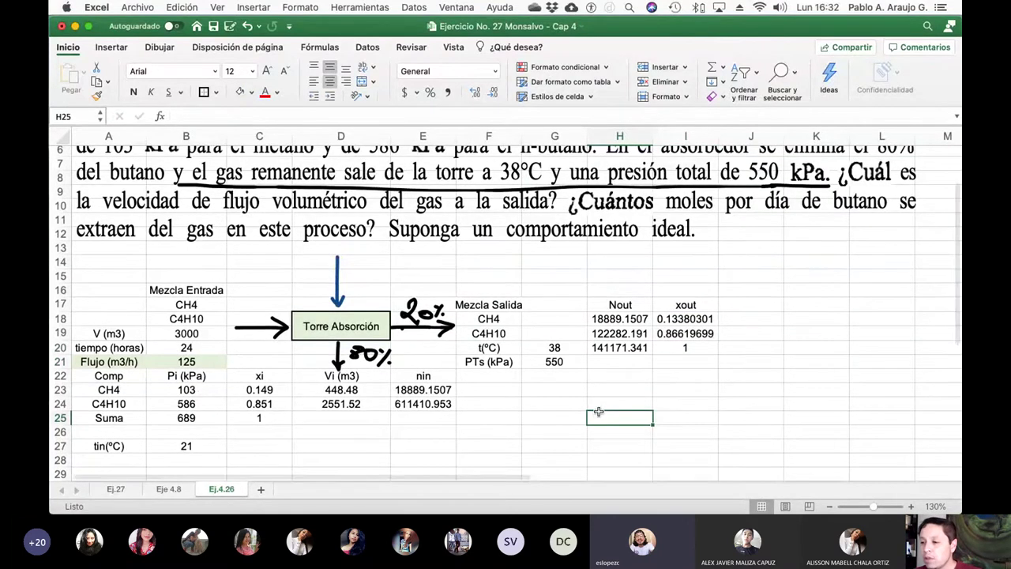
- Fill the CH4 inlet moles cell E23 and the CH4 outlet moles cell H18 with light gold
{"action": "left_click", "coordinate": [437, 390]}
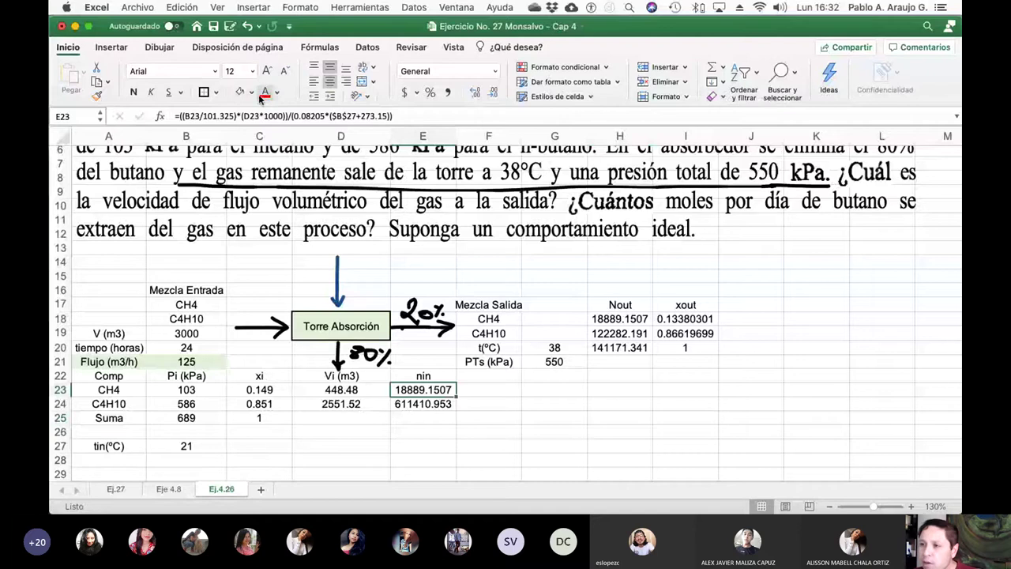
{"action": "left_click", "coordinate": [248, 93]}
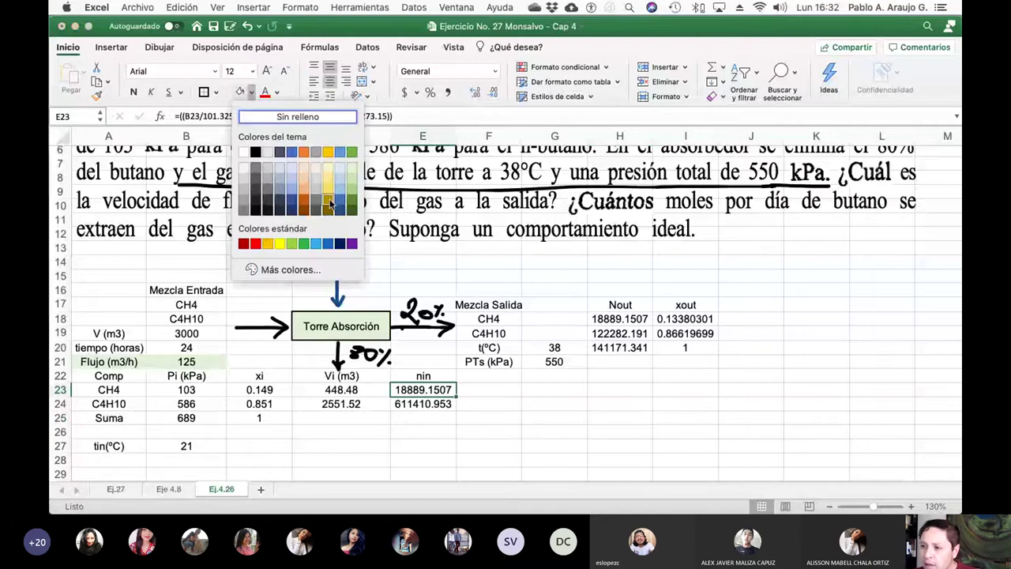
{"action": "left_click", "coordinate": [328, 173]}
{"action": "left_click", "coordinate": [604, 318]}
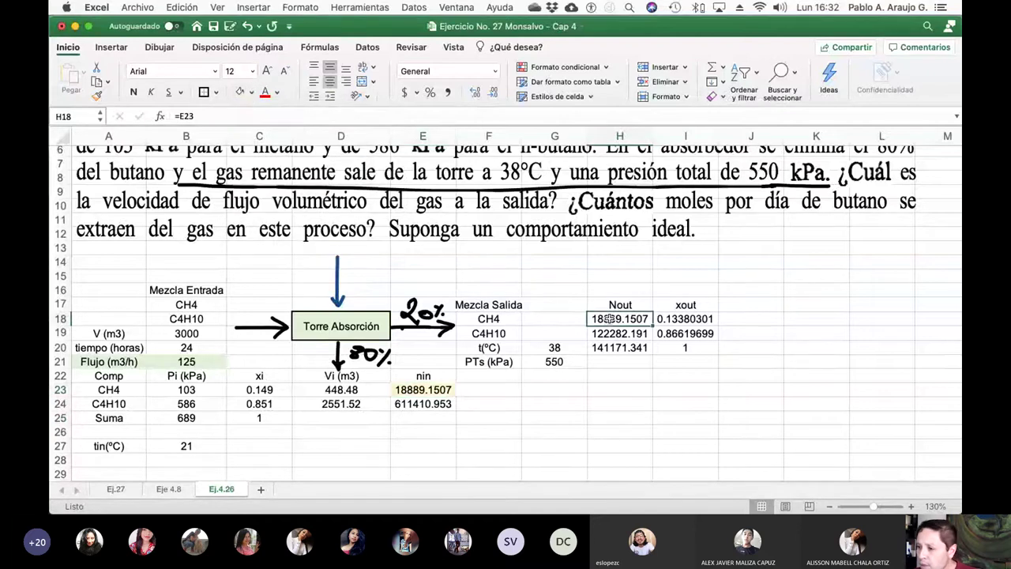
{"action": "left_click", "coordinate": [249, 92]}
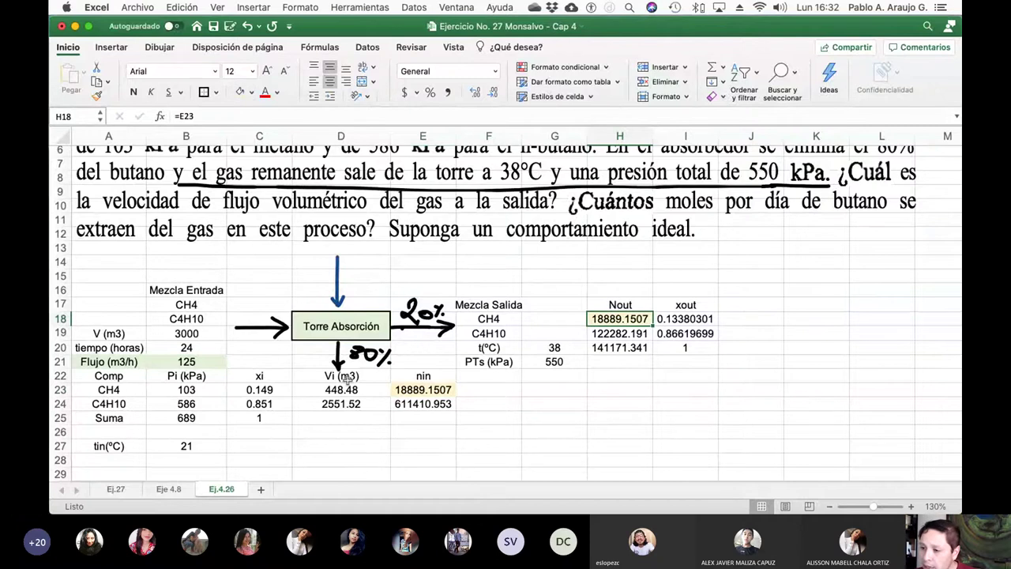
- Extend the light gold fill across the CH4 inlet row A23:E23 and the CH4 outlet row F18:H18
{"action": "left_click_drag", "start_coordinate": [125, 395], "coordinate": [418, 390]}
{"action": "left_click", "coordinate": [248, 93]}
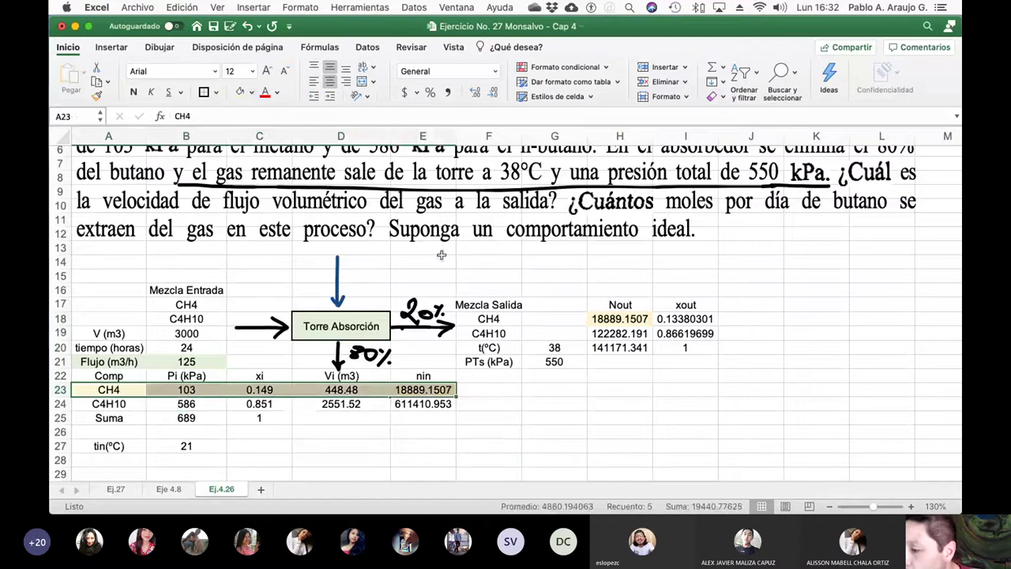
{"action": "left_click_drag", "start_coordinate": [485, 316], "coordinate": [620, 318]}
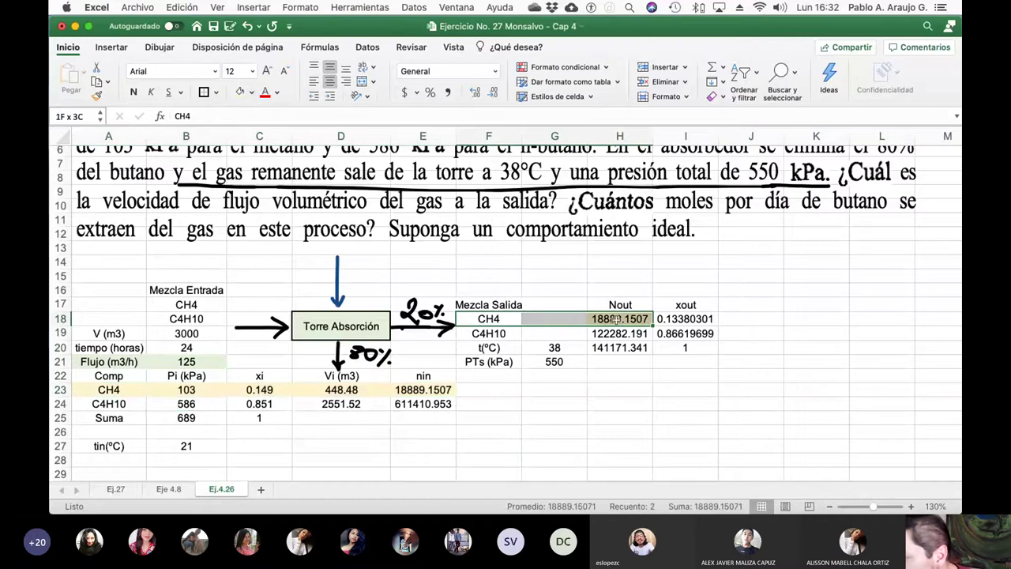
{"action": "left_click", "coordinate": [240, 93]}
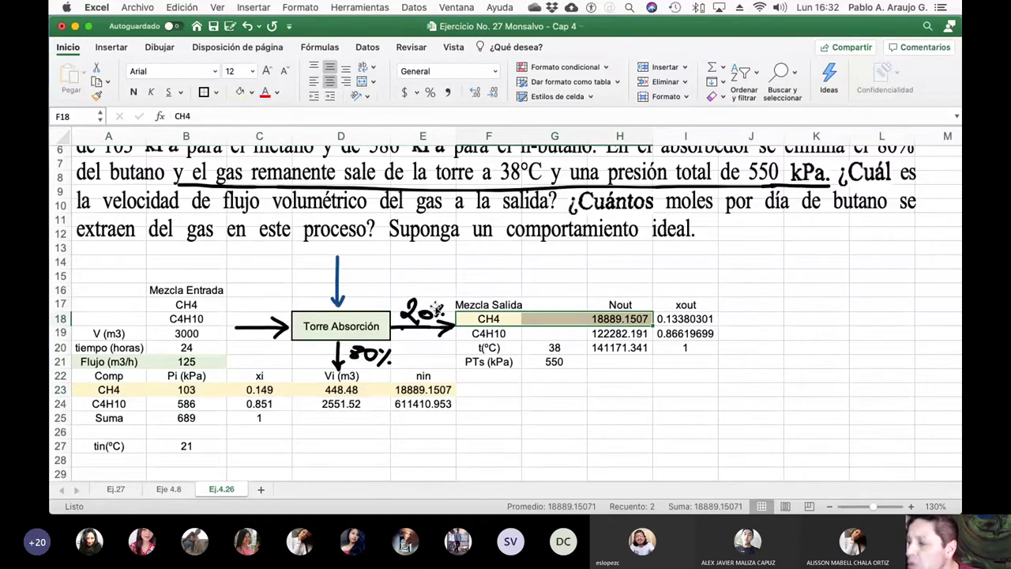
{"action": "left_click", "coordinate": [579, 404]}
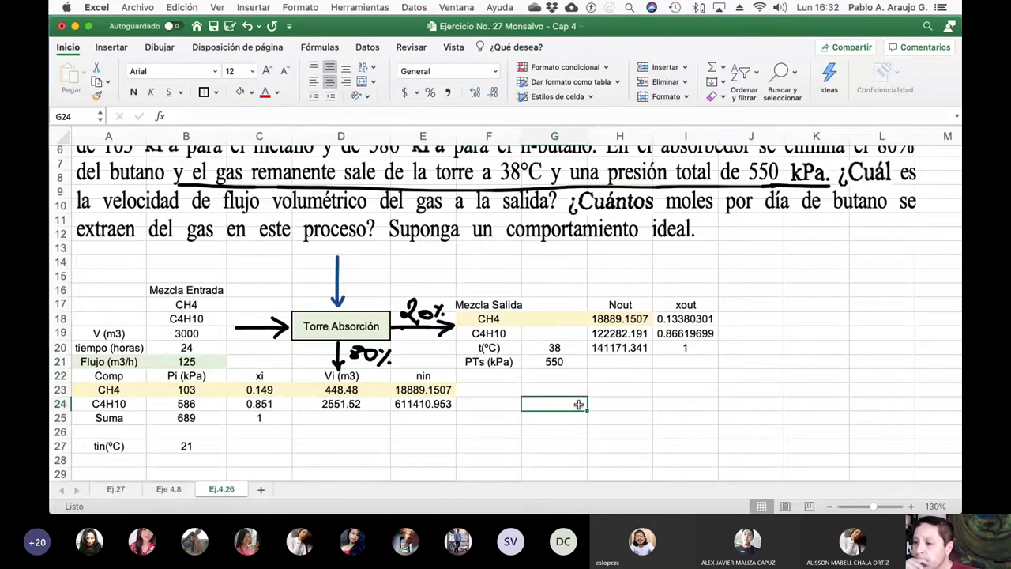
- Review the inlet moles formulas in E24 and E23 against the ideal gas equation and pressure conversion notes
{"action": "left_click", "coordinate": [410, 404]}
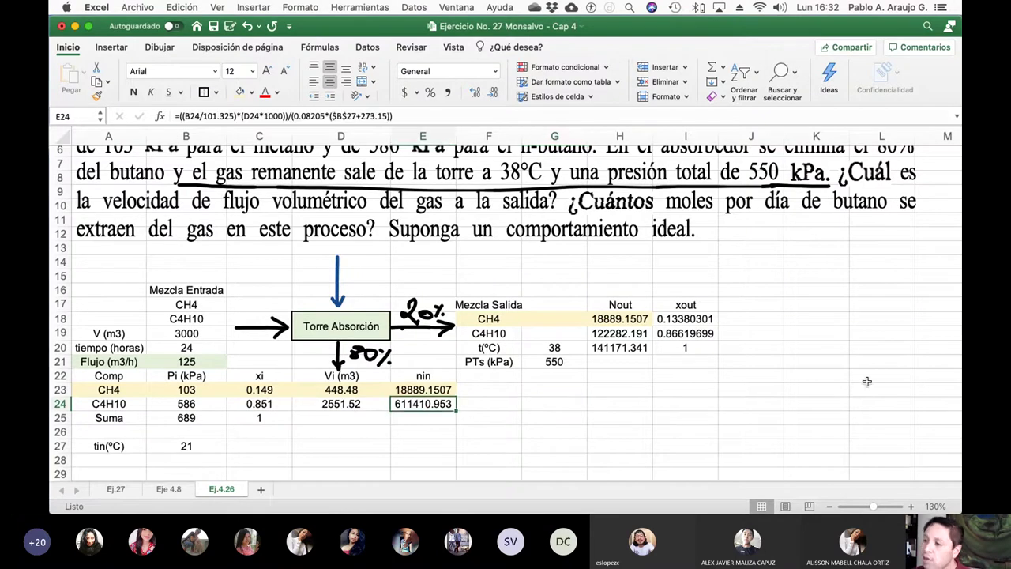
{"action": "scroll", "coordinate": [866, 382], "scroll_direction": "up", "scroll_amount": 5}
{"action": "scroll", "coordinate": [868, 382], "scroll_direction": "right", "scroll_amount": 1}
{"action": "scroll", "coordinate": [869, 381], "scroll_direction": "right", "scroll_amount": 4}
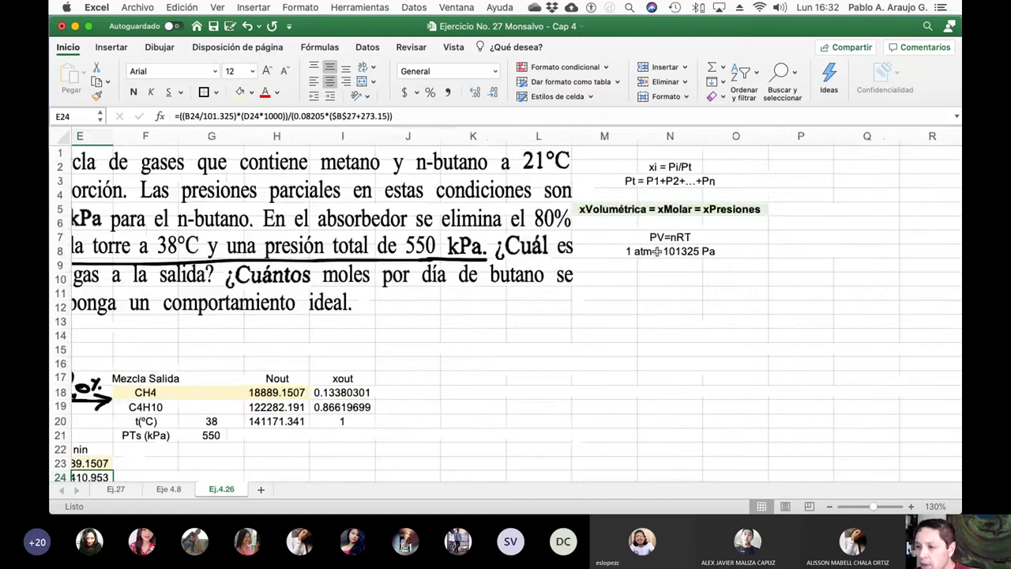
{"action": "scroll", "coordinate": [421, 334], "scroll_direction": "left", "scroll_amount": 4}
{"action": "scroll", "coordinate": [425, 344], "scroll_direction": "down", "scroll_amount": 4}
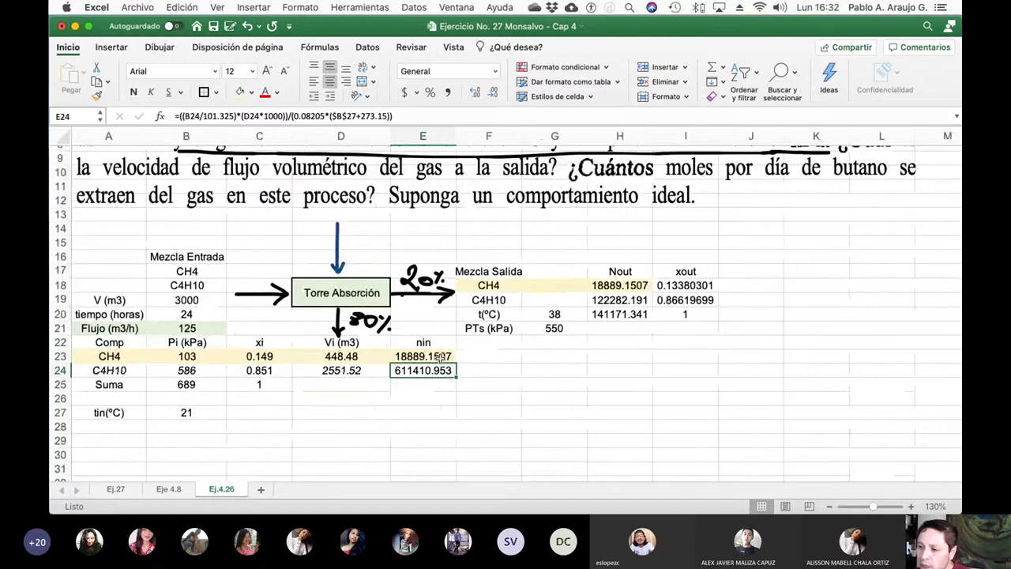
{"action": "left_click", "coordinate": [432, 356]}
{"action": "left_click", "coordinate": [435, 115]}
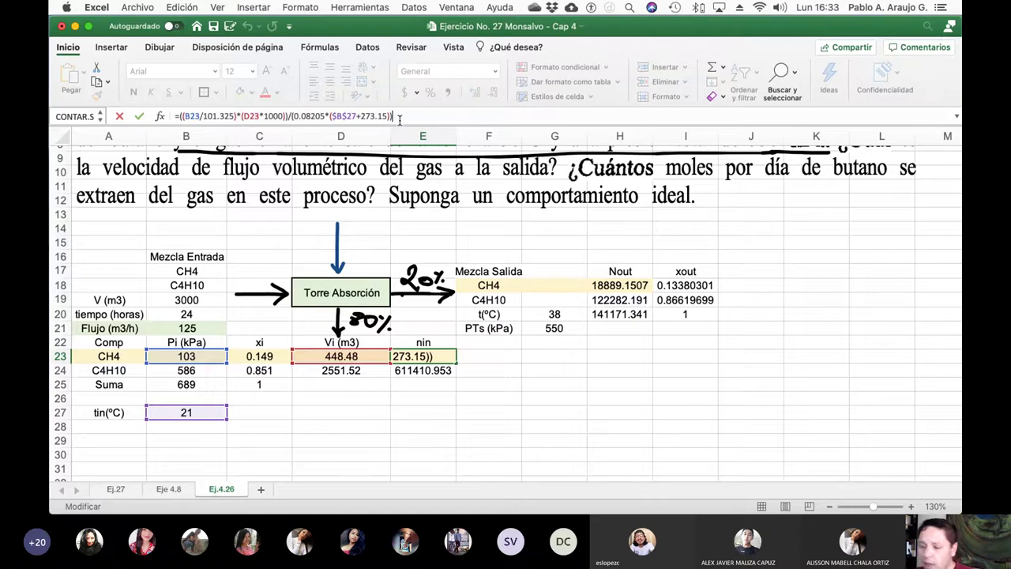
{"action": "key", "text": "Return"}
{"action": "key", "text": "Up"}
{"action": "key", "text": "Right"}
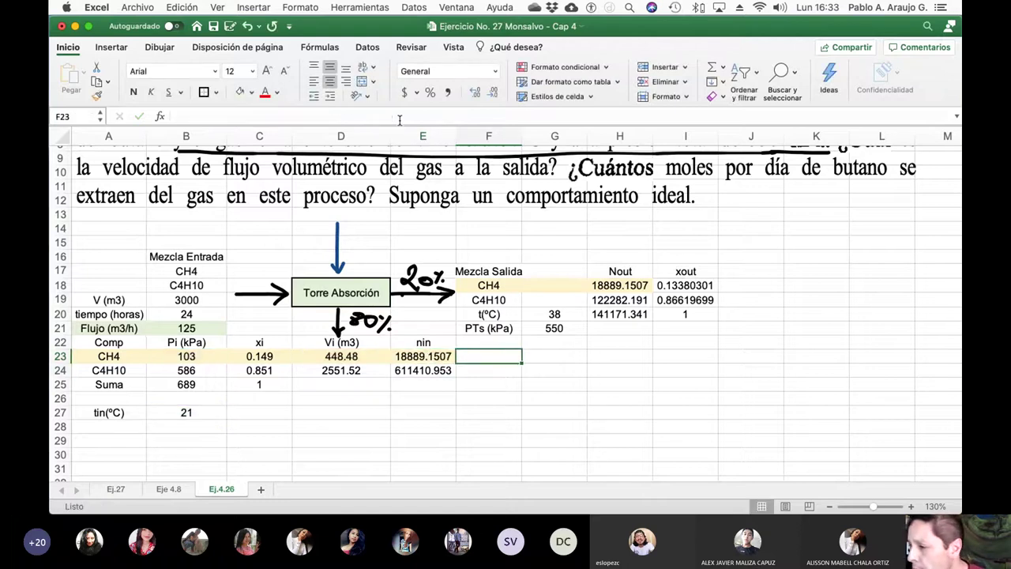
- Review the outlet moles formulas for CH4 in H18 and C4H10 in H19 against the problem statement
{"action": "key", "text": "Right"}
{"action": "key", "text": "Up"}
{"action": "key", "text": "Up"}
{"action": "key", "text": "Up"}
{"action": "key", "text": "Up"}
{"action": "key", "text": "Up"}
{"action": "key", "text": "Right"}
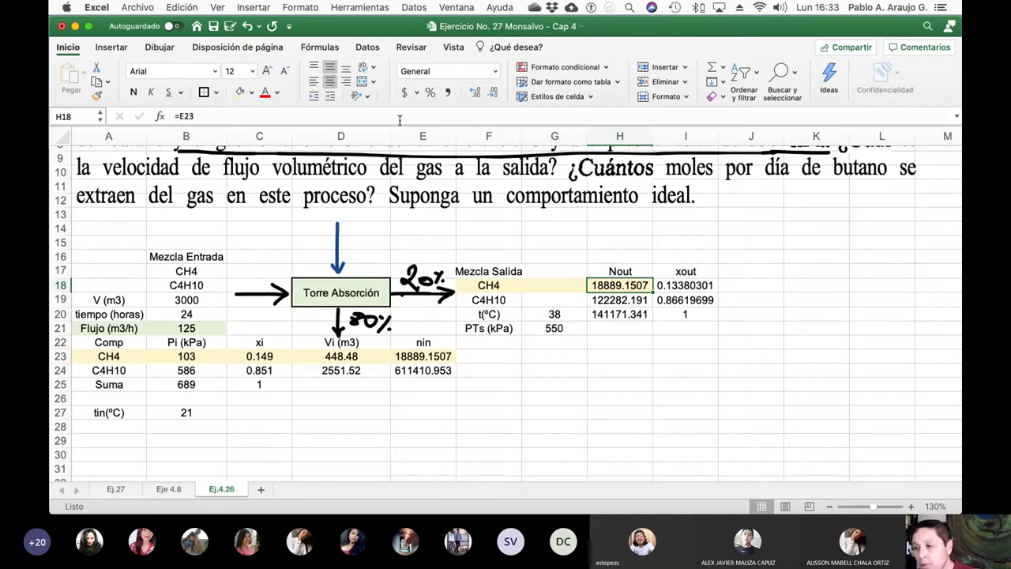
{"action": "key", "text": "Down"}
{"action": "key", "text": "Left"}
{"action": "key", "text": "Left"}
{"action": "key", "text": "Left"}
{"action": "key", "text": "Right"}
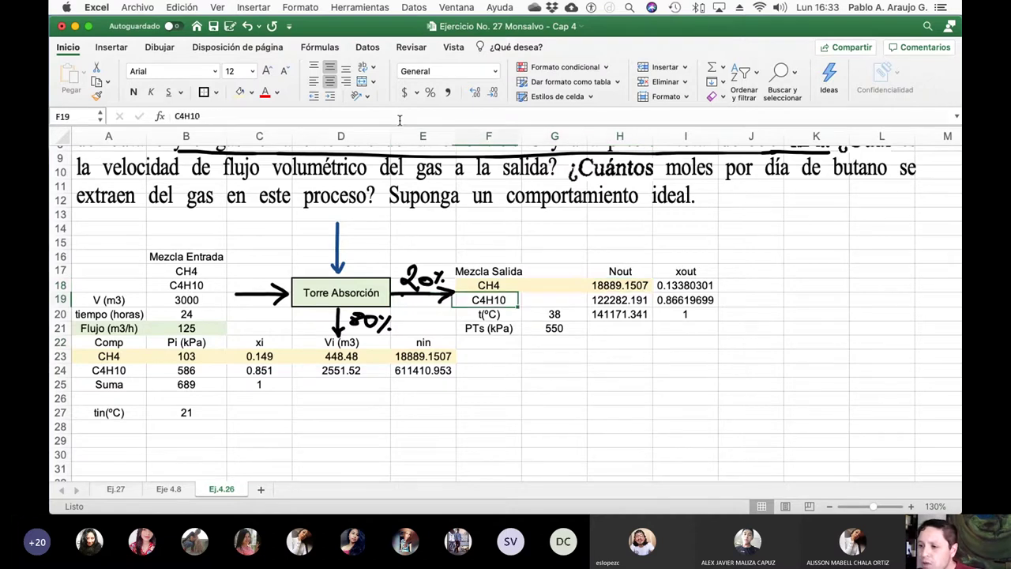
{"action": "key", "text": "Right"}
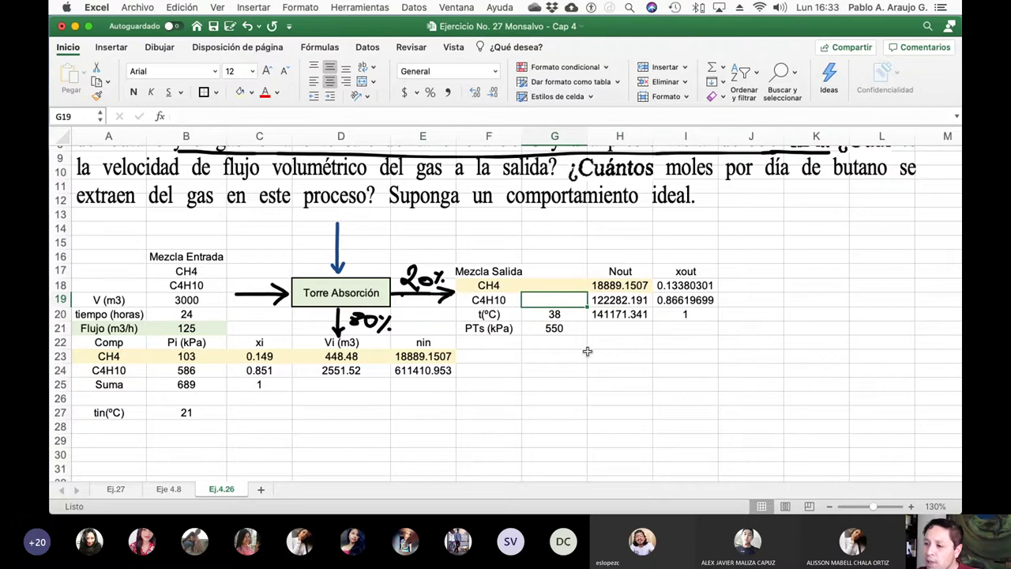
{"action": "scroll", "coordinate": [597, 343], "scroll_direction": "up", "scroll_amount": 5}
{"action": "scroll", "coordinate": [597, 343], "scroll_direction": "down", "scroll_amount": 1}
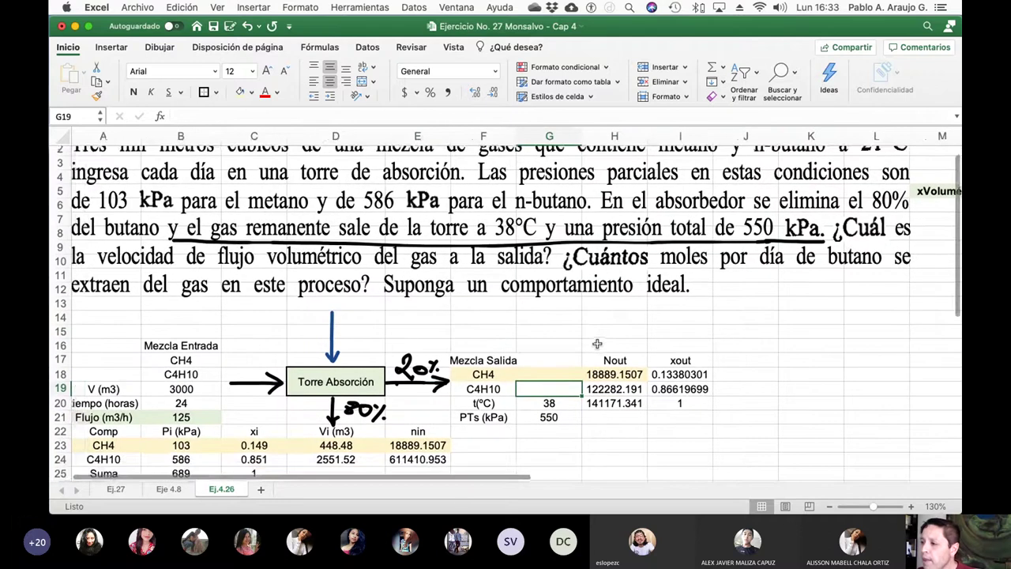
{"action": "scroll", "coordinate": [597, 343], "scroll_direction": "up", "scroll_amount": 1}
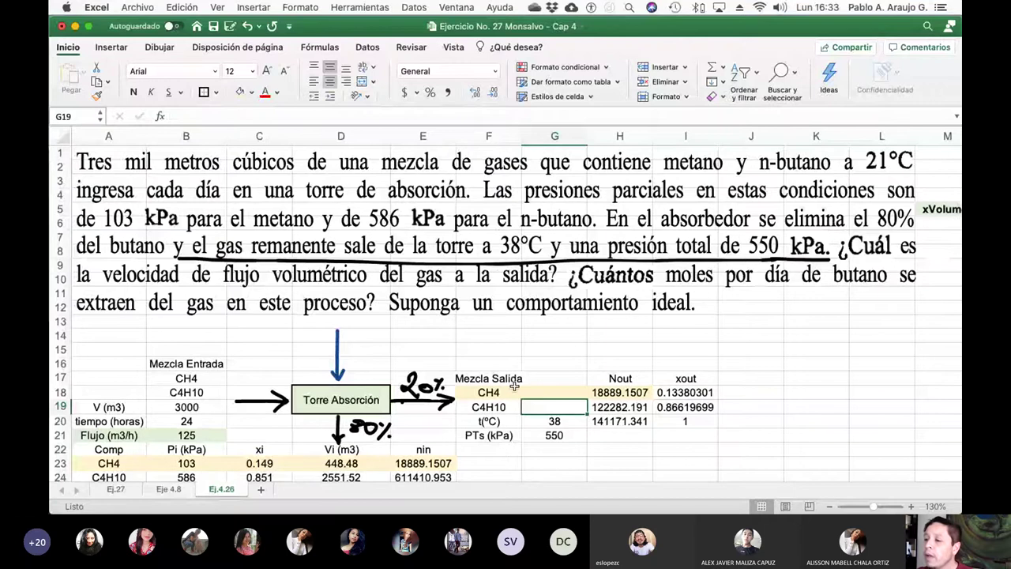
{"action": "scroll", "coordinate": [514, 385], "scroll_direction": "down", "scroll_amount": 5}
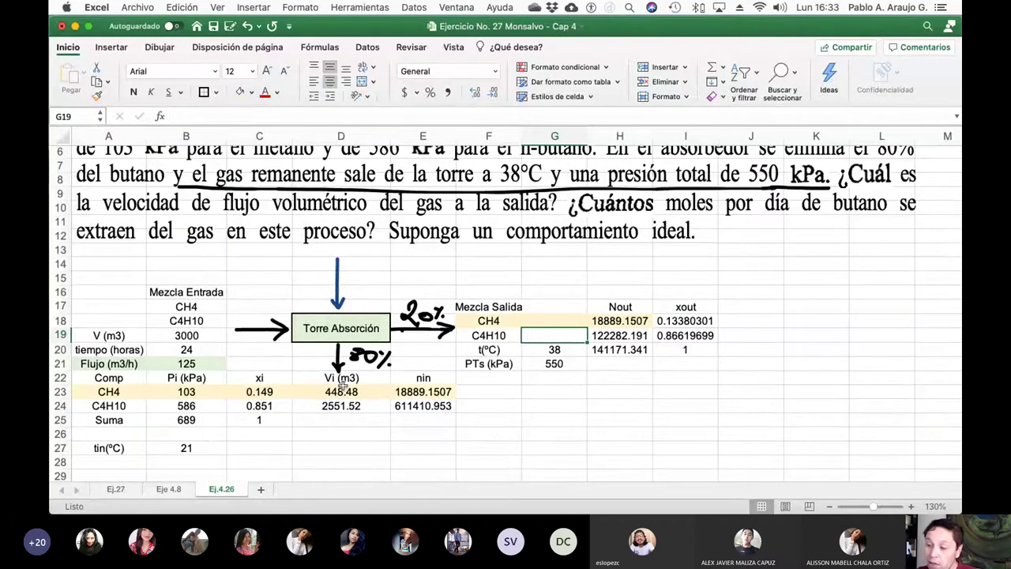
{"action": "left_click", "coordinate": [642, 335]}
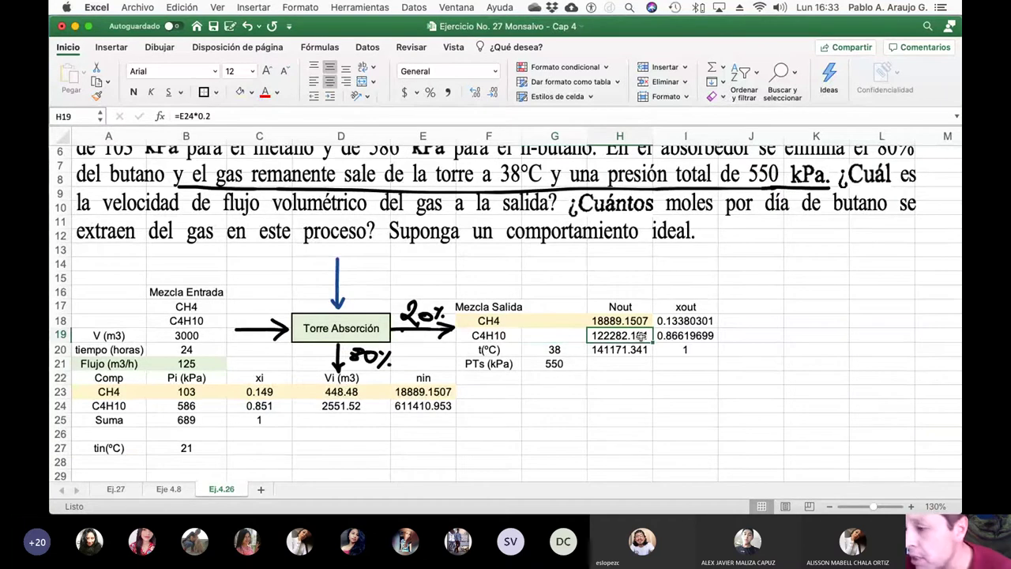
{"action": "key", "text": "F2"}
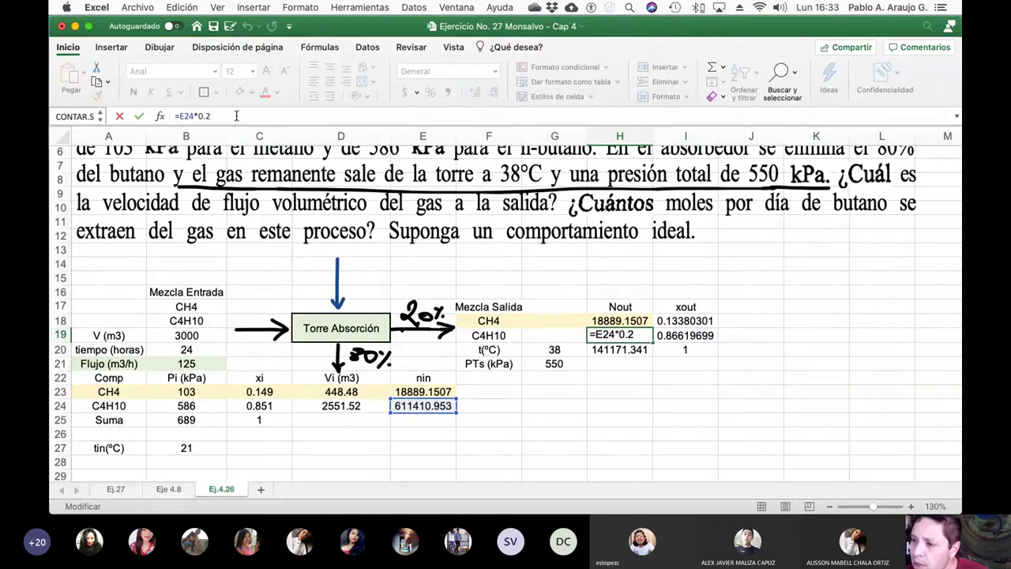
{"action": "key", "text": "Return"}
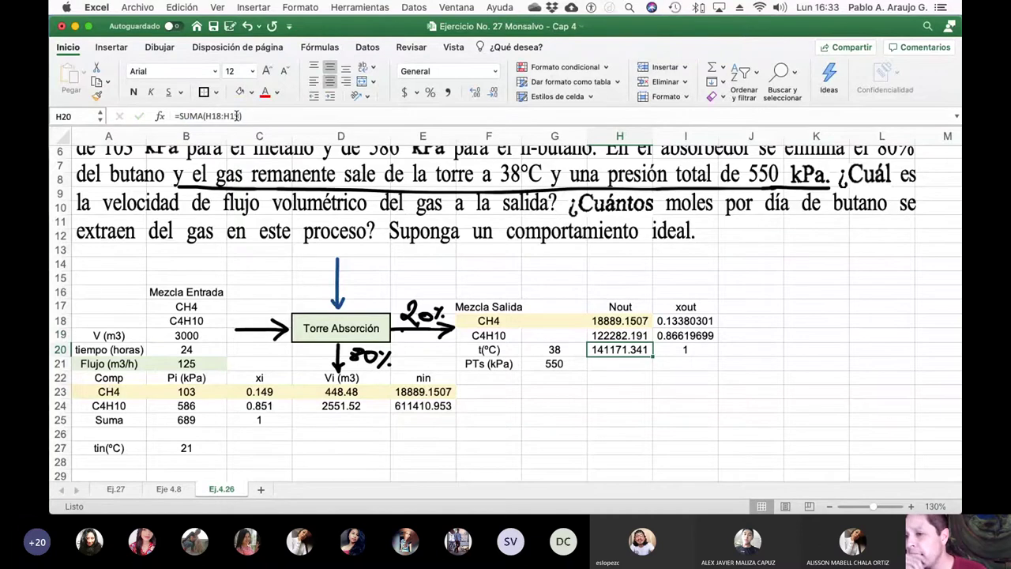
- Reduce the outlet mole fractions in I18:I19 to three decimal places
{"action": "scroll", "coordinate": [600, 221], "scroll_direction": "up", "scroll_amount": 5}
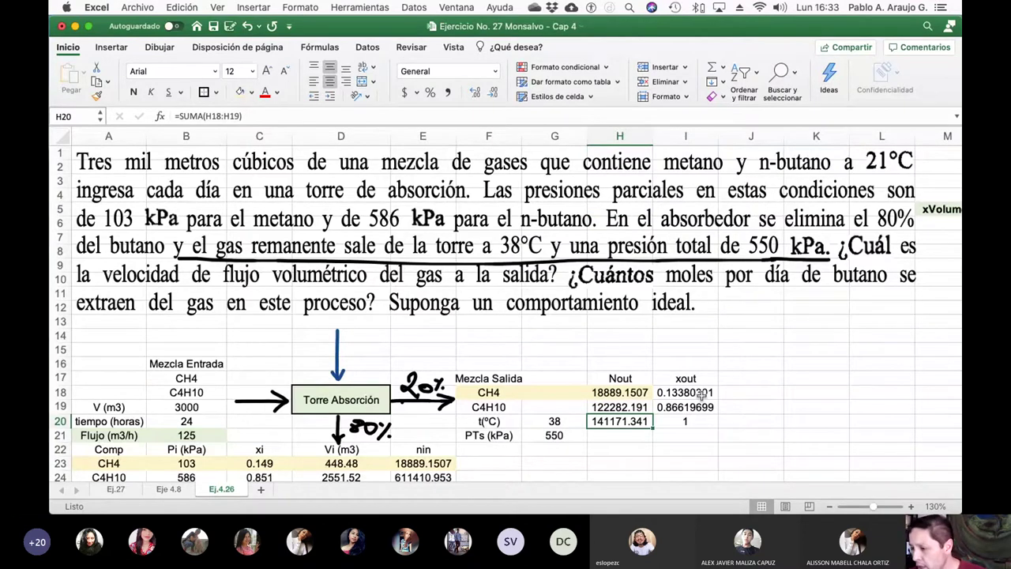
{"action": "left_click_drag", "start_coordinate": [701, 392], "coordinate": [699, 407]}
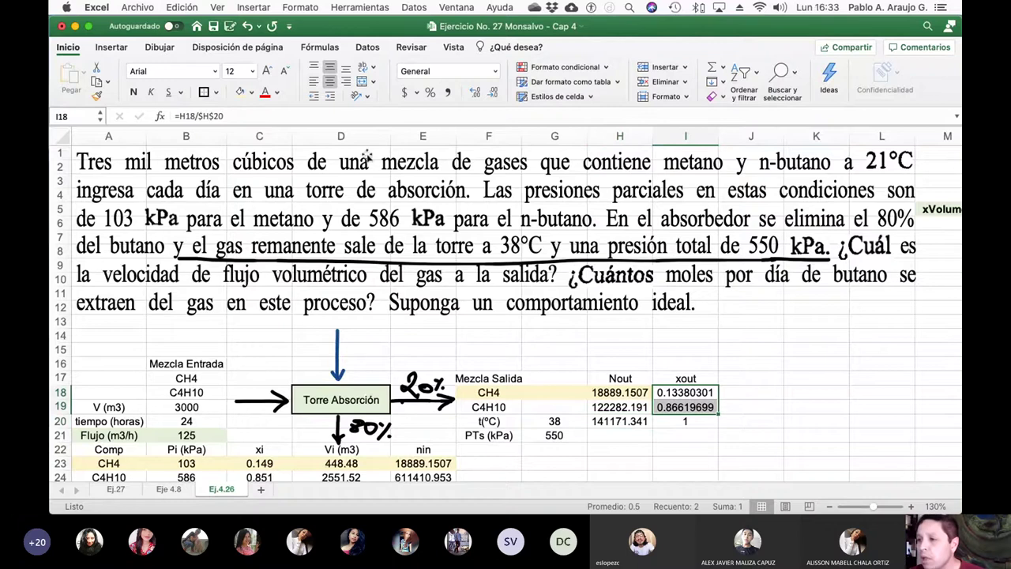
{"action": "left_click", "coordinate": [492, 94]}
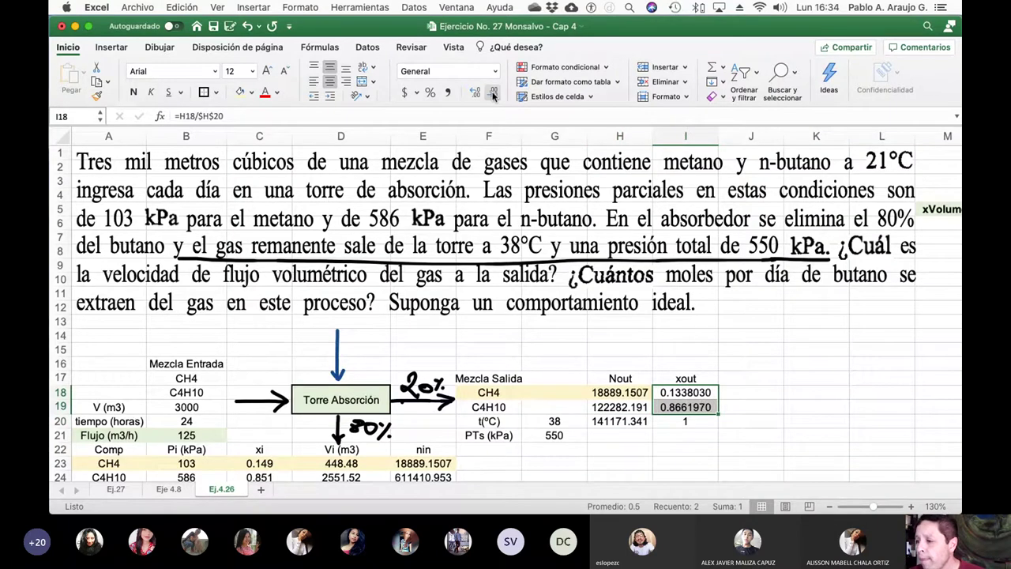
{"action": "left_click", "coordinate": [493, 94]}
{"action": "left_click", "coordinate": [493, 94]}
{"action": "left_click", "coordinate": [492, 94]}
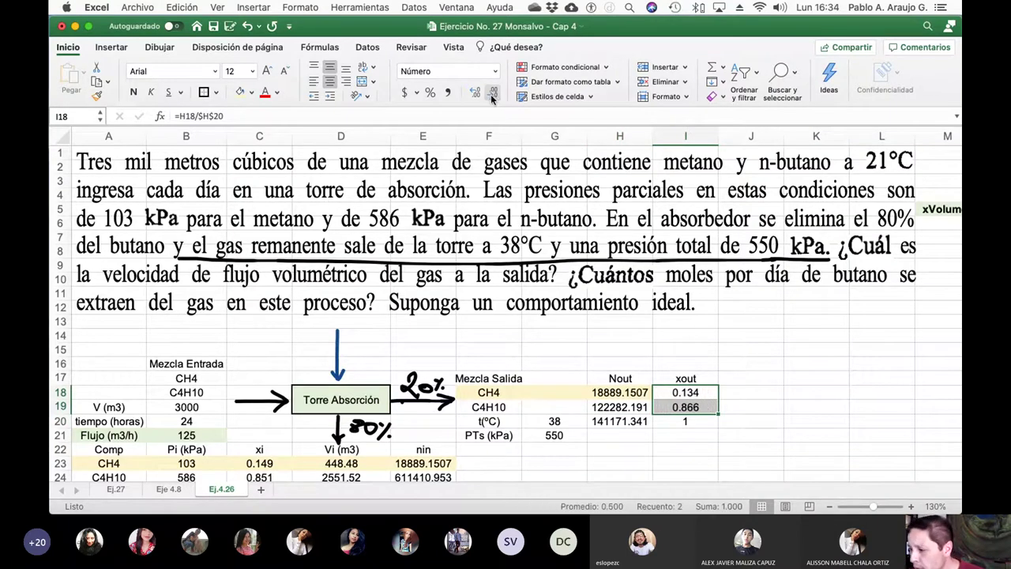
{"action": "left_click", "coordinate": [742, 397]}
- Highlight the total outlet moles cell H20 with the same light gold fill
{"action": "scroll", "coordinate": [742, 398], "scroll_direction": "down", "scroll_amount": 3}
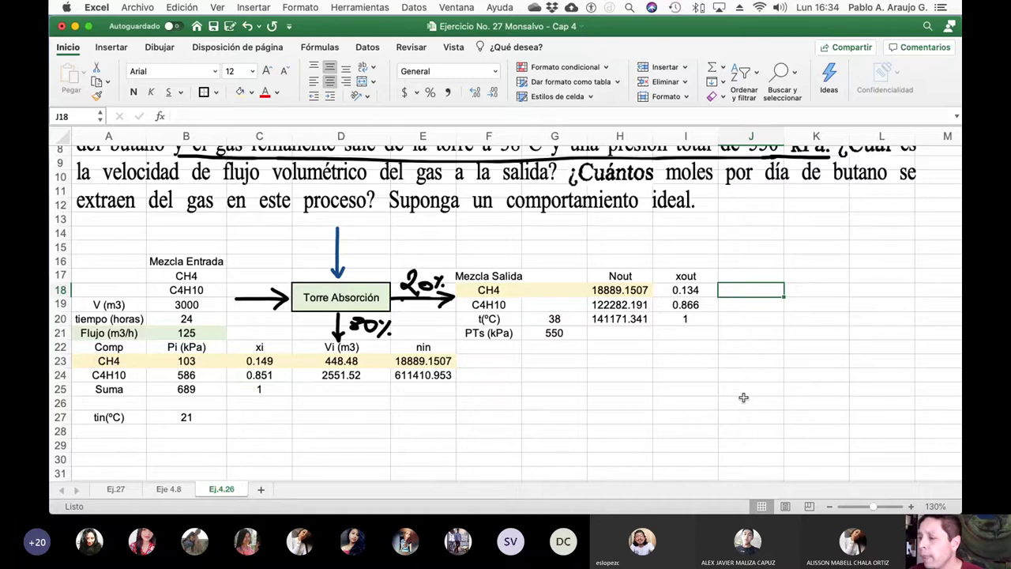
{"action": "scroll", "coordinate": [743, 397], "scroll_direction": "up", "scroll_amount": 1}
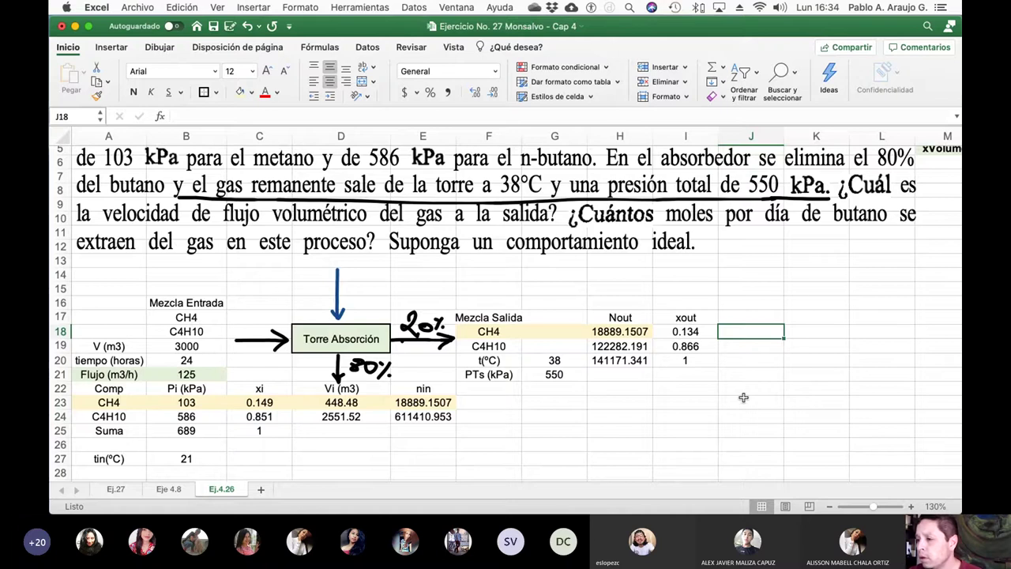
{"action": "left_click", "coordinate": [626, 348]}
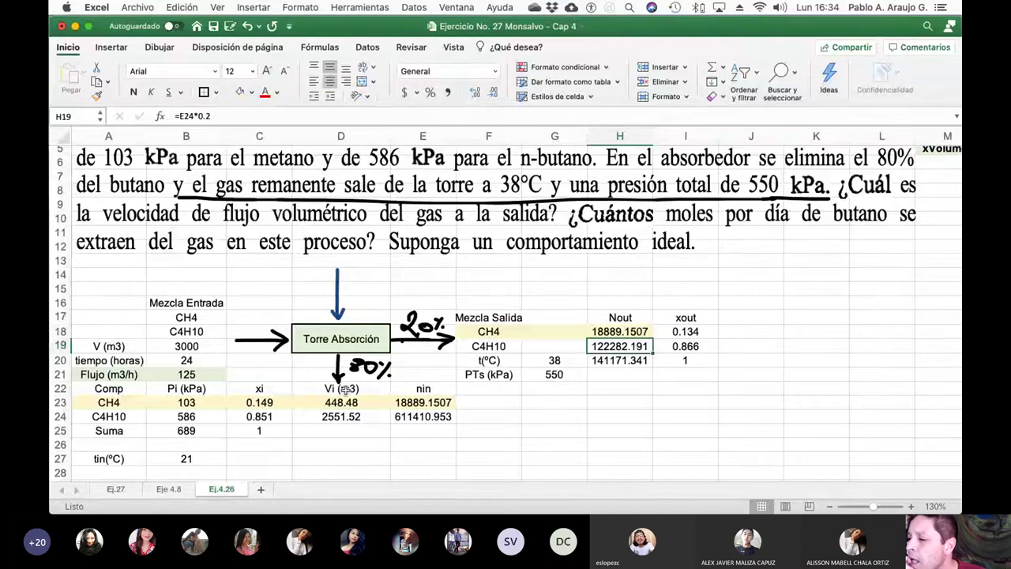
{"action": "left_click", "coordinate": [646, 361]}
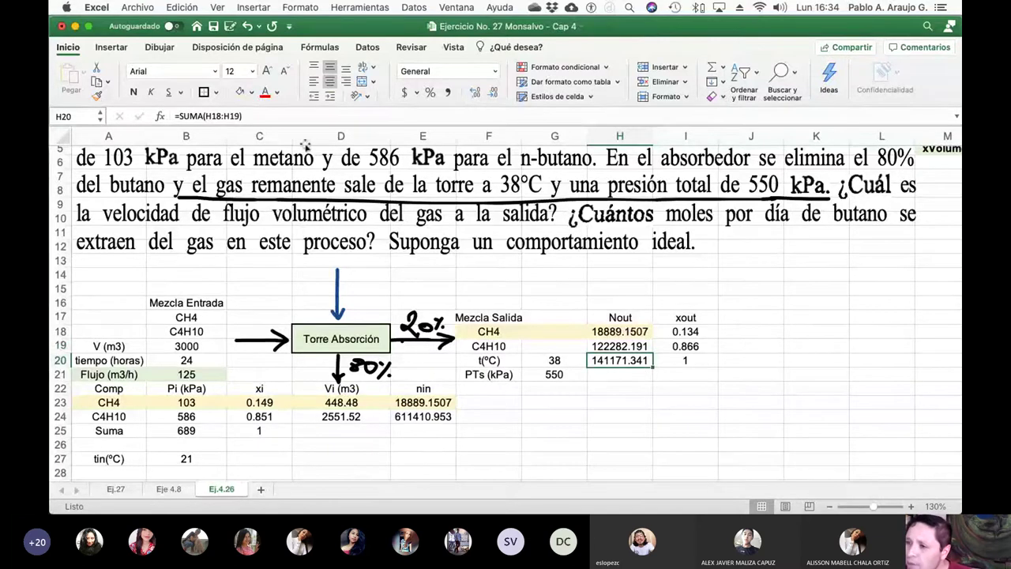
{"action": "left_click", "coordinate": [617, 389]}
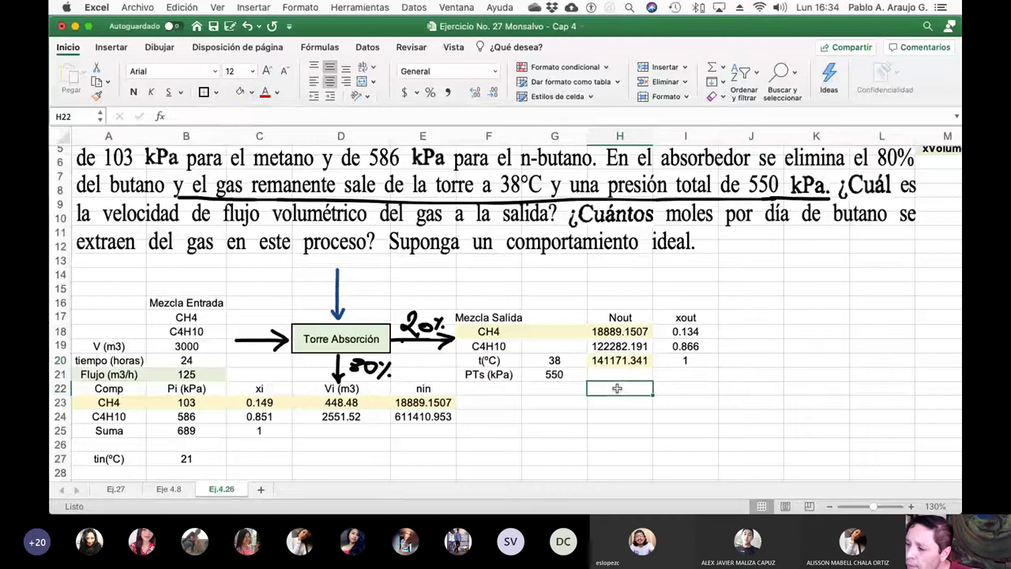
- Add the label "Vout (m3)" in F22, below the outlet pressure
{"action": "scroll", "coordinate": [837, 370], "scroll_direction": "right", "scroll_amount": 3}
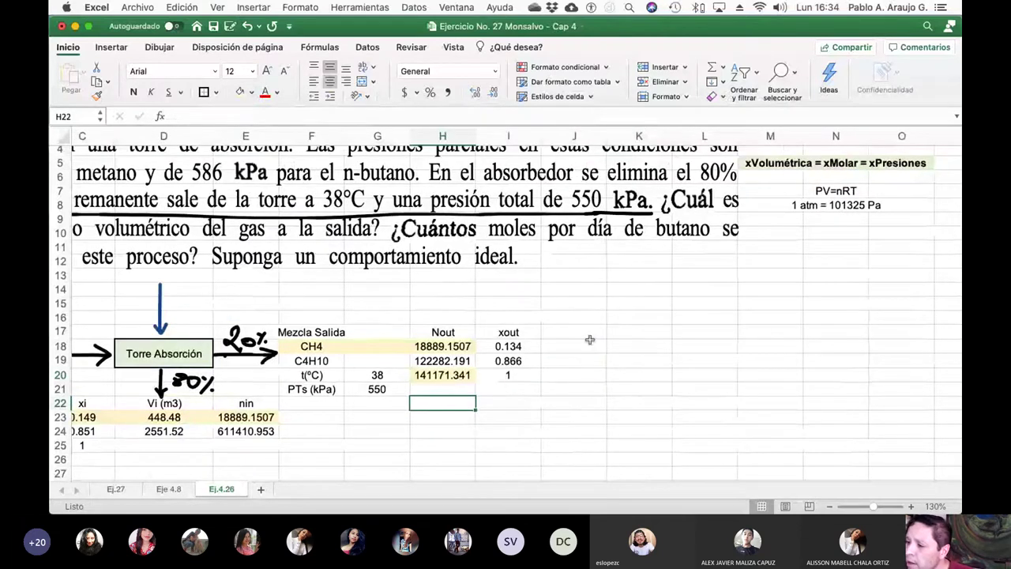
{"action": "left_click", "coordinate": [335, 406]}
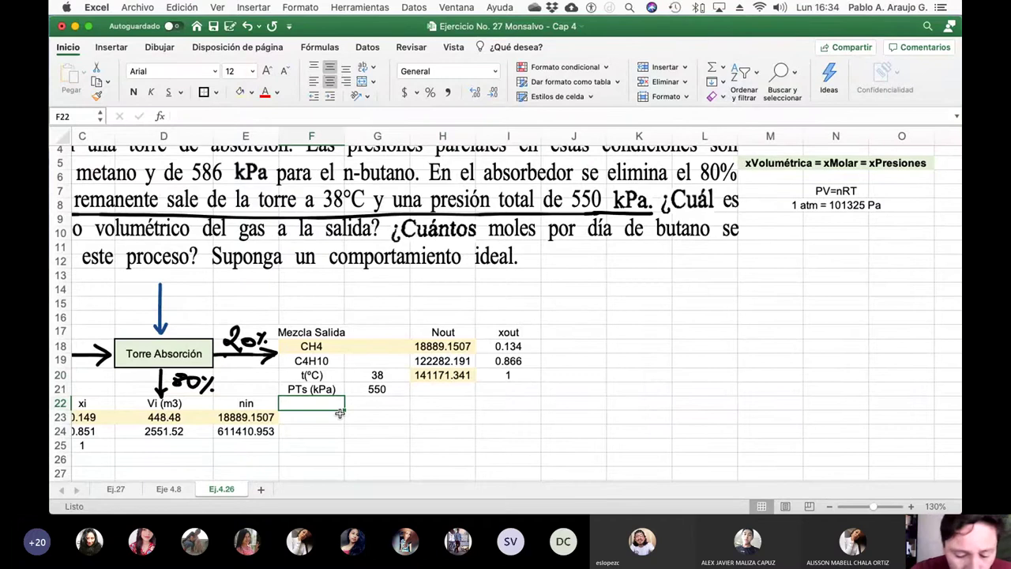
{"action": "type", "text": "Vout (m"}
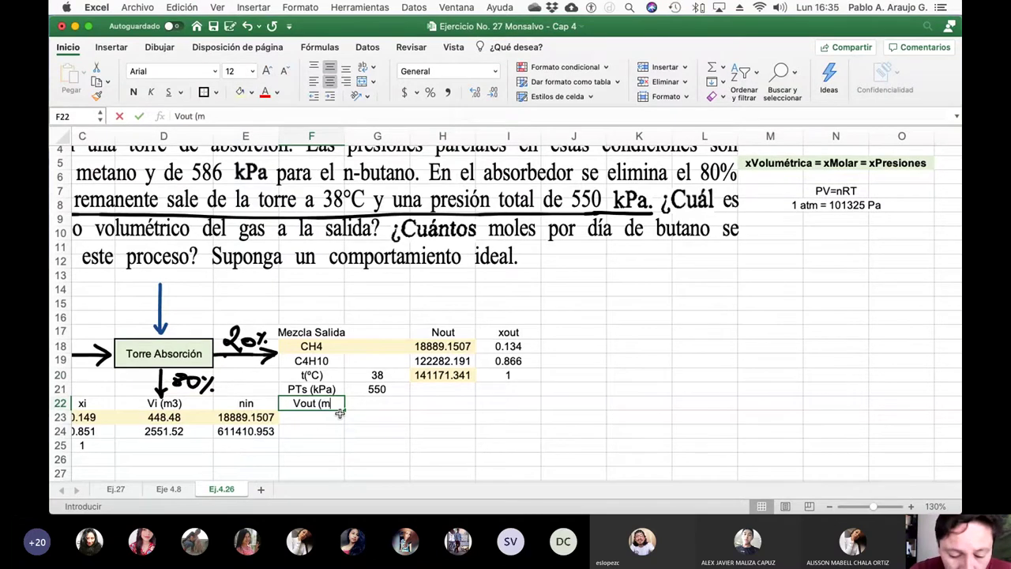
{"action": "type", "text": "3"}
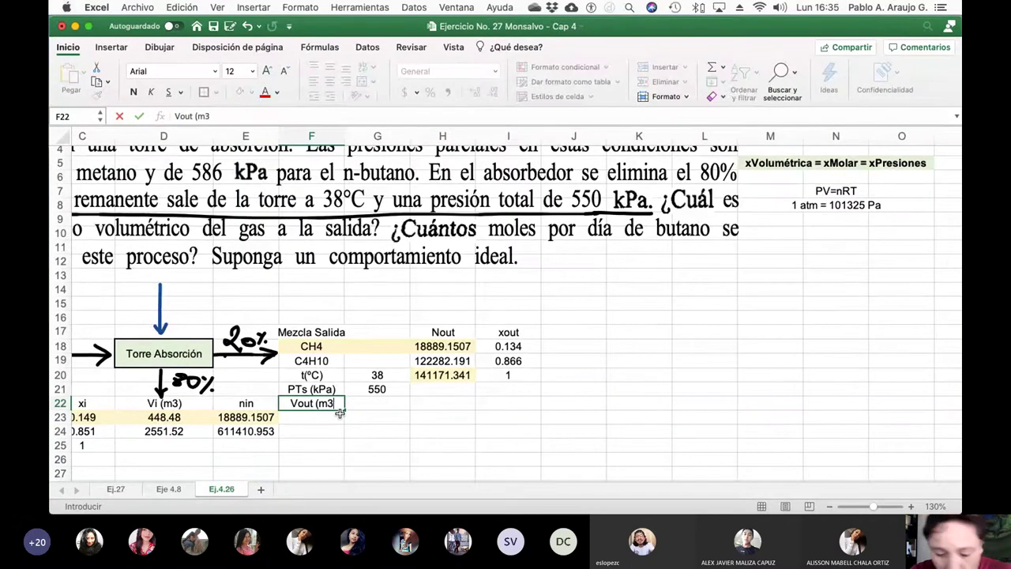
{"action": "type", "text": ")"}
{"action": "key", "text": "Return"}
{"action": "key", "text": "Up"}
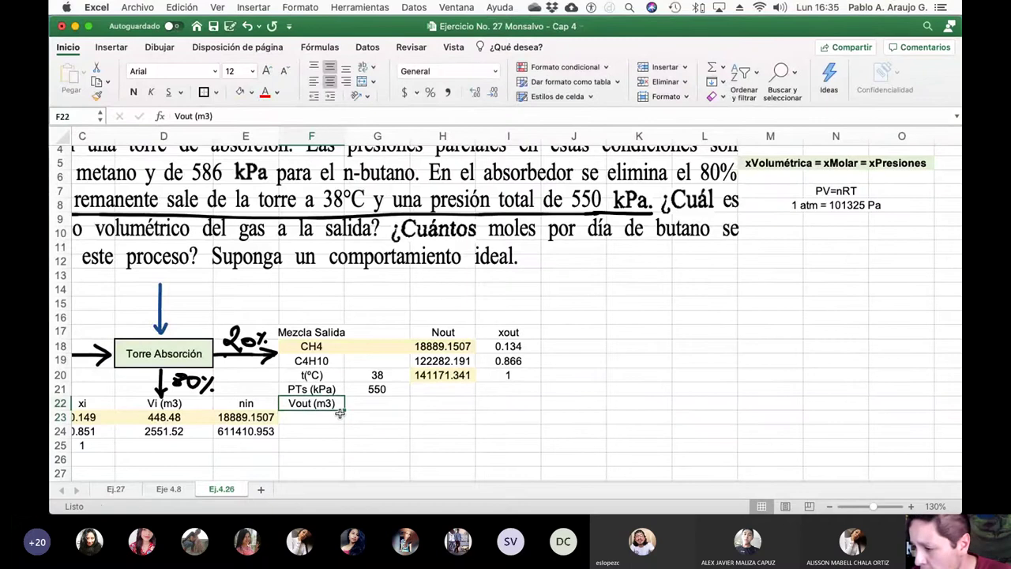
- Calculate the outlet gas volume in G22 with =((H20*0.08205*(G20+273.15))/(G21/101.325))/1000
{"action": "key", "text": "Right"}
{"action": "type", "text": "="}
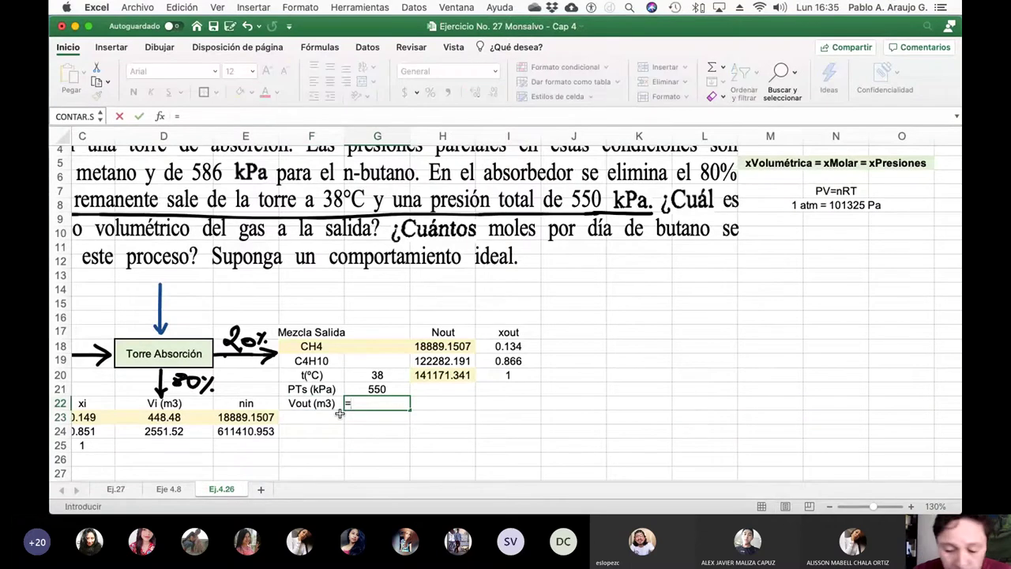
{"action": "type", "text": "("}
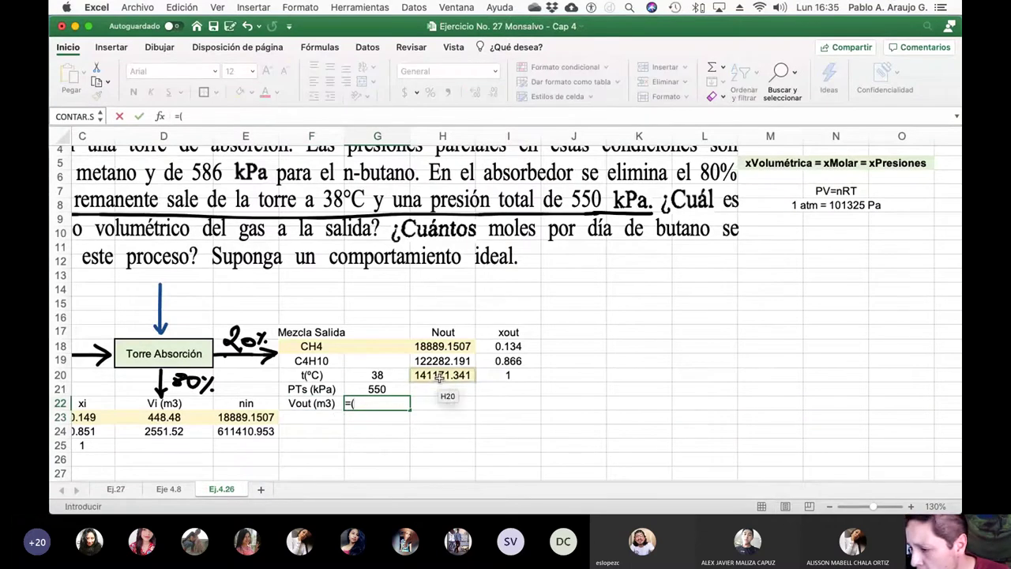
{"action": "left_click", "coordinate": [443, 375]}
{"action": "type", "text": "*"}
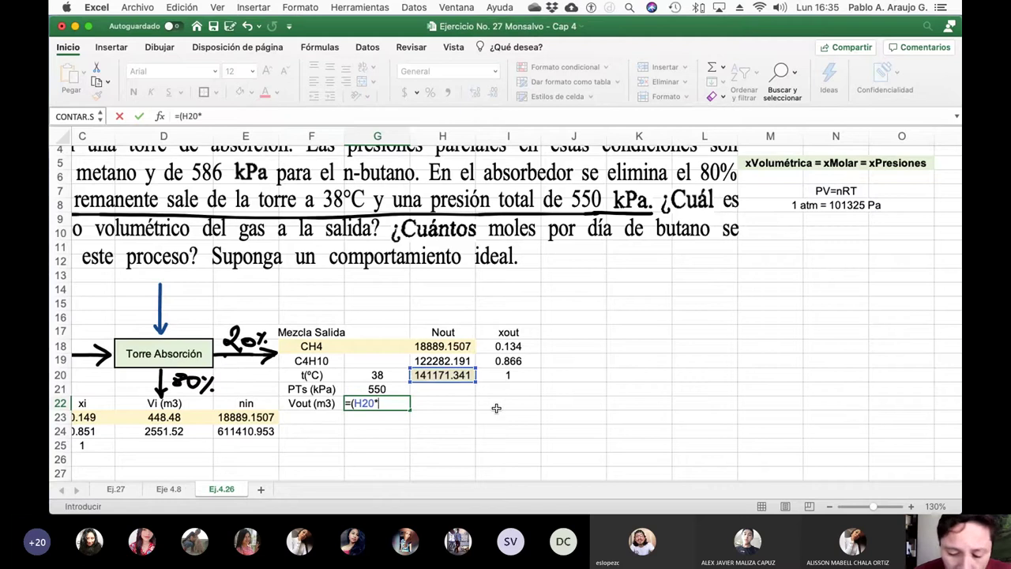
{"action": "type", "text": "0.08205"}
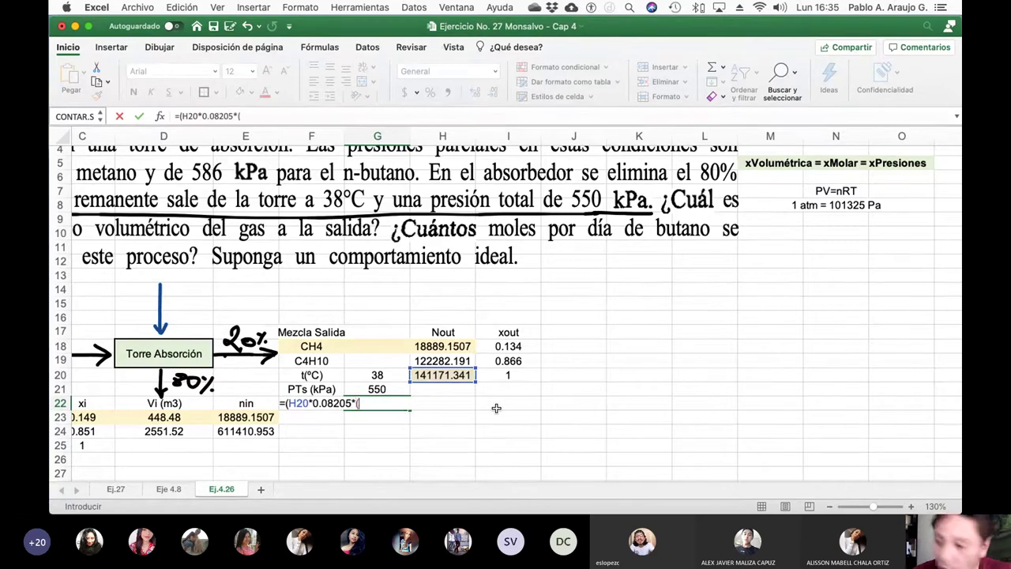
{"action": "type", "text": "*("}
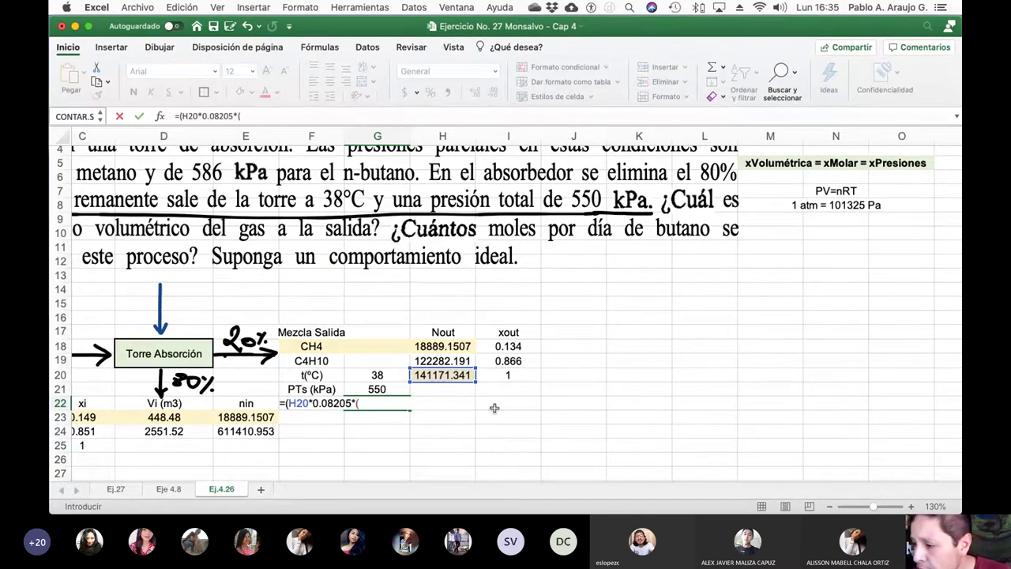
{"action": "left_click", "coordinate": [374, 374]}
{"action": "type", "text": "+27"}
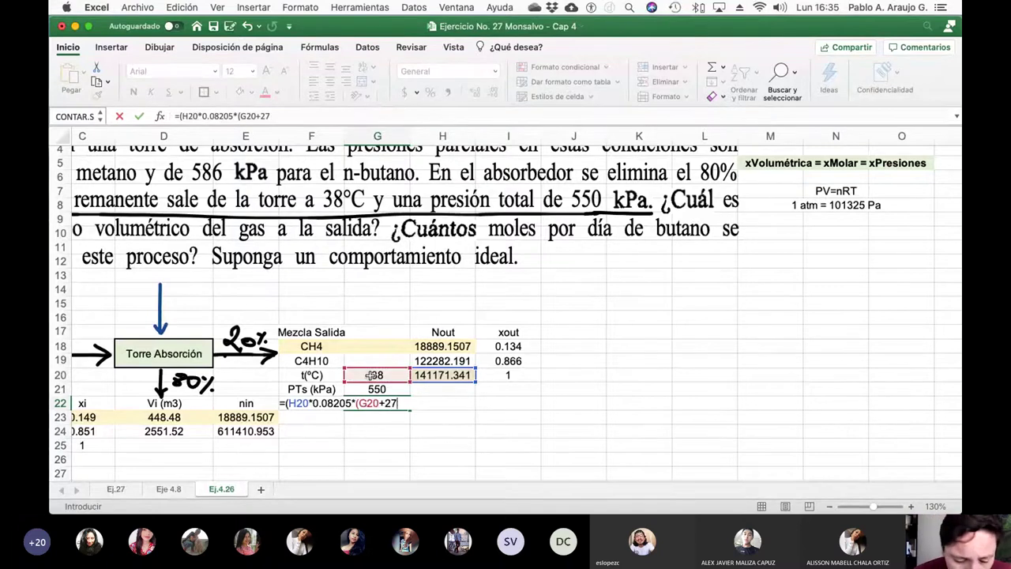
{"action": "type", "text": "3.15))/("}
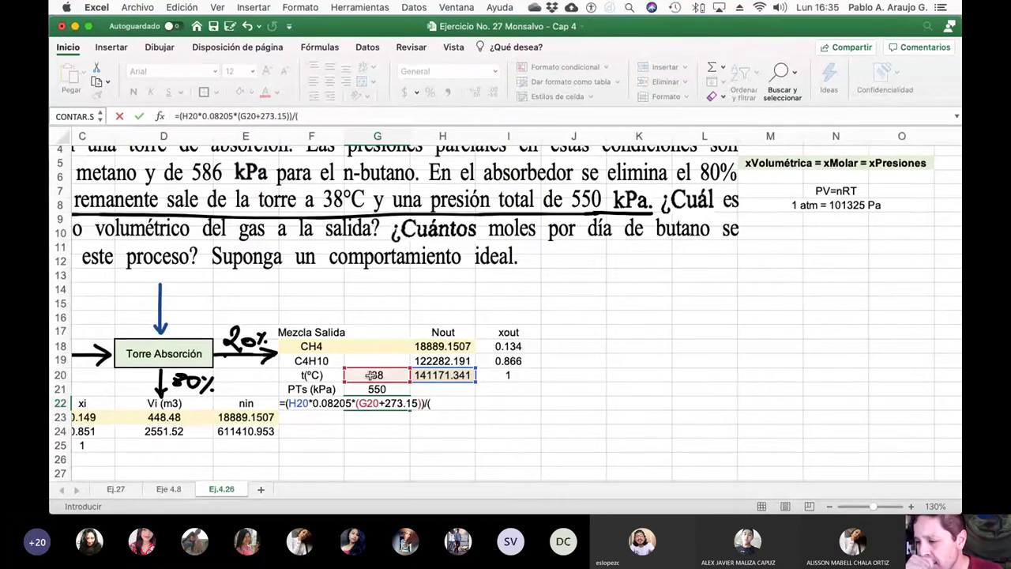
{"action": "left_click", "coordinate": [376, 388]}
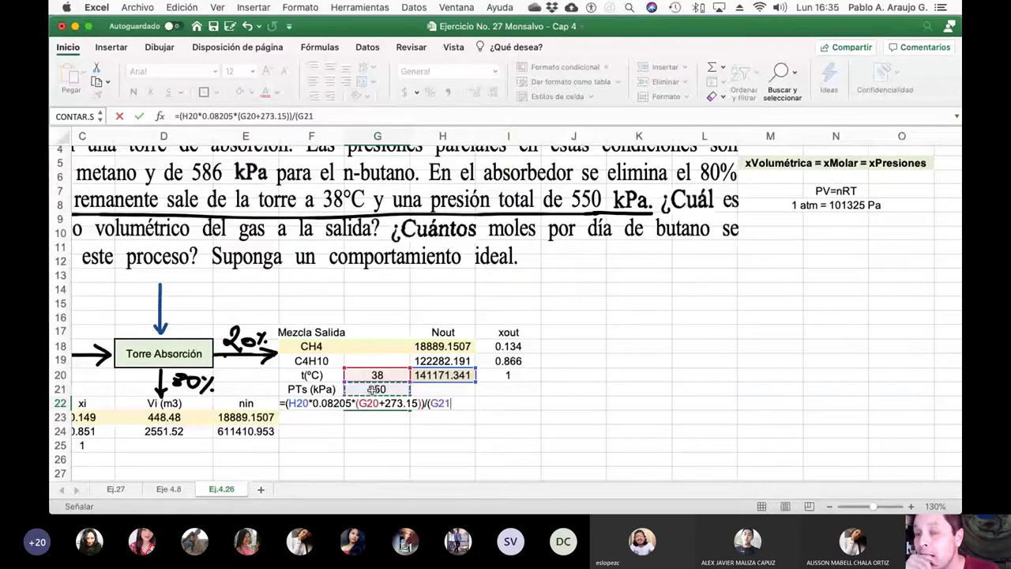
{"action": "type", "text": "/1"}
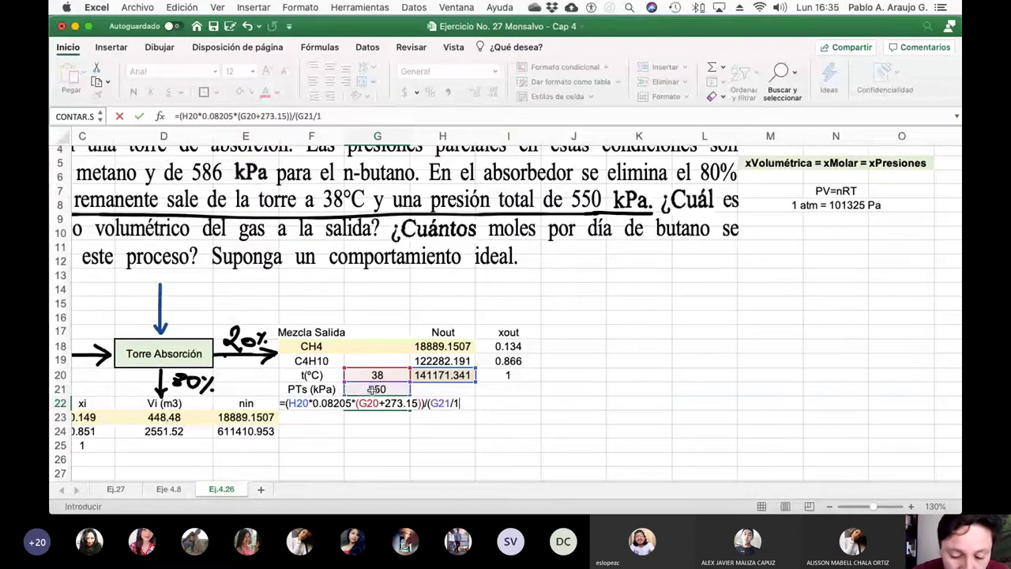
{"action": "type", "text": "01.32"}
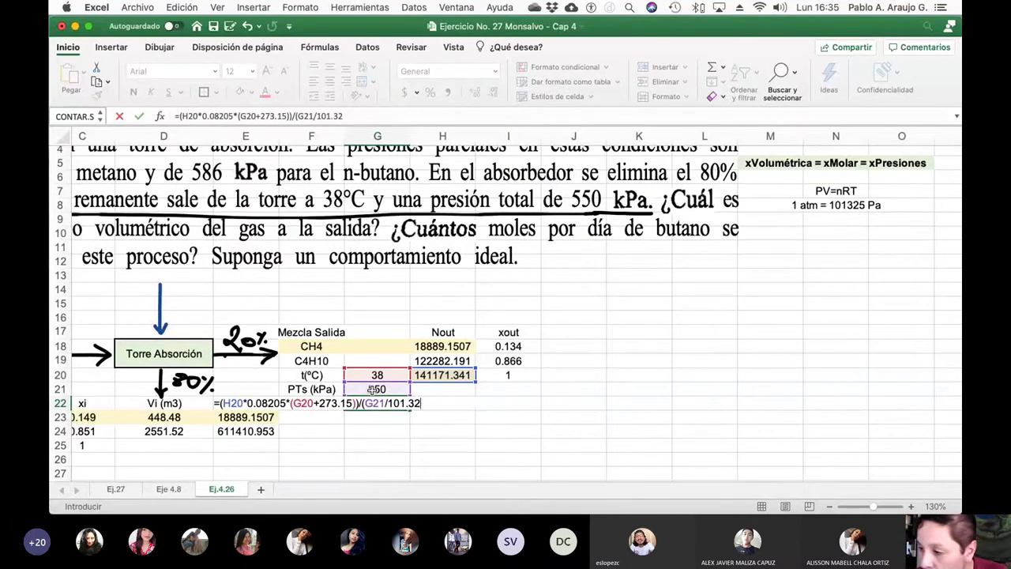
{"action": "type", "text": "5"}
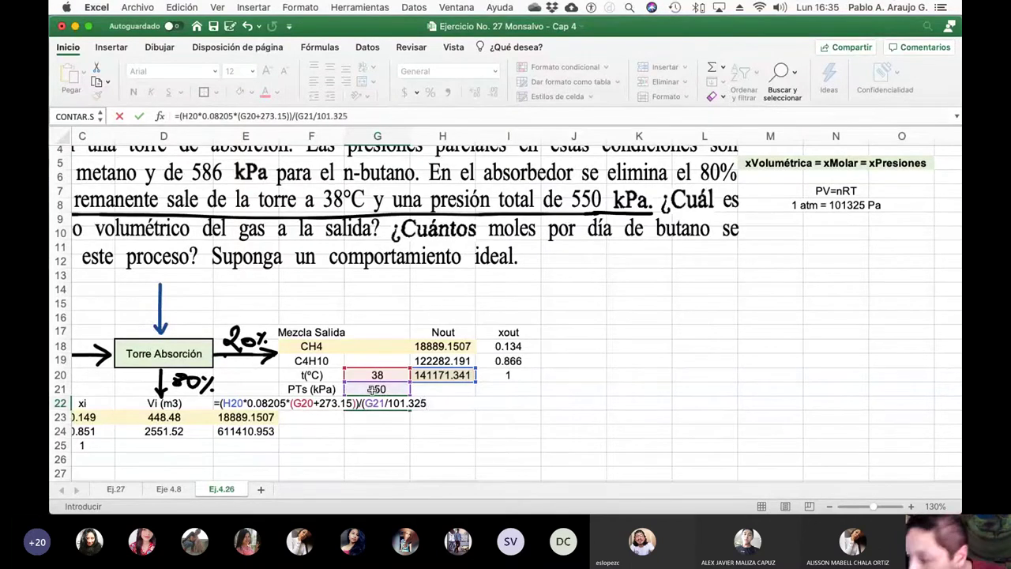
{"action": "type", "text": ")"}
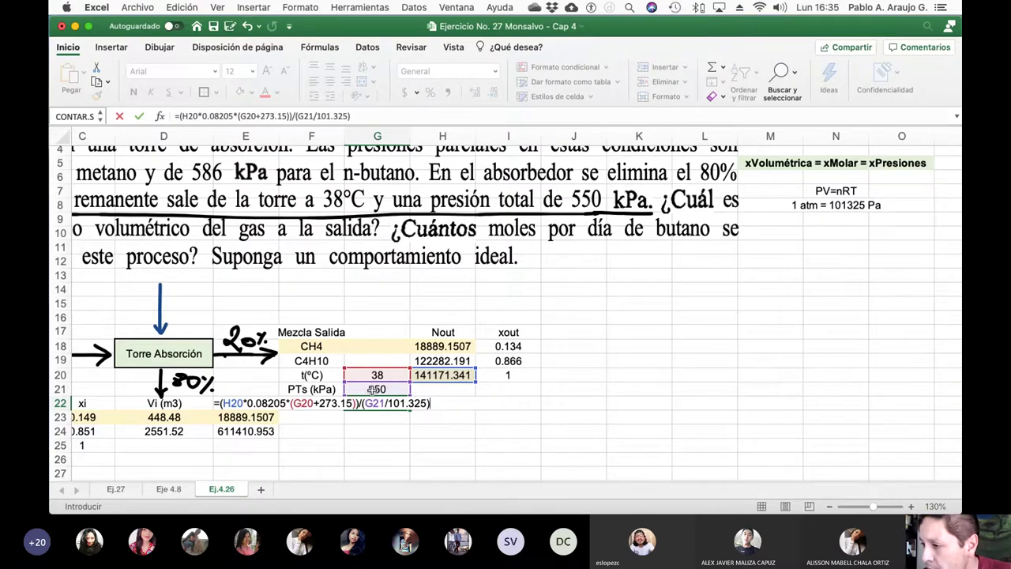
{"action": "type", "text": "/1000"}
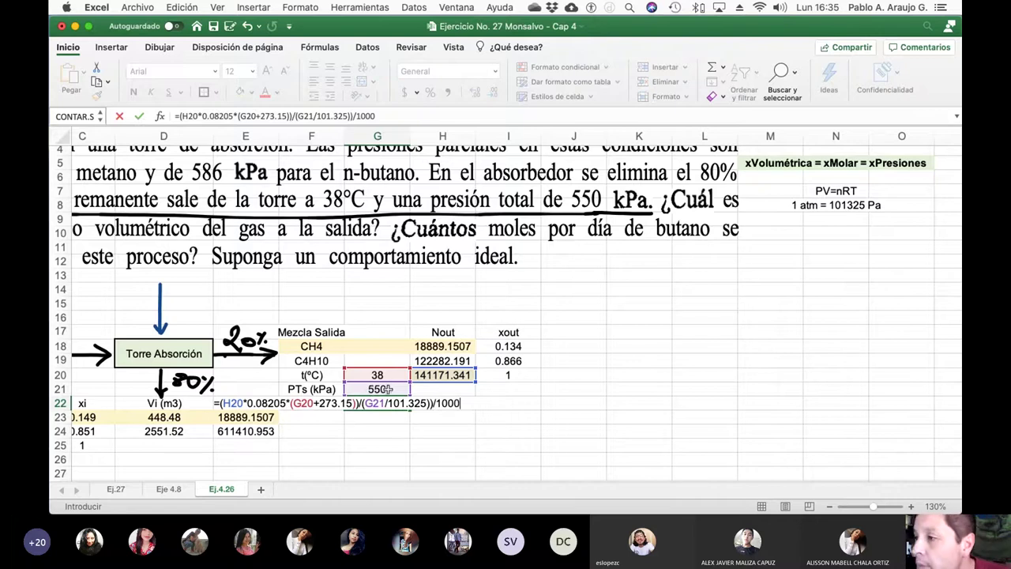
{"action": "left_click", "coordinate": [179, 116]}
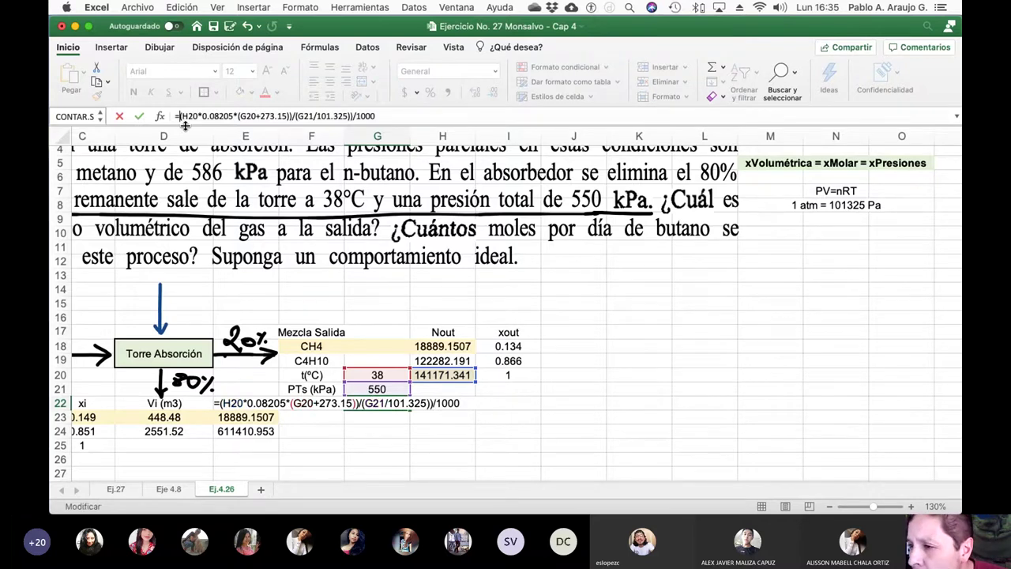
{"action": "type", "text": "("}
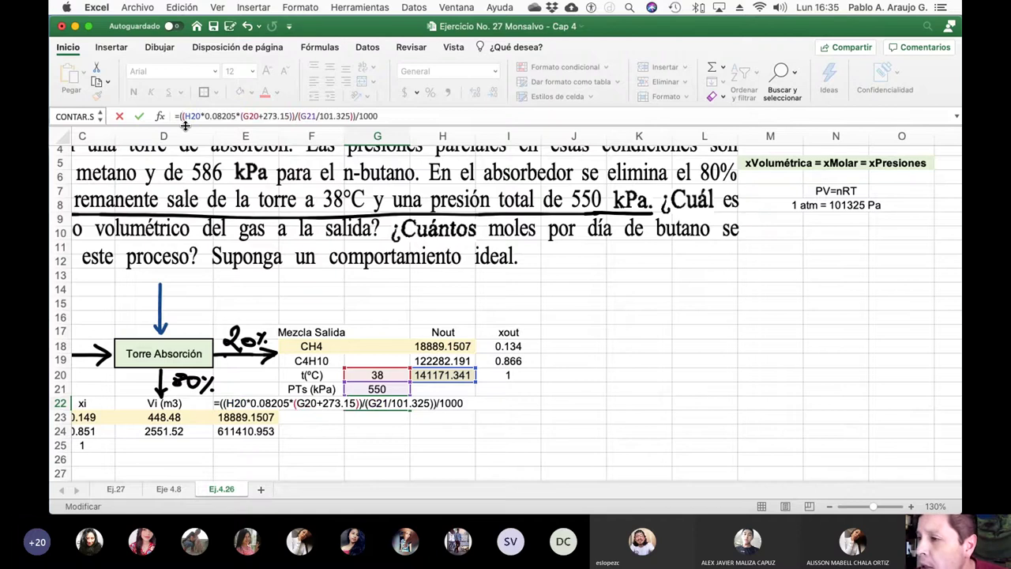
{"action": "key", "text": "Return"}
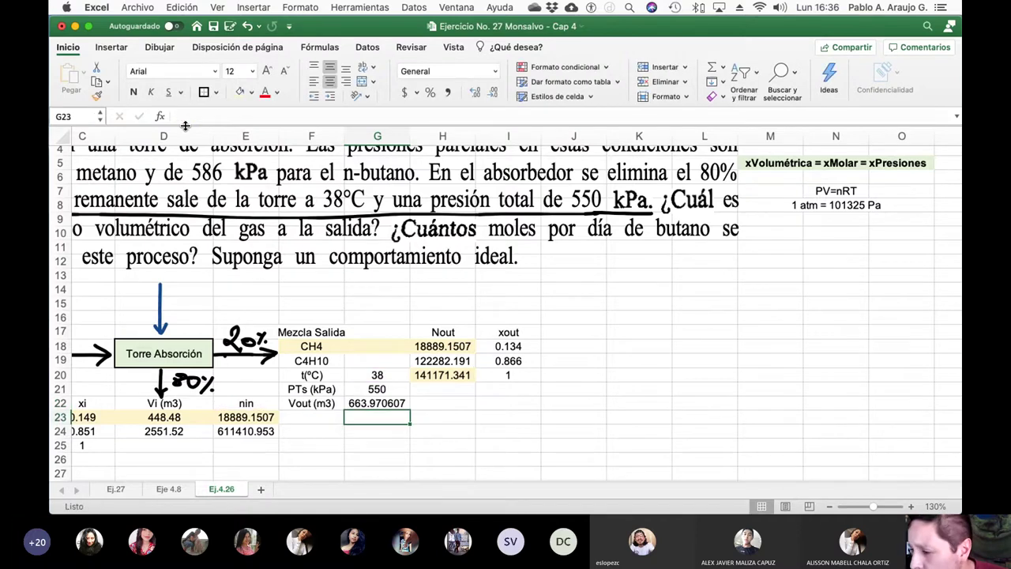
- Reduce the outlet volume in G22 to two decimal places and select F22:G22
{"action": "key", "text": "Up"}
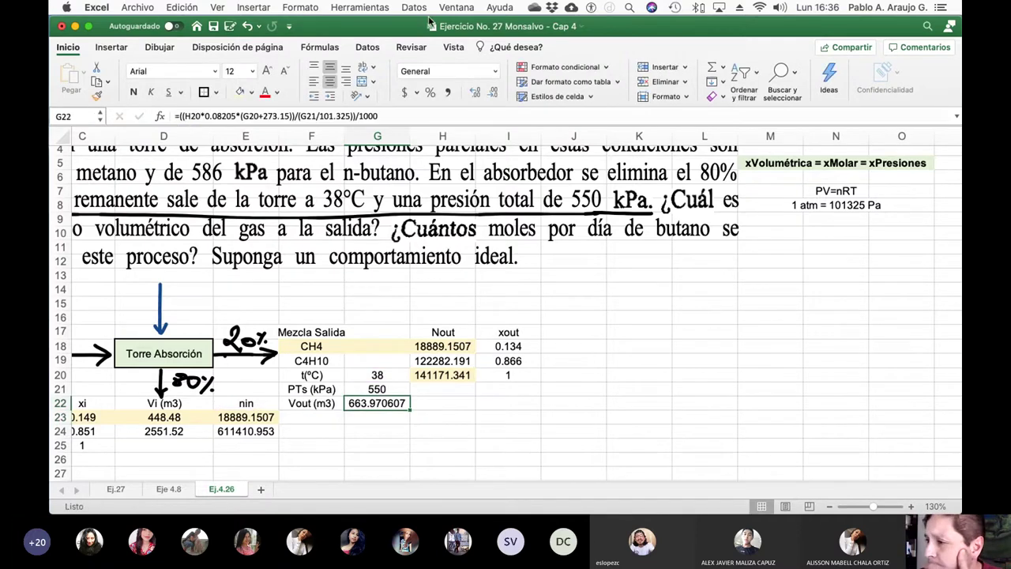
{"action": "left_click", "coordinate": [494, 93]}
{"action": "left_click", "coordinate": [493, 93]}
{"action": "left_click", "coordinate": [493, 93]}
{"action": "left_click", "coordinate": [493, 93]}
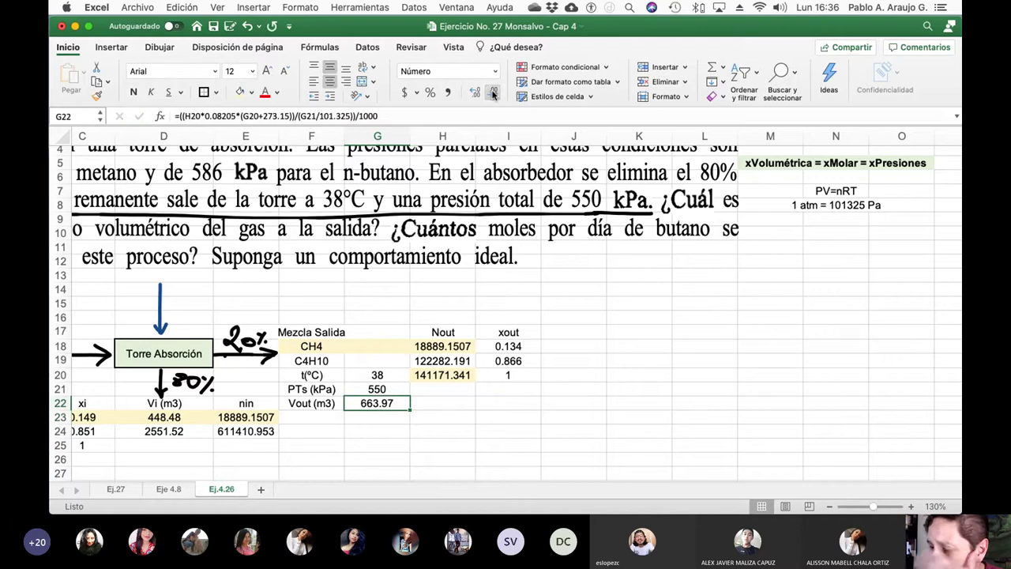
{"action": "left_click", "coordinate": [416, 428]}
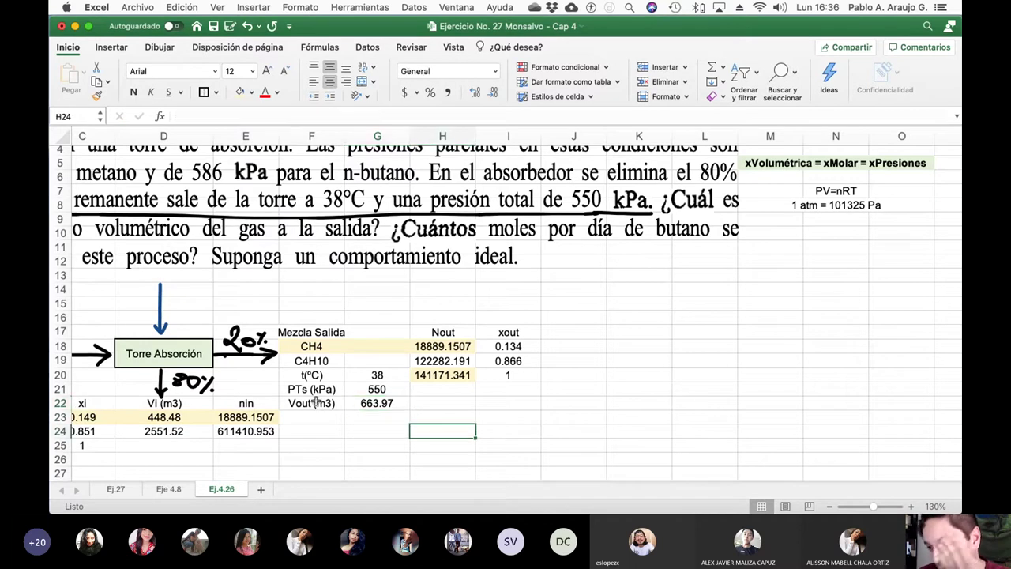
{"action": "left_click_drag", "start_coordinate": [319, 402], "coordinate": [360, 404]}
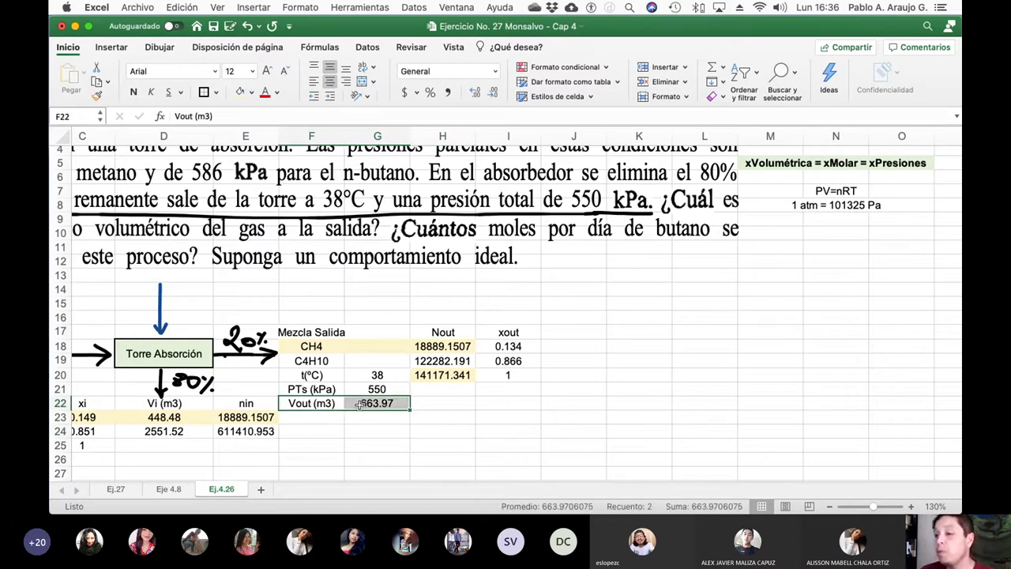
- Add the label "tiempo (horas)" in F23 and enter 24 as its value in G23
{"action": "scroll", "coordinate": [359, 404], "scroll_direction": "left", "scroll_amount": 5}
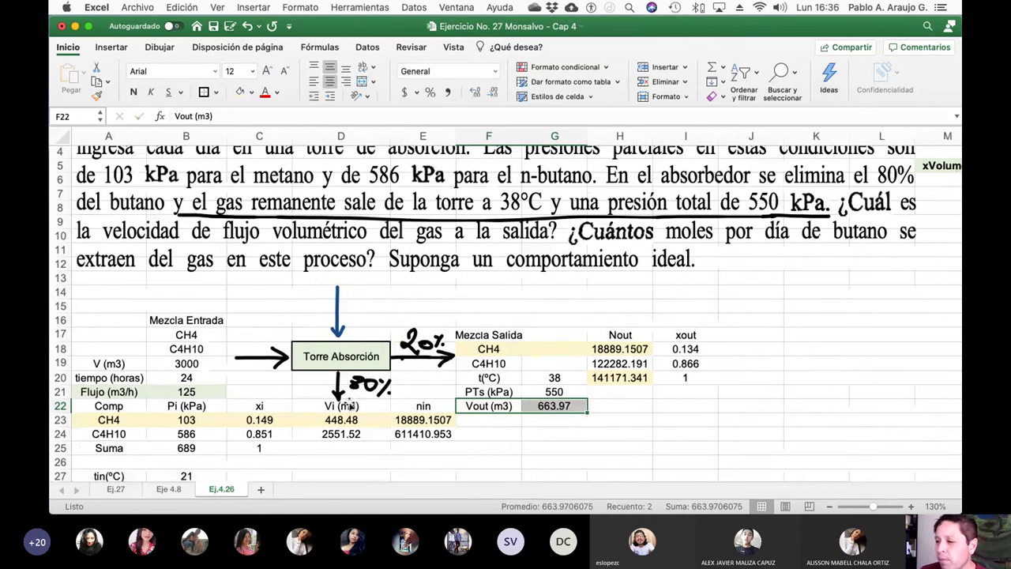
{"action": "scroll", "coordinate": [350, 405], "scroll_direction": "down", "scroll_amount": 3}
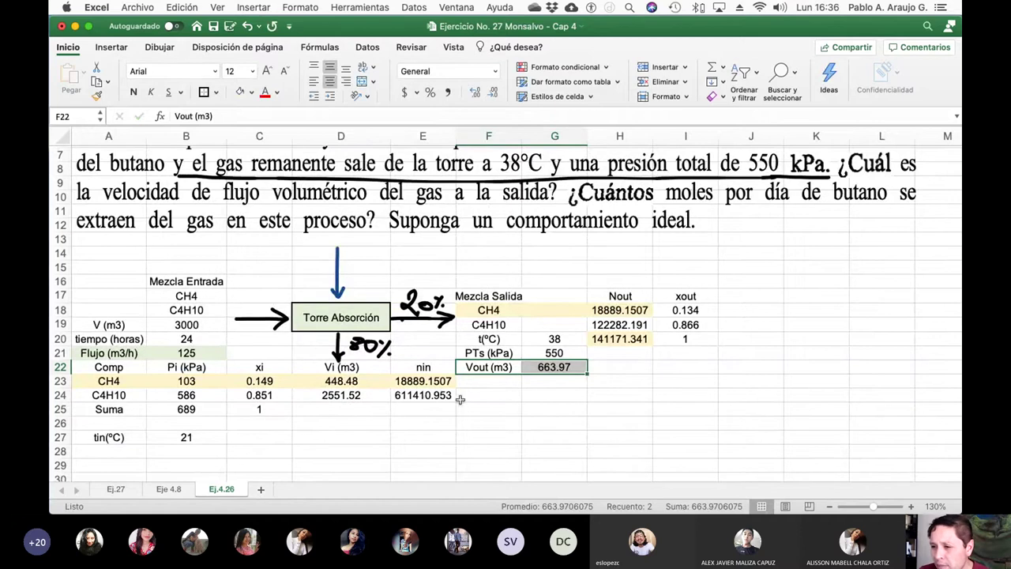
{"action": "left_click", "coordinate": [496, 385]}
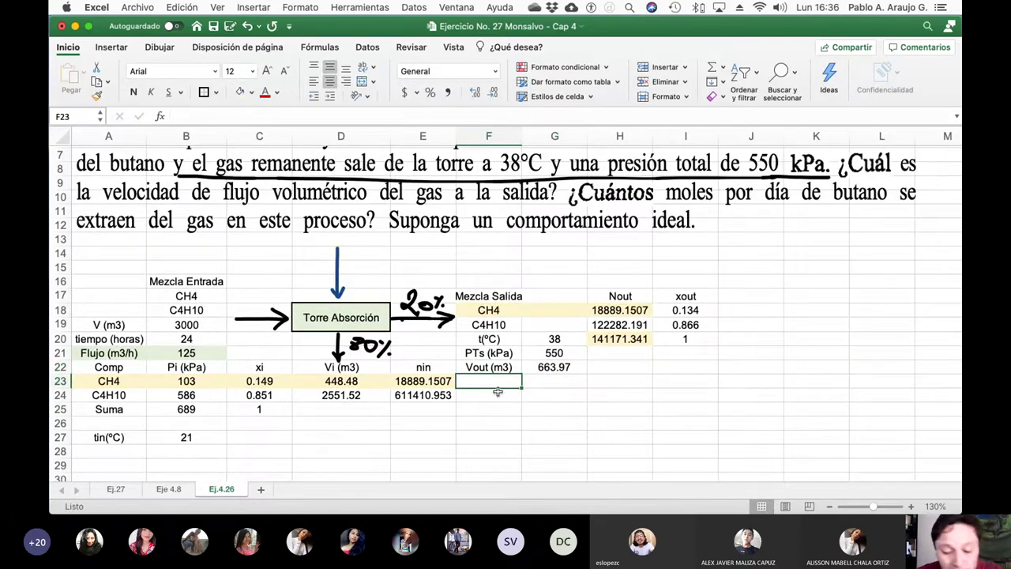
{"action": "type", "text": "tiempo "}
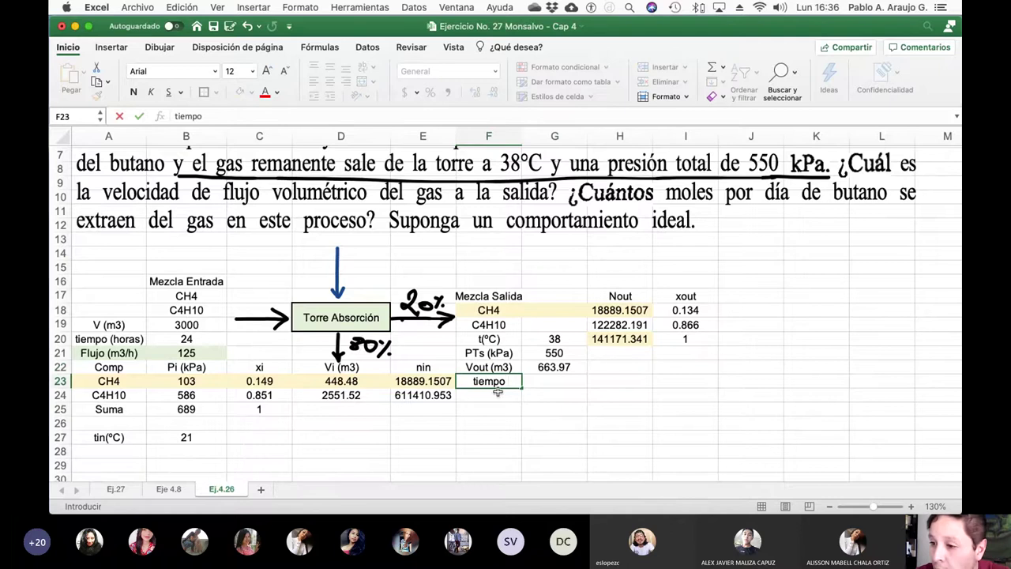
{"action": "type", "text": "(horas)"}
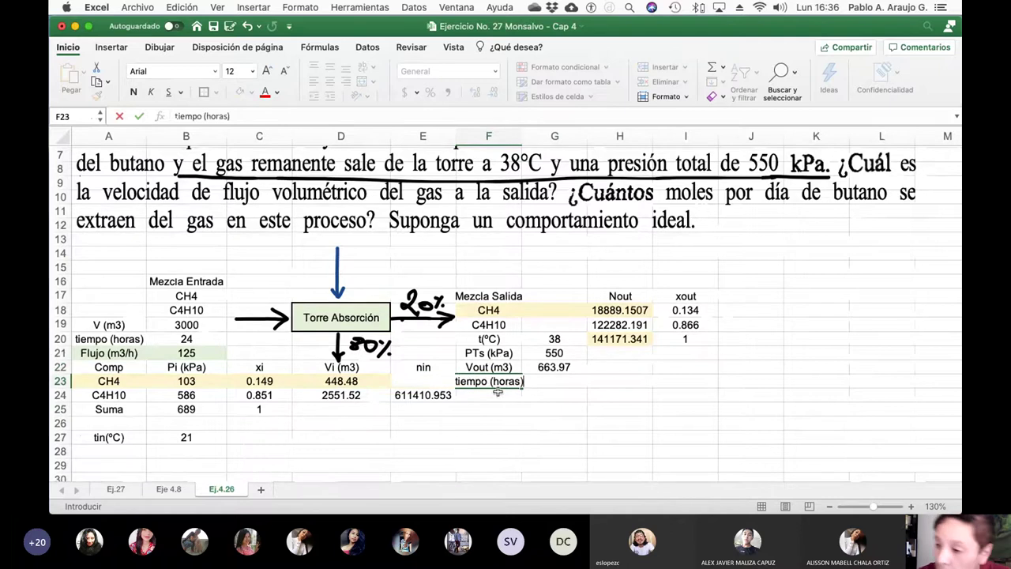
{"action": "key", "text": "Return"}
{"action": "key", "text": "Up"}
{"action": "key", "text": "Right"}
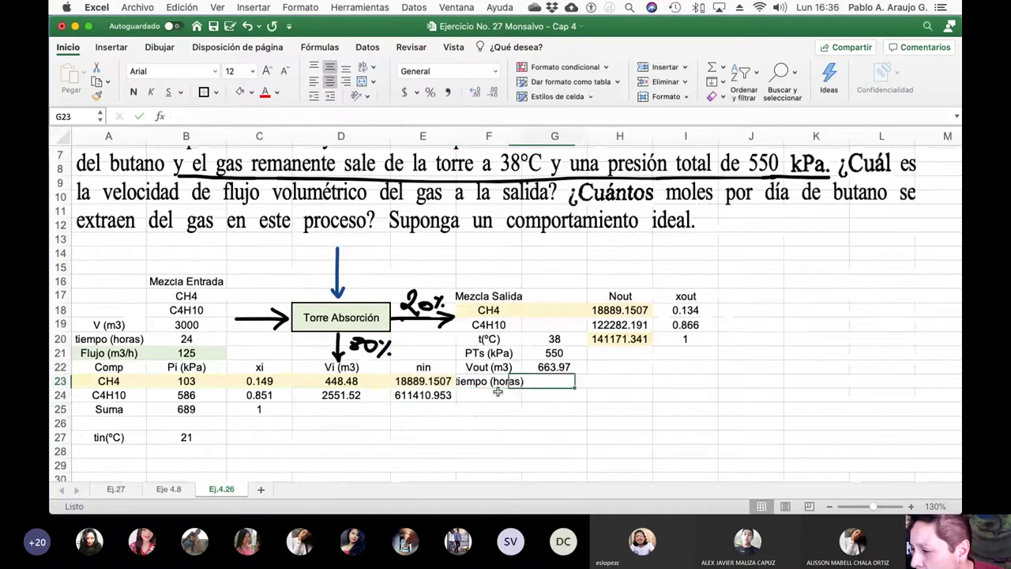
{"action": "key", "text": "Right"}
{"action": "key", "text": "Left"}
{"action": "type", "text": "24"}
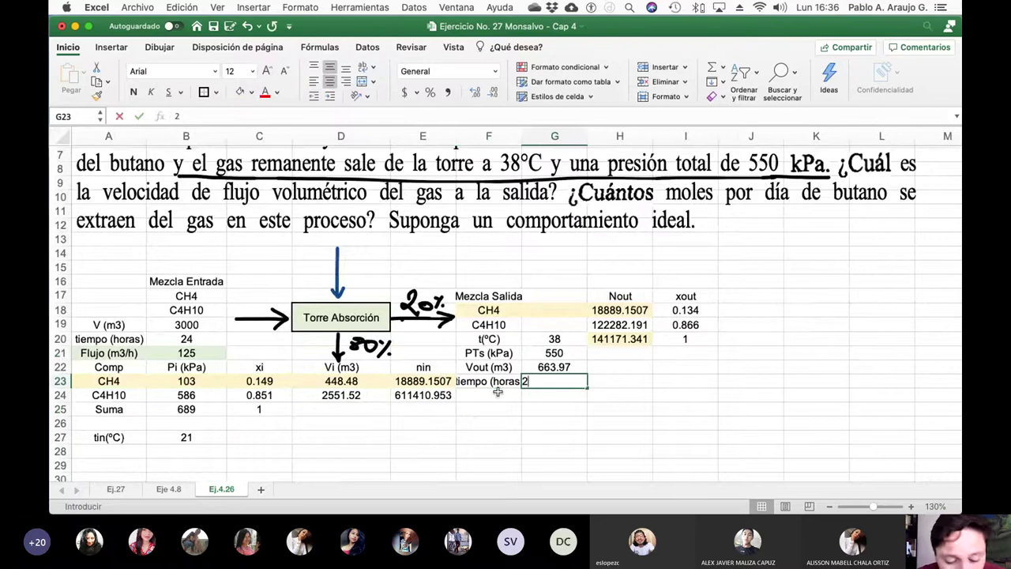
{"action": "key", "text": "Return"}
- Add the label "flujo (m3/h)" in F24, below the outlet time
{"action": "left_click", "coordinate": [498, 395]}
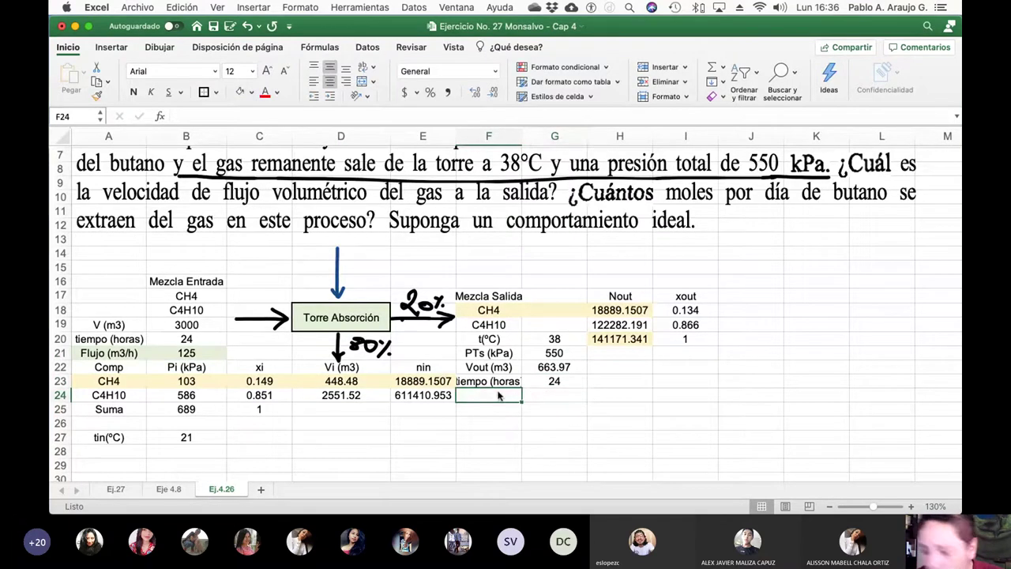
{"action": "type", "text": "flujo (m"}
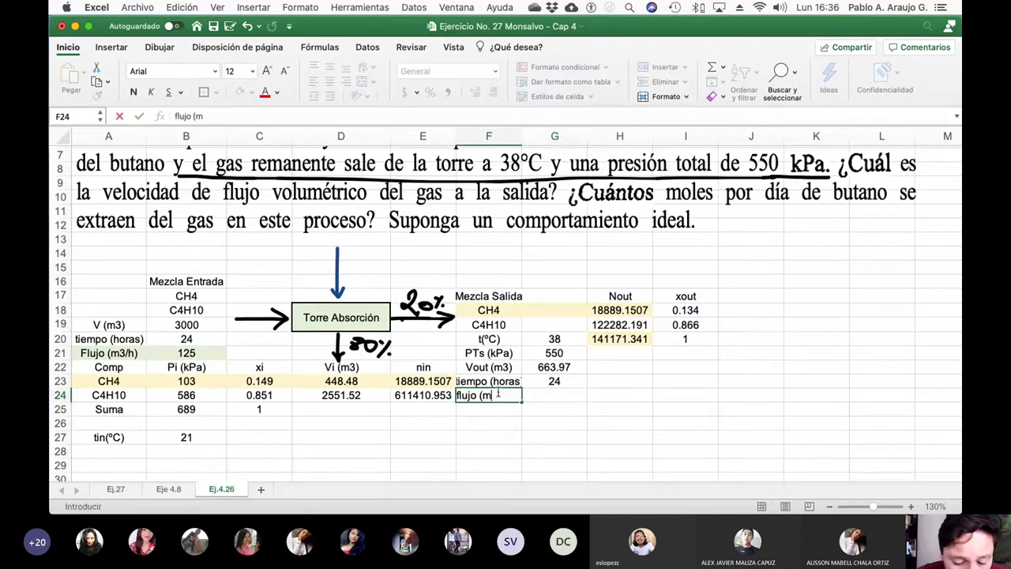
{"action": "type", "text": "3/h"}
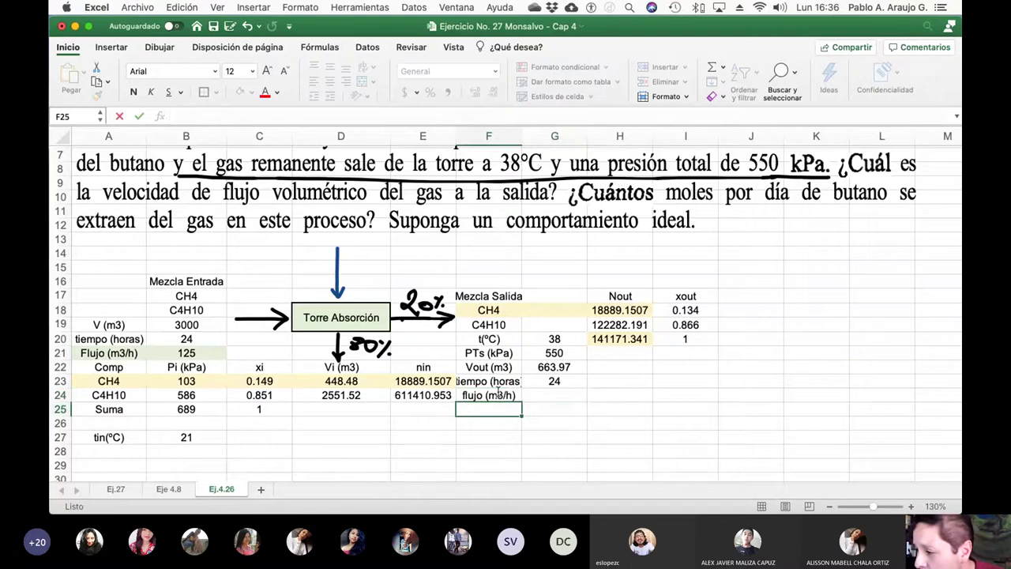
- Calculate the outlet volumetric flow in G24 with =G22/G23
{"action": "key", "text": "Tab"}
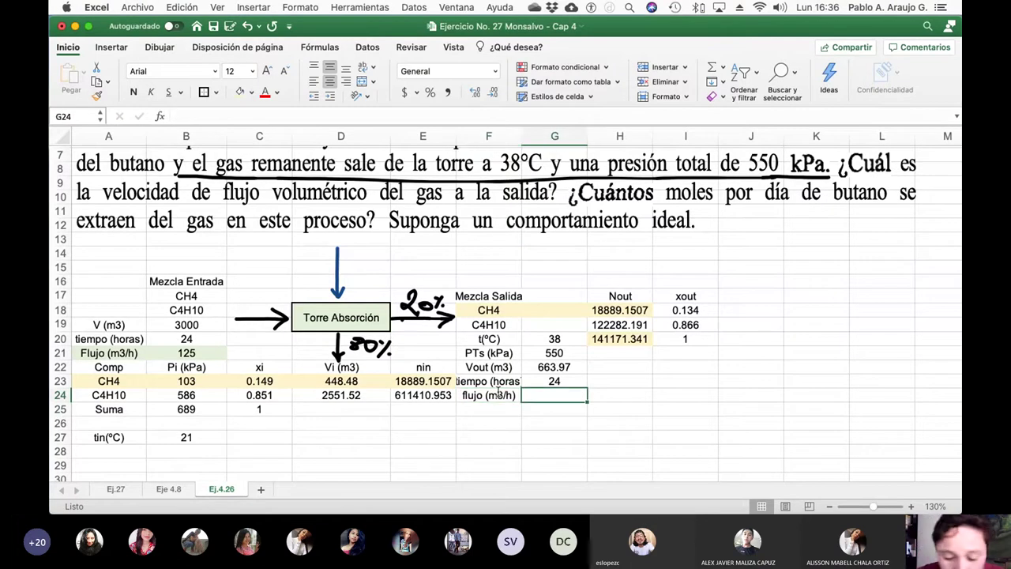
{"action": "type", "text": "="}
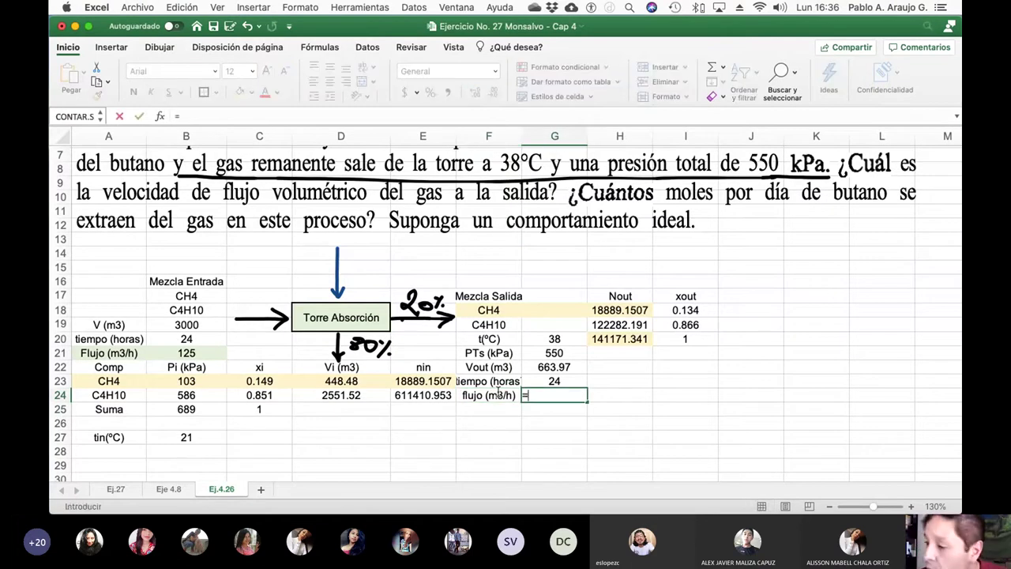
{"action": "left_click", "coordinate": [571, 370]}
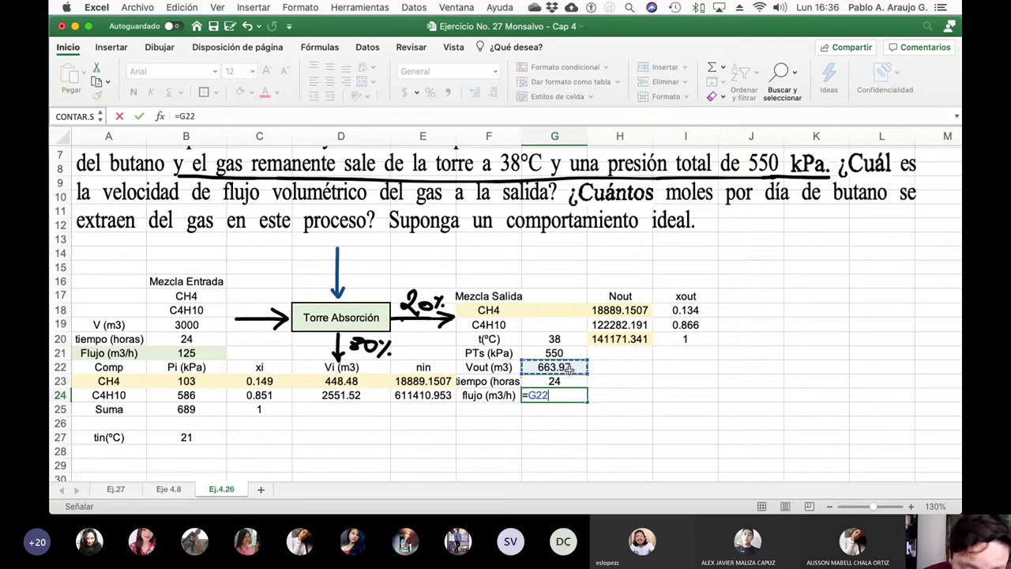
{"action": "type", "text": "/"}
{"action": "left_click", "coordinate": [569, 382]}
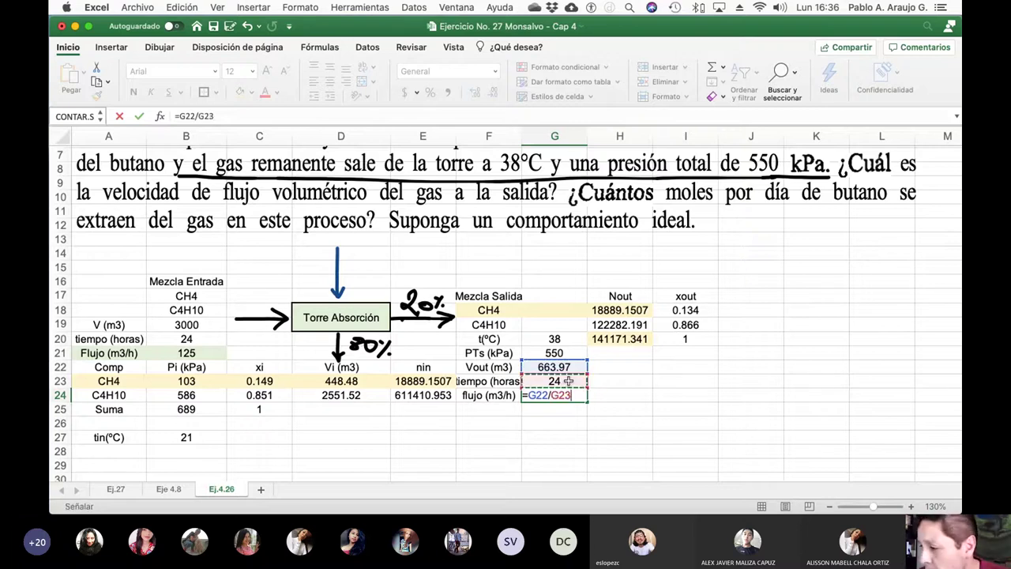
{"action": "key", "text": "Return"}
{"action": "key", "text": "Up"}
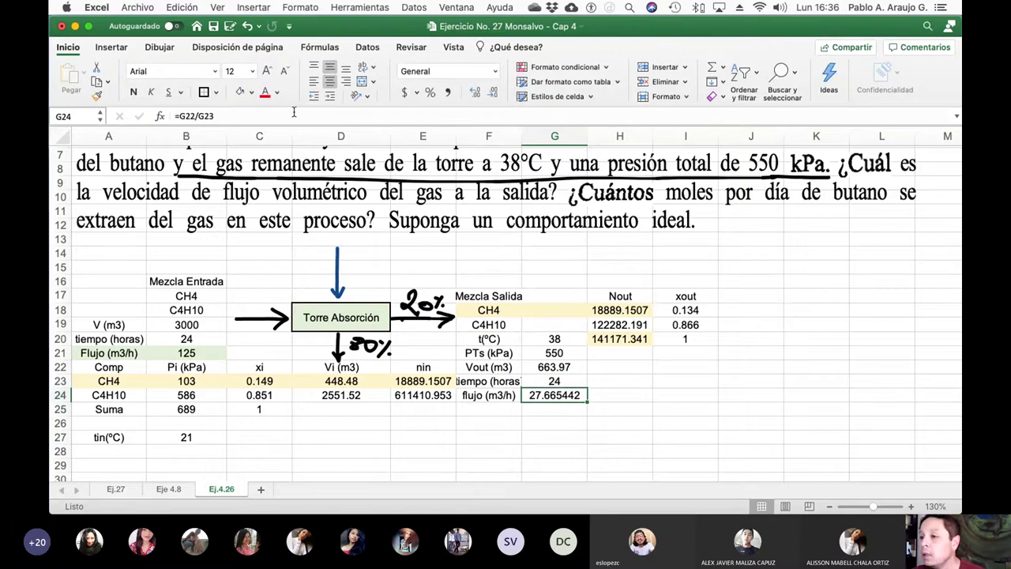
- Reduce the outlet flow in G24 to two decimal places and widen column F to fit its labels
{"action": "left_click", "coordinate": [491, 94]}
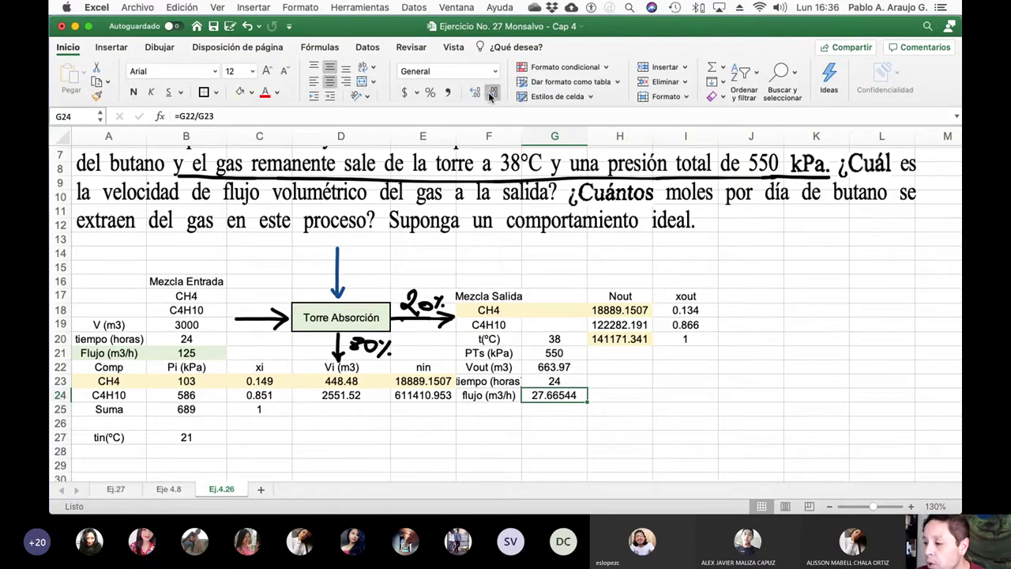
{"action": "left_click", "coordinate": [491, 93]}
{"action": "left_click", "coordinate": [491, 94]}
{"action": "left_click", "coordinate": [491, 93]}
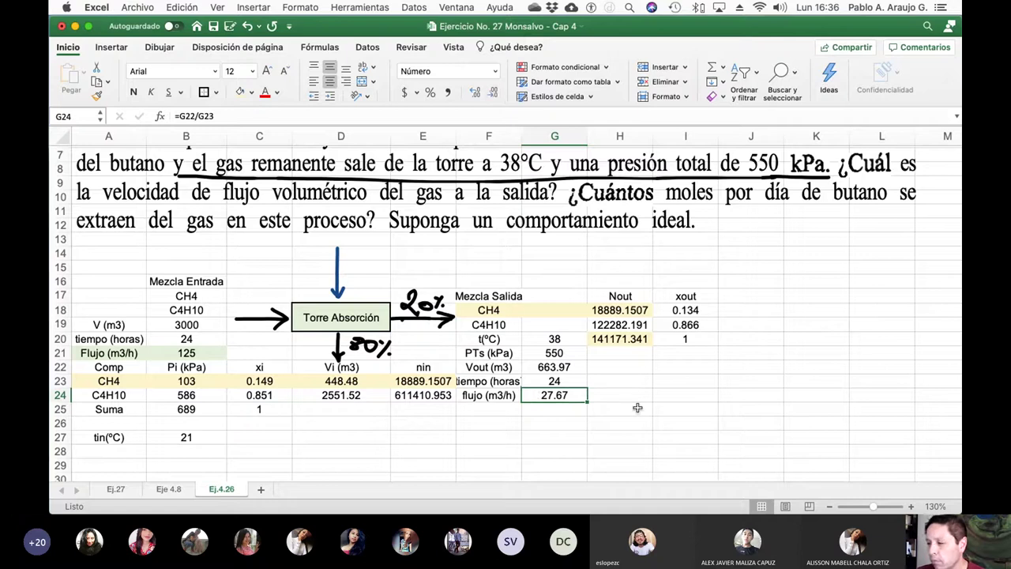
{"action": "left_click", "coordinate": [628, 398]}
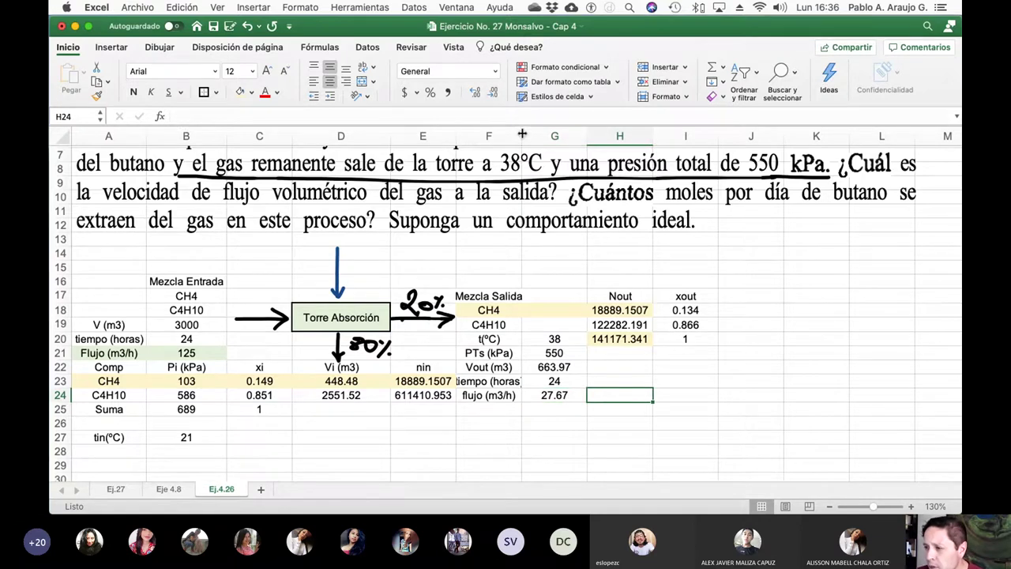
{"action": "left_click_drag", "start_coordinate": [521, 136], "coordinate": [531, 135]}
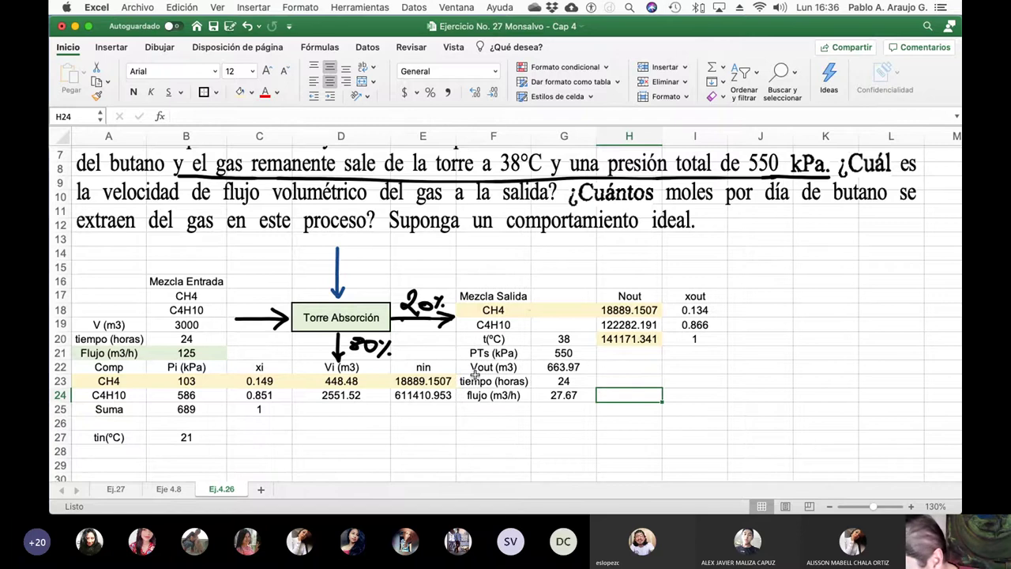
- Fill the outlet time and flow cells F23:G24 with solid green and outline the range with a black border
{"action": "left_click_drag", "start_coordinate": [474, 380], "coordinate": [565, 397]}
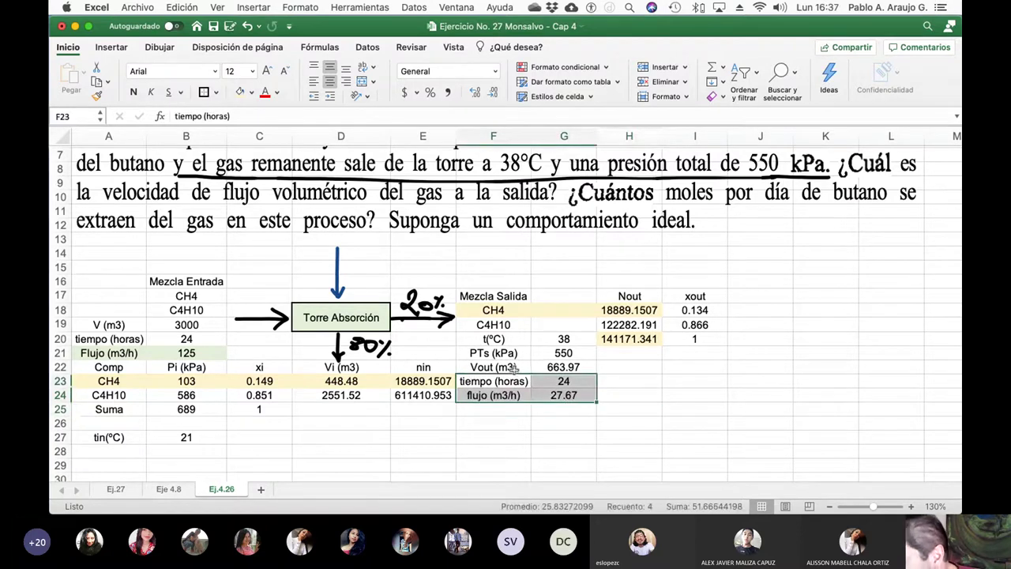
{"action": "left_click", "coordinate": [254, 92]}
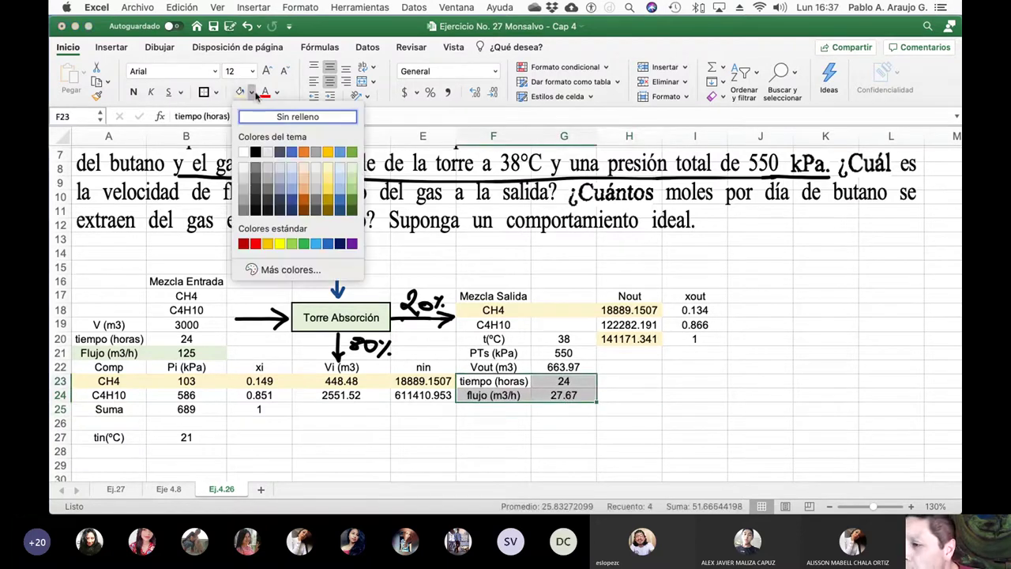
{"action": "left_click", "coordinate": [352, 152]}
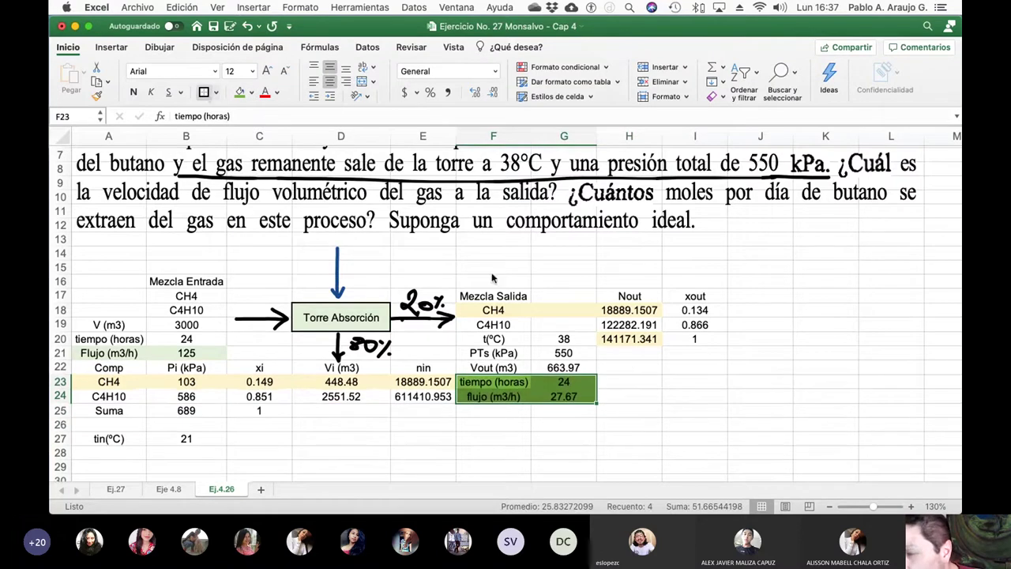
{"action": "left_click", "coordinate": [653, 383]}
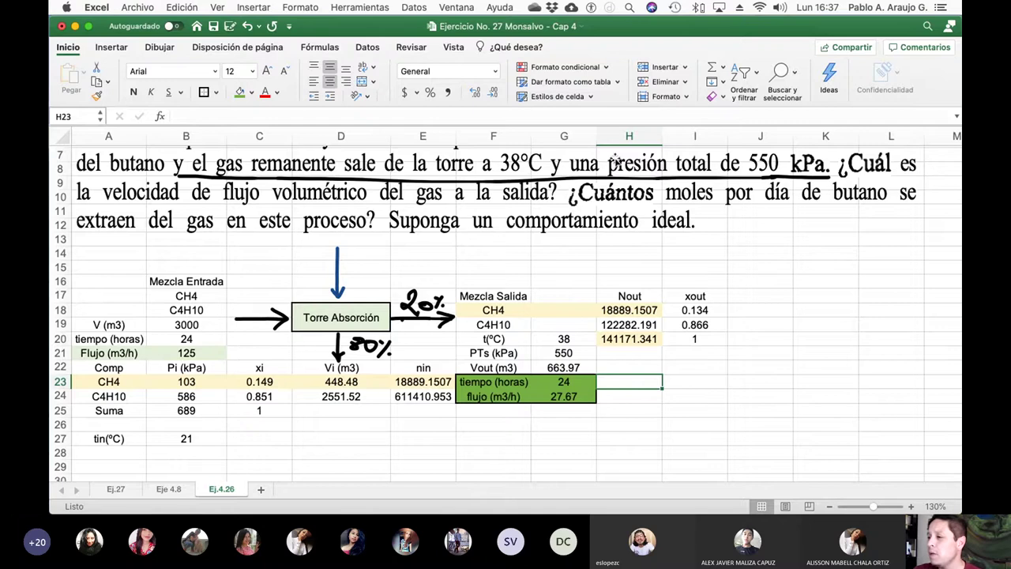
- Add the label "moles extraen" in D26 for the butane removed
{"action": "scroll", "coordinate": [790, 217], "scroll_direction": "right", "scroll_amount": 1}
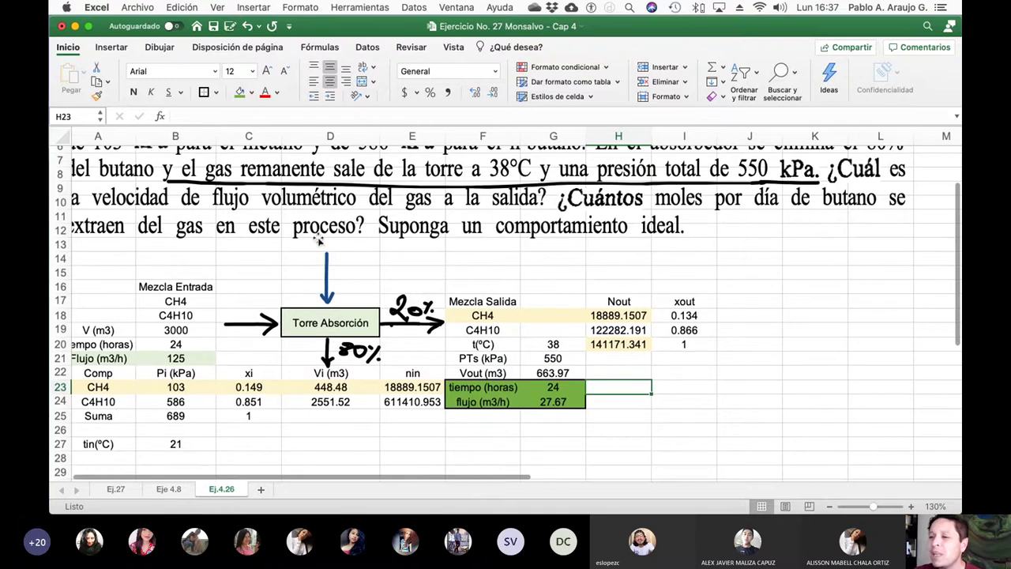
{"action": "scroll", "coordinate": [391, 234], "scroll_direction": "up", "scroll_amount": 1}
{"action": "scroll", "coordinate": [391, 234], "scroll_direction": "left", "scroll_amount": 1}
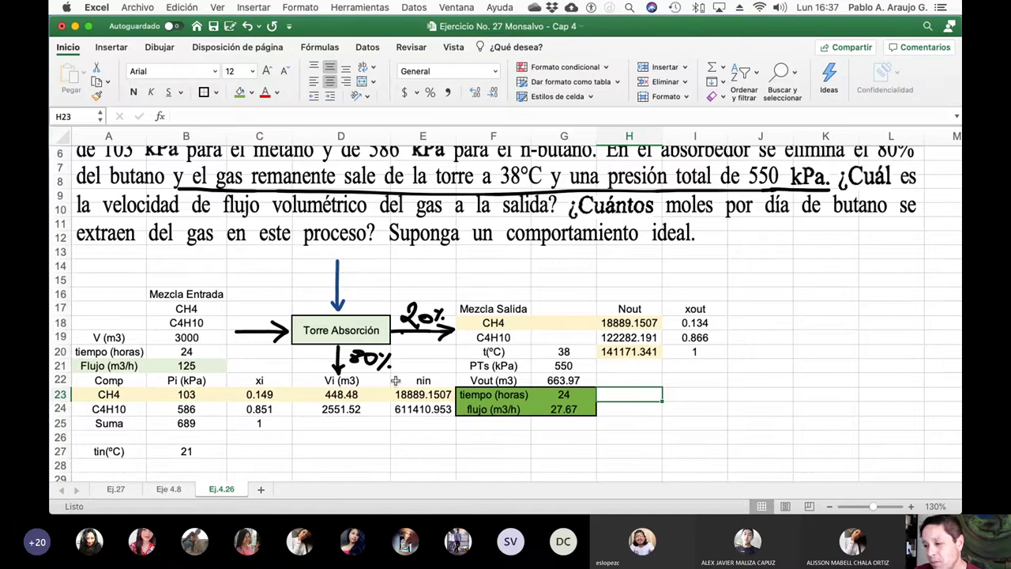
{"action": "left_click", "coordinate": [310, 441]}
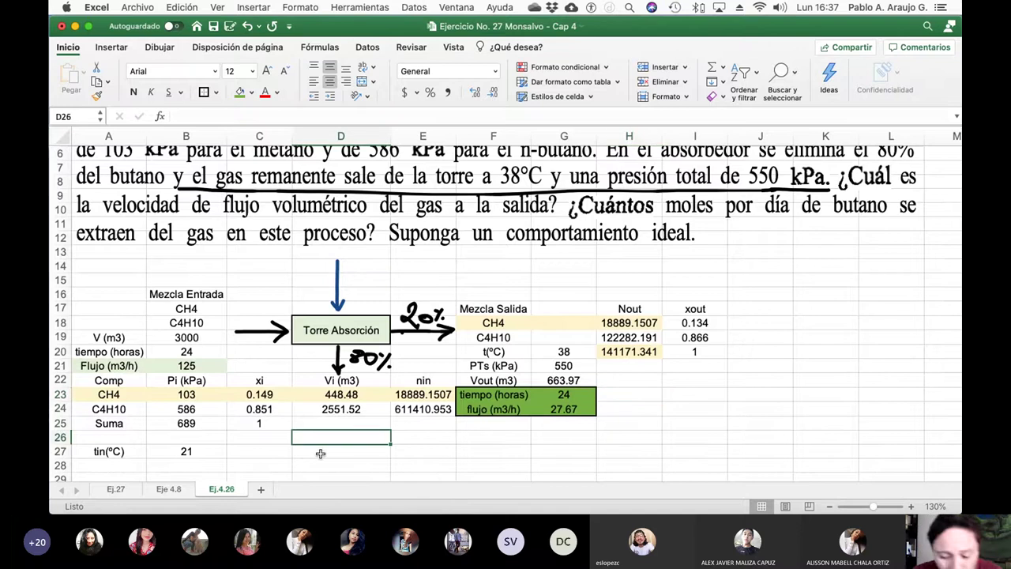
{"action": "type", "text": "moles"}
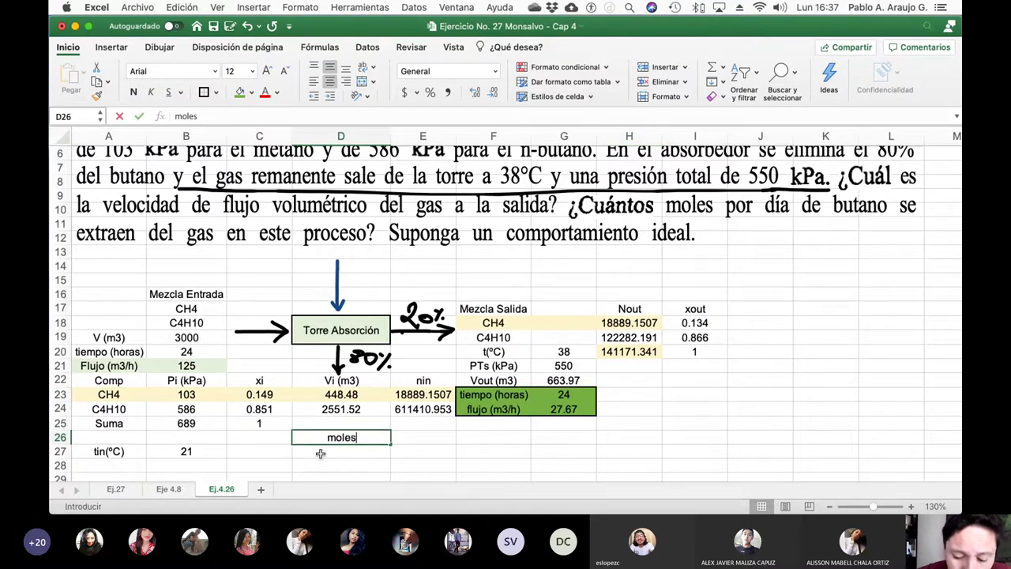
{"action": "type", "text": " extrae"}
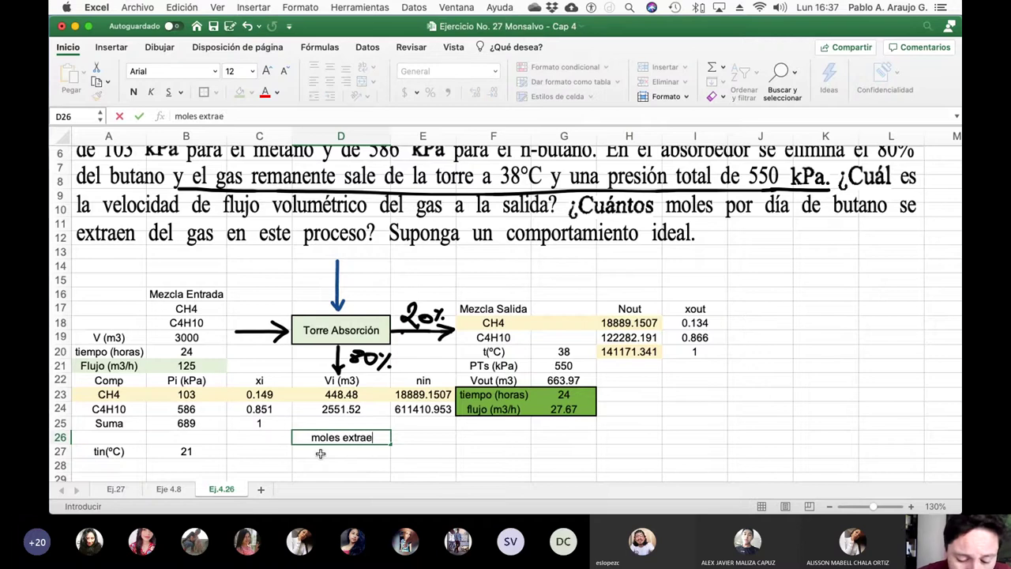
{"action": "type", "text": "n"}
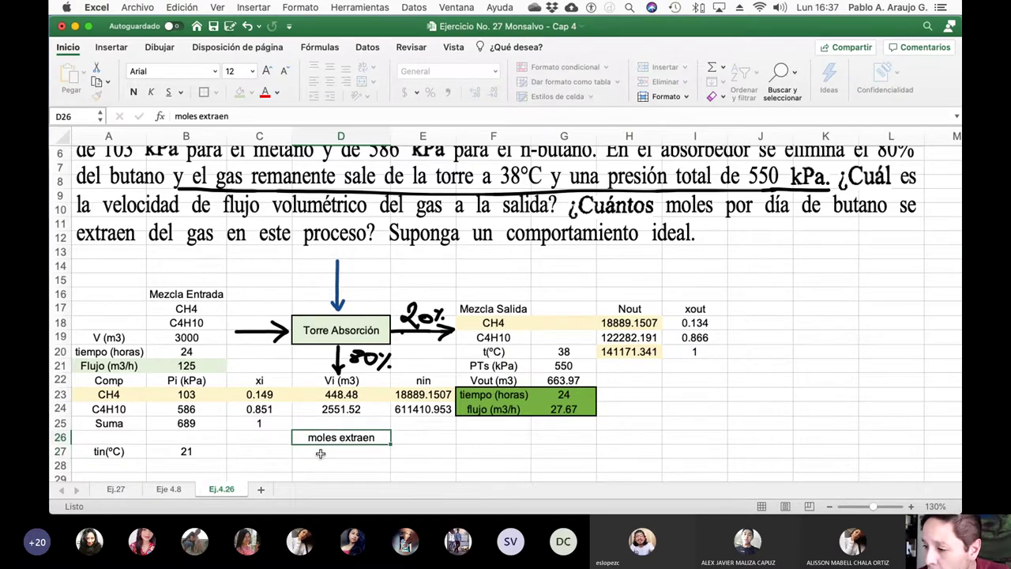
{"action": "key", "text": "Tab"}
- Calculate the extracted butane moles in E26 with =E24-H19
{"action": "type", "text": "="}
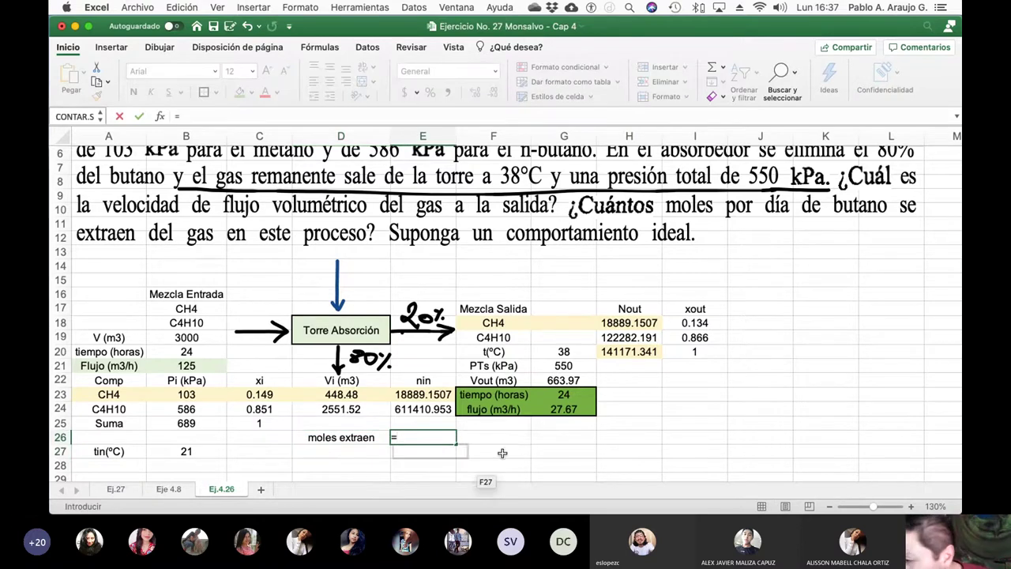
{"action": "scroll", "coordinate": [414, 416], "scroll_direction": "up", "scroll_amount": 1}
{"action": "left_click", "coordinate": [426, 421]}
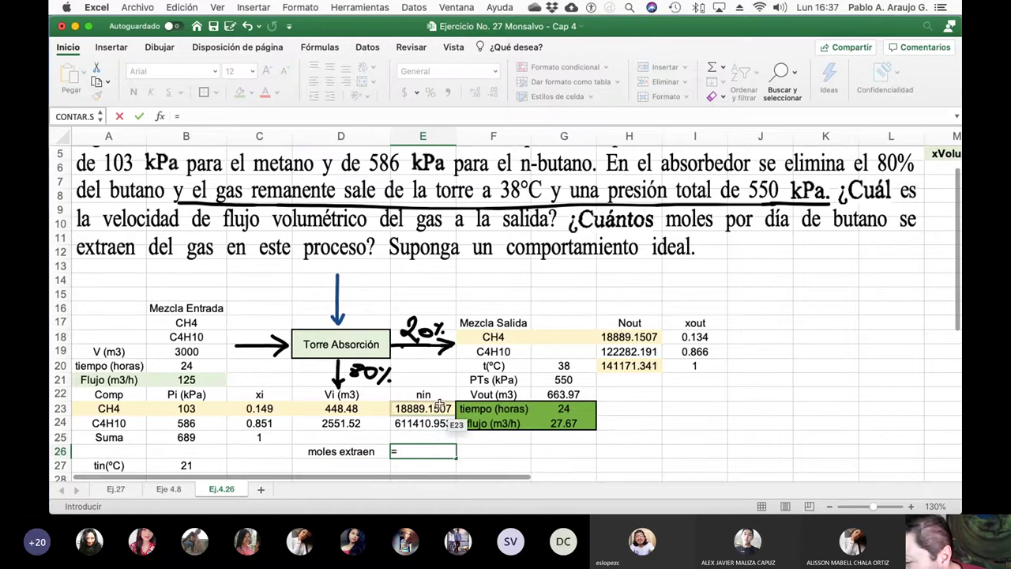
{"action": "type", "text": "-"}
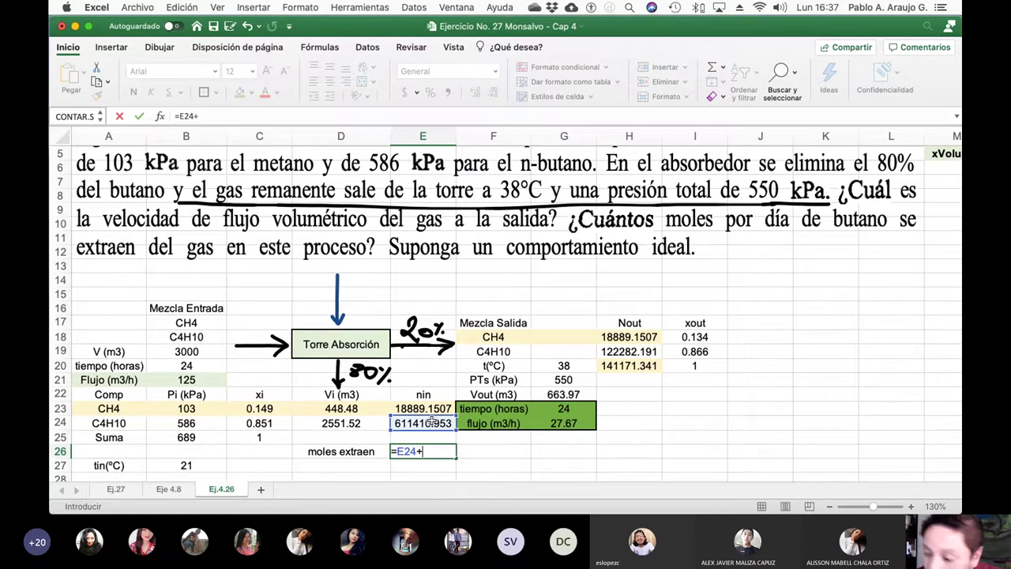
{"action": "left_click", "coordinate": [629, 355]}
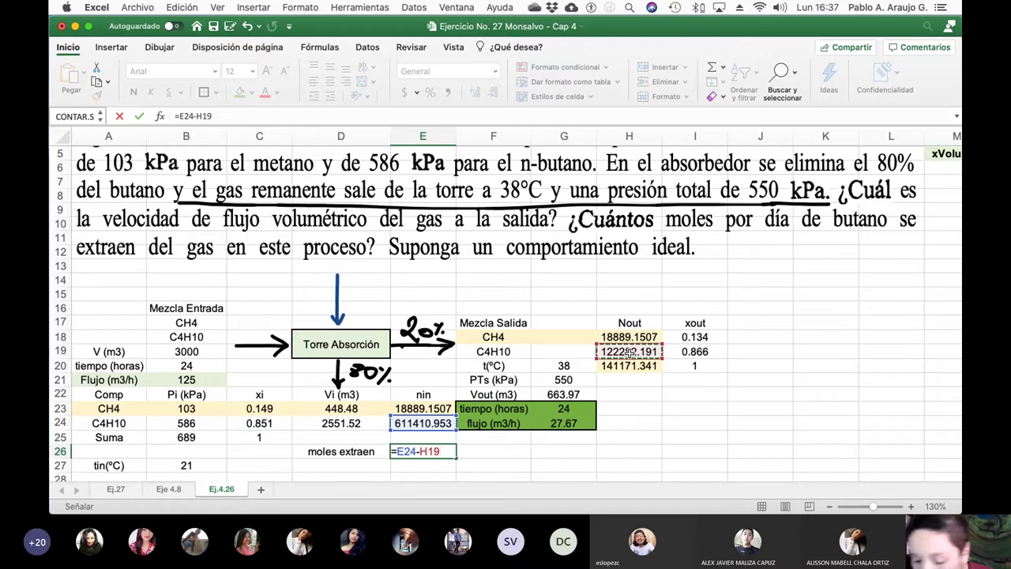
{"action": "key", "text": "Return"}
{"action": "key", "text": "Up"}
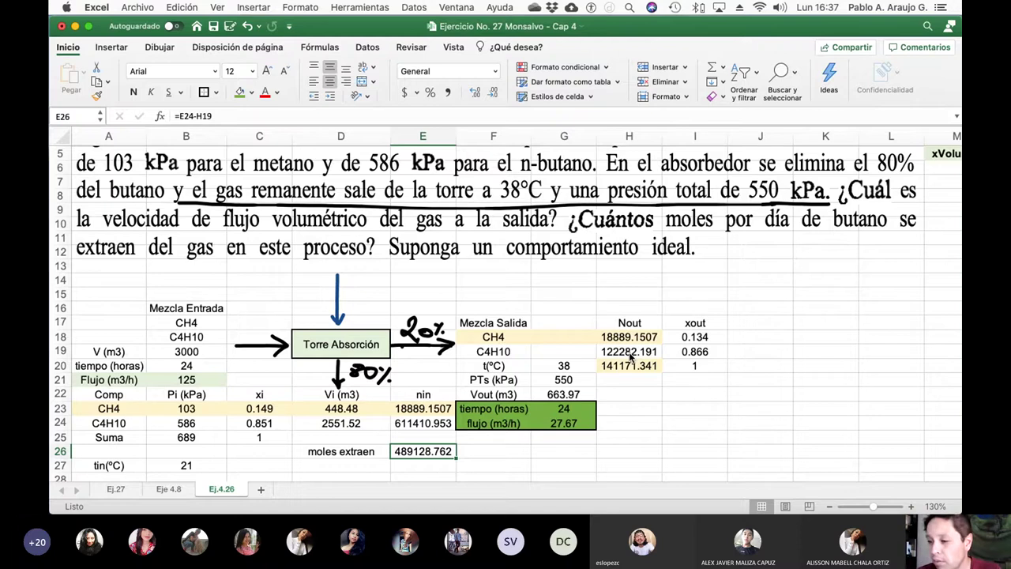
- Add the label "moles /hora" in D27 and calculate the hourly extracted moles in E27 with =E26/G23
{"action": "key", "text": "Return"}
{"action": "key", "text": "Left"}
{"action": "type", "text": "moles /hora"}
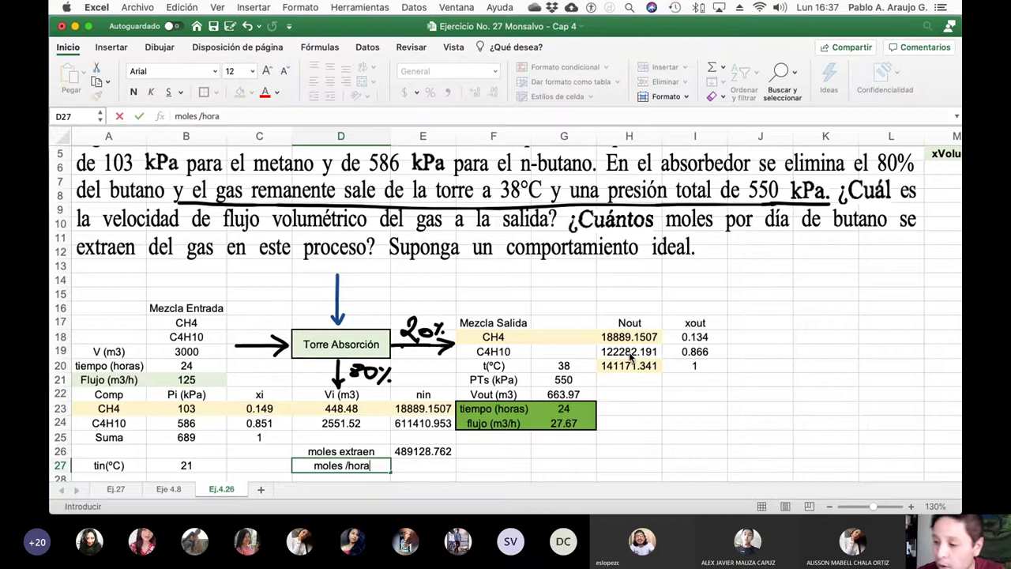
{"action": "key", "text": "Return"}
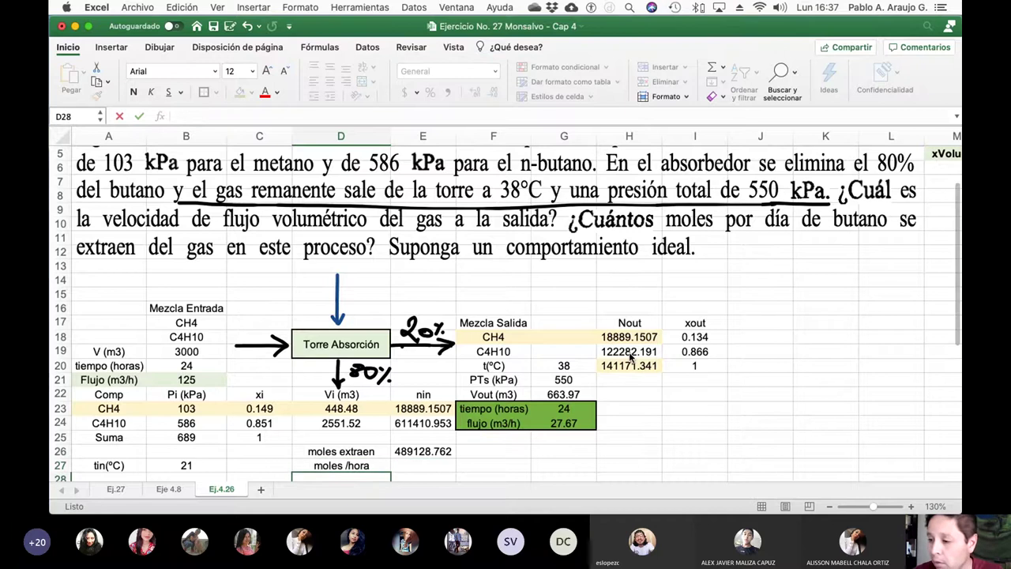
{"action": "key", "text": "Up"}
{"action": "key", "text": "Right"}
{"action": "type", "text": "="}
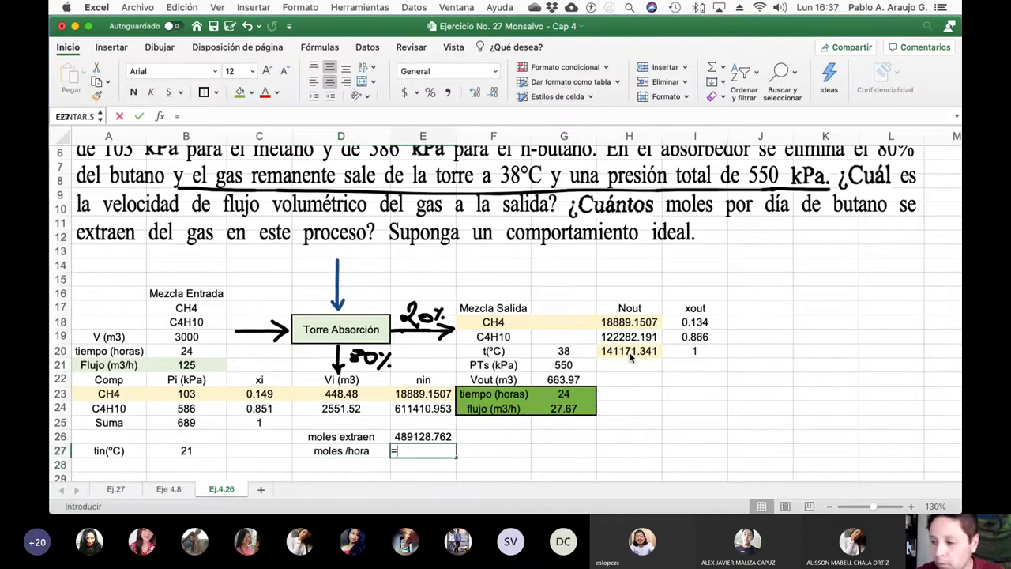
{"action": "left_click", "coordinate": [423, 440]}
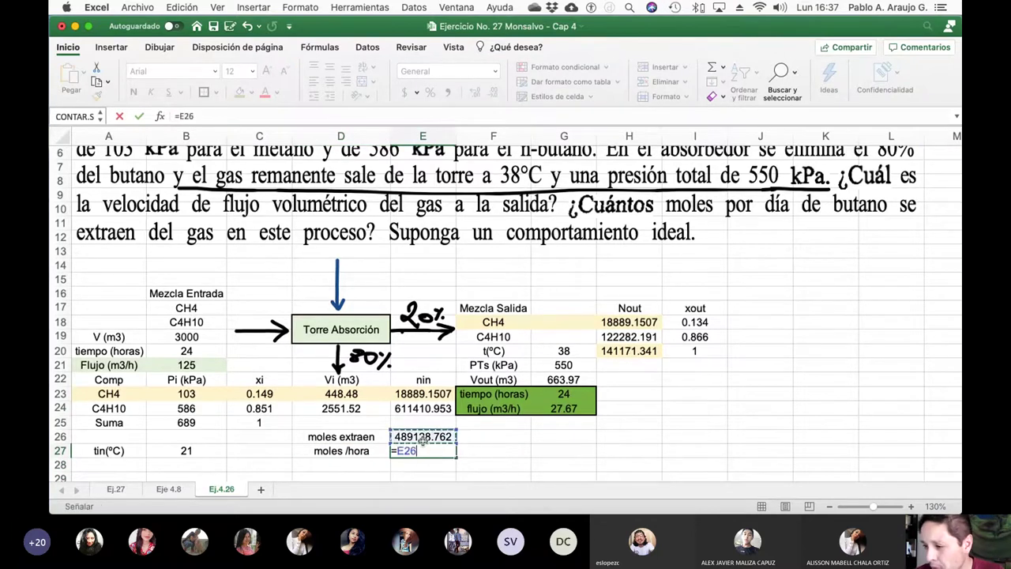
{"action": "type", "text": "/"}
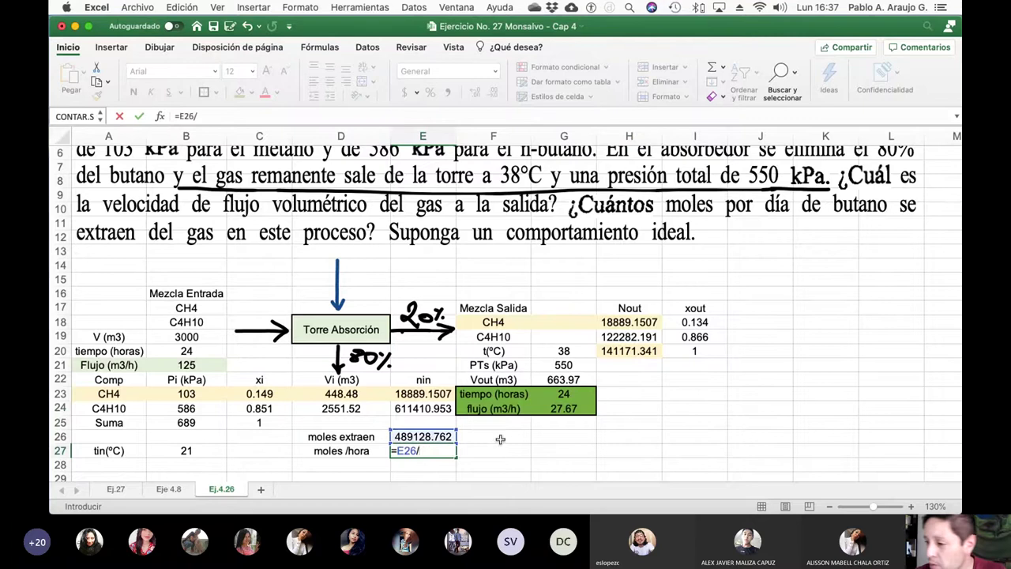
{"action": "left_click", "coordinate": [575, 396]}
{"action": "key", "text": "Return"}
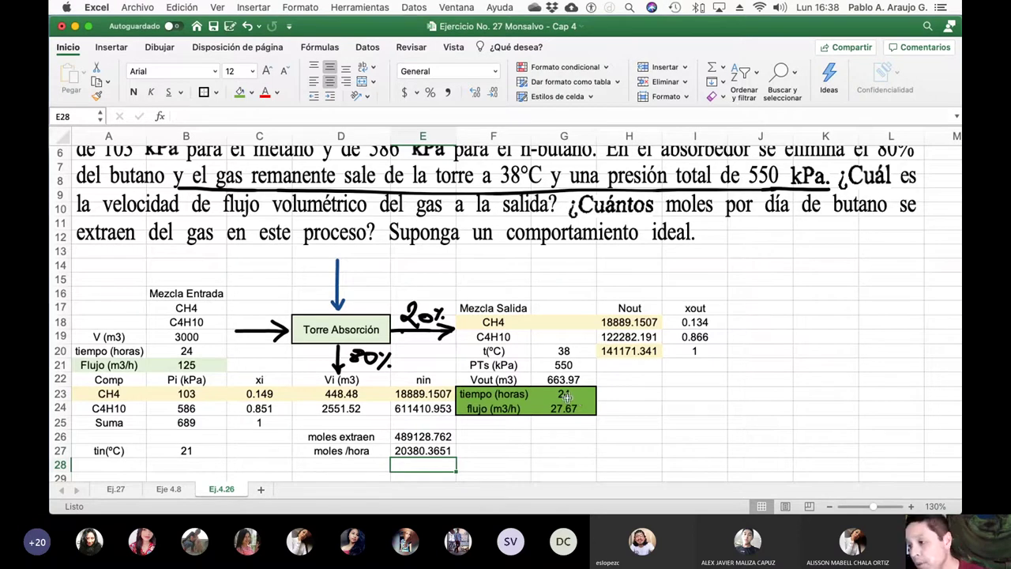
- Collapse the ribbon to show the exercise statement together with the results, and select the empty cell K22
{"action": "scroll", "coordinate": [490, 381], "scroll_direction": "up", "scroll_amount": 2}
{"action": "scroll", "coordinate": [489, 381], "scroll_direction": "up", "scroll_amount": 2}
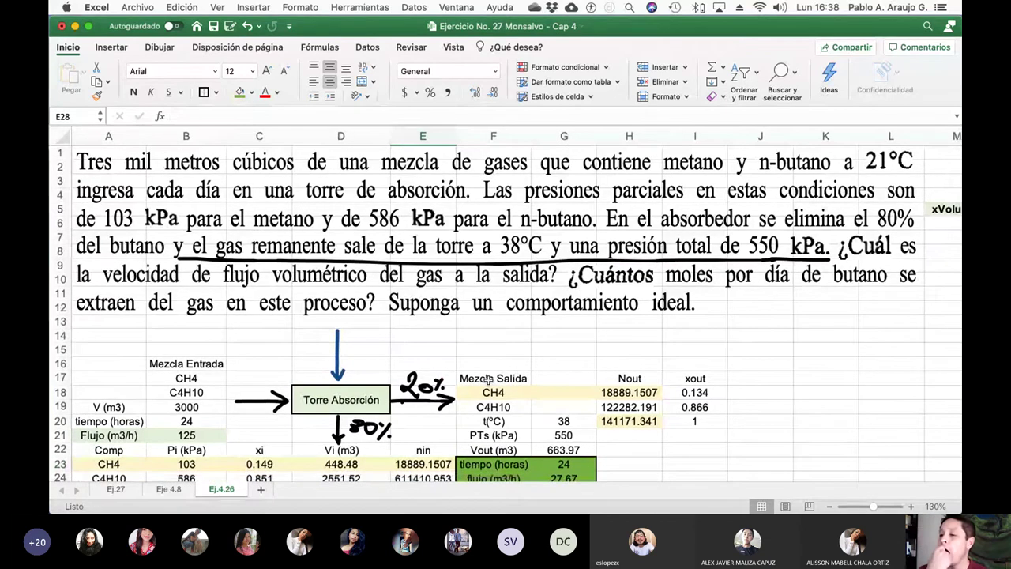
{"action": "left_click", "coordinate": [71, 47]}
{"action": "scroll", "coordinate": [677, 255], "scroll_direction": "down", "scroll_amount": 1}
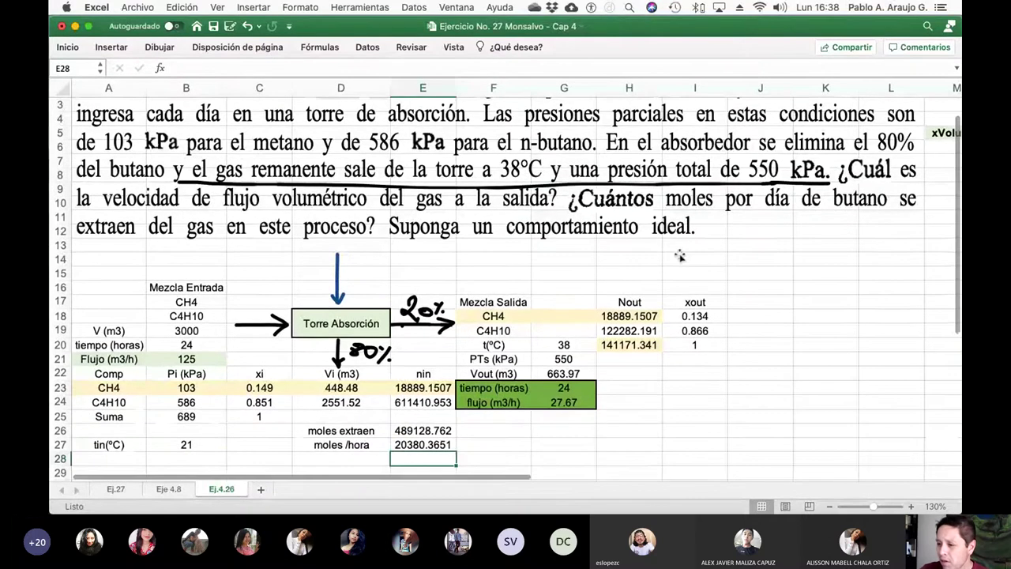
{"action": "left_click", "coordinate": [814, 372]}
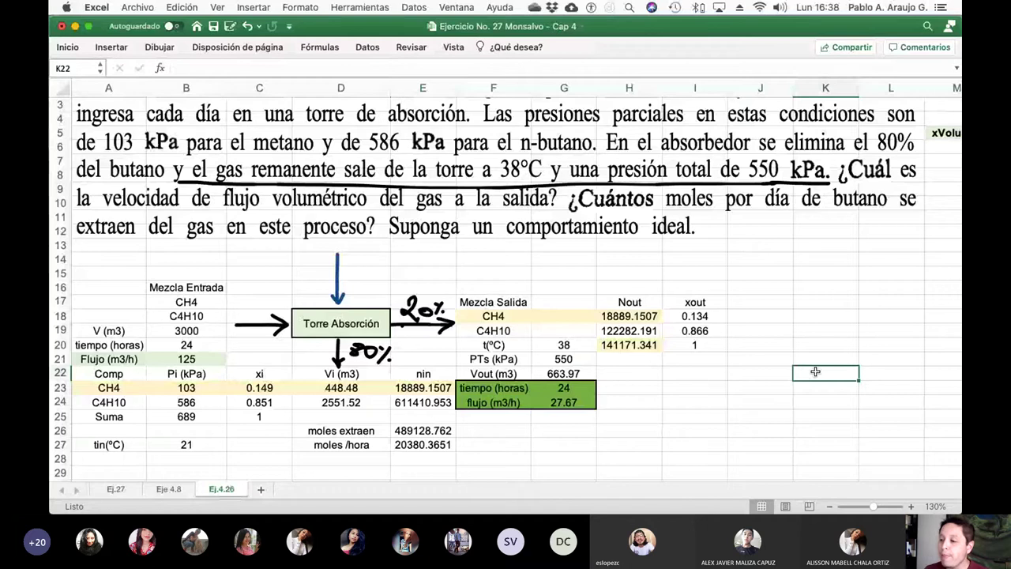
- Highlight the extracted butane results in D26:E27 with a green fill and an outside border
{"action": "left_click", "coordinate": [347, 431]}
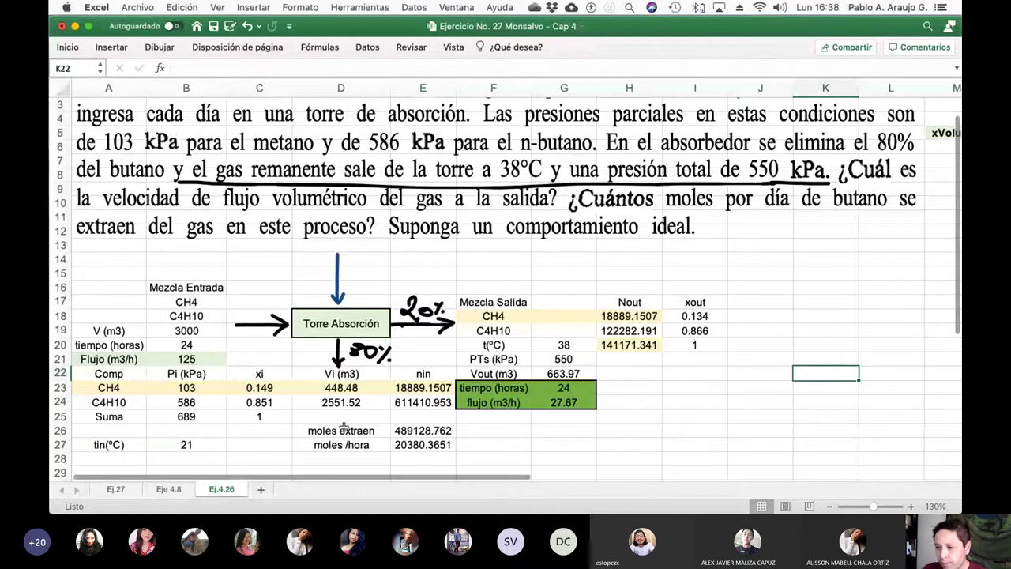
{"action": "left_click_drag", "start_coordinate": [410, 437], "coordinate": [415, 445]}
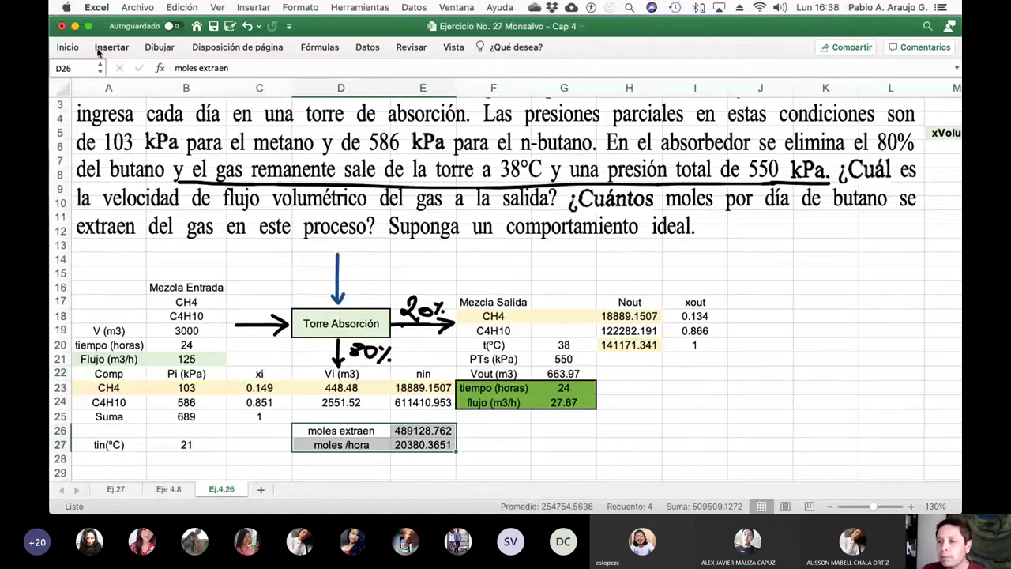
{"action": "left_click", "coordinate": [69, 48]}
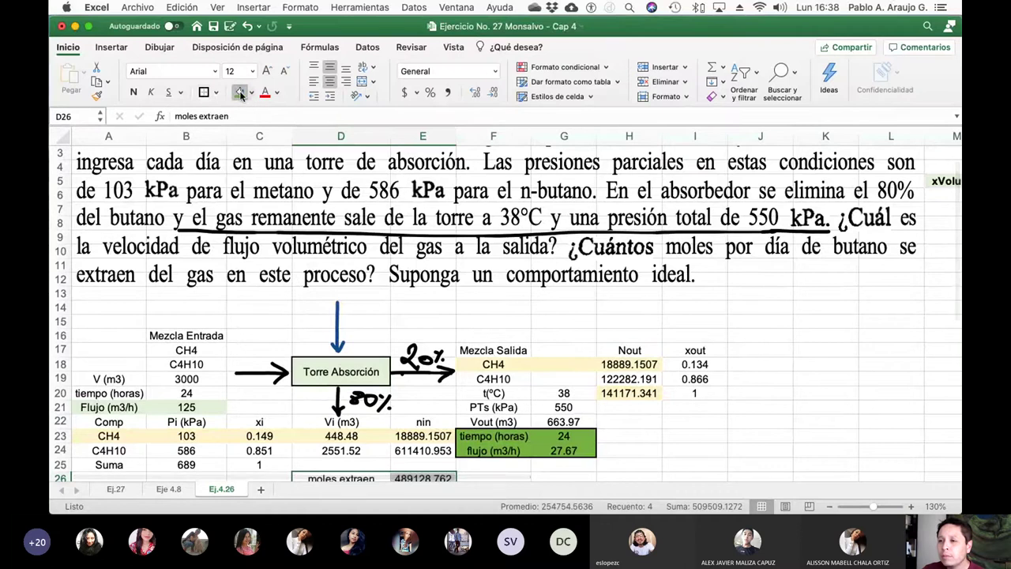
{"action": "scroll", "coordinate": [204, 93], "scroll_direction": "down", "scroll_amount": 5}
{"action": "left_click", "coordinate": [204, 93]}
{"action": "left_click", "coordinate": [204, 93]}
{"action": "left_click", "coordinate": [592, 365]}
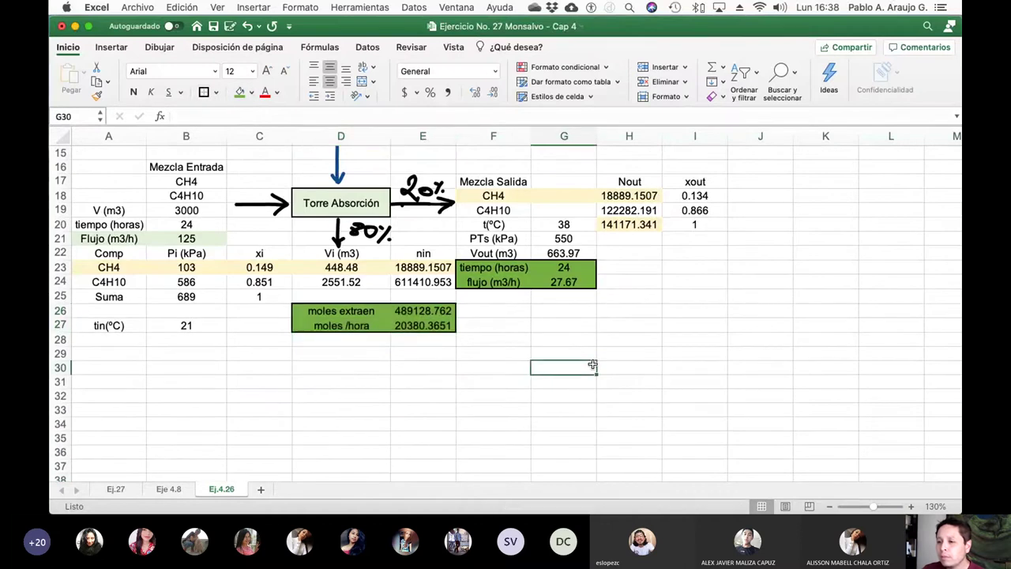
{"action": "scroll", "coordinate": [592, 363], "scroll_direction": "up", "scroll_amount": 5}
{"action": "scroll", "coordinate": [593, 363], "scroll_direction": "down", "scroll_amount": 3}
{"action": "scroll", "coordinate": [592, 363], "scroll_direction": "up", "scroll_amount": 3}
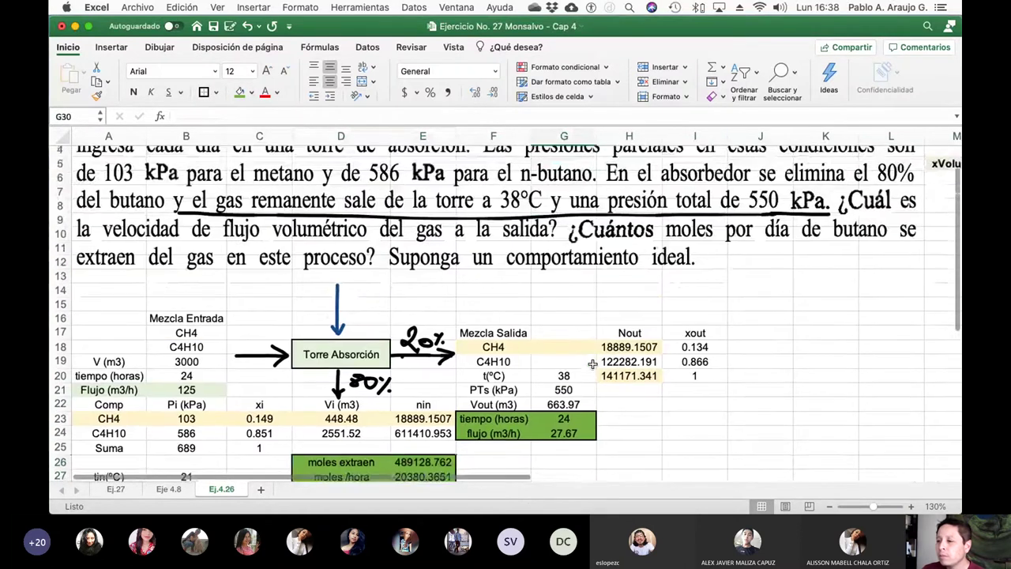
{"action": "scroll", "coordinate": [592, 364], "scroll_direction": "down", "scroll_amount": 1}
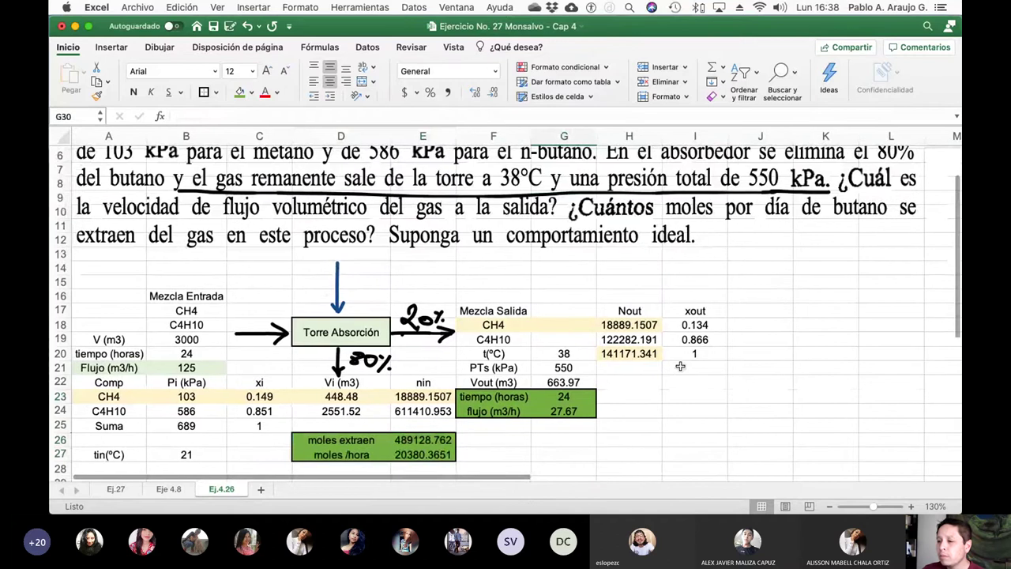
{"action": "scroll", "coordinate": [680, 365], "scroll_direction": "down", "scroll_amount": 1}
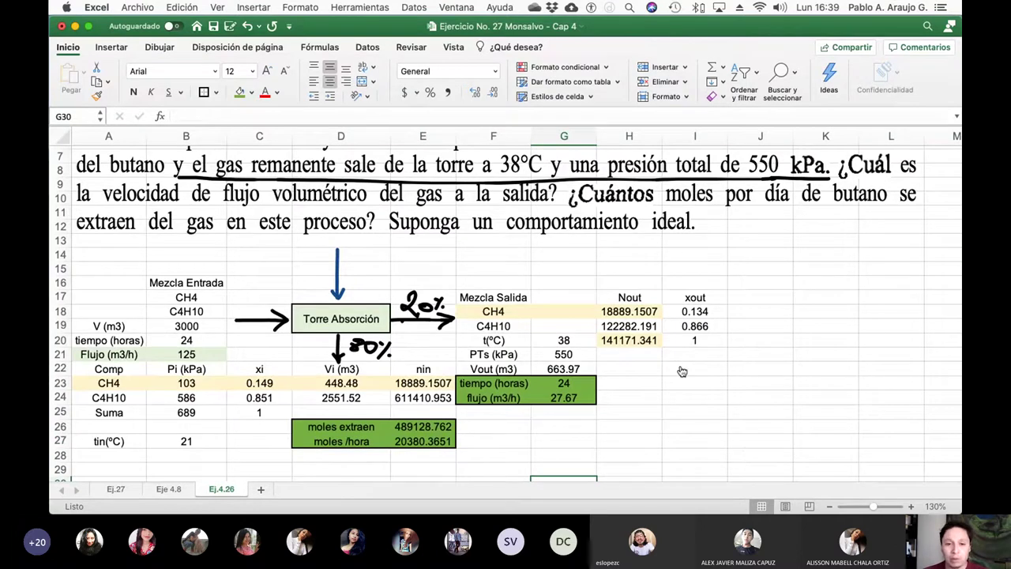
- Switch to the Himmelblau chapter 4 PDF in Preview and look through the exercises around 4.26 to find exercise 4.23
{"action": "key", "text": "super+Tab"}
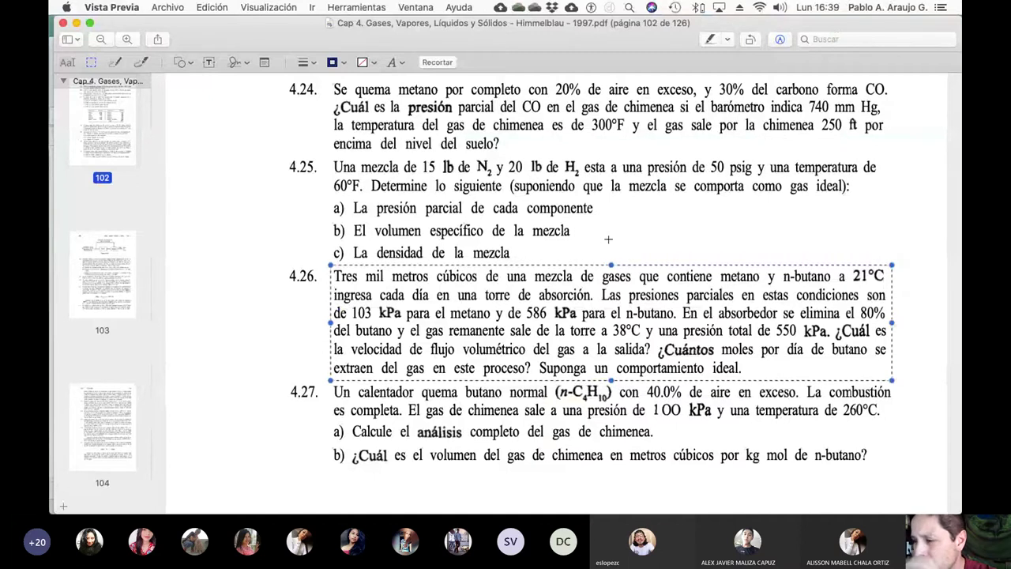
{"action": "scroll", "coordinate": [608, 238], "scroll_direction": "down", "scroll_amount": 5}
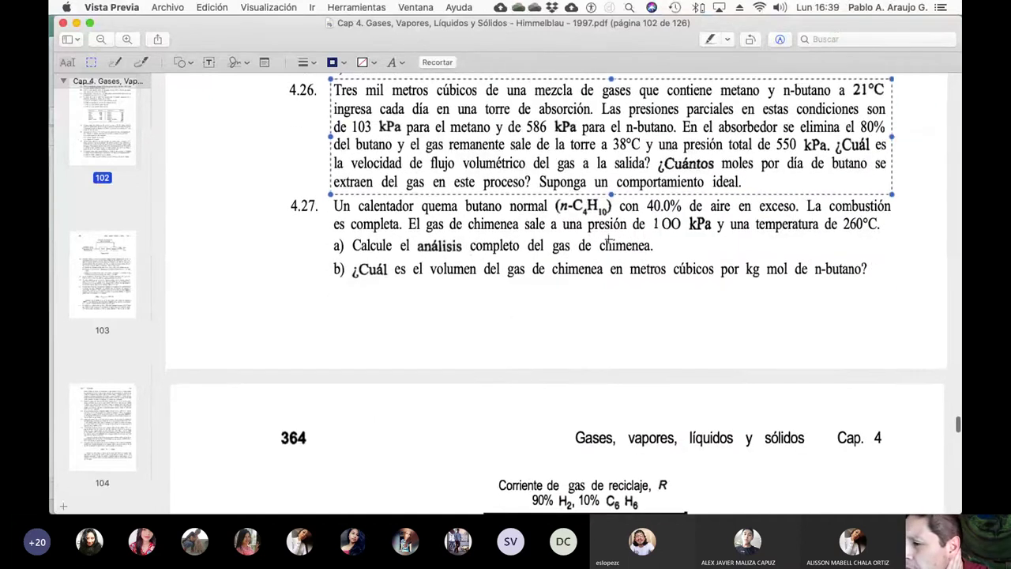
{"action": "scroll", "coordinate": [608, 239], "scroll_direction": "down", "scroll_amount": 7}
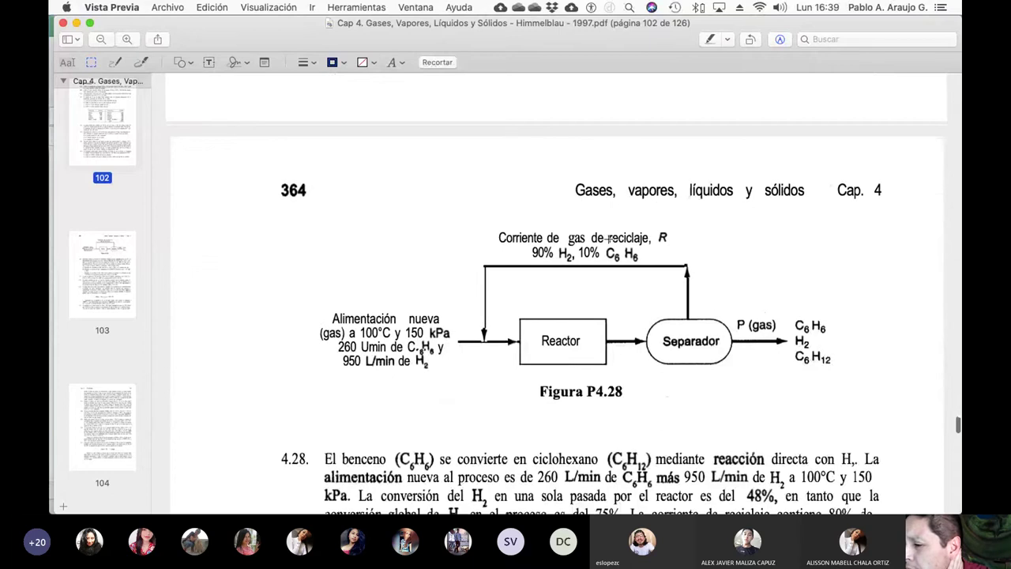
{"action": "scroll", "coordinate": [609, 238], "scroll_direction": "up", "scroll_amount": 7}
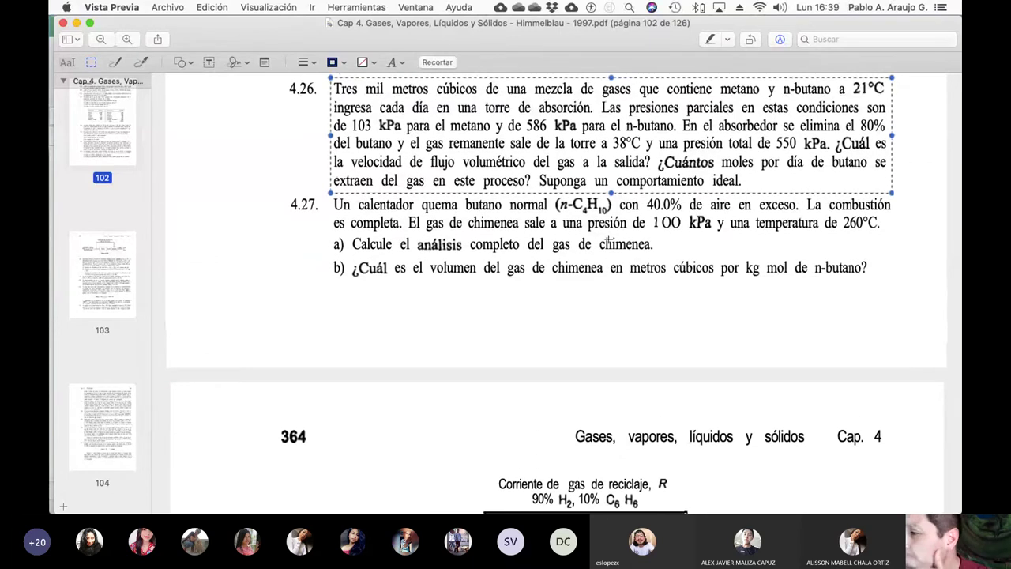
{"action": "scroll", "coordinate": [608, 238], "scroll_direction": "up", "scroll_amount": 3}
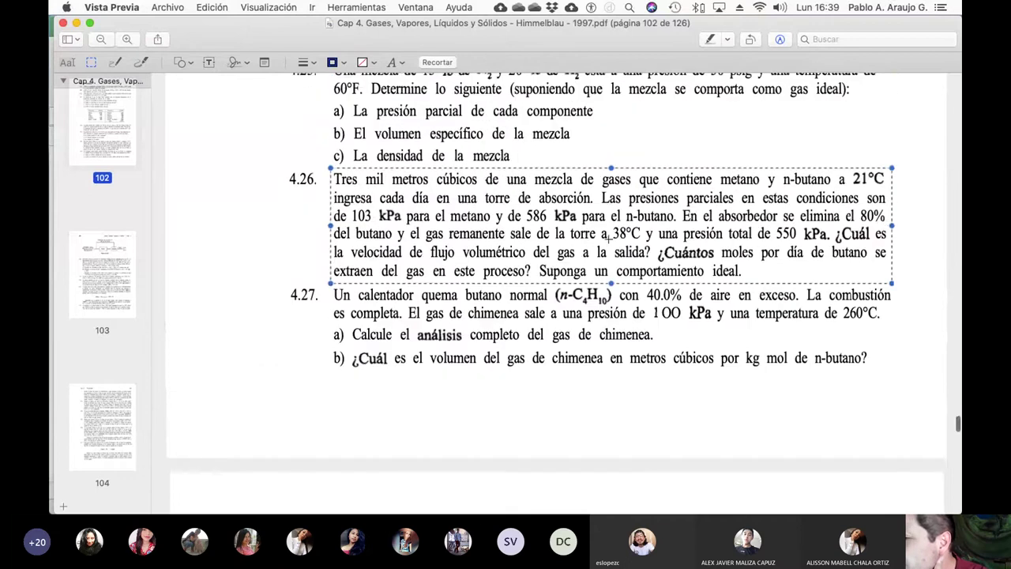
{"action": "scroll", "coordinate": [608, 236], "scroll_direction": "up", "scroll_amount": 5}
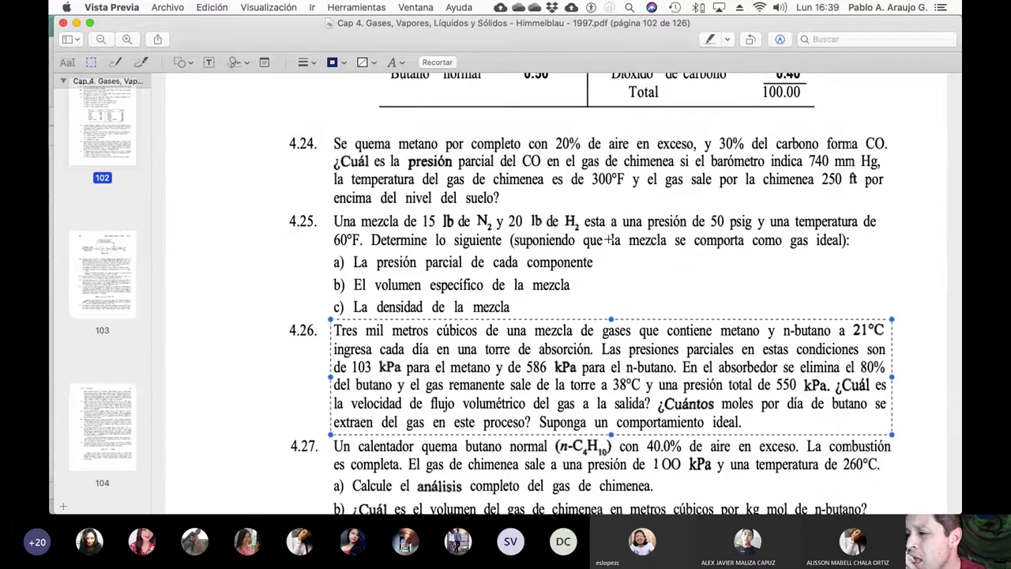
{"action": "scroll", "coordinate": [608, 240], "scroll_direction": "up", "scroll_amount": 10}
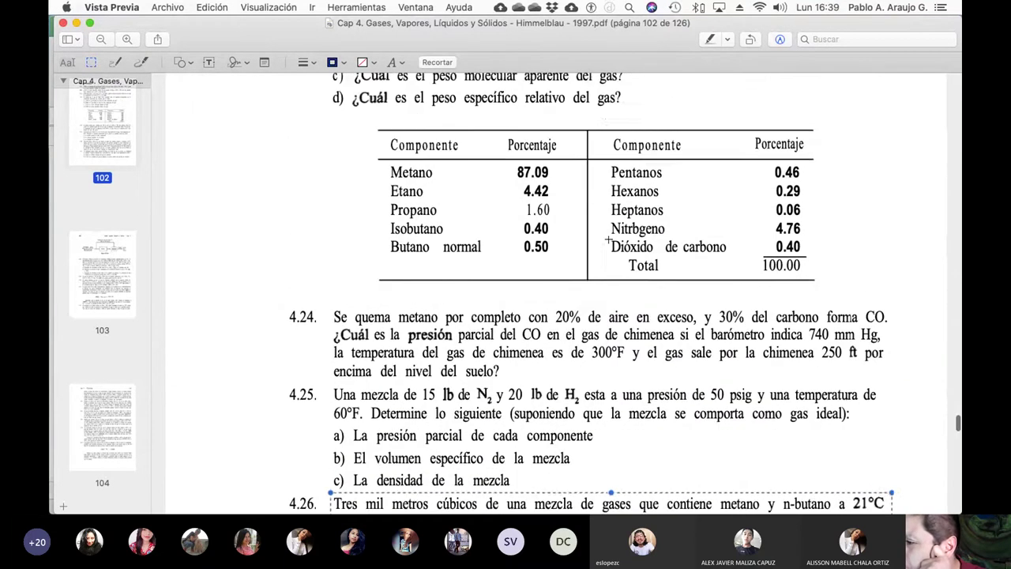
{"action": "scroll", "coordinate": [608, 238], "scroll_direction": "up", "scroll_amount": 4}
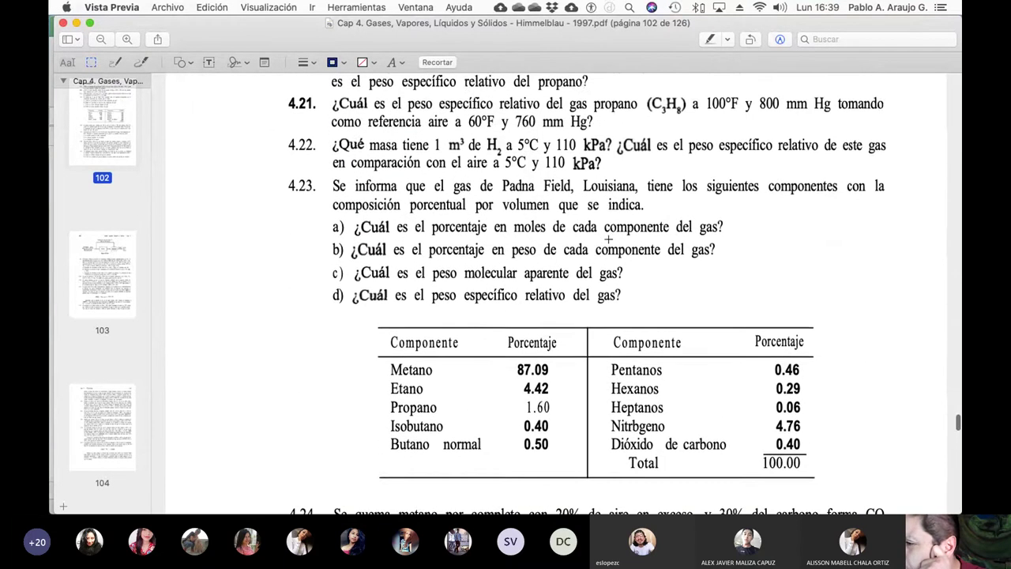
{"action": "scroll", "coordinate": [608, 238], "scroll_direction": "down", "scroll_amount": 2}
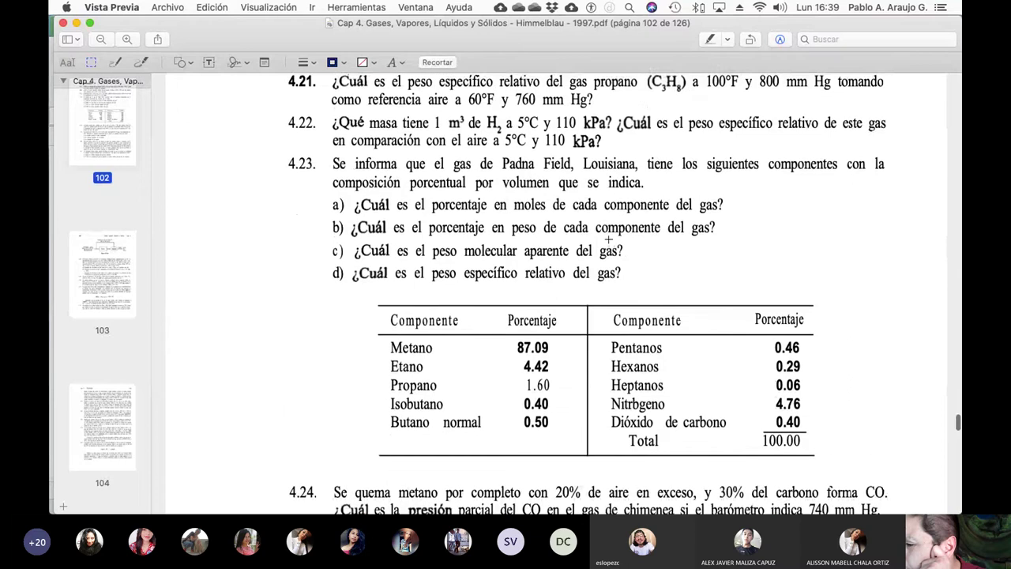
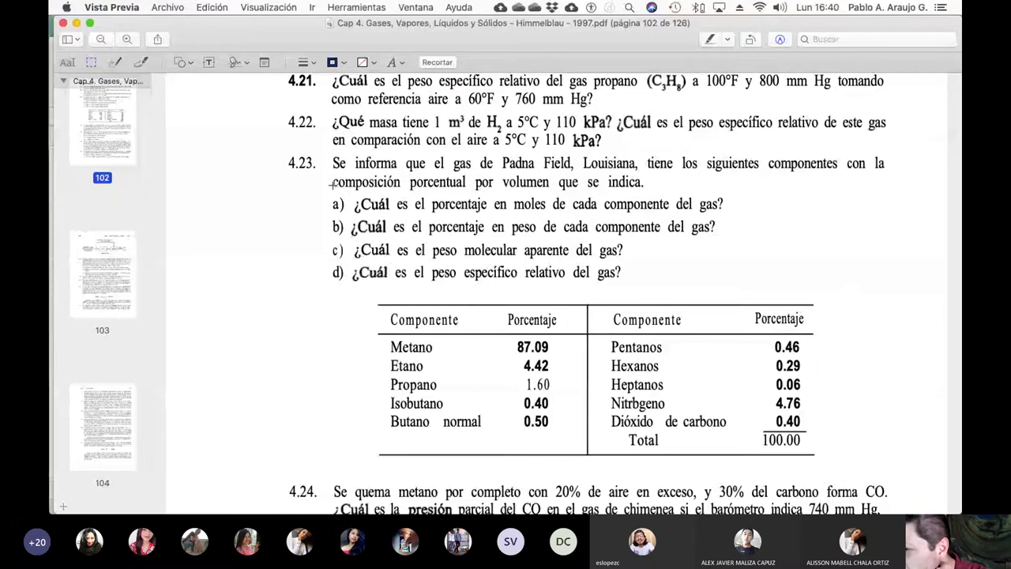
- Select a rectangular area covering the full statement and component table of exercise 4.23, and copy it
{"action": "scroll", "coordinate": [432, 238], "scroll_direction": "up", "scroll_amount": 3}
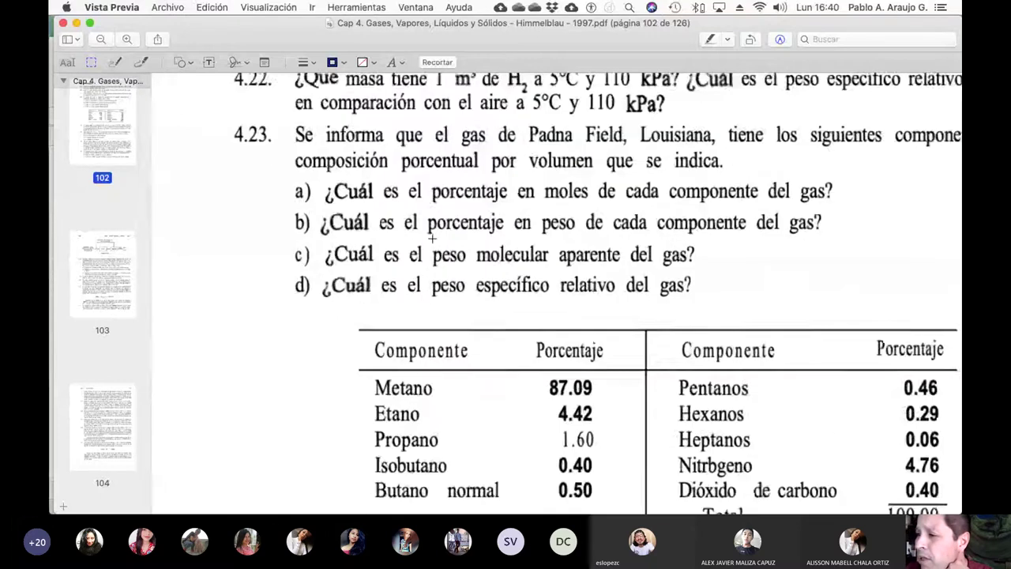
{"action": "scroll", "coordinate": [432, 238], "scroll_direction": "down", "scroll_amount": 3}
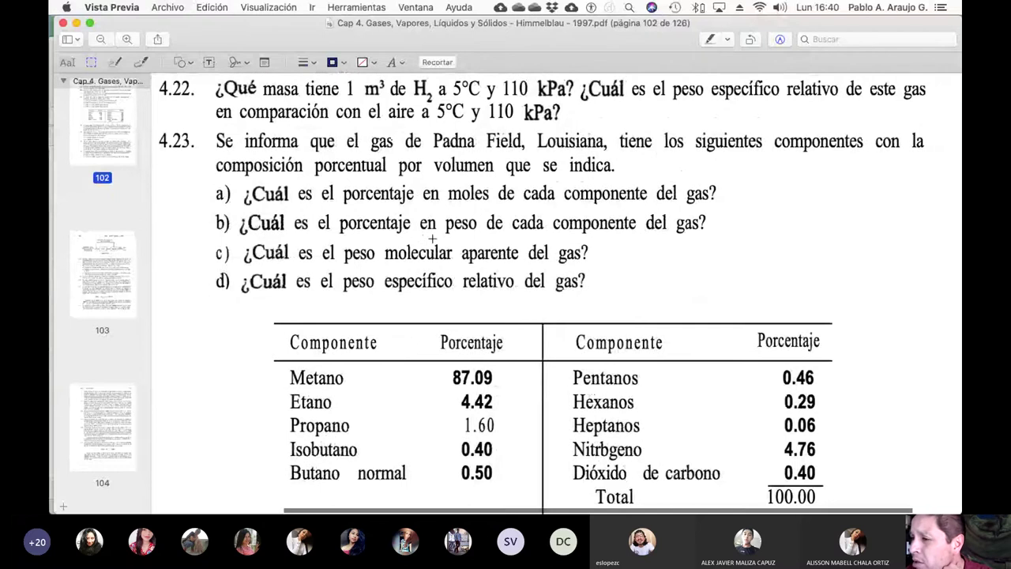
{"action": "scroll", "coordinate": [432, 237], "scroll_direction": "down", "scroll_amount": 1}
{"action": "scroll", "coordinate": [432, 238], "scroll_direction": "up", "scroll_amount": 1}
{"action": "scroll", "coordinate": [432, 238], "scroll_direction": "right", "scroll_amount": 2}
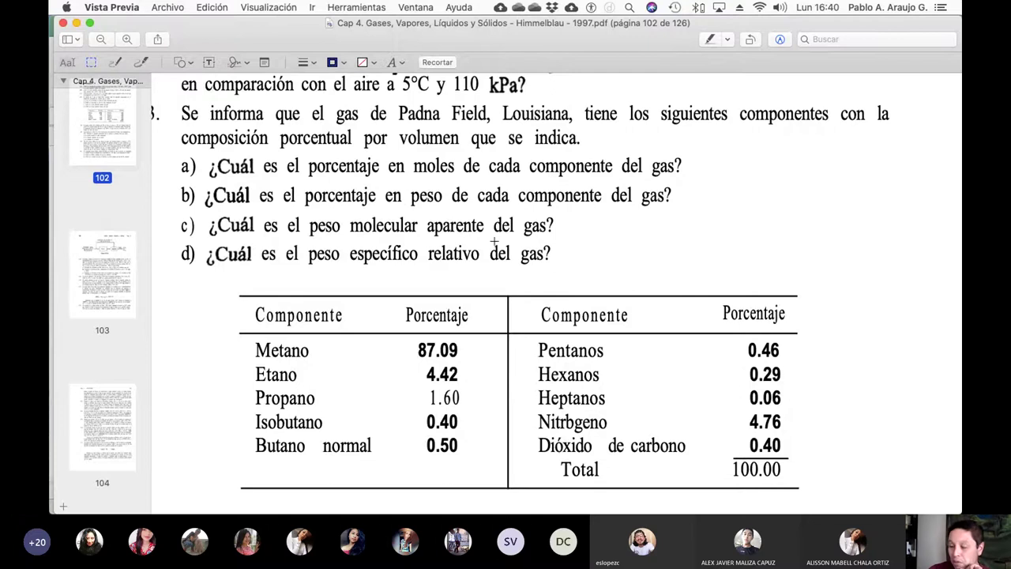
{"action": "scroll", "coordinate": [493, 240], "scroll_direction": "left", "scroll_amount": 4}
{"action": "scroll", "coordinate": [494, 241], "scroll_direction": "down", "scroll_amount": 1}
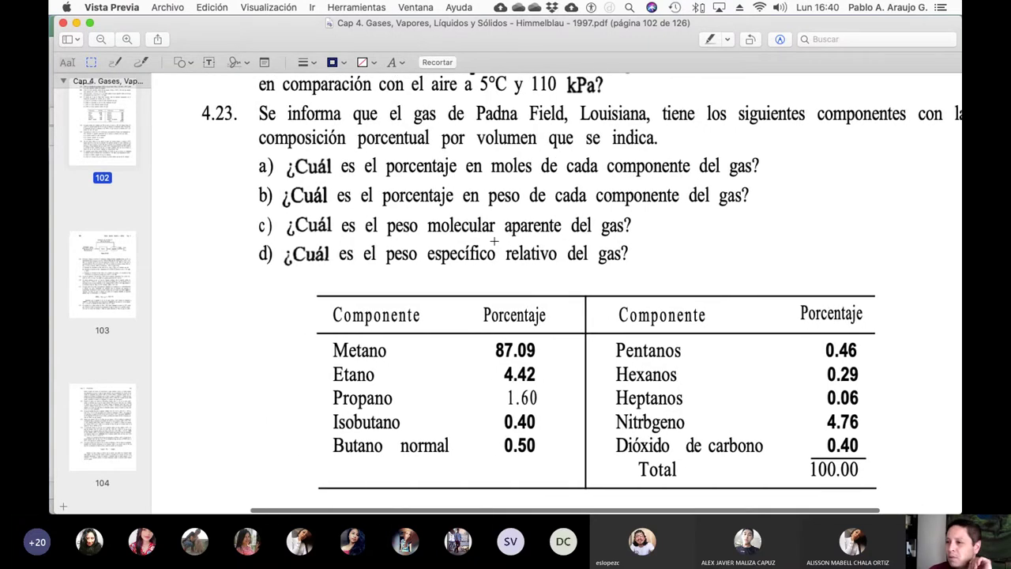
{"action": "scroll", "coordinate": [493, 241], "scroll_direction": "up", "scroll_amount": 1}
{"action": "scroll", "coordinate": [493, 240], "scroll_direction": "right", "scroll_amount": 1}
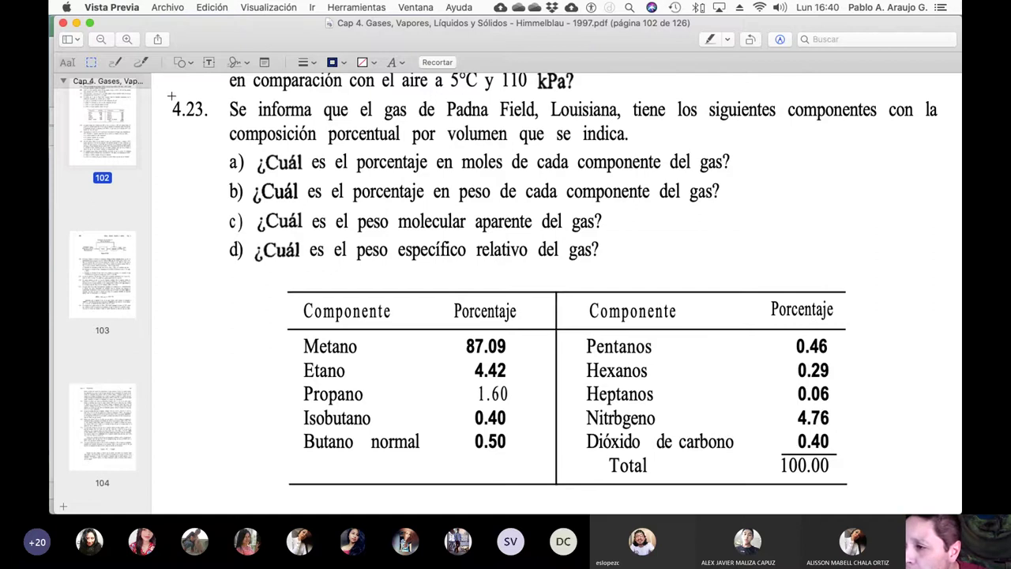
{"action": "left_click_drag", "start_coordinate": [164, 92], "coordinate": [858, 431]}
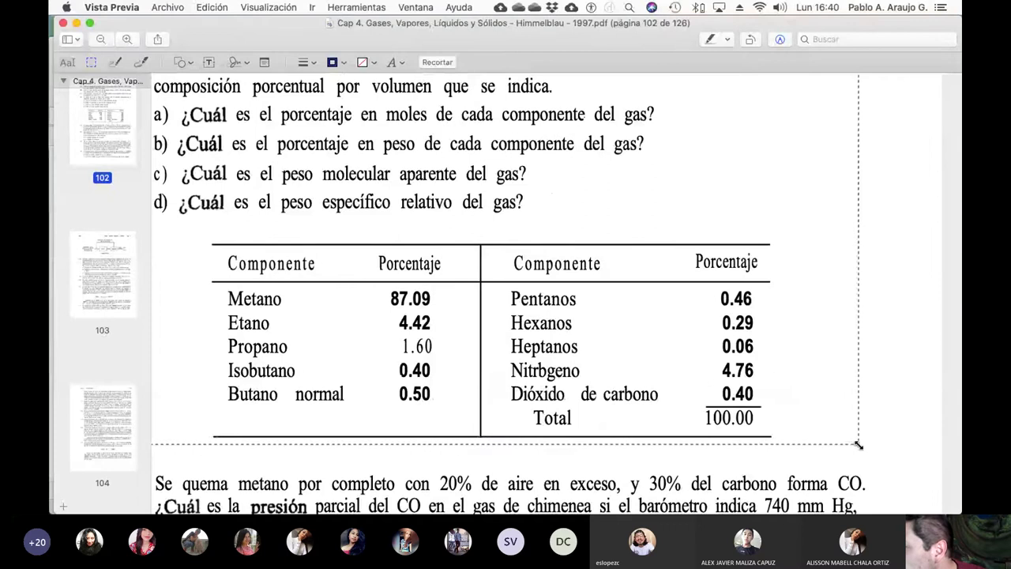
{"action": "scroll", "coordinate": [858, 445], "scroll_direction": "up", "scroll_amount": 2}
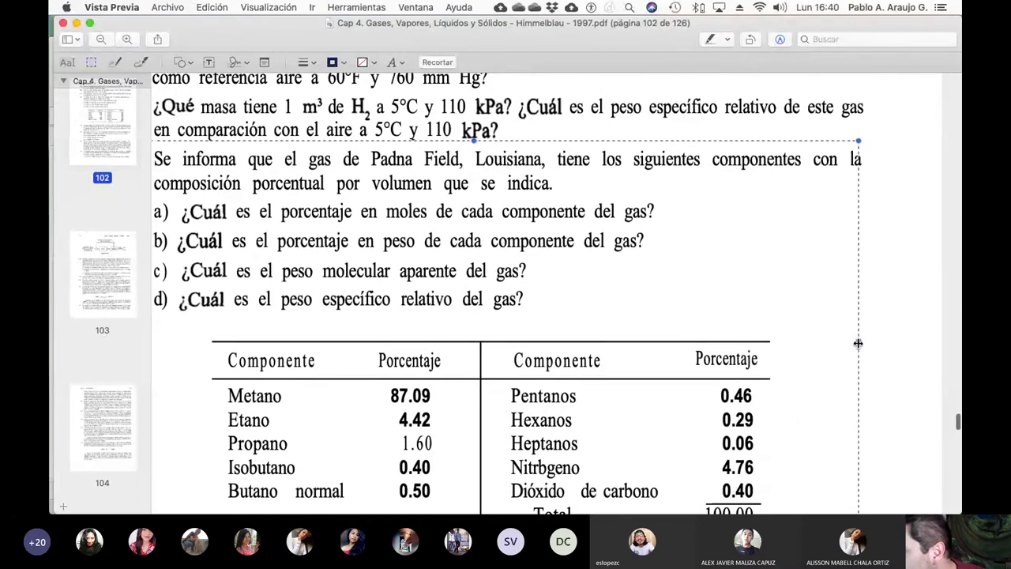
{"action": "left_click_drag", "start_coordinate": [859, 339], "coordinate": [866, 341]}
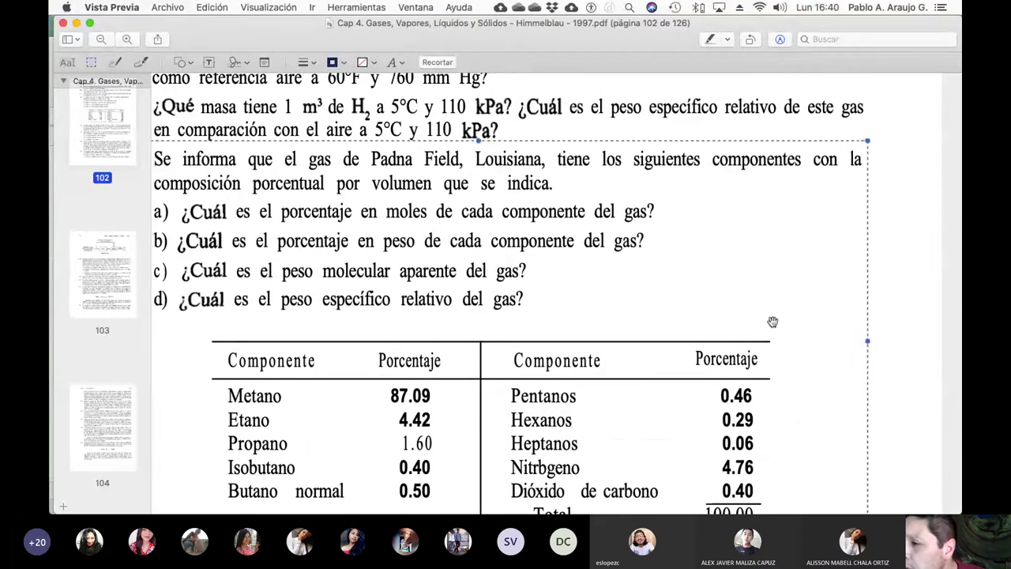
{"action": "scroll", "coordinate": [772, 321], "scroll_direction": "left", "scroll_amount": 3}
{"action": "scroll", "coordinate": [772, 321], "scroll_direction": "down", "scroll_amount": 3}
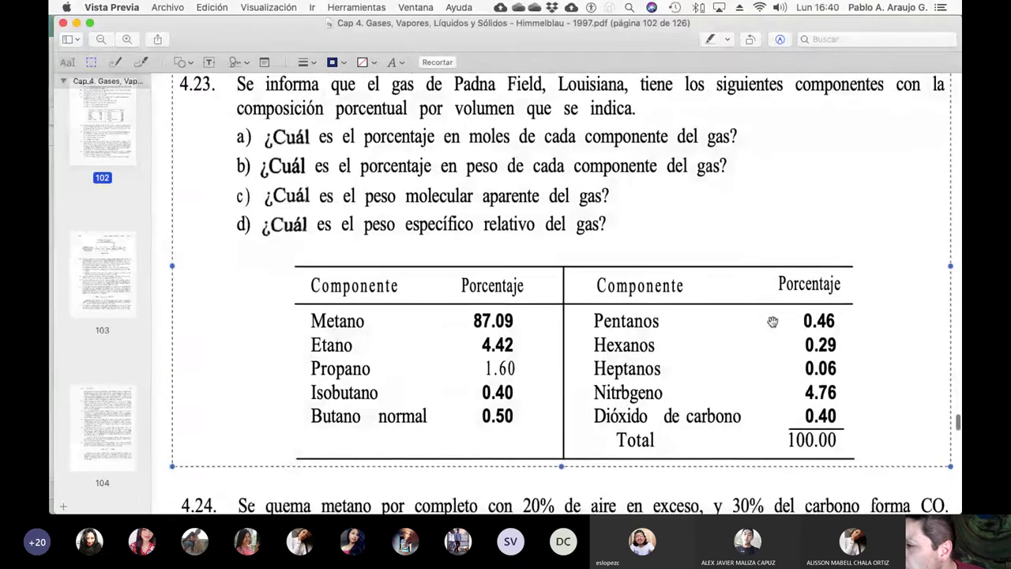
{"action": "scroll", "coordinate": [773, 322], "scroll_direction": "up", "scroll_amount": 1}
{"action": "scroll", "coordinate": [773, 322], "scroll_direction": "up", "scroll_amount": 2}
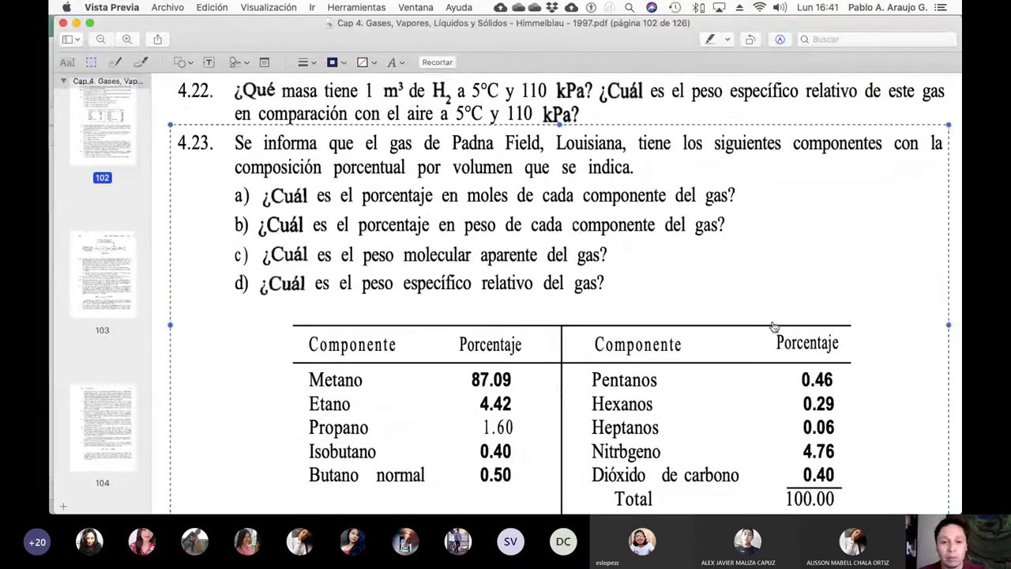
- Switch back to the Excel workbook, add a new sheet after Ej.4.26 and name it Ej.4.23
{"action": "key", "text": "super+Tab"}
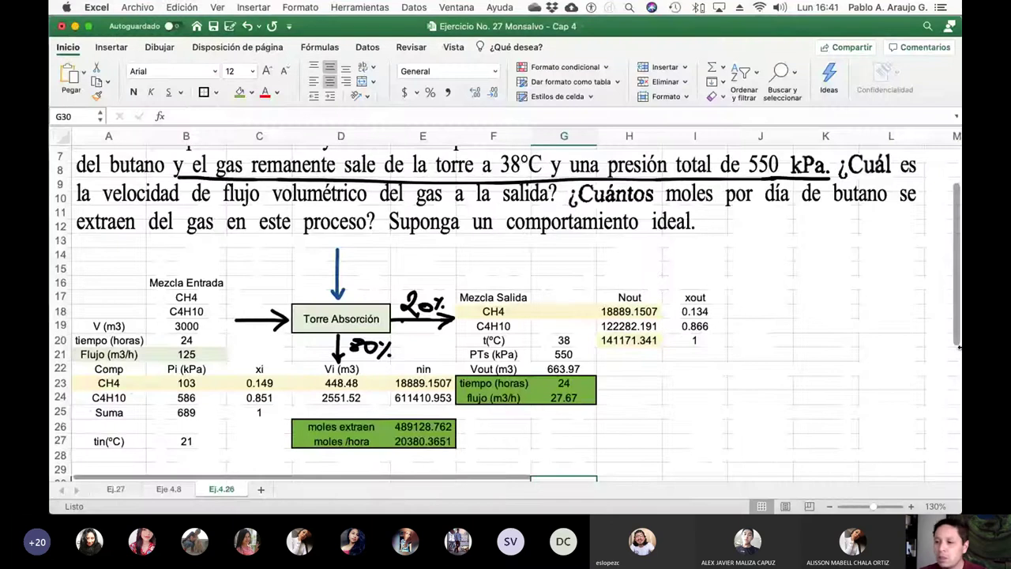
{"action": "left_click", "coordinate": [261, 488]}
{"action": "right_click", "coordinate": [268, 490]}
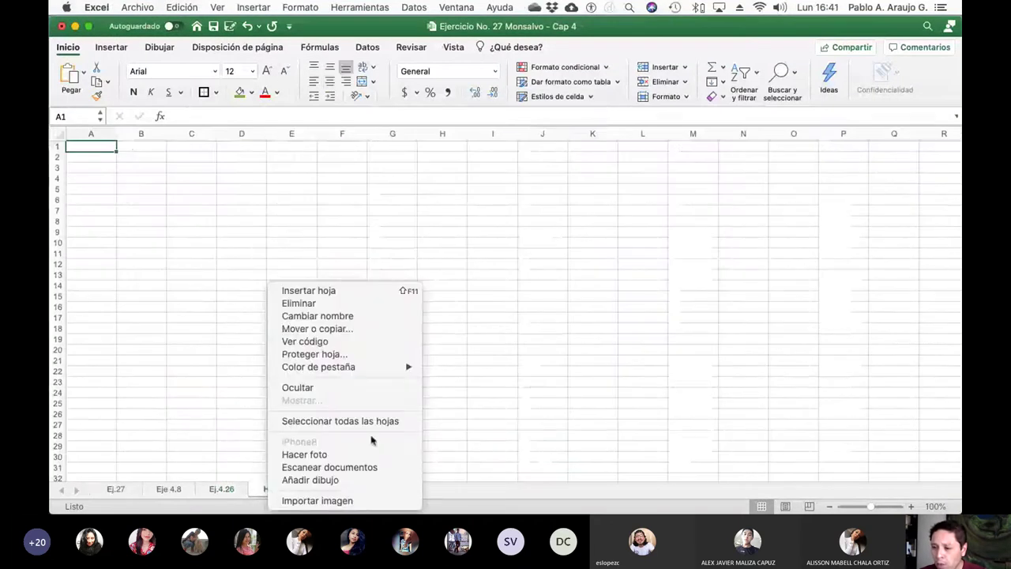
{"action": "left_click", "coordinate": [376, 317]}
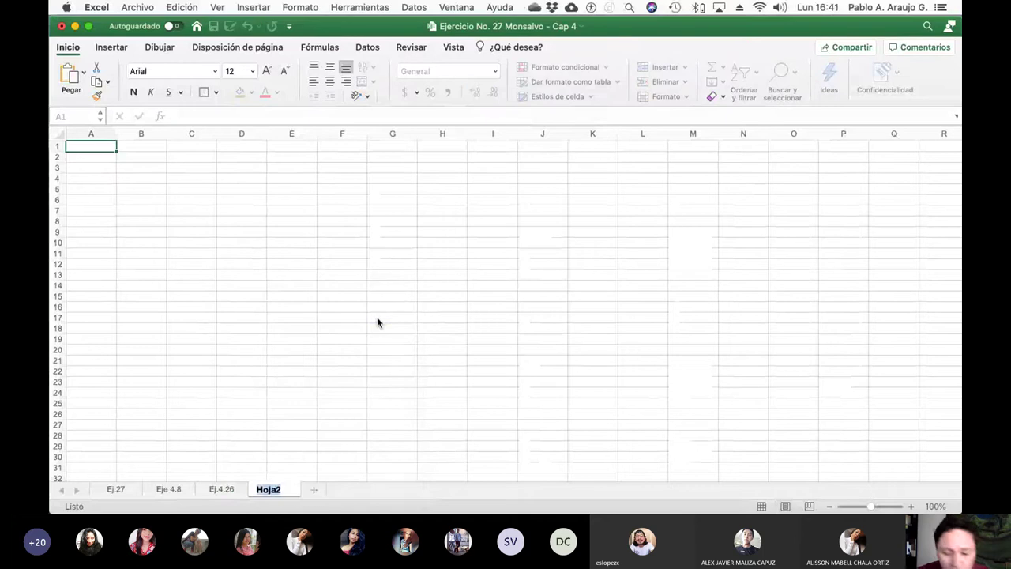
{"action": "type", "text": "Ej.4.23"}
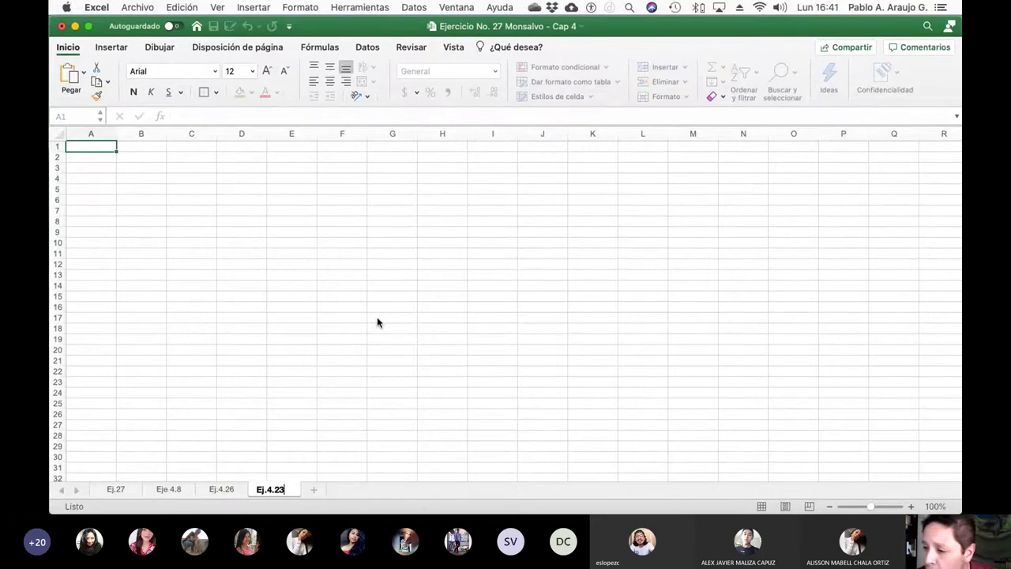
{"action": "key", "text": "Return"}
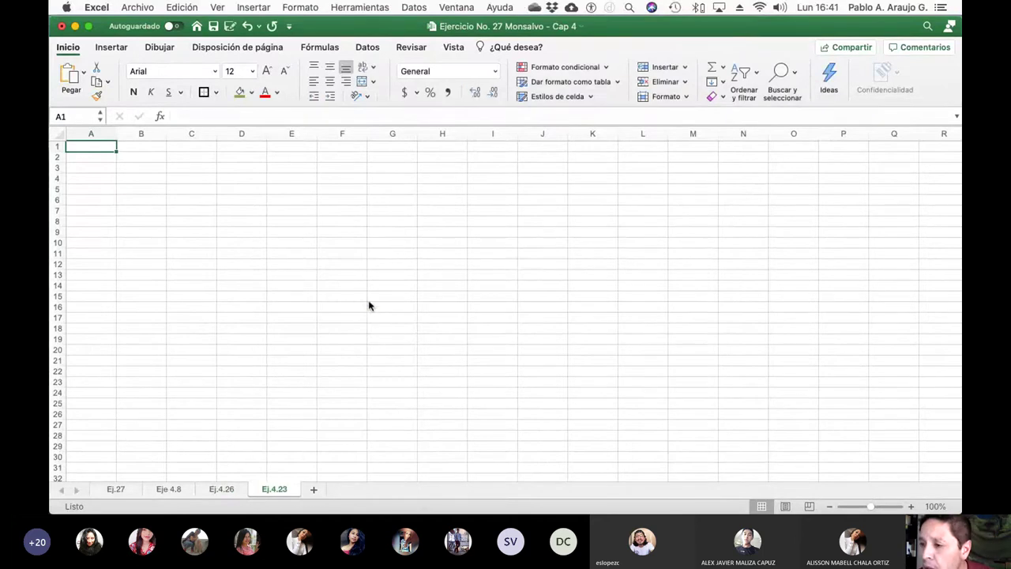
- Paste the copied exercise 4.23 image at A1 and enlarge it to span about columns A to K
{"action": "key", "text": "super+v"}
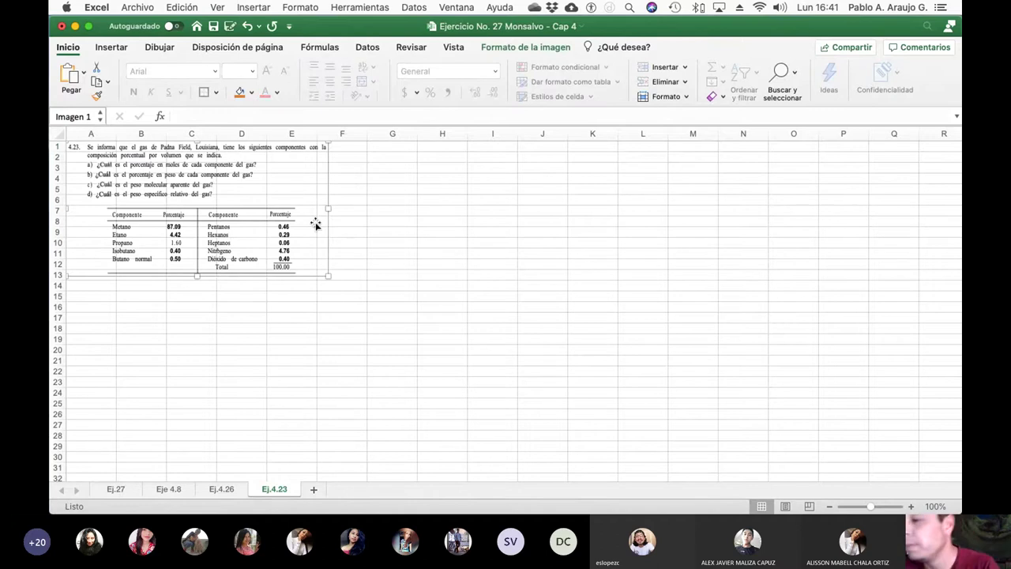
{"action": "left_click_drag", "start_coordinate": [326, 276], "coordinate": [609, 386]}
{"action": "left_click", "coordinate": [713, 352]}
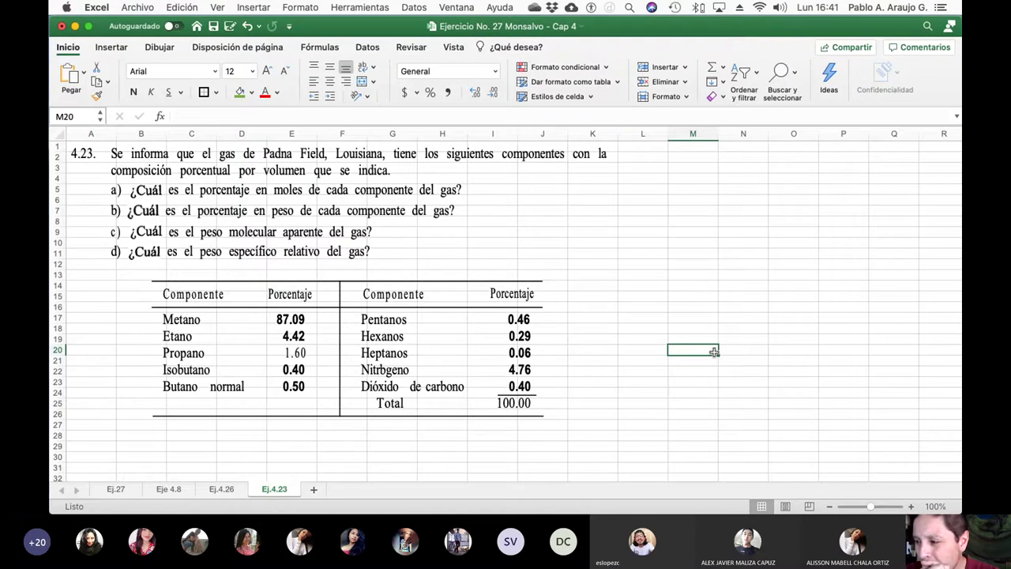
- Enter the header Comp in L6 and list CH4, C2H6 and C3H8 below it in L7 to L9
{"action": "left_click", "coordinate": [636, 201]}
{"action": "type", "text": "Comp"}
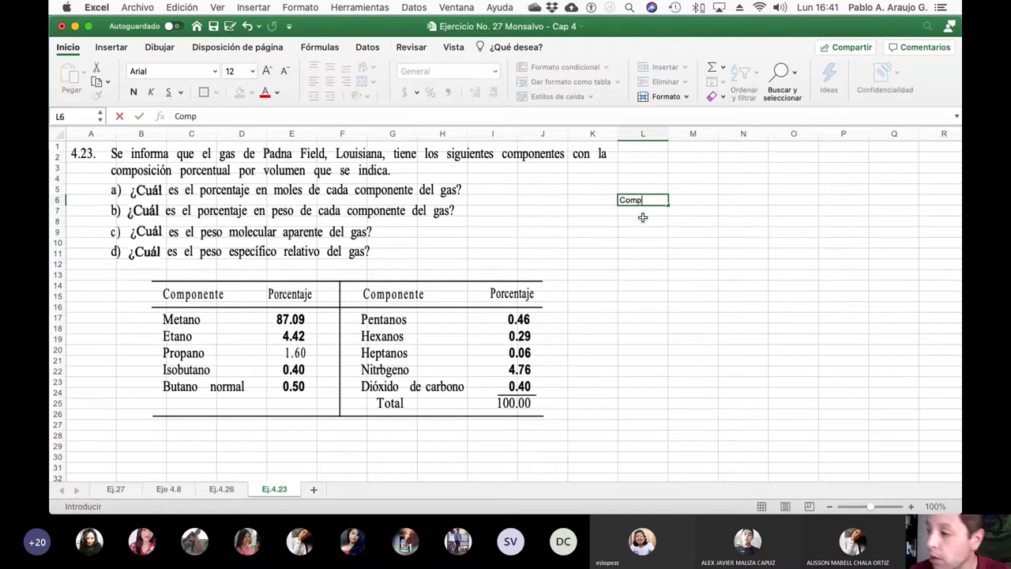
{"action": "key", "text": "Return"}
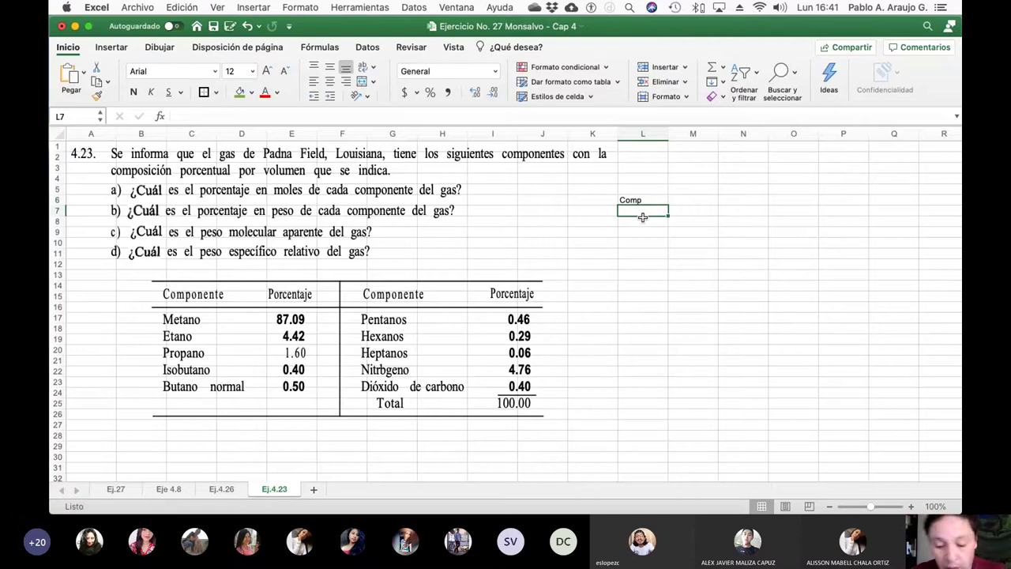
{"action": "type", "text": "Comp"}
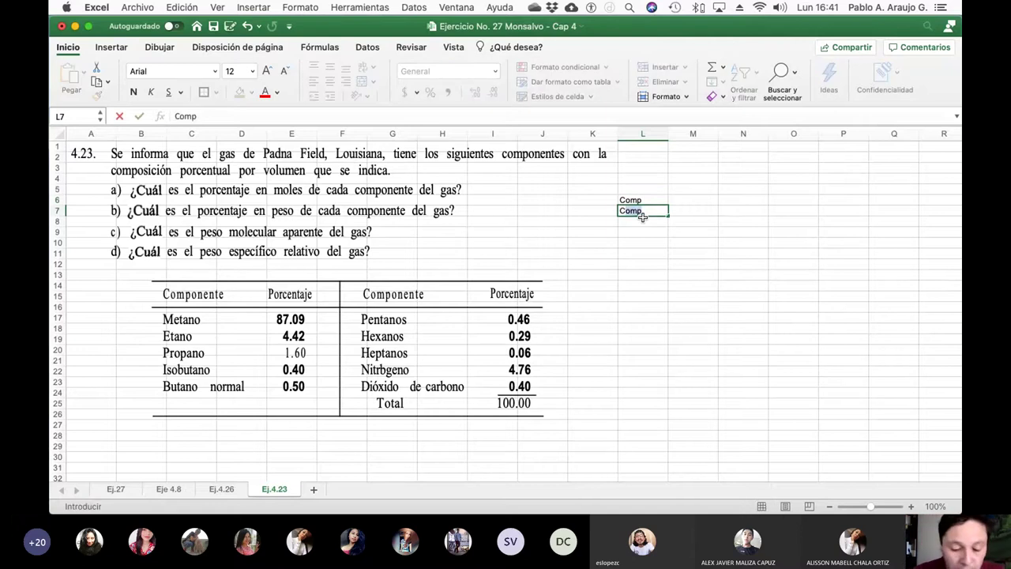
{"action": "type", "text": "H4"}
{"action": "key", "text": "Return"}
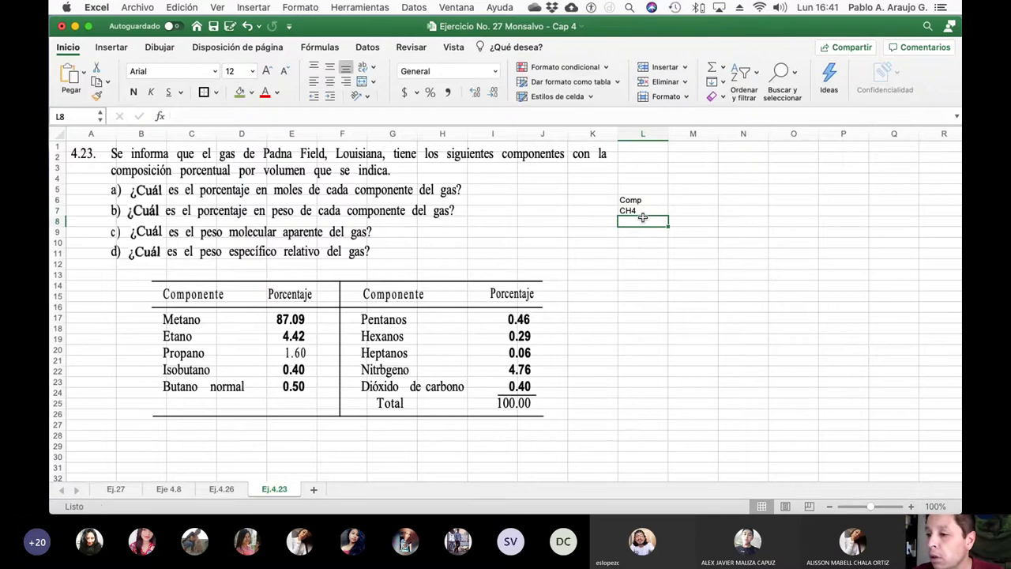
{"action": "type", "text": "C2H6"}
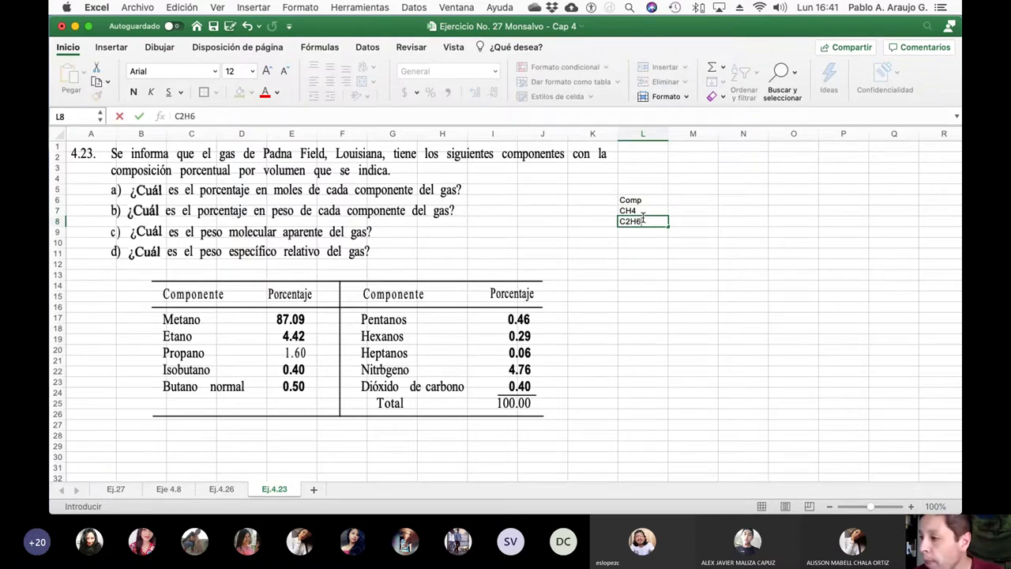
{"action": "key", "text": "Return"}
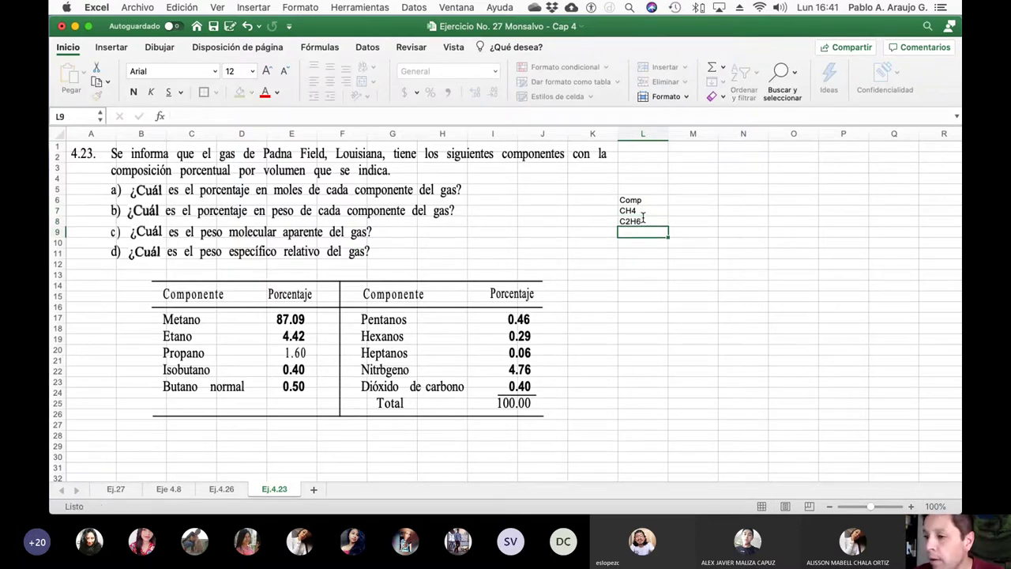
{"action": "type", "text": "C3H8"}
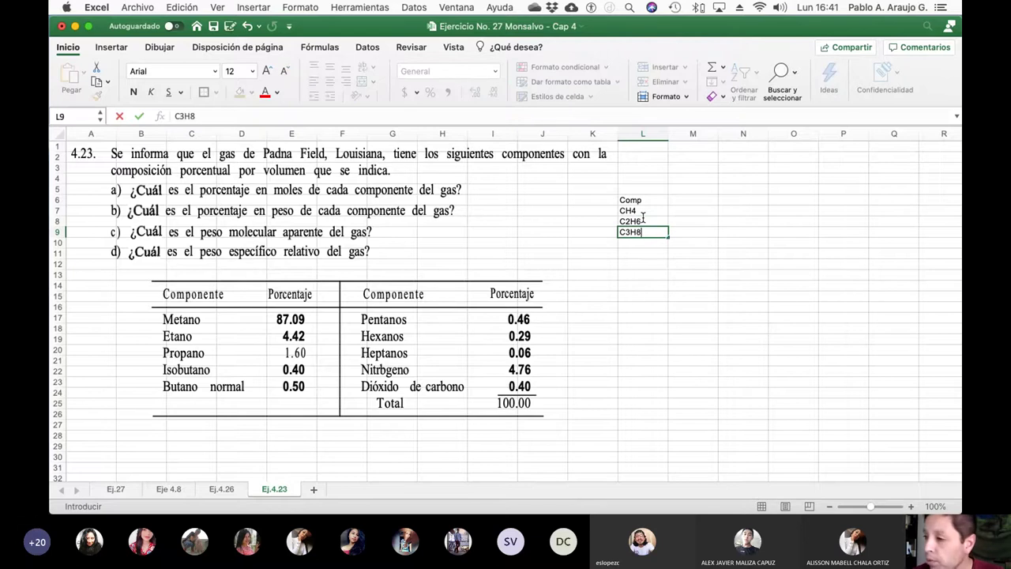
{"action": "key", "text": "Return"}
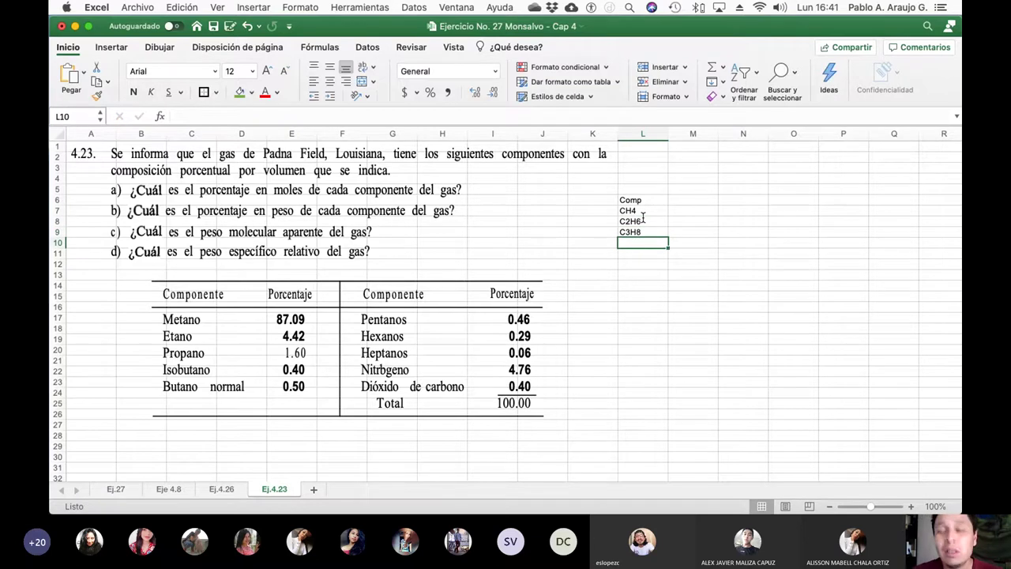
- Enter the isobutane formula in L10 as i-C4H10
{"action": "type", "text": "C4"}
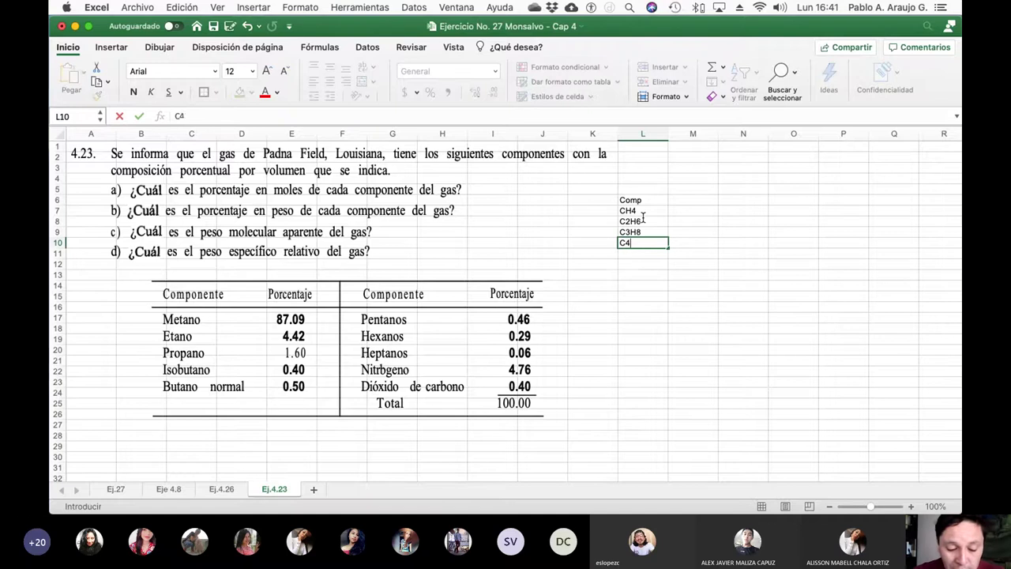
{"action": "type", "text": "H10"}
{"action": "key", "text": "Return"}
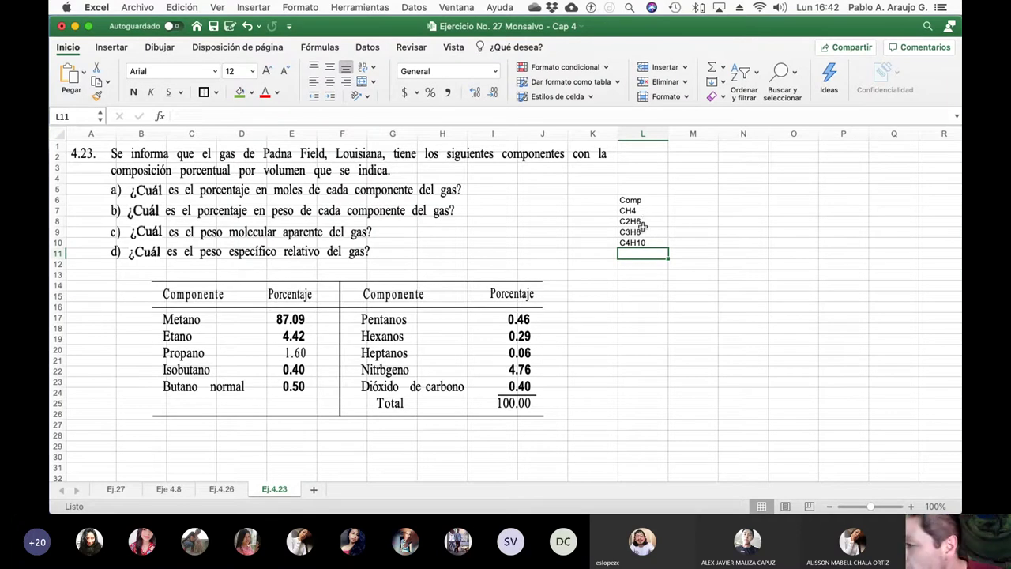
{"action": "left_click", "coordinate": [640, 244]}
{"action": "left_click", "coordinate": [208, 115]}
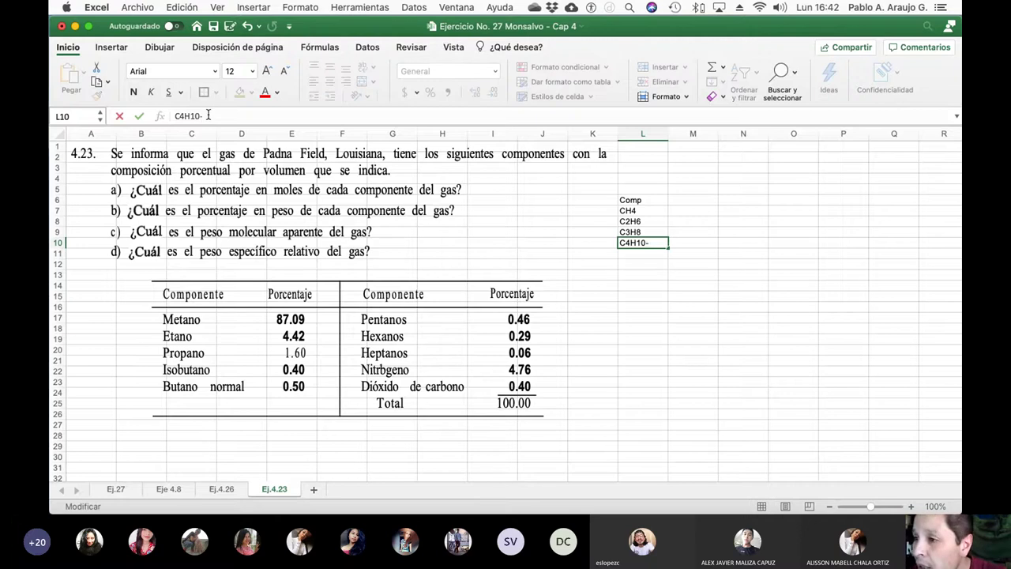
{"action": "key", "text": "BackSpace"}
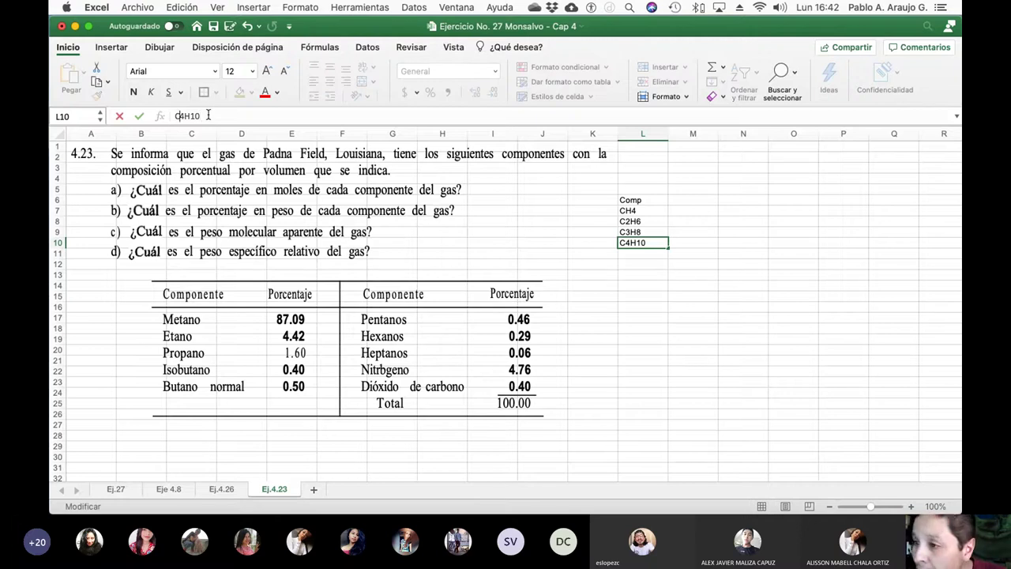
{"action": "key", "text": "Left"}
{"action": "type", "text": "i-"}
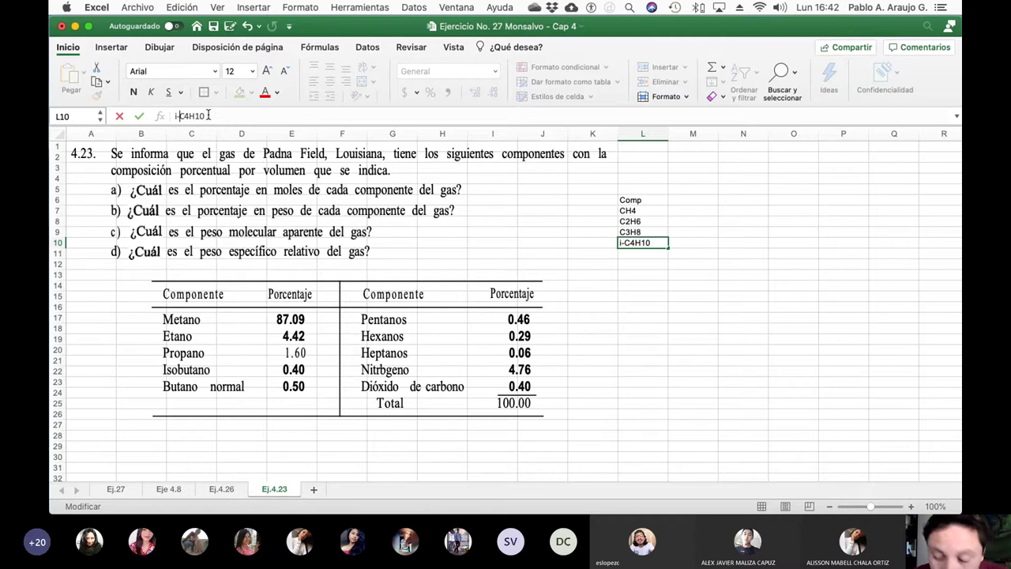
{"action": "key", "text": "Return"}
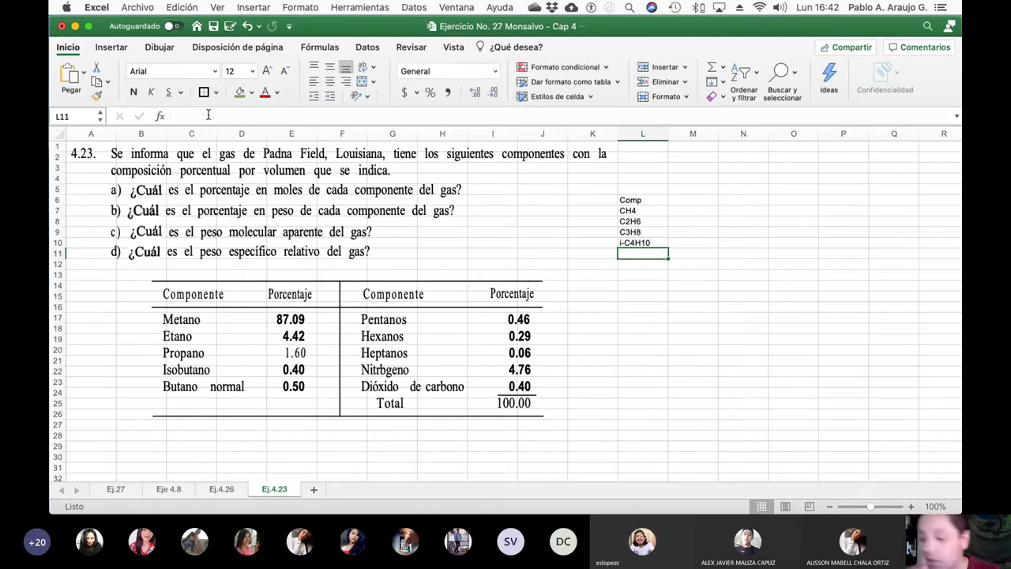
- Enter the normal butane formula in L11 as n-C4H10, with a capital C
{"action": "type", "text": "n-"}
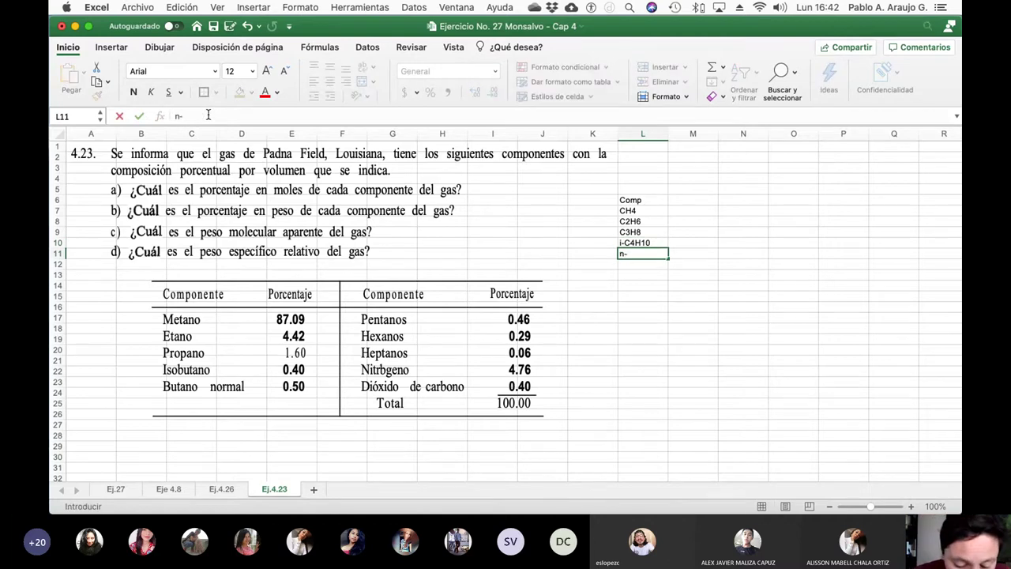
{"action": "type", "text": "c4H10"}
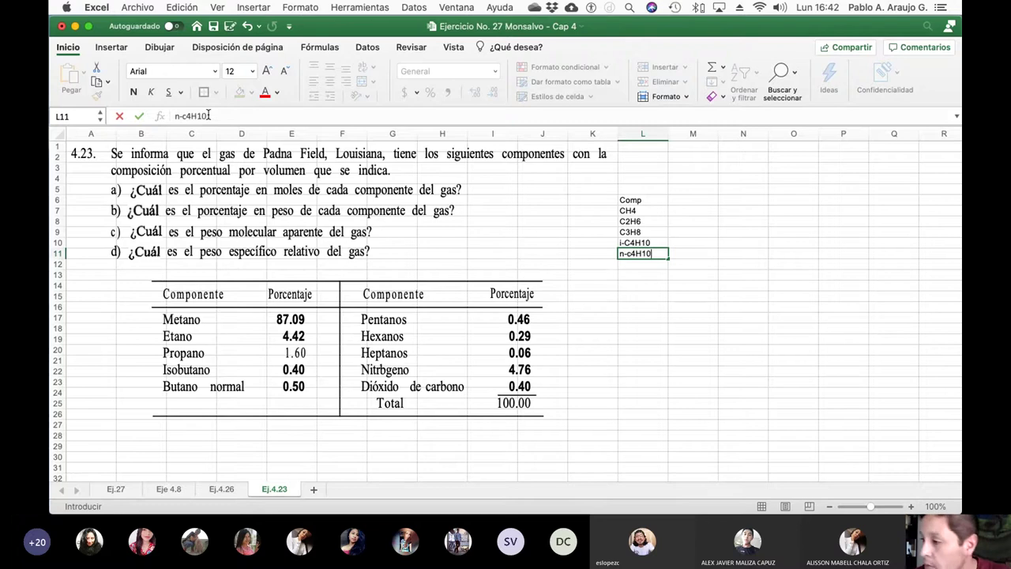
{"action": "key", "text": "Return"}
{"action": "left_click", "coordinate": [208, 116]}
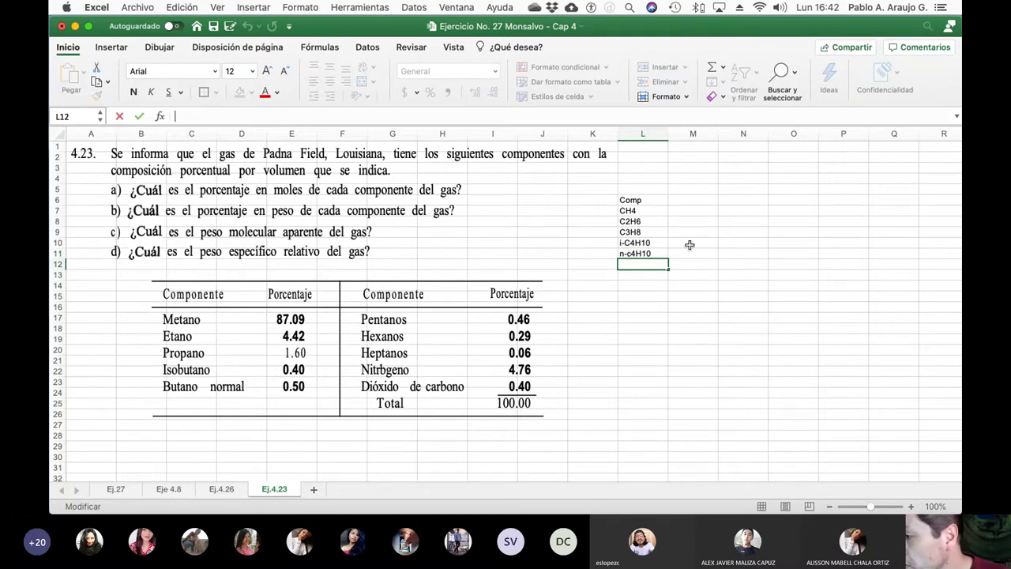
{"action": "left_click", "coordinate": [662, 251]}
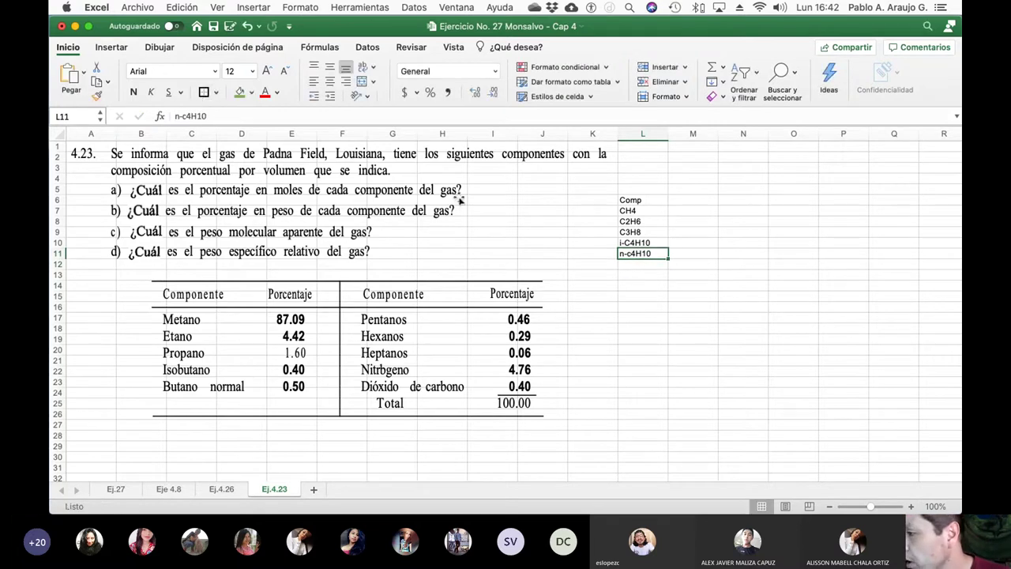
{"action": "left_click", "coordinate": [185, 117]}
{"action": "key", "text": "BackSpace"}
{"action": "type", "text": "C"}
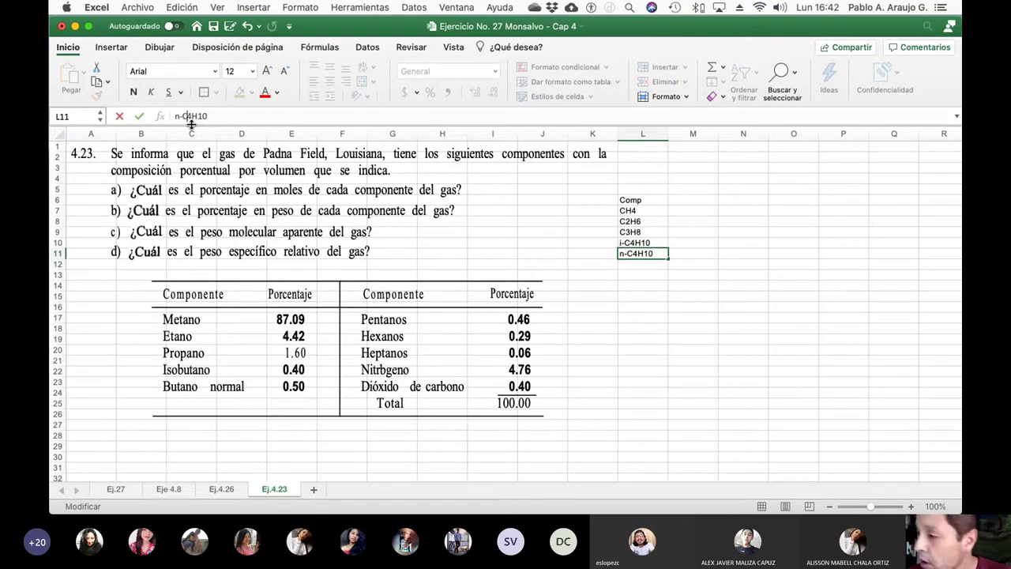
{"action": "key", "text": "Return"}
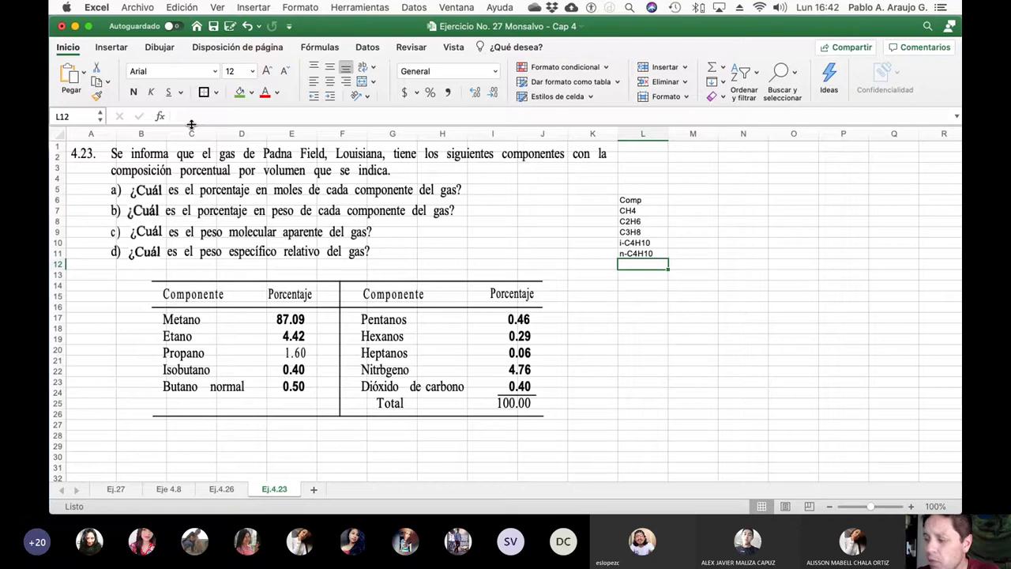
- Add the pentane and hexane formulas C5H12 and C6H14 in L12 and L13
{"action": "type", "text": "C5H"}
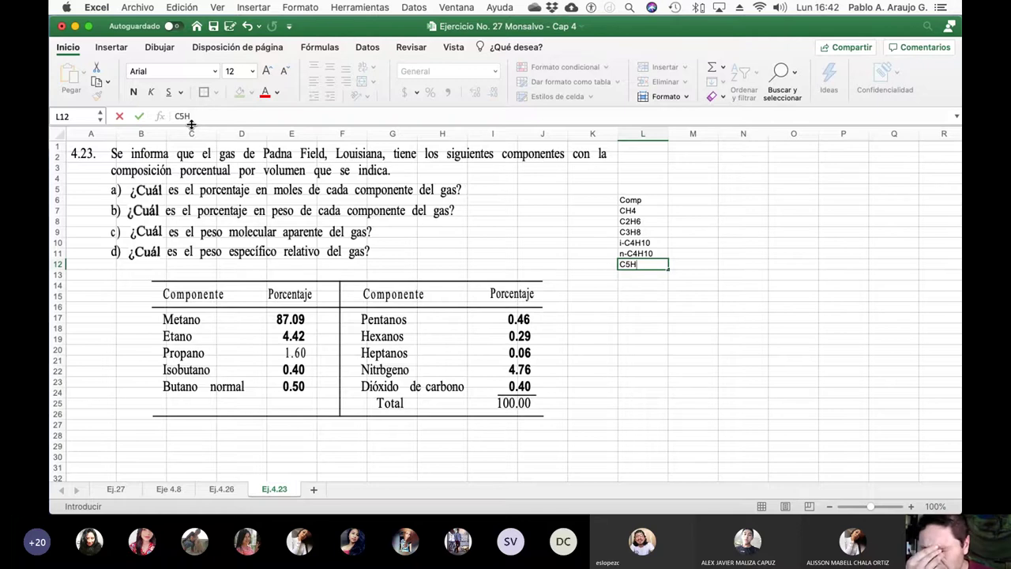
{"action": "type", "text": "12"}
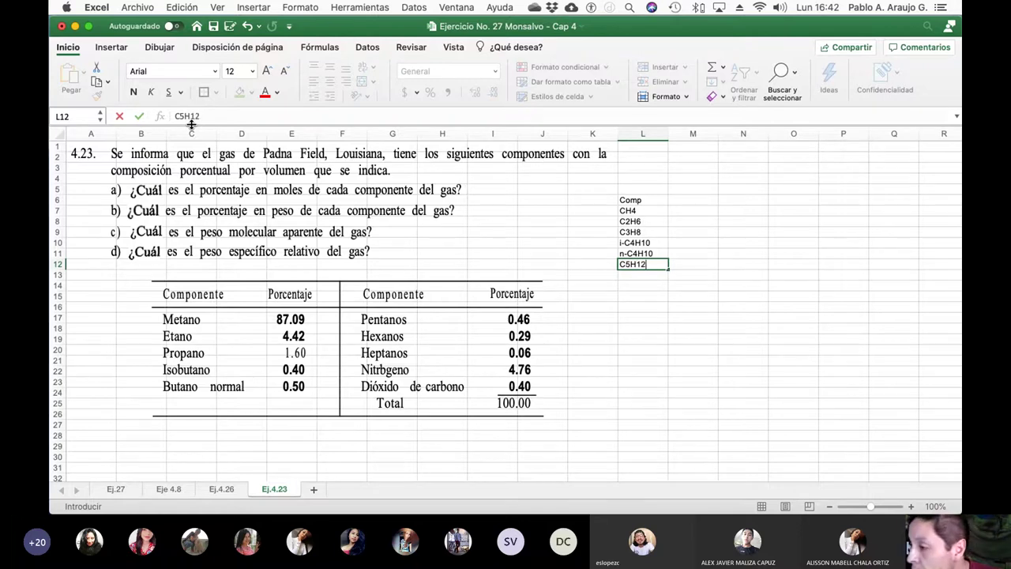
{"action": "key", "text": "Return"}
{"action": "type", "text": "C"}
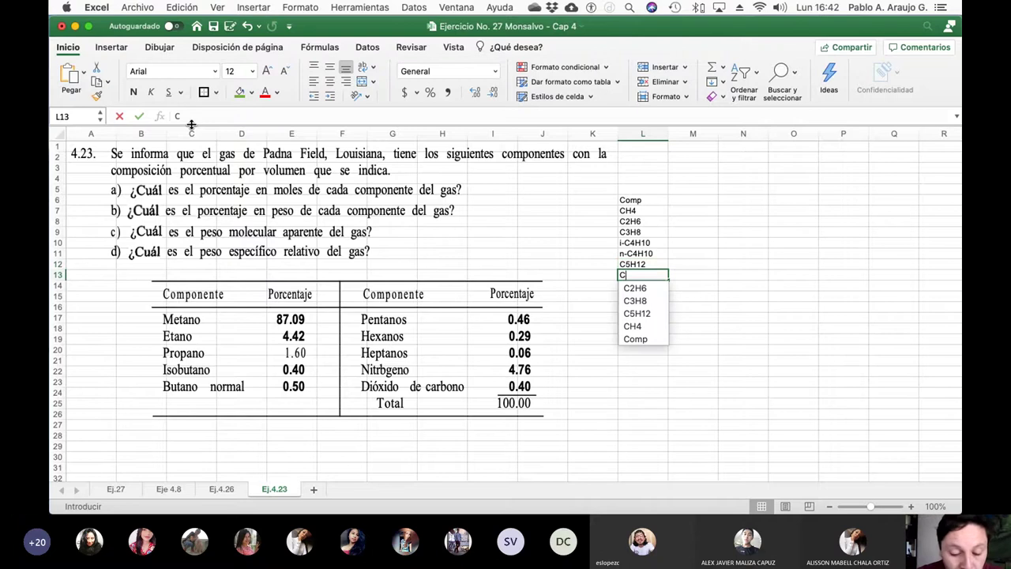
{"action": "type", "text": "67H"}
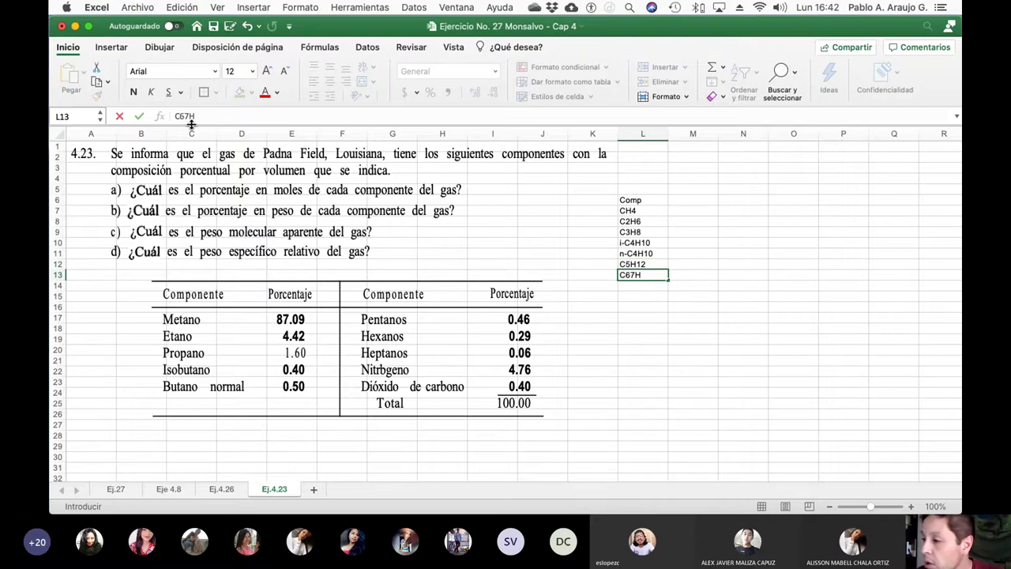
{"action": "key", "text": "BackSpace"}
{"action": "key", "text": "BackSpace"}
{"action": "type", "text": "H14"}
{"action": "key", "text": "Return"}
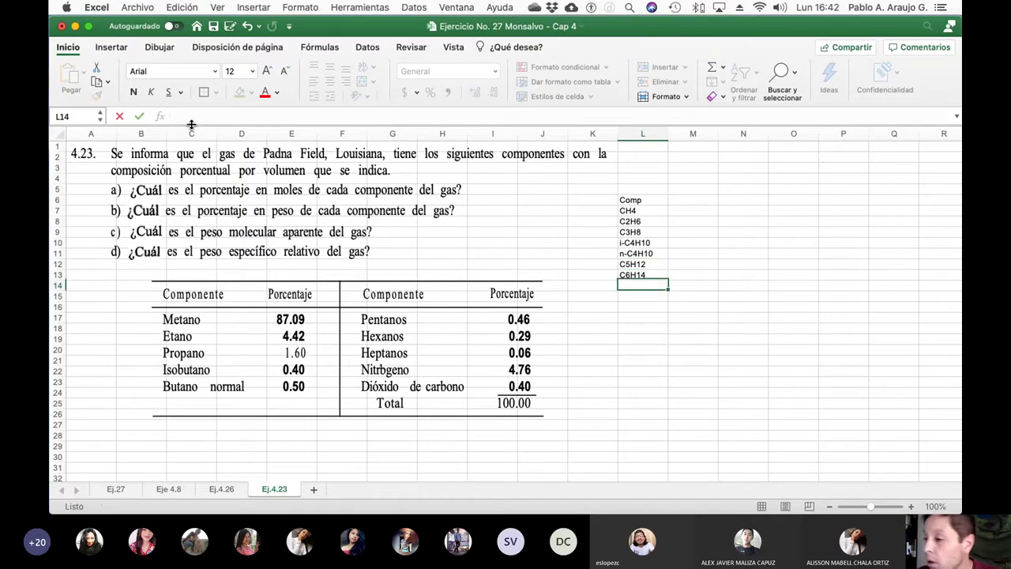
- Complete the component list with C7H16, N2 and CO2 in L14 to L16
{"action": "type", "text": "C"}
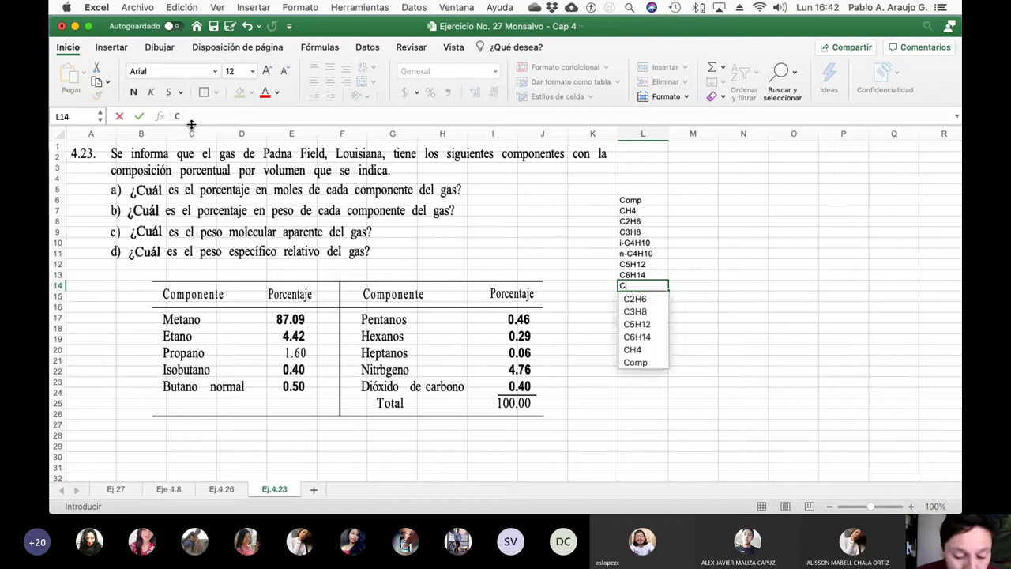
{"action": "type", "text": "7H16"}
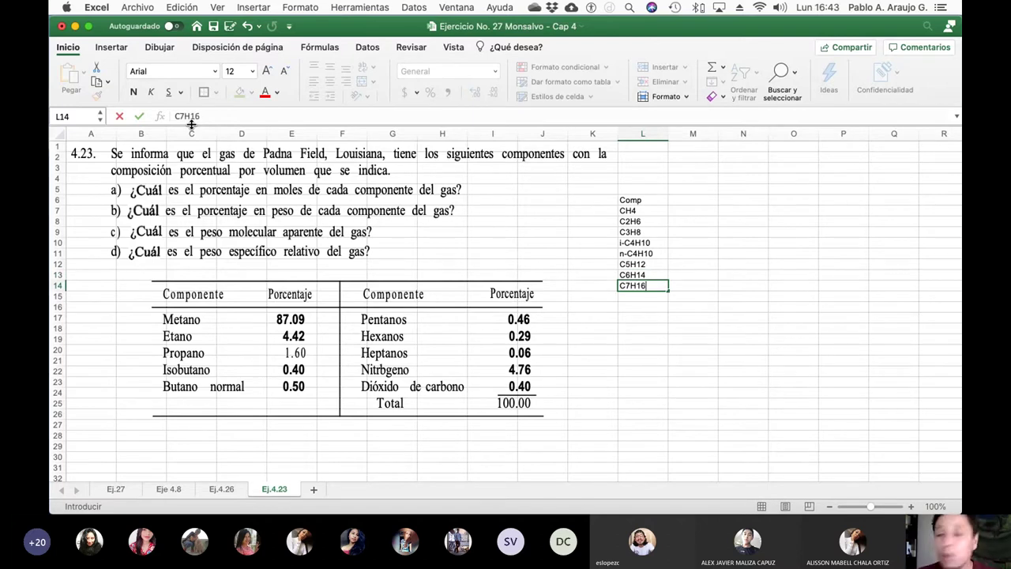
{"action": "key", "text": "Return"}
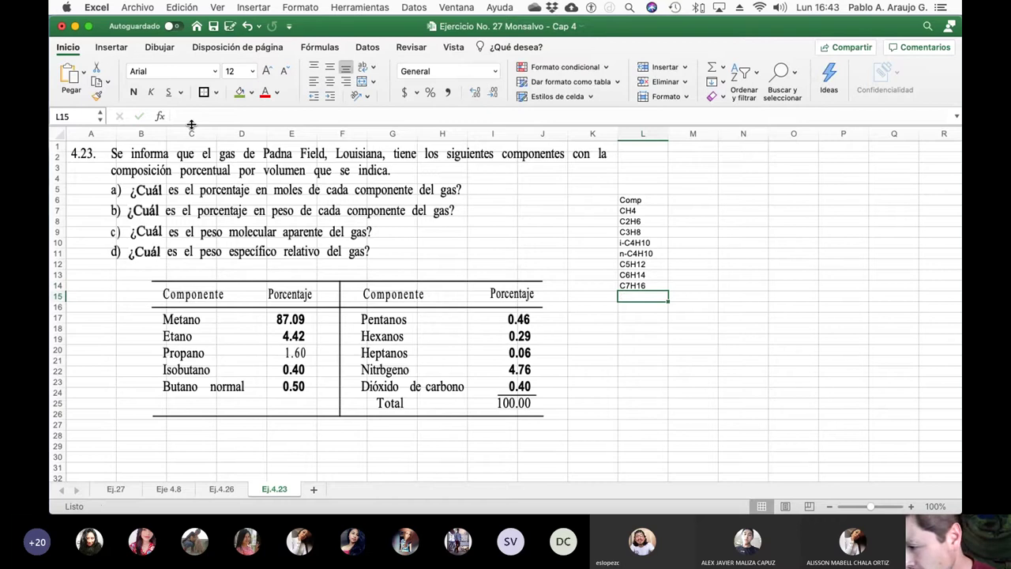
{"action": "type", "text": "N2"}
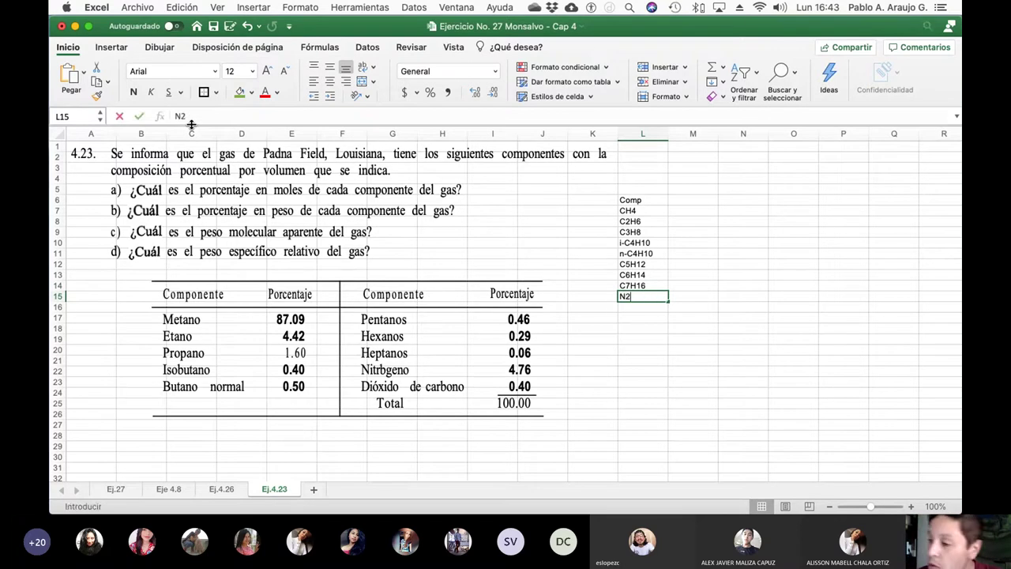
{"action": "key", "text": "Return"}
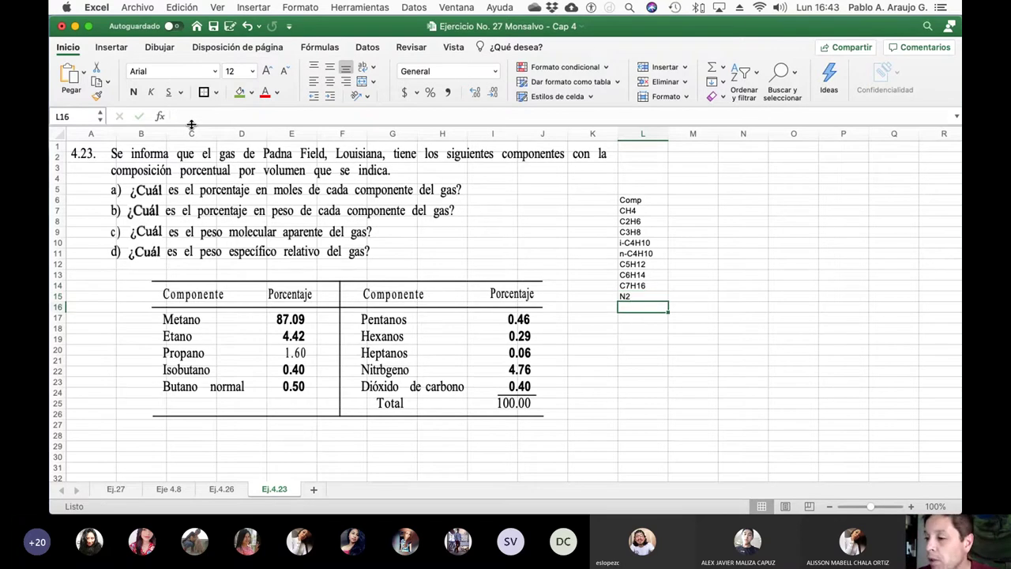
{"action": "type", "text": "CO2"}
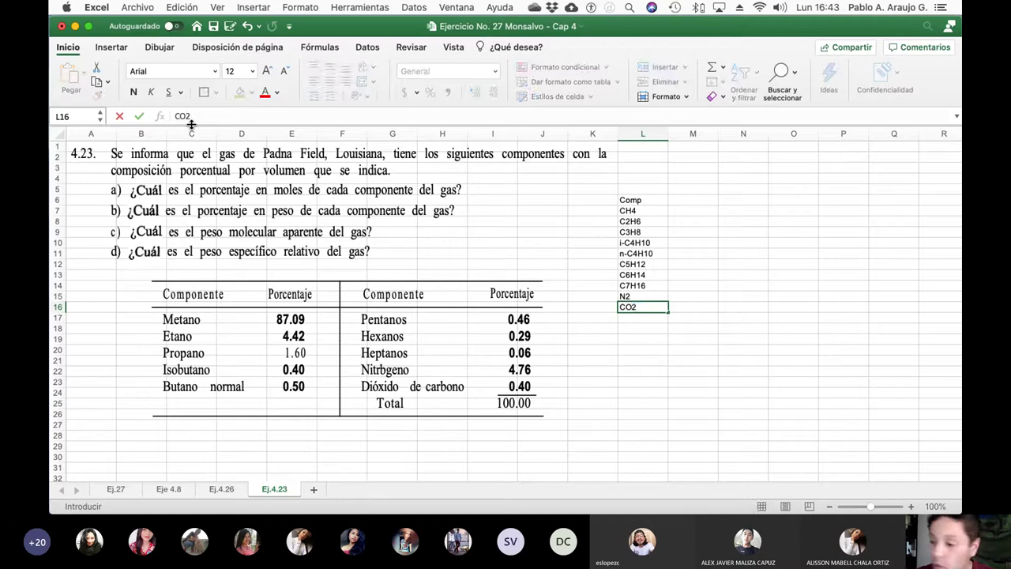
{"action": "key", "text": "Return"}
- Enter the volume percentage header %v in M6, beside the Comp header
{"action": "key", "text": "Up"}
{"action": "key", "text": "Up"}
{"action": "key", "text": "Up"}
{"action": "key", "text": "Up"}
{"action": "key", "text": "Up"}
{"action": "key", "text": "Up"}
{"action": "key", "text": "Up"}
{"action": "key", "text": "Up"}
{"action": "key", "text": "Up"}
{"action": "key", "text": "Up"}
{"action": "key", "text": "Up"}
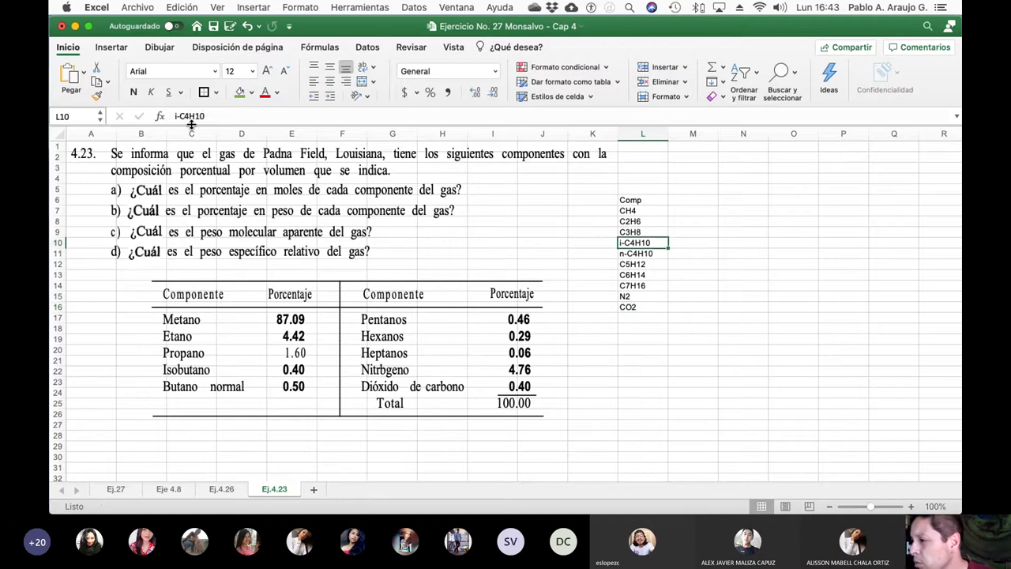
{"action": "key", "text": "Right"}
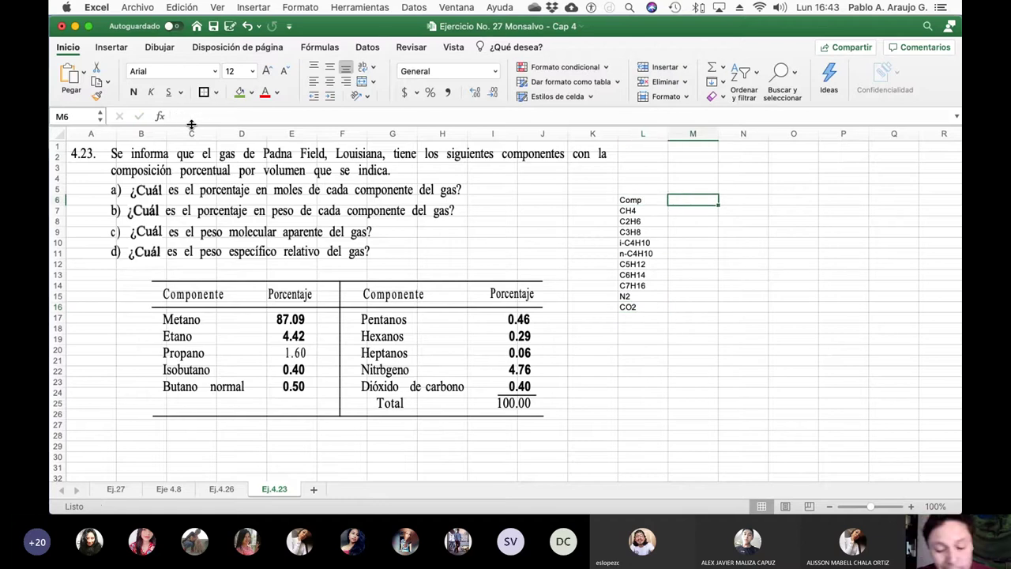
{"action": "type", "text": "%v"}
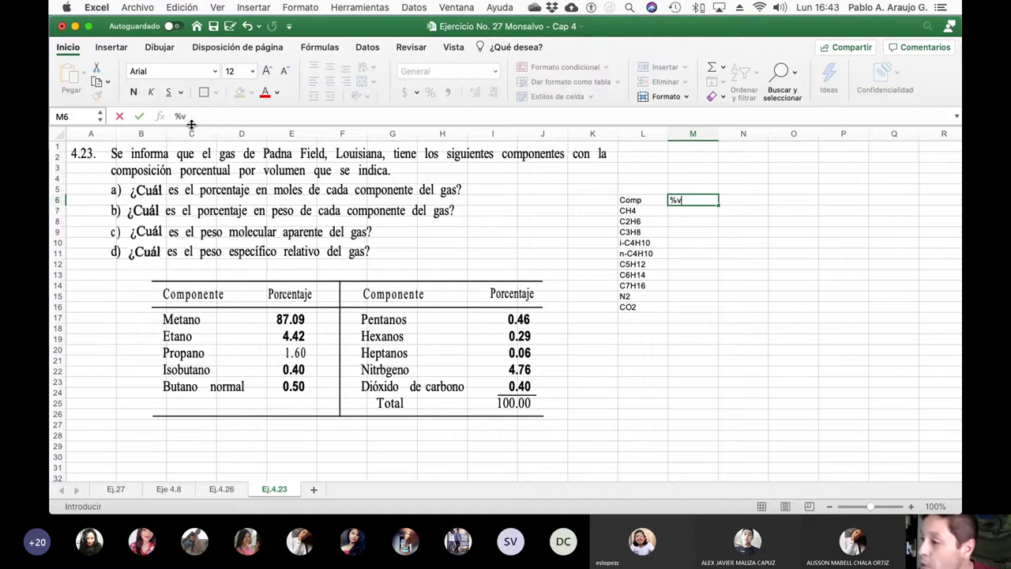
{"action": "key", "text": "Return"}
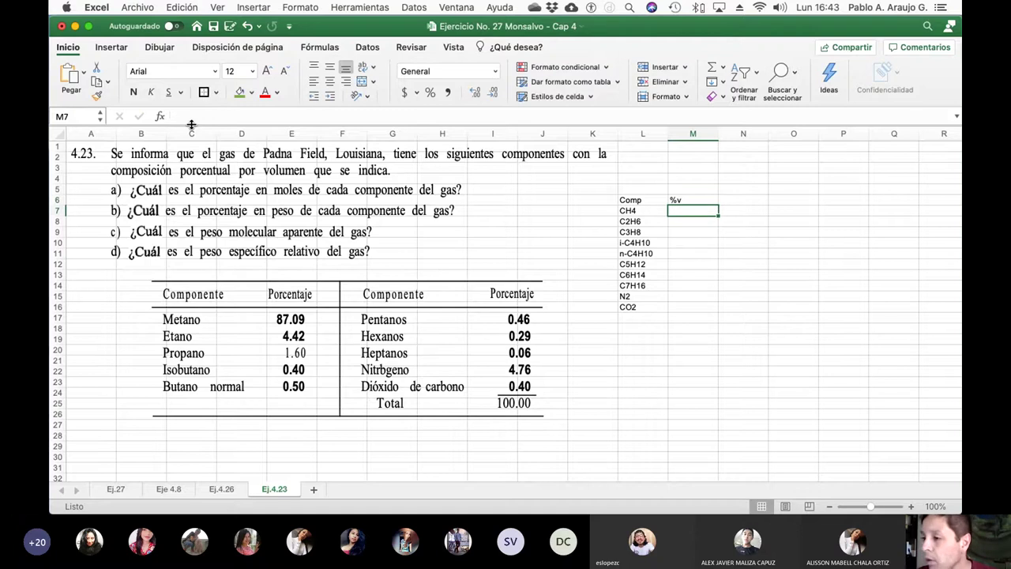
- Enter the methane and ethane volume percentages, 87.09 in M7 and 4.42 in M8
{"action": "type", "text": "87.090"}
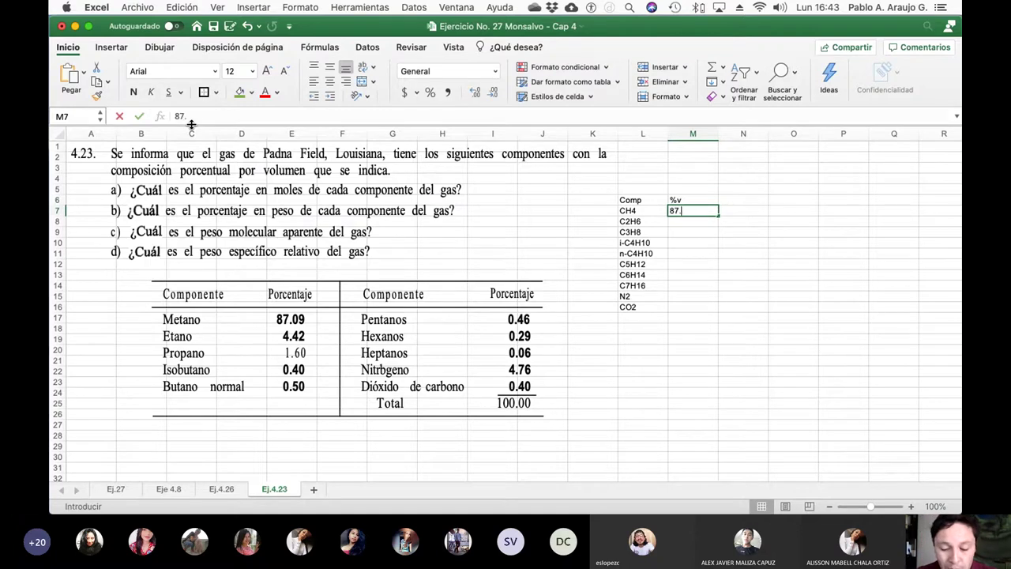
{"action": "key", "text": "BackSpace"}
{"action": "key", "text": "BackSpace"}
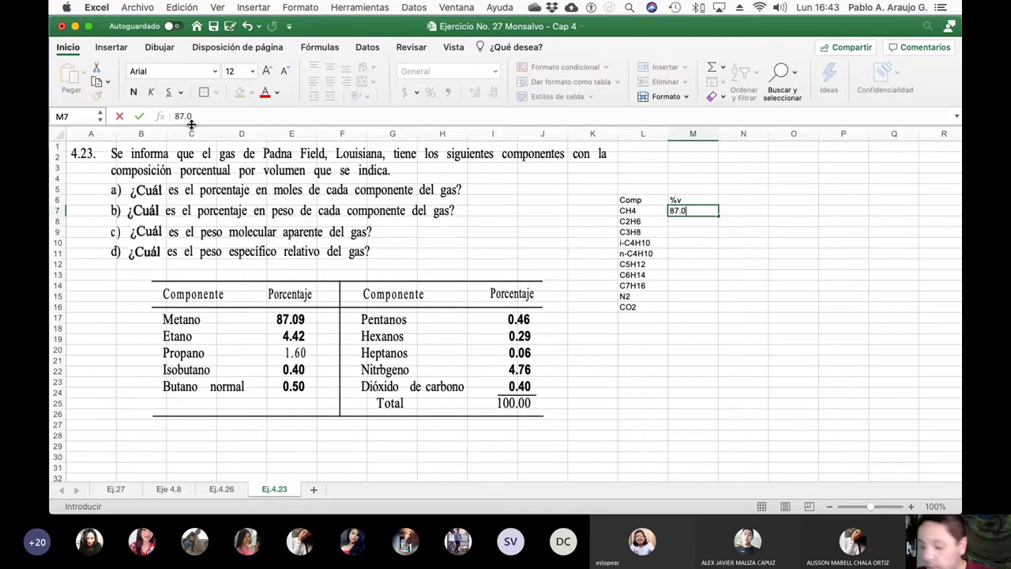
{"action": "type", "text": "9"}
{"action": "key", "text": "Return"}
{"action": "type", "text": "4"}
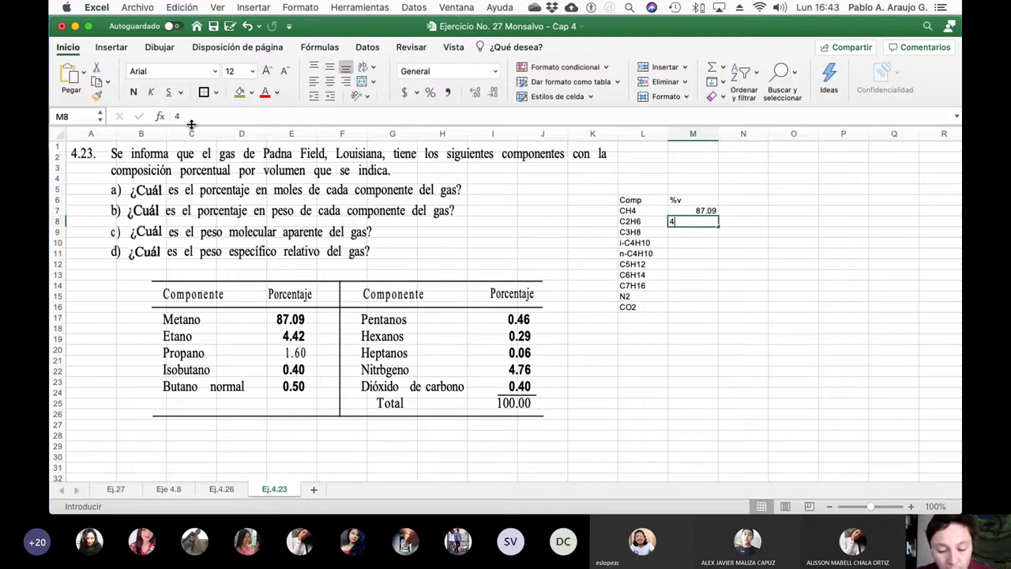
{"action": "type", "text": ".42"}
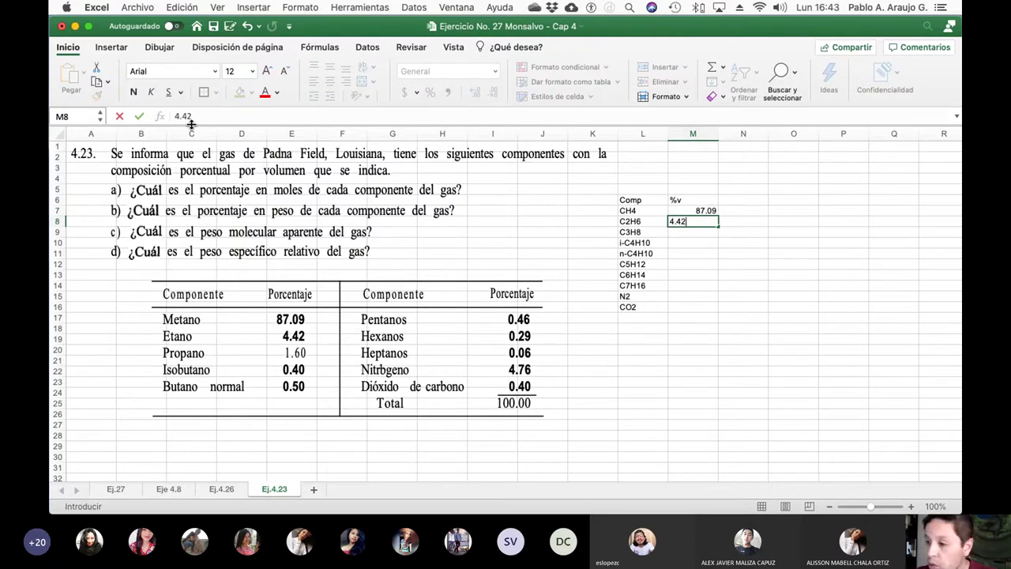
{"action": "key", "text": "Return"}
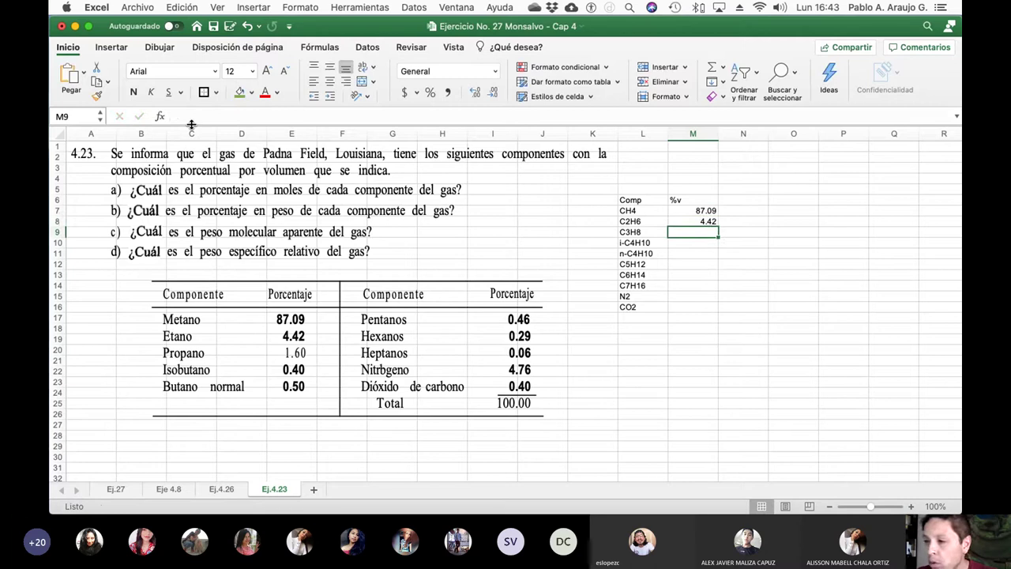
- Enter the propane, isobutane and normal butane percentages 1.60, 0.40 and 0.5 in M9 to M11
{"action": "type", "text": "1.60"}
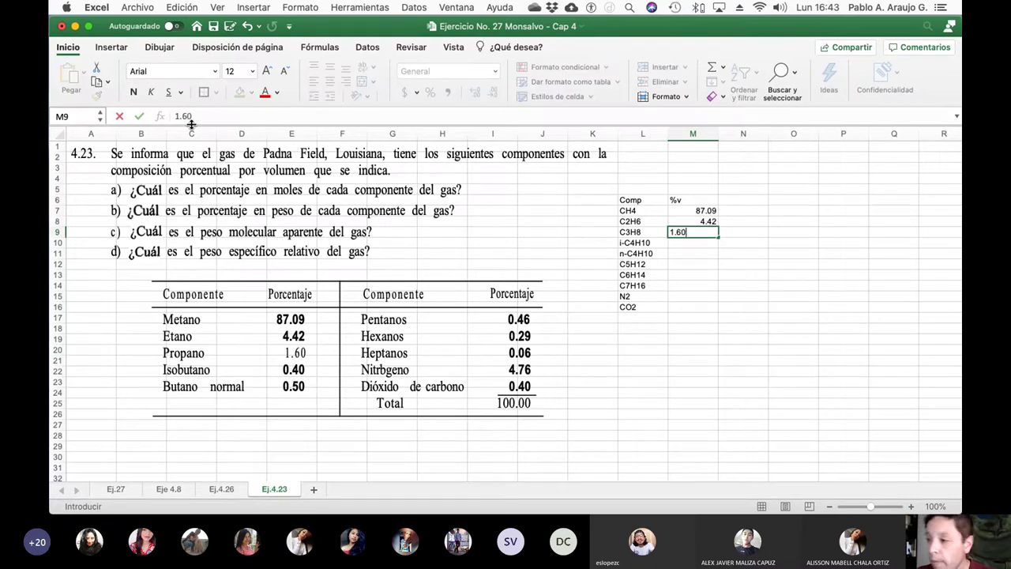
{"action": "key", "text": "Return"}
{"action": "type", "text": "0."}
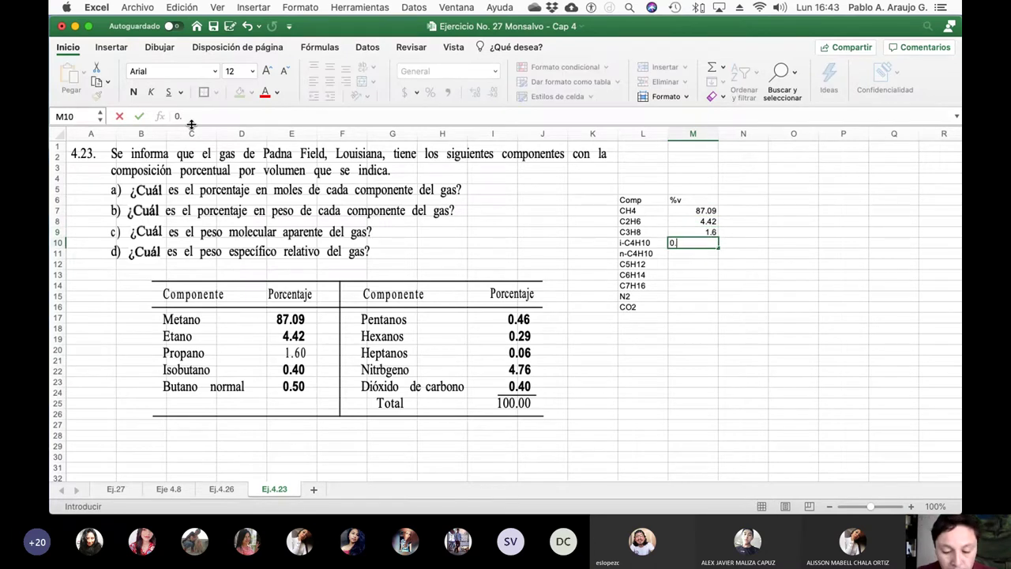
{"action": "type", "text": "40"}
{"action": "key", "text": "Return"}
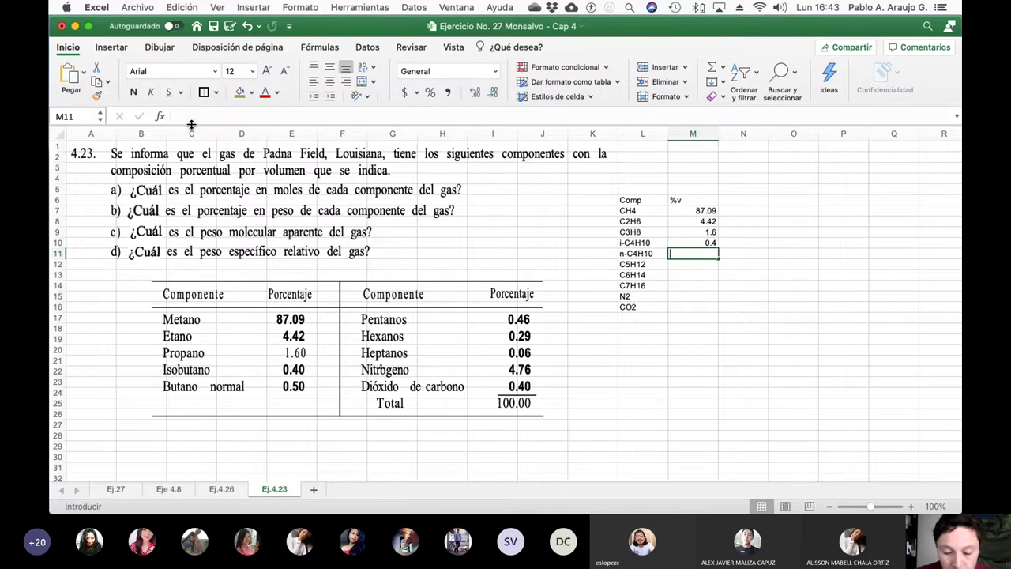
{"action": "type", "text": "0.5"}
{"action": "key", "text": "Return"}
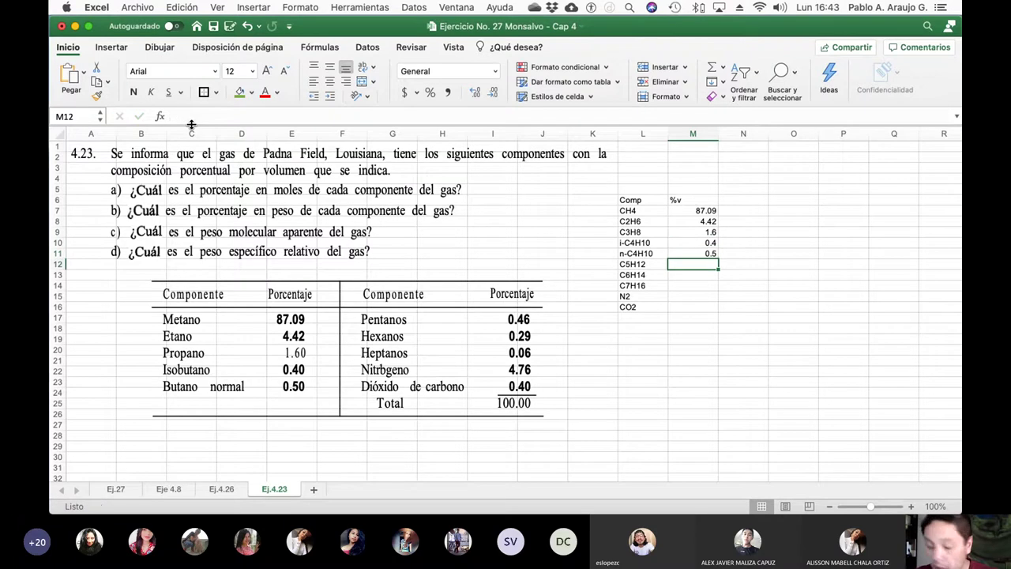
- Enter the pentane, hexane and heptane percentages 0.46, 0.29 and 0.06 in M12 to M14
{"action": "type", "text": ".46"}
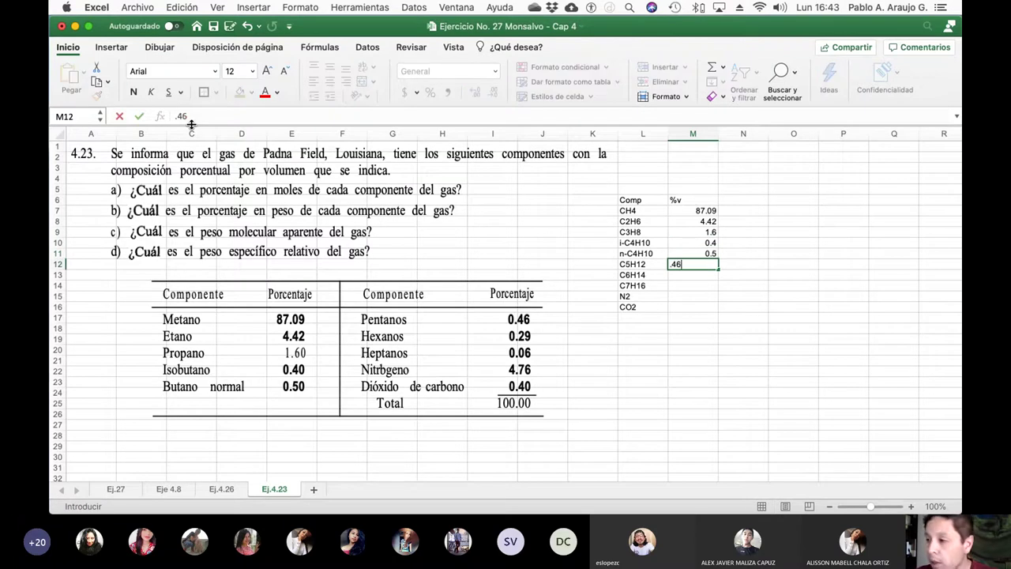
{"action": "key", "text": "Return"}
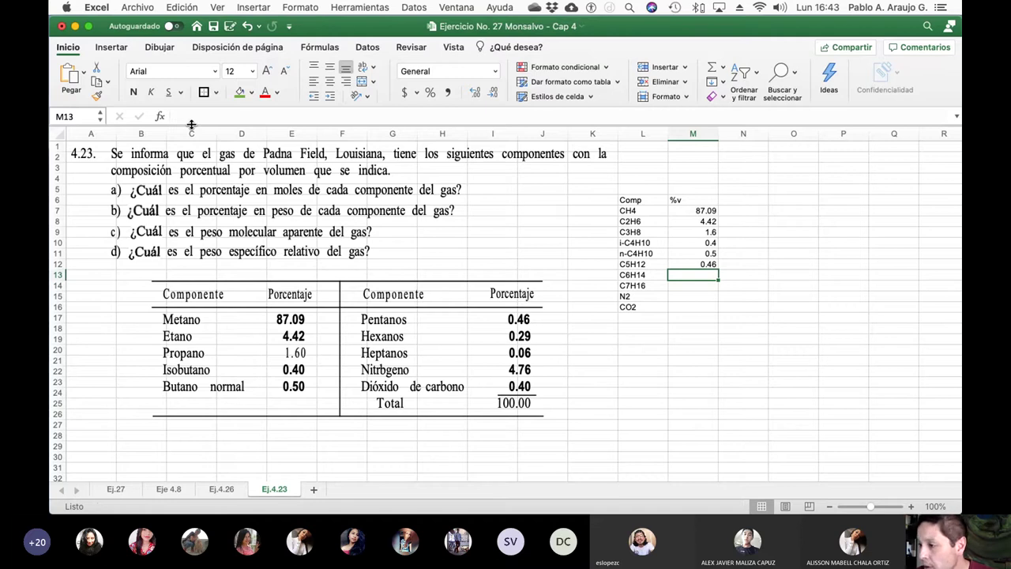
{"action": "type", "text": ".29"}
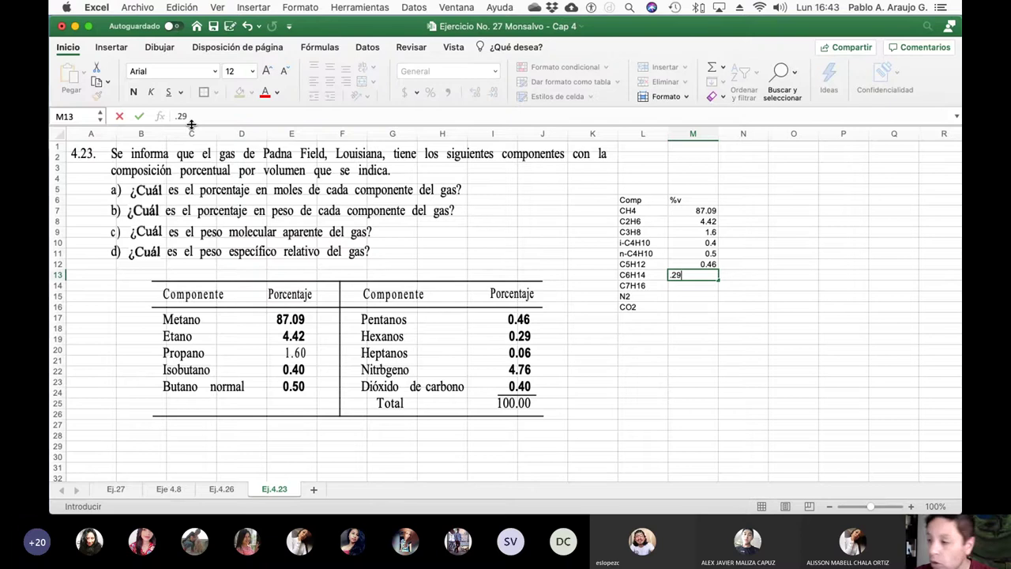
{"action": "key", "text": "Return"}
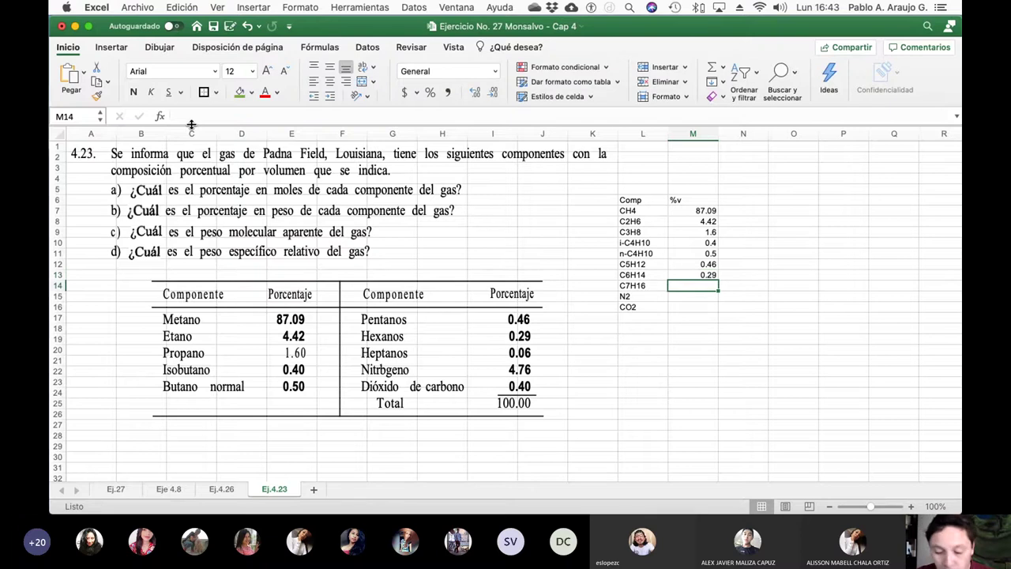
{"action": "type", "text": "0.06"}
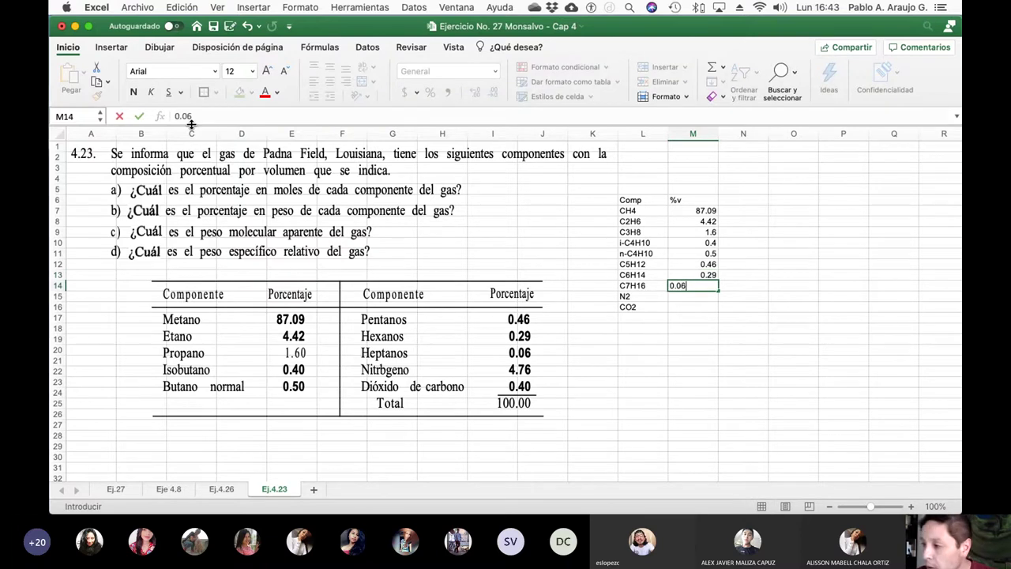
{"action": "key", "text": "Return"}
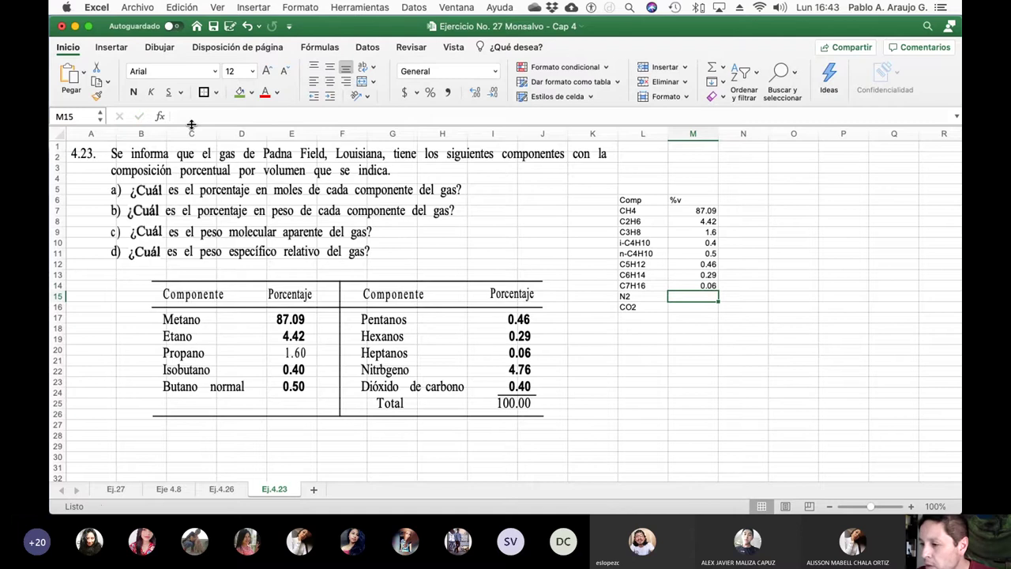
- Complete the %v column with 4.76 for N2 in M15 and 0.40 for CO2 in M16
{"action": "type", "text": "4.76"}
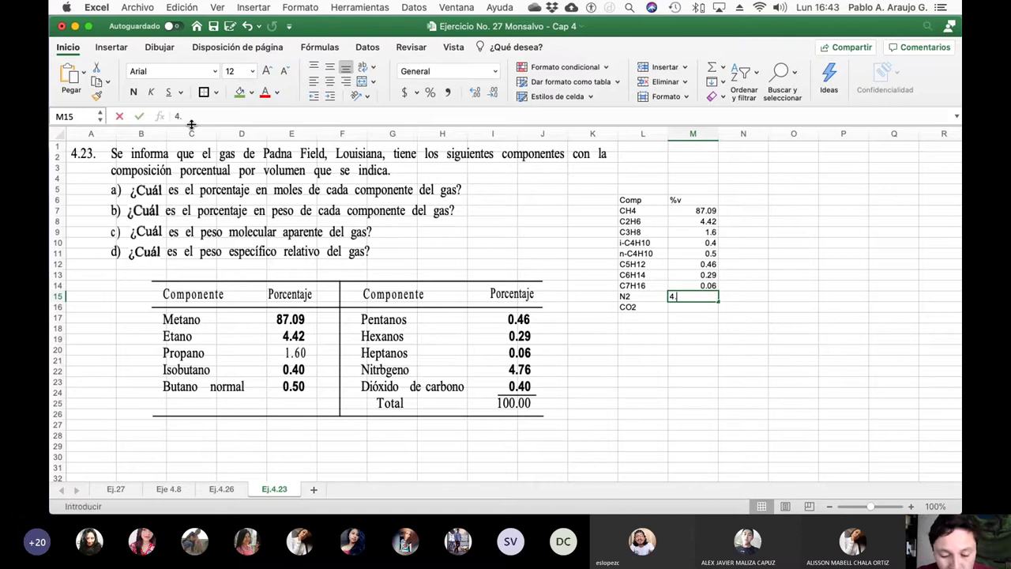
{"action": "key", "text": "Return"}
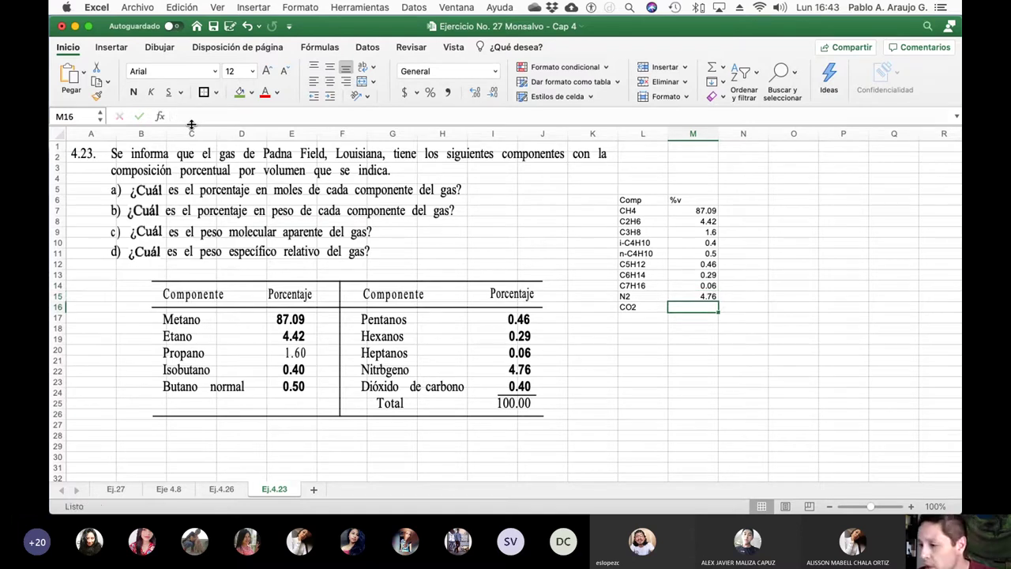
{"action": "type", "text": "0.40"}
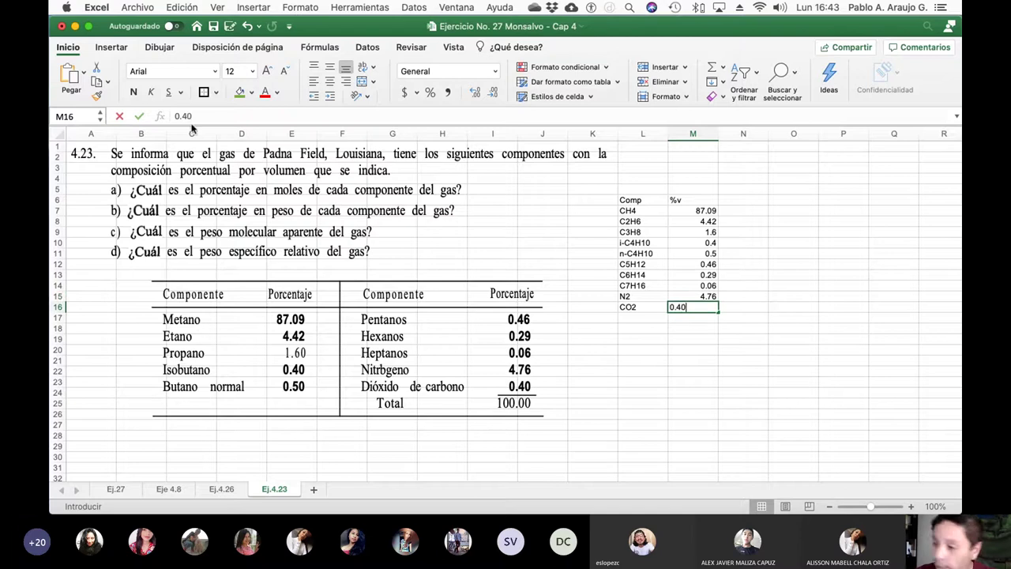
{"action": "key", "text": "Return"}
- Add a Total label in L17 and sum the volume percentages M7:M16 in M17 with the suma function
{"action": "key", "text": "Left"}
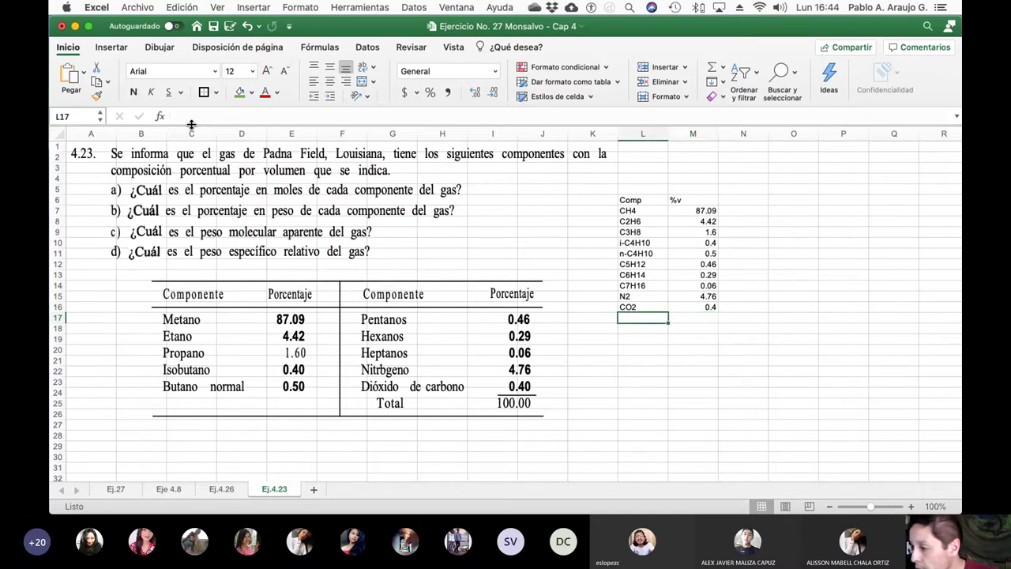
{"action": "key", "text": "Right"}
{"action": "type", "text": "T"}
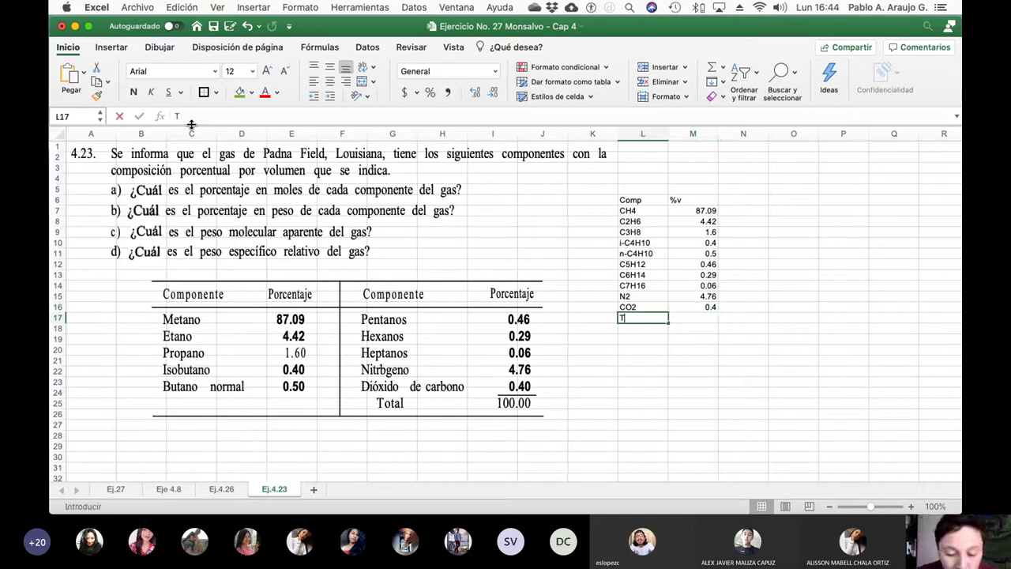
{"action": "type", "text": "otal"}
{"action": "key", "text": "Tab"}
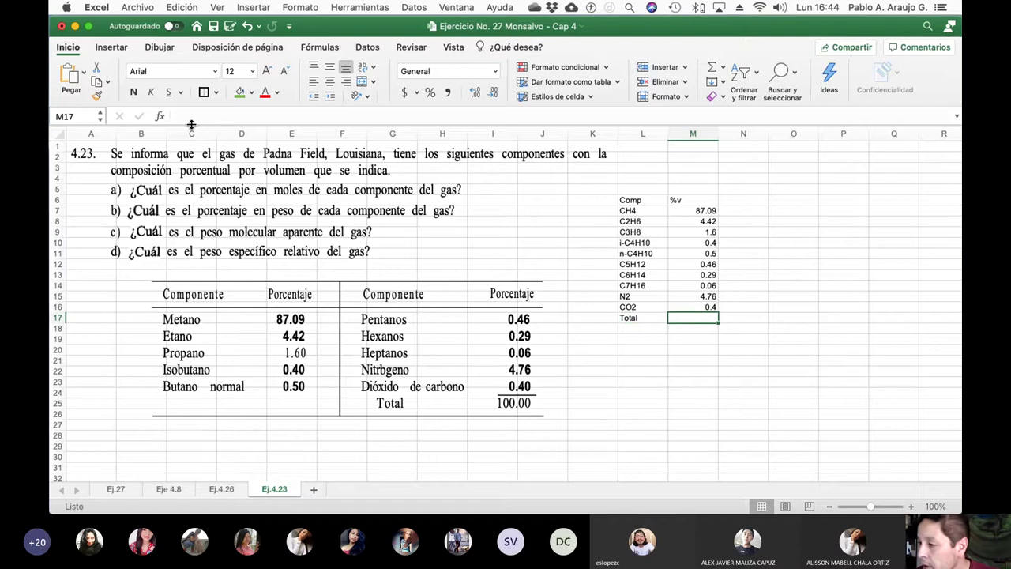
{"action": "type", "text": "=suma("}
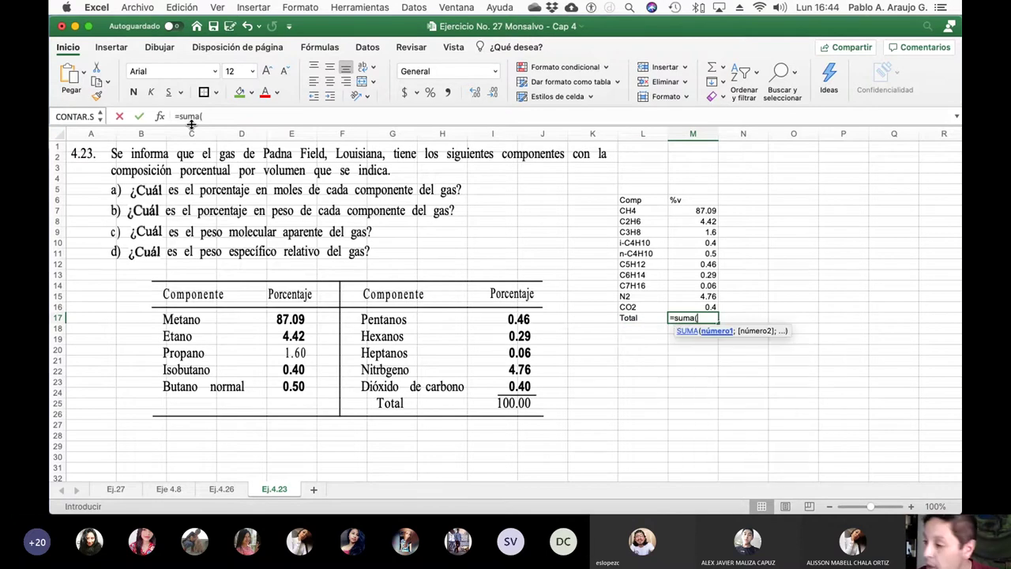
{"action": "left_click_drag", "start_coordinate": [695, 211], "coordinate": [691, 308]}
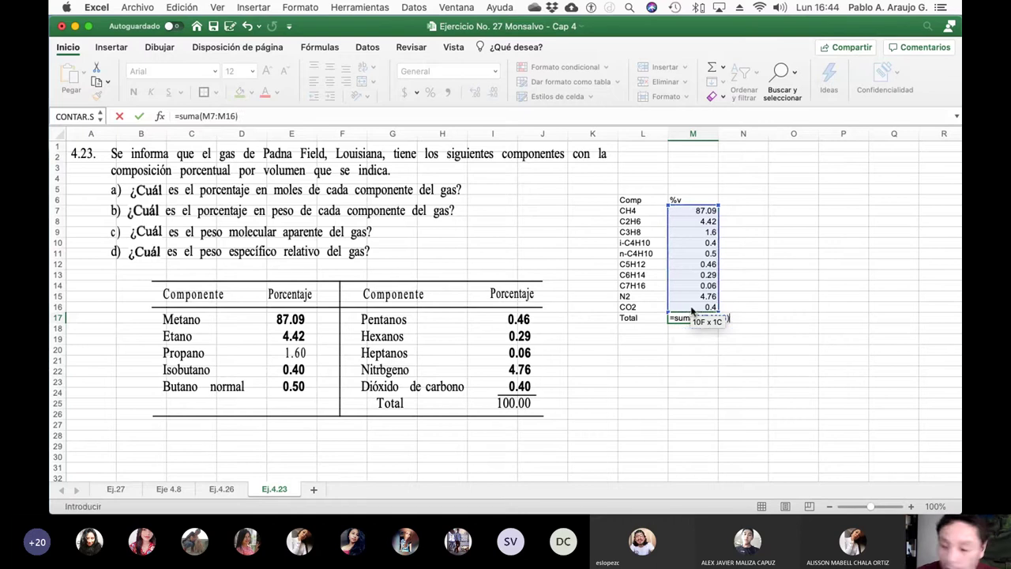
{"action": "key", "text": "Return"}
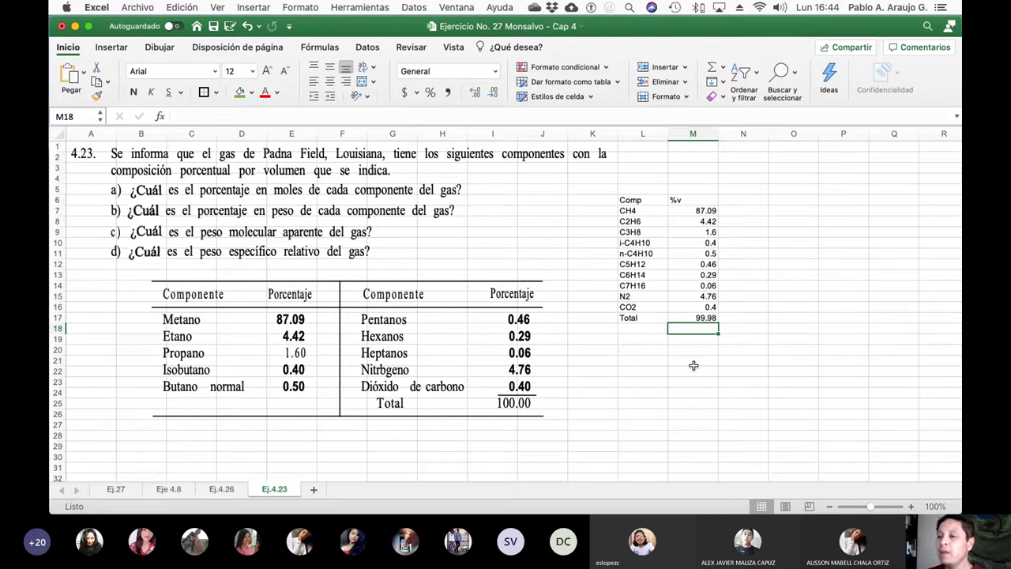
- Enter the molar percentage header %molar in N6, beside the %v header
{"action": "left_click", "coordinate": [746, 203]}
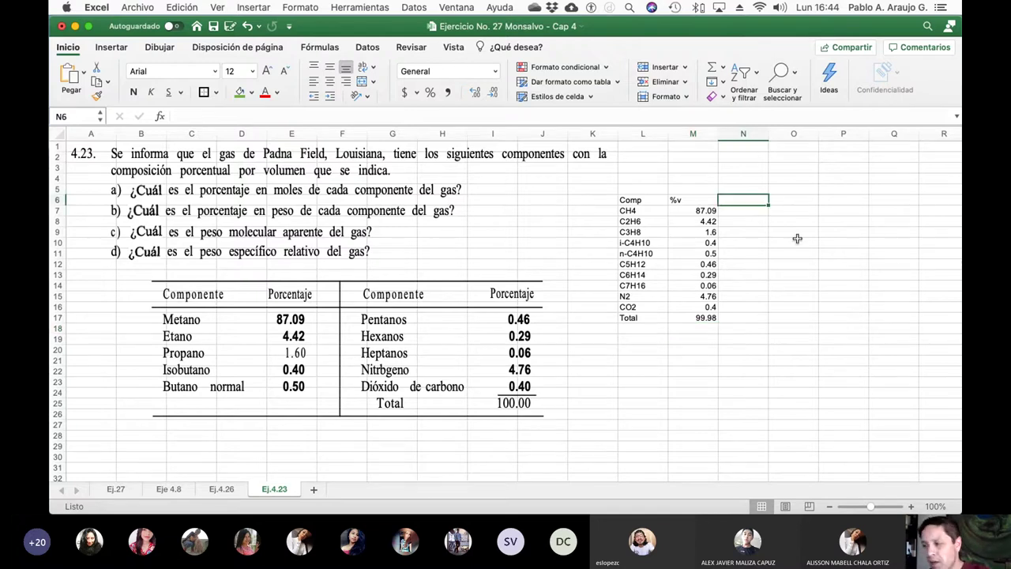
{"action": "key", "text": "F2"}
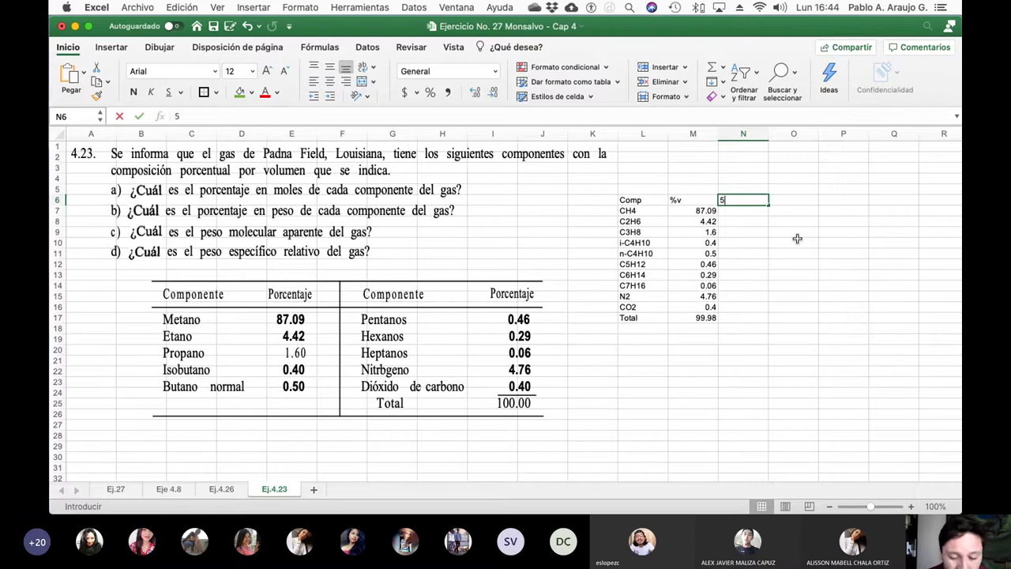
{"action": "type", "text": "%"}
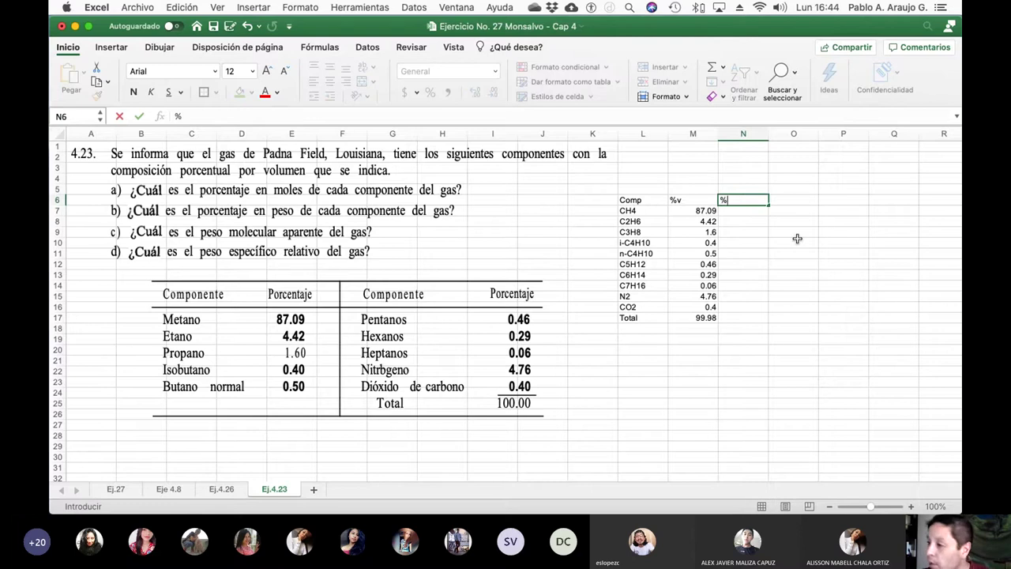
{"action": "type", "text": "molar"}
{"action": "key", "text": "Return"}
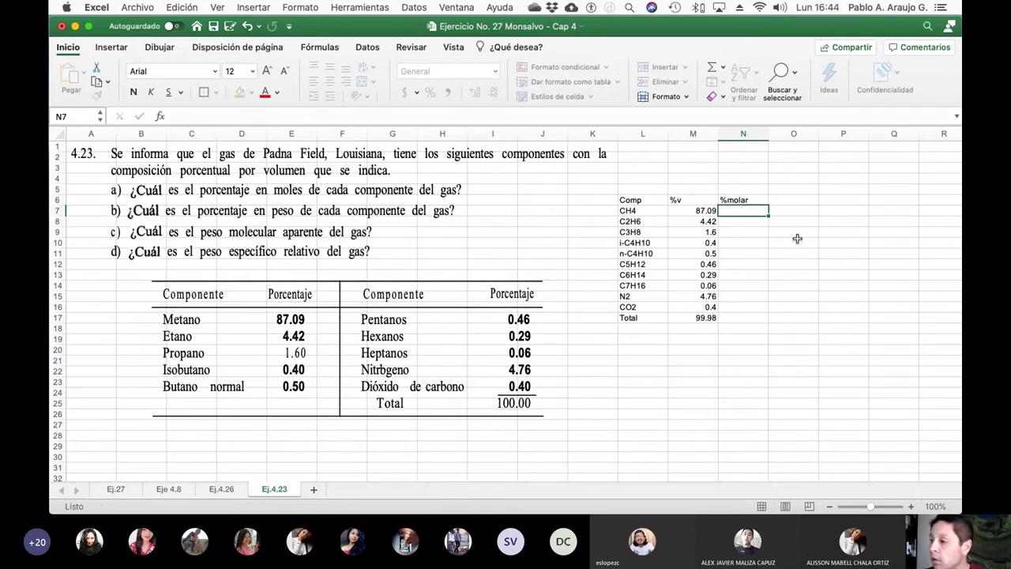
- Set N7 equal to the methane volume percentage with =M7 and fill the formula down to N16
{"action": "type", "text": "="}
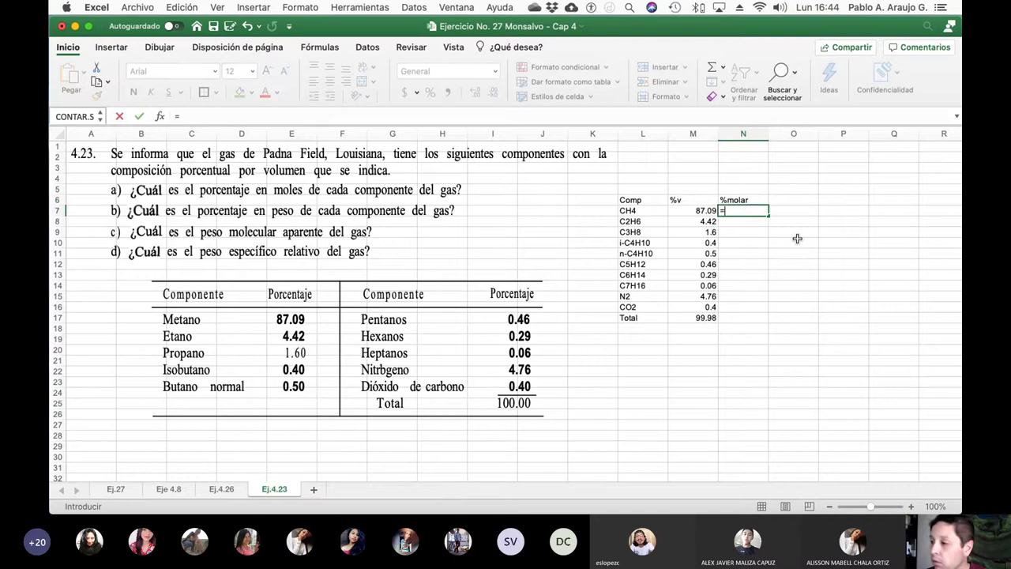
{"action": "left_click", "coordinate": [707, 210]}
{"action": "key", "text": "Return"}
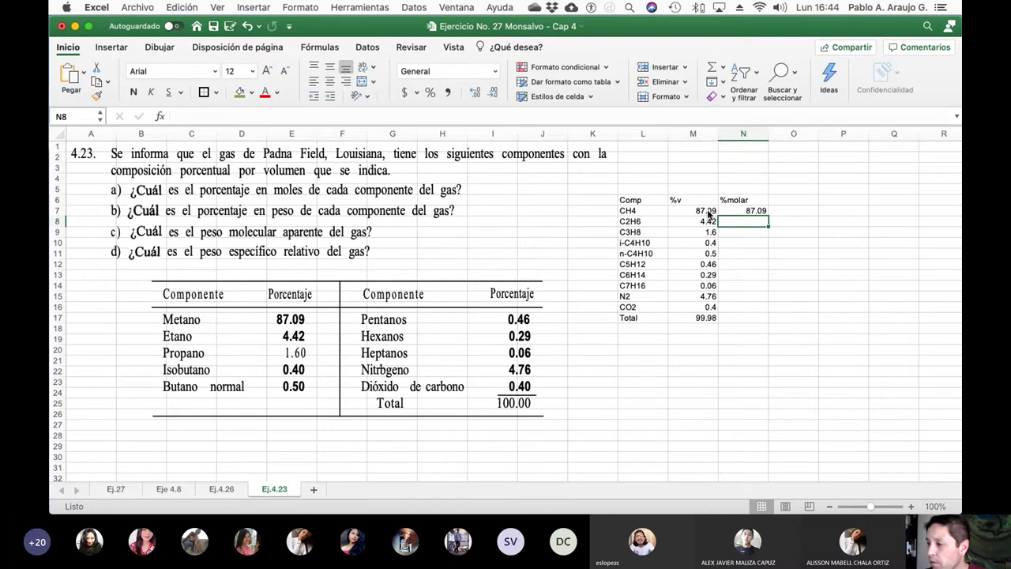
{"action": "key", "text": "Up"}
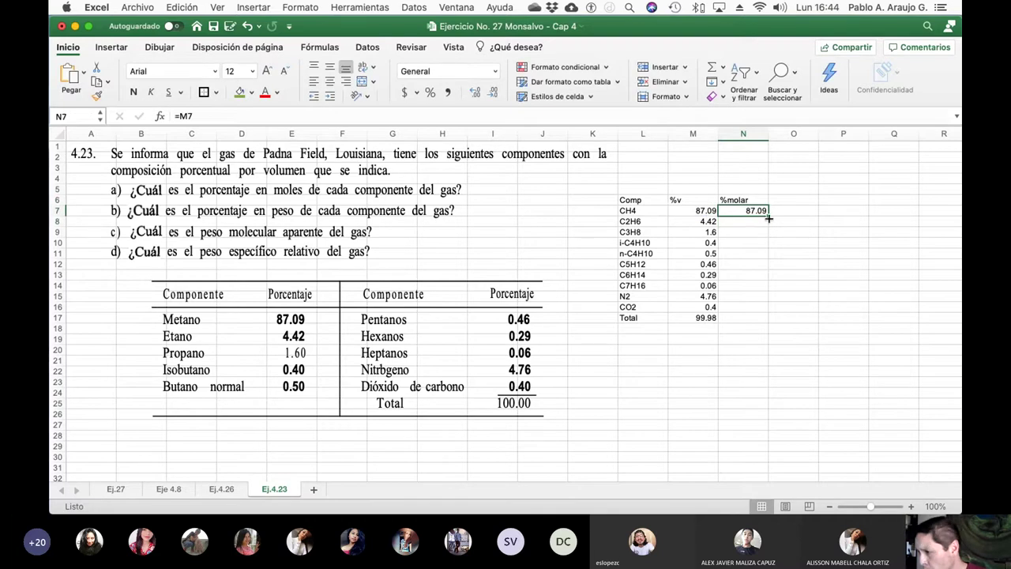
{"action": "left_click_drag", "start_coordinate": [769, 215], "coordinate": [758, 310]}
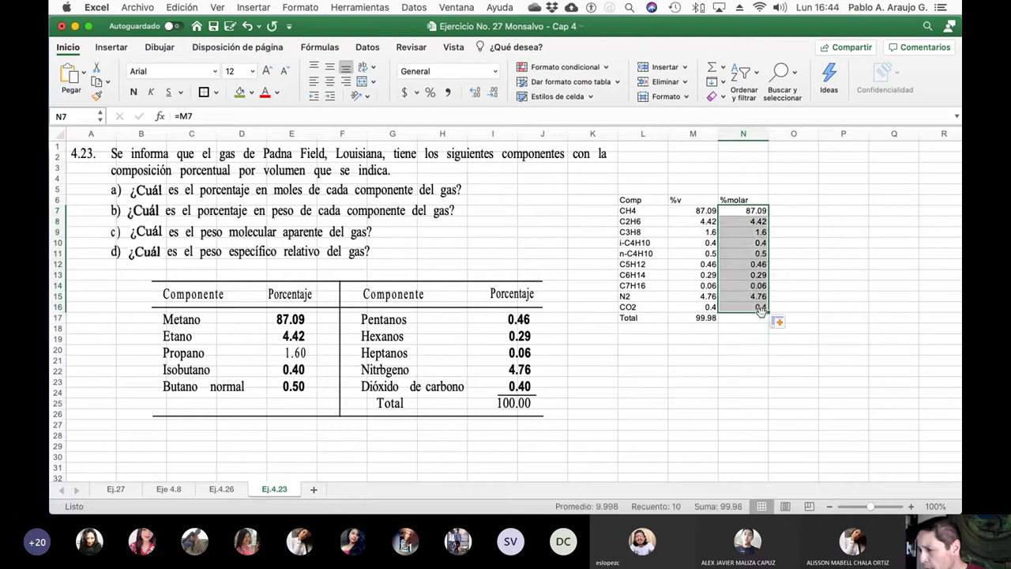
{"action": "left_click", "coordinate": [747, 339]}
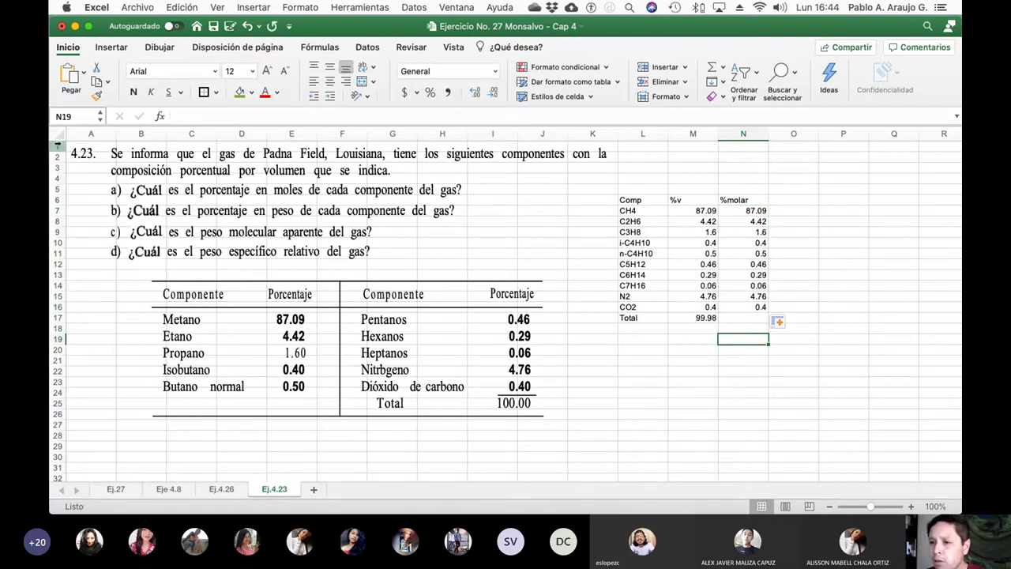
- Center the contents of all cells on the sheet and enter the note "xv = xM = xp" in M2
{"action": "left_click", "coordinate": [56, 134]}
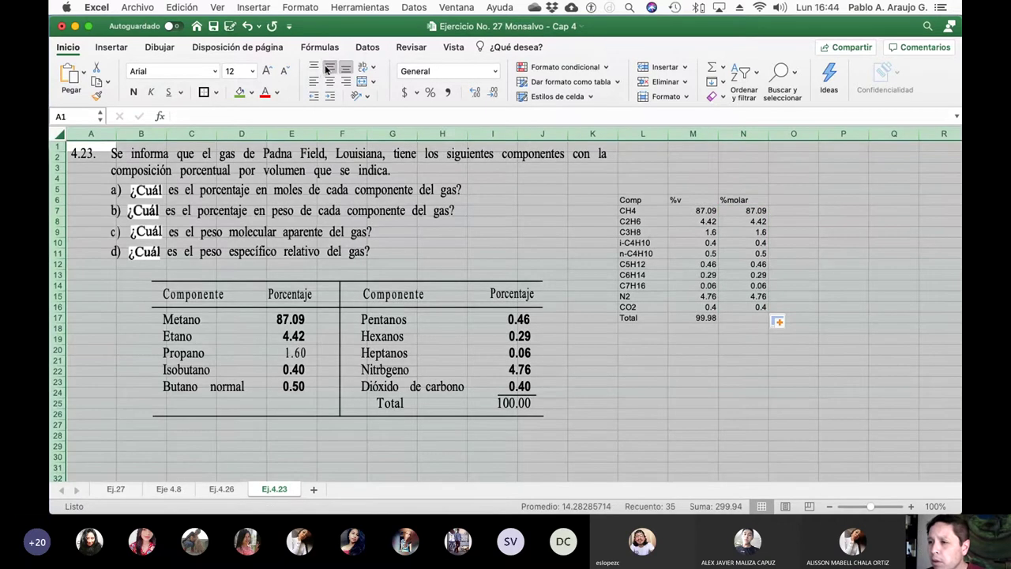
{"action": "left_click", "coordinate": [329, 81]}
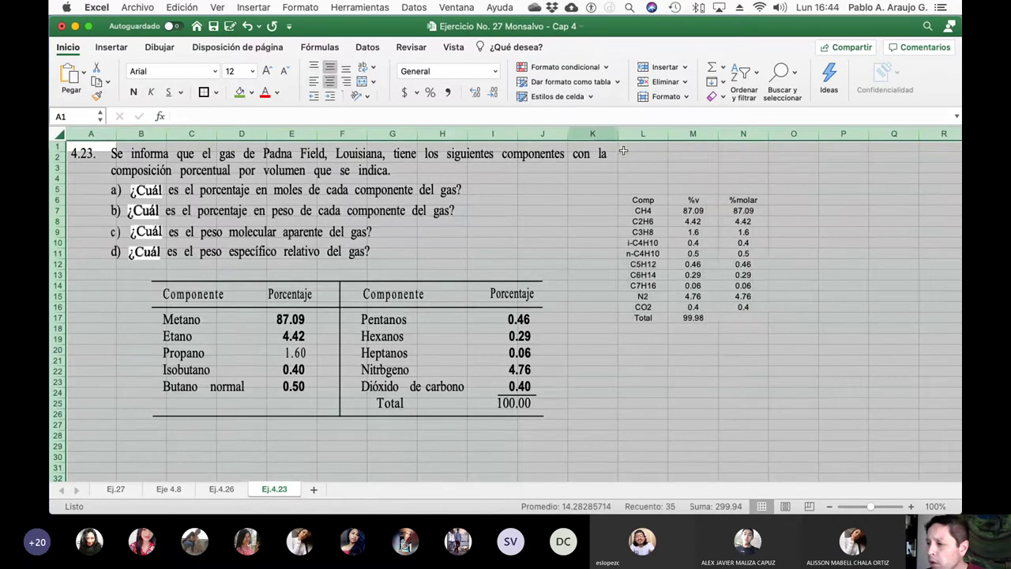
{"action": "left_click", "coordinate": [690, 157]}
{"action": "type", "text": "xv"}
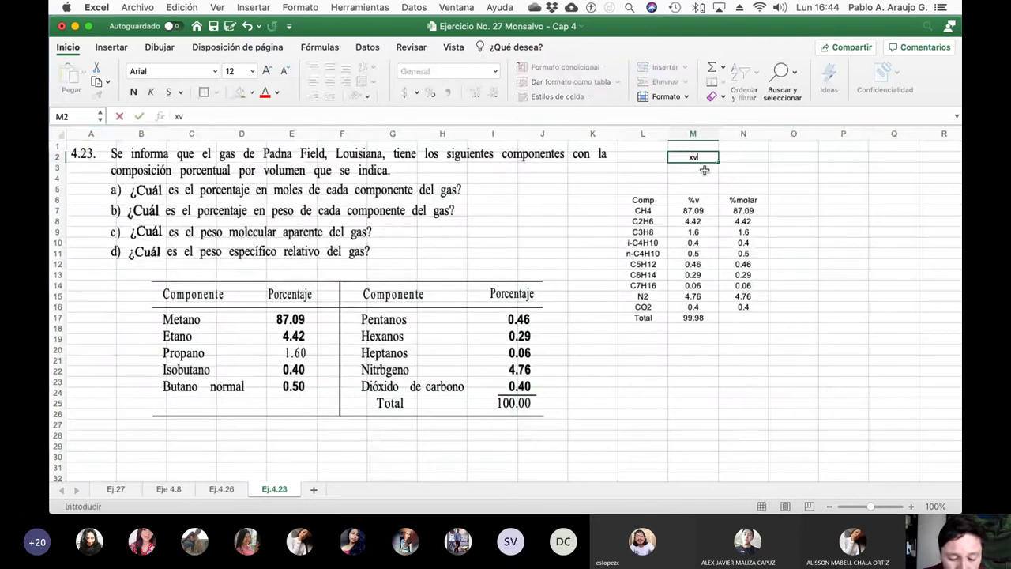
{"action": "type", "text": " = xM"}
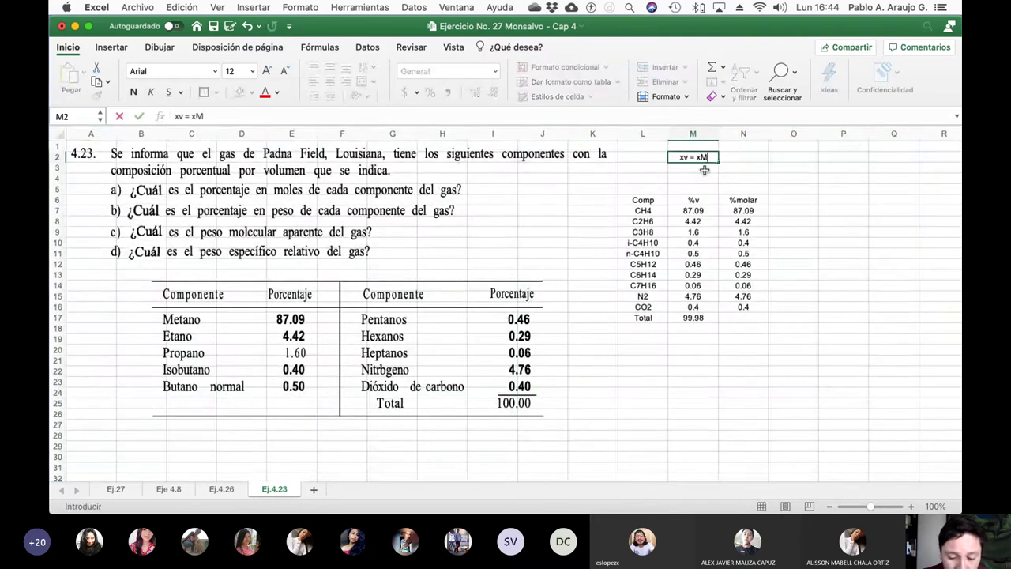
{"action": "type", "text": " = xp"}
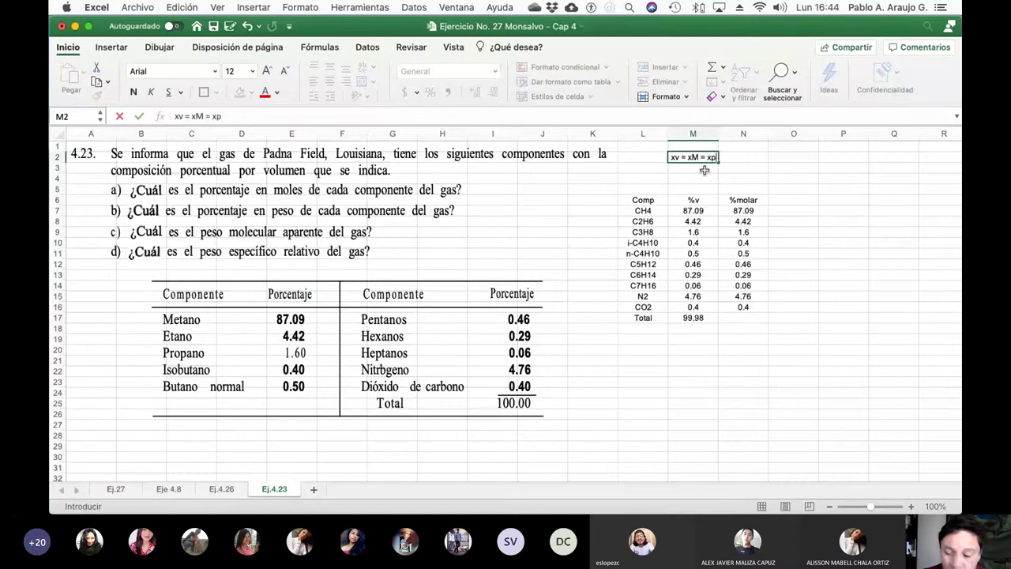
{"action": "key", "text": "Return"}
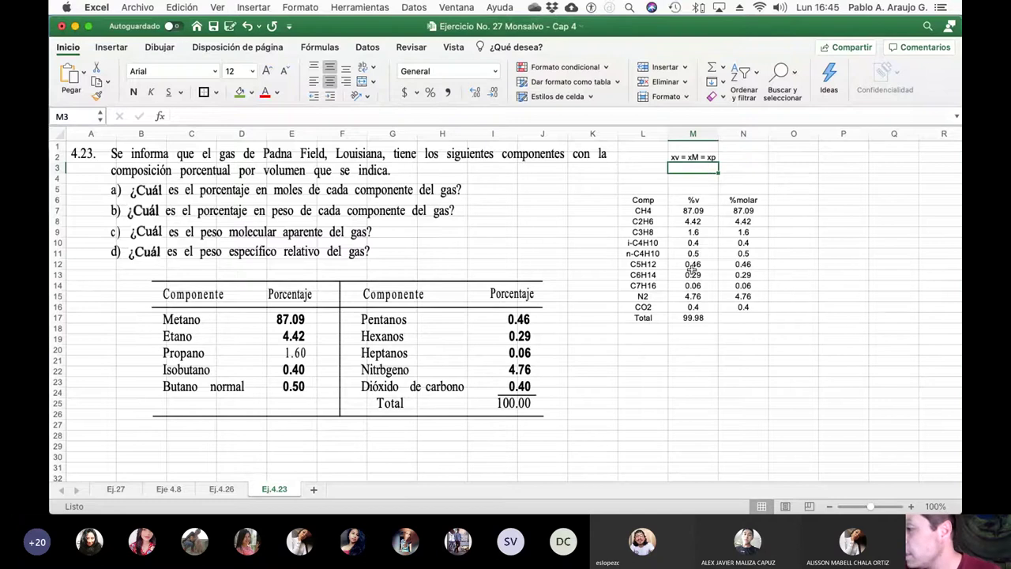
- Enter the calculation basis below the table, with the label "B.C. (moles)" in M18 and the value 100 in N18
{"action": "left_click", "coordinate": [910, 506]}
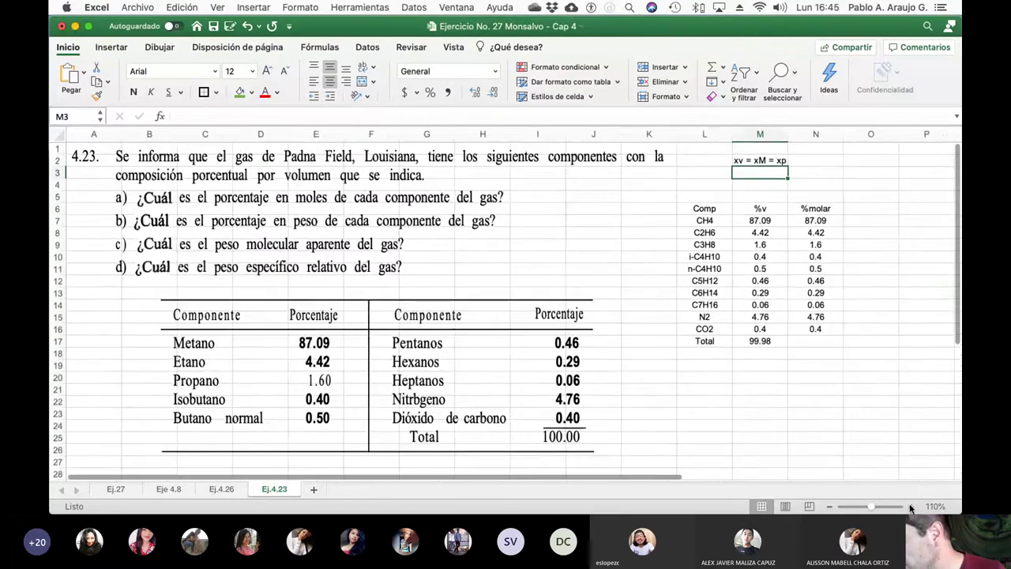
{"action": "left_click", "coordinate": [910, 506]}
{"action": "scroll", "coordinate": [817, 380], "scroll_direction": "right", "scroll_amount": 3}
{"action": "scroll", "coordinate": [817, 381], "scroll_direction": "right", "scroll_amount": 2}
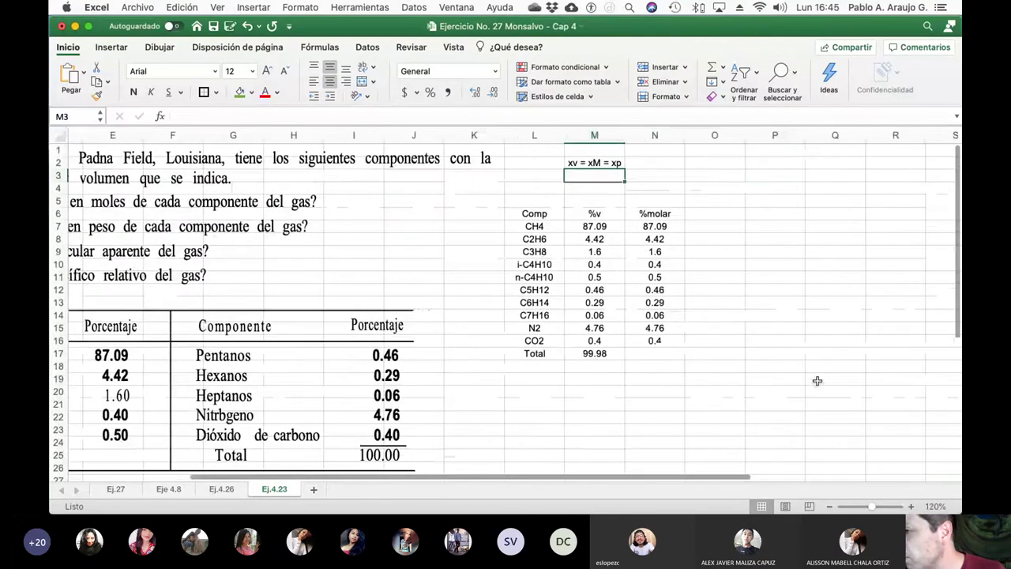
{"action": "scroll", "coordinate": [817, 381], "scroll_direction": "left", "scroll_amount": 2}
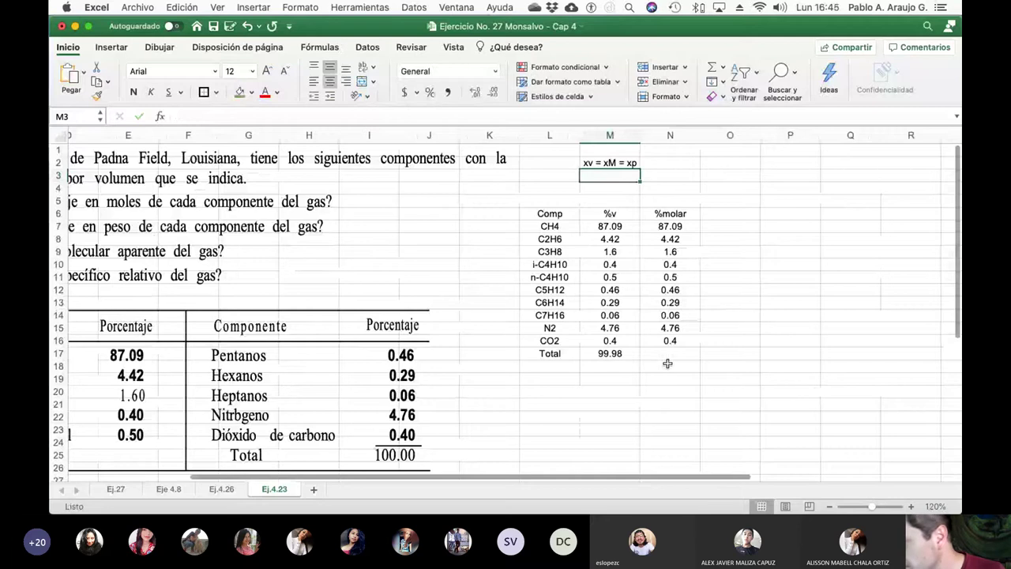
{"action": "left_click", "coordinate": [661, 355]}
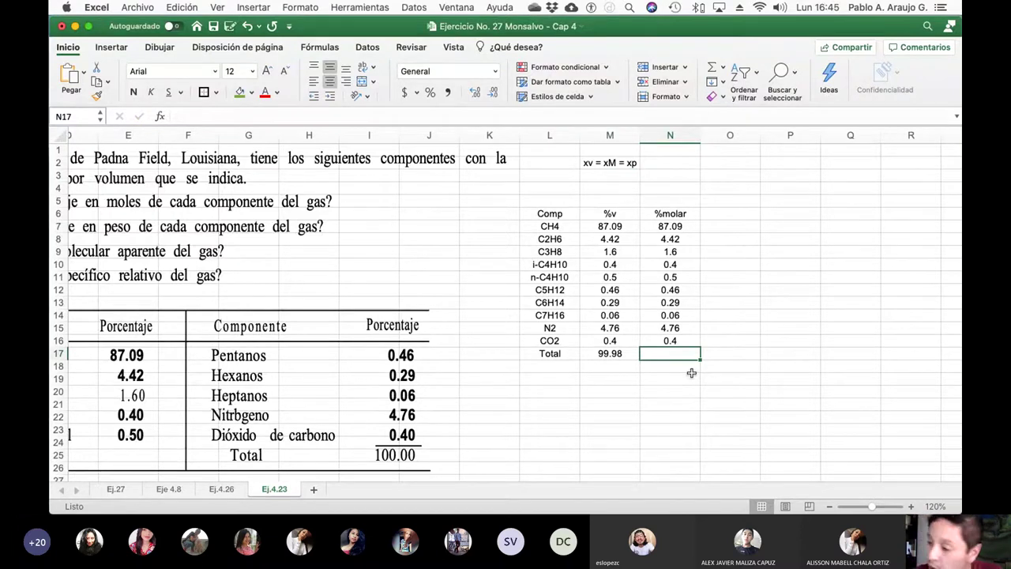
{"action": "key", "text": "Down"}
{"action": "key", "text": "Left"}
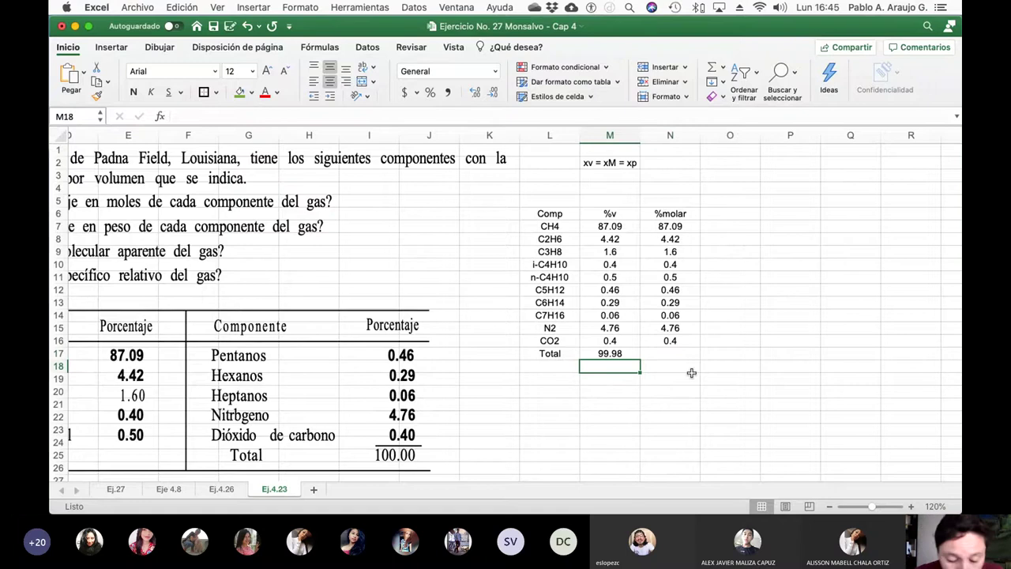
{"action": "type", "text": "B.C."}
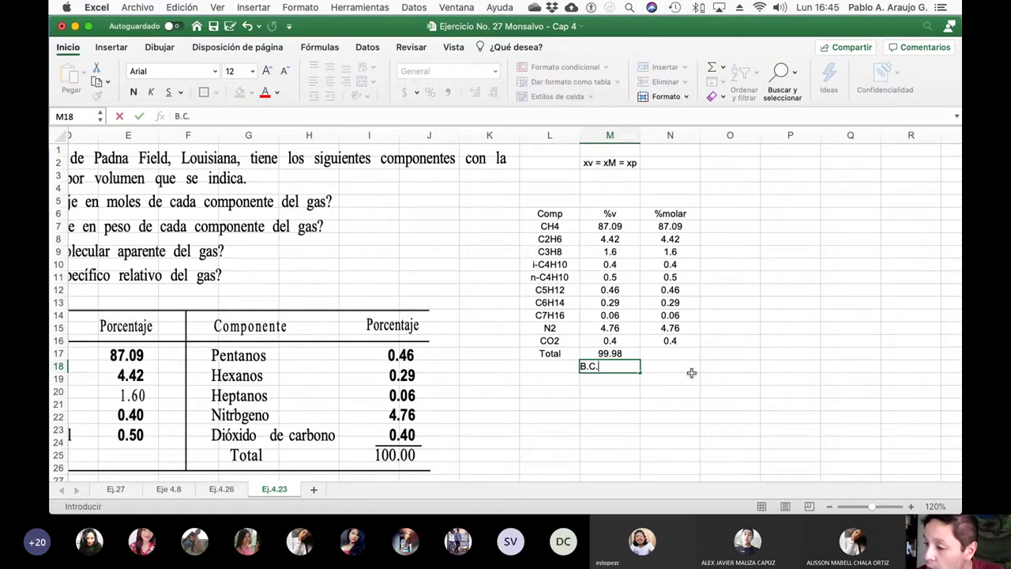
{"action": "type", "text": " (moles)"}
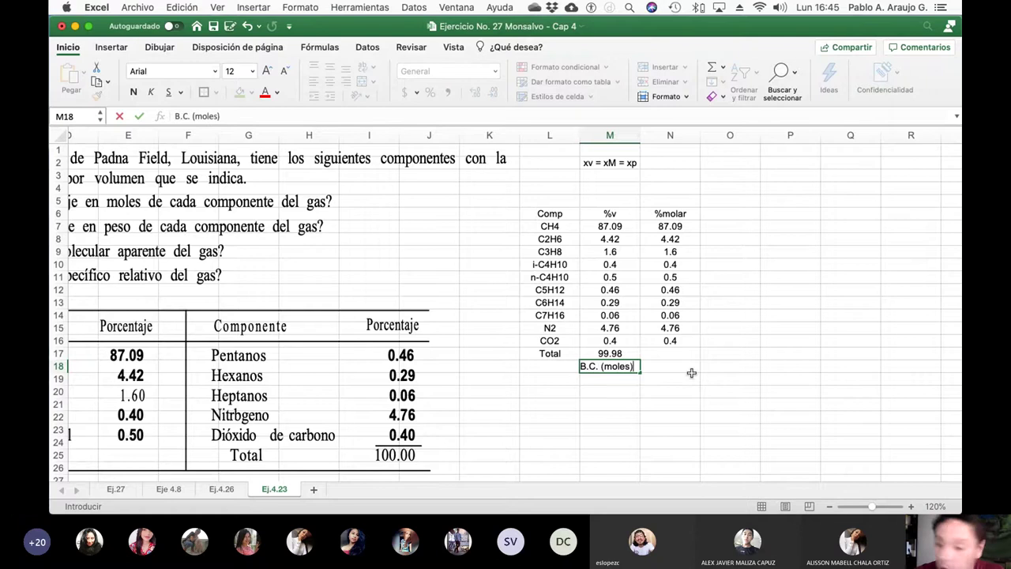
{"action": "key", "text": "Tab"}
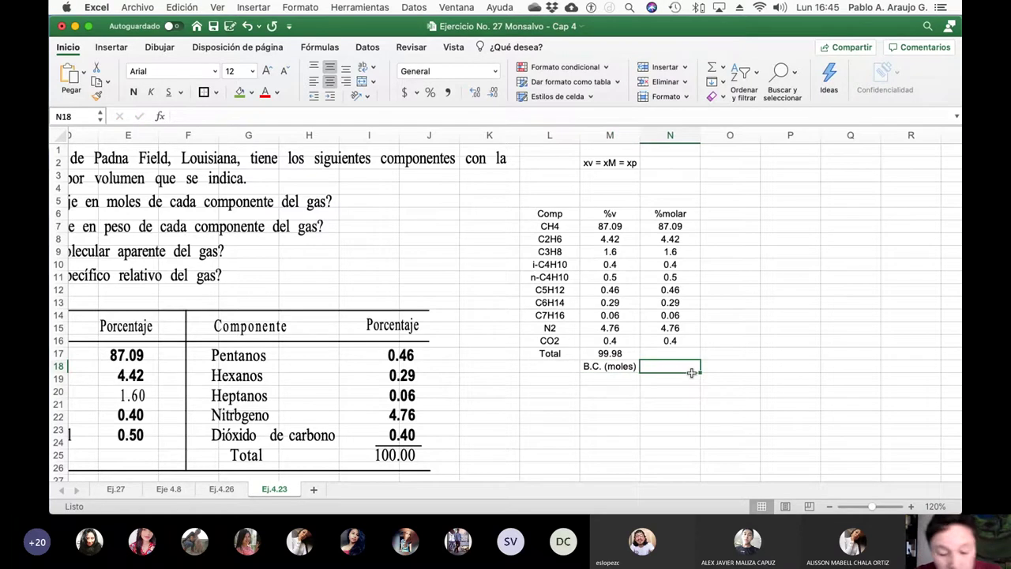
{"action": "type", "text": "100"}
{"action": "key", "text": "Return"}
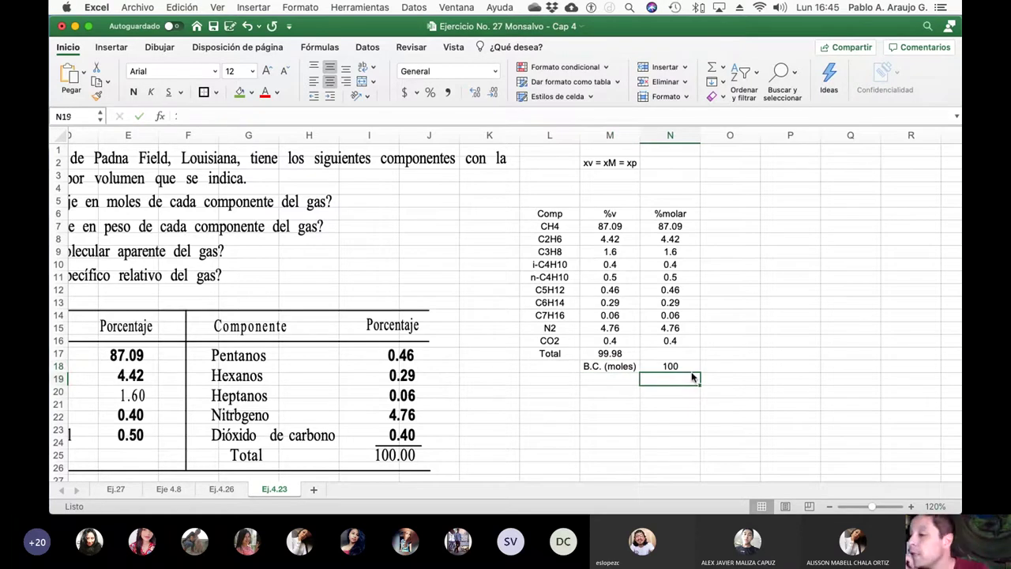
- Add the header "n" in O6 for a new column beside %molar
{"action": "key", "text": "Right"}
{"action": "key", "text": "Up"}
{"action": "key", "text": "Up"}
{"action": "key", "text": "Up"}
{"action": "key", "text": "Up"}
{"action": "key", "text": "Up"}
{"action": "key", "text": "Up"}
{"action": "key", "text": "Up"}
{"action": "key", "text": "Up"}
{"action": "key", "text": "Up"}
{"action": "key", "text": "Up"}
{"action": "key", "text": "Up"}
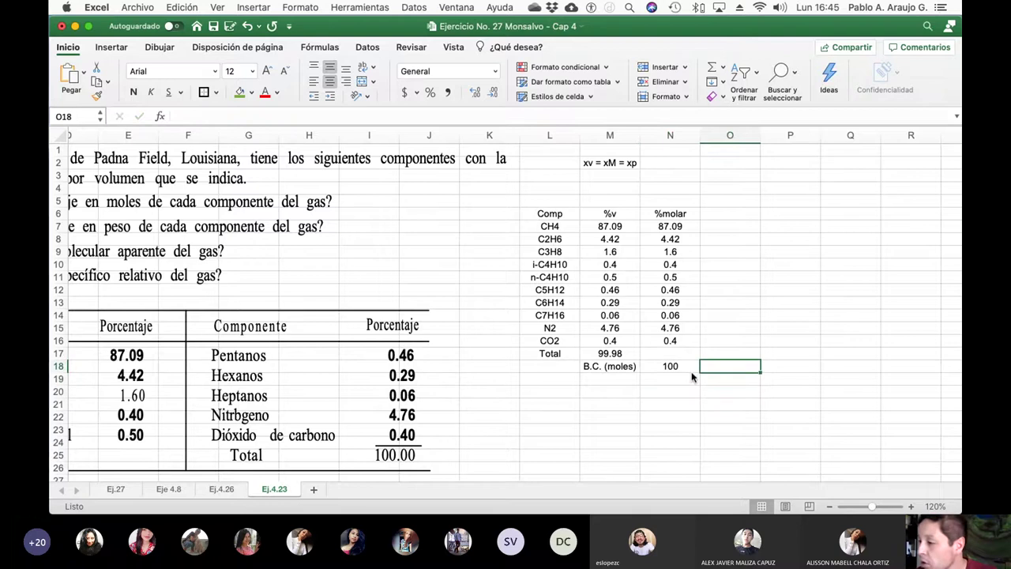
{"action": "key", "text": "Up"}
{"action": "key", "text": "Up"}
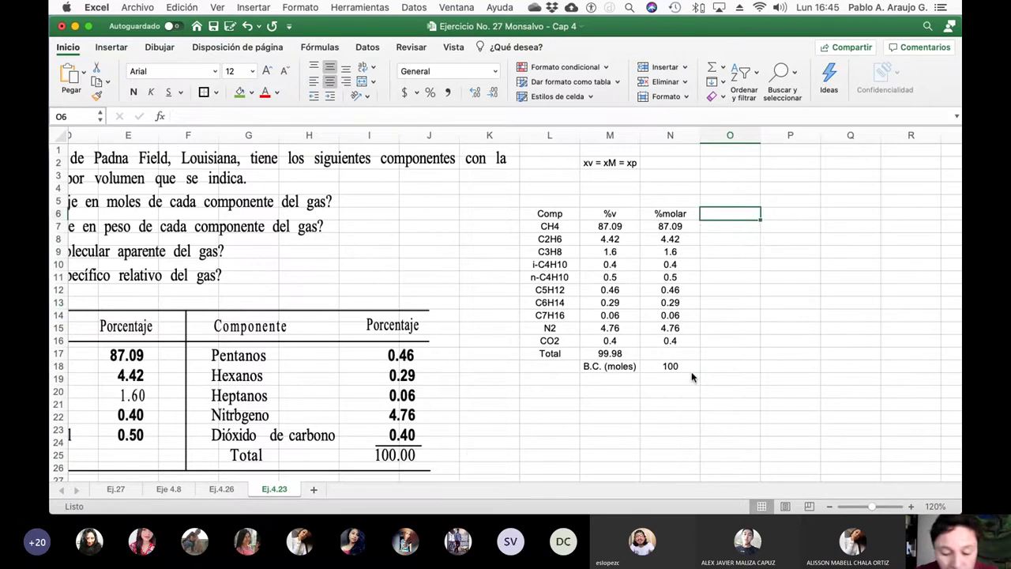
{"action": "type", "text": "n"}
{"action": "key", "text": "Return"}
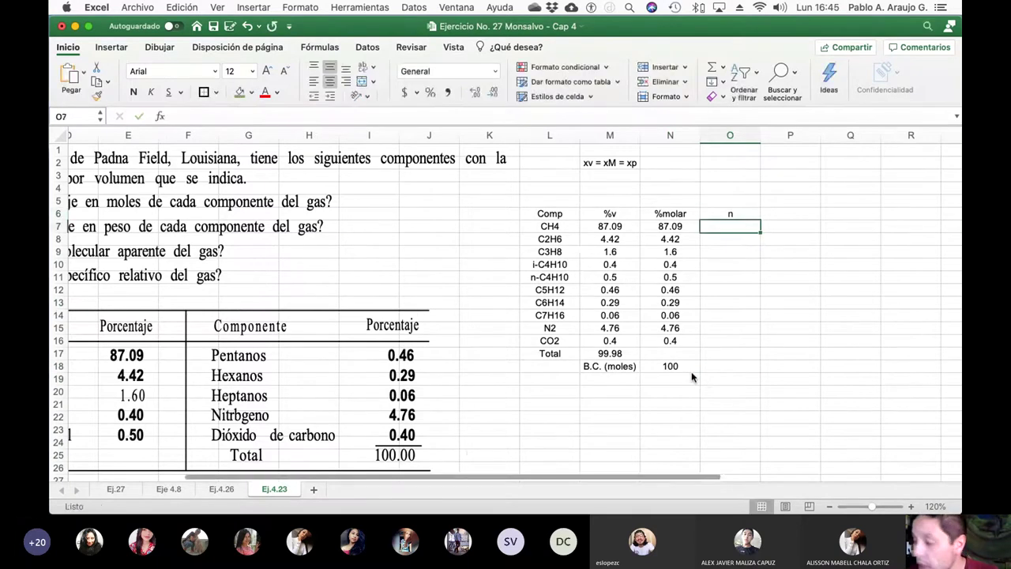
- Enter the formula =N7 in O7 and fill it down through the CO2 row
{"action": "type", "text": "="}
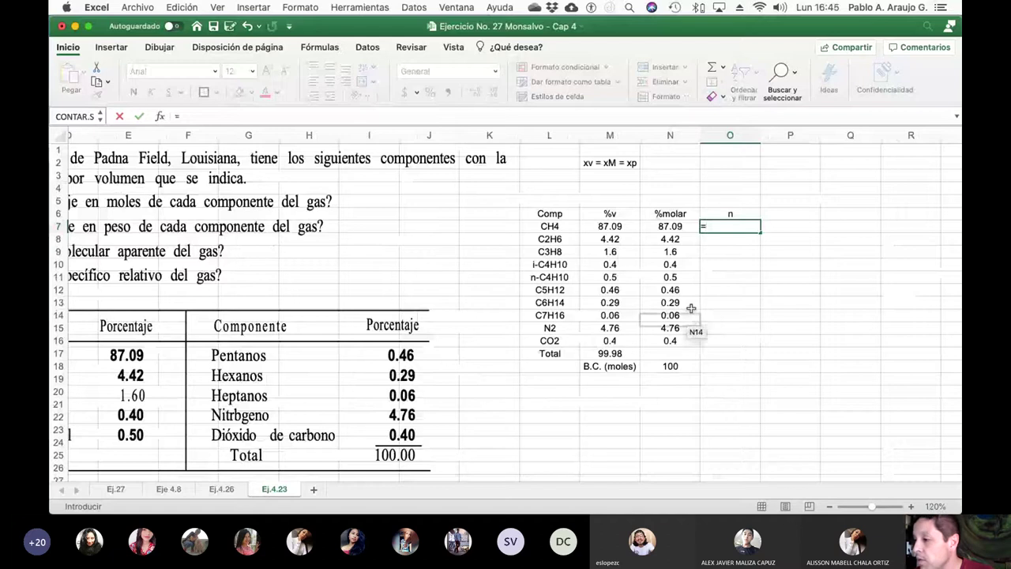
{"action": "left_click", "coordinate": [683, 226]}
{"action": "key", "text": "Return"}
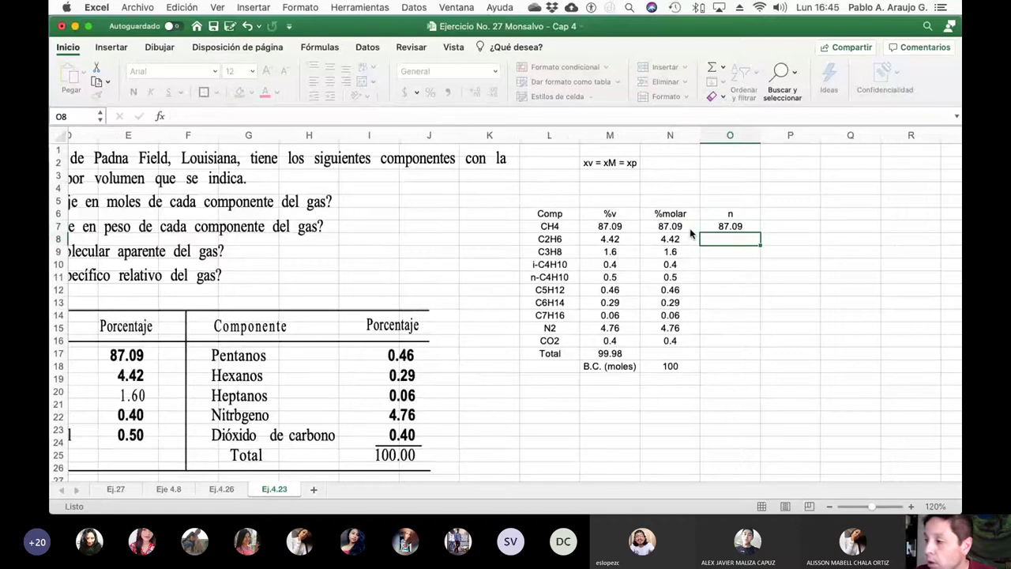
{"action": "key", "text": "Up"}
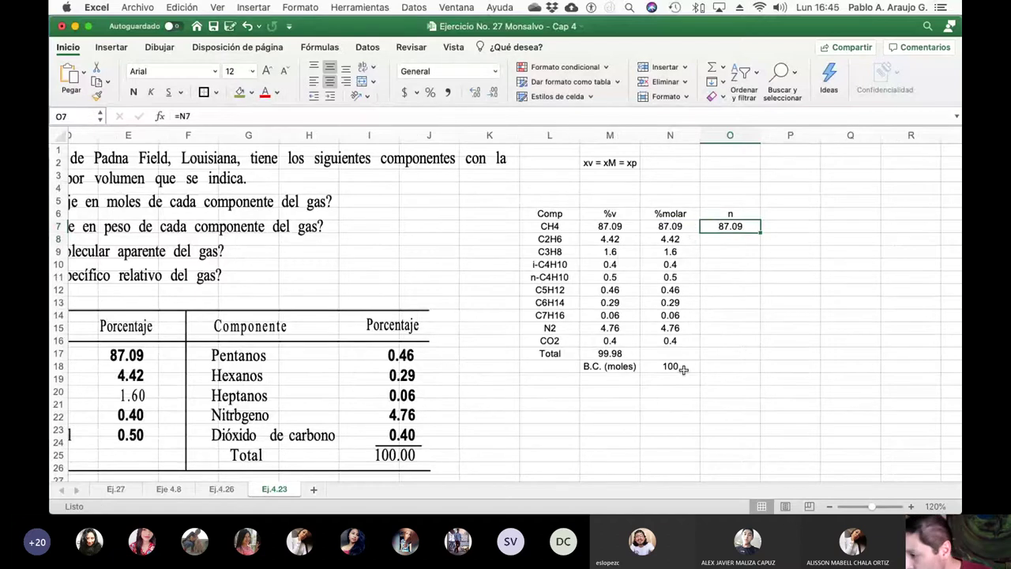
{"action": "scroll", "coordinate": [684, 368], "scroll_direction": "down", "scroll_amount": 1}
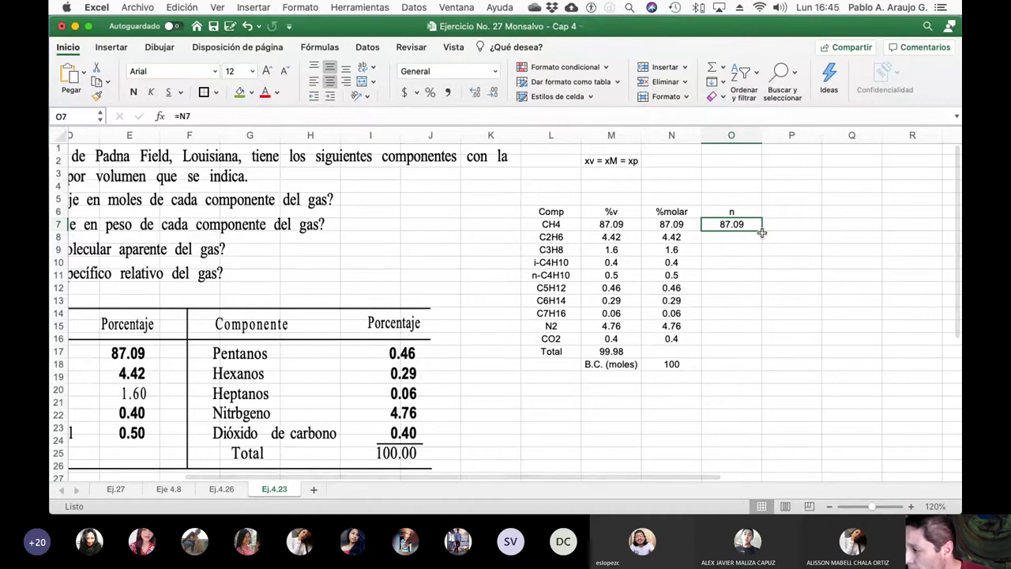
{"action": "left_click_drag", "start_coordinate": [761, 232], "coordinate": [752, 341]}
{"action": "left_click", "coordinate": [734, 368]}
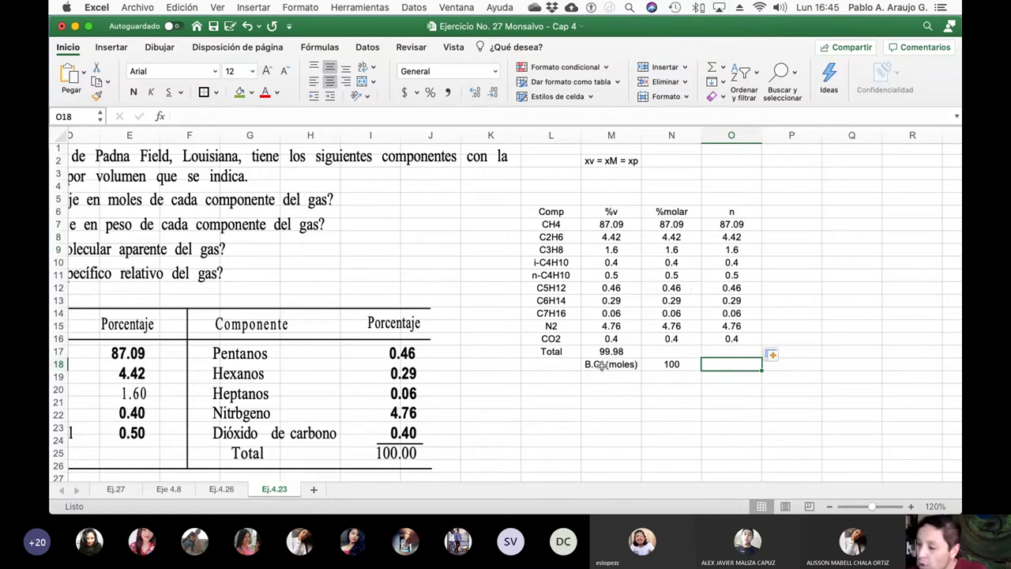
- Shade the calculation basis cells M18:N18 with a light green fill
{"action": "left_click_drag", "start_coordinate": [606, 365], "coordinate": [671, 365]}
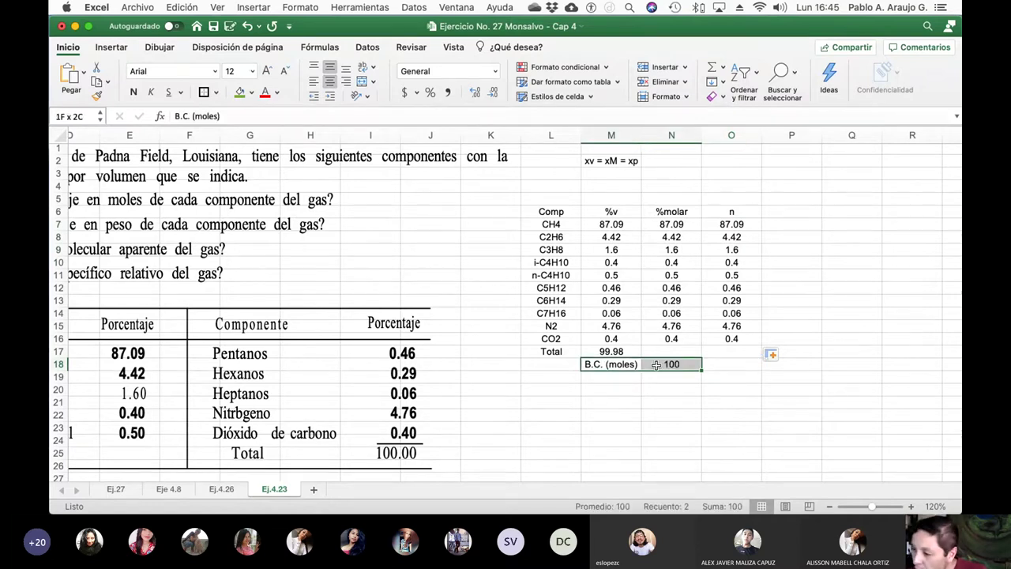
{"action": "left_click", "coordinate": [252, 92]}
{"action": "left_click", "coordinate": [353, 171]}
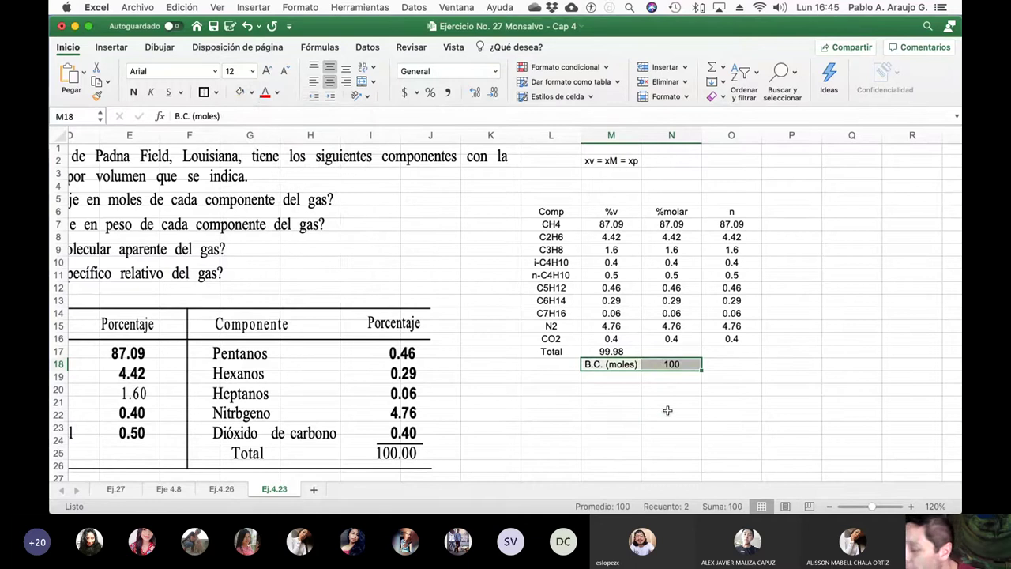
{"action": "left_click", "coordinate": [667, 411]}
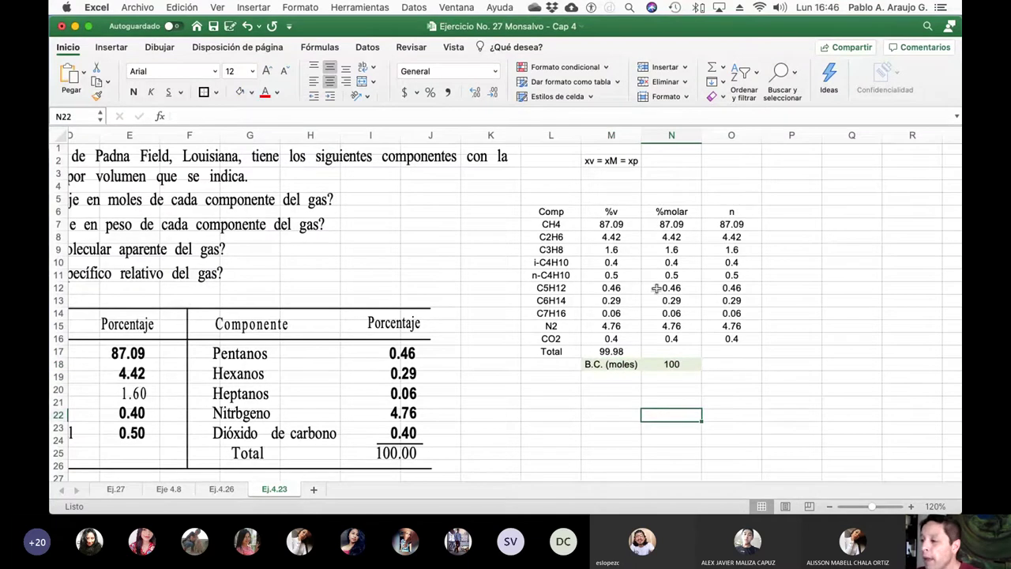
- Change the column header in O6 to "n (moles)"
{"action": "scroll", "coordinate": [687, 224], "scroll_direction": "left", "scroll_amount": 1}
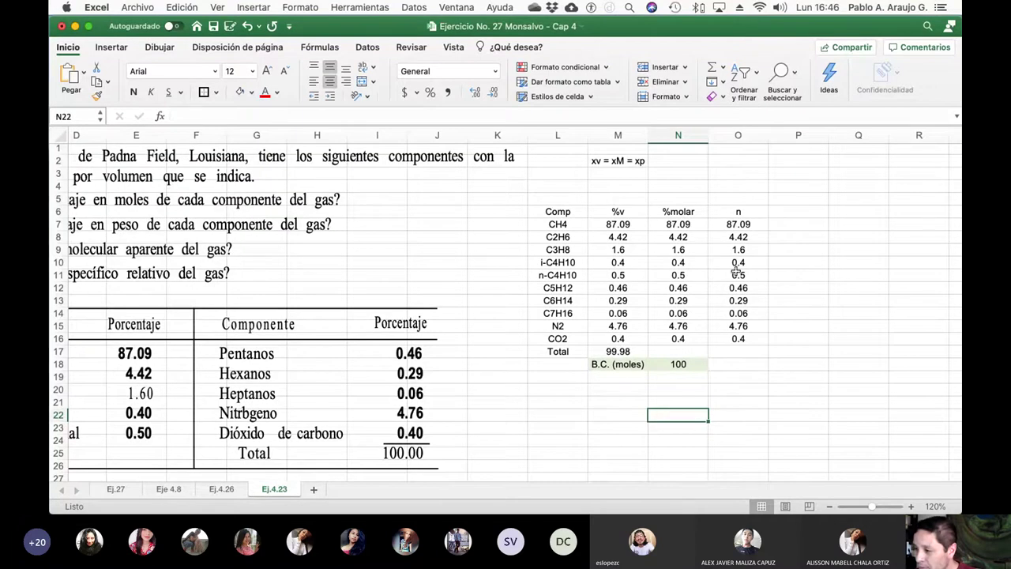
{"action": "left_click", "coordinate": [746, 212]}
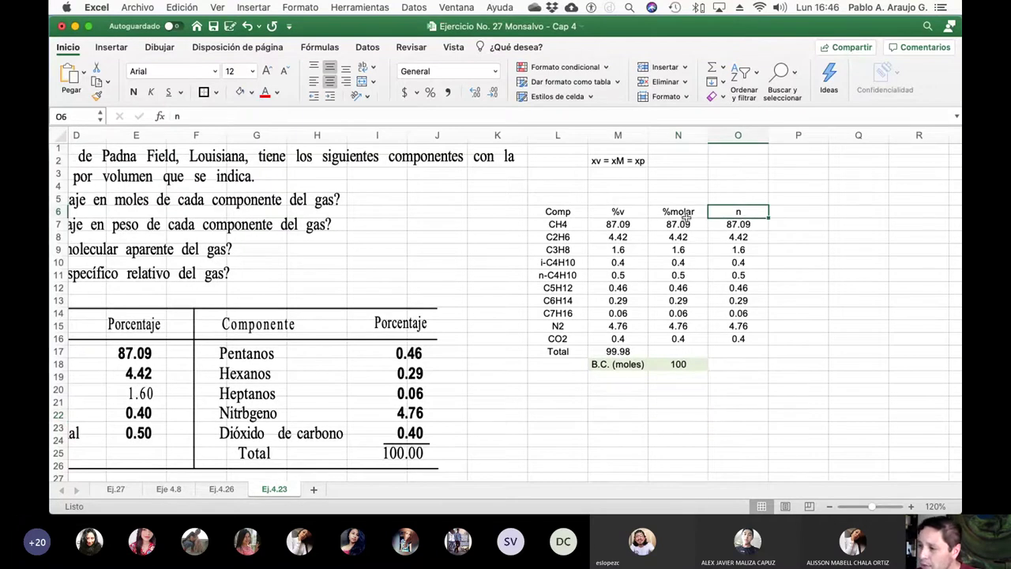
{"action": "left_click", "coordinate": [209, 118]}
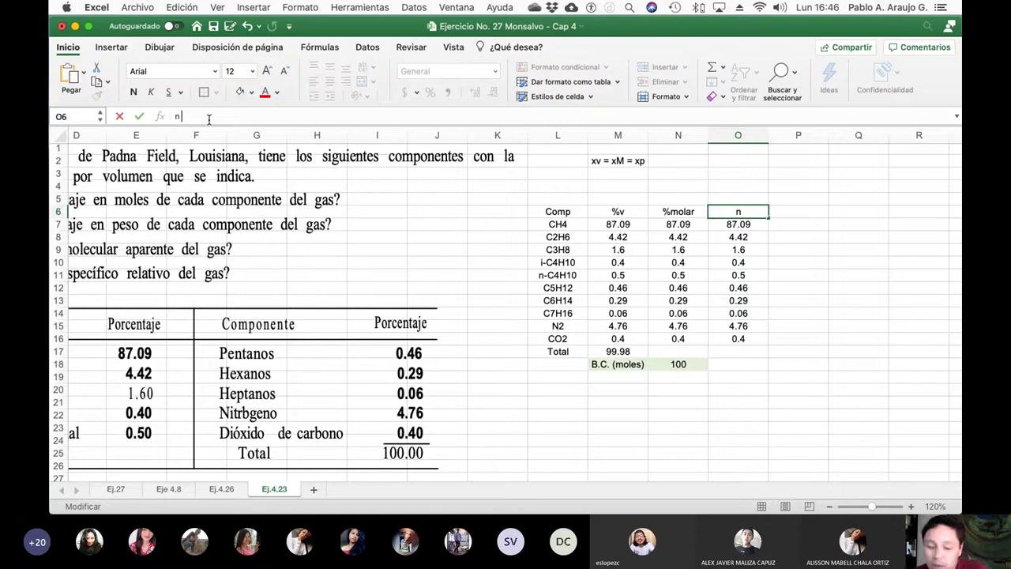
{"action": "type", "text": "(moles)"}
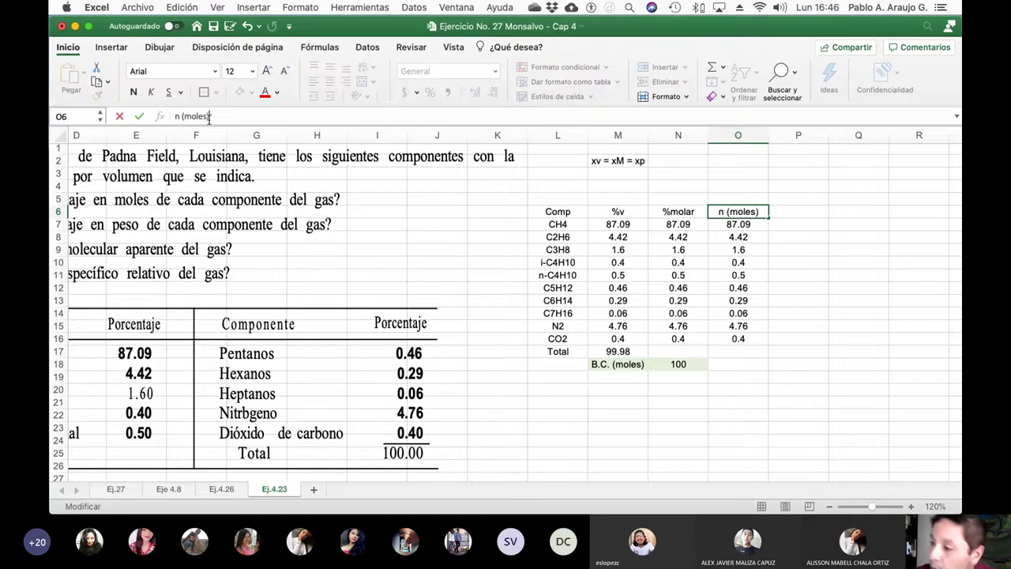
{"action": "key", "text": "Return"}
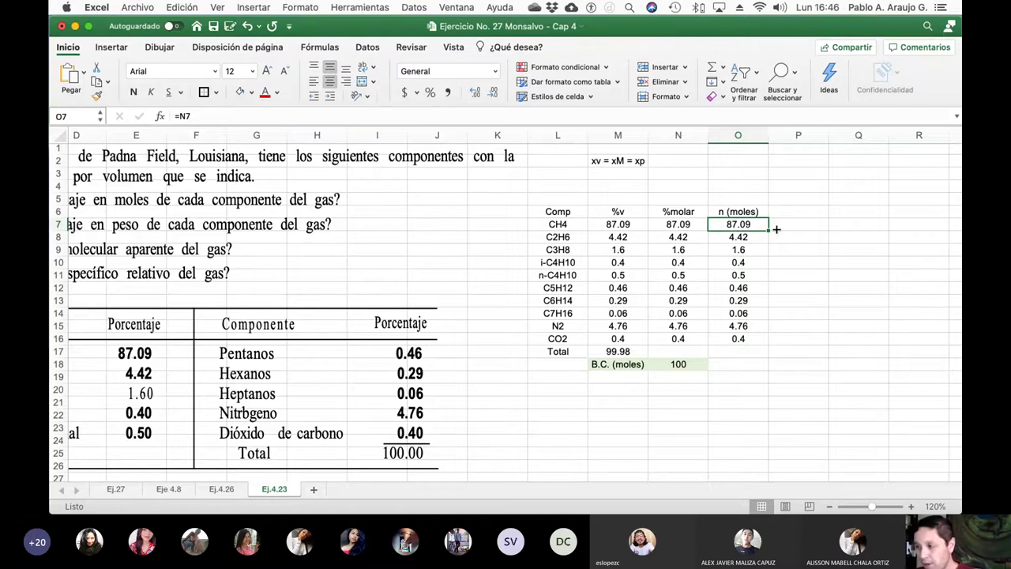
- Move the gas composition table in L6:O18 one column to the left so that it starts at K6
{"action": "left_click", "coordinate": [798, 212]}
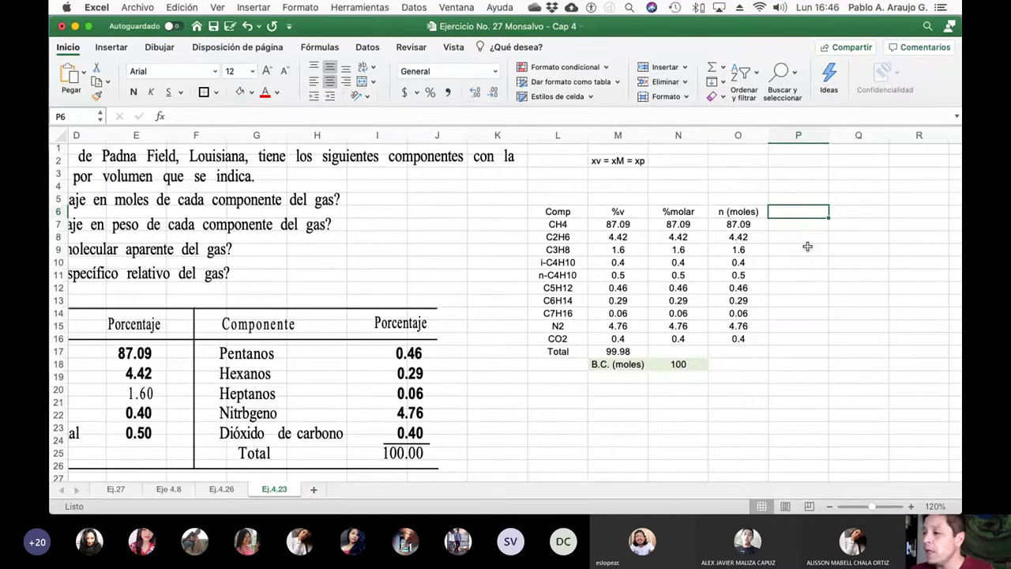
{"action": "left_click_drag", "start_coordinate": [558, 211], "coordinate": [728, 365]}
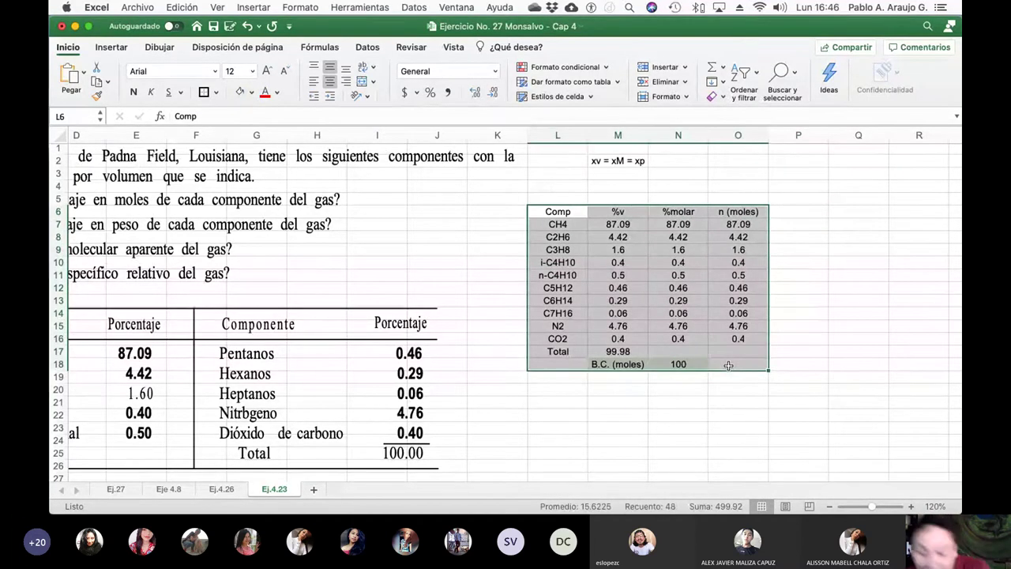
{"action": "key", "text": "super+c"}
{"action": "left_click", "coordinate": [491, 229]}
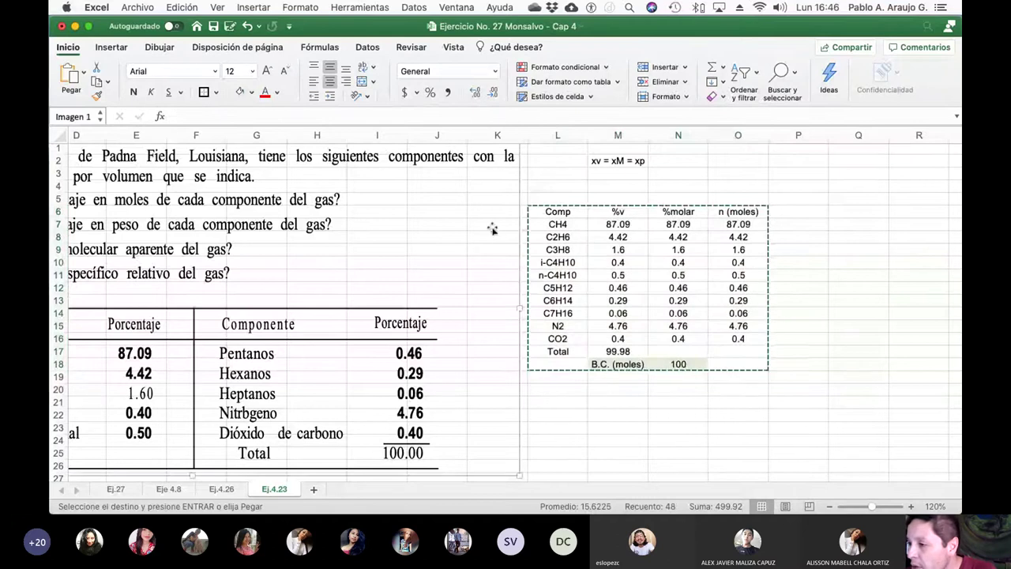
{"action": "left_click", "coordinate": [570, 200]}
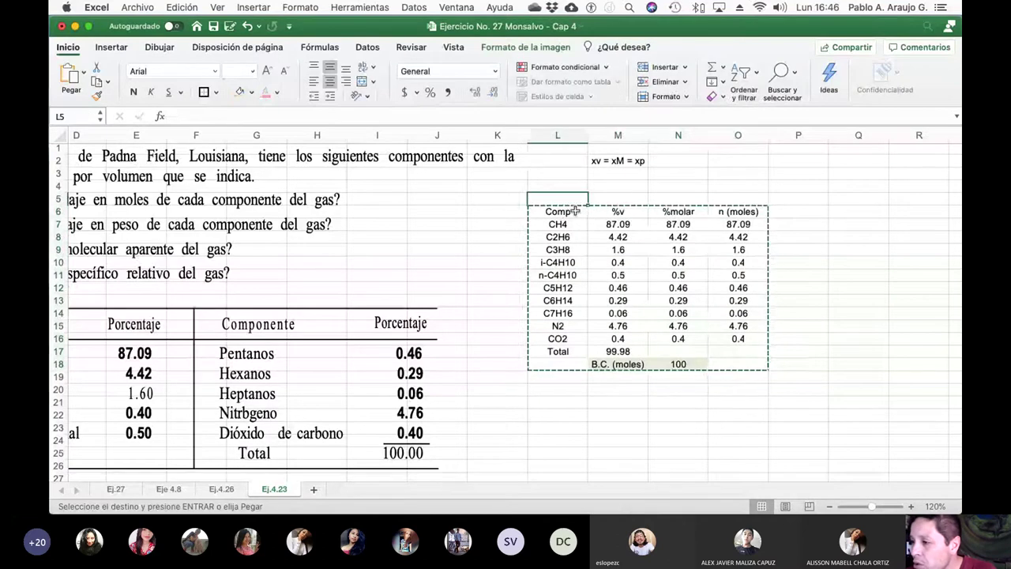
{"action": "left_click", "coordinate": [577, 211]}
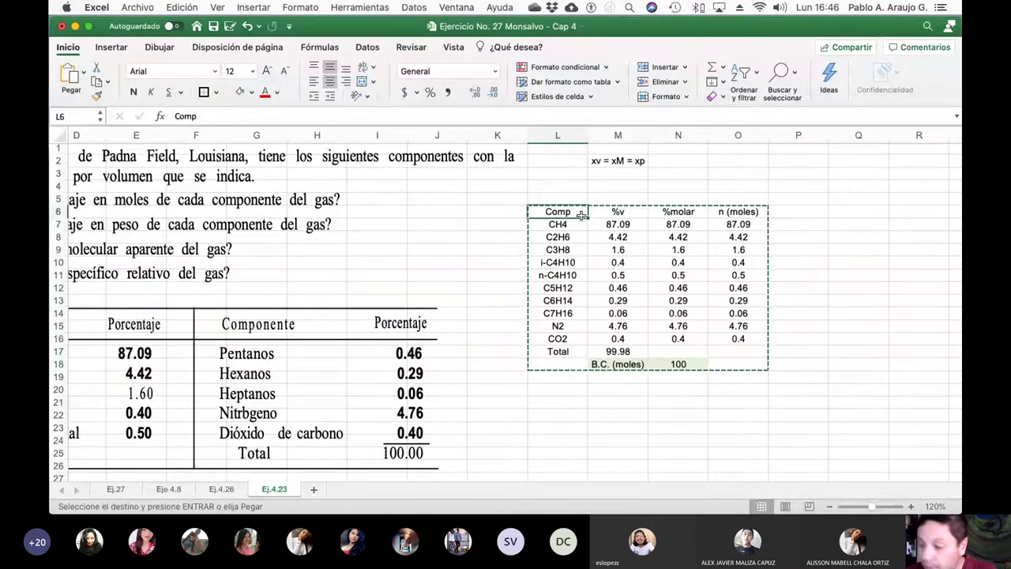
{"action": "key", "text": "Left"}
{"action": "key", "text": "super+v"}
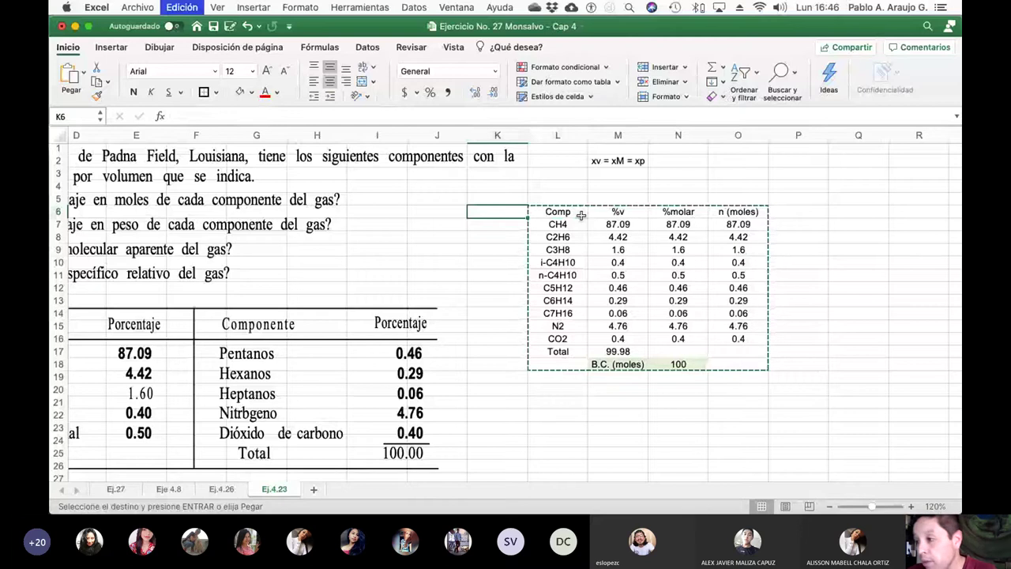
{"action": "left_click", "coordinate": [855, 228]}
{"action": "left_click", "coordinate": [743, 214]}
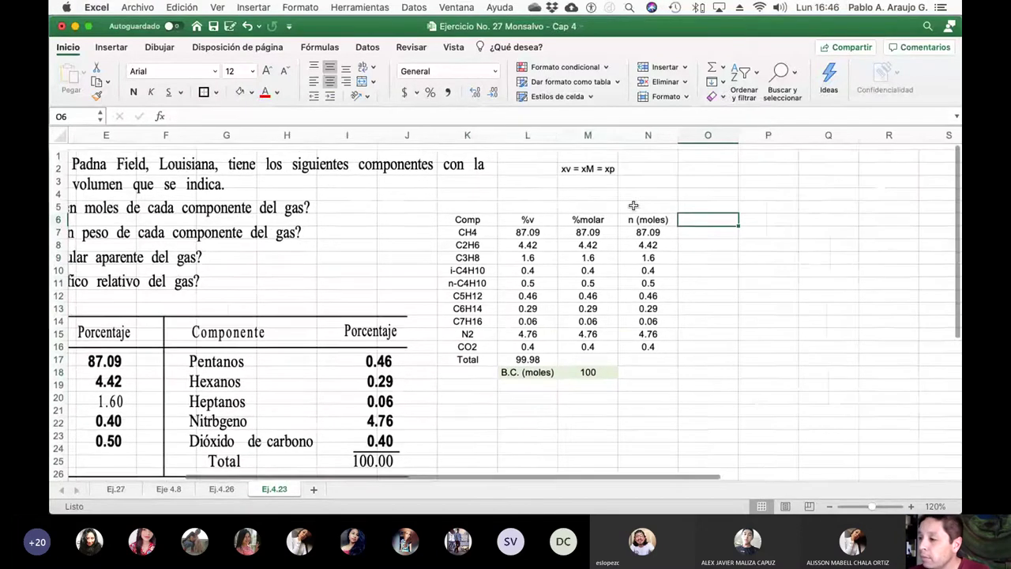
- Write the relation "n = W/P.M." in M3, below the xv = xM = xp note
{"action": "scroll", "coordinate": [640, 201], "scroll_direction": "right", "scroll_amount": 1}
{"action": "left_click", "coordinate": [601, 180]}
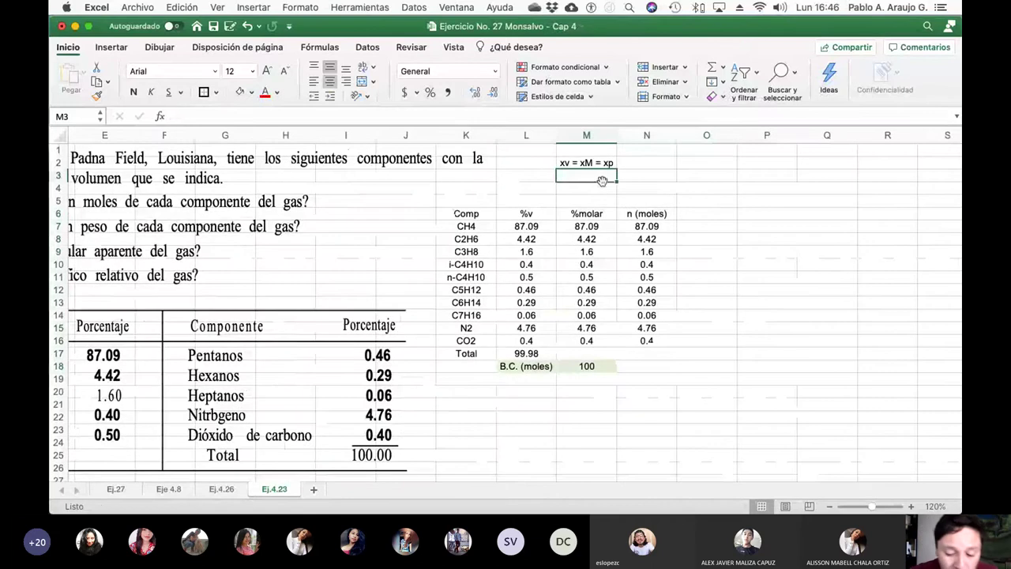
{"action": "type", "text": "n = W/M"}
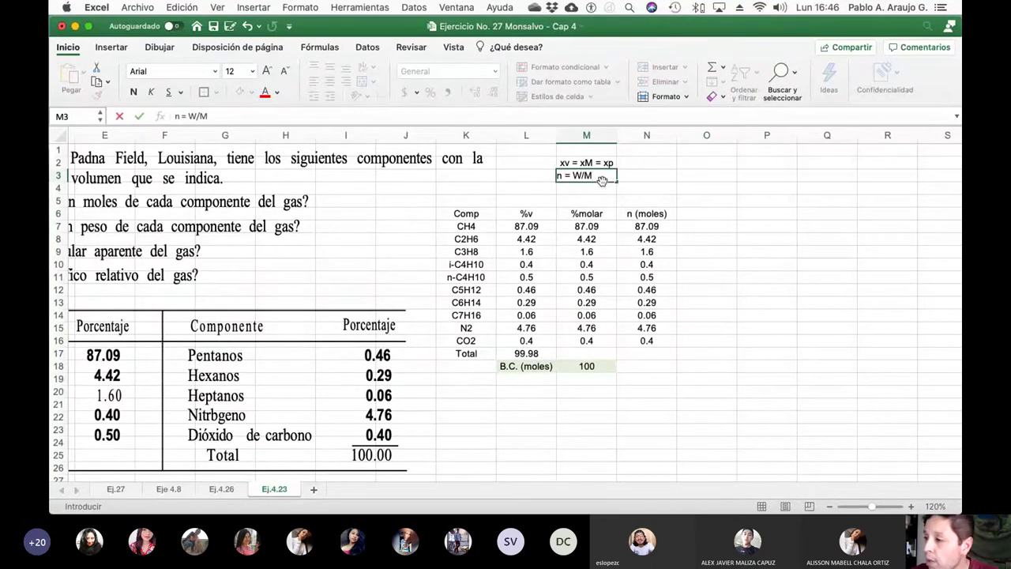
{"action": "key", "text": "BackSpace"}
{"action": "type", "text": "P.M."}
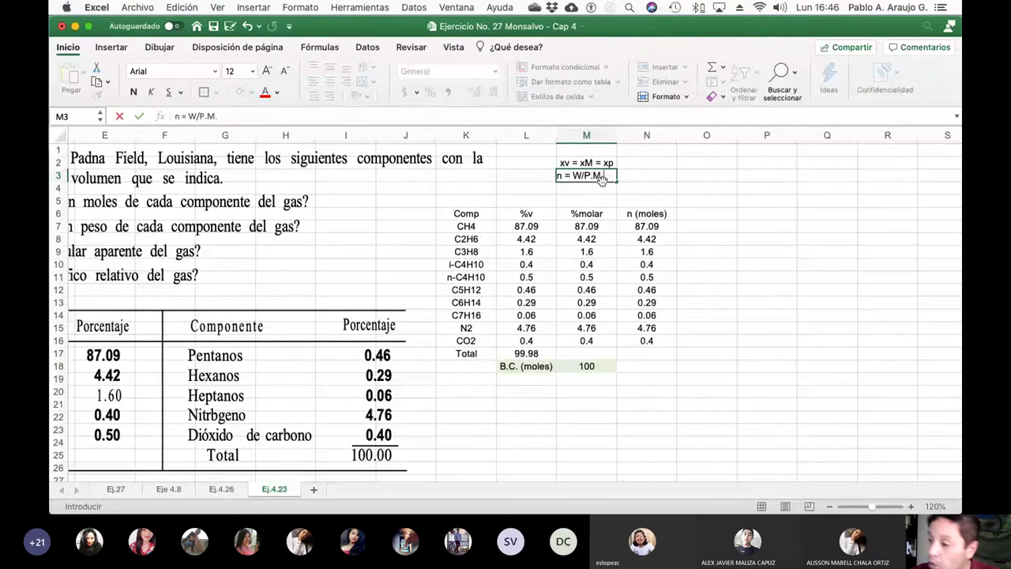
{"action": "key", "text": "Return"}
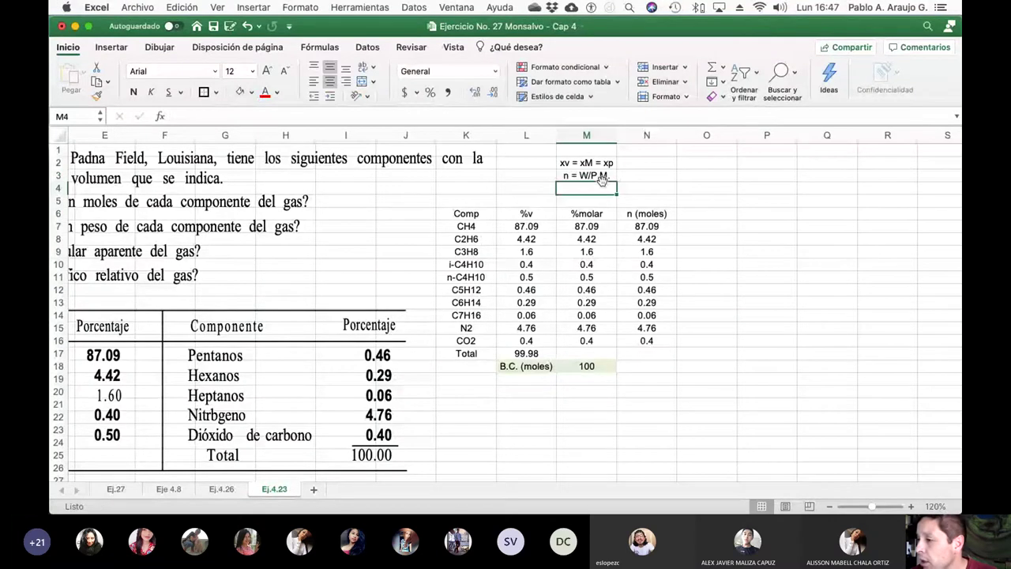
- Add the column header "P.M." in O6 beside n (moles)
{"action": "key", "text": "Down"}
{"action": "key", "text": "Down"}
{"action": "key", "text": "Down"}
{"action": "key", "text": "Right"}
{"action": "key", "text": "Right"}
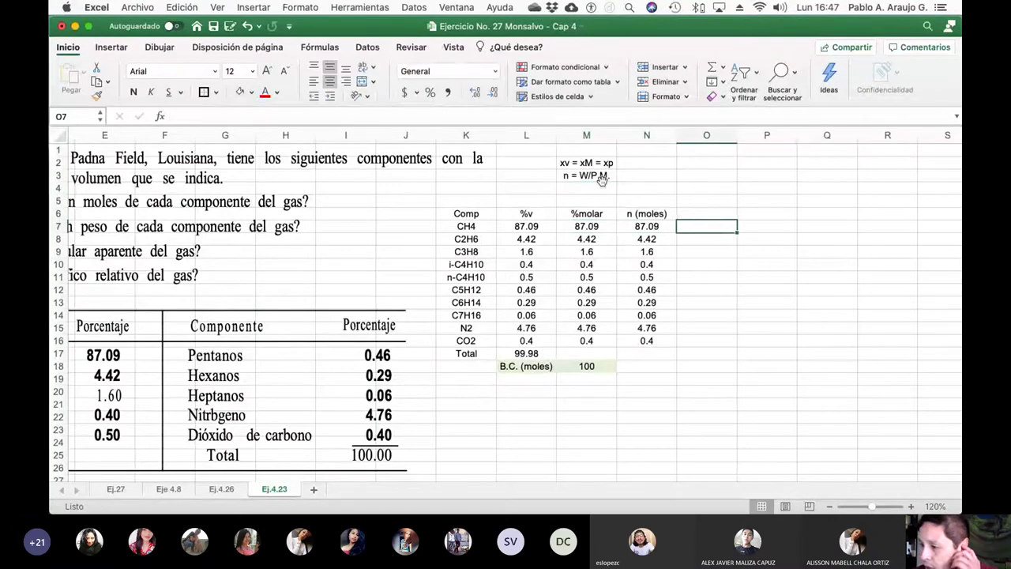
{"action": "key", "text": "Up"}
{"action": "type", "text": "P.M."}
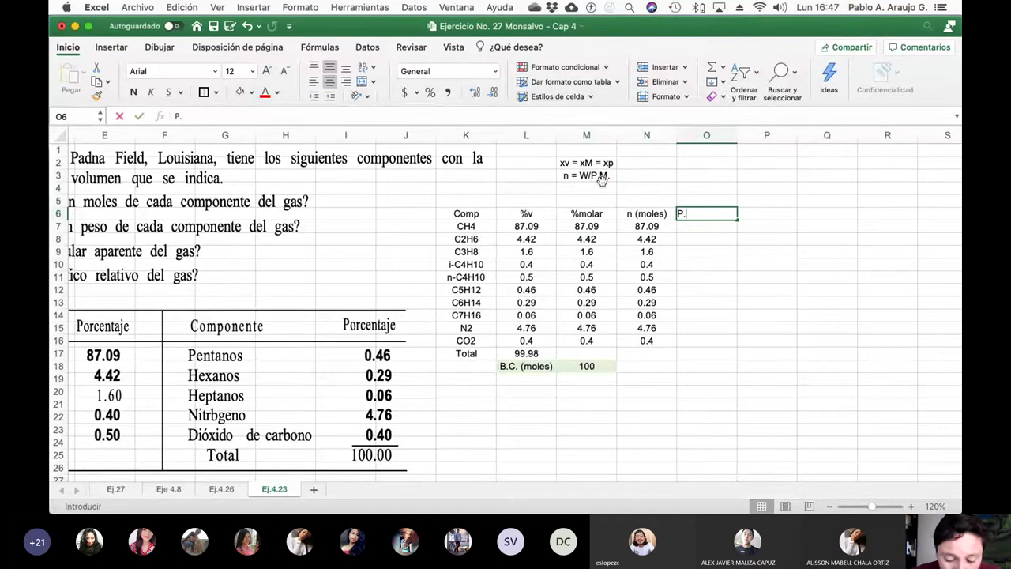
{"action": "key", "text": "Return"}
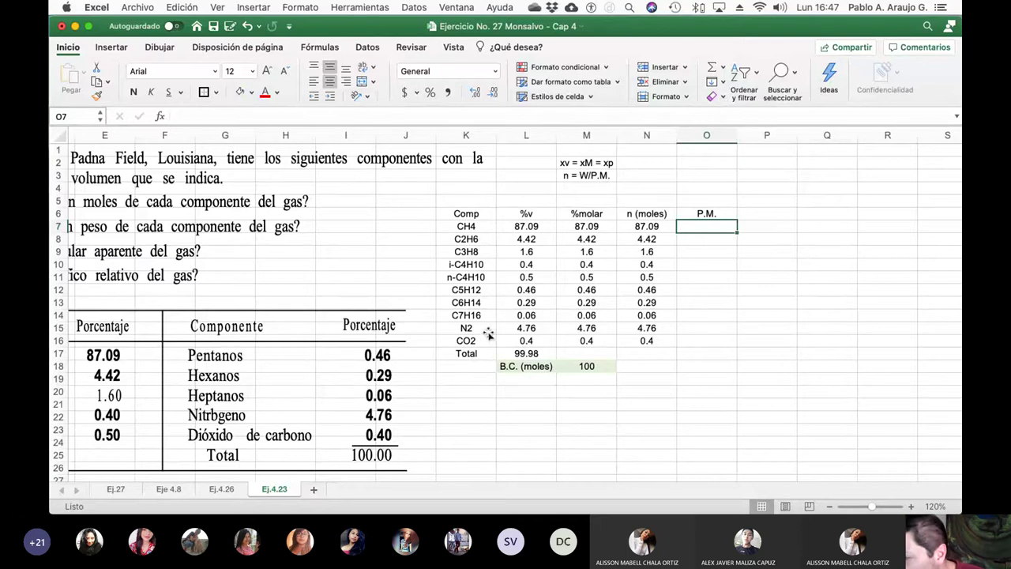
- Enter carbon's atomic weight above the table, with "C" in O2 and 12.011 in P2
{"action": "left_click", "coordinate": [712, 202]}
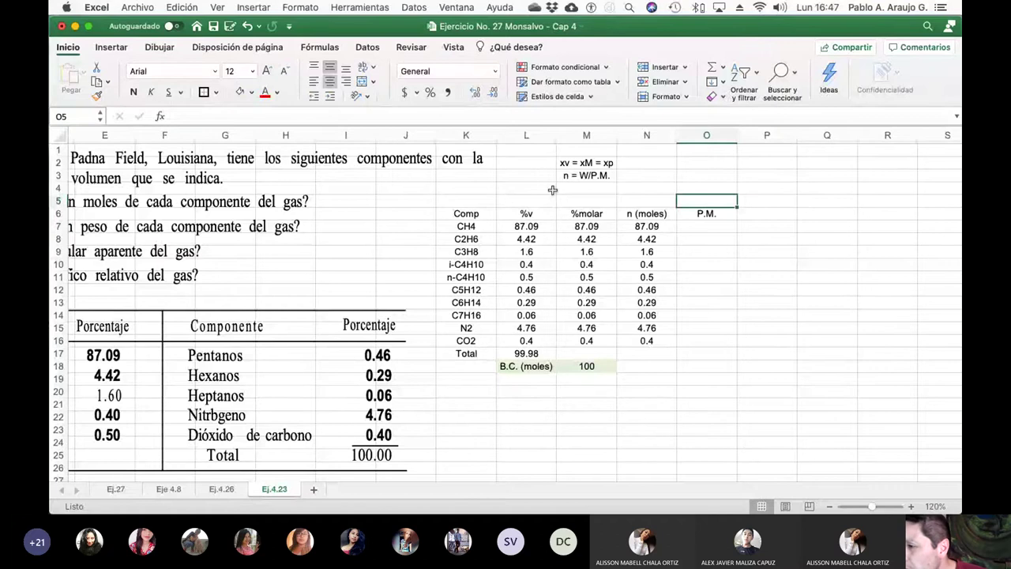
{"action": "left_click", "coordinate": [684, 165]}
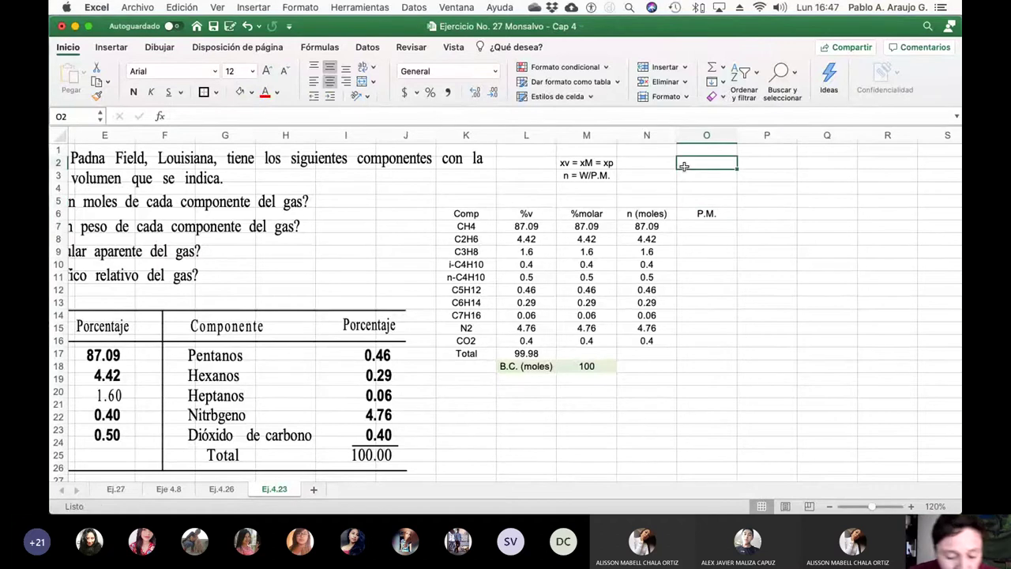
{"action": "type", "text": "C"}
{"action": "key", "text": "Tab"}
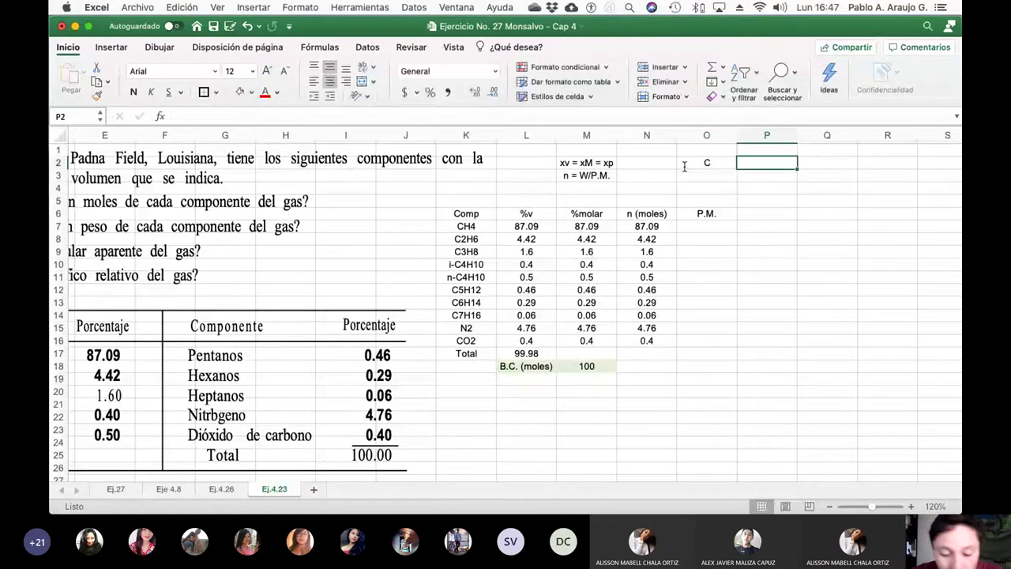
{"action": "type", "text": "12.011"}
{"action": "key", "text": "Return"}
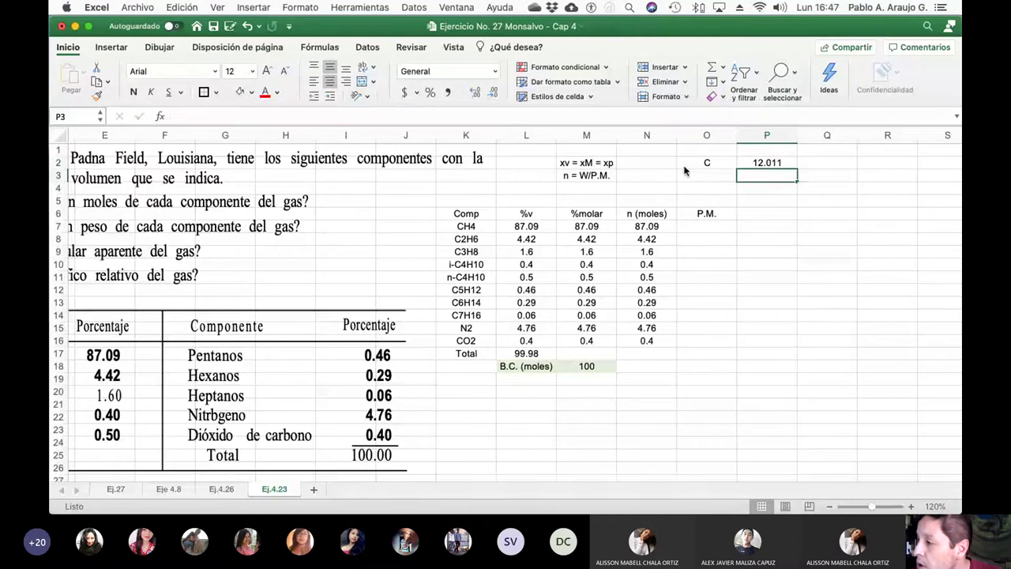
- Enter hydrogen's atomic weight below carbon, with "H" in O3 and 1.008 in P3
{"action": "left_click", "coordinate": [684, 171]}
{"action": "type", "text": "H"}
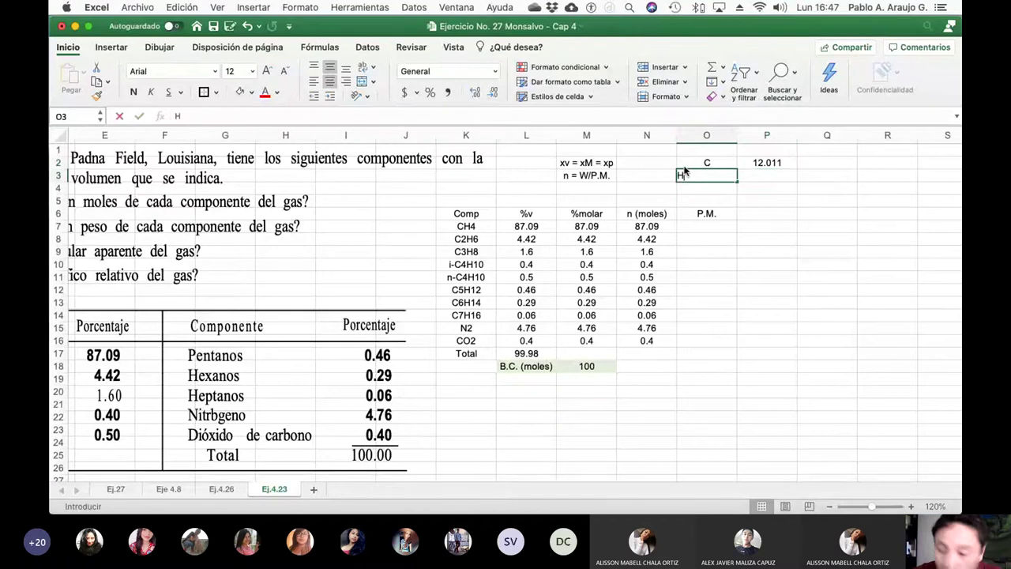
{"action": "key", "text": "Tab"}
{"action": "type", "text": "1.008"}
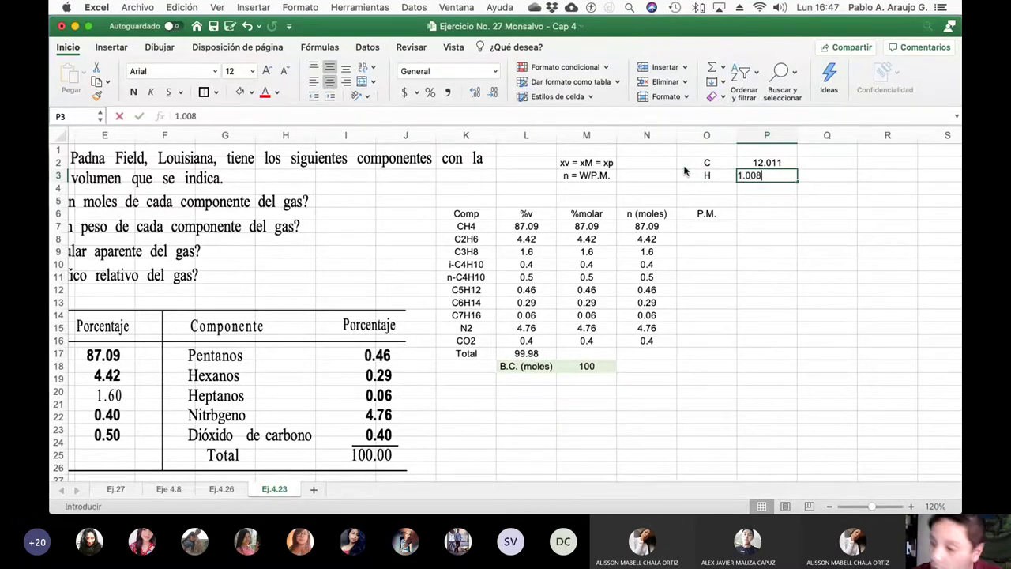
{"action": "key", "text": "Return"}
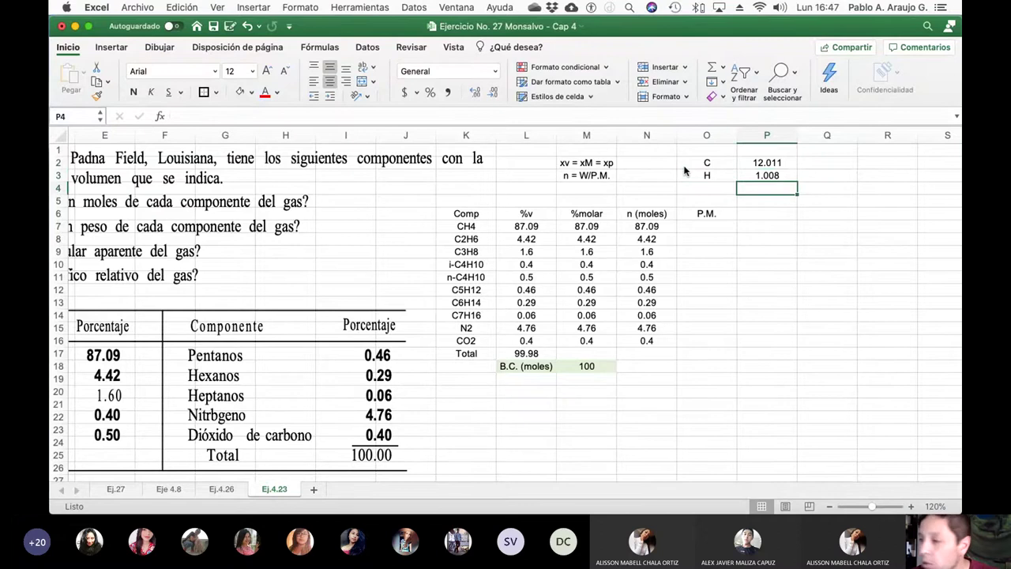
- Enter nitrogen's atomic weight below hydrogen, with "N" in O4 and 14.006 in P4
{"action": "key", "text": "Up"}
{"action": "key", "text": "Down"}
{"action": "key", "text": "Left"}
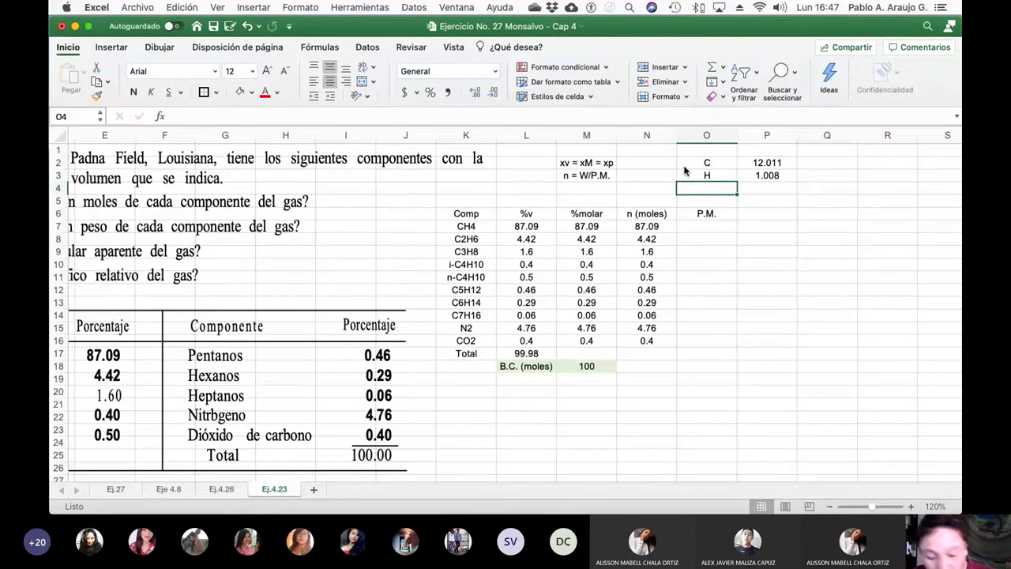
{"action": "type", "text": "N"}
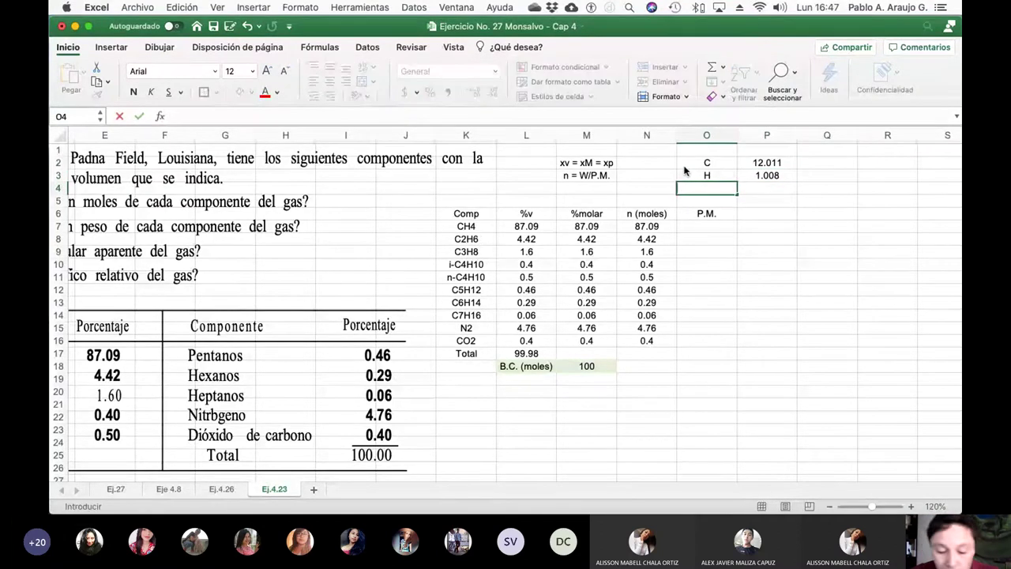
{"action": "key", "text": "Tab"}
{"action": "type", "text": "1"}
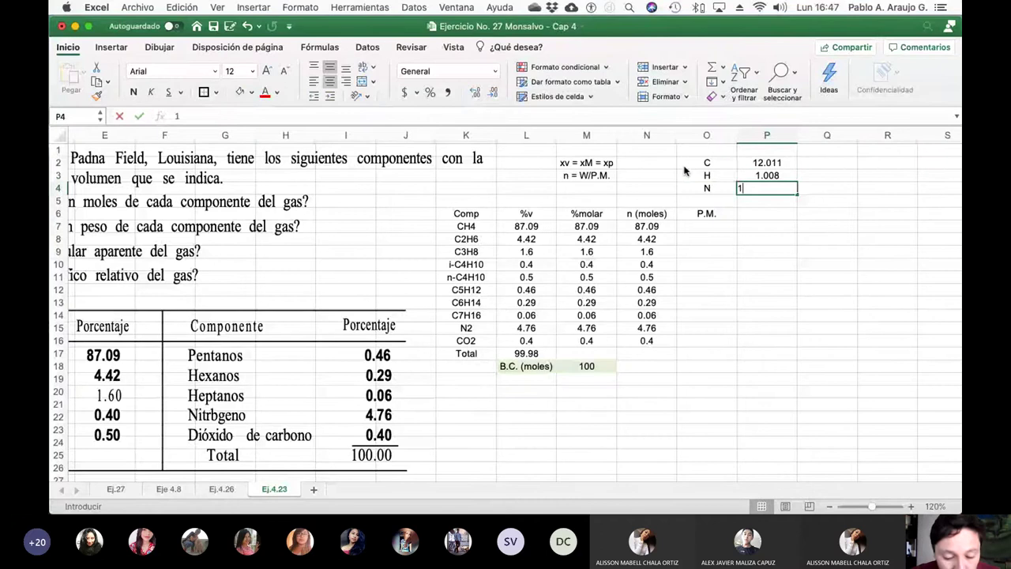
{"action": "type", "text": "4.006"}
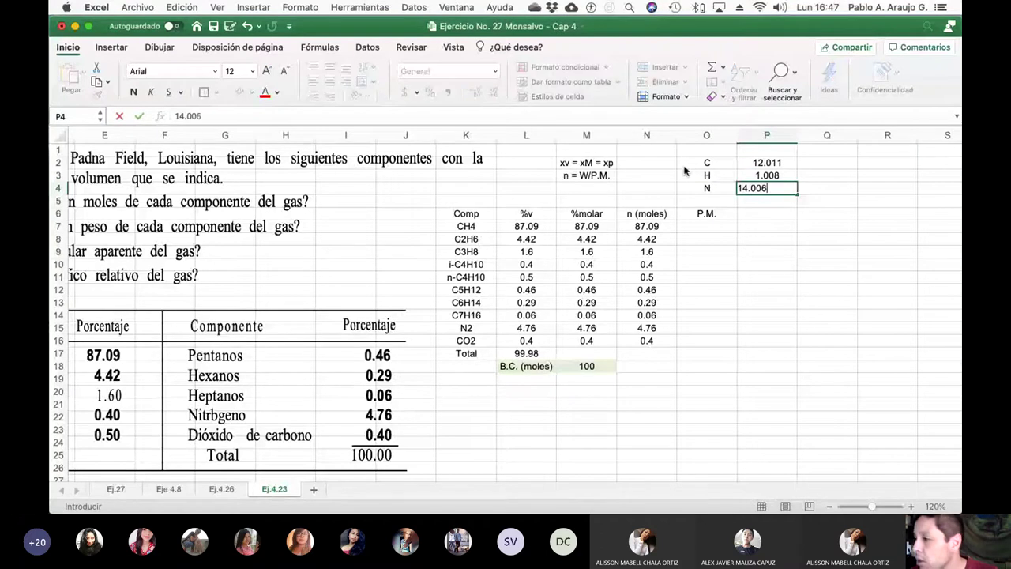
{"action": "key", "text": "Return"}
- Write the CH4 molecular weight formula =P2*1+P3*4 in O7, using the carbon and hydrogen atomic weights
{"action": "key", "text": "Down"}
{"action": "key", "text": "Down"}
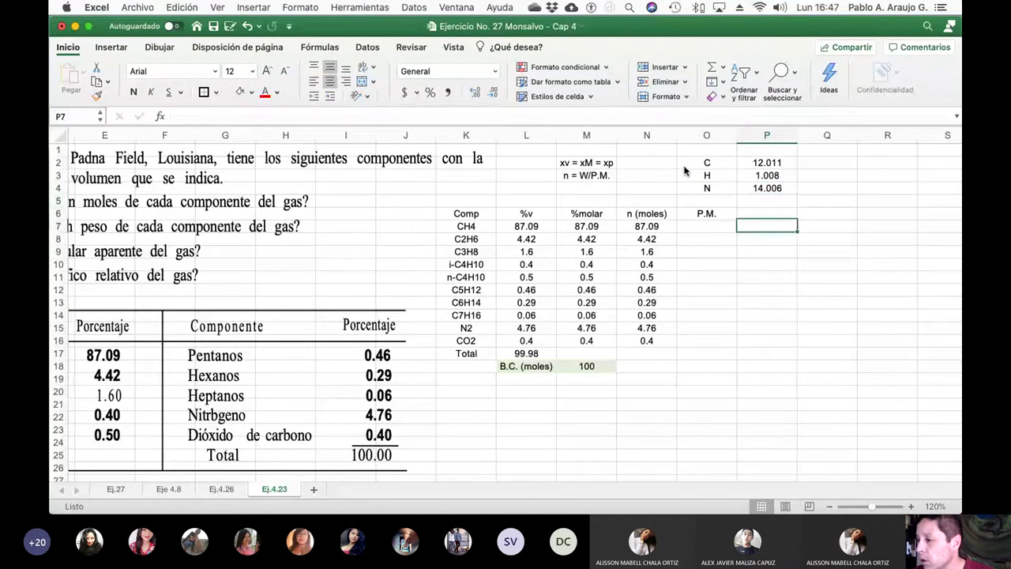
{"action": "key", "text": "Left"}
{"action": "type", "text": "="}
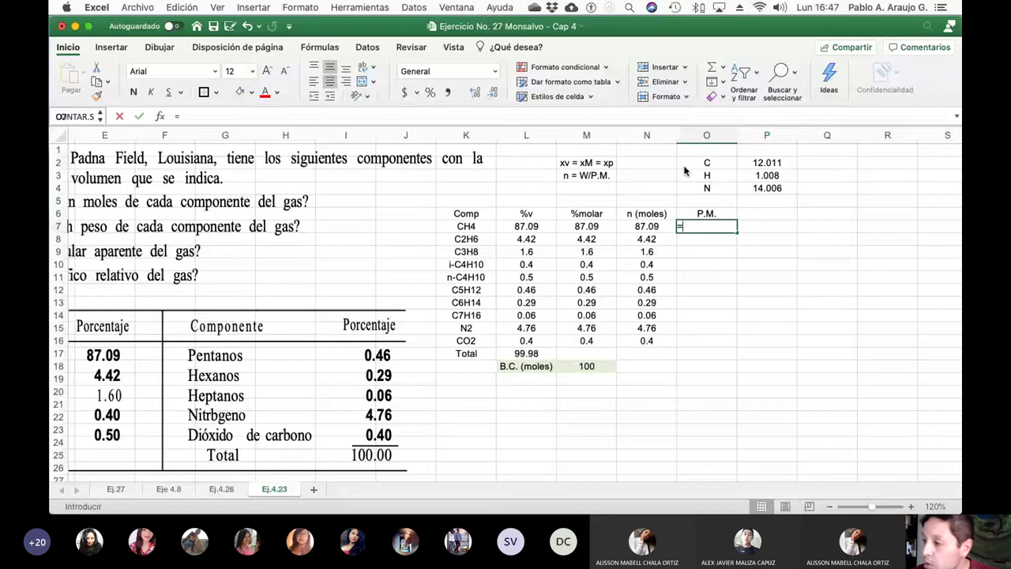
{"action": "left_click", "coordinate": [778, 162]}
{"action": "type", "text": "*1"}
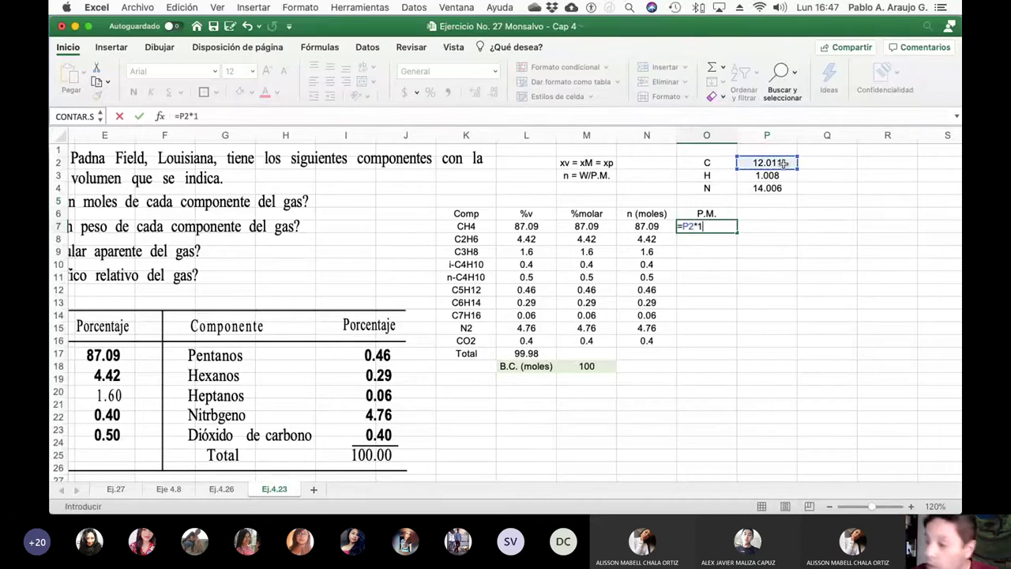
{"action": "type", "text": "+"}
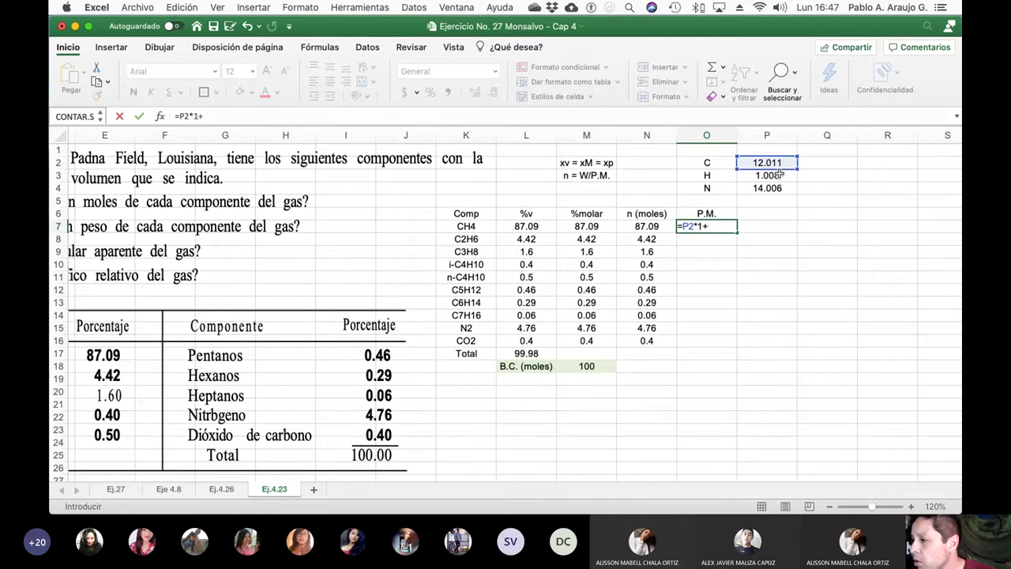
{"action": "left_click", "coordinate": [778, 175]}
{"action": "type", "text": "*4"}
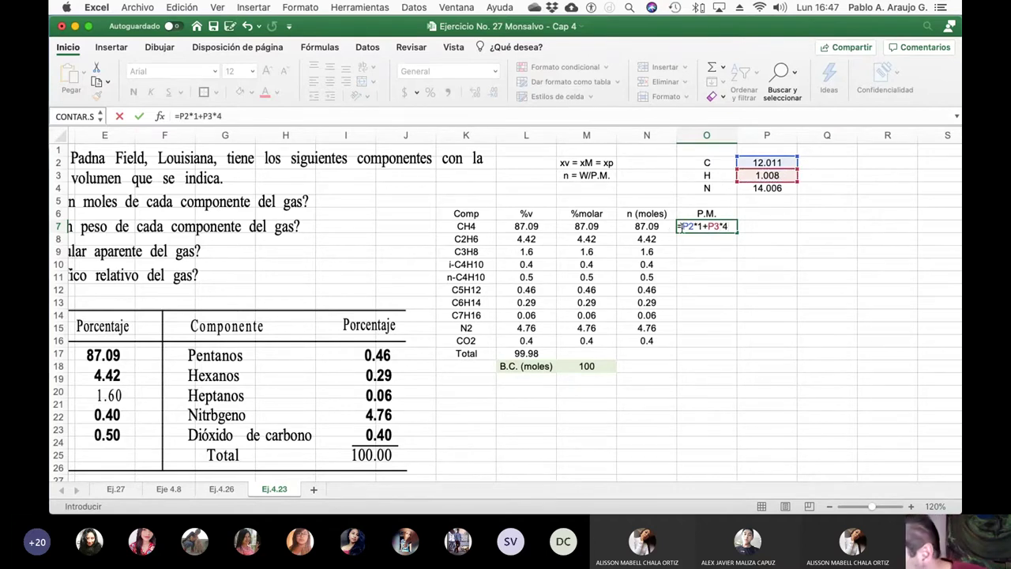
- Make the atomic weight references in the CH4 formula absolute, giving =$P$2*1+$P$3*4, and accept it
{"action": "left_click", "coordinate": [682, 226]}
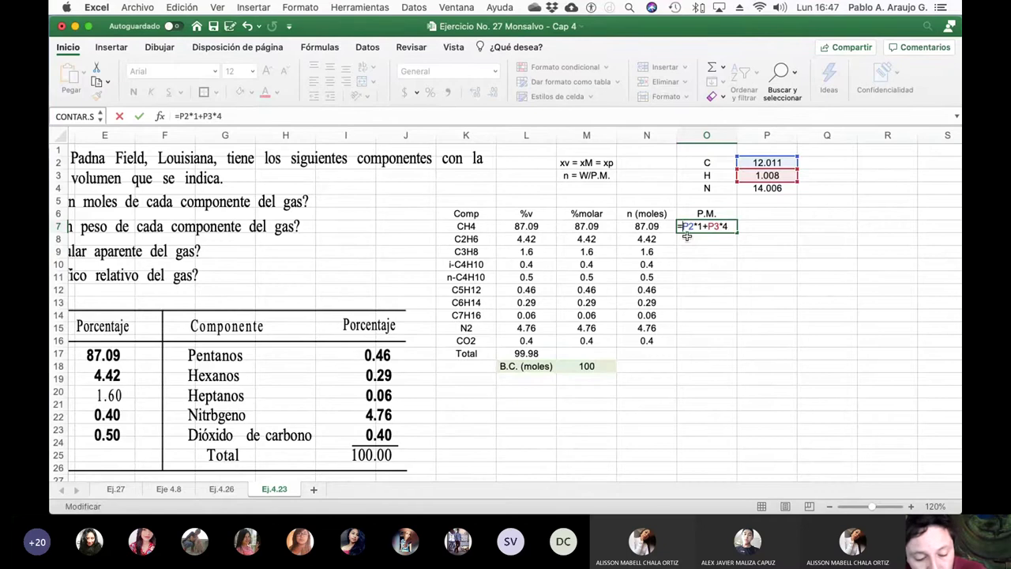
{"action": "type", "text": "$"}
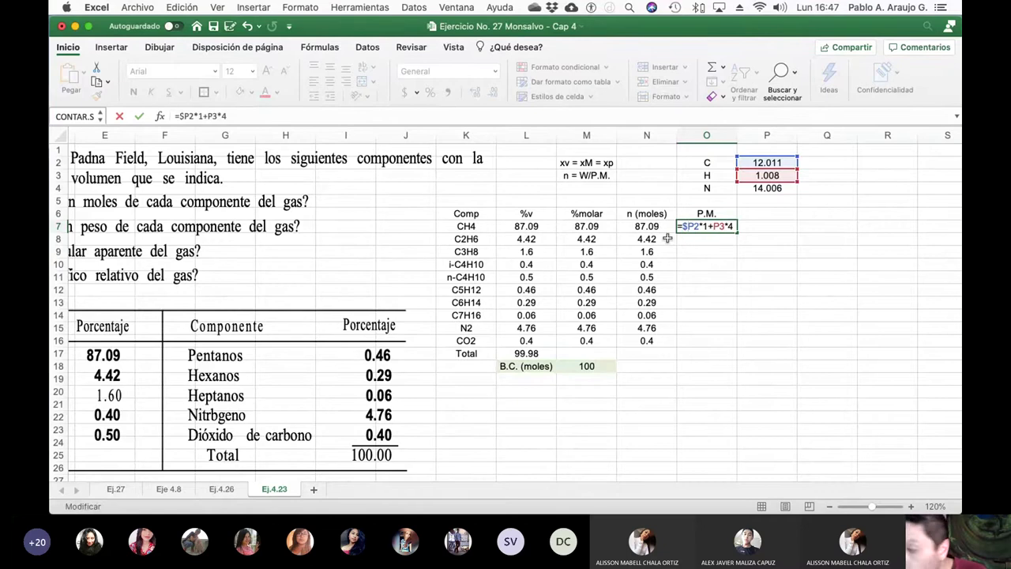
{"action": "type", "text": "$"}
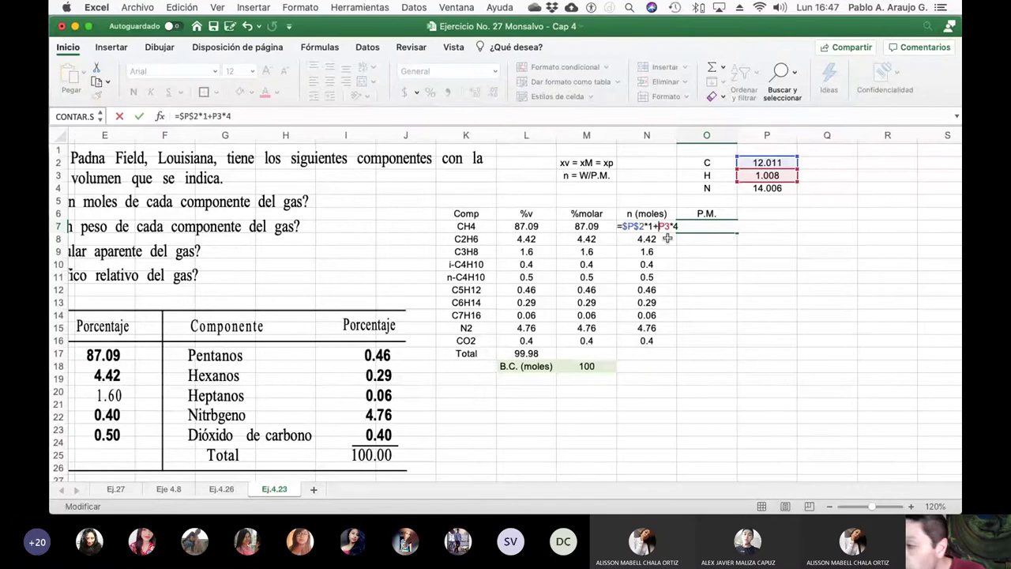
{"action": "type", "text": "$P"}
{"action": "type", "text": "$P$"}
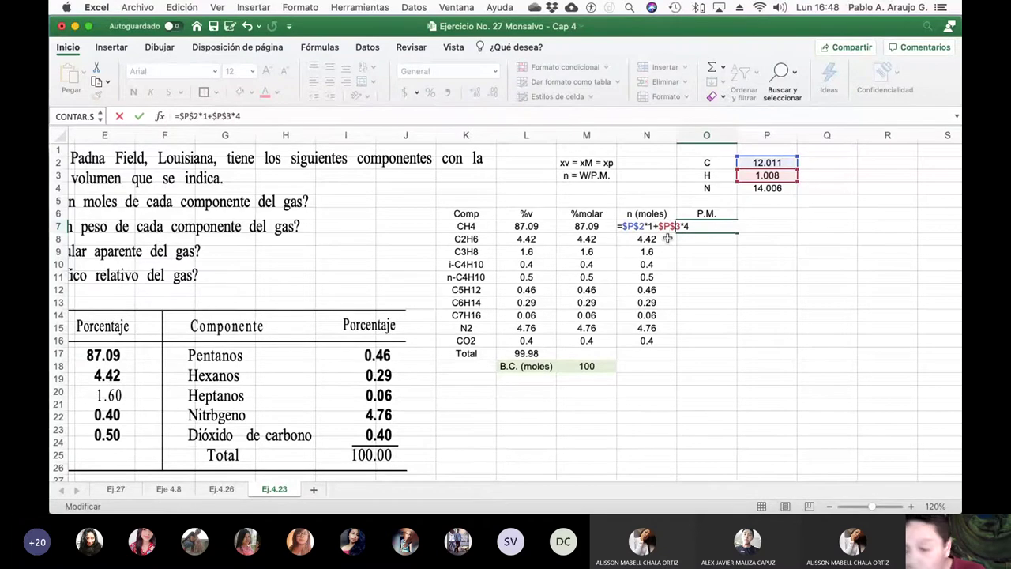
{"action": "key", "text": "Return"}
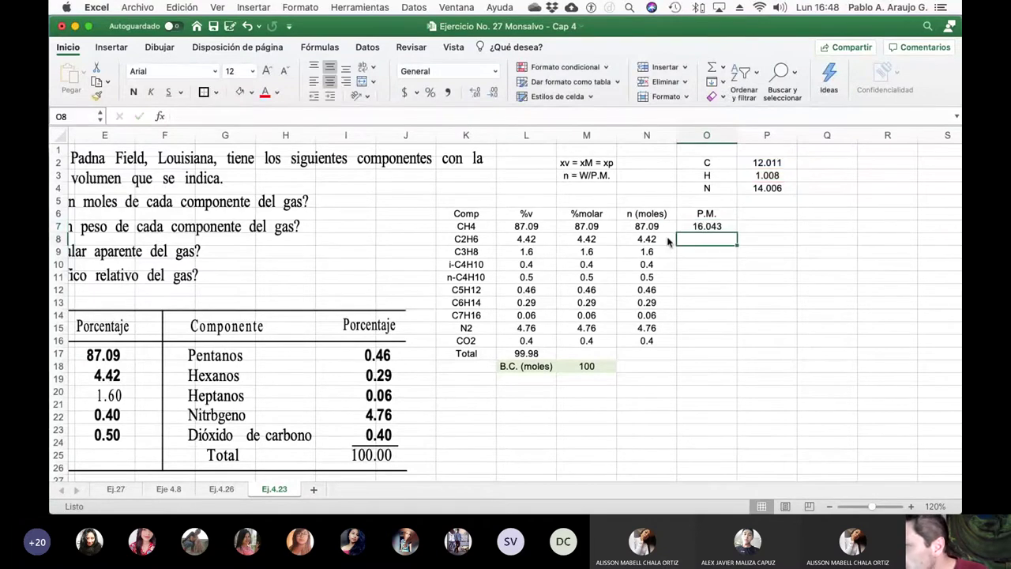
- Copy the CH4 molecular weight formula down through C7H16 (O14), and change the C2H6 formula in O8 to =$P$2*2+$P$3*6
{"action": "key", "text": "Up"}
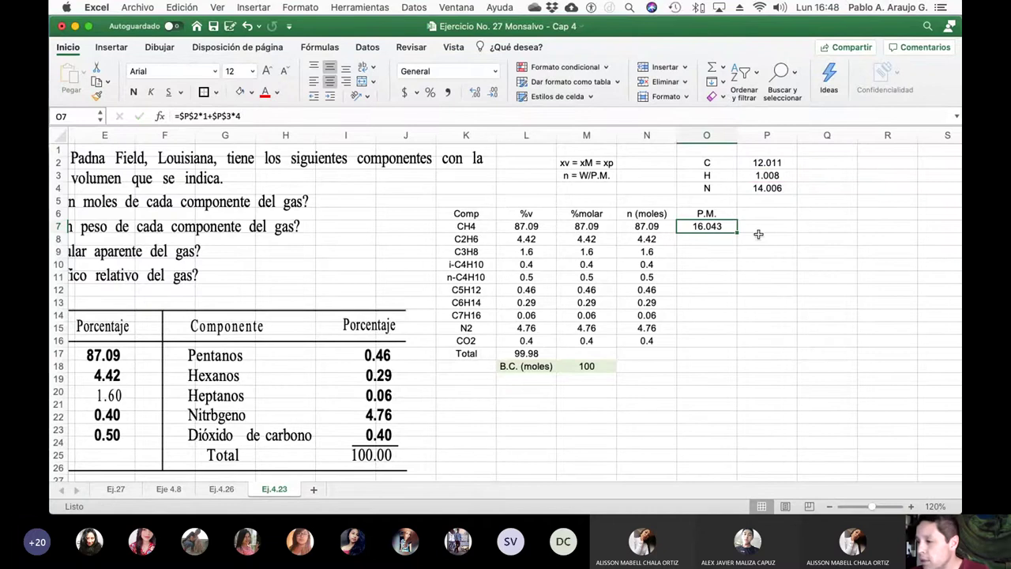
{"action": "left_click_drag", "start_coordinate": [737, 233], "coordinate": [724, 315]}
{"action": "left_click", "coordinate": [708, 239]}
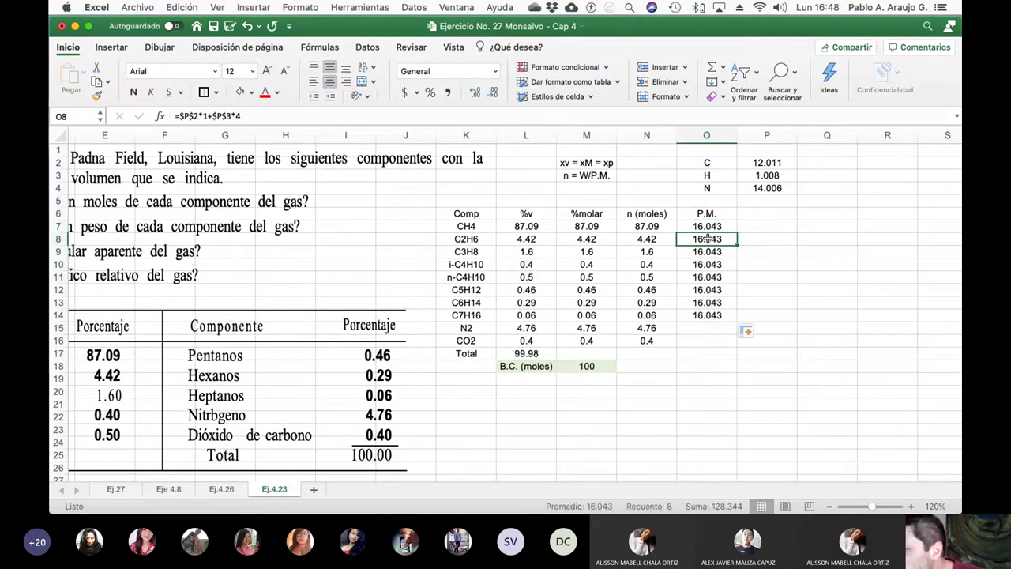
{"action": "left_click", "coordinate": [210, 115]}
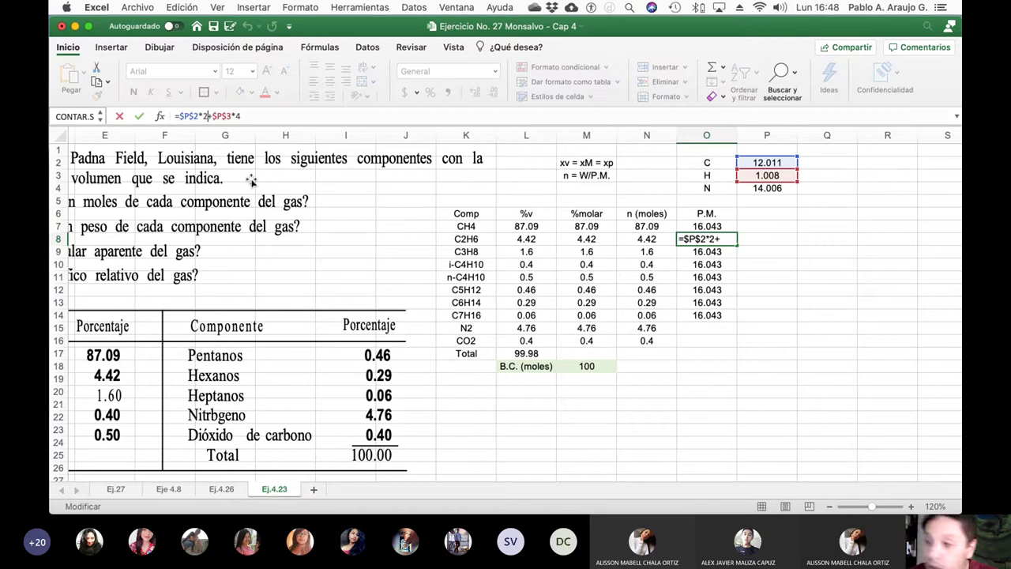
{"action": "key", "text": "Right"}
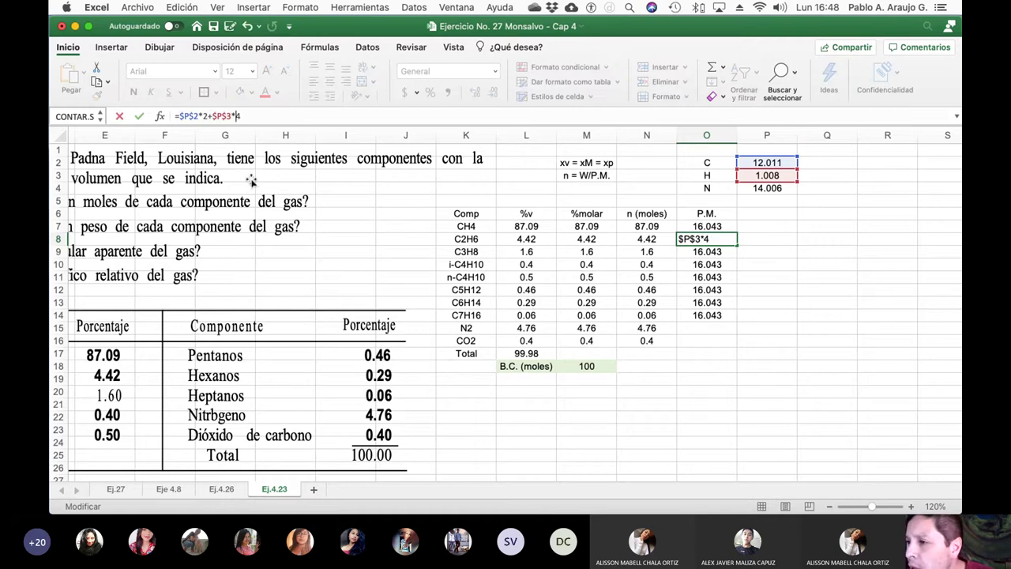
{"action": "key", "text": "BackSpace"}
{"action": "type", "text": "6"}
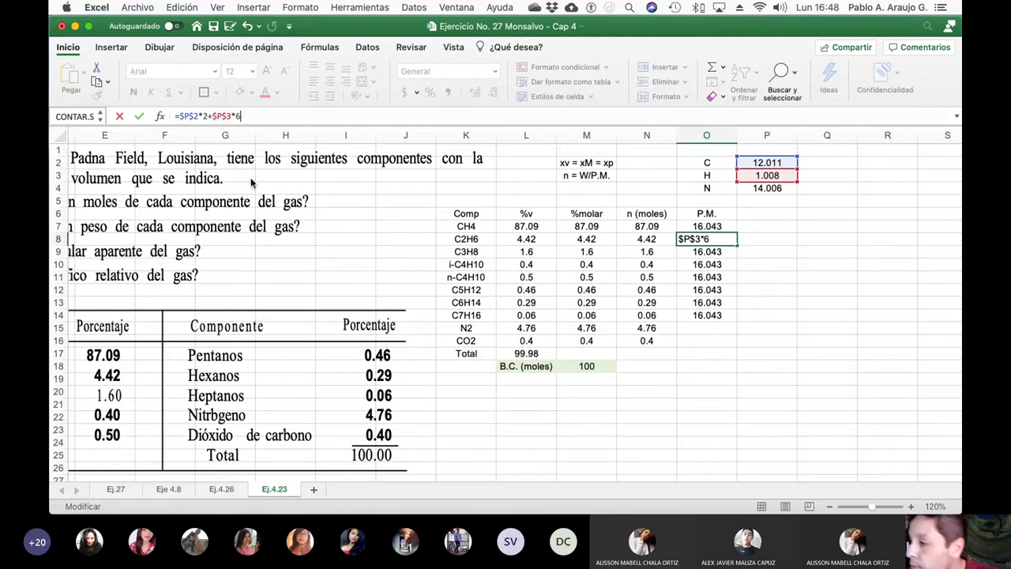
{"action": "key", "text": "Return"}
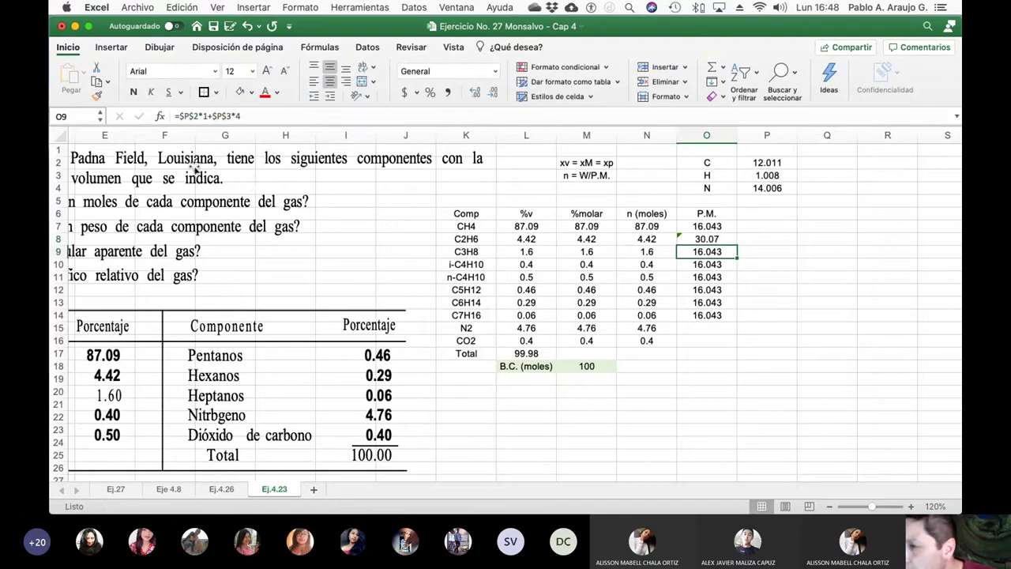
- Change the C3H8 molecular weight formula in O9 to =$P$2*3+$P$3*8
{"action": "left_click", "coordinate": [204, 115]}
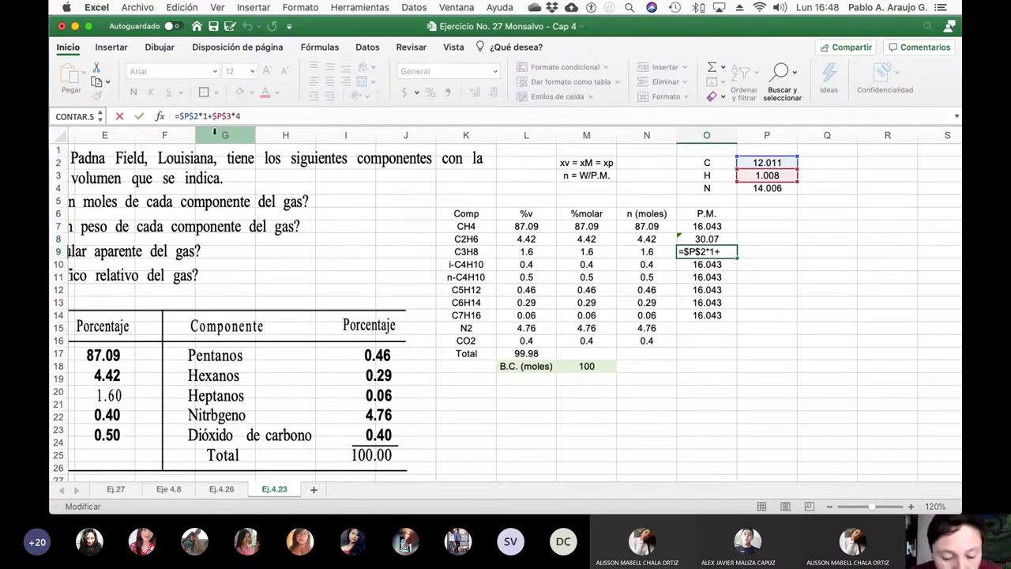
{"action": "key", "text": "BackSpace"}
{"action": "type", "text": "3"}
{"action": "key", "text": "Right"}
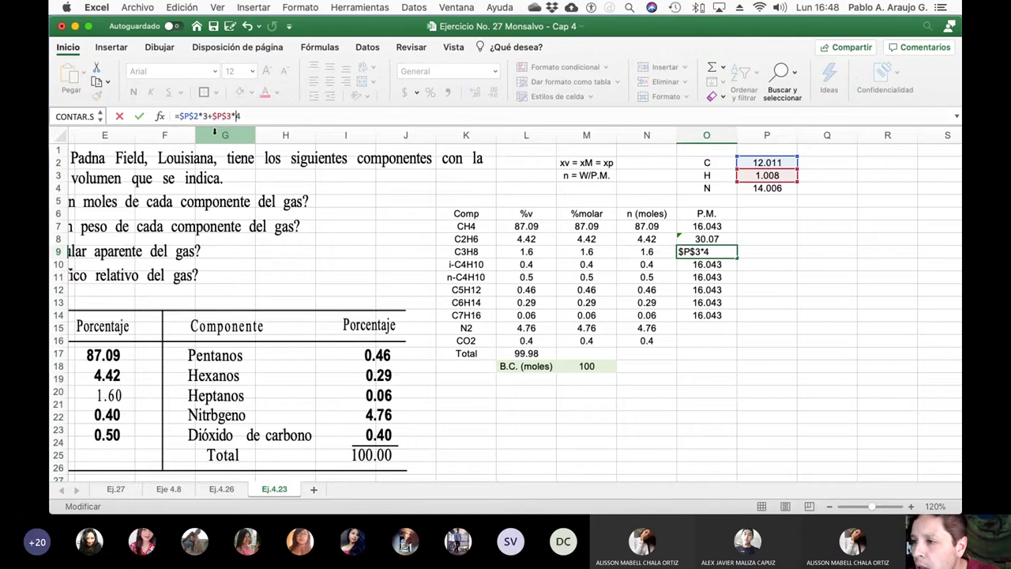
{"action": "key", "text": "BackSpace"}
{"action": "type", "text": "8"}
{"action": "key", "text": "Return"}
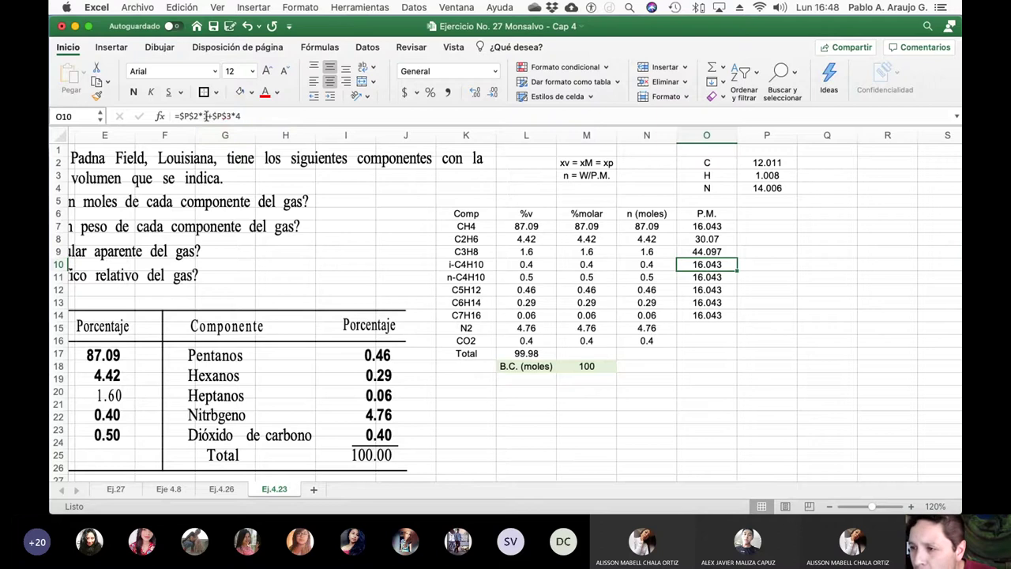
- Change the i-C4H10 molecular weight formula in O10 to =$P$2*4+$P$3*10
{"action": "left_click", "coordinate": [206, 116]}
{"action": "key", "text": "BackSpace"}
{"action": "type", "text": "4"}
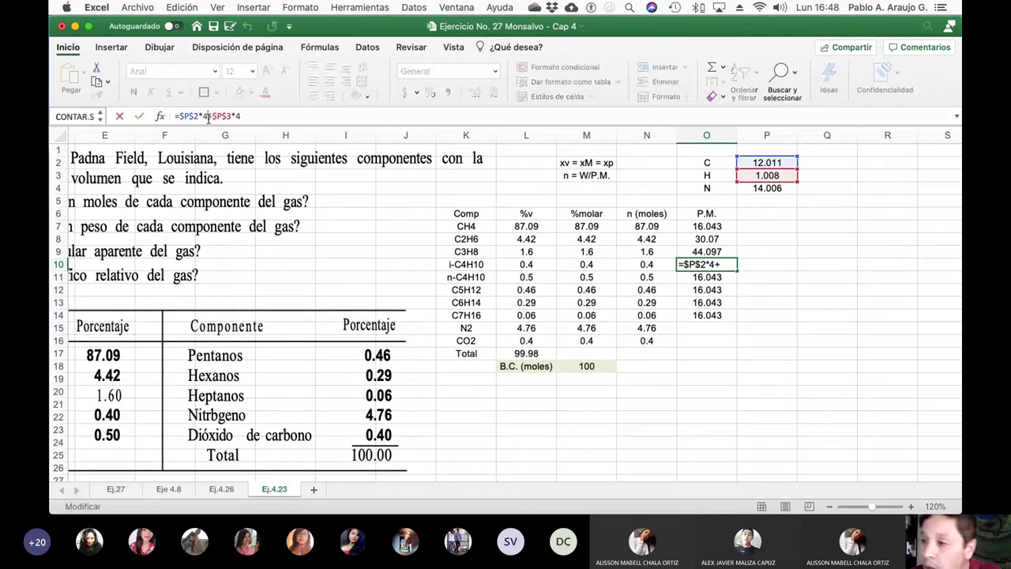
{"action": "key", "text": "End"}
{"action": "key", "text": "BackSpace"}
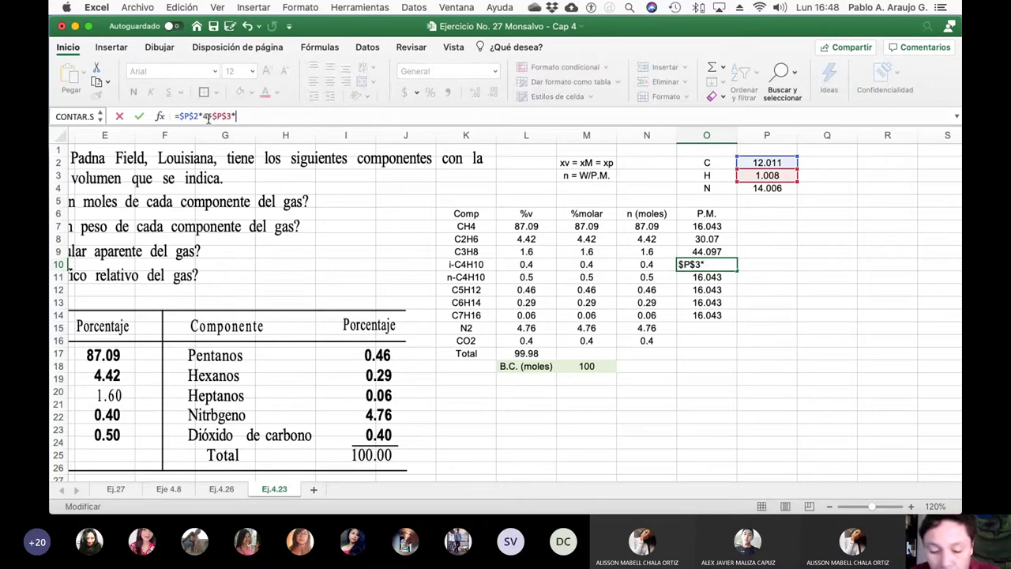
{"action": "type", "text": "10"}
{"action": "key", "text": "Return"}
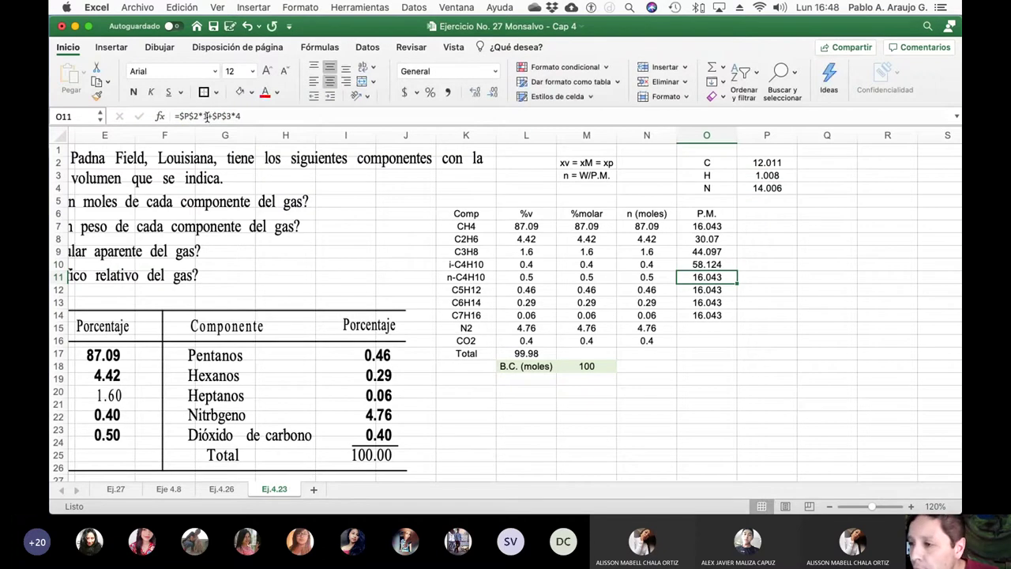
- Change the n-C4H10 molecular weight formula in O11 to =$P$2*4+$P$3*10
{"action": "left_click", "coordinate": [206, 116]}
{"action": "key", "text": "BackSpace"}
{"action": "key", "text": "BackSpace"}
{"action": "type", "text": "4+"}
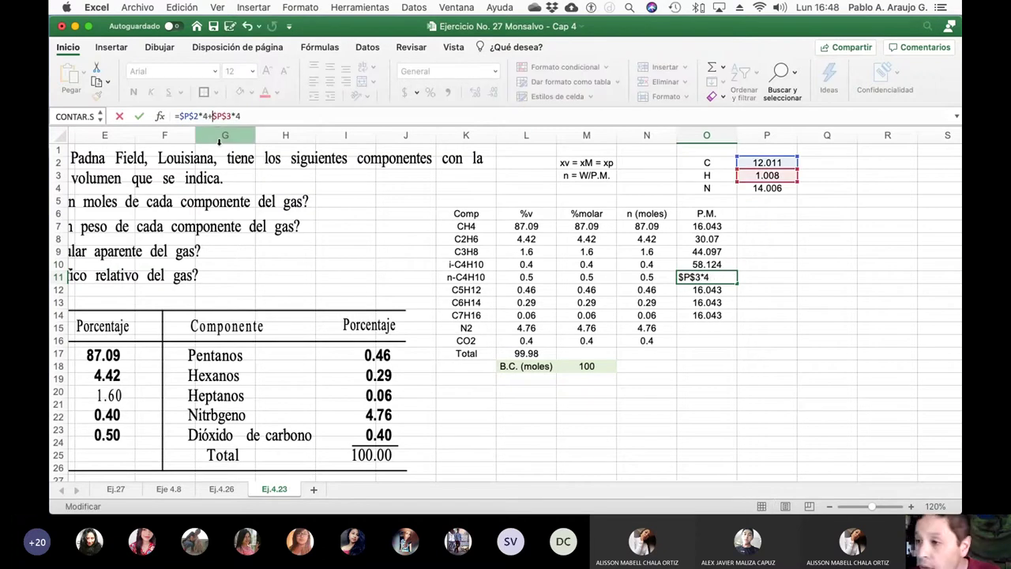
{"action": "key", "text": "BackSpace"}
{"action": "type", "text": "10"}
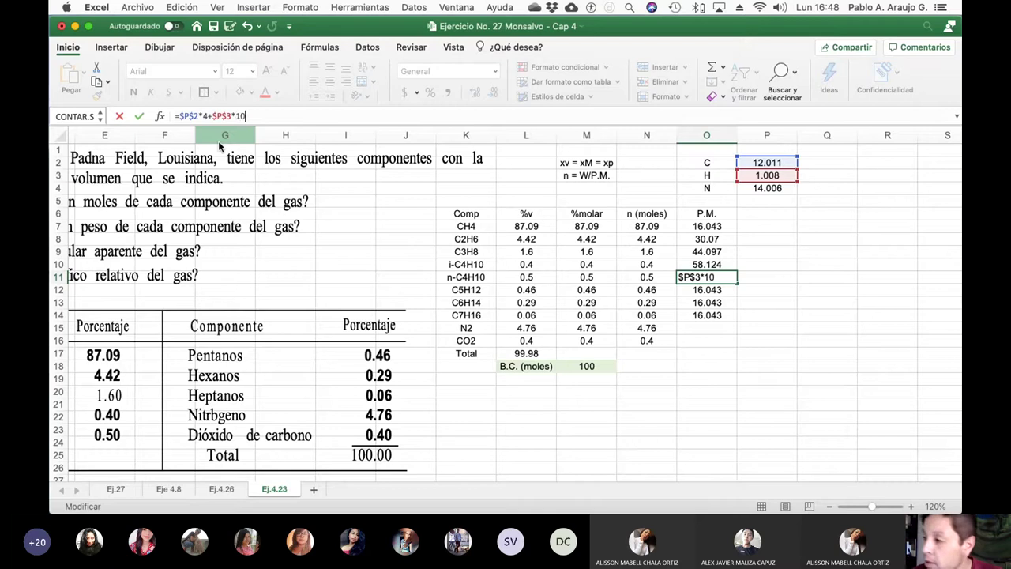
{"action": "key", "text": "Return"}
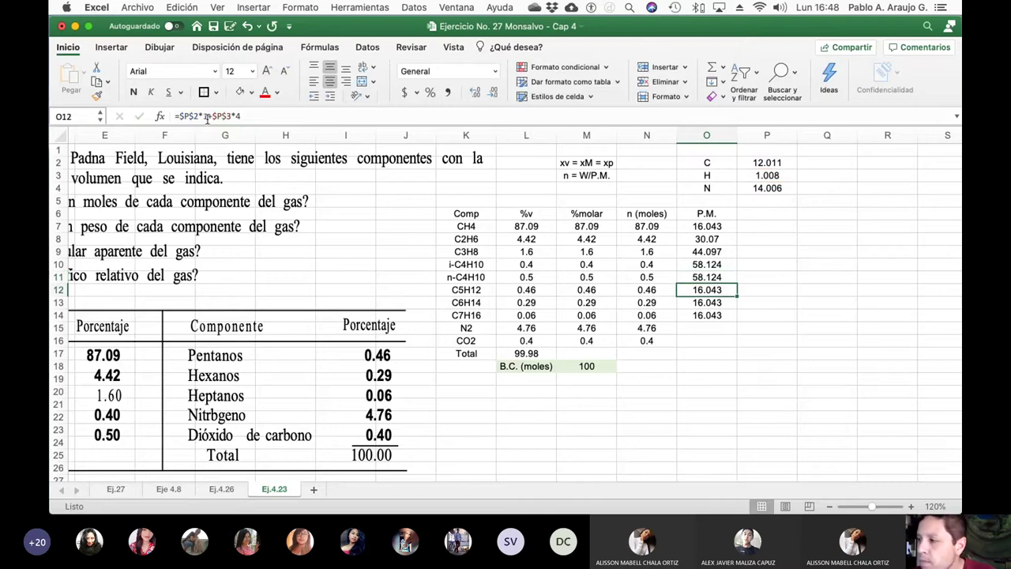
- Change the C5H12 molecular weight formula in O12 to =$P$2*5+$P$3*12
{"action": "left_click", "coordinate": [207, 116]}
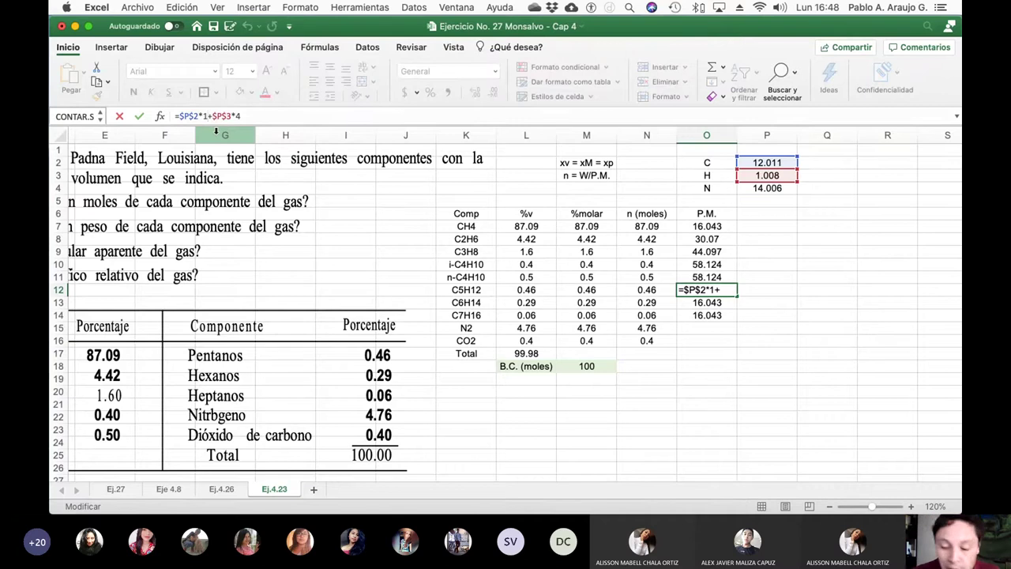
{"action": "key", "text": "BackSpace"}
{"action": "type", "text": "5"}
{"action": "key", "text": "Right"}
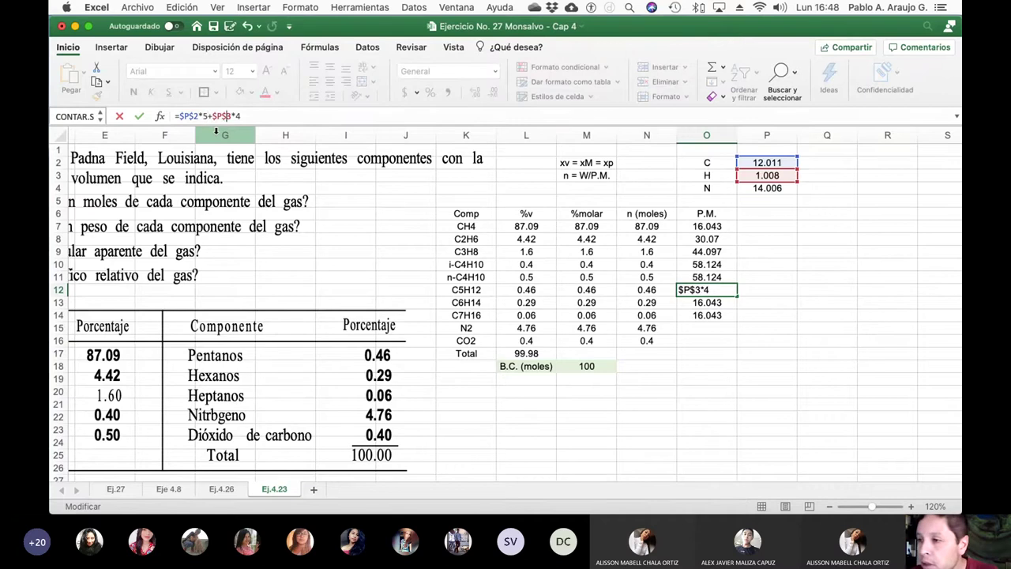
{"action": "key", "text": "BackSpace"}
{"action": "type", "text": "12"}
{"action": "key", "text": "Return"}
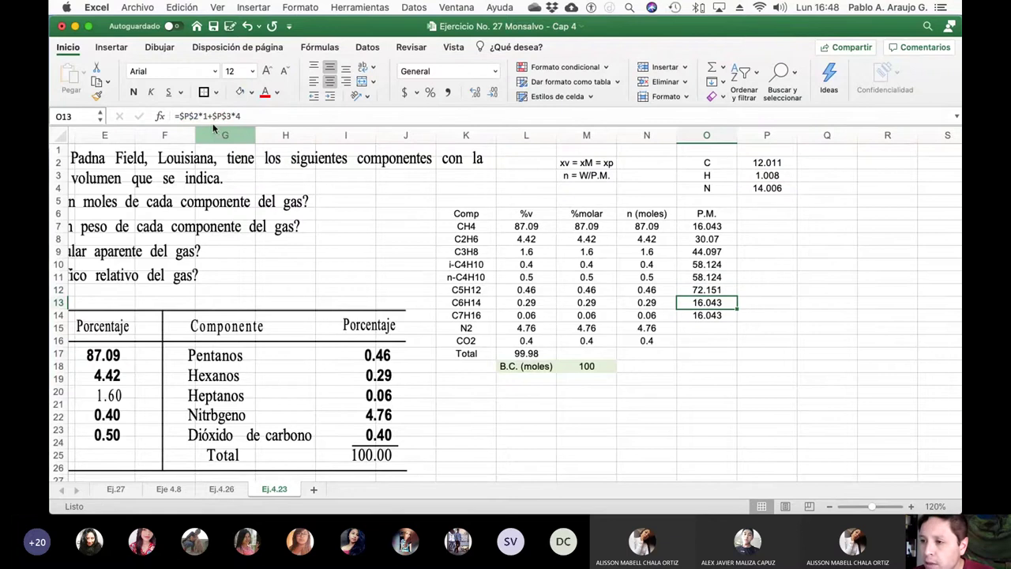
- Change the C6H14 molecular weight formula in O13 to =$P$2*6+$P$3*14
{"action": "left_click", "coordinate": [208, 117]}
{"action": "key", "text": "BackSpace"}
{"action": "type", "text": "6"}
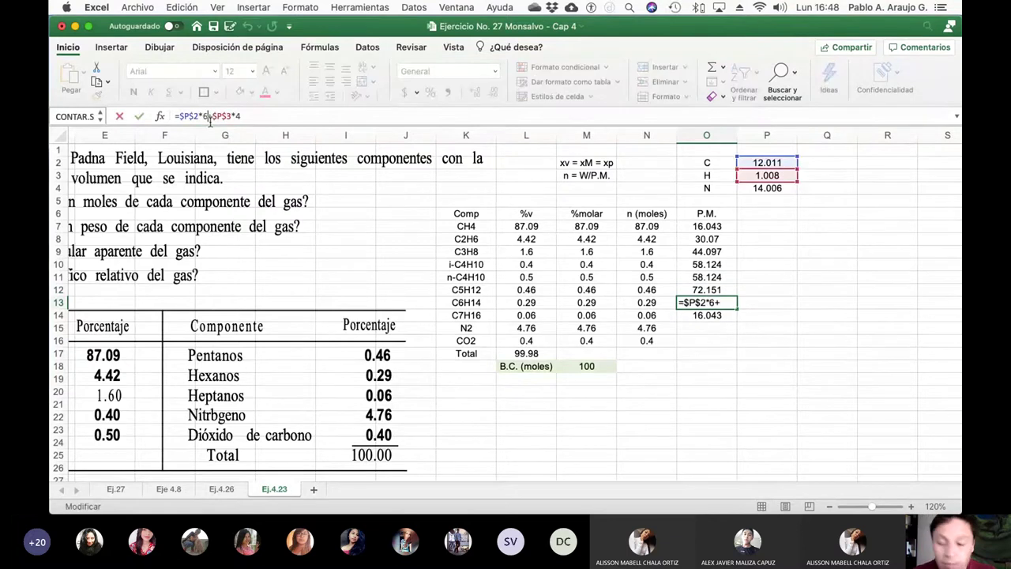
{"action": "type", "text": "1"}
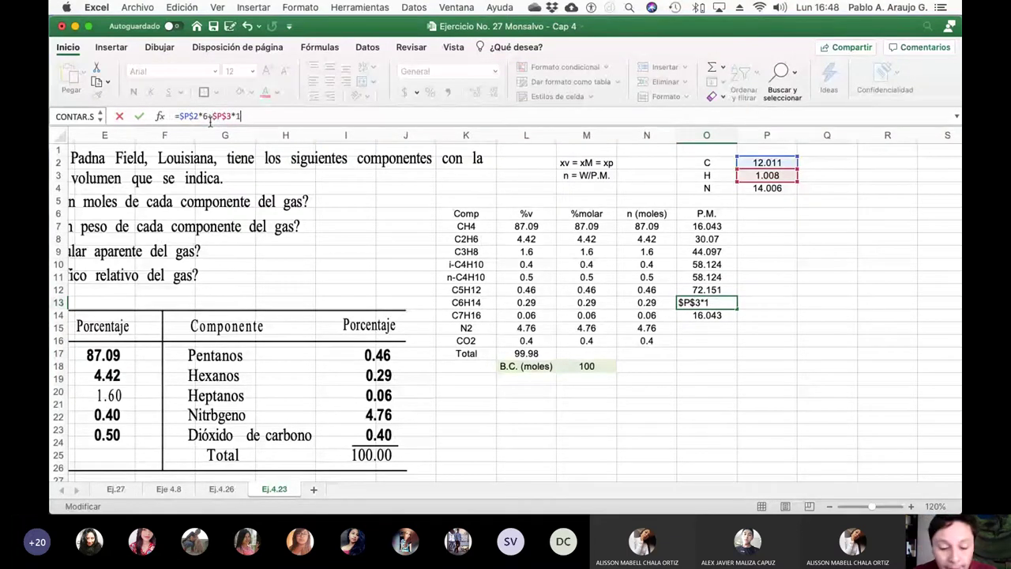
{"action": "type", "text": "4"}
{"action": "key", "text": "Return"}
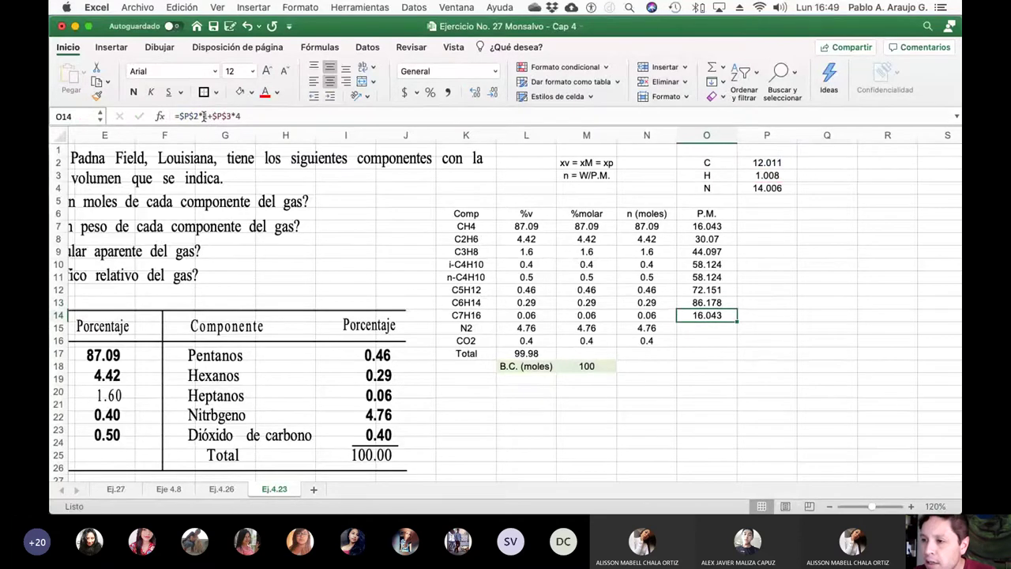
- Change the C7H16 molecular weight formula in O14 to =$P$2*7+$P$3*16
{"action": "left_click", "coordinate": [207, 117]}
{"action": "key", "text": "BackSpace"}
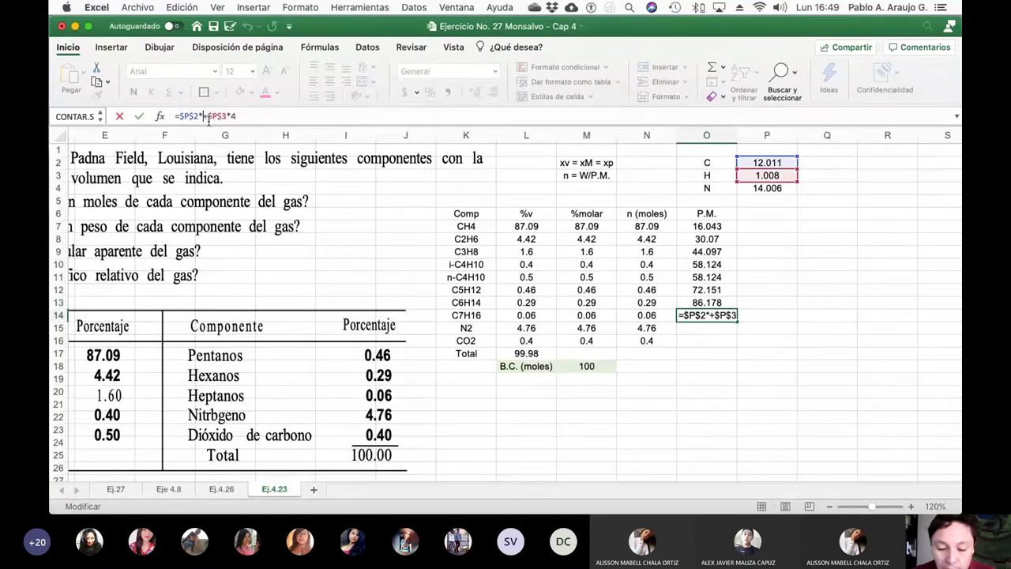
{"action": "type", "text": "7"}
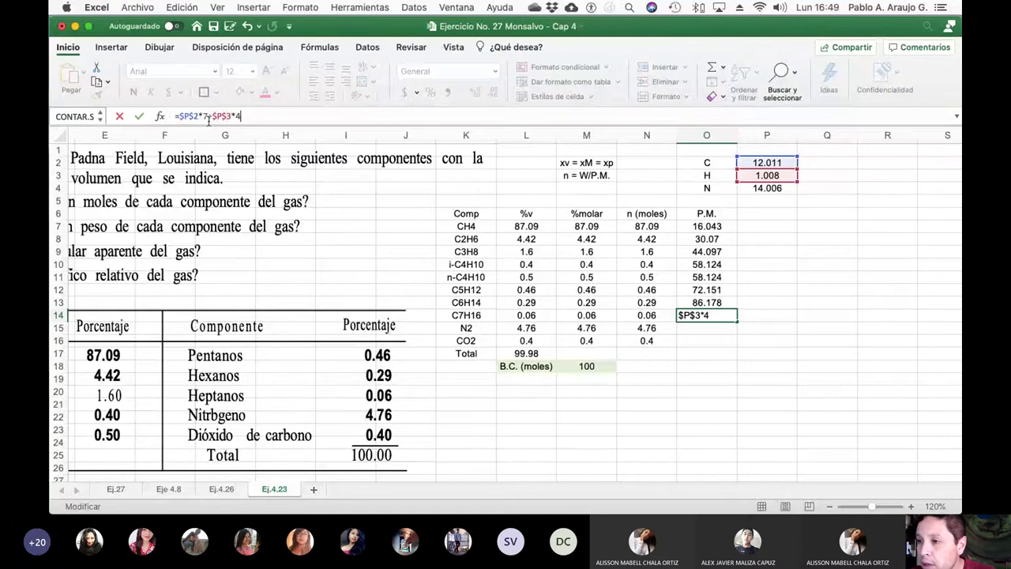
{"action": "key", "text": "BackSpace"}
{"action": "type", "text": "16"}
{"action": "key", "text": "Return"}
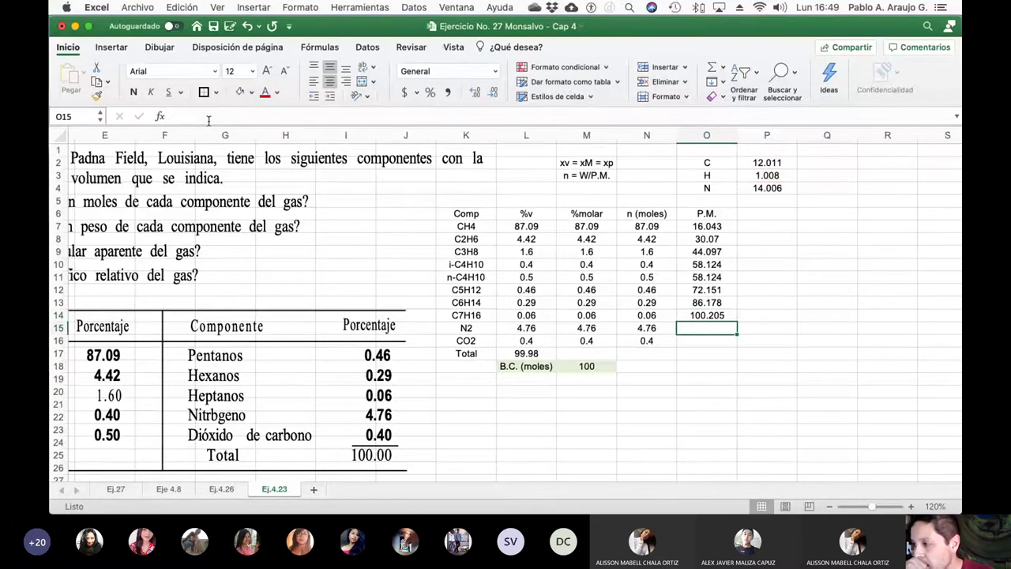
- Enter oxygen's atomic weight above carbon, with "O" in O1 and 16 in P1
{"action": "left_click", "coordinate": [701, 152]}
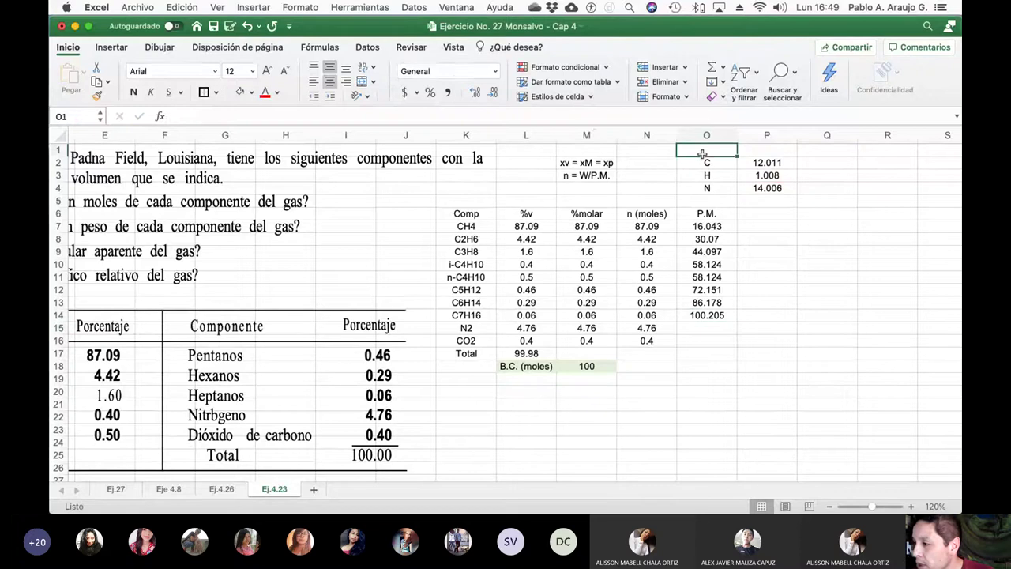
{"action": "type", "text": "="}
{"action": "key", "text": "Right"}
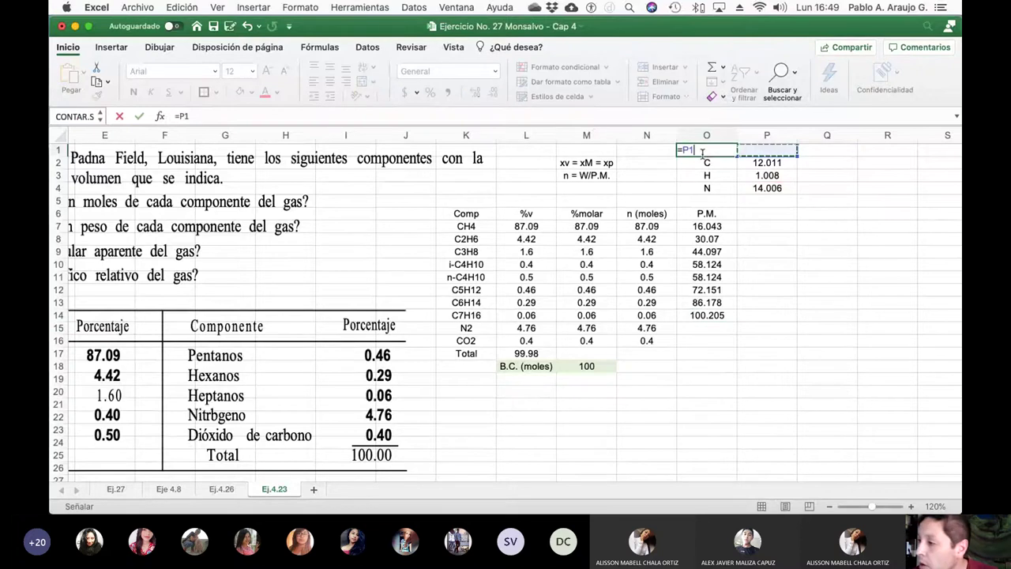
{"action": "key", "text": "BackSpace"}
{"action": "key", "text": "Escape"}
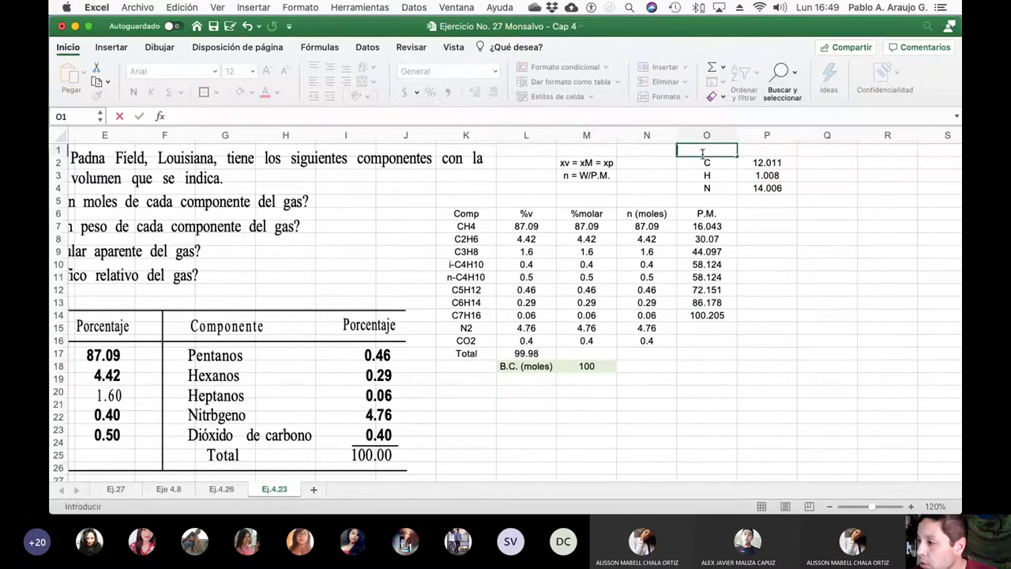
{"action": "type", "text": "O"}
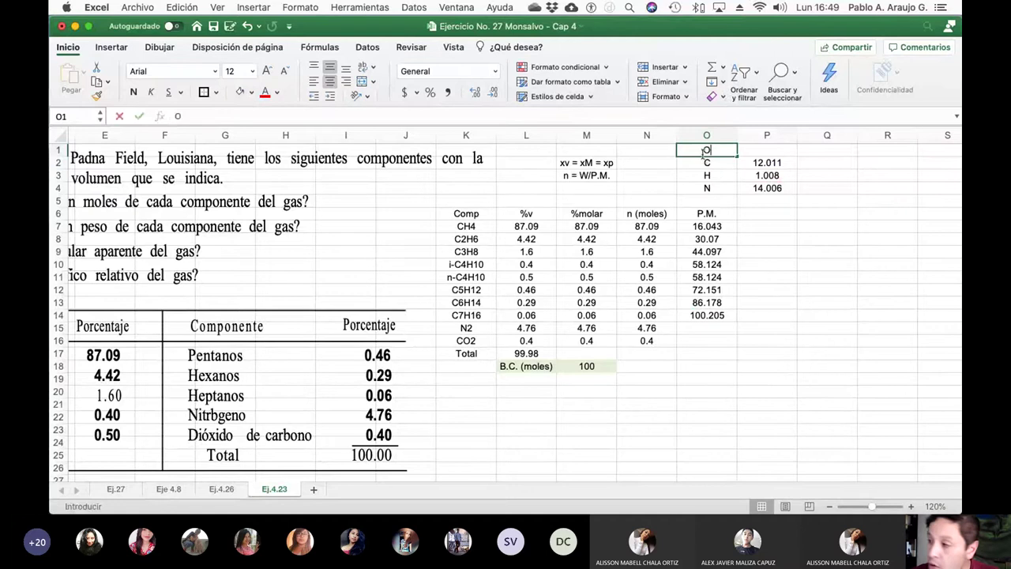
{"action": "key", "text": "Tab"}
{"action": "type", "text": "16"}
{"action": "key", "text": "Return"}
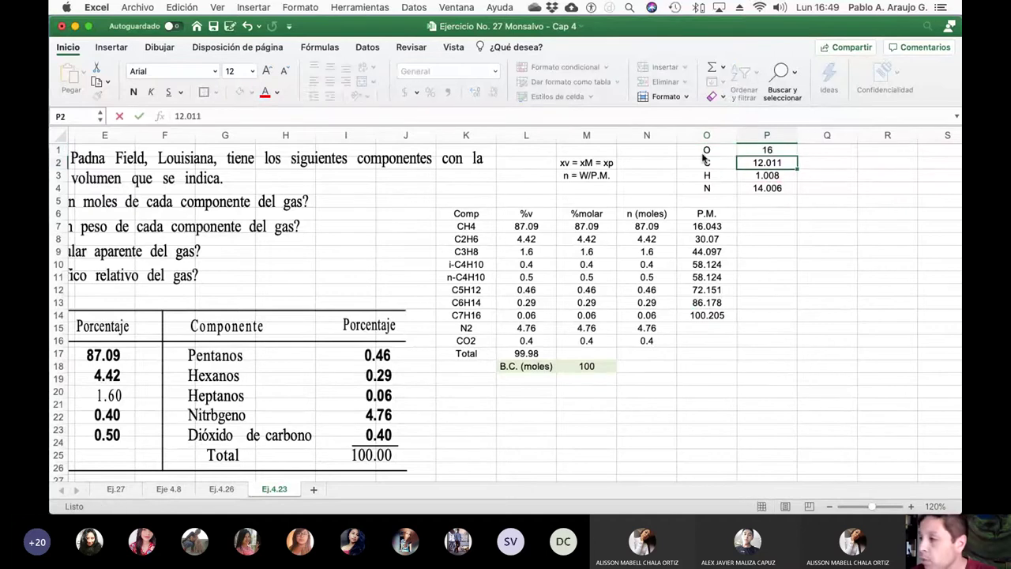
- Enter the N2 molecular weight formula =2*P4 in O15, using the nitrogen atomic weight
{"action": "key", "text": "Down"}
{"action": "key", "text": "Down"}
{"action": "key", "text": "Down"}
{"action": "key", "text": "Down"}
{"action": "key", "text": "Down"}
{"action": "key", "text": "Down"}
{"action": "key", "text": "Down"}
{"action": "key", "text": "Down"}
{"action": "key", "text": "Down"}
{"action": "key", "text": "Down"}
{"action": "key", "text": "Down"}
{"action": "key", "text": "Down"}
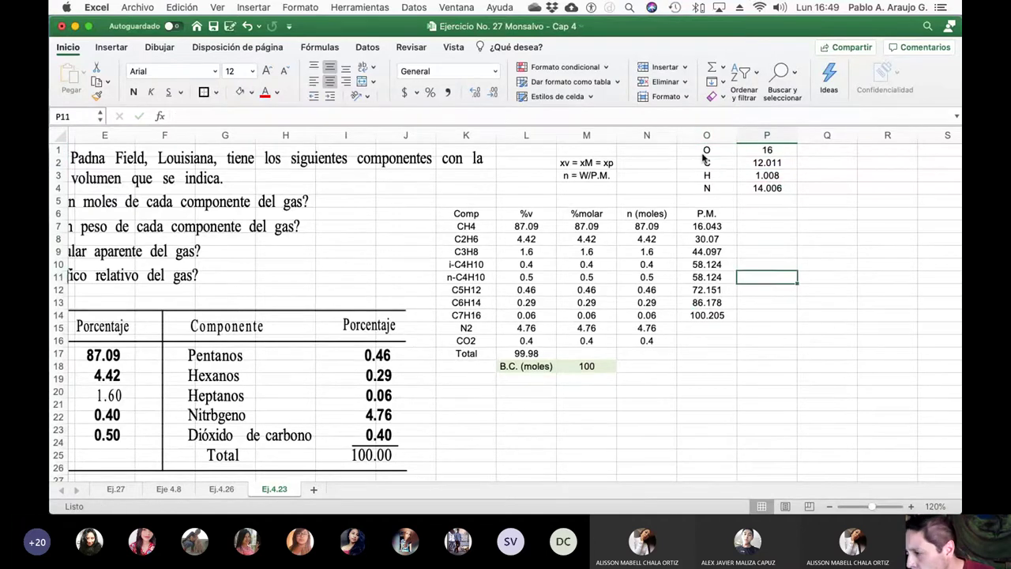
{"action": "key", "text": "Left"}
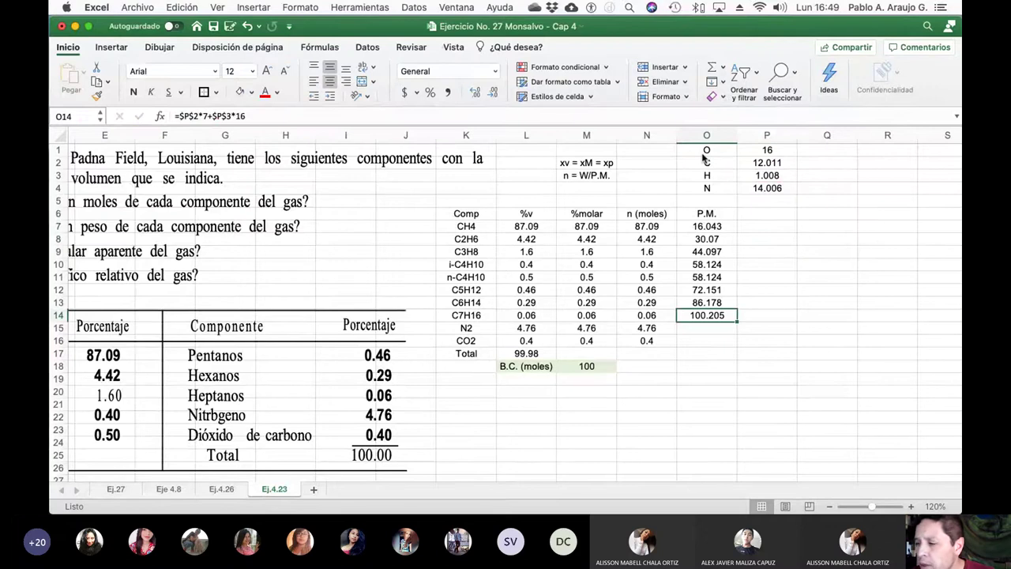
{"action": "key", "text": "Left"}
{"action": "key", "text": "Down"}
{"action": "key", "text": "Right"}
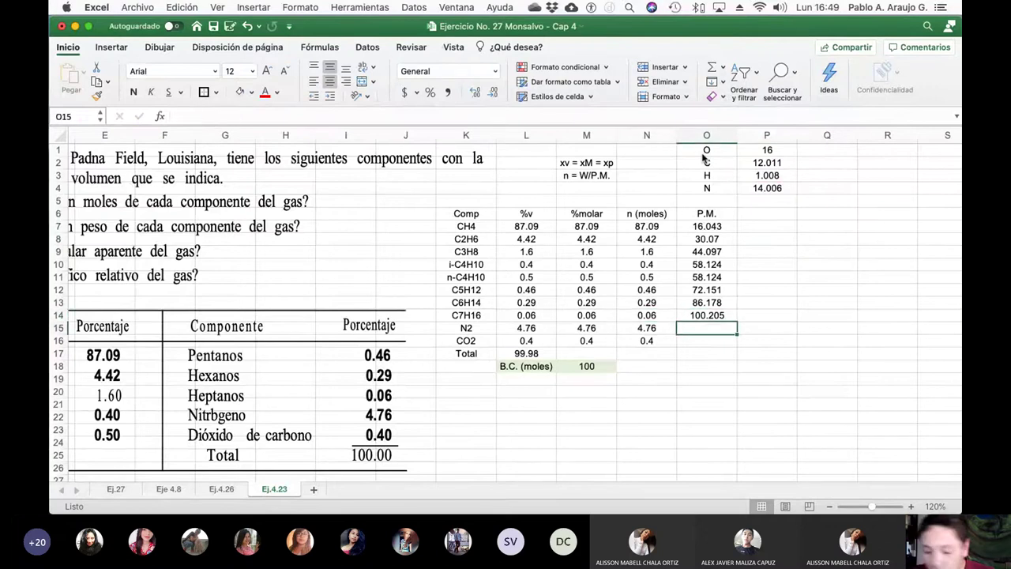
{"action": "type", "text": "=2"}
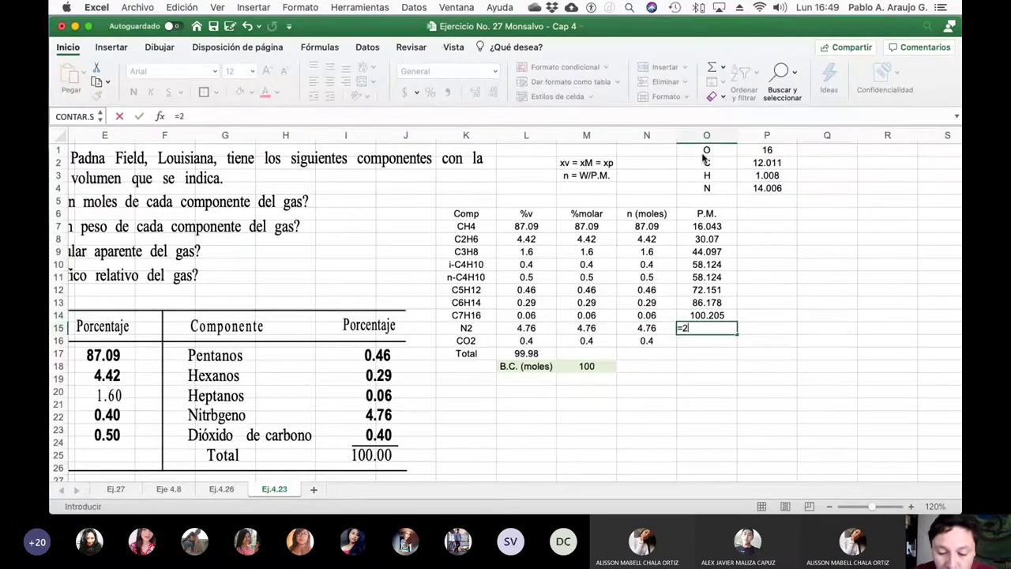
{"action": "type", "text": "*"}
{"action": "left_click", "coordinate": [777, 188]}
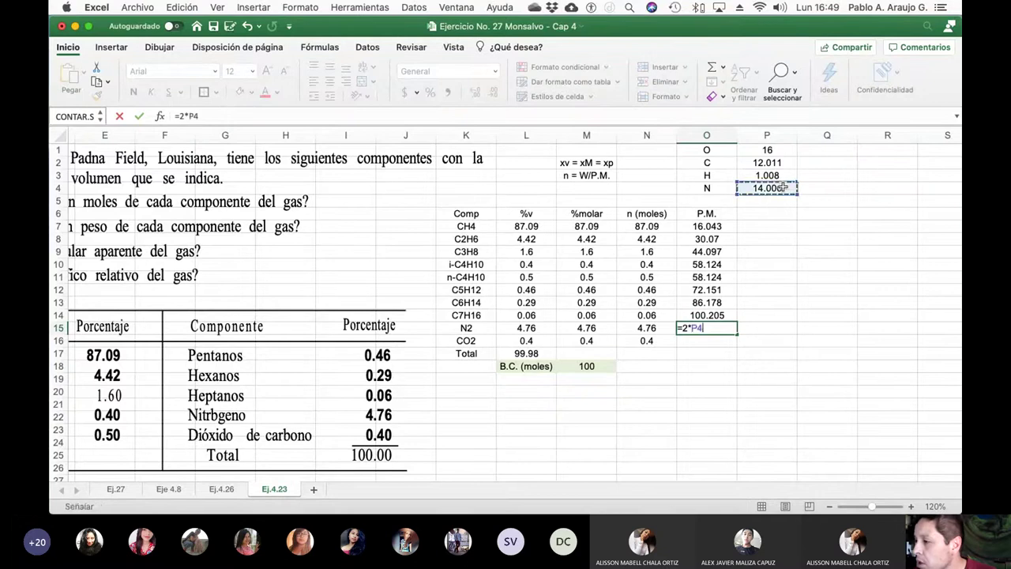
{"action": "key", "text": "Return"}
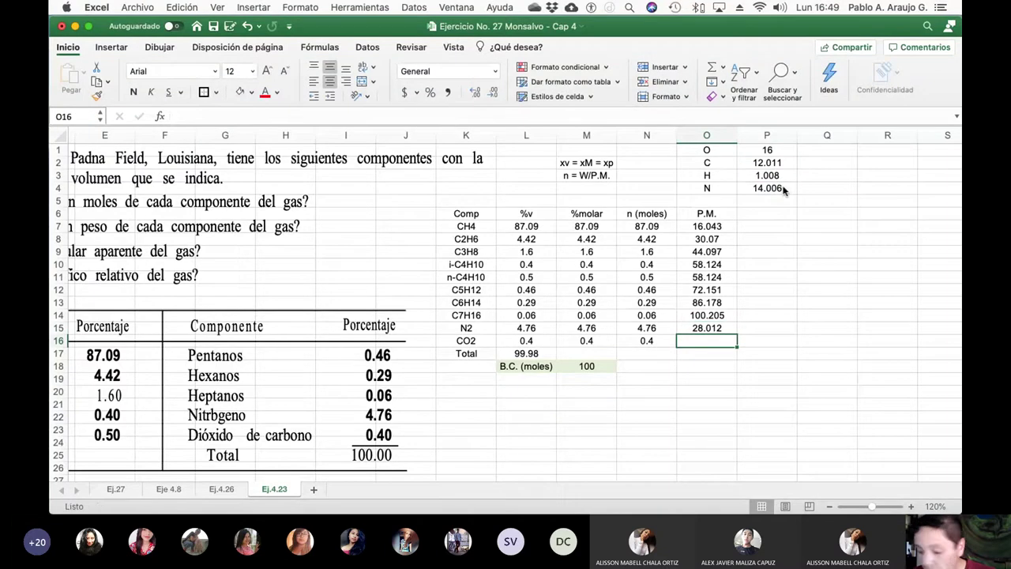
- Enter the CO2 molecular weight formula =P2*1+2*P1 in O16, using the carbon and oxygen atomic weights
{"action": "type", "text": "="}
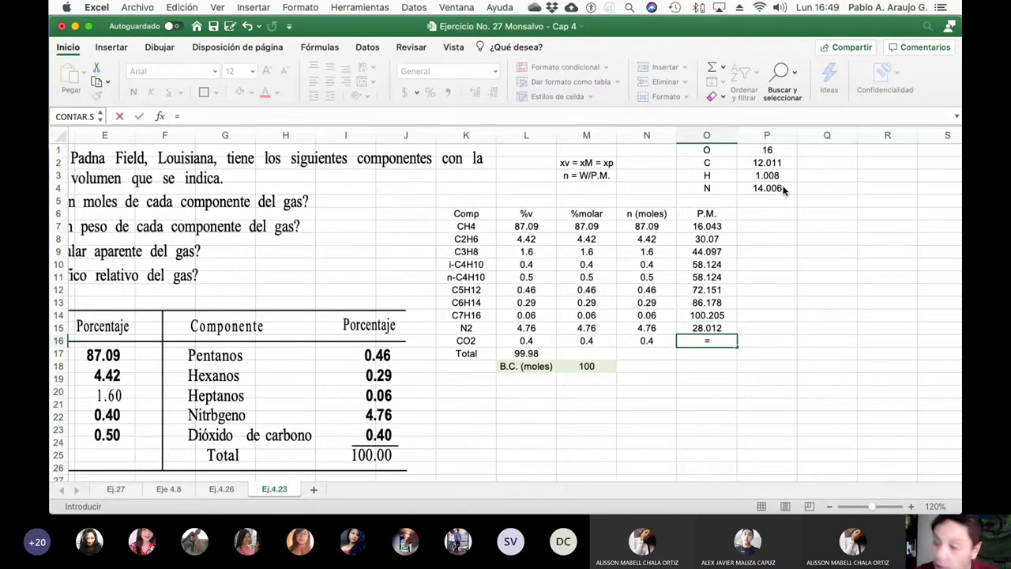
{"action": "left_click", "coordinate": [766, 162]}
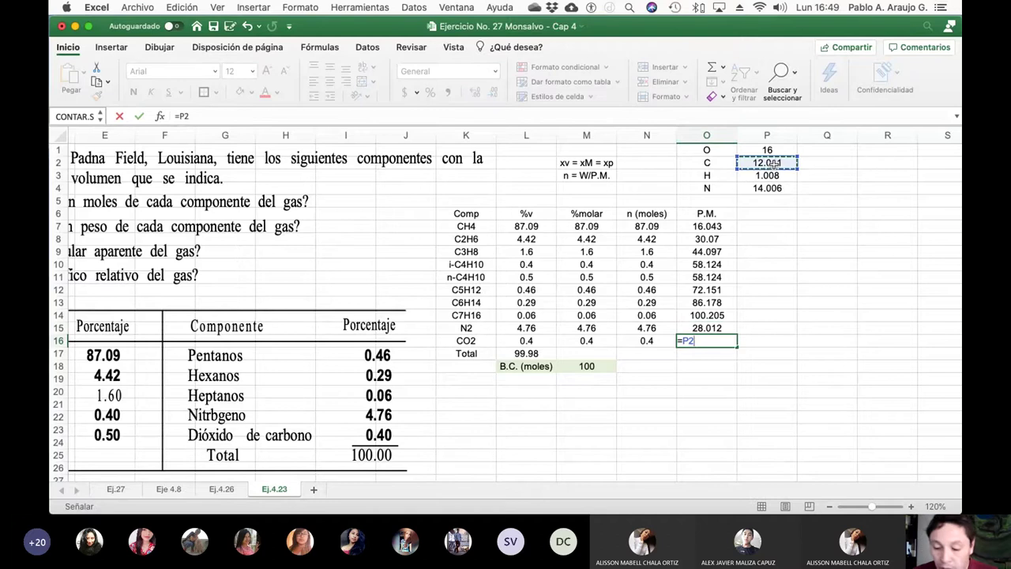
{"action": "type", "text": "*"}
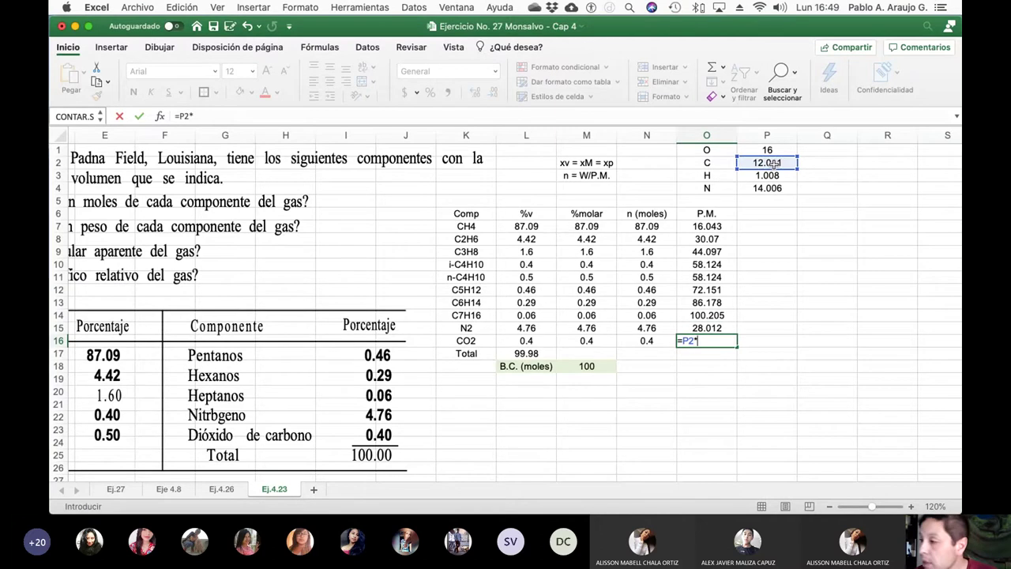
{"action": "type", "text": "1"}
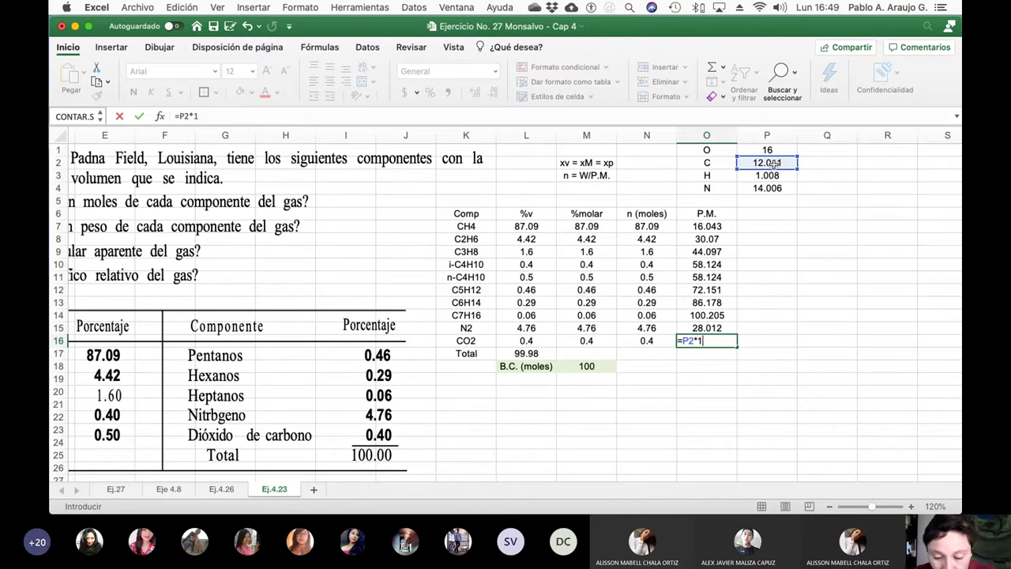
{"action": "type", "text": "+2"}
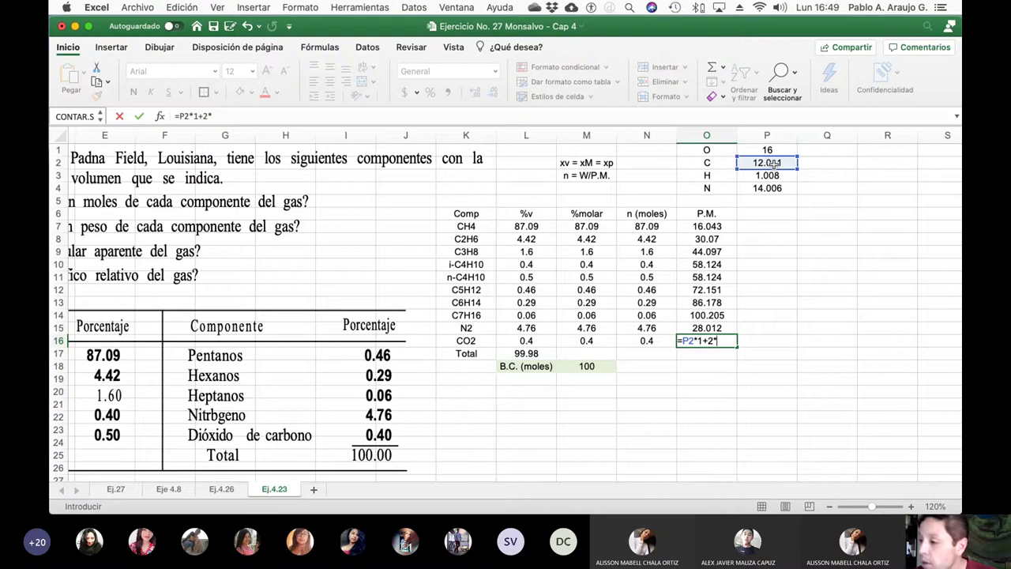
{"action": "type", "text": "*"}
{"action": "left_click", "coordinate": [780, 151]}
{"action": "key", "text": "Return"}
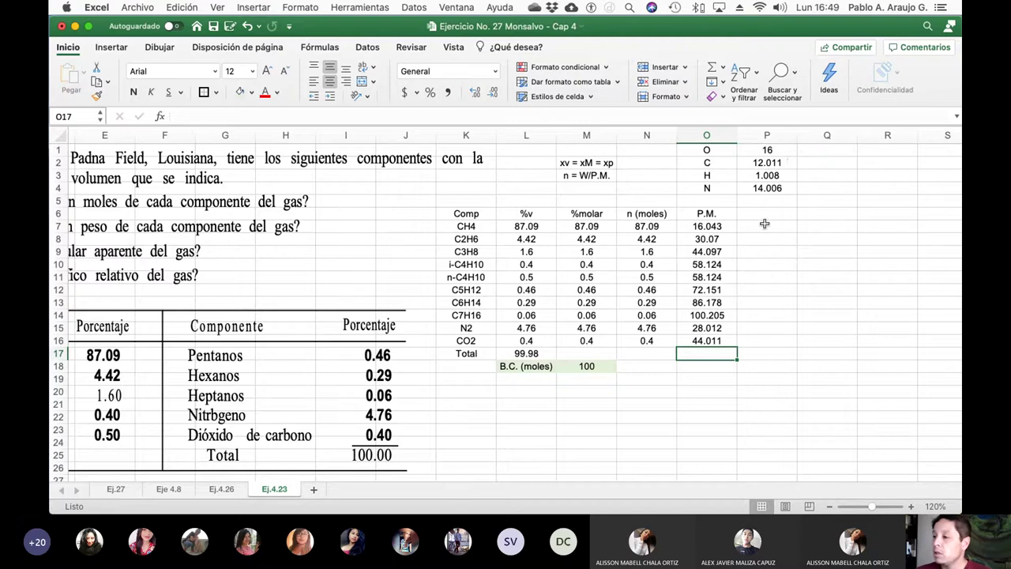
- Add the column header "W (g)" in P6, beside the P.M. column
{"action": "scroll", "coordinate": [644, 251], "scroll_direction": "right", "scroll_amount": 1}
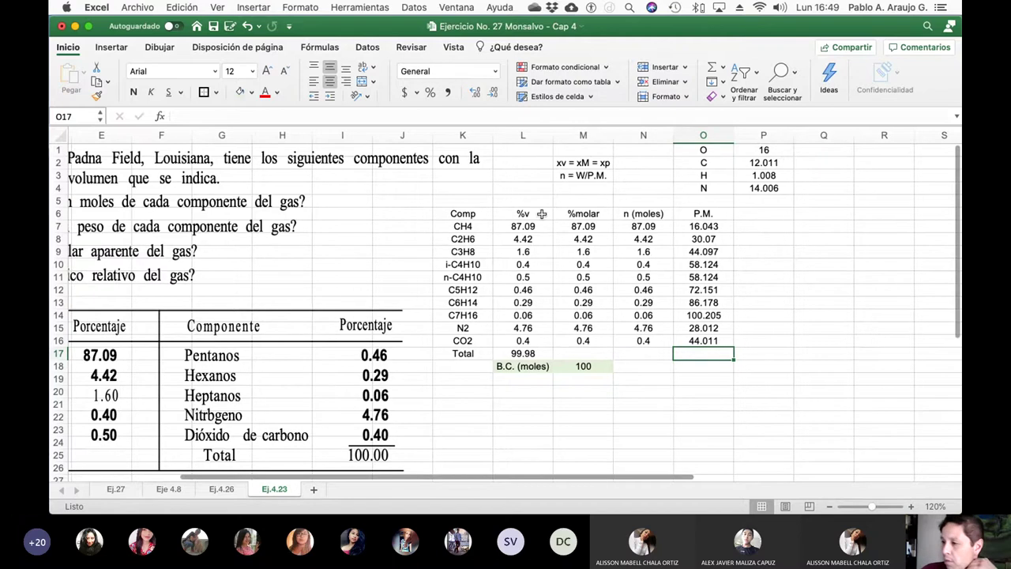
{"action": "left_click", "coordinate": [770, 217]}
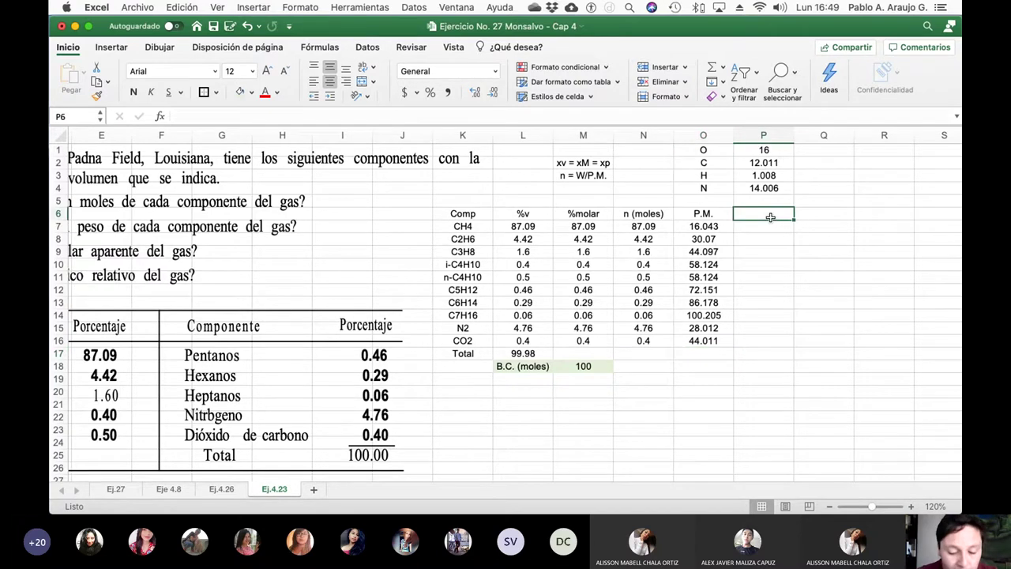
{"action": "type", "text": "W"}
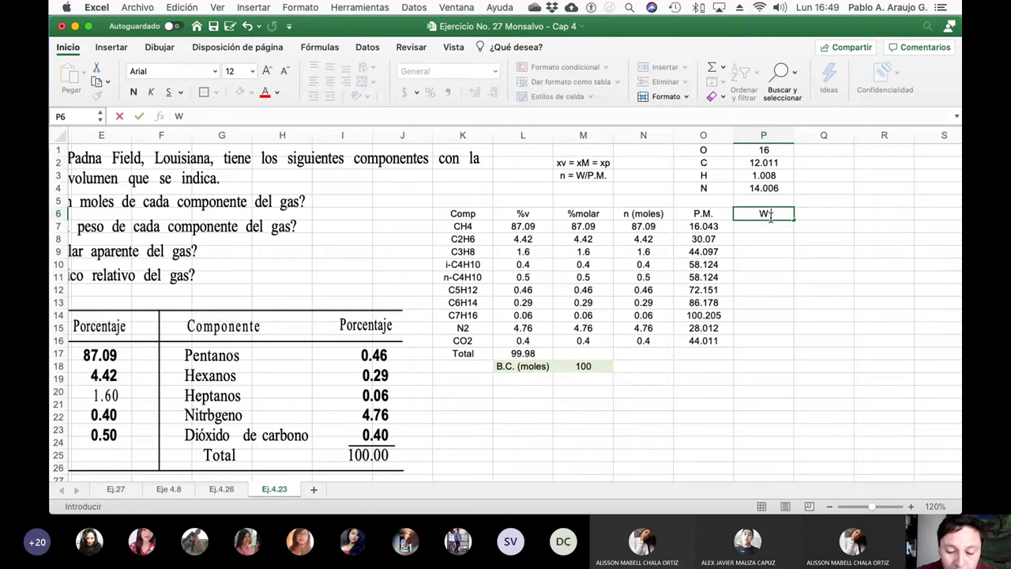
{"action": "type", "text": " 8g)"}
{"action": "key", "text": "BackSpace"}
{"action": "key", "text": "BackSpace"}
{"action": "key", "text": "BackSpace"}
{"action": "key", "text": "BackSpace"}
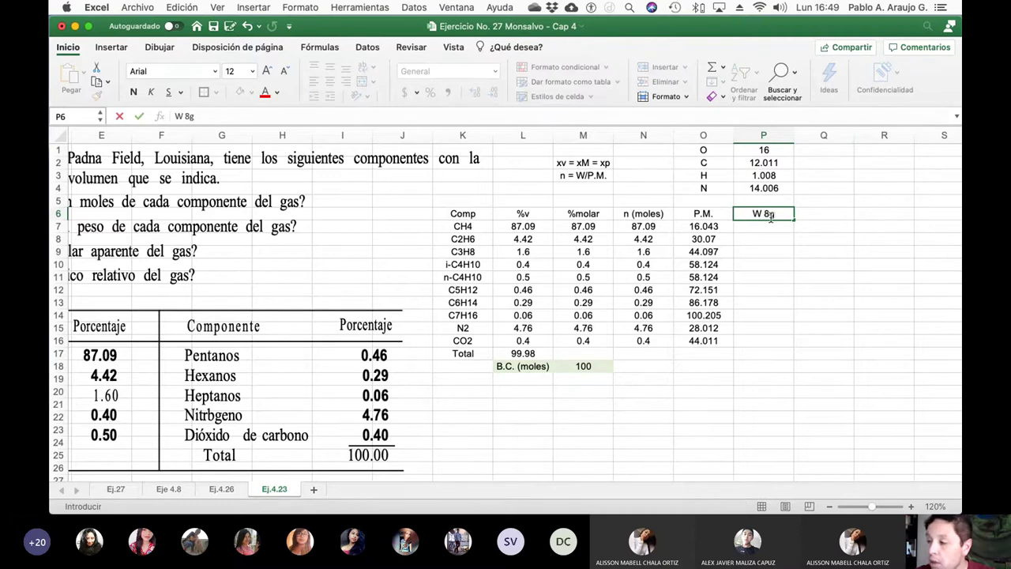
{"action": "type", "text": "(g)"}
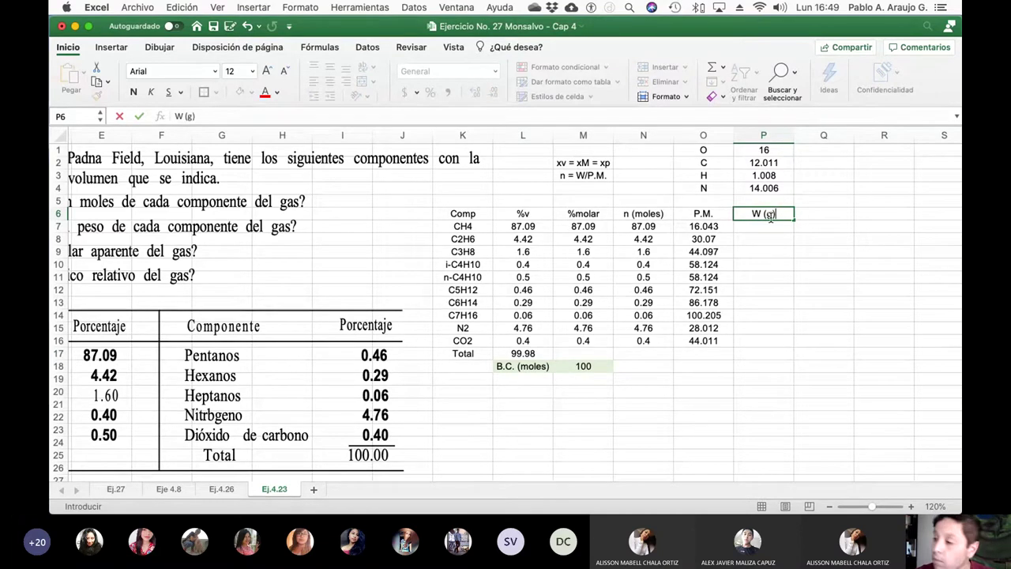
{"action": "key", "text": "Return"}
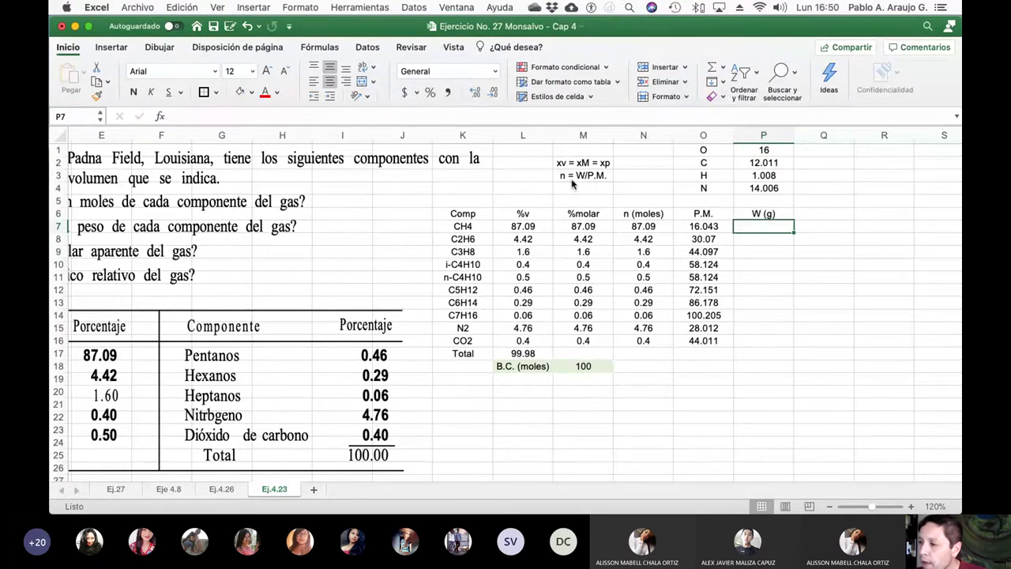
- Calculate the CH4 weight in P7 as moles times molecular weight with the formula =N7*O7
{"action": "type", "text": "="}
{"action": "left_click", "coordinate": [649, 225]}
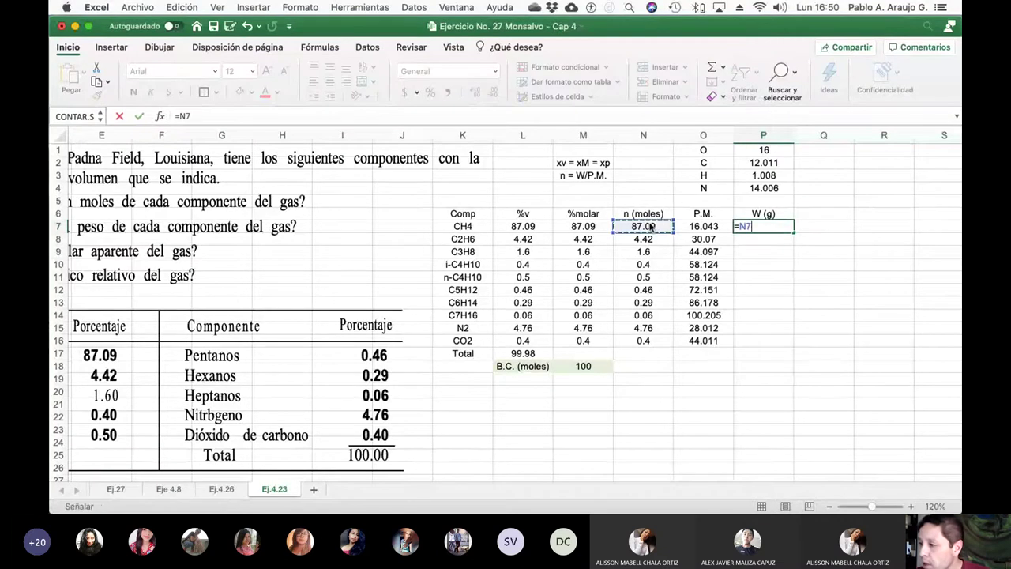
{"action": "type", "text": "*"}
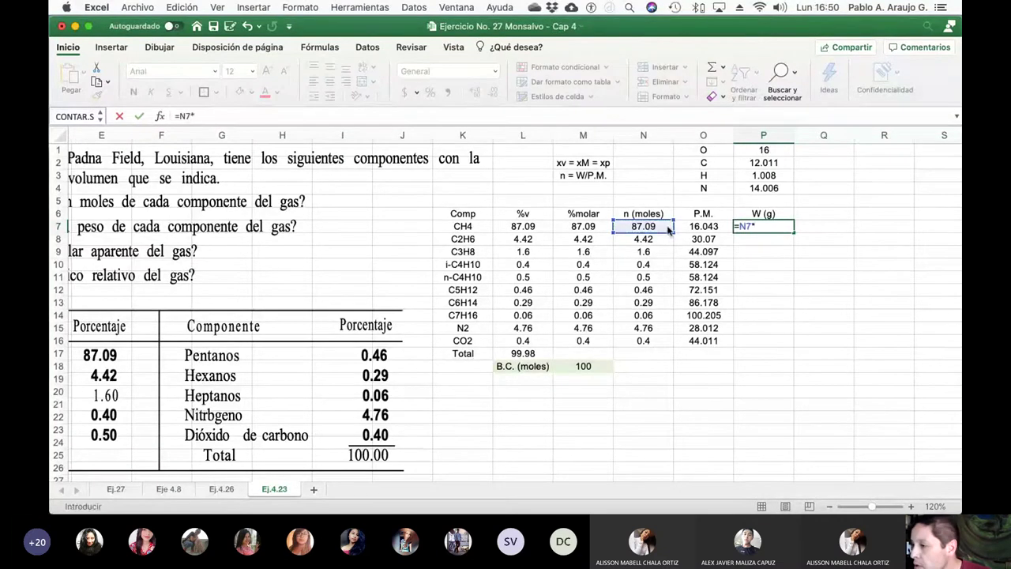
{"action": "left_click", "coordinate": [703, 226]}
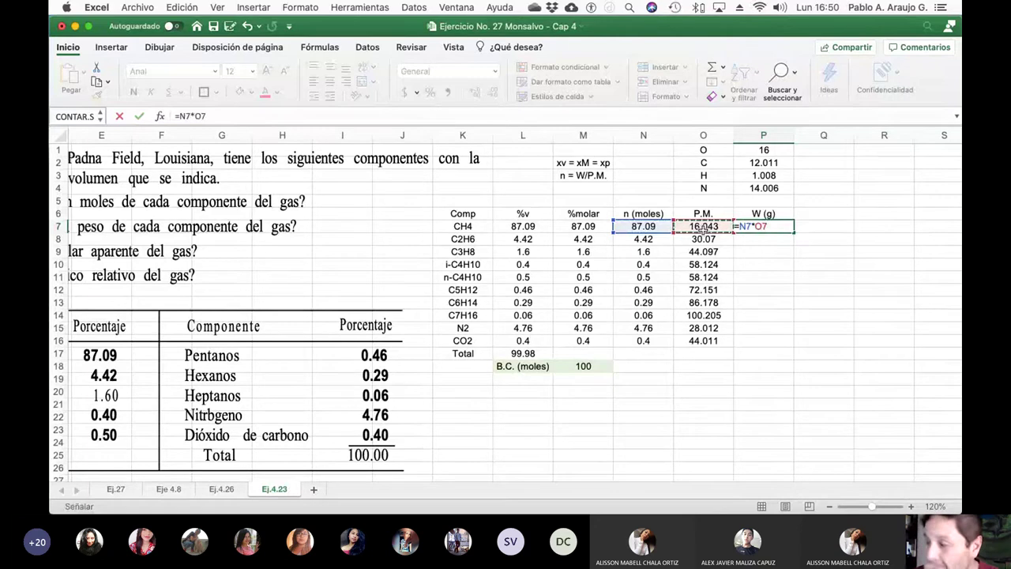
{"action": "key", "text": "Return"}
- Format the CH4 weight in P7 to two decimals and fill its formula down through P16 for all components
{"action": "key", "text": "Up"}
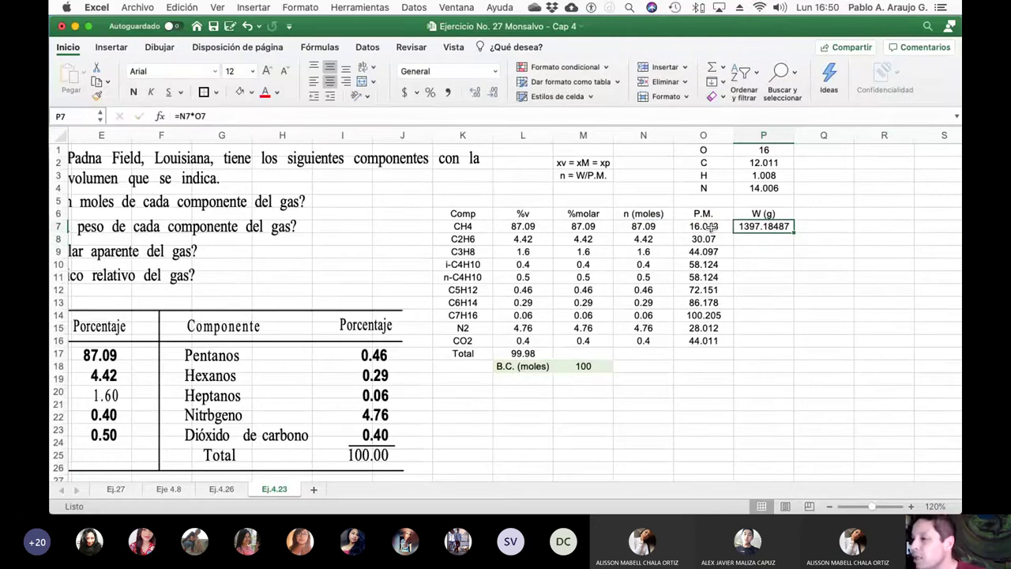
{"action": "left_click", "coordinate": [491, 93]}
{"action": "left_click", "coordinate": [492, 92]}
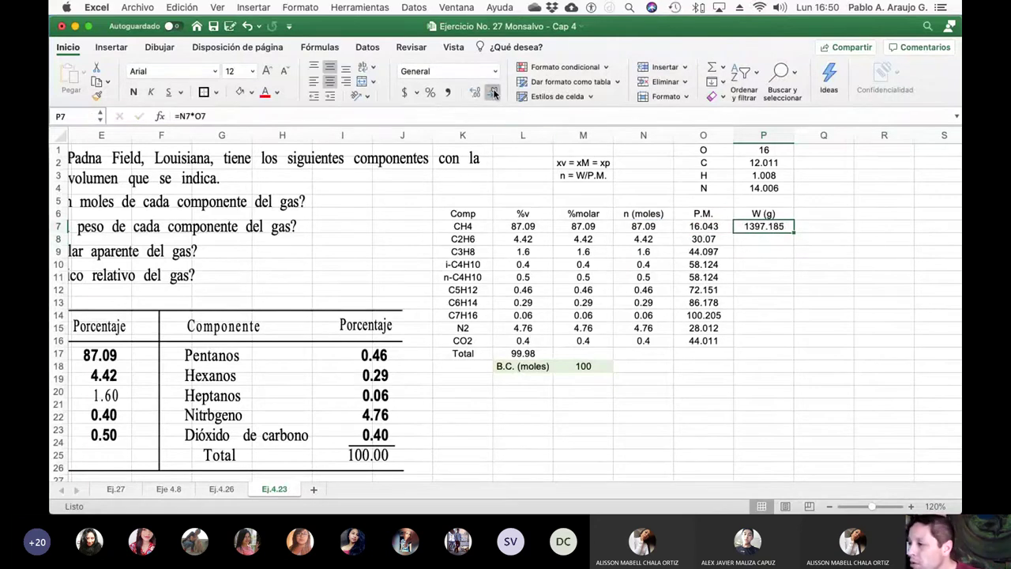
{"action": "left_click", "coordinate": [492, 92]}
{"action": "left_click", "coordinate": [492, 93]}
{"action": "left_click", "coordinate": [475, 93]}
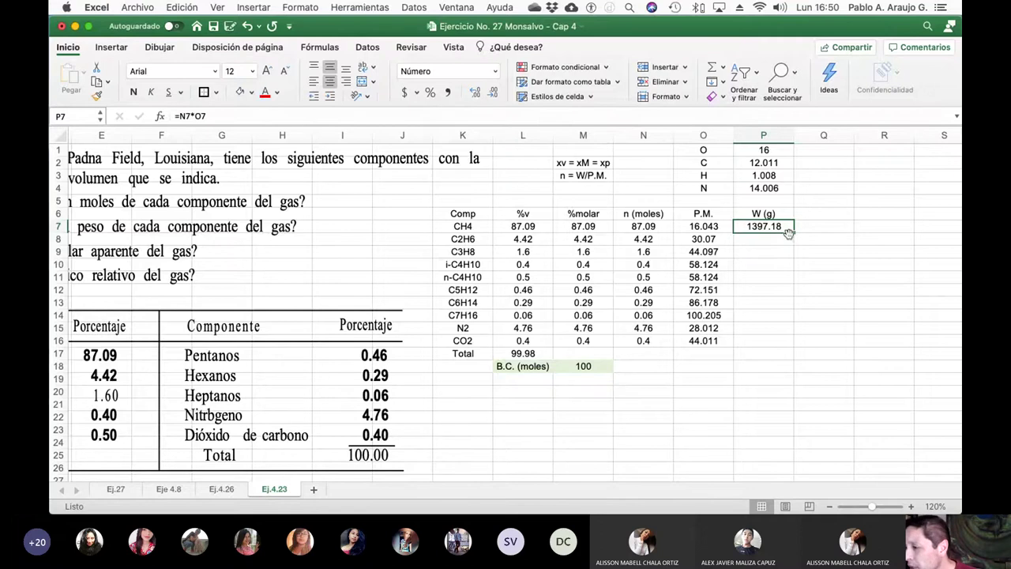
{"action": "left_click_drag", "start_coordinate": [793, 233], "coordinate": [782, 345]}
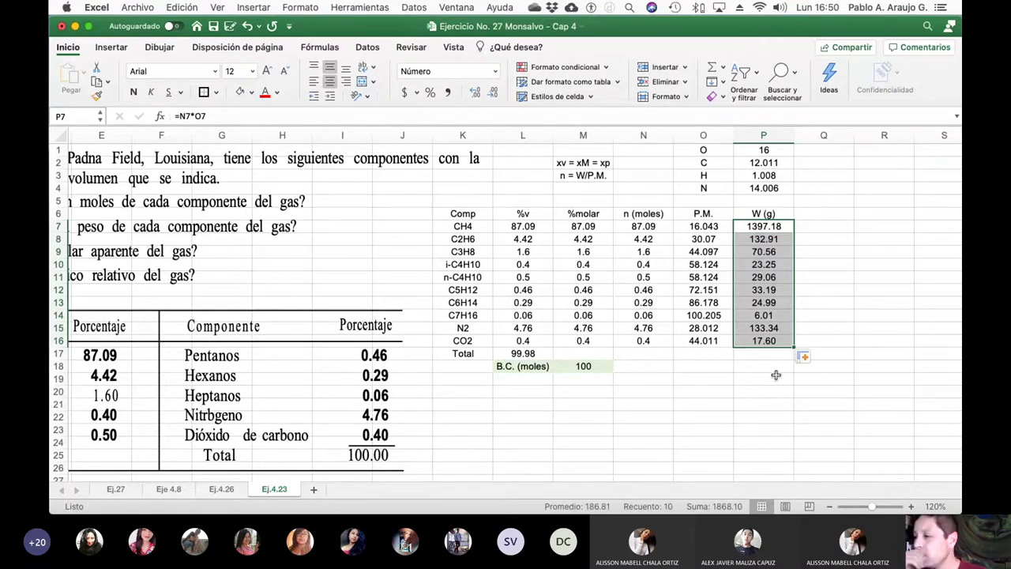
- Total the component weights in P17 with the formula =suma(P7:P16)
{"action": "left_click", "coordinate": [749, 357]}
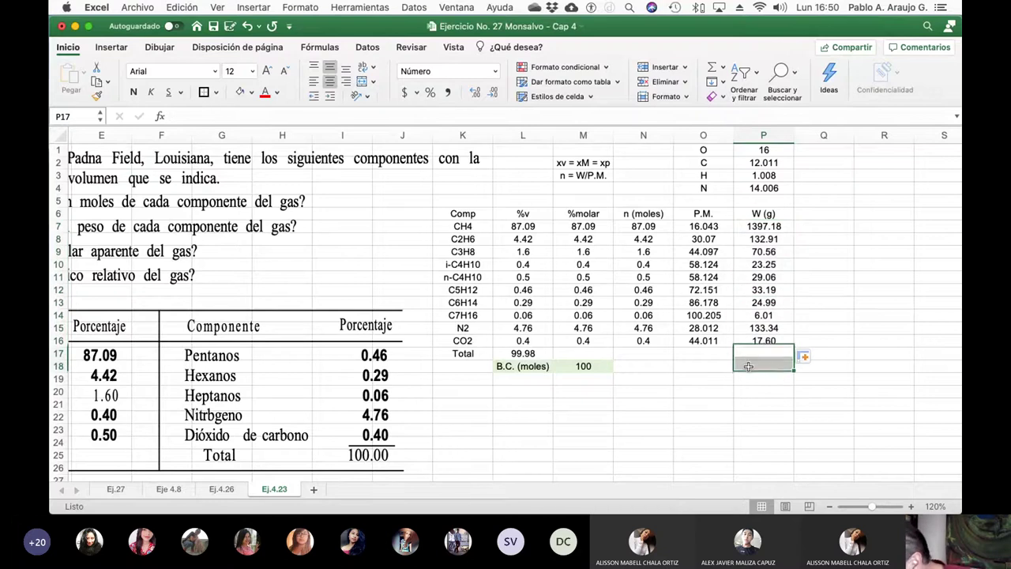
{"action": "left_click_drag", "start_coordinate": [749, 357], "coordinate": [748, 357]}
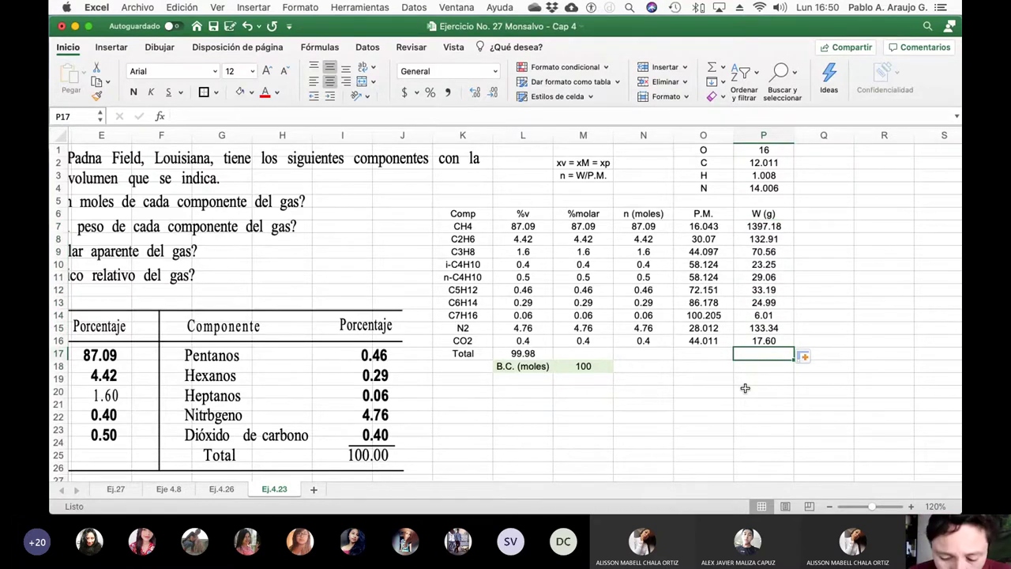
{"action": "type", "text": "=suma("}
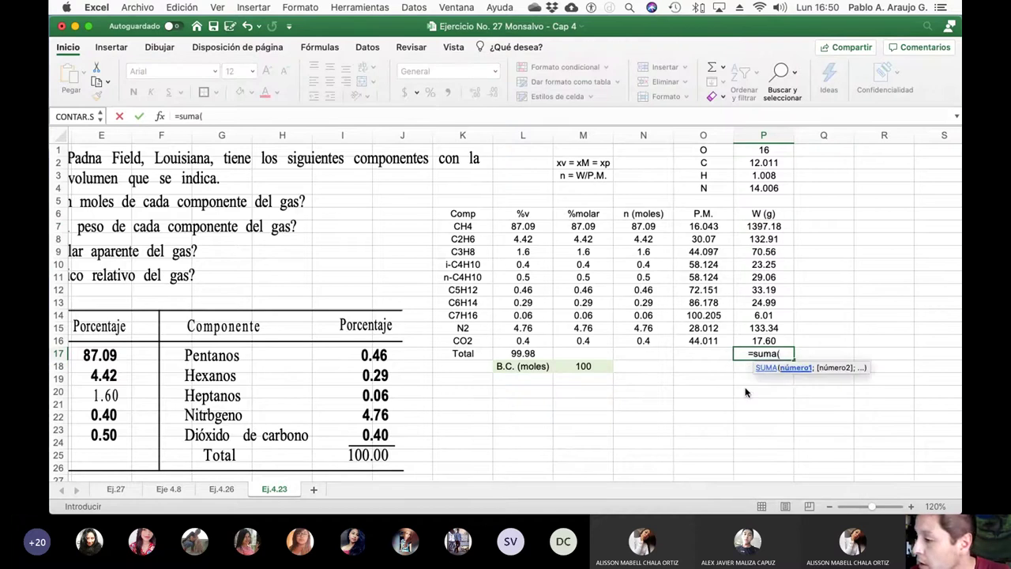
{"action": "left_click_drag", "start_coordinate": [782, 227], "coordinate": [782, 341]}
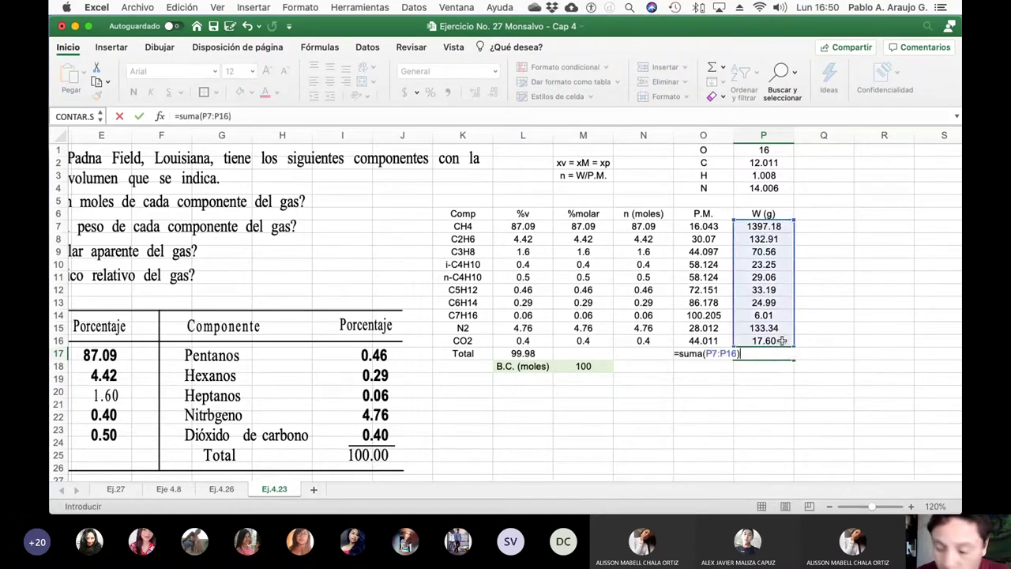
{"action": "key", "text": "Return"}
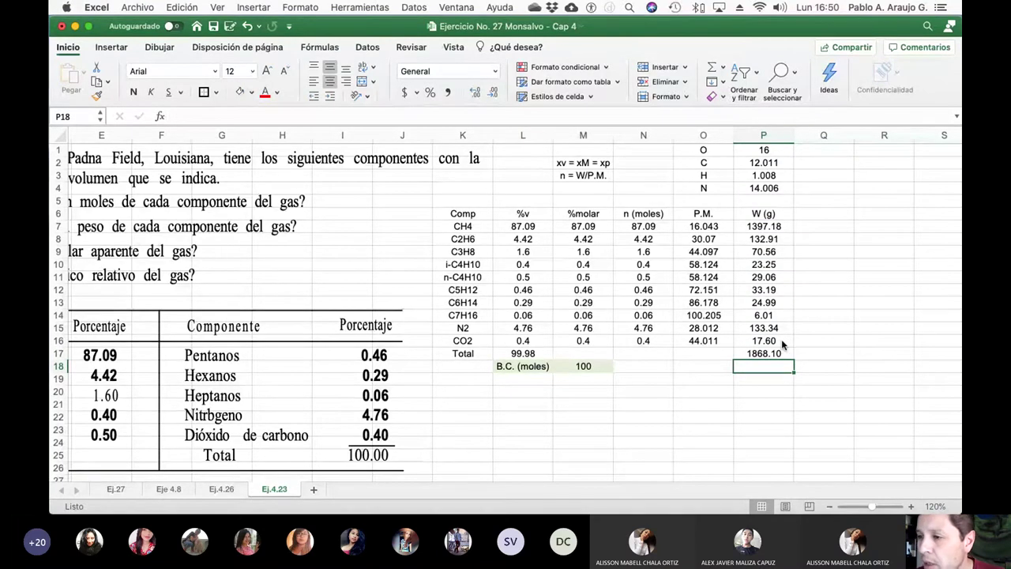
- Check the exercise's questions and add the column header "%W" in Q6 for the weight percentages
{"action": "scroll", "coordinate": [276, 237], "scroll_direction": "left", "scroll_amount": 4}
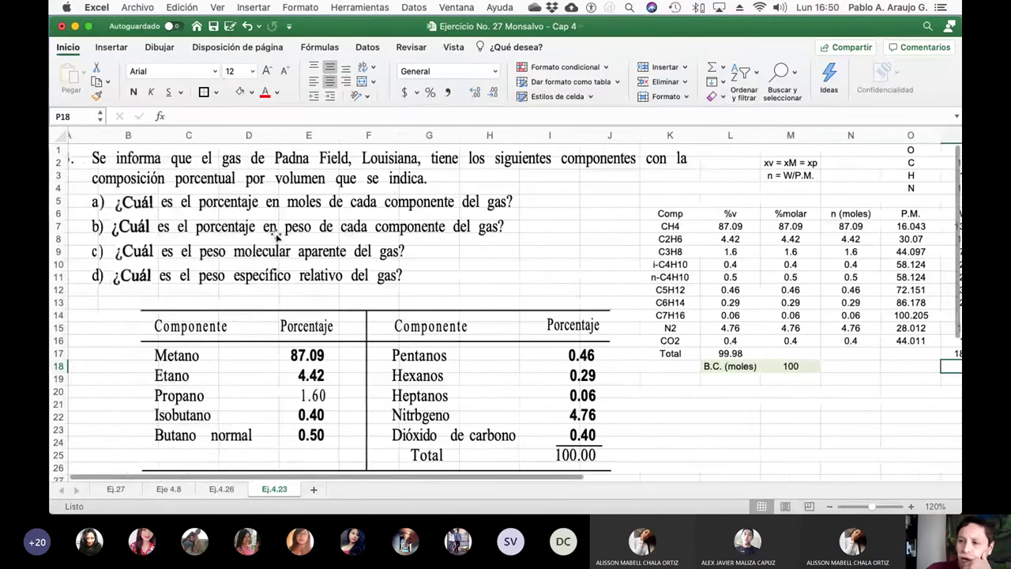
{"action": "scroll", "coordinate": [277, 237], "scroll_direction": "left", "scroll_amount": 3}
{"action": "scroll", "coordinate": [379, 249], "scroll_direction": "right", "scroll_amount": 4}
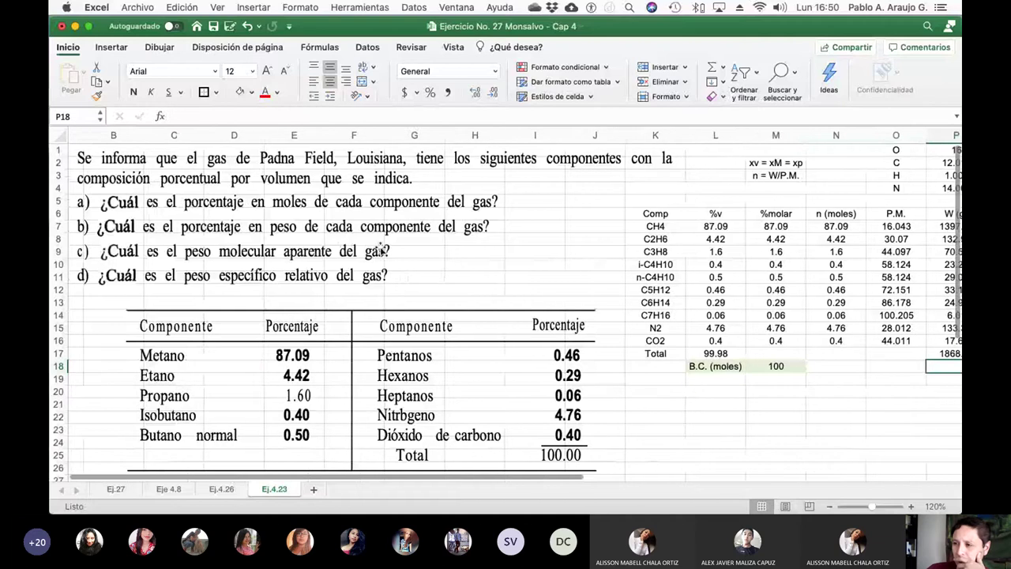
{"action": "scroll", "coordinate": [424, 253], "scroll_direction": "right", "scroll_amount": 4}
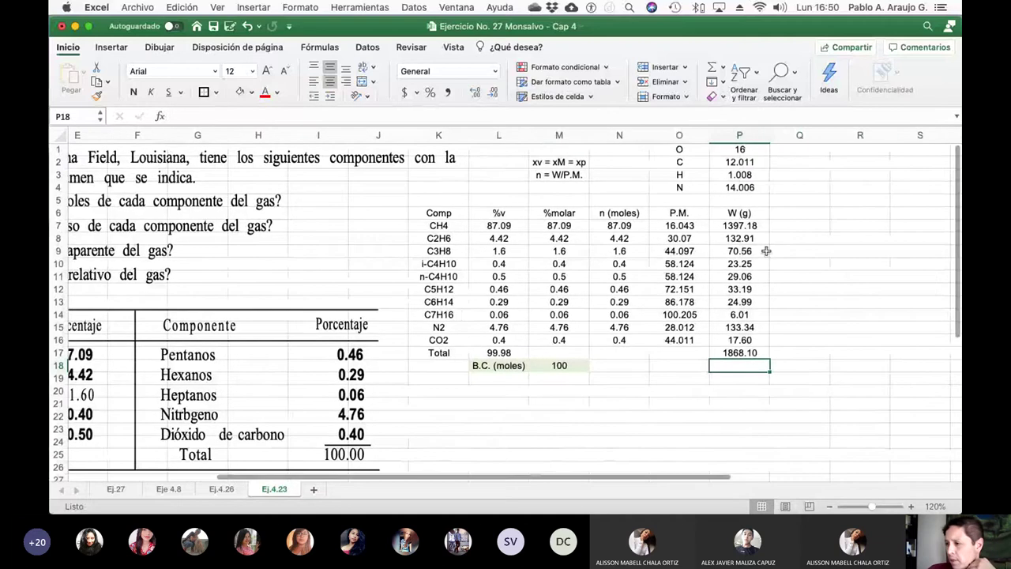
{"action": "left_click", "coordinate": [797, 214]}
{"action": "type", "text": "%W"}
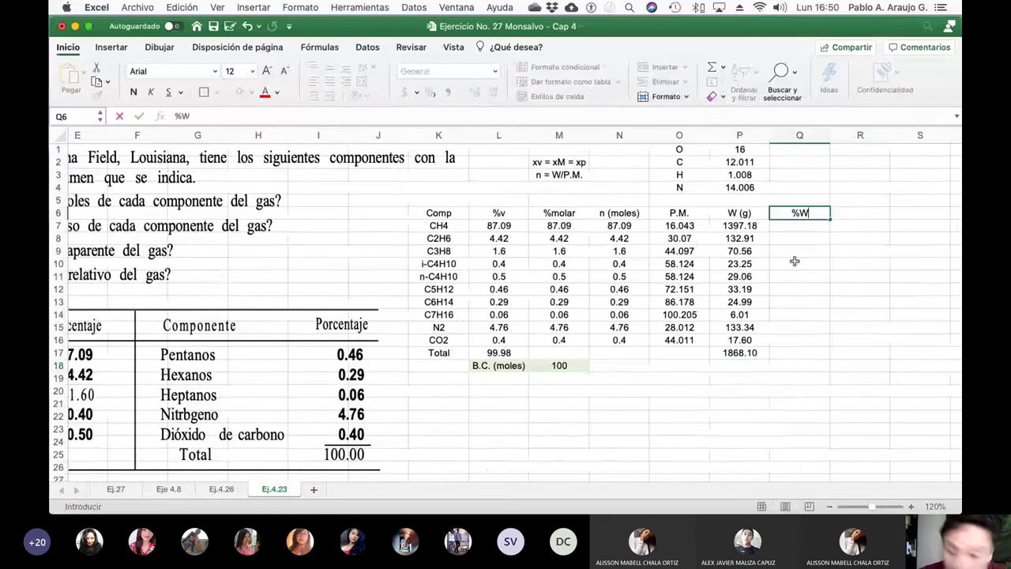
{"action": "key", "text": "Return"}
- Calculate the CH4 weight percentage in Q7 against the fixed total weight with the formula =(P7/$P$17)*100
{"action": "type", "text": "="}
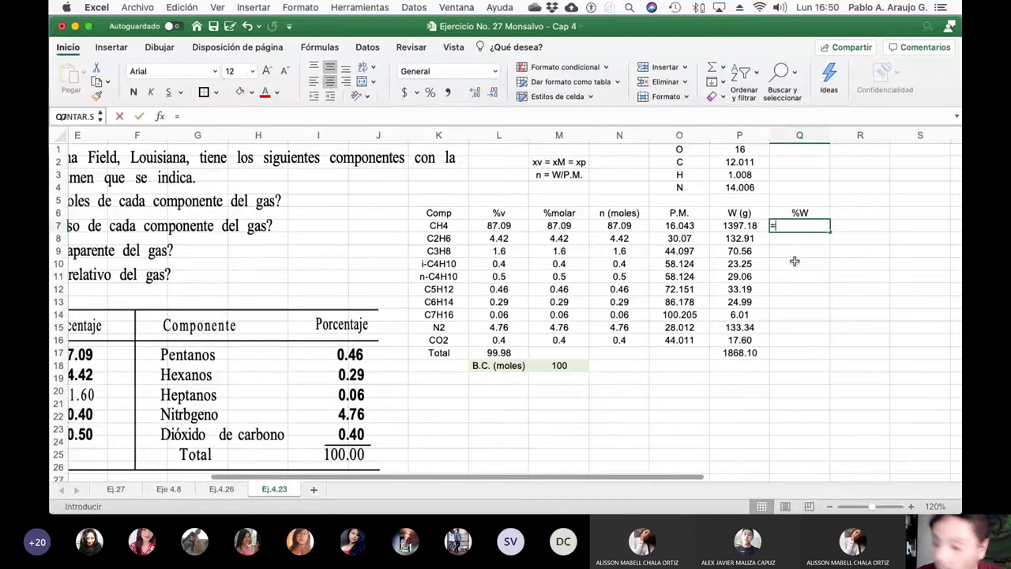
{"action": "left_click", "coordinate": [756, 227]}
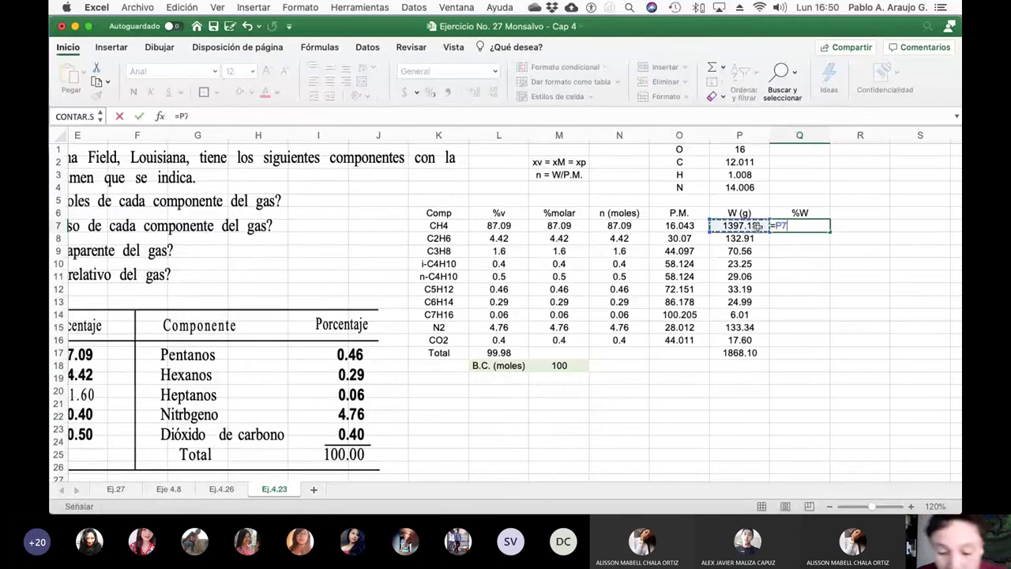
{"action": "type", "text": "/"}
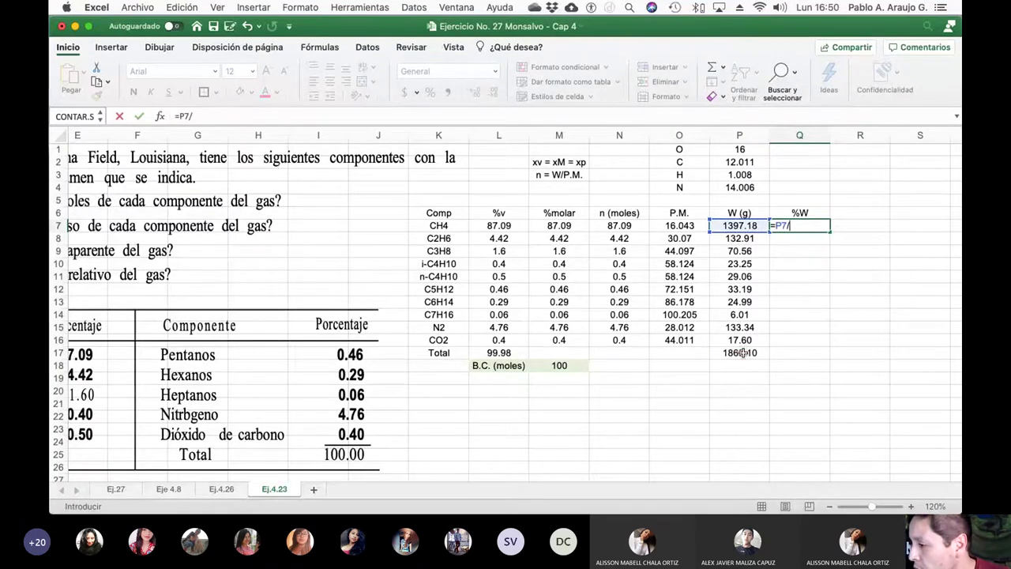
{"action": "left_click", "coordinate": [741, 352]}
{"action": "type", "text": ")"}
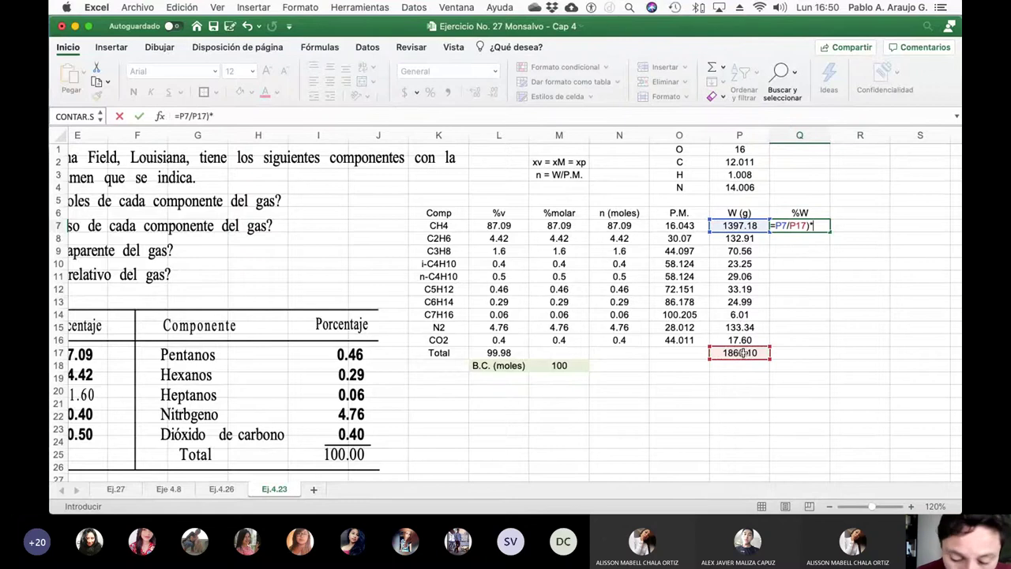
{"action": "type", "text": "*100"}
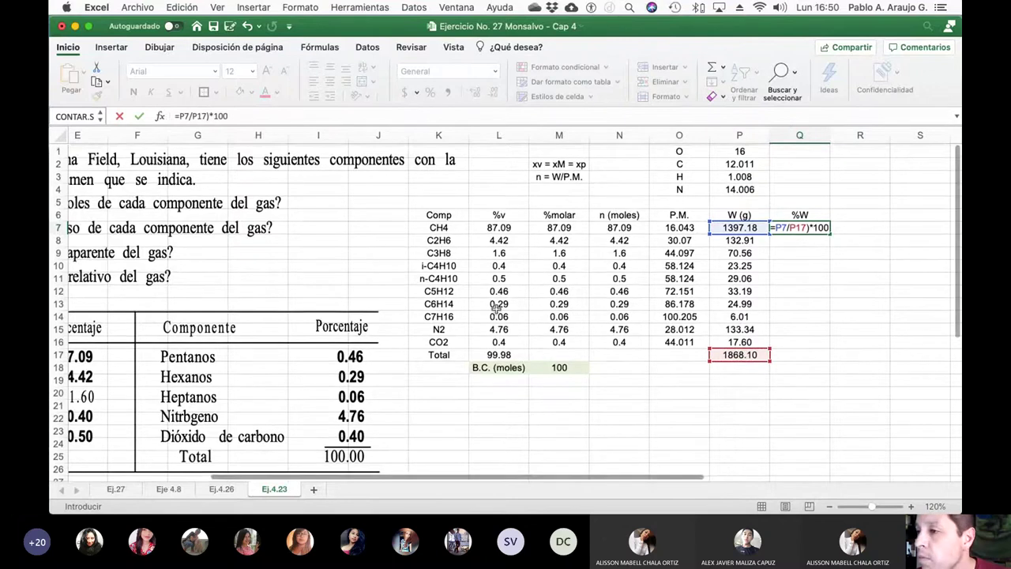
{"action": "left_click", "coordinate": [180, 116]}
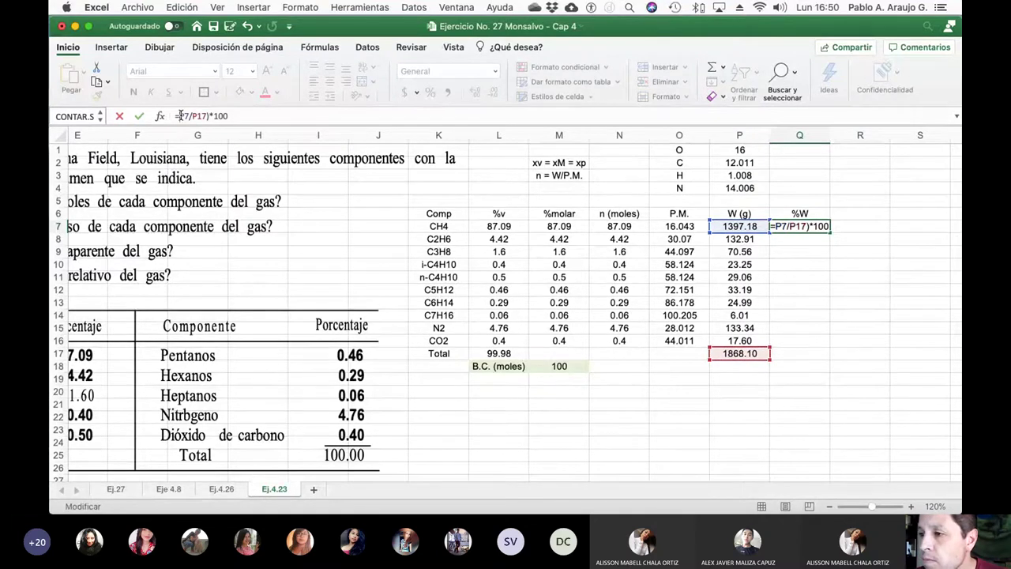
{"action": "type", "text": "(P7/"}
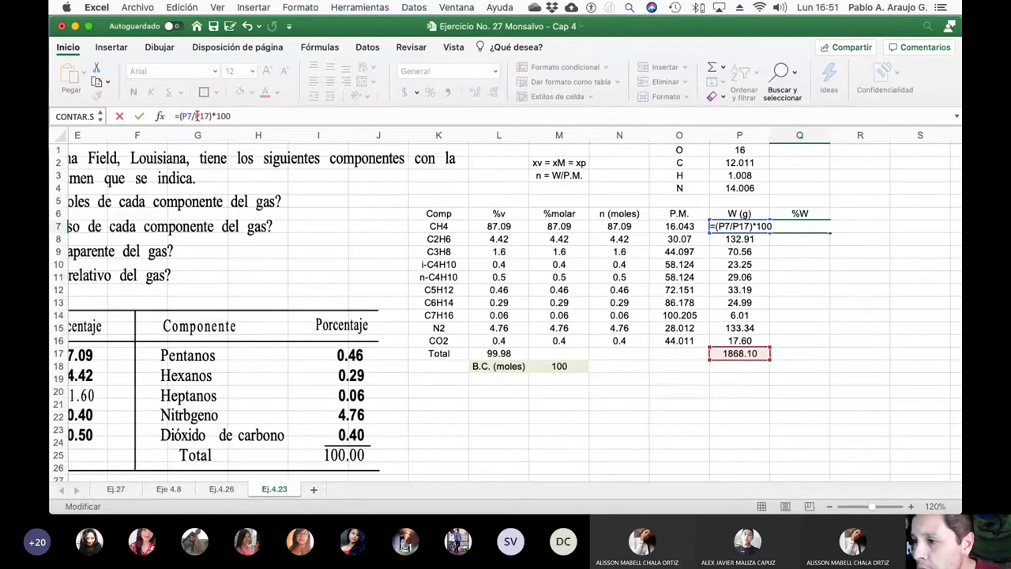
{"action": "type", "text": "$"}
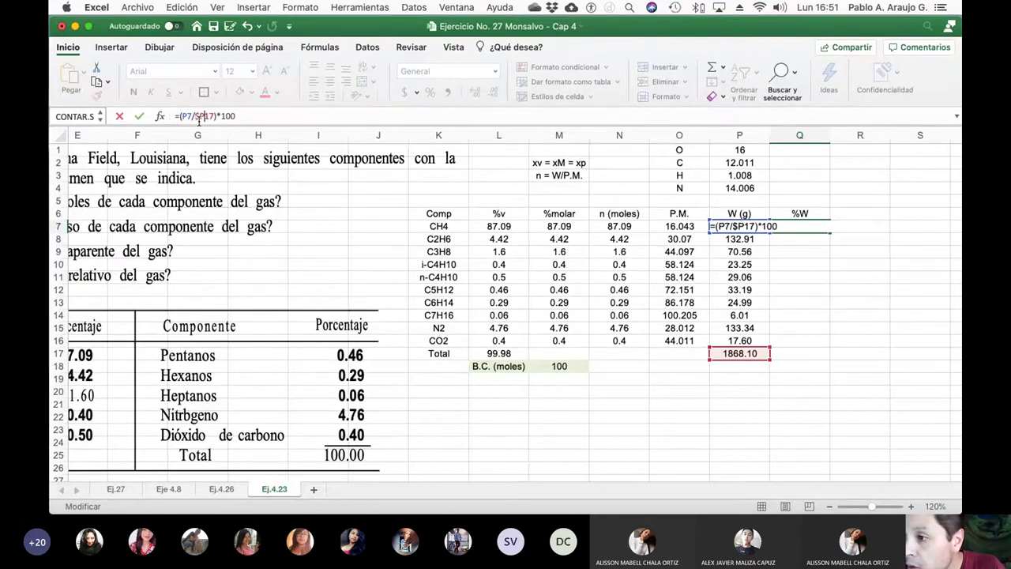
{"action": "key", "text": "Right"}
{"action": "type", "text": "$"}
{"action": "key", "text": "ctrl+Return"}
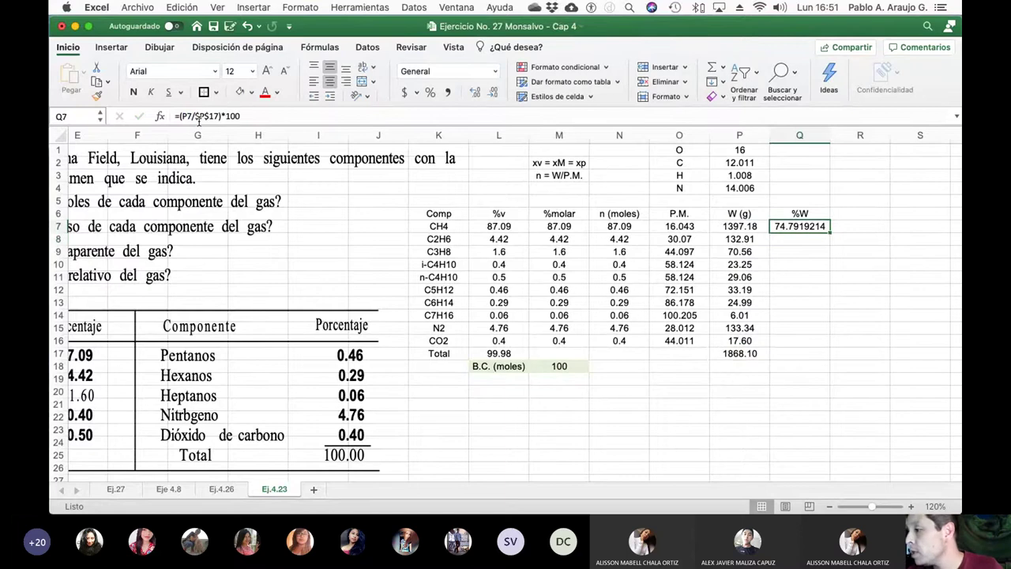
- Format the CH4 weight percentage in Q7 to two decimals and fill its formula down through Q16
{"action": "left_click", "coordinate": [493, 92]}
{"action": "left_click", "coordinate": [493, 92]}
{"action": "left_click", "coordinate": [492, 93]}
{"action": "left_click", "coordinate": [493, 92]}
{"action": "left_click", "coordinate": [492, 93]}
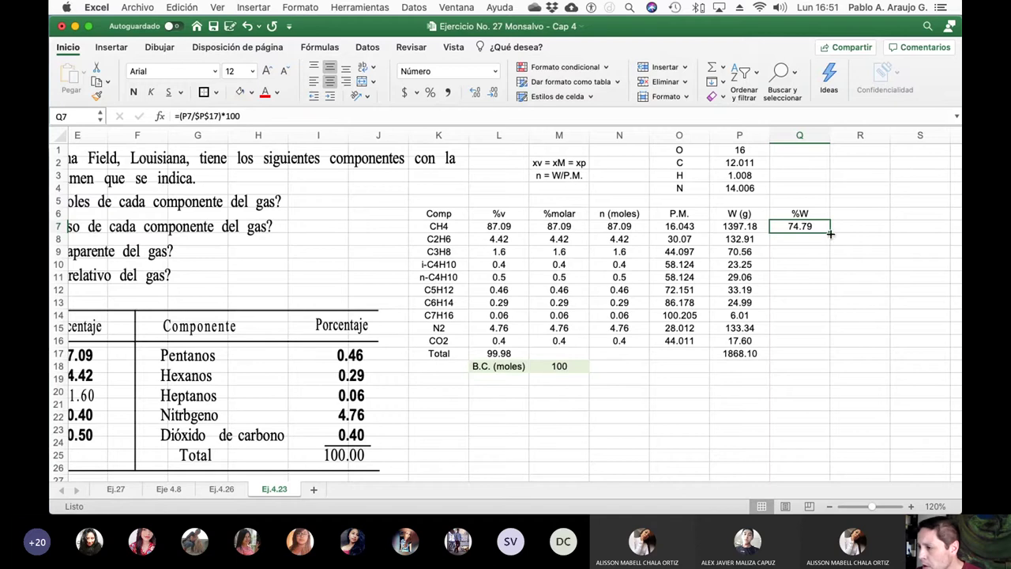
{"action": "left_click_drag", "start_coordinate": [830, 234], "coordinate": [818, 341]}
- Total the weight percentages in Q17 with the formula =suma(Q7:Q16)
{"action": "left_click", "coordinate": [796, 357]}
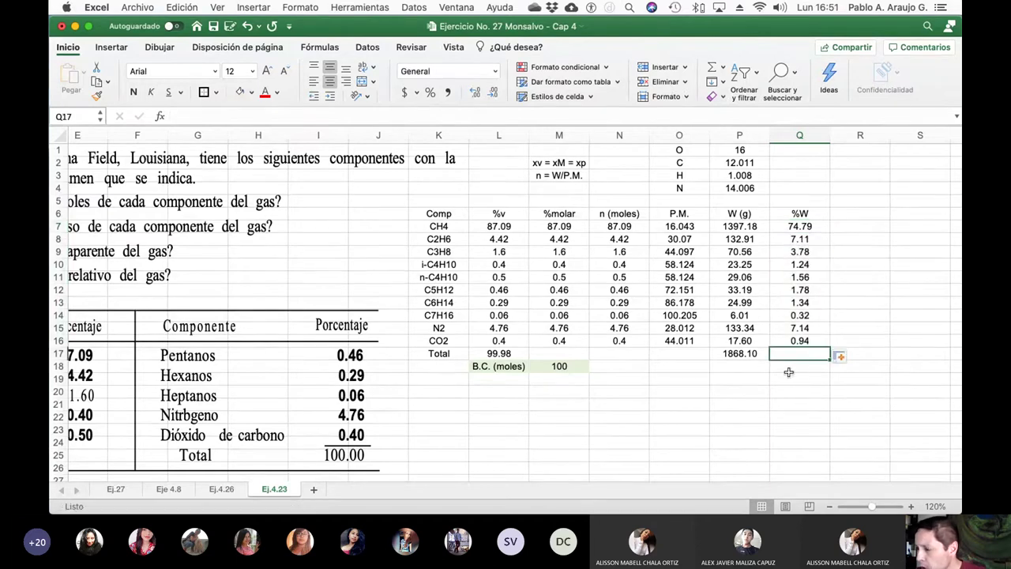
{"action": "type", "text": "=suma("}
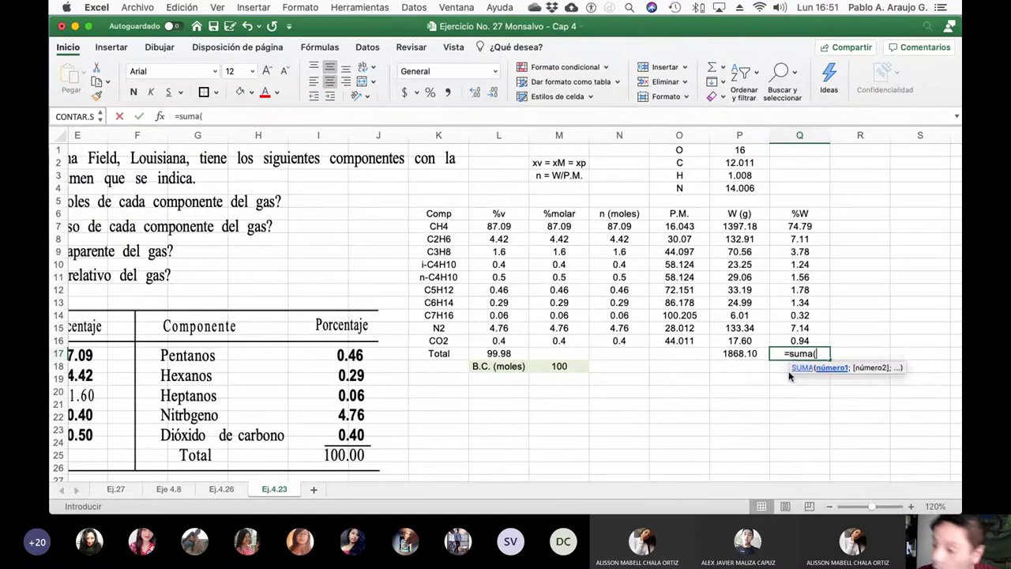
{"action": "left_click_drag", "start_coordinate": [799, 227], "coordinate": [801, 341]}
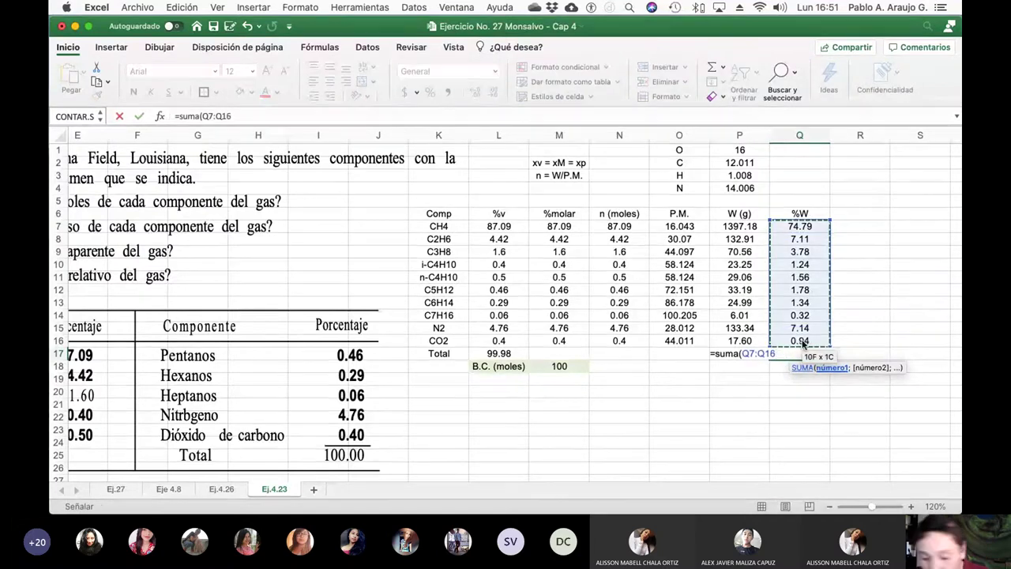
{"action": "type", "text": ")"}
{"action": "key", "text": "Return"}
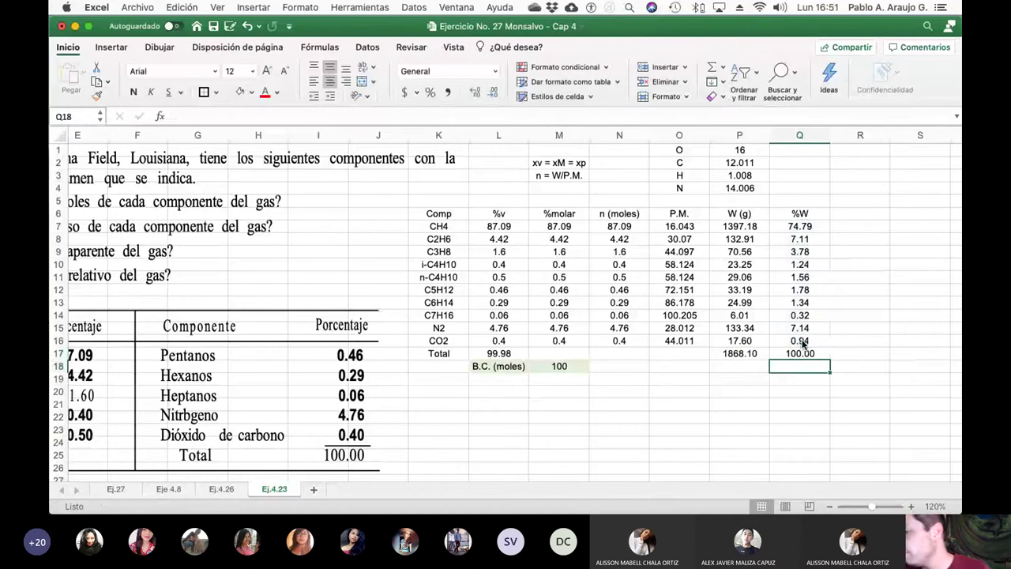
{"action": "left_click", "coordinate": [820, 429]}
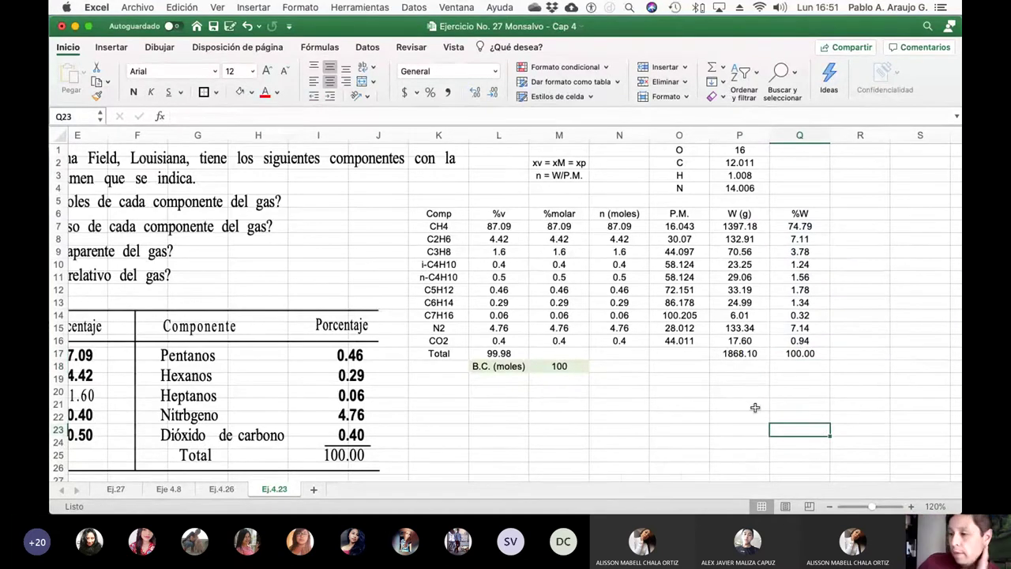
- Check the exercise's remaining questions and note the average molecular weight equation "PM(medio)=suma (xi*Pmi)" in M4
{"action": "scroll", "coordinate": [782, 408], "scroll_direction": "left", "scroll_amount": 5}
{"action": "scroll", "coordinate": [763, 407], "scroll_direction": "left", "scroll_amount": 2}
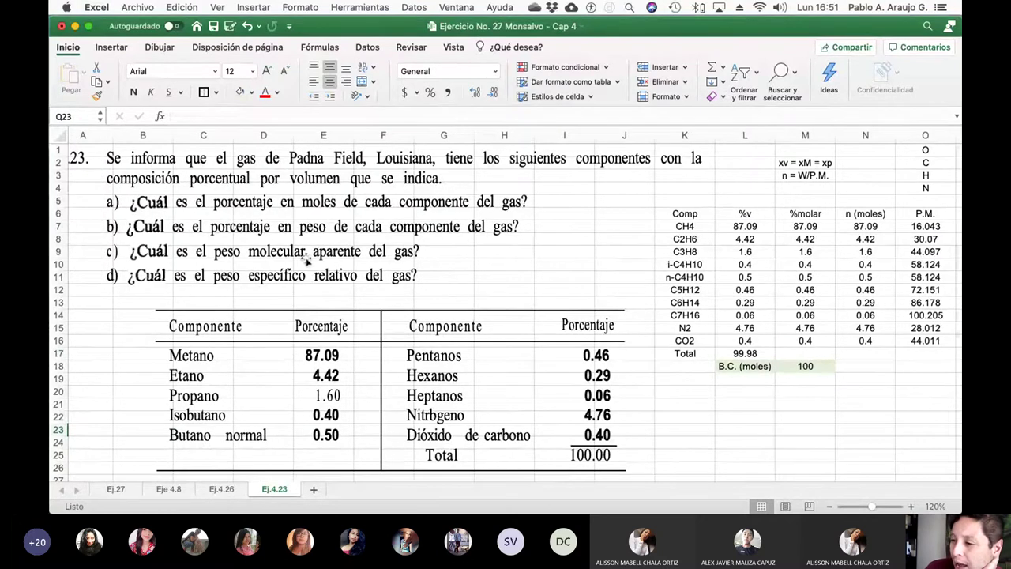
{"action": "scroll", "coordinate": [796, 333], "scroll_direction": "right", "scroll_amount": 5}
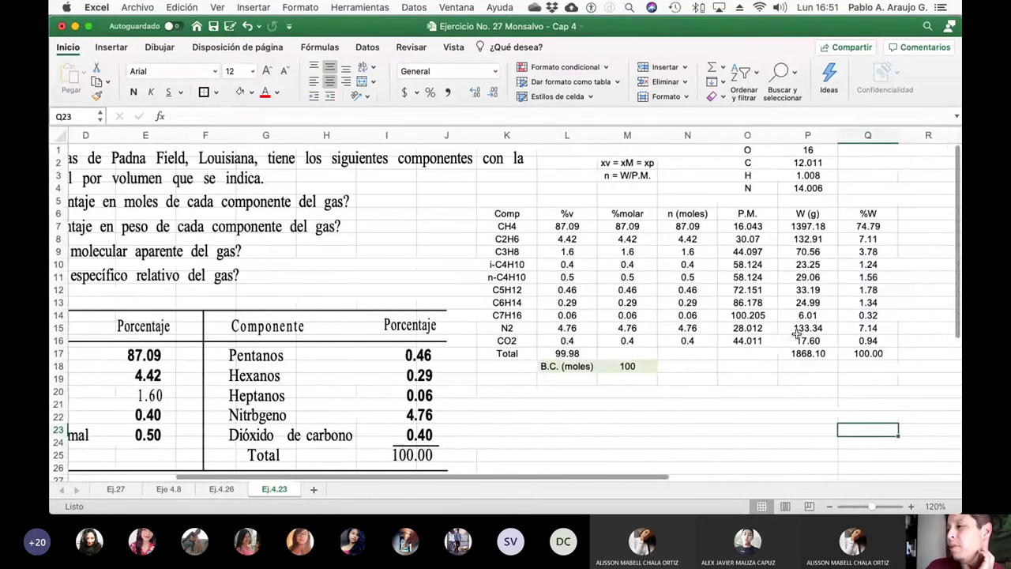
{"action": "scroll", "coordinate": [796, 333], "scroll_direction": "right", "scroll_amount": 1}
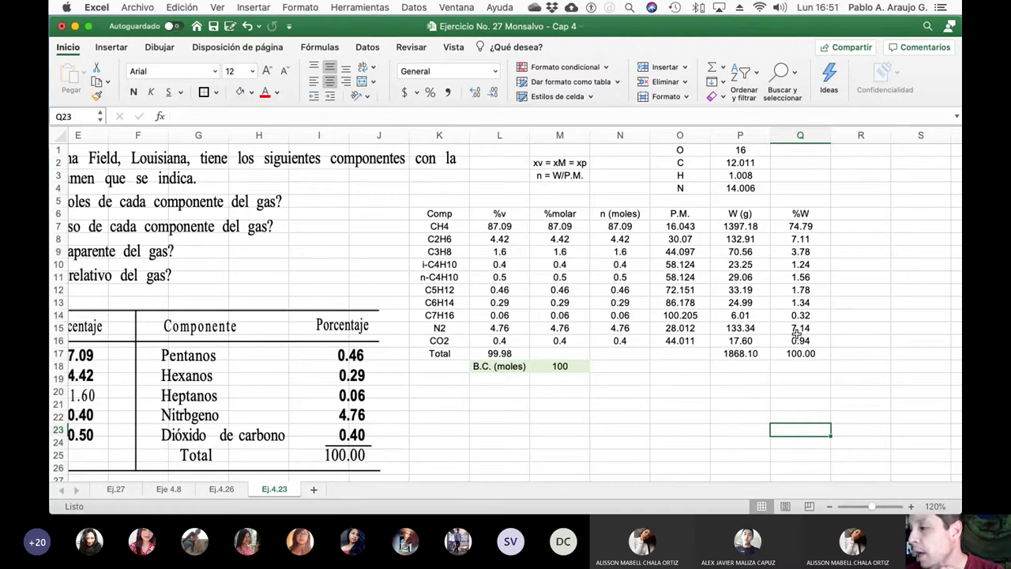
{"action": "left_click", "coordinate": [568, 189]}
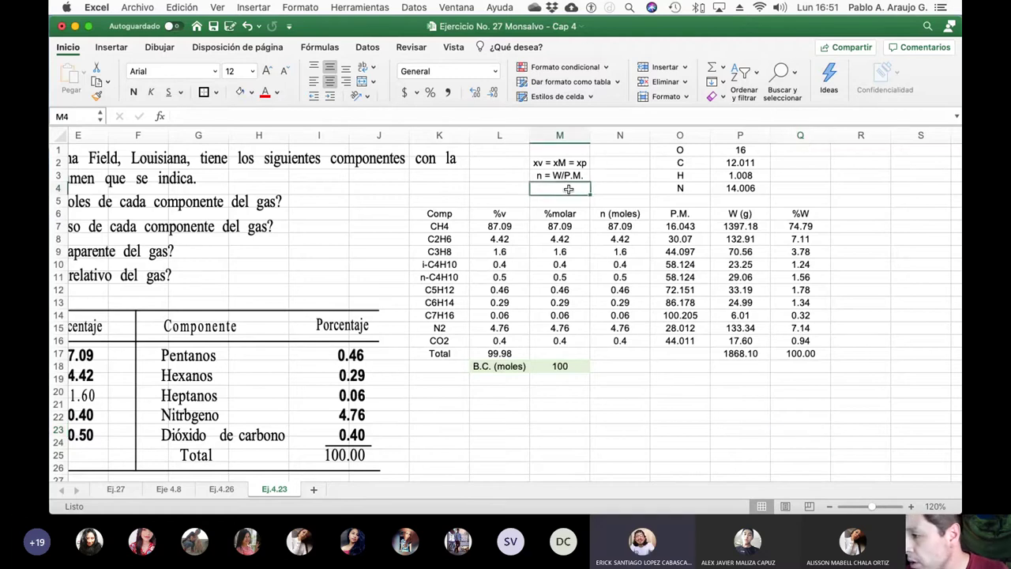
{"action": "type", "text": "PM(mediop"}
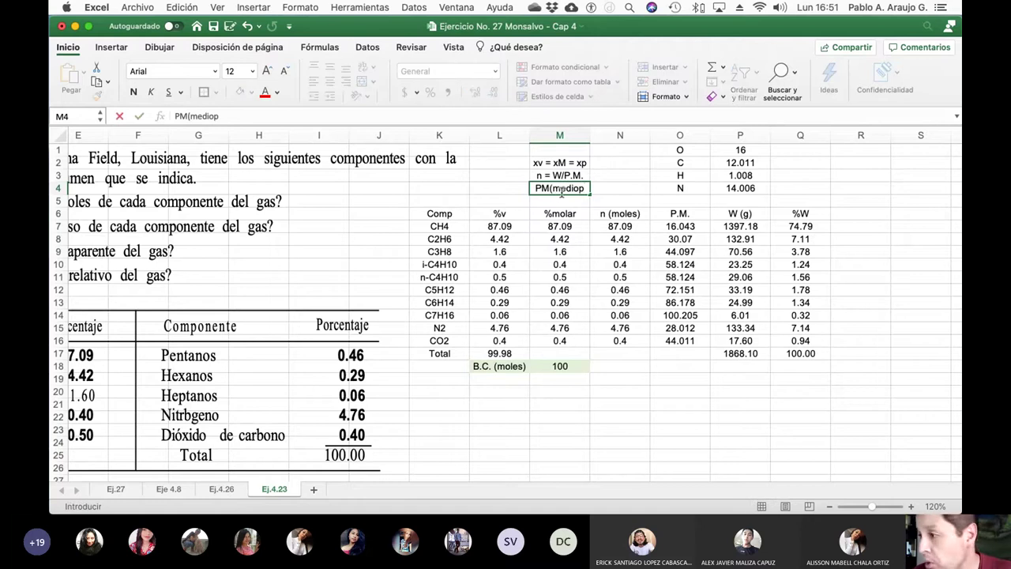
{"action": "key", "text": "BackSpace"}
{"action": "type", "text": ")"}
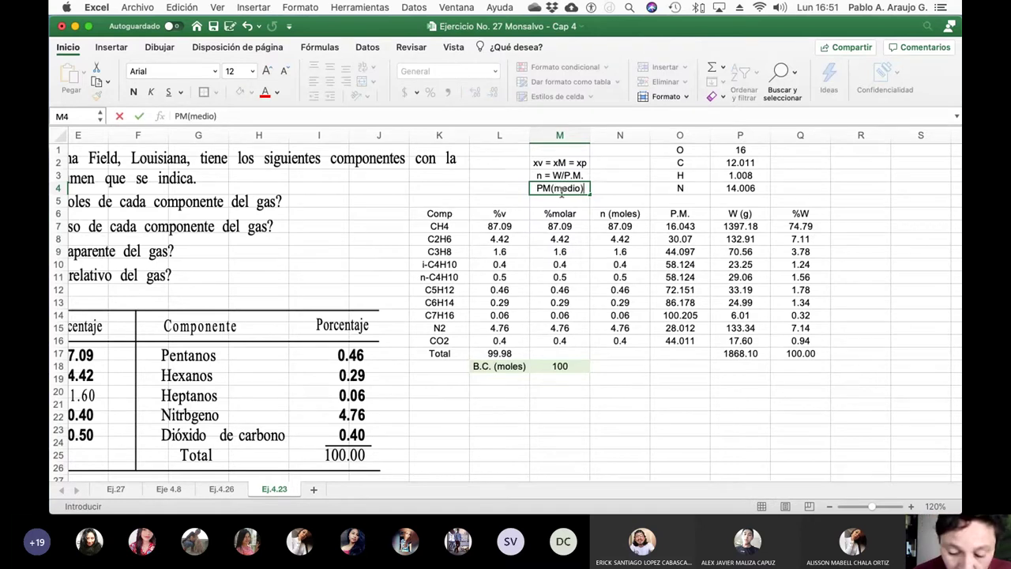
{"action": "type", "text": "=suma"}
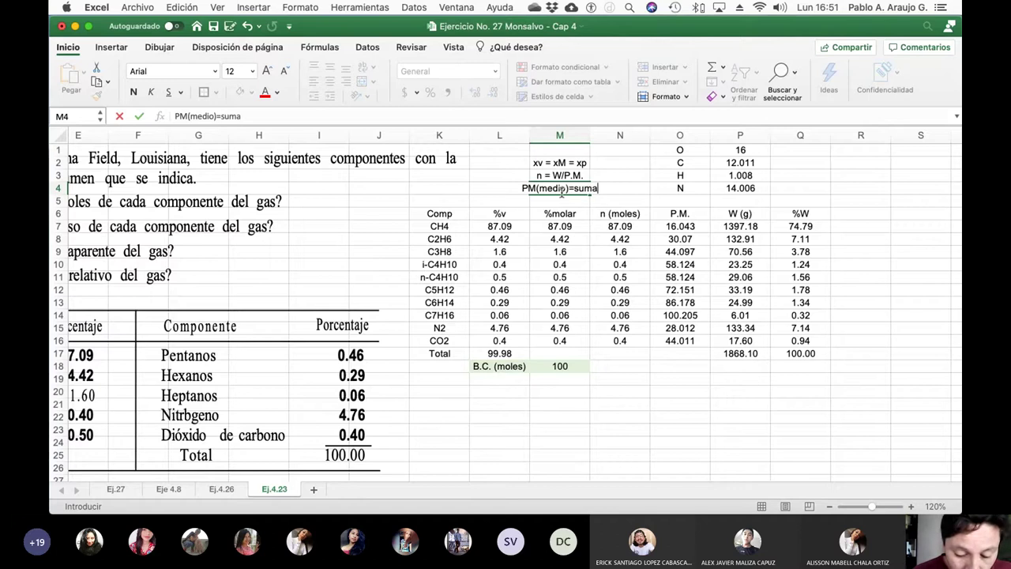
{"action": "type", "text": " (x"}
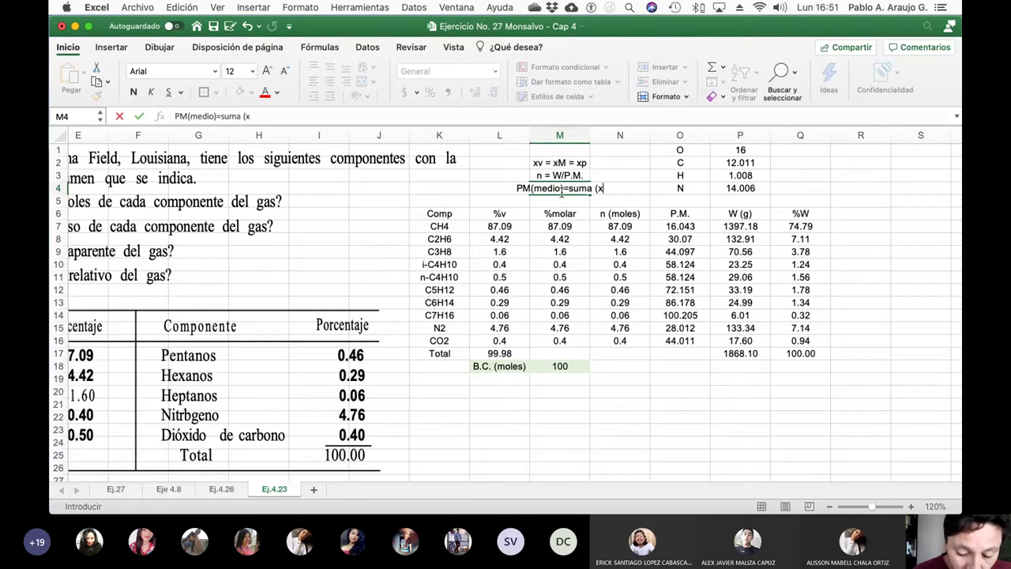
{"action": "type", "text": "i*Pmi)"}
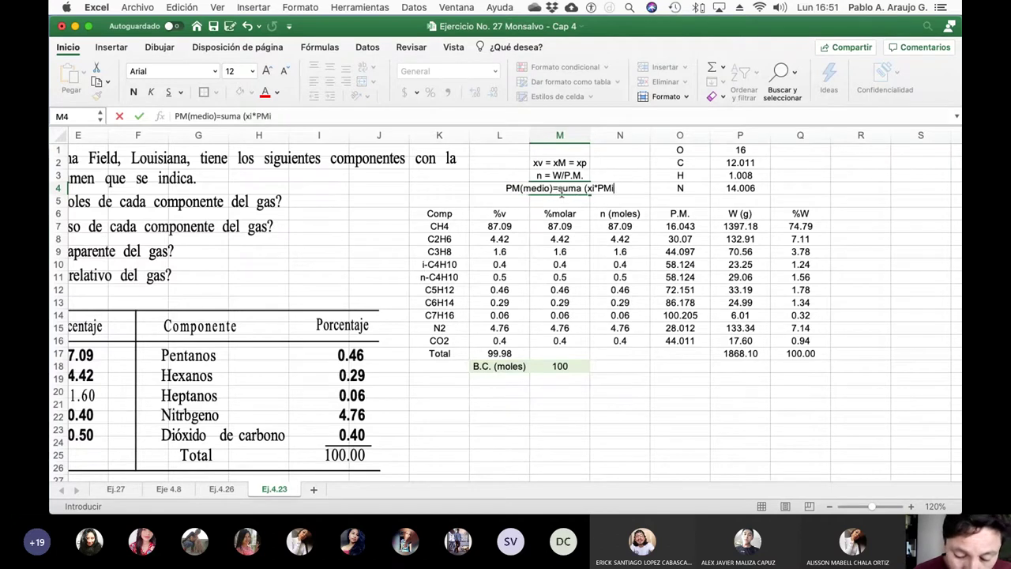
{"action": "key", "text": "Return"}
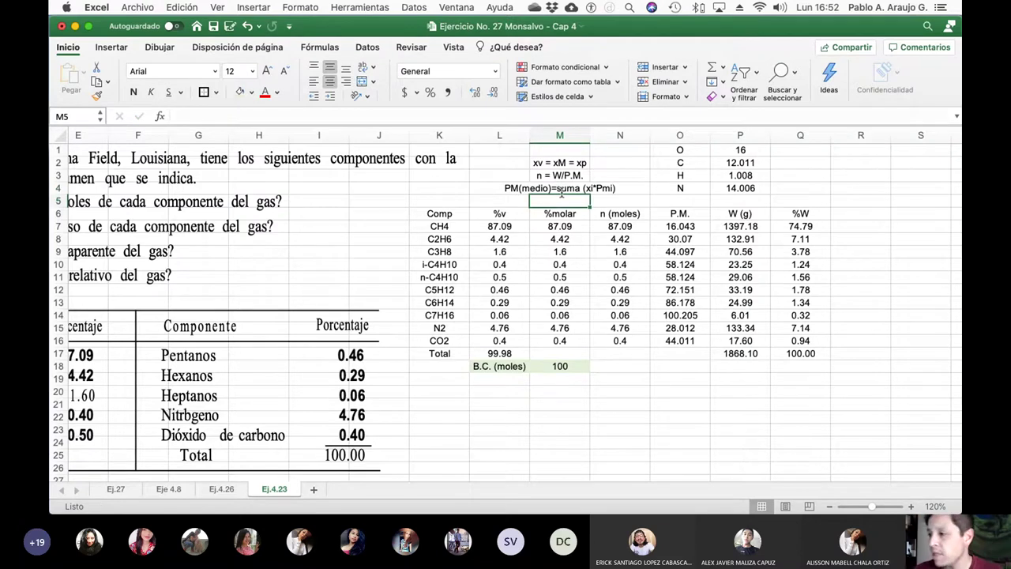
- Add the column header "xi" in R6 and calculate the CH4 mole fraction in R7 with =M7/100
{"action": "left_click", "coordinate": [857, 215]}
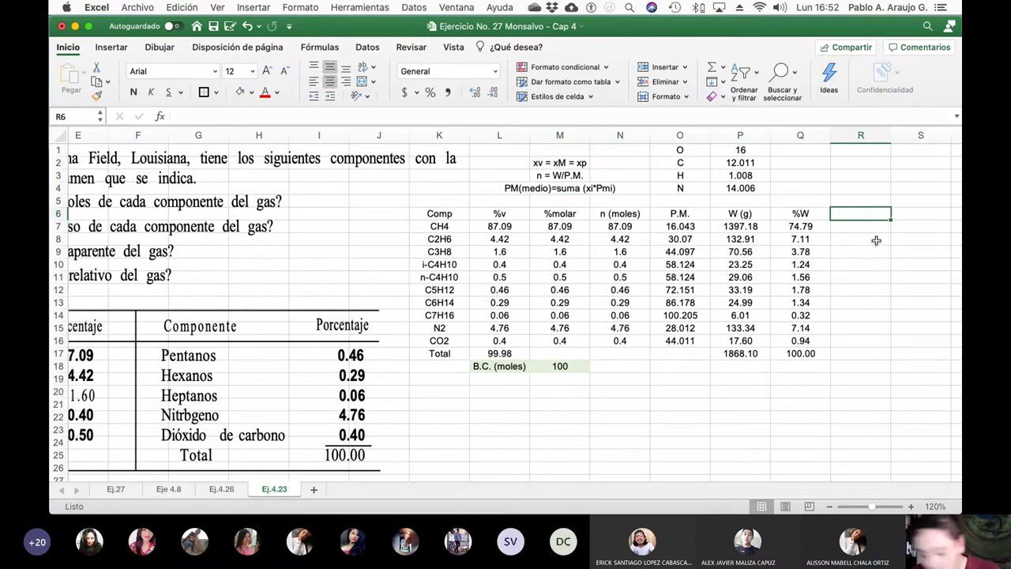
{"action": "type", "text": "xi"}
{"action": "key", "text": "Return"}
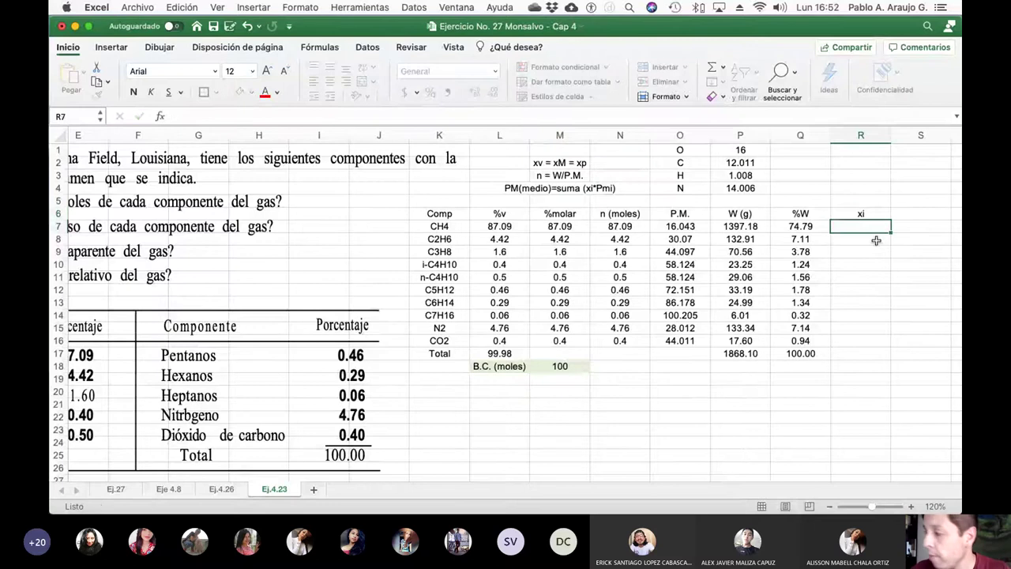
{"action": "type", "text": "="}
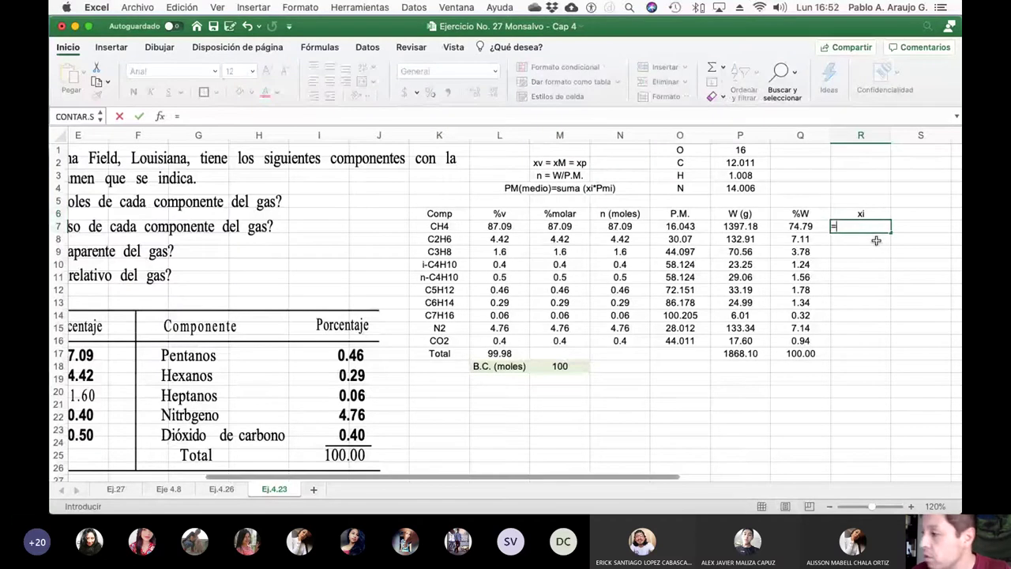
{"action": "left_click", "coordinate": [546, 226]}
{"action": "type", "text": "/100"}
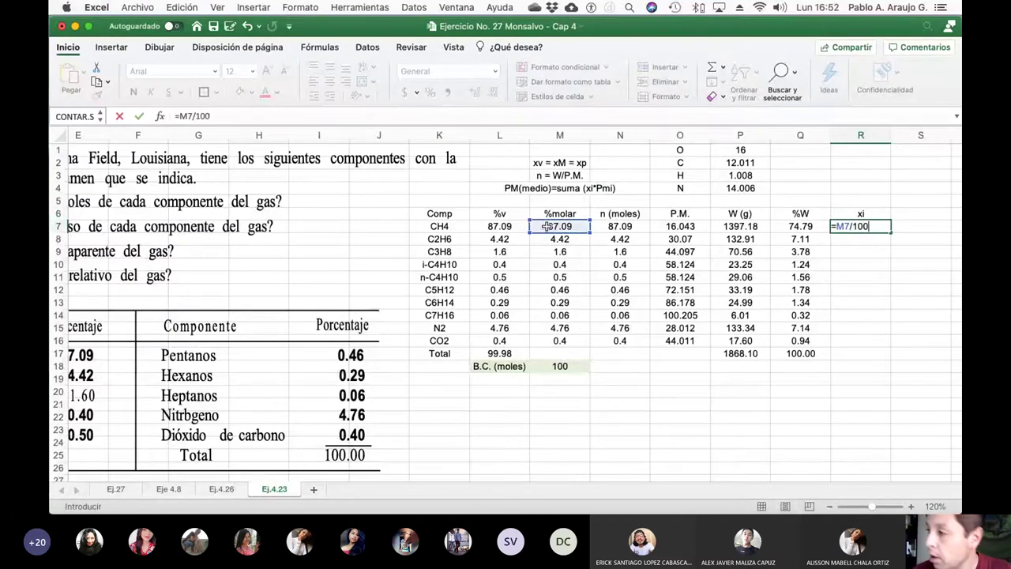
{"action": "key", "text": "Return"}
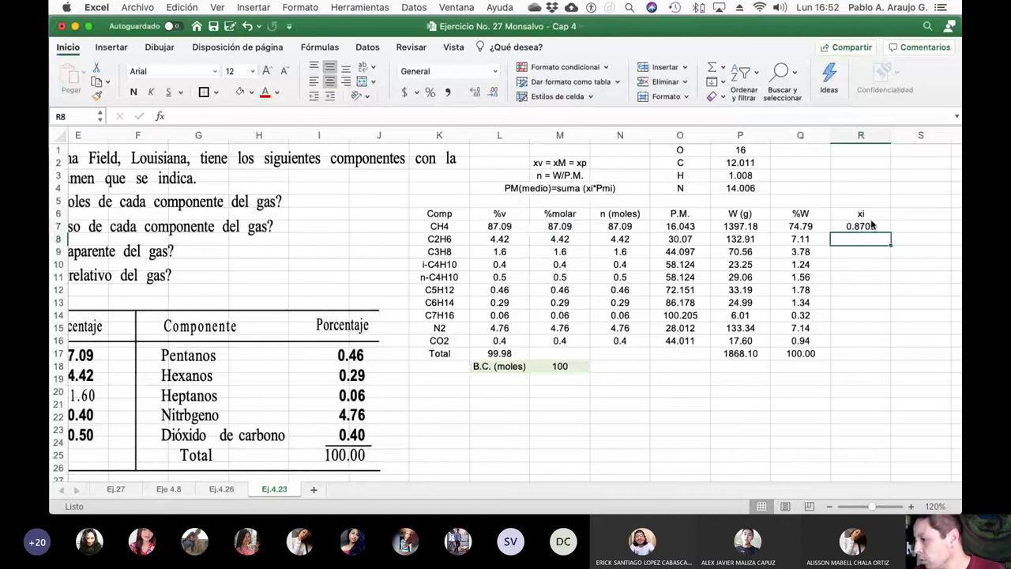
- Fill the mole fraction formula down through R16 and copy the column total from Q17 into R17
{"action": "left_click", "coordinate": [871, 226]}
{"action": "left_click_drag", "start_coordinate": [891, 232], "coordinate": [871, 360]}
{"action": "left_click", "coordinate": [818, 356]}
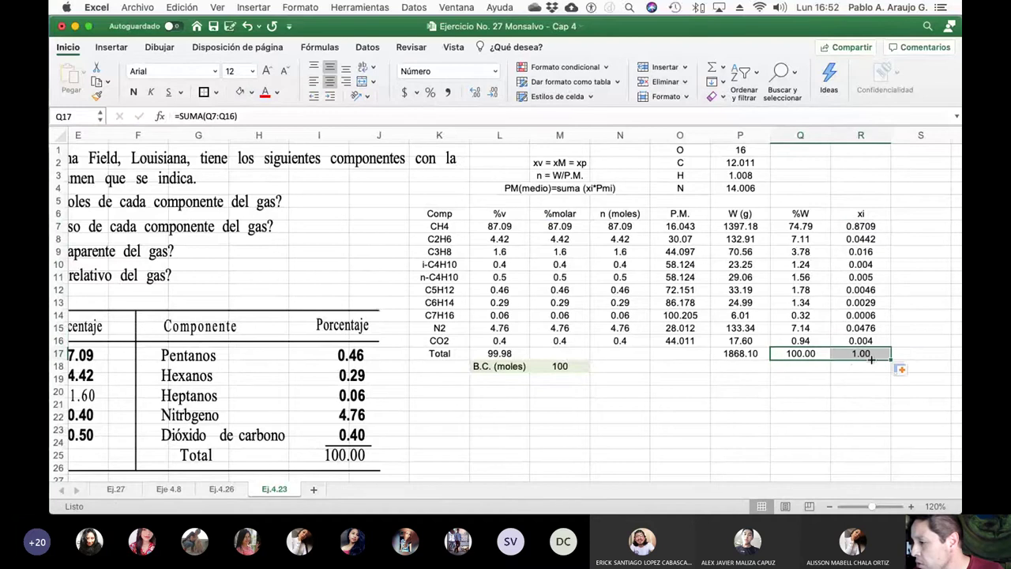
{"action": "left_click", "coordinate": [874, 381]}
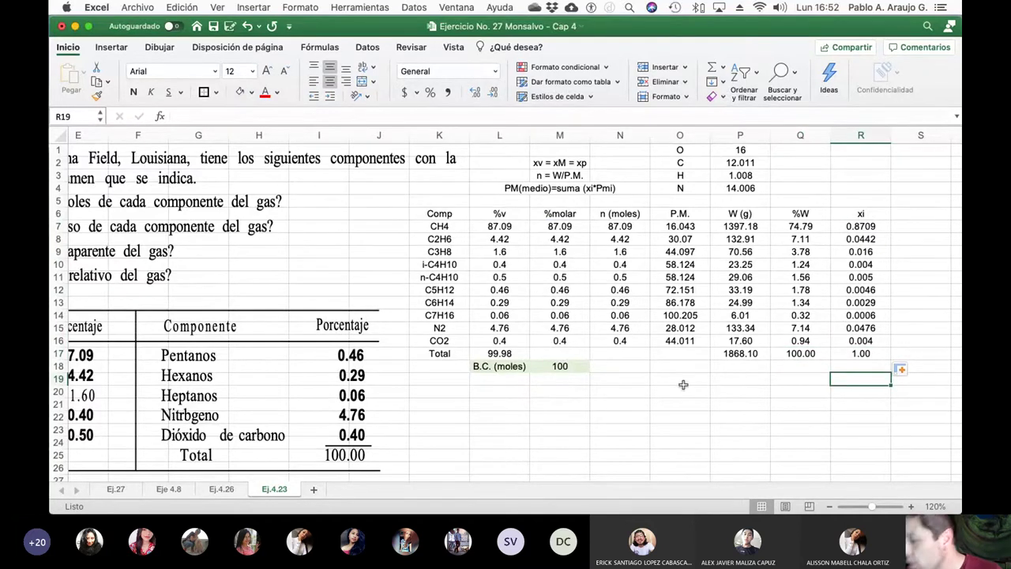
- Highlight the %molar answers in M6:M16 with an outside border and a green fill
{"action": "left_click_drag", "start_coordinate": [796, 215], "coordinate": [797, 355]}
{"action": "scroll", "coordinate": [647, 322], "scroll_direction": "left", "scroll_amount": 5}
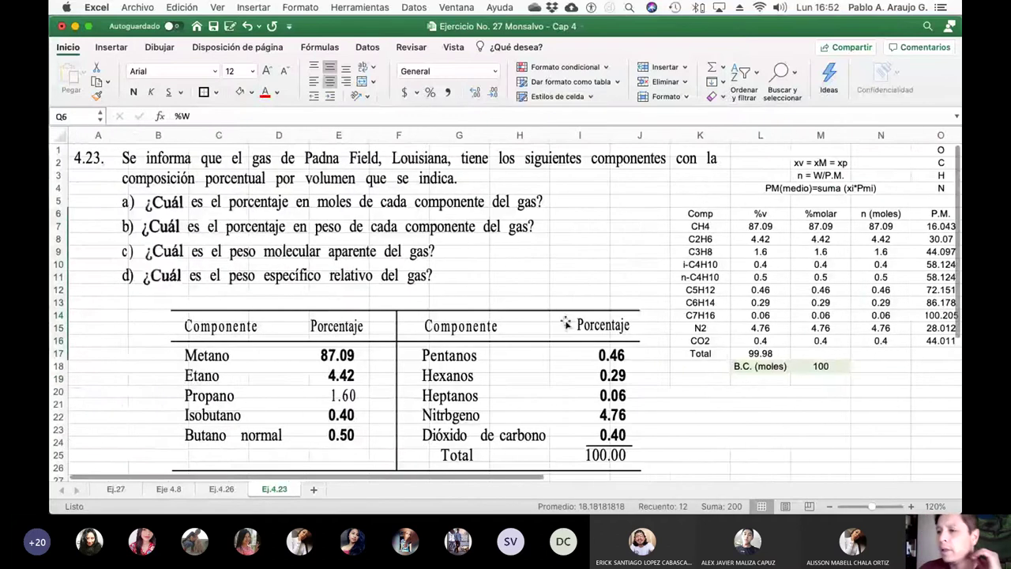
{"action": "scroll", "coordinate": [567, 324], "scroll_direction": "right", "scroll_amount": 3}
{"action": "left_click_drag", "start_coordinate": [703, 214], "coordinate": [715, 346]}
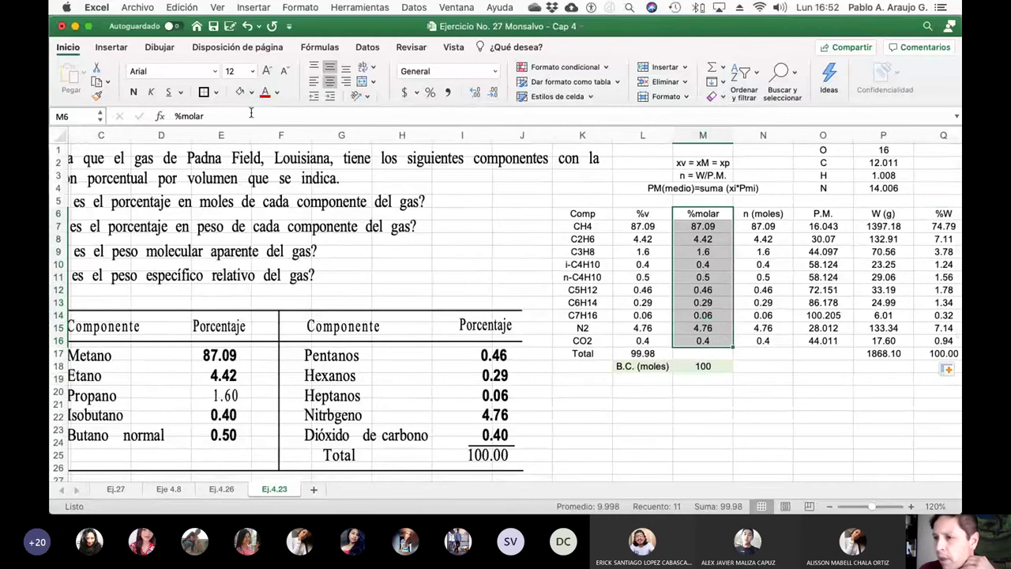
{"action": "left_click", "coordinate": [204, 93]}
{"action": "left_click", "coordinate": [251, 93]}
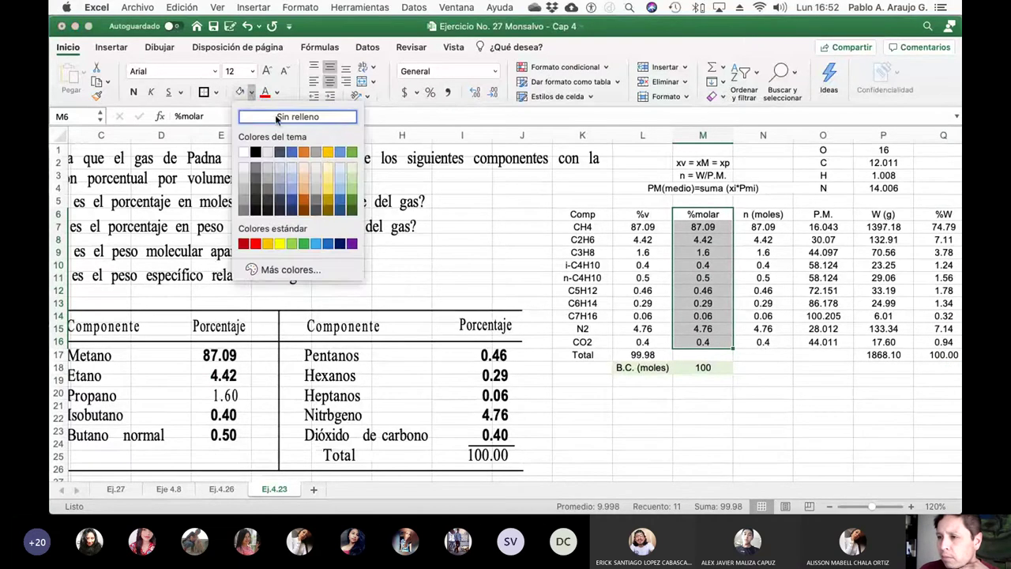
{"action": "left_click", "coordinate": [350, 152]}
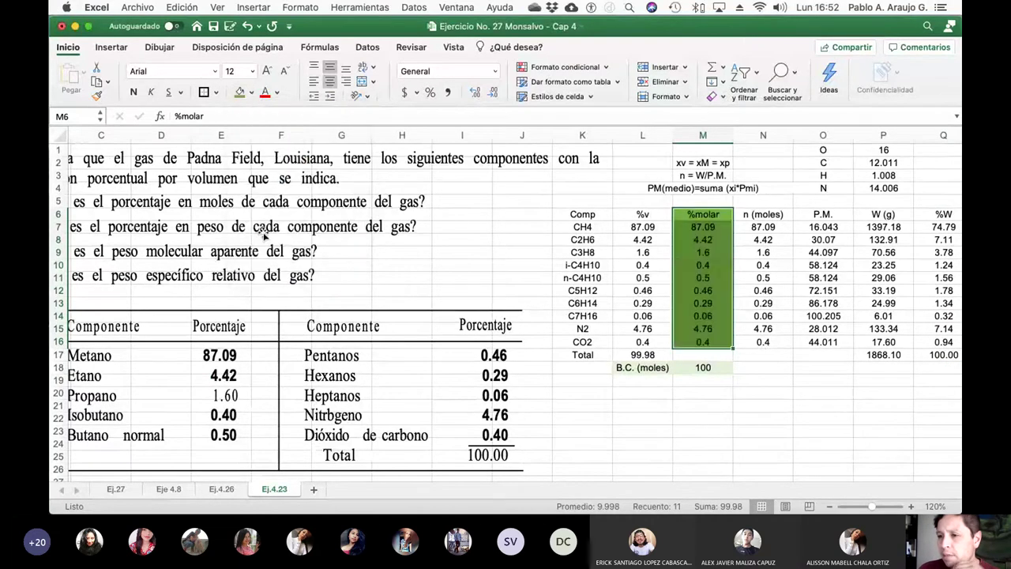
- Give the %W answers in Q6:Q16 the same green fill and outside border as the %molar column
{"action": "scroll", "coordinate": [267, 230], "scroll_direction": "left", "scroll_amount": 2}
{"action": "scroll", "coordinate": [267, 230], "scroll_direction": "right", "scroll_amount": 4}
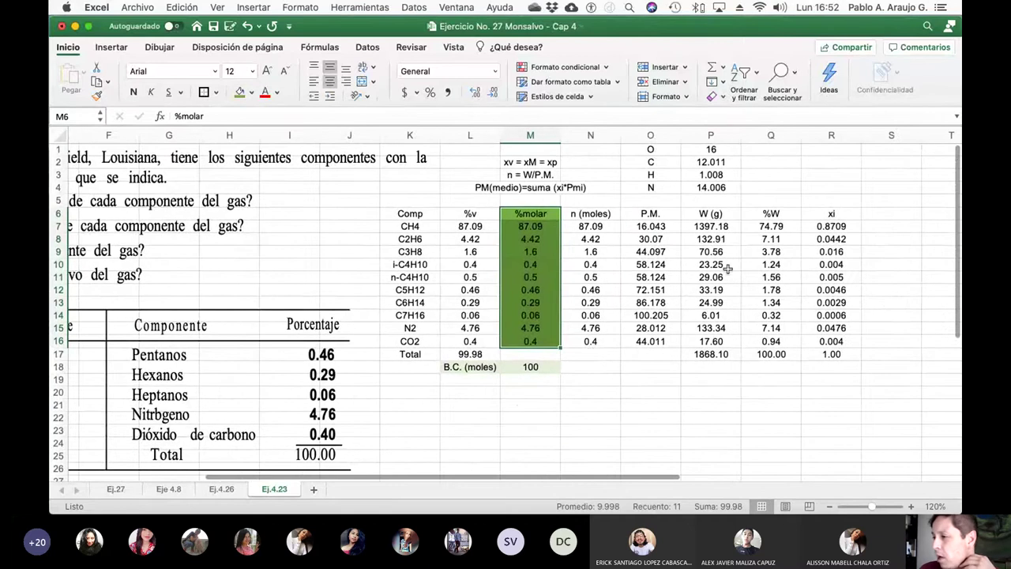
{"action": "left_click_drag", "start_coordinate": [761, 214], "coordinate": [778, 341]}
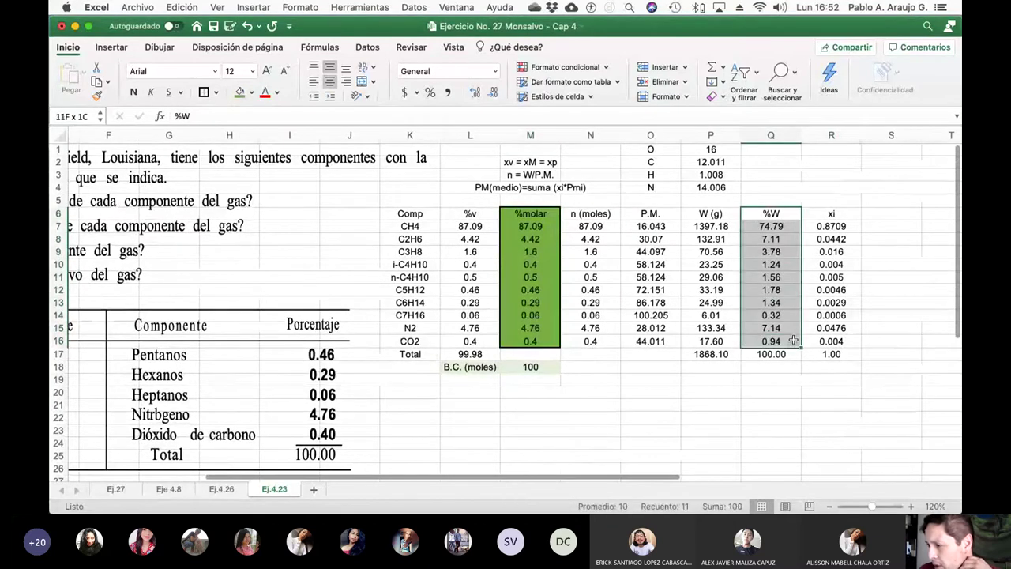
{"action": "left_click", "coordinate": [238, 91]}
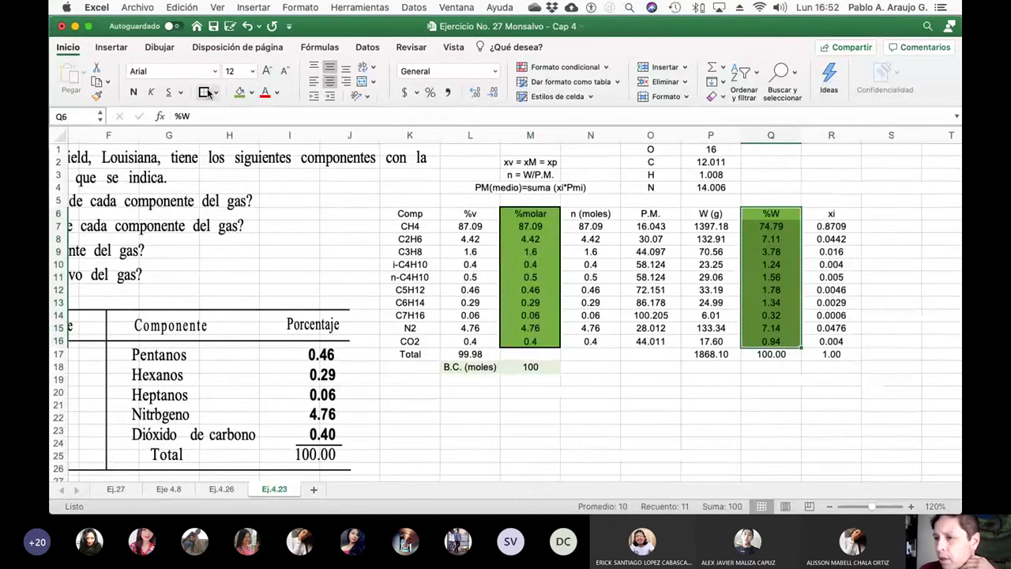
{"action": "left_click", "coordinate": [636, 425]}
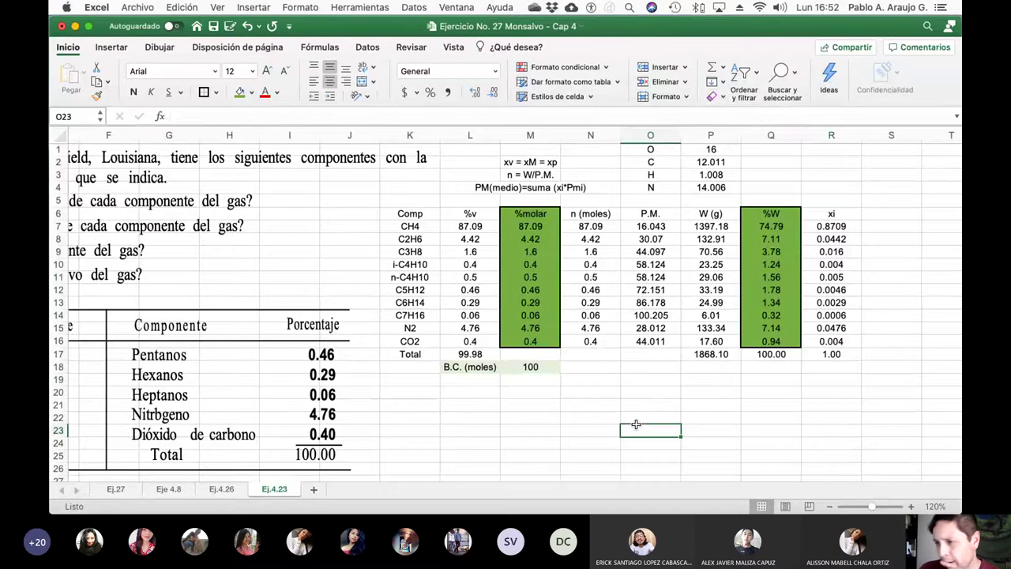
- Check the exercise's question about the apparent molecular weight and add the label "PM (aparente)" in O18
{"action": "scroll", "coordinate": [344, 303], "scroll_direction": "left", "scroll_amount": 5}
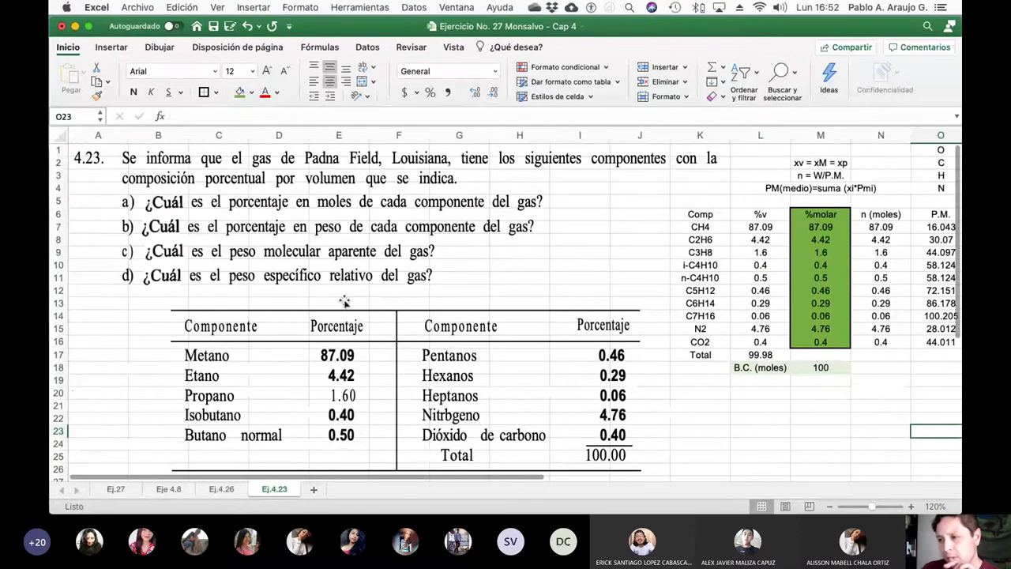
{"action": "scroll", "coordinate": [488, 254], "scroll_direction": "right", "scroll_amount": 1}
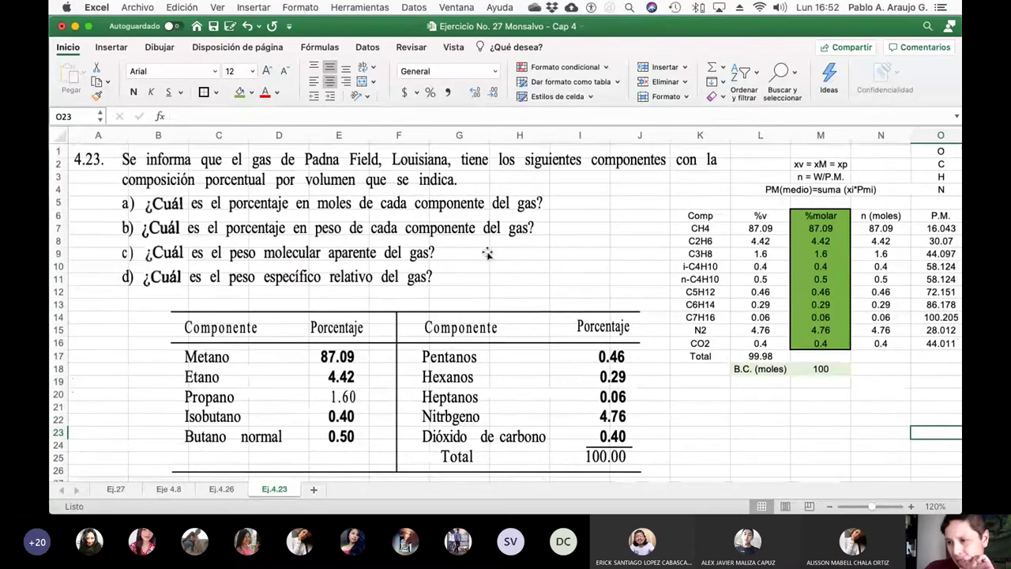
{"action": "scroll", "coordinate": [773, 356], "scroll_direction": "right", "scroll_amount": 5}
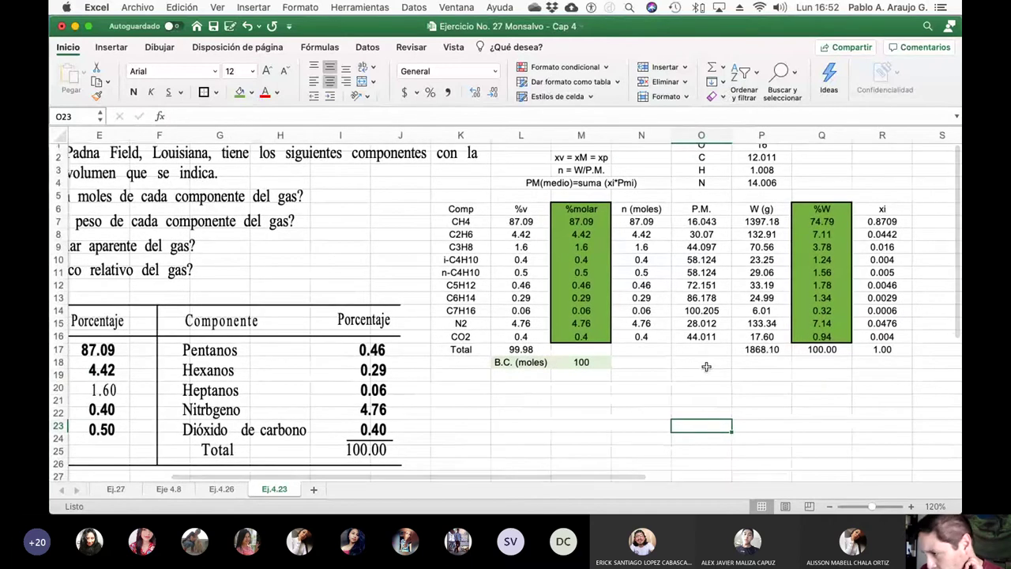
{"action": "left_click", "coordinate": [704, 365]}
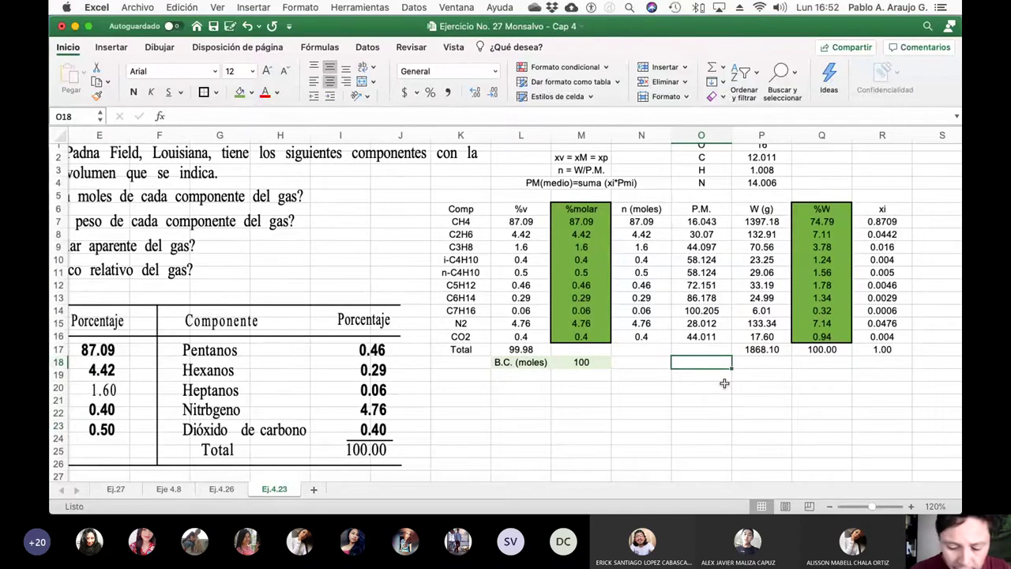
{"action": "type", "text": "PM (aparente)"}
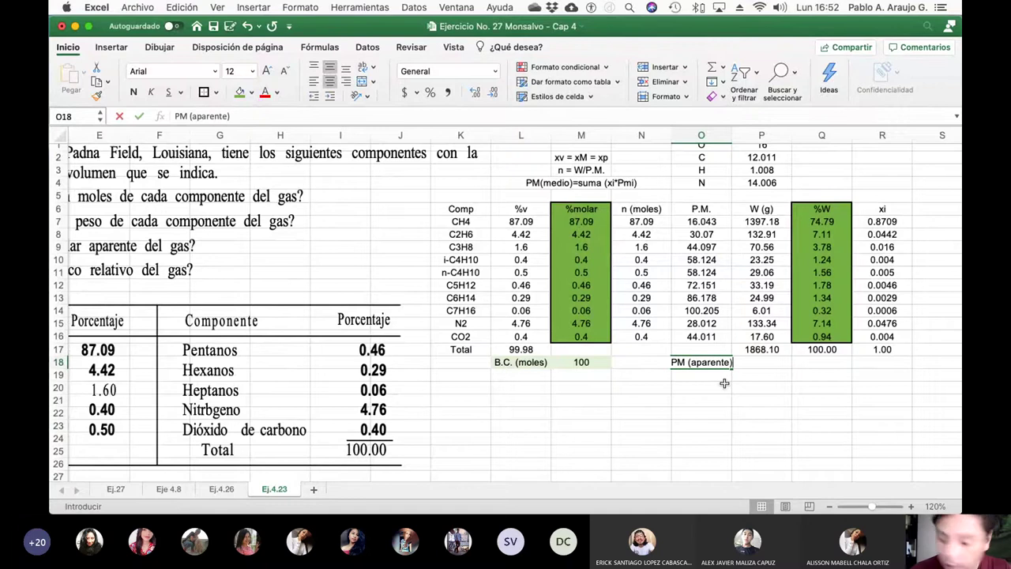
{"action": "key", "text": "Return"}
{"action": "key", "text": "Up"}
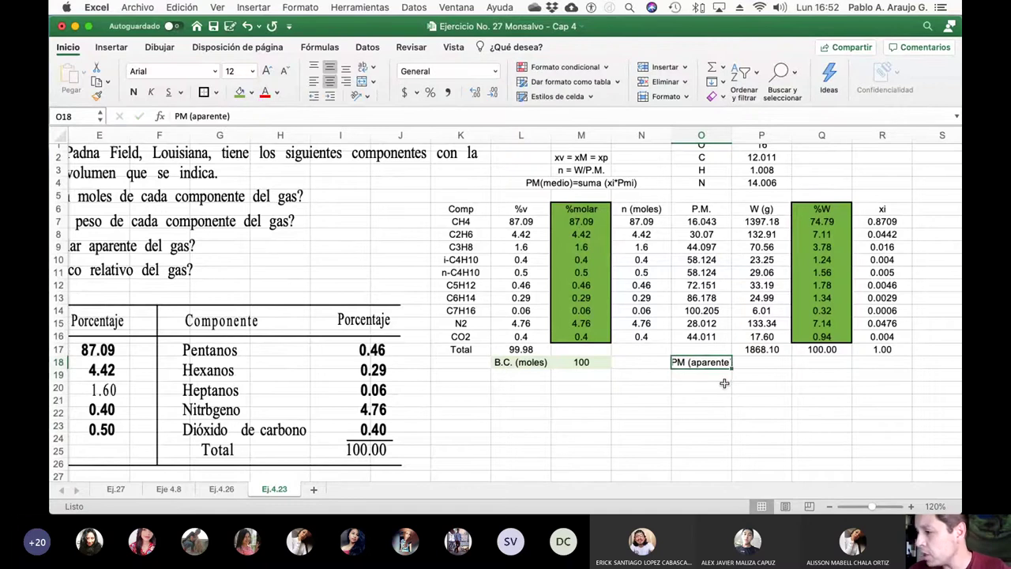
- Enter the formula =suma(R7:R16;O7:O16) in P18, using the xi and P.M. columns
{"action": "key", "text": "Right"}
{"action": "type", "text": "=suma("}
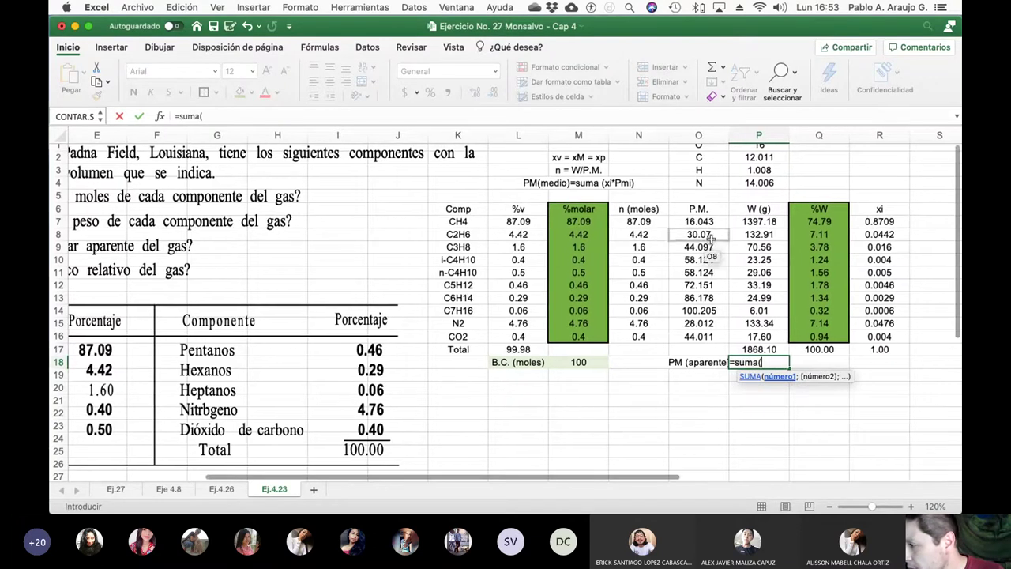
{"action": "scroll", "coordinate": [790, 233], "scroll_direction": "right", "scroll_amount": 1}
{"action": "left_click_drag", "start_coordinate": [879, 222], "coordinate": [890, 341]}
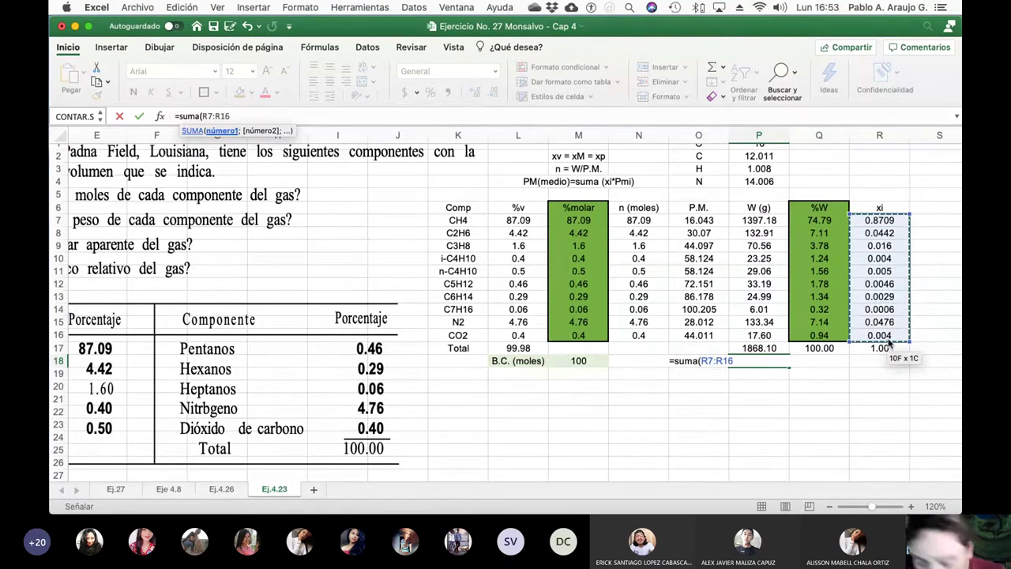
{"action": "type", "text": ";"}
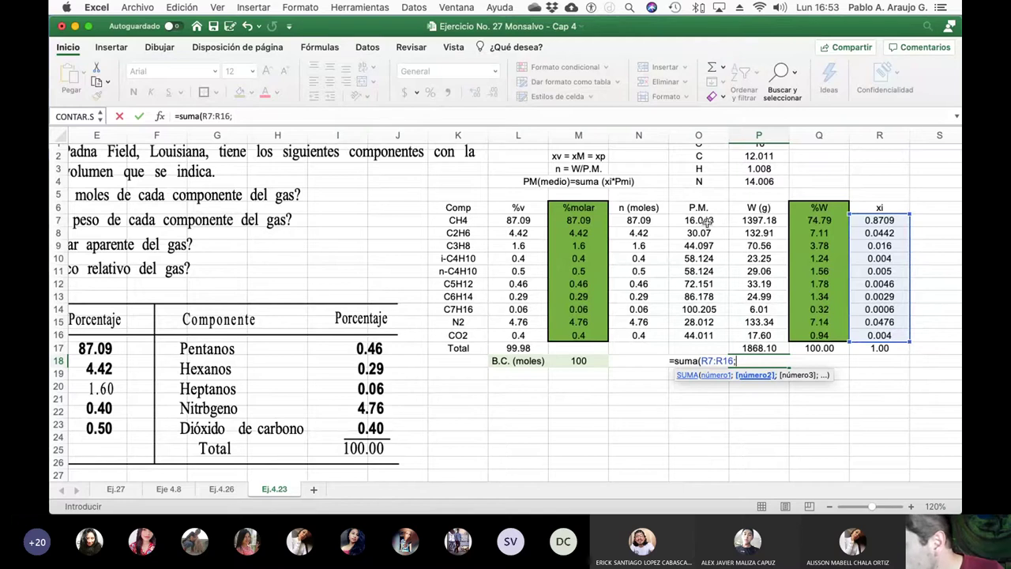
{"action": "left_click_drag", "start_coordinate": [699, 220], "coordinate": [708, 336]}
{"action": "type", "text": ")"}
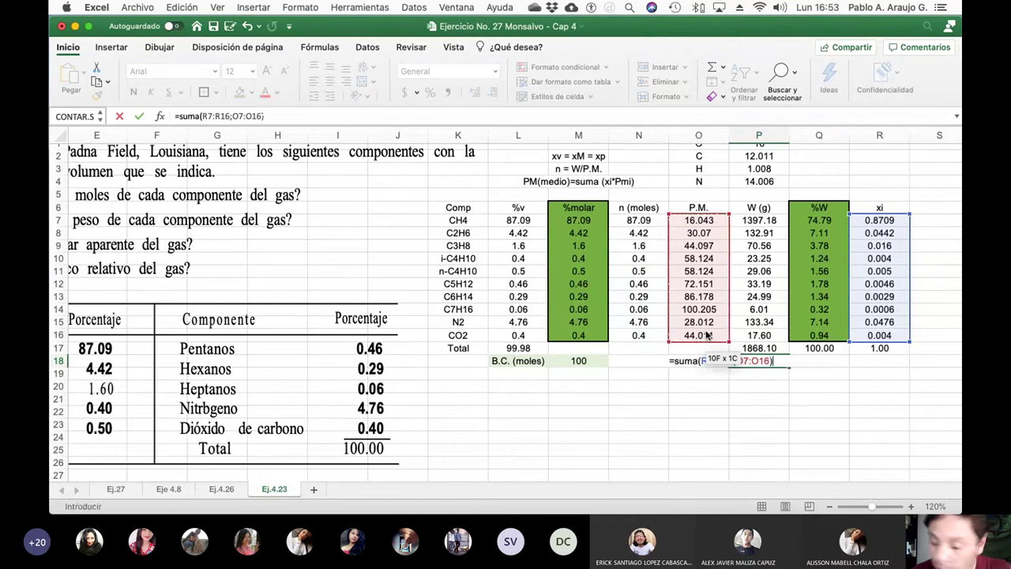
{"action": "key", "text": "Return"}
{"action": "scroll", "coordinate": [705, 379], "scroll_direction": "right", "scroll_amount": 2}
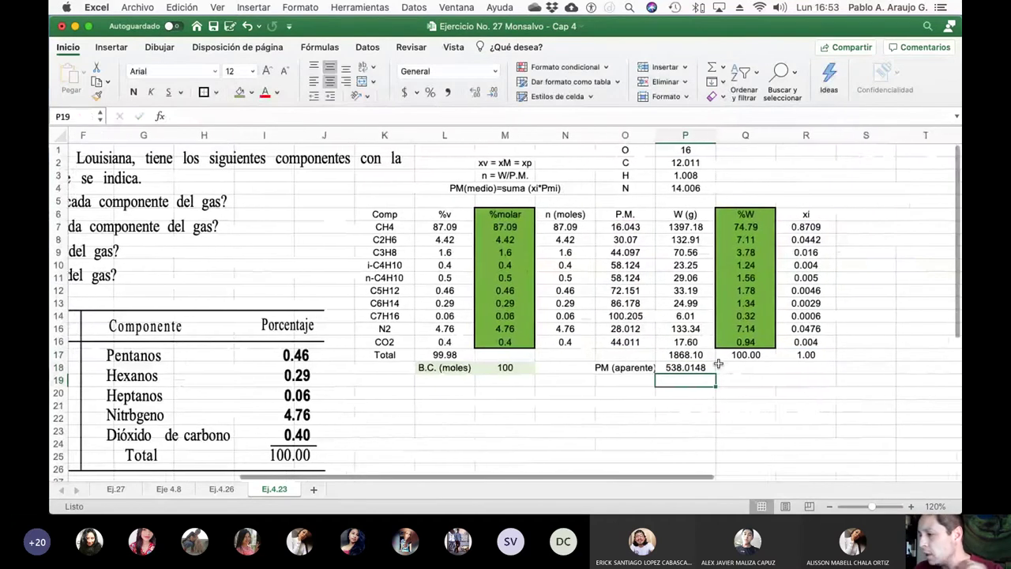
- Change the function in P18 to SUMAPRODUCTO so the formula is =SUMAPRODUCTO(R7:R16;O7:O16)
{"action": "left_click", "coordinate": [676, 370]}
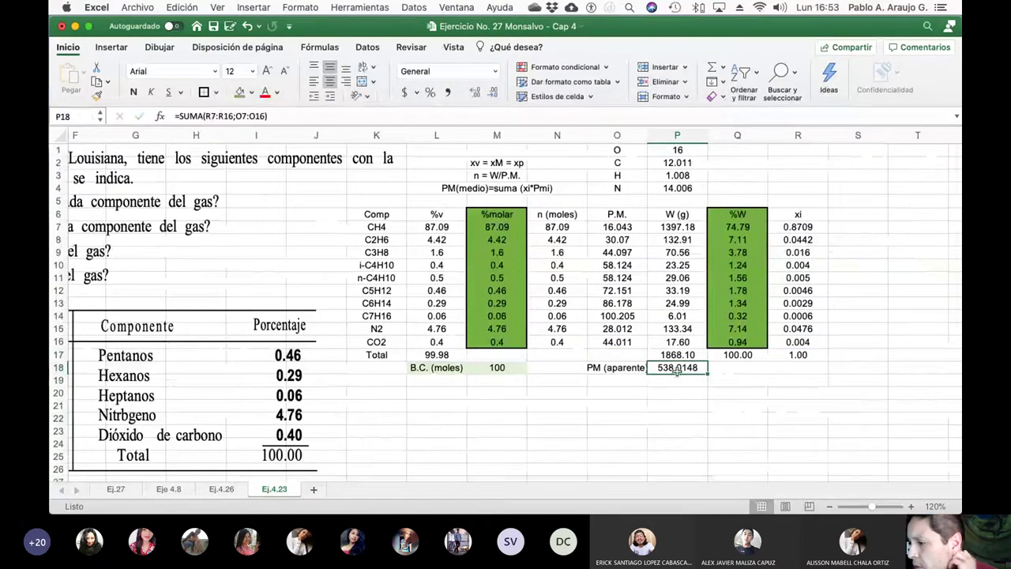
{"action": "left_click", "coordinate": [201, 116]}
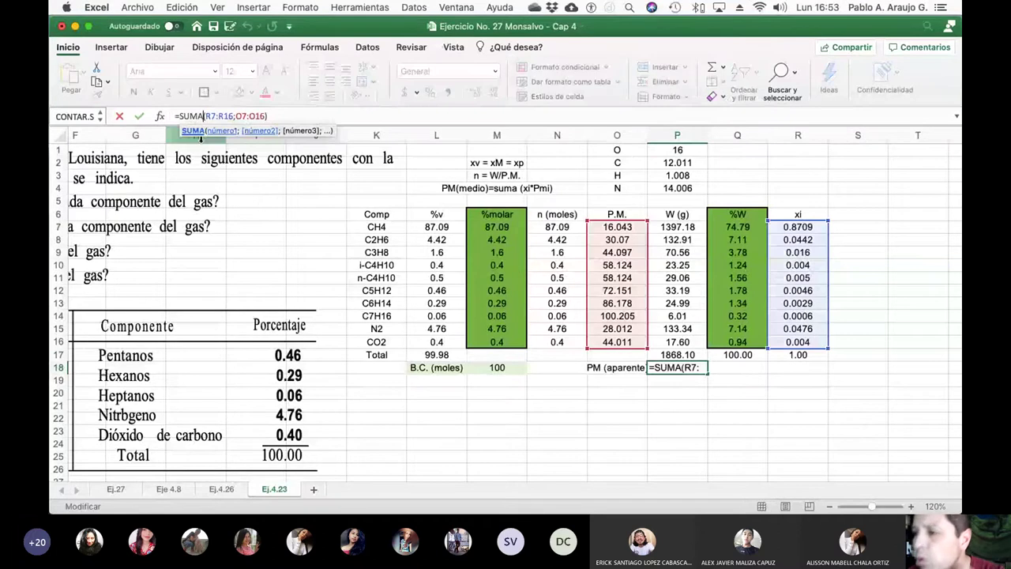
{"action": "type", "text": "pro"}
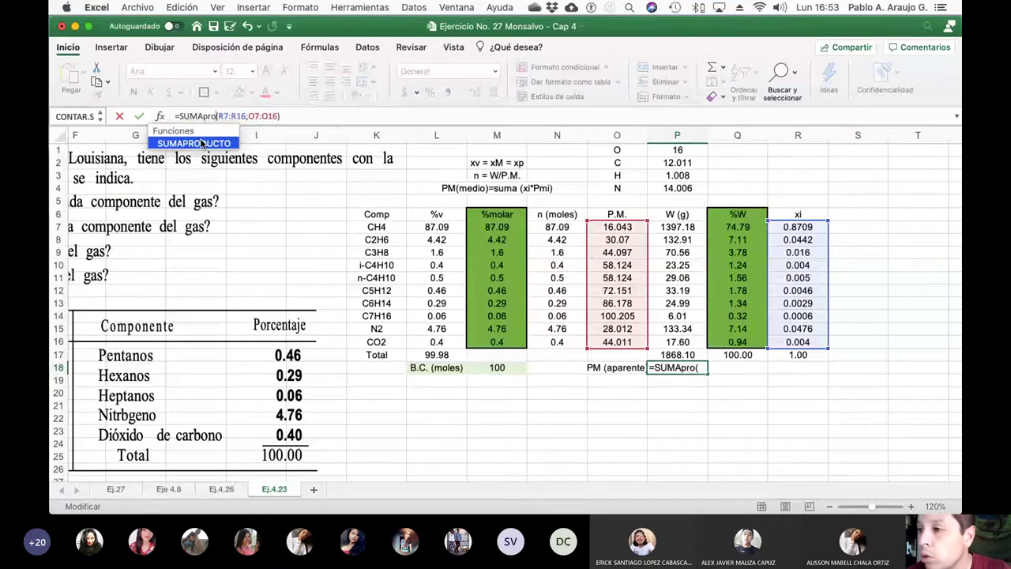
{"action": "double_click", "coordinate": [204, 143]}
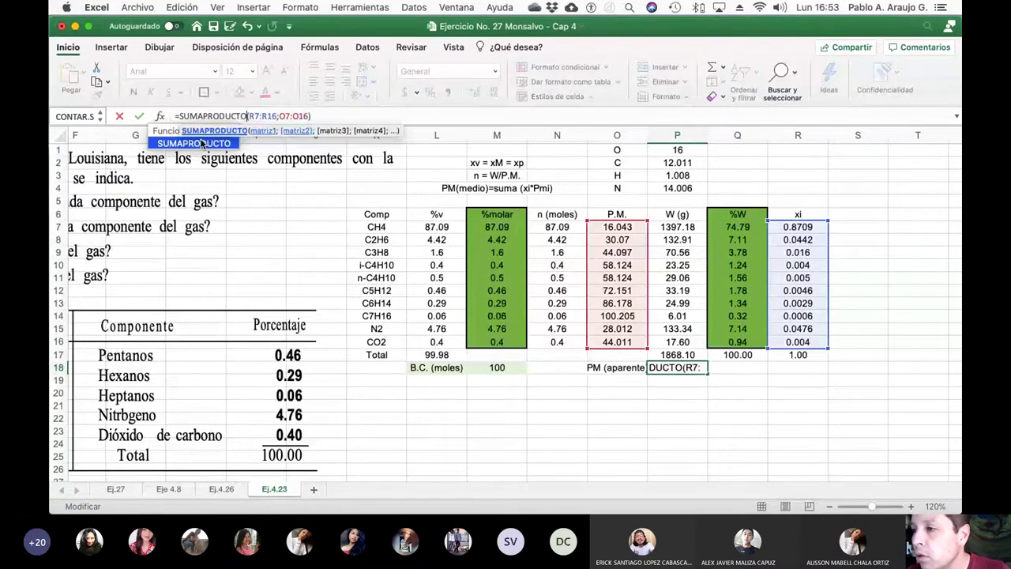
{"action": "left_click", "coordinate": [324, 115]}
{"action": "key", "text": "Return"}
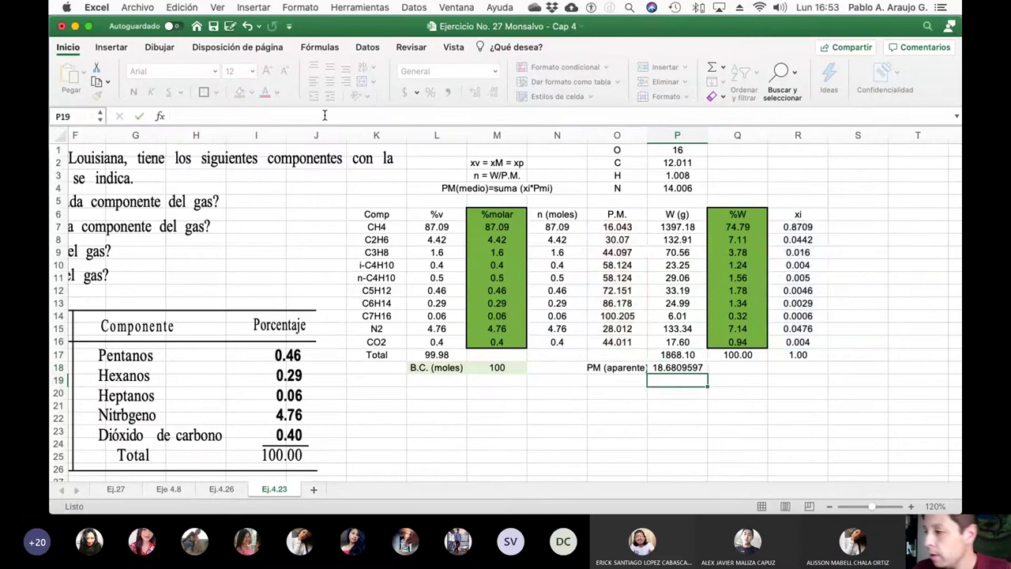
- Format the apparent molecular weight in P18 to show two decimal places
{"action": "key", "text": "Up"}
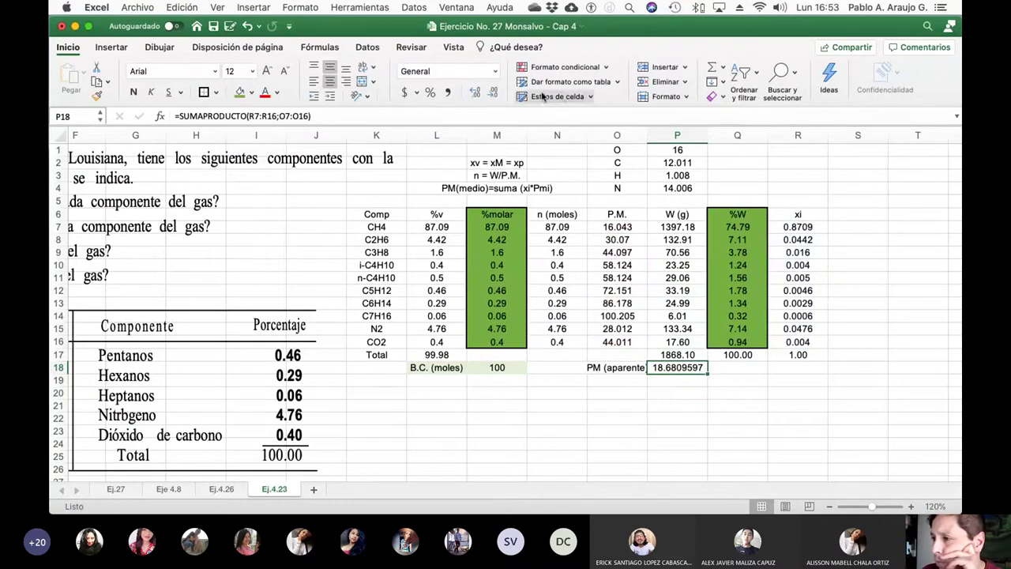
{"action": "left_click", "coordinate": [492, 92]}
{"action": "left_click", "coordinate": [492, 93]}
{"action": "left_click", "coordinate": [493, 93]}
{"action": "left_click", "coordinate": [493, 93]}
{"action": "left_click", "coordinate": [492, 92]}
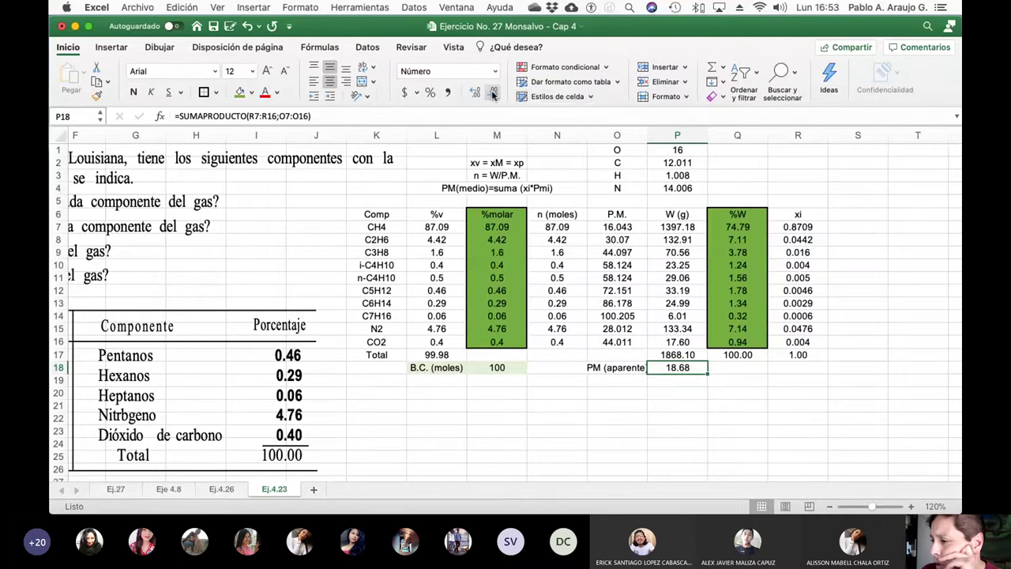
- Widen column O to fit the "PM (aparente)" label and highlight O18:P18 with the green fill and outside border
{"action": "left_click", "coordinate": [635, 399]}
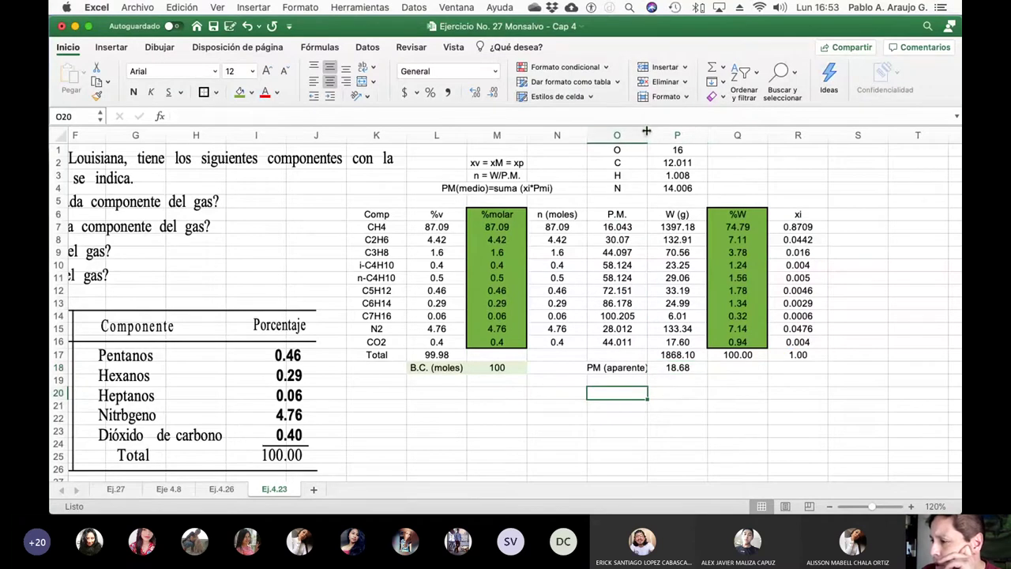
{"action": "left_click_drag", "start_coordinate": [648, 135], "coordinate": [655, 135]}
{"action": "left_click", "coordinate": [705, 397]}
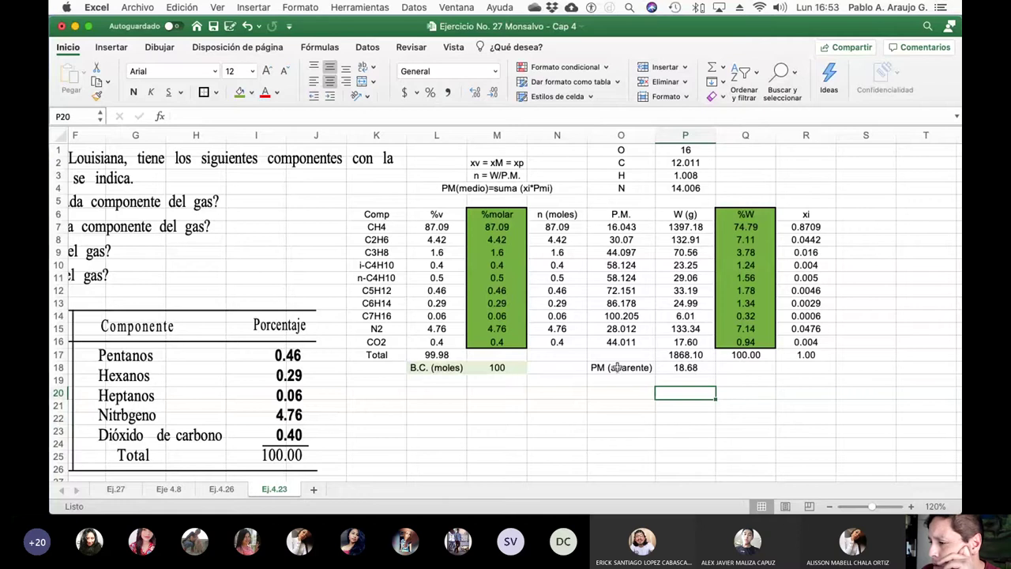
{"action": "left_click_drag", "start_coordinate": [615, 367], "coordinate": [681, 368]}
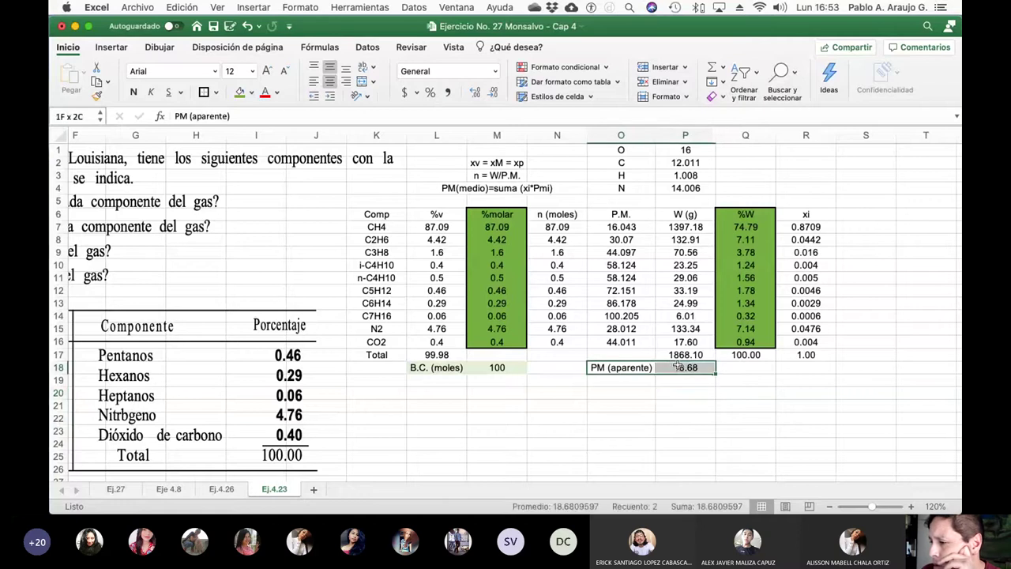
{"action": "left_click", "coordinate": [239, 93]}
{"action": "left_click", "coordinate": [608, 431]}
- Review the exercise statement for the remaining question d) on the gas's relative specific weight
{"action": "scroll", "coordinate": [606, 418], "scroll_direction": "left", "scroll_amount": 5}
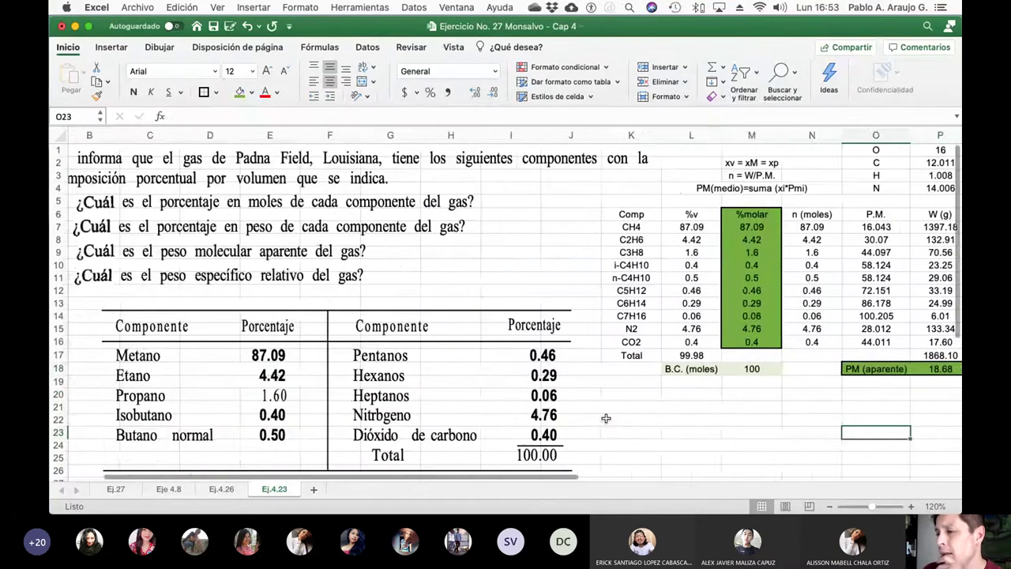
{"action": "scroll", "coordinate": [606, 417], "scroll_direction": "left", "scroll_amount": 2}
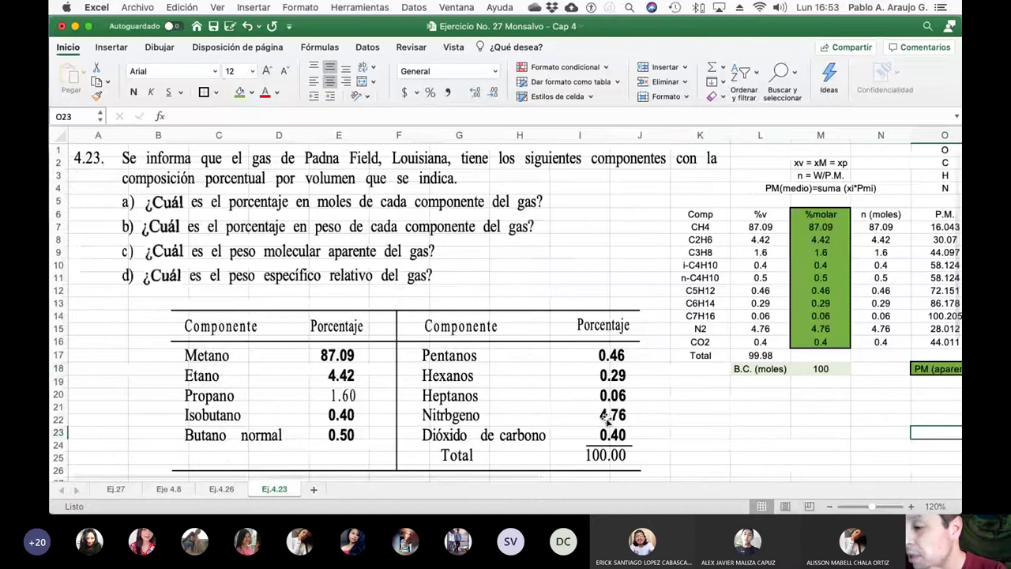
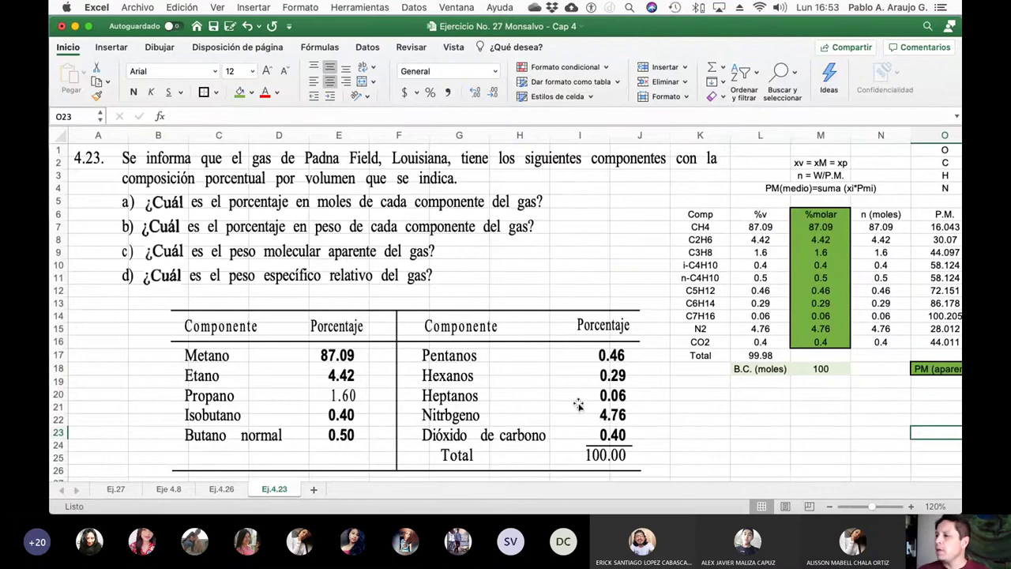
{"action": "scroll", "coordinate": [581, 404], "scroll_direction": "right", "scroll_amount": 5}
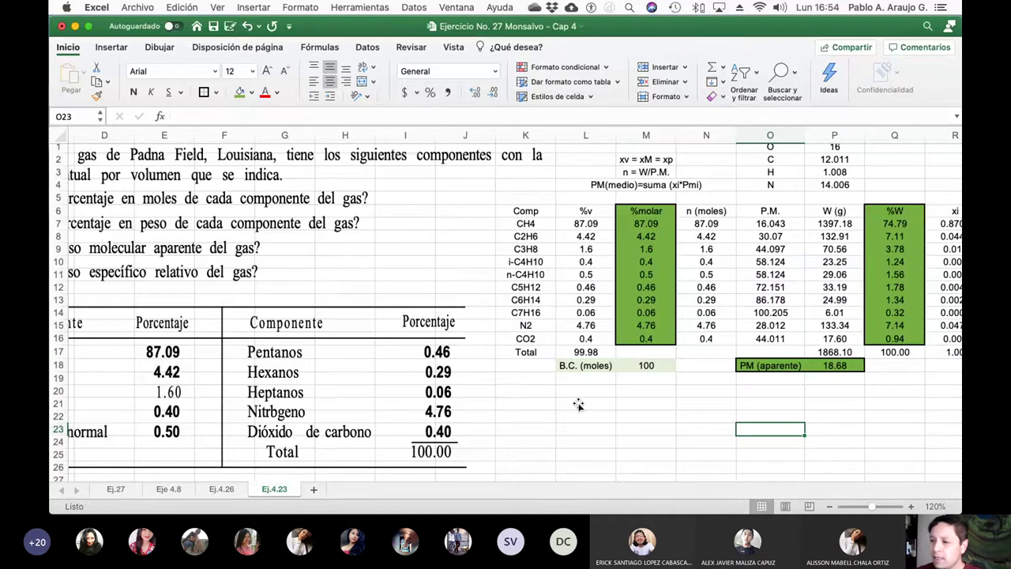
{"action": "scroll", "coordinate": [578, 404], "scroll_direction": "left", "scroll_amount": 5}
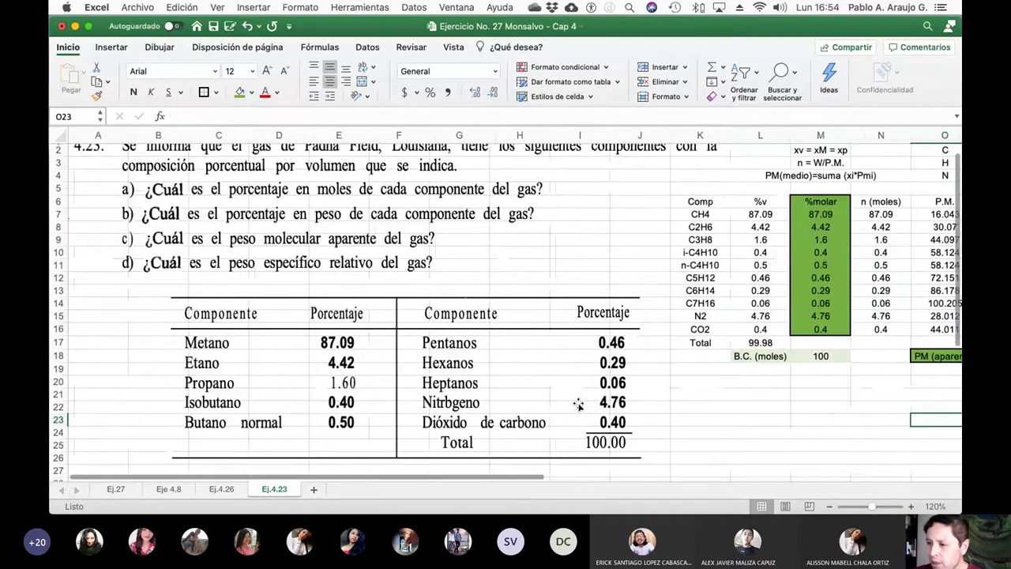
{"action": "scroll", "coordinate": [426, 309], "scroll_direction": "right", "scroll_amount": 2}
{"action": "scroll", "coordinate": [427, 310], "scroll_direction": "up", "scroll_amount": 1}
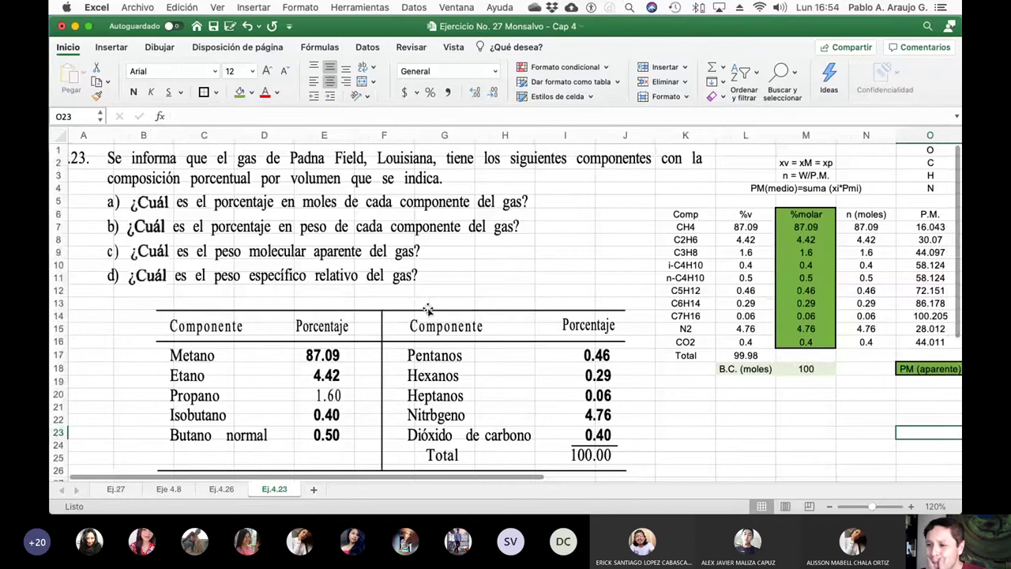
- Review the exercise statement against the composition and molecular weight table to see what question d) still needs
{"action": "scroll", "coordinate": [426, 309], "scroll_direction": "left", "scroll_amount": 1}
{"action": "scroll", "coordinate": [426, 309], "scroll_direction": "down", "scroll_amount": 5}
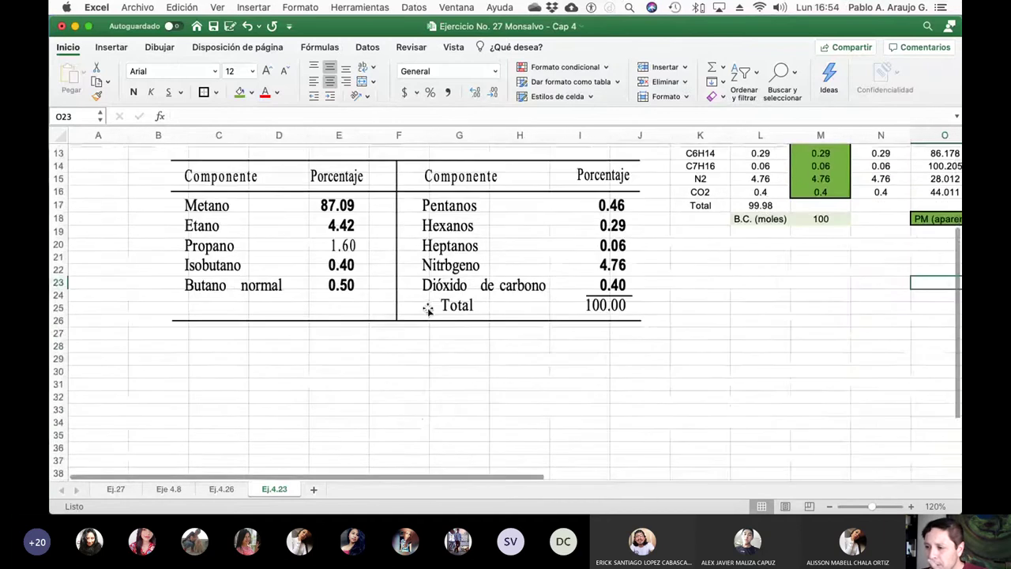
{"action": "scroll", "coordinate": [427, 310], "scroll_direction": "up", "scroll_amount": 5}
{"action": "scroll", "coordinate": [427, 310], "scroll_direction": "right", "scroll_amount": 5}
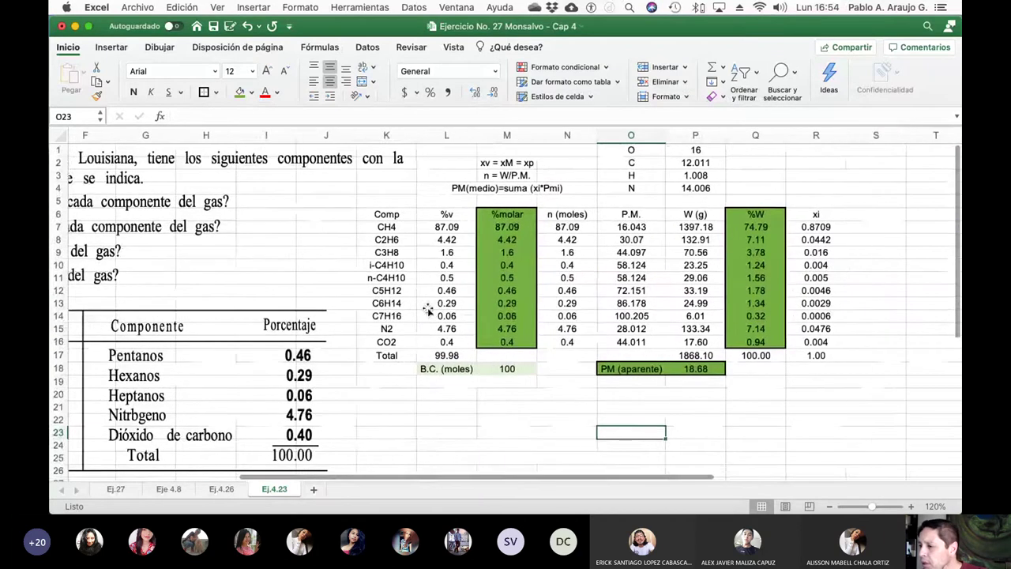
{"action": "scroll", "coordinate": [427, 309], "scroll_direction": "right", "scroll_amount": 2}
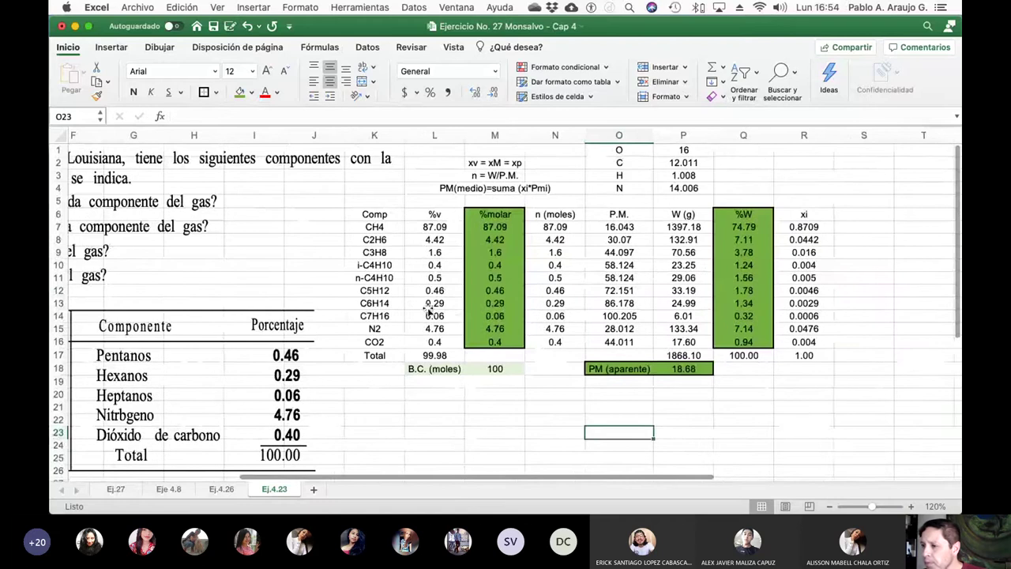
{"action": "scroll", "coordinate": [428, 309], "scroll_direction": "left", "scroll_amount": 2}
{"action": "scroll", "coordinate": [427, 309], "scroll_direction": "left", "scroll_amount": 5}
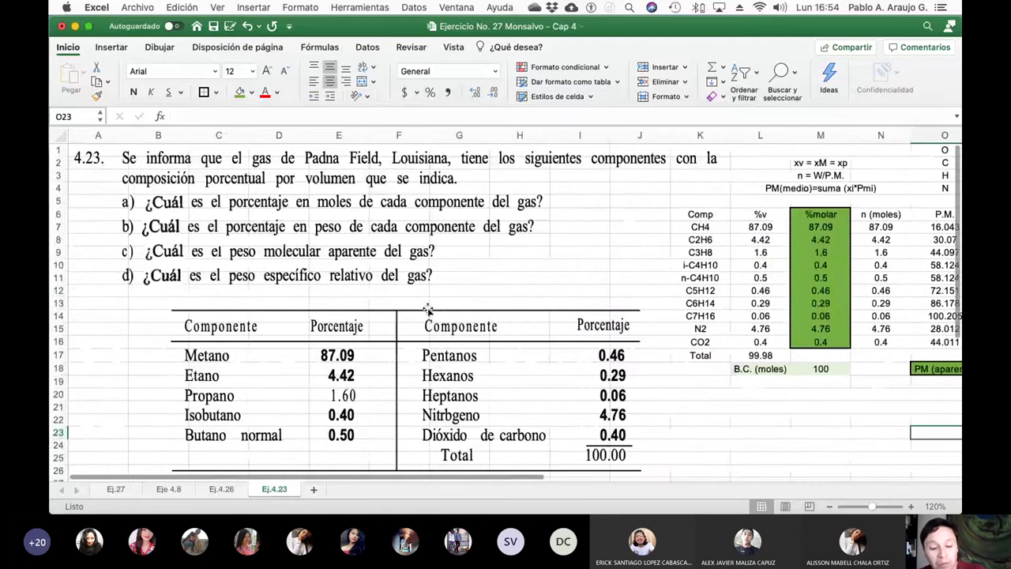
- Switch to the Himmelblau PDF in Vista Previa and check problem 4.23 and its neighbouring problems for reference conditions for the relative specific weight
{"action": "key", "text": "super+Tab"}
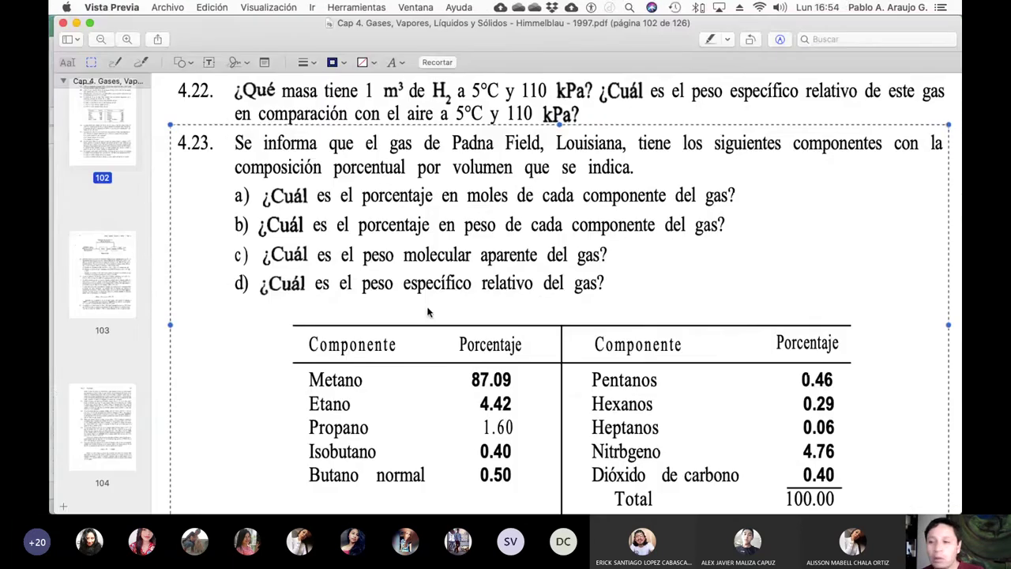
{"action": "scroll", "coordinate": [488, 225], "scroll_direction": "down", "scroll_amount": 4}
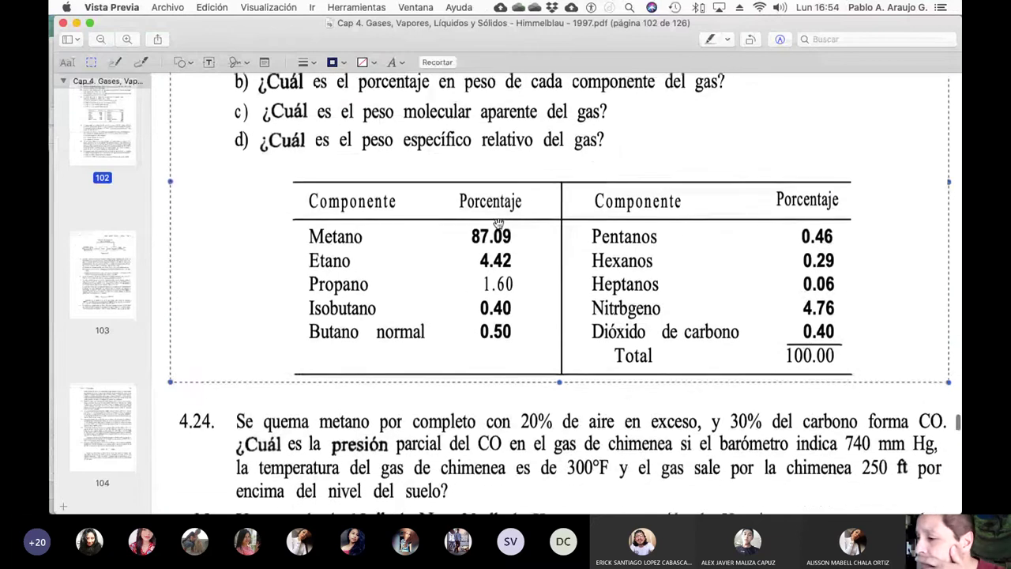
{"action": "scroll", "coordinate": [498, 223], "scroll_direction": "up", "scroll_amount": 6}
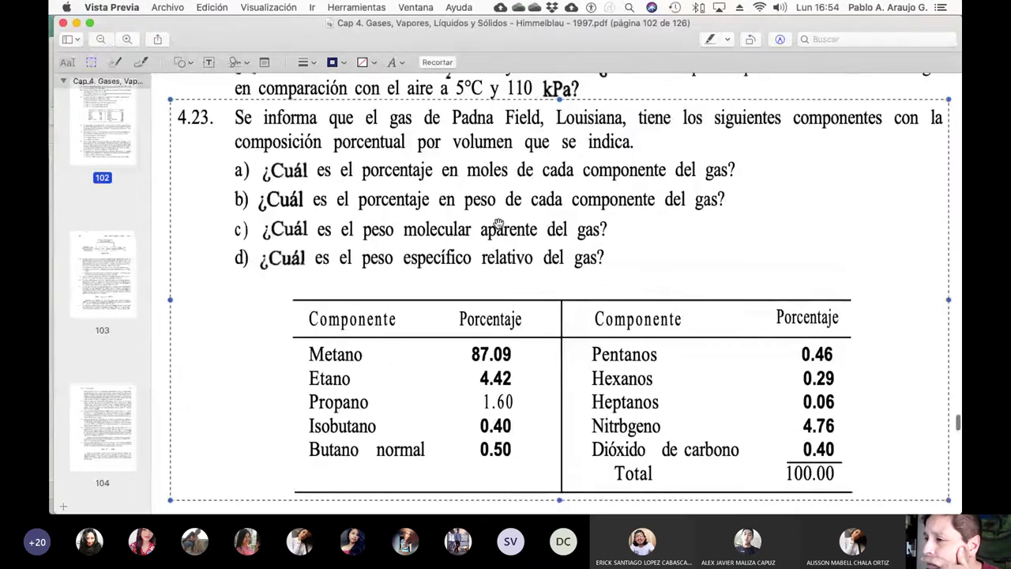
{"action": "scroll", "coordinate": [497, 224], "scroll_direction": "right", "scroll_amount": 1}
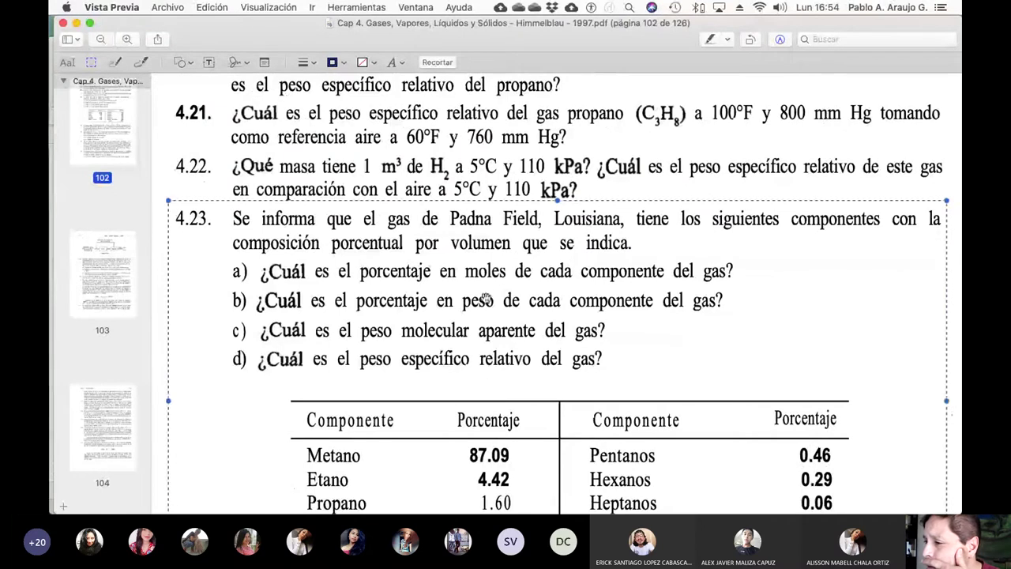
{"action": "scroll", "coordinate": [528, 366], "scroll_direction": "down", "scroll_amount": 3}
{"action": "scroll", "coordinate": [528, 366], "scroll_direction": "down", "scroll_amount": 4}
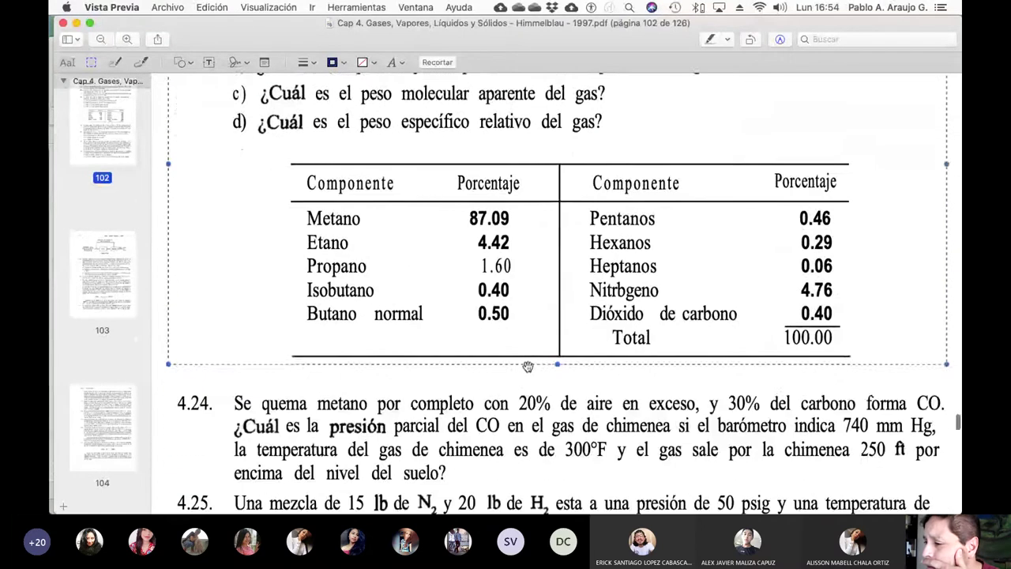
{"action": "scroll", "coordinate": [528, 365], "scroll_direction": "down", "scroll_amount": 4}
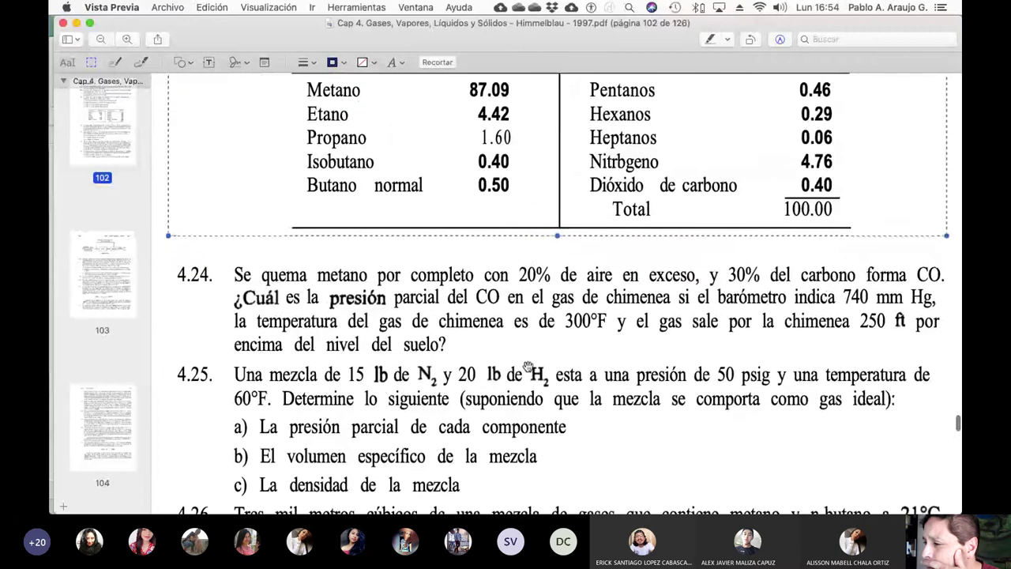
{"action": "scroll", "coordinate": [527, 366], "scroll_direction": "up", "scroll_amount": 7}
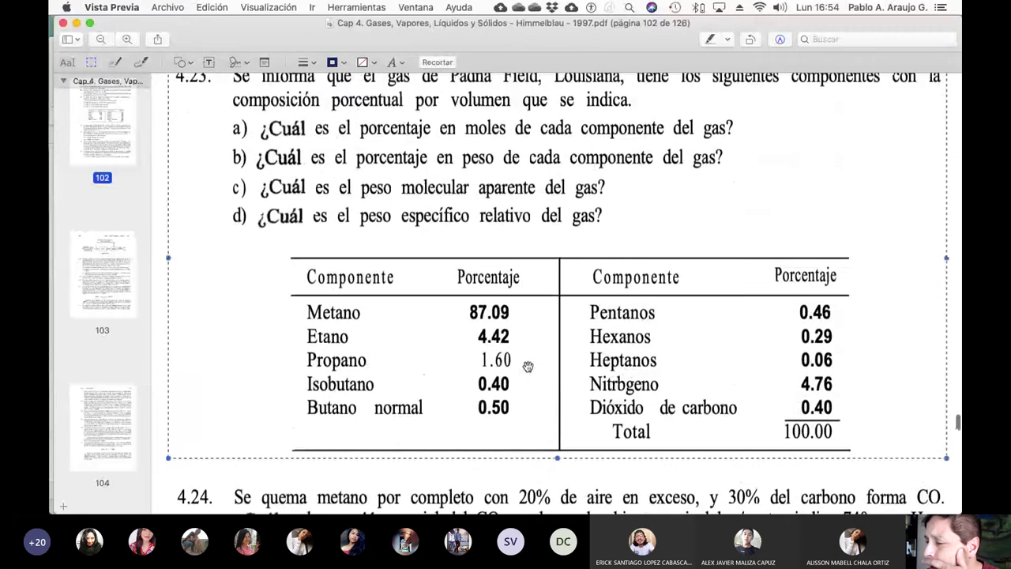
{"action": "scroll", "coordinate": [528, 367], "scroll_direction": "up", "scroll_amount": 5}
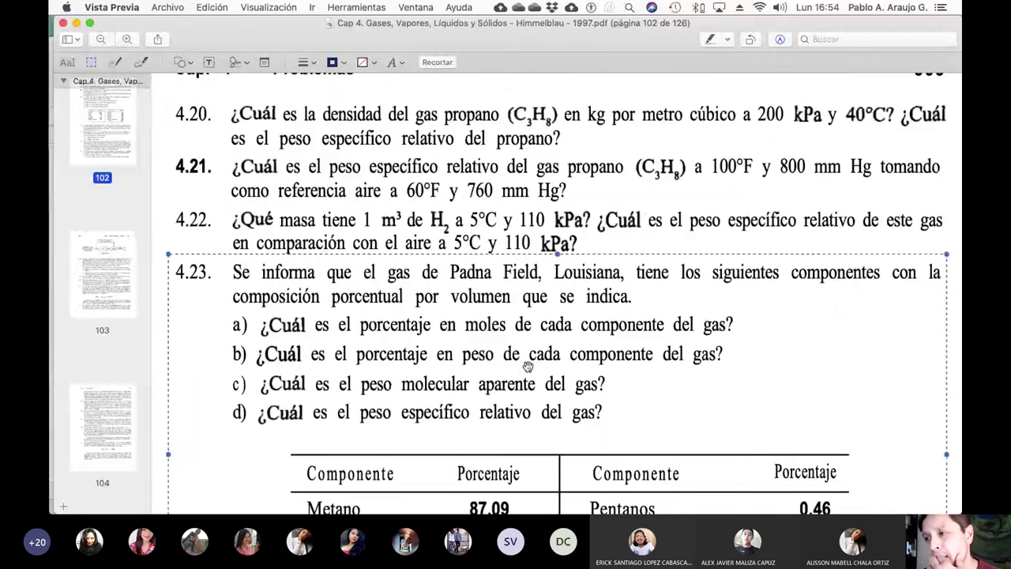
{"action": "scroll", "coordinate": [528, 365], "scroll_direction": "up", "scroll_amount": 2}
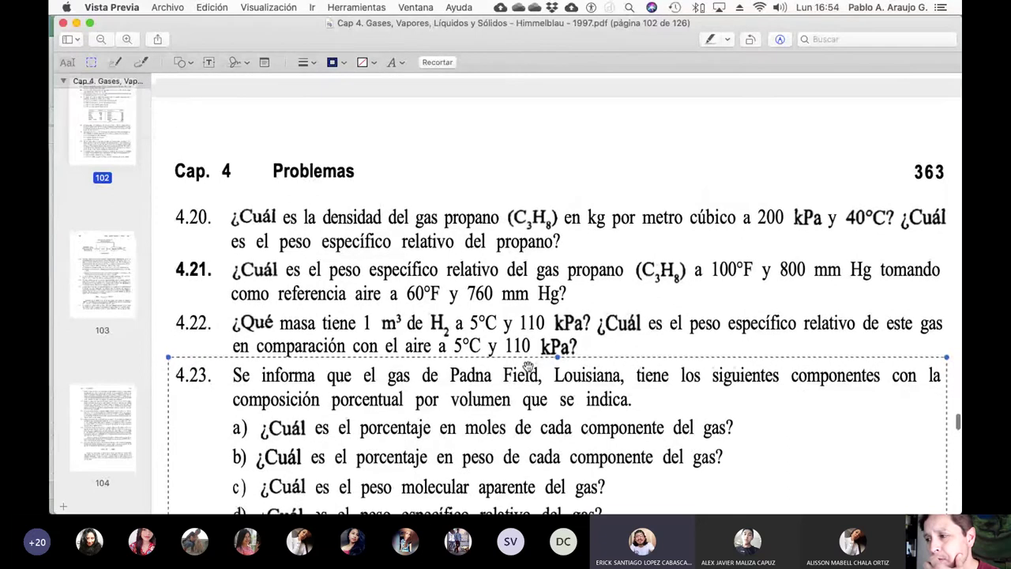
{"action": "scroll", "coordinate": [528, 368], "scroll_direction": "down", "scroll_amount": 2}
{"action": "scroll", "coordinate": [527, 366], "scroll_direction": "down", "scroll_amount": 4}
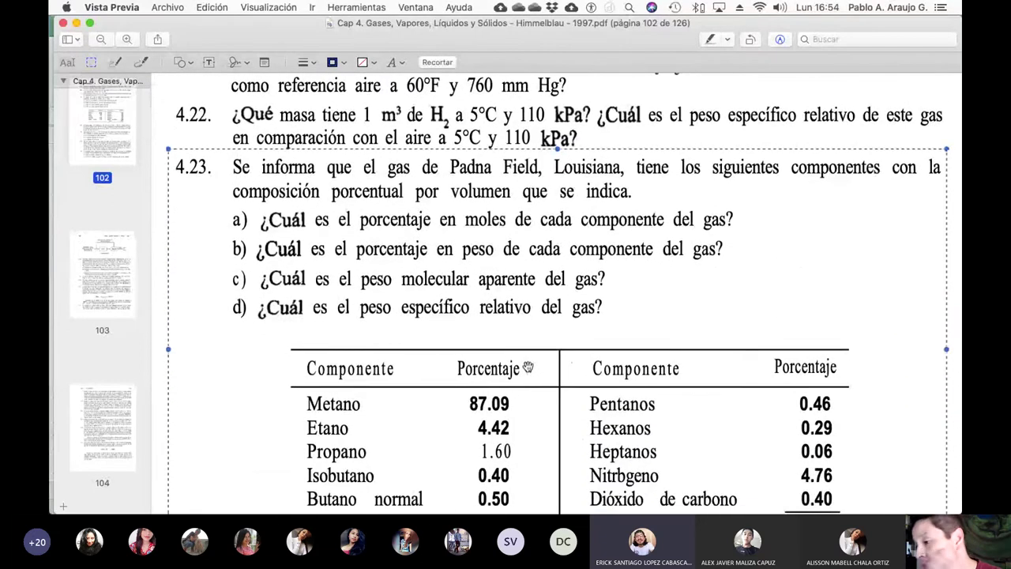
{"action": "scroll", "coordinate": [528, 367], "scroll_direction": "up", "scroll_amount": 1}
{"action": "scroll", "coordinate": [528, 367], "scroll_direction": "down", "scroll_amount": 2}
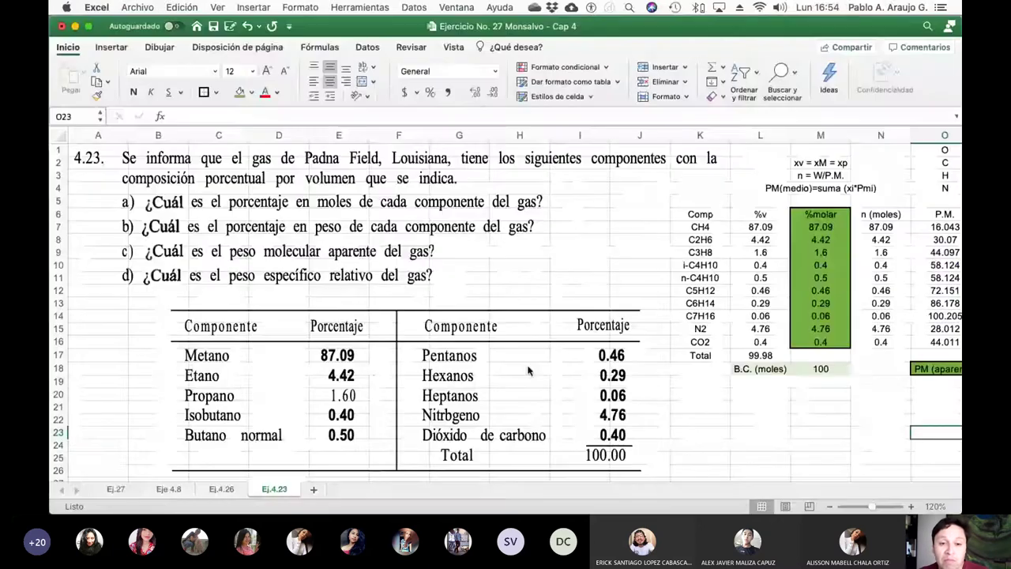
- Return to the Excel workbook and enter the label "P(atm) Quito" in cell L20
{"action": "key", "text": "super+Tab"}
{"action": "left_click", "coordinate": [696, 440]}
{"action": "scroll", "coordinate": [707, 446], "scroll_direction": "right", "scroll_amount": 4}
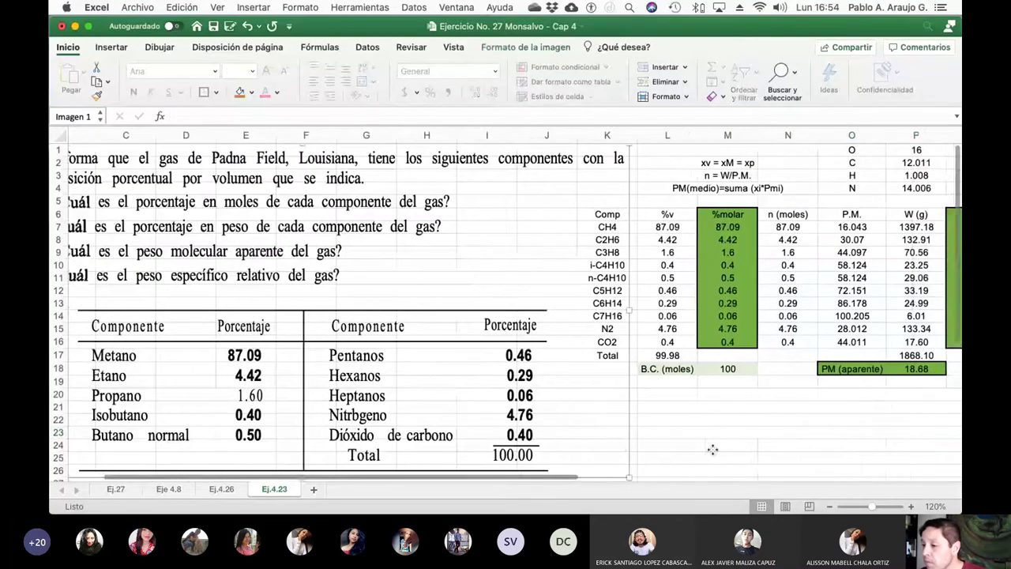
{"action": "scroll", "coordinate": [712, 449], "scroll_direction": "right", "scroll_amount": 2}
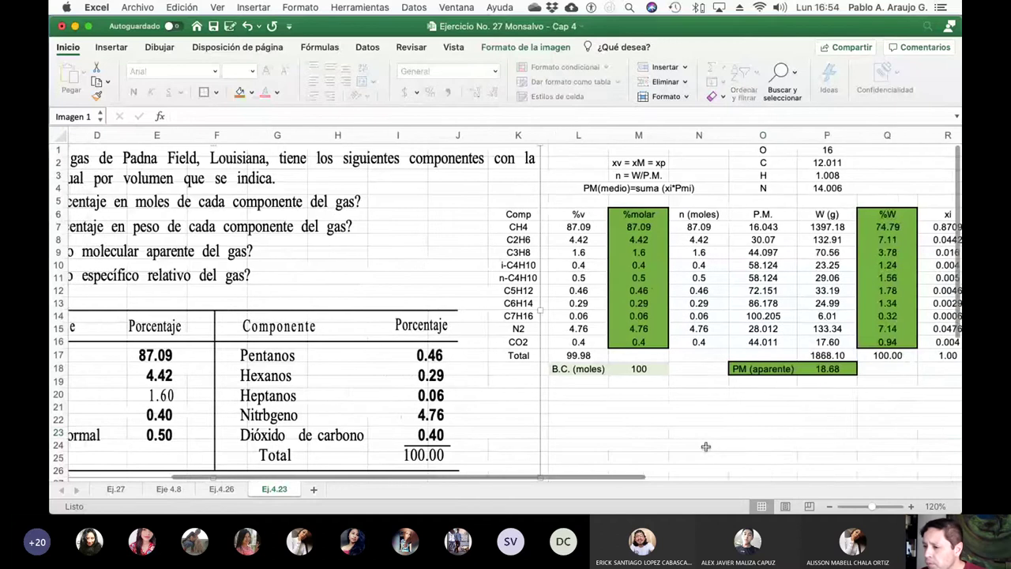
{"action": "left_click", "coordinate": [582, 393]}
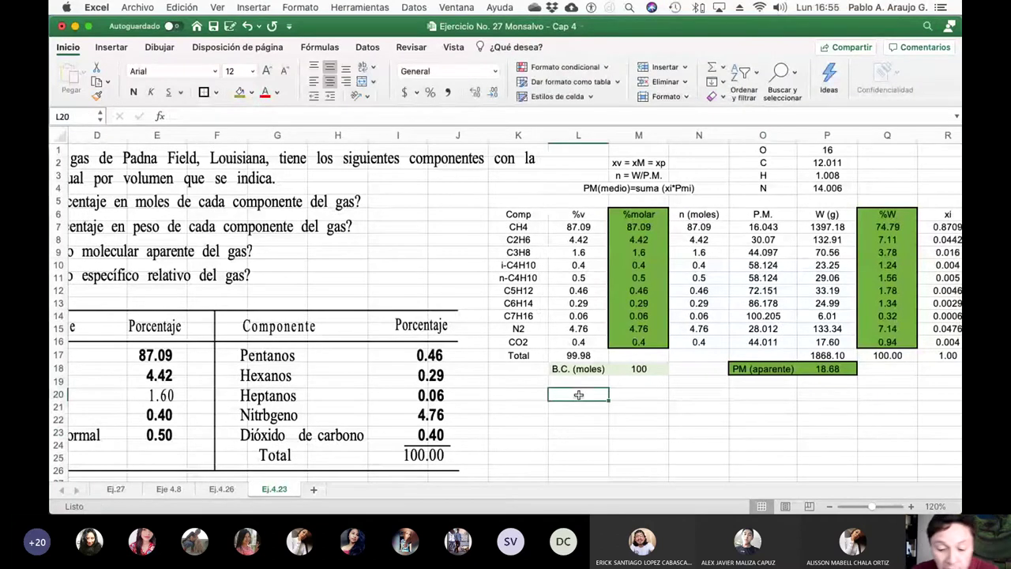
{"action": "type", "text": "Patm("}
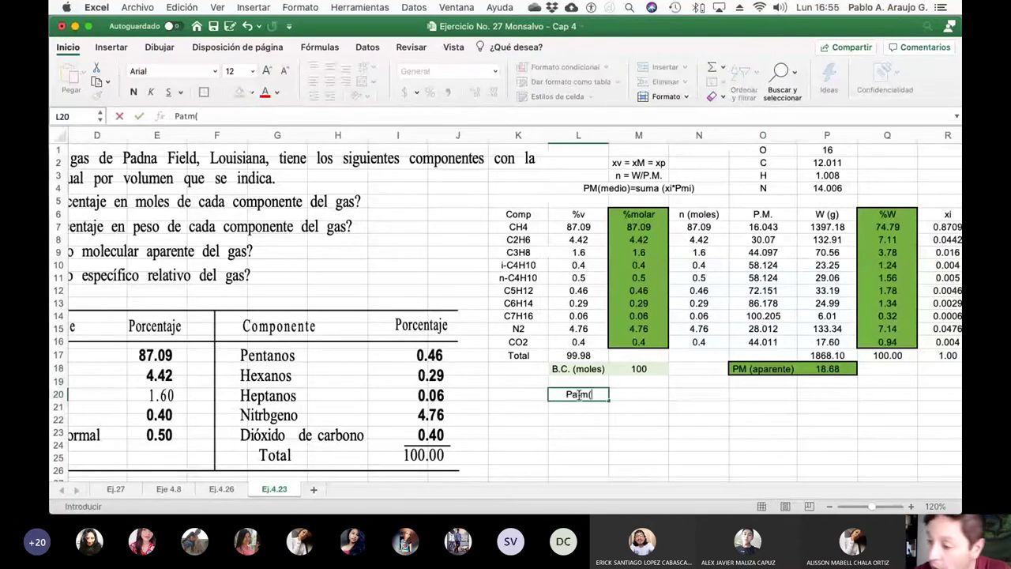
{"action": "key", "text": "BackSpace"}
{"action": "key", "text": "BackSpace"}
{"action": "key", "text": "BackSpace"}
{"action": "key", "text": "BackSpace"}
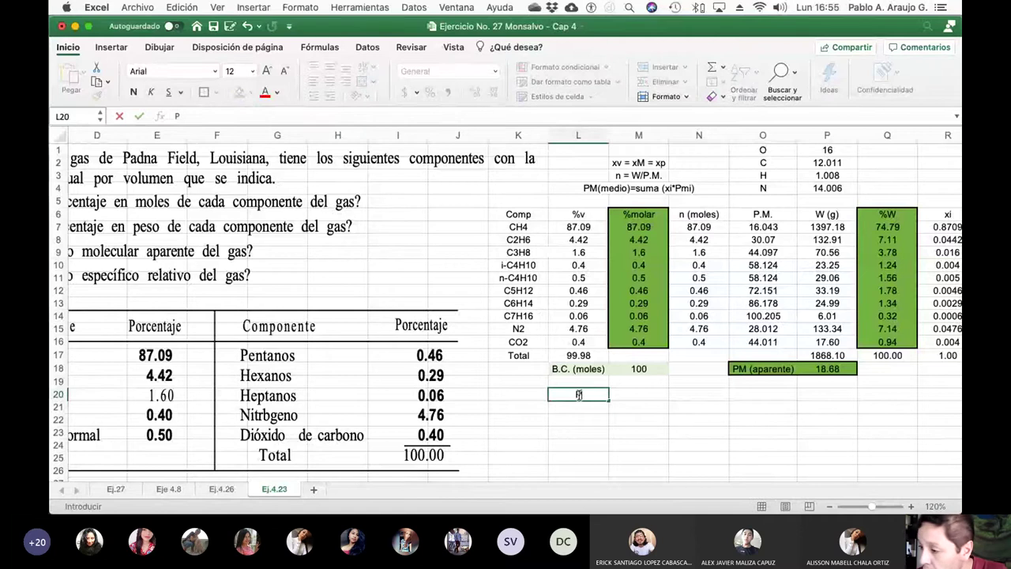
{"action": "type", "text": "(atm)"}
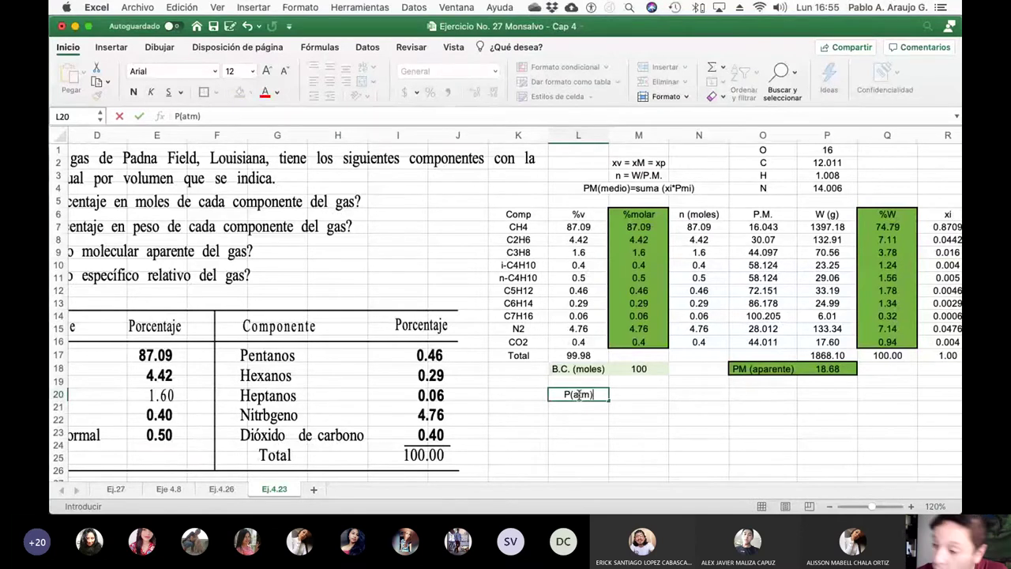
{"action": "type", "text": " Quito"}
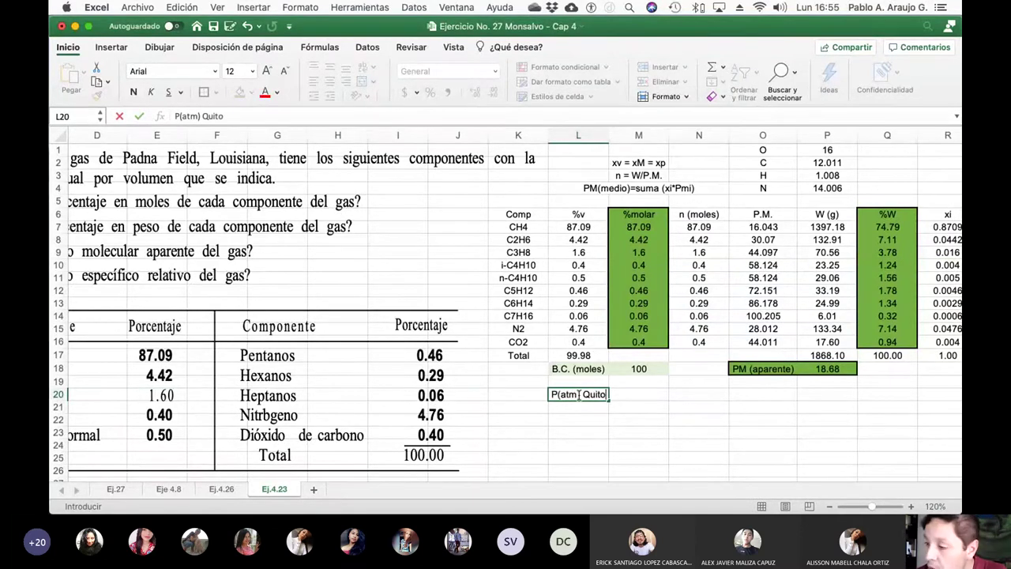
{"action": "key", "text": "Return"}
- Calculate Quito's atmospheric pressure in M20 with the formula =542/760
{"action": "key", "text": "Up"}
{"action": "key", "text": "Right"}
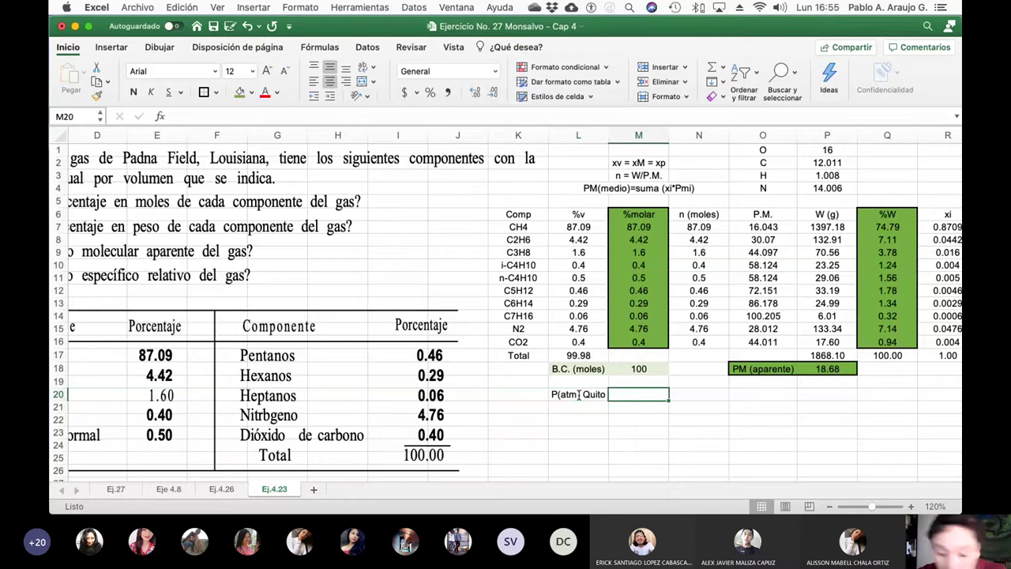
{"action": "type", "text": "542"}
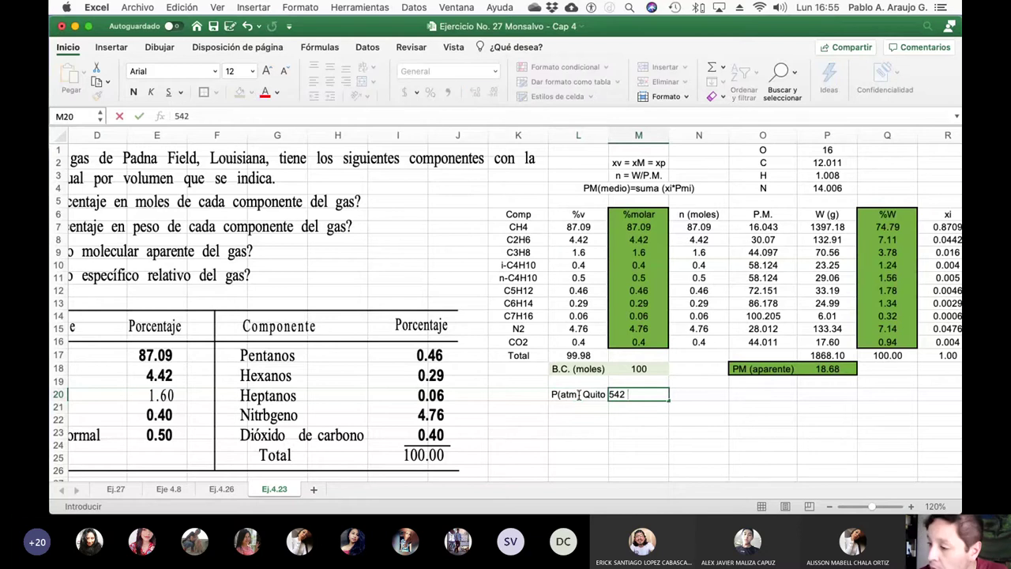
{"action": "key", "text": "BackSpace"}
{"action": "key", "text": "BackSpace"}
{"action": "key", "text": "BackSpace"}
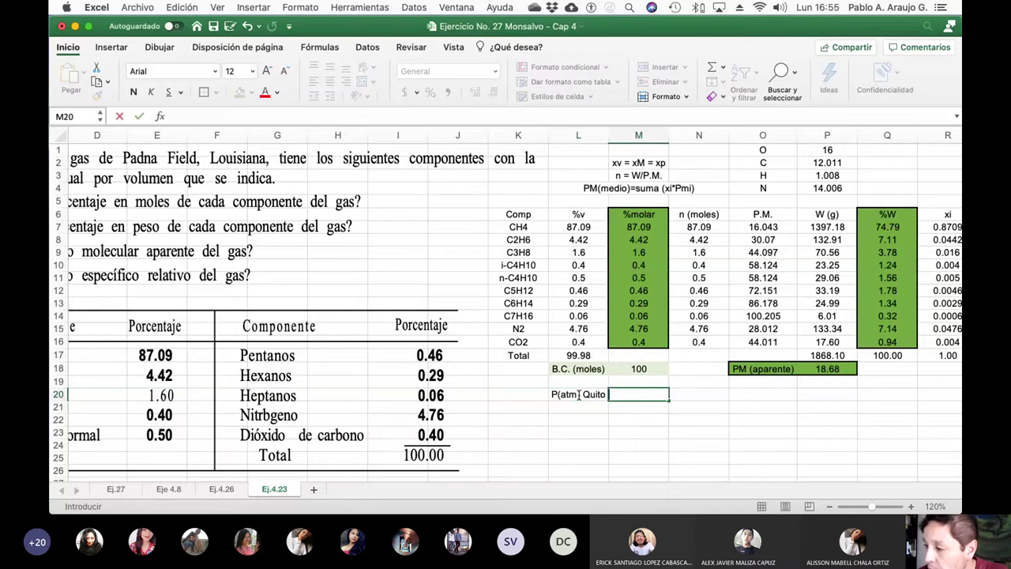
{"action": "type", "text": "=5"}
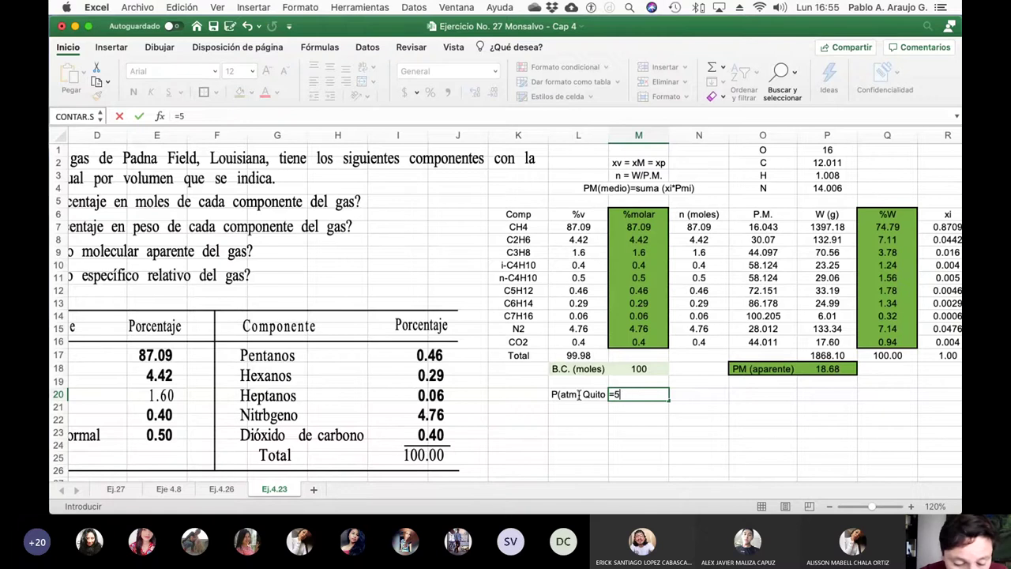
{"action": "type", "text": "42/760"}
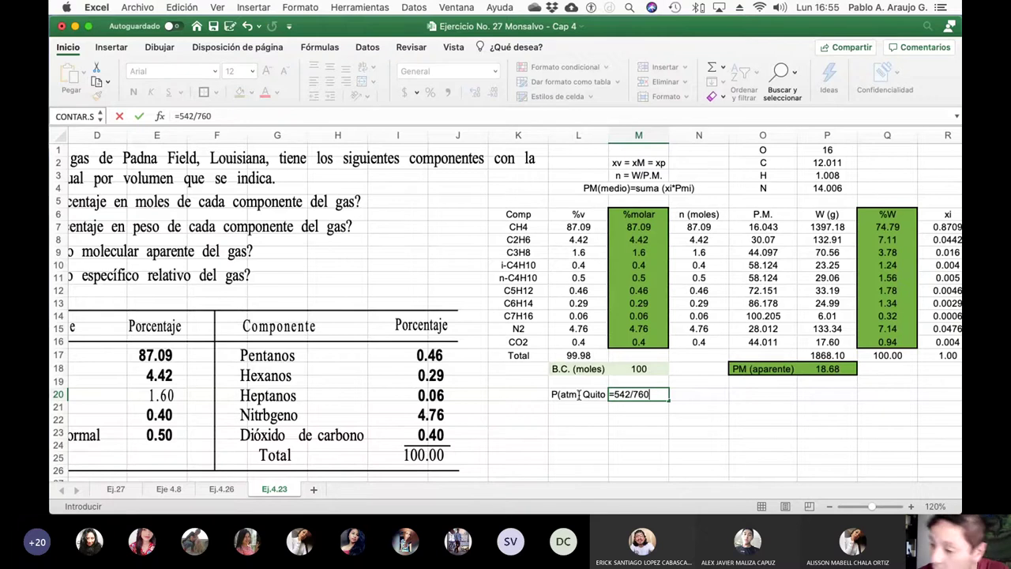
{"action": "key", "text": "Return"}
{"action": "key", "text": "Up"}
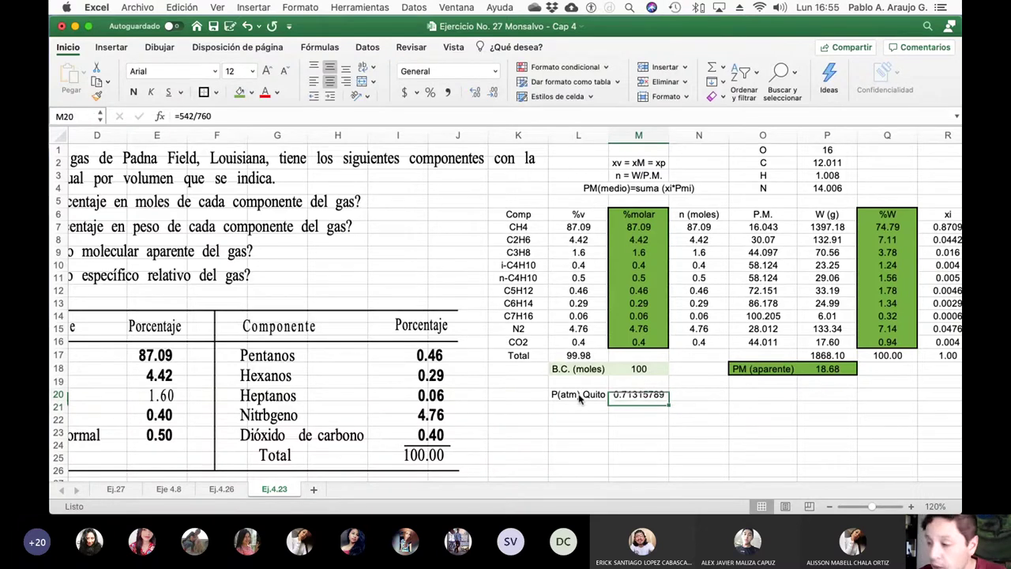
- Enter the label "temp (K)" in cell L21, below the Quito pressure label
{"action": "scroll", "coordinate": [624, 406], "scroll_direction": "left", "scroll_amount": 1}
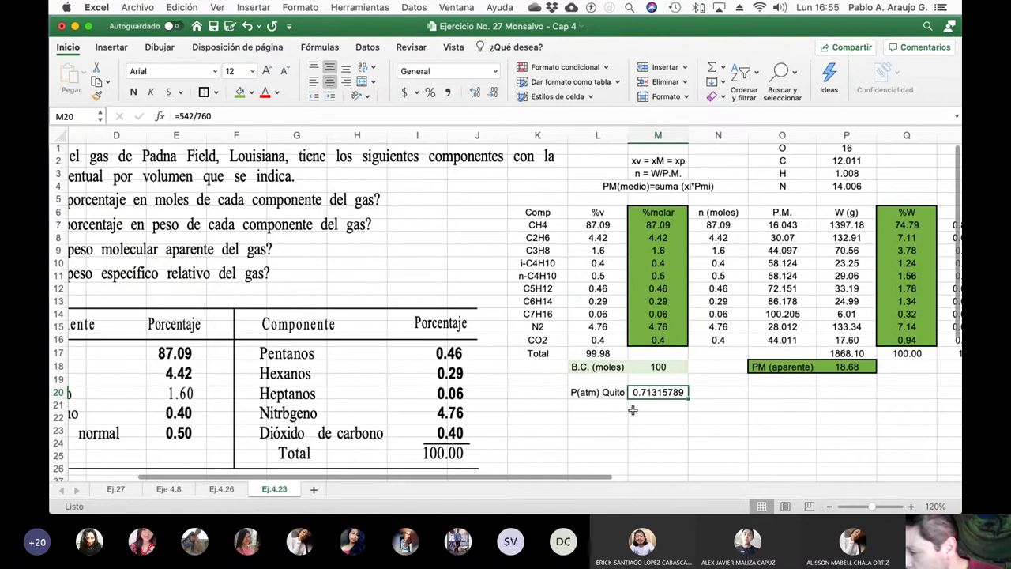
{"action": "scroll", "coordinate": [632, 409], "scroll_direction": "left", "scroll_amount": 1}
{"action": "left_click", "coordinate": [620, 414]}
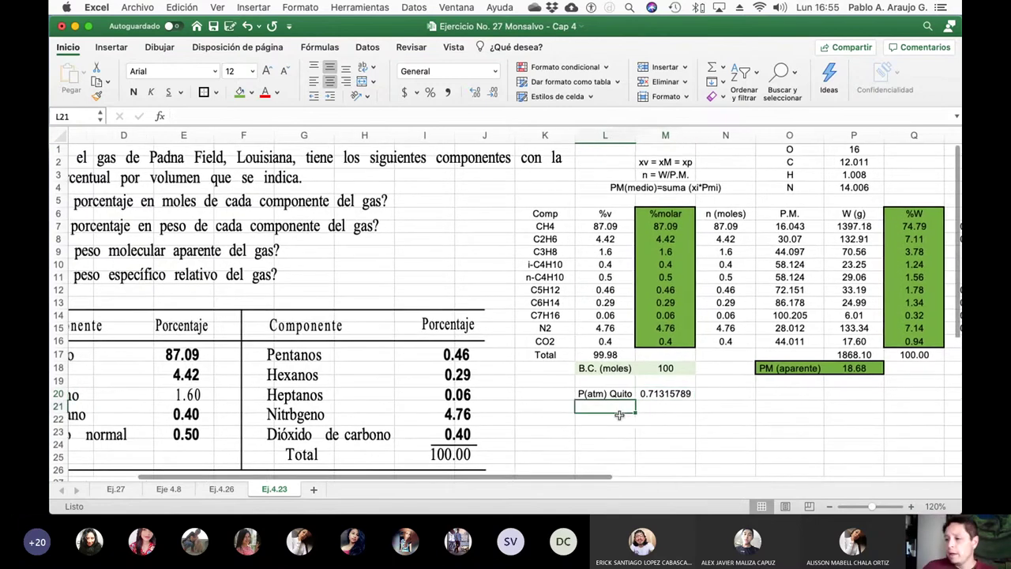
{"action": "type", "text": "tem"}
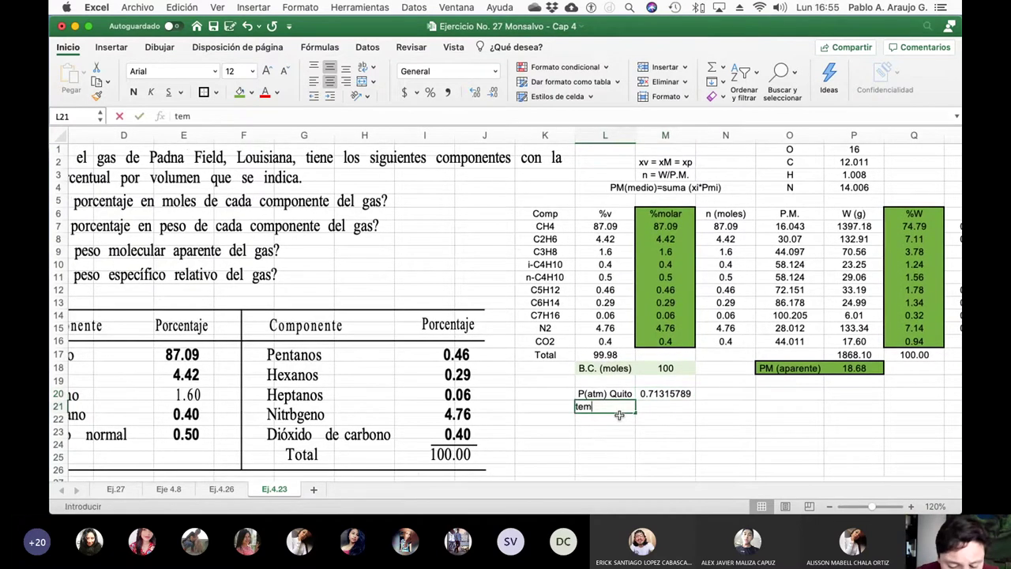
{"action": "type", "text": "p (c"}
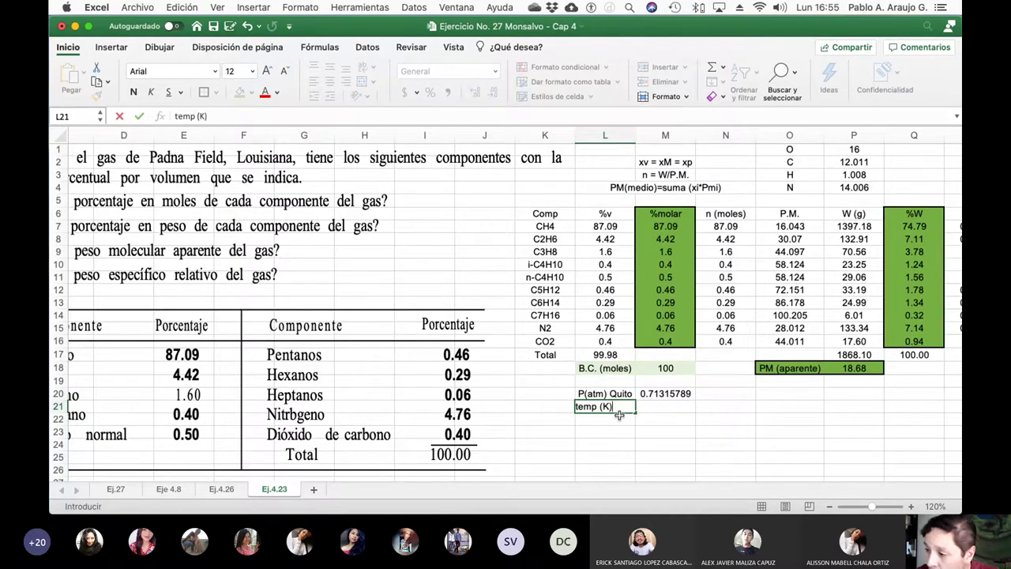
{"action": "type", "text": ")"}
{"action": "key", "text": "Tab"}
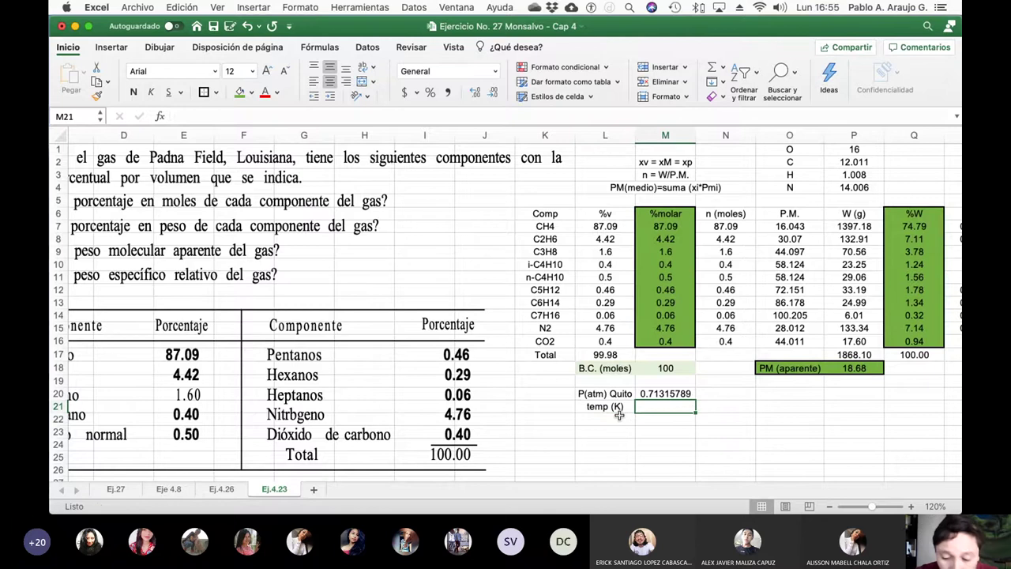
- Calculate the temperature in kelvin in M21 with the formula =20+273.15
{"action": "type", "text": "=20"}
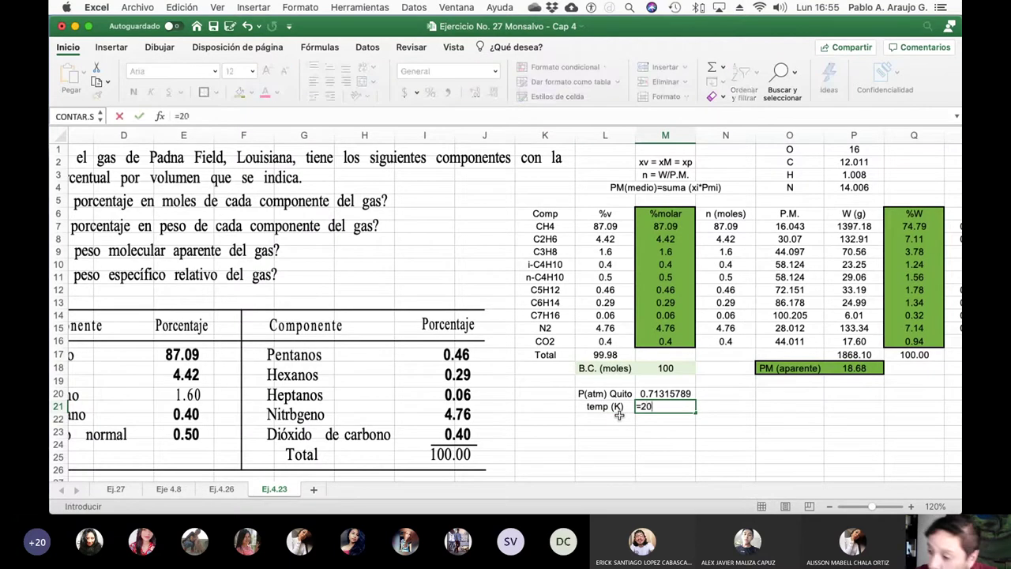
{"action": "type", "text": "+27"}
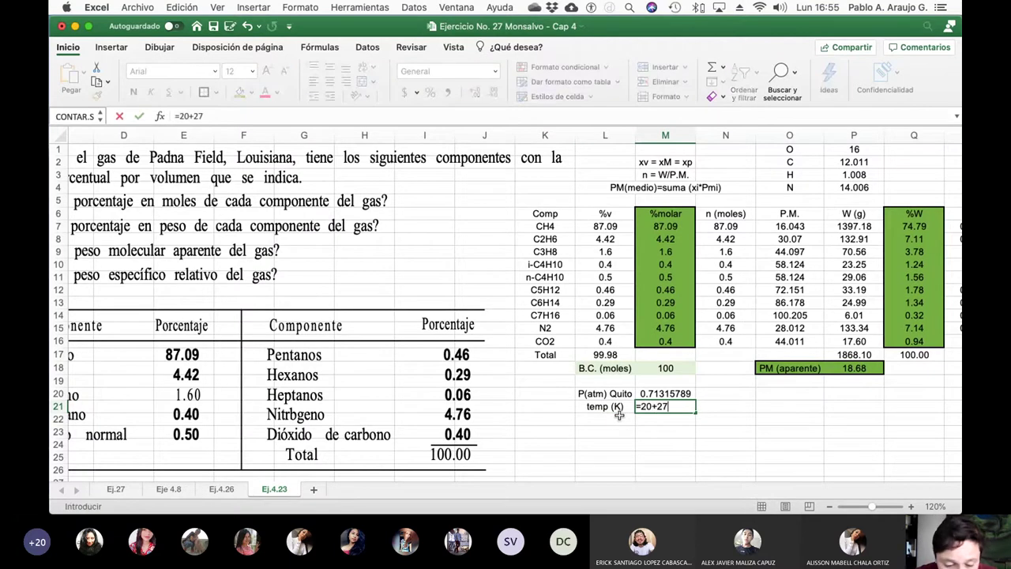
{"action": "type", "text": "3.15"}
{"action": "key", "text": "Return"}
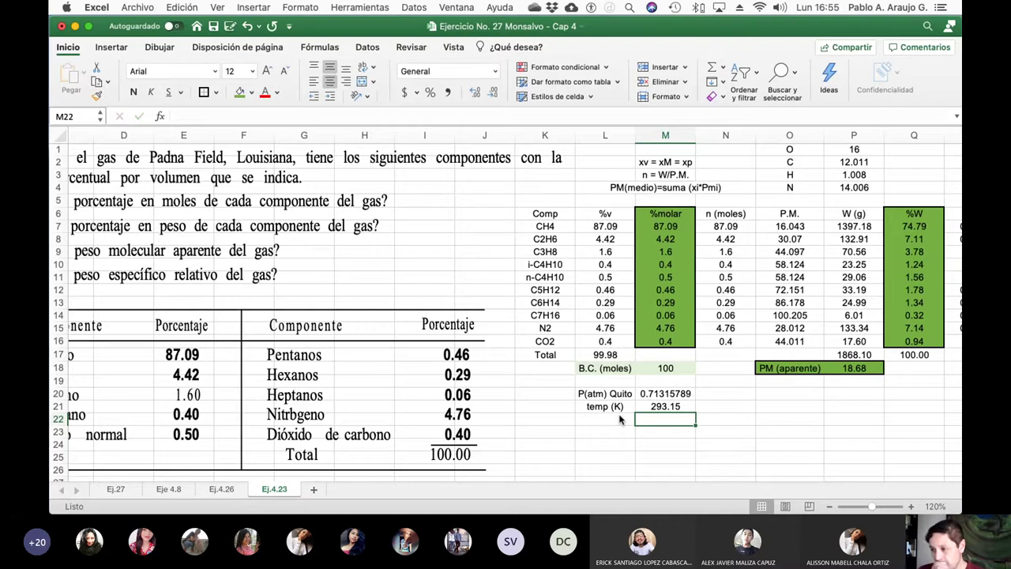
- Write the ideal gas equation "PV=nRT" in cell M1, above the other reference formulas
{"action": "scroll", "coordinate": [632, 277], "scroll_direction": "up", "scroll_amount": 3}
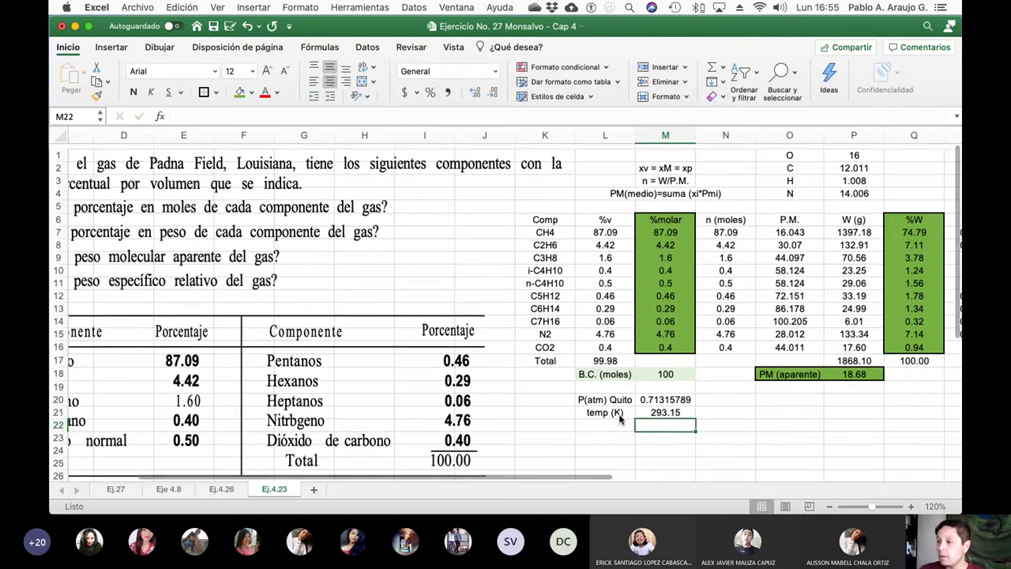
{"action": "left_click", "coordinate": [654, 150]}
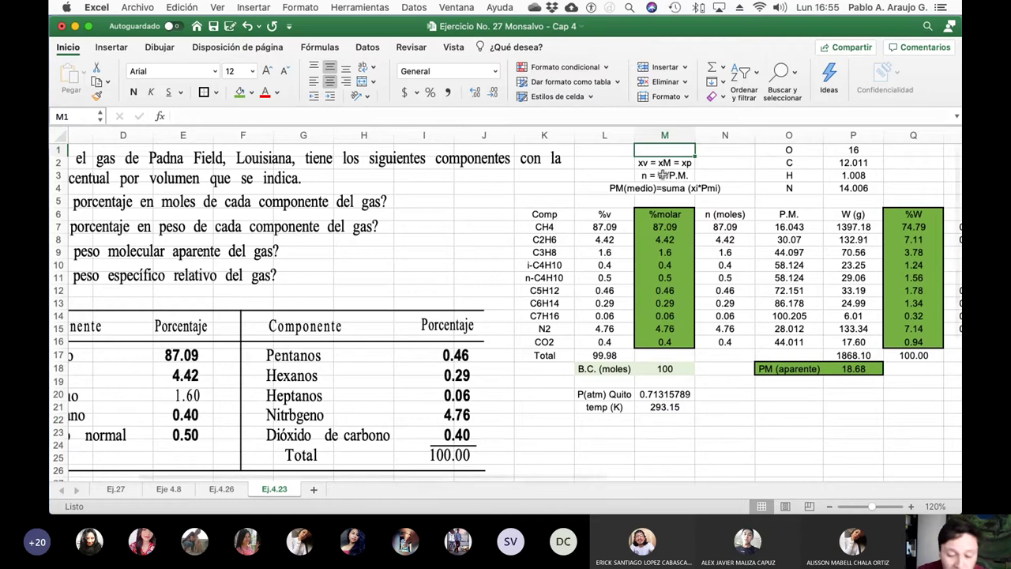
{"action": "type", "text": "PV"}
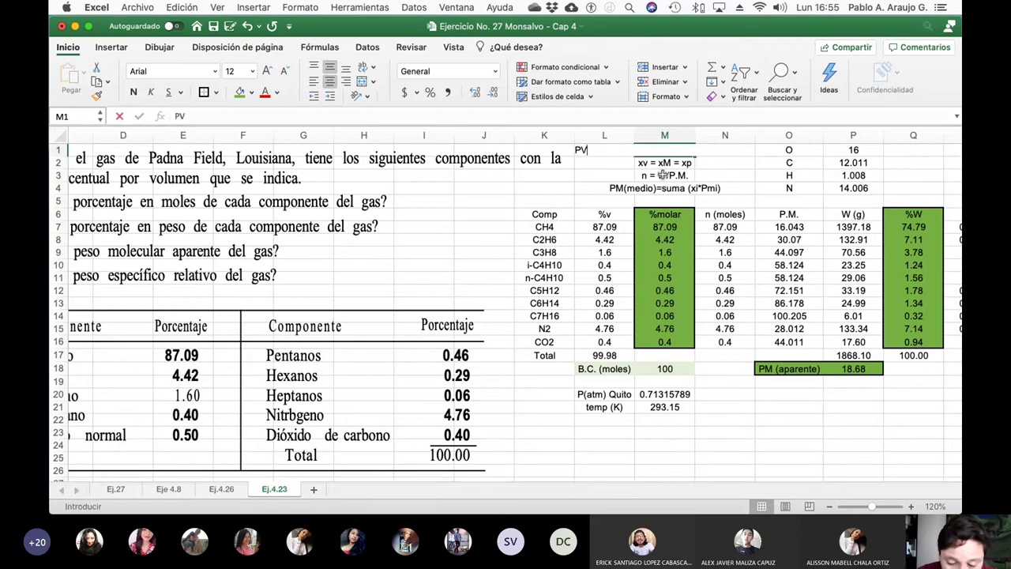
{"action": "type", "text": "=nRT"}
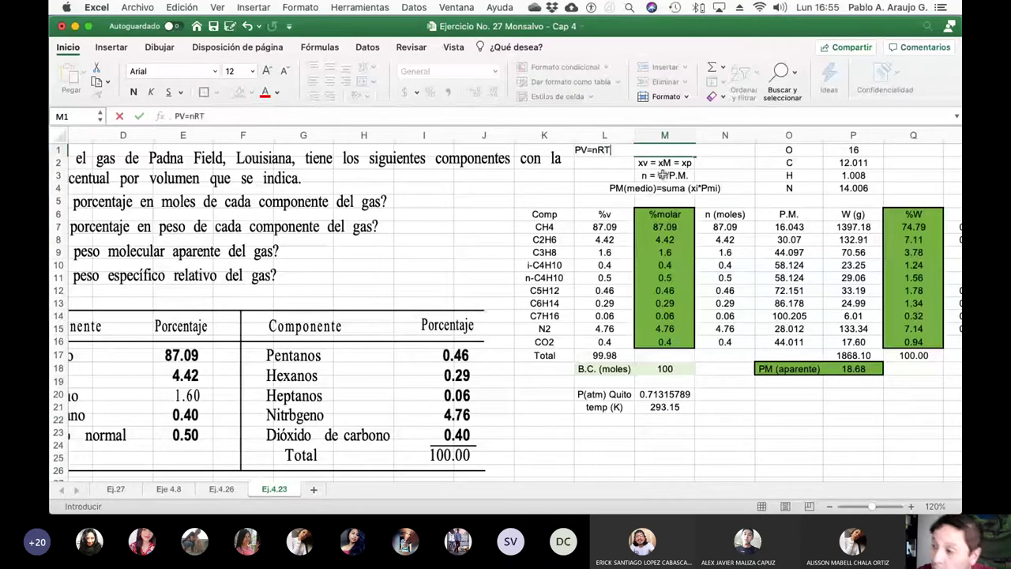
{"action": "key", "text": "Return"}
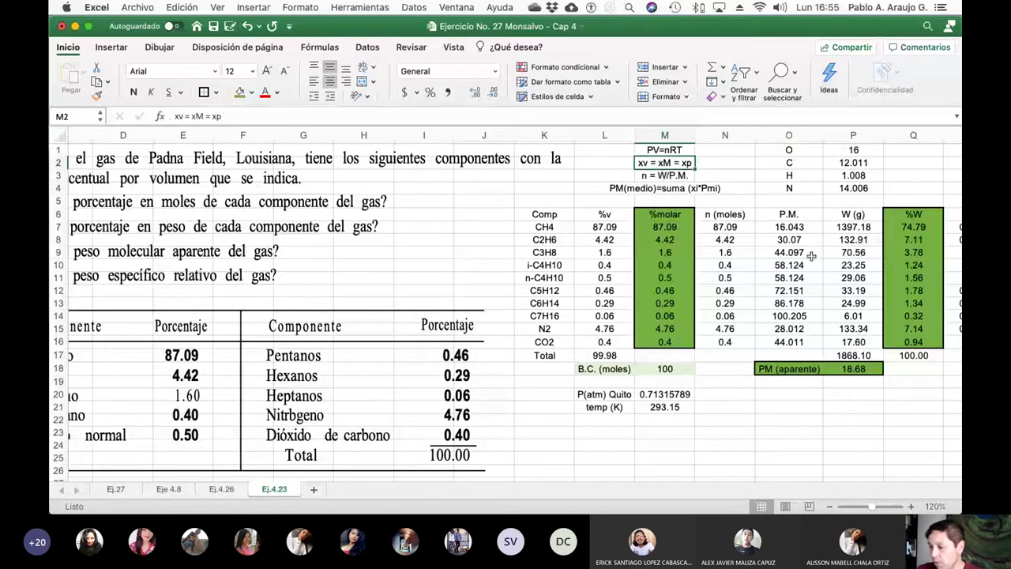
- Enter the density label "d (g/l)" in cell O20
{"action": "left_click", "coordinate": [775, 397]}
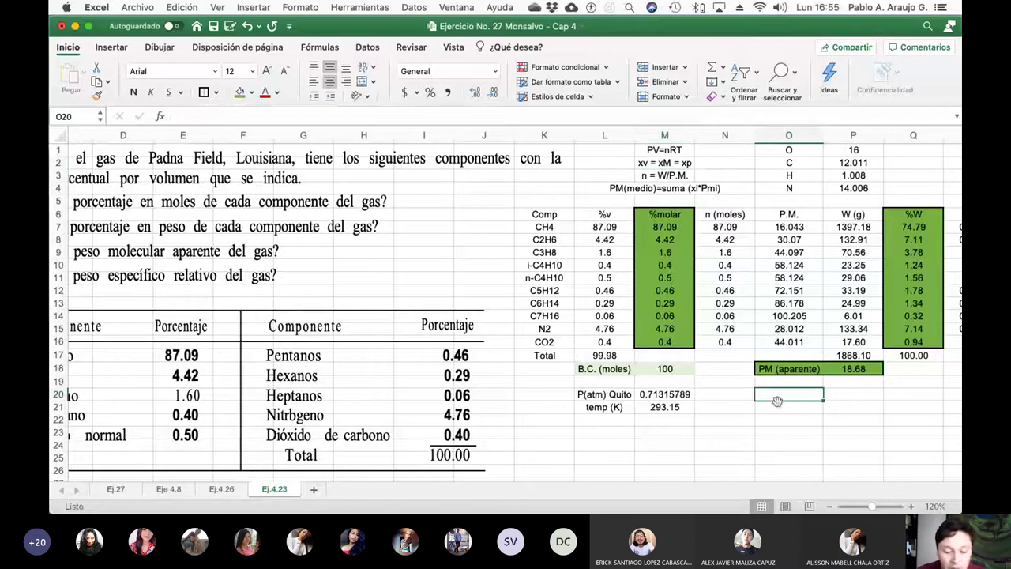
{"action": "type", "text": "d (g/l"}
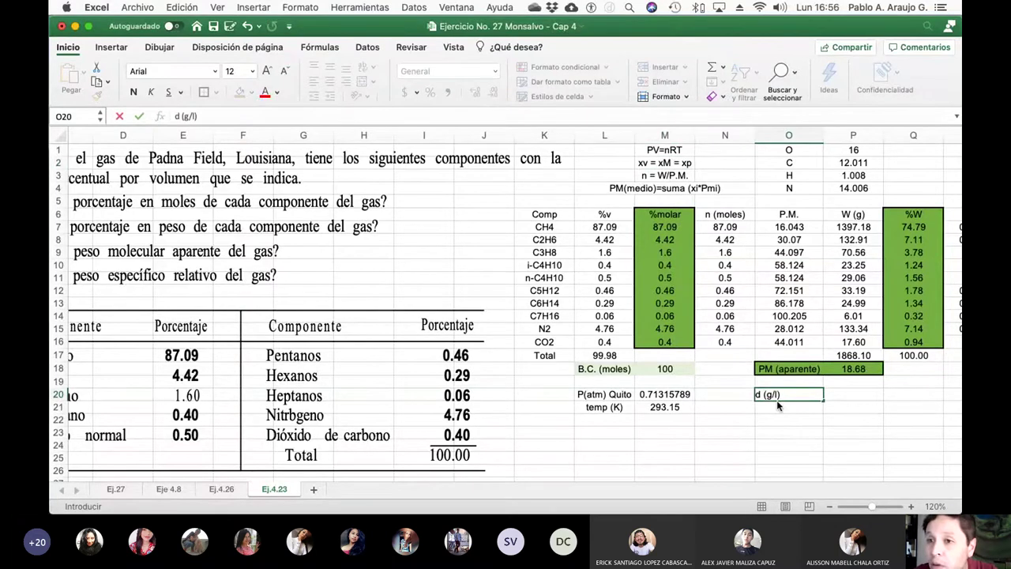
{"action": "key", "text": "Tab"}
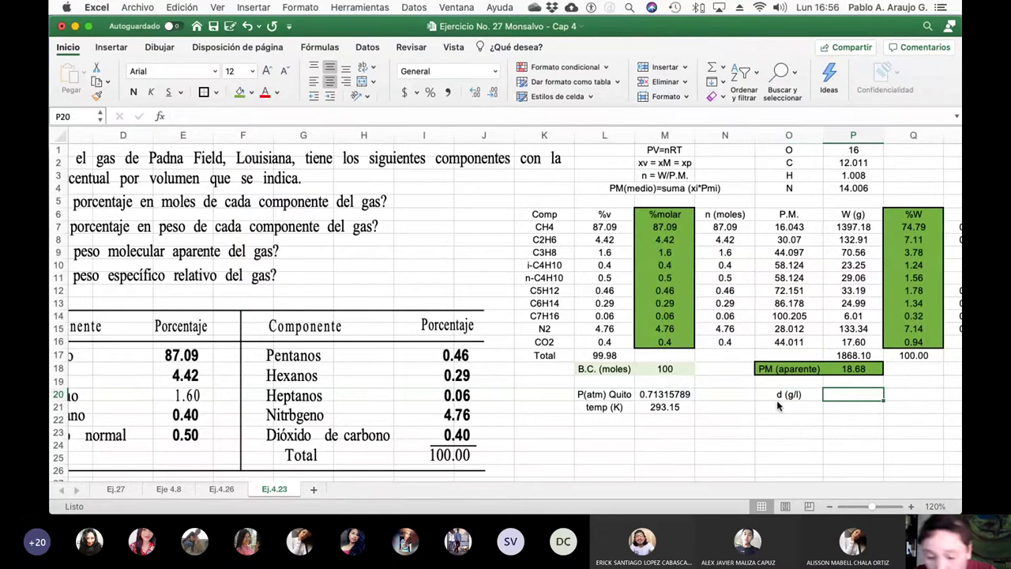
- Calculate the gas density in P20 with the formula =(M20*P18)/(0.08205*M21)
{"action": "type", "text": "=("}
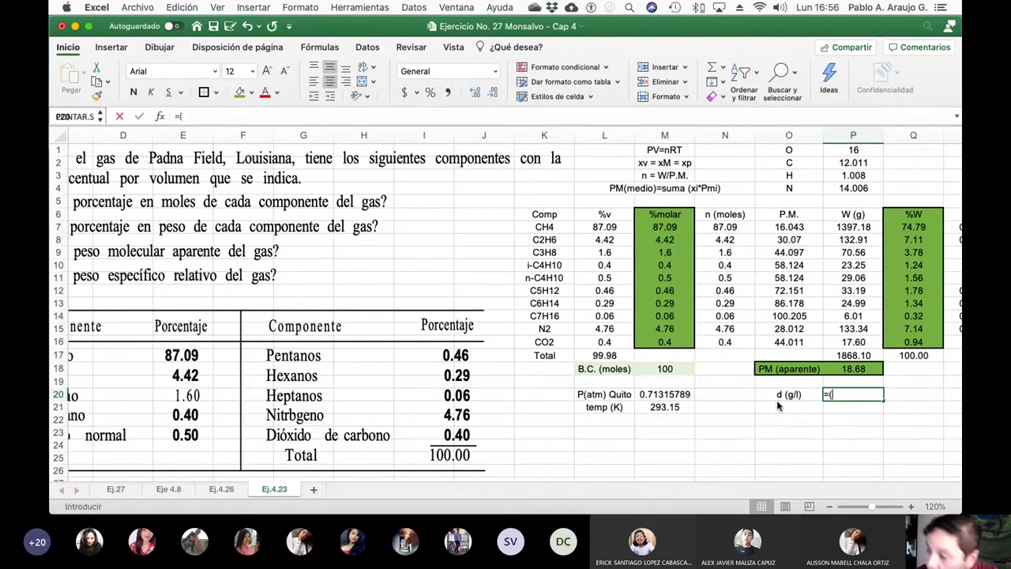
{"action": "left_click", "coordinate": [684, 394]}
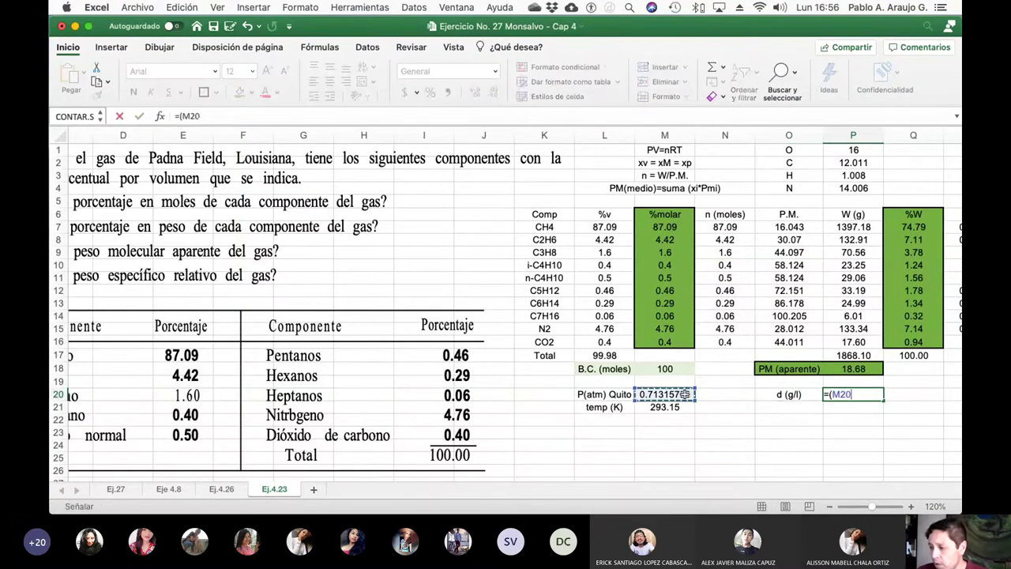
{"action": "type", "text": "*"}
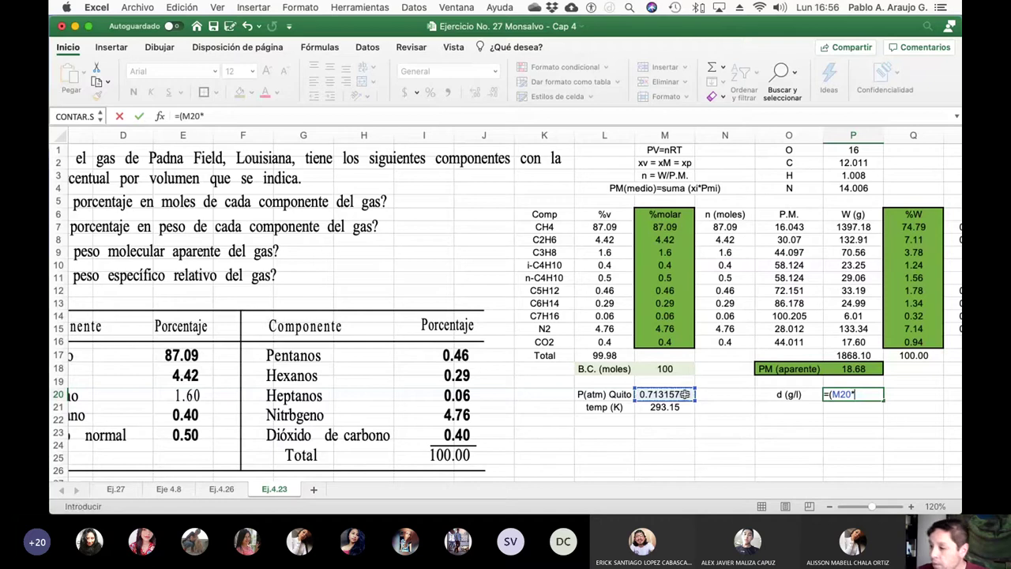
{"action": "left_click", "coordinate": [846, 369]}
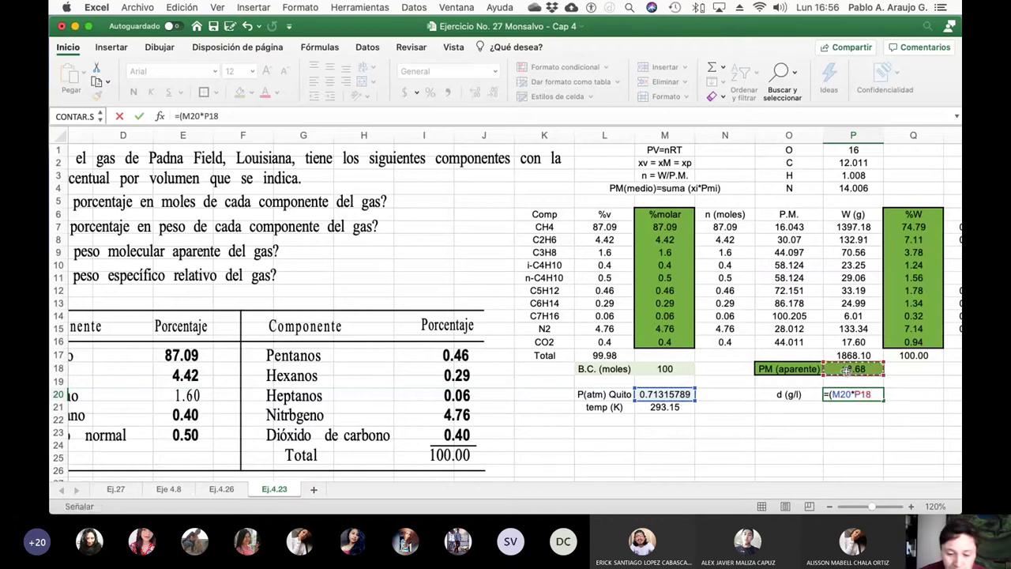
{"action": "type", "text": ")/("}
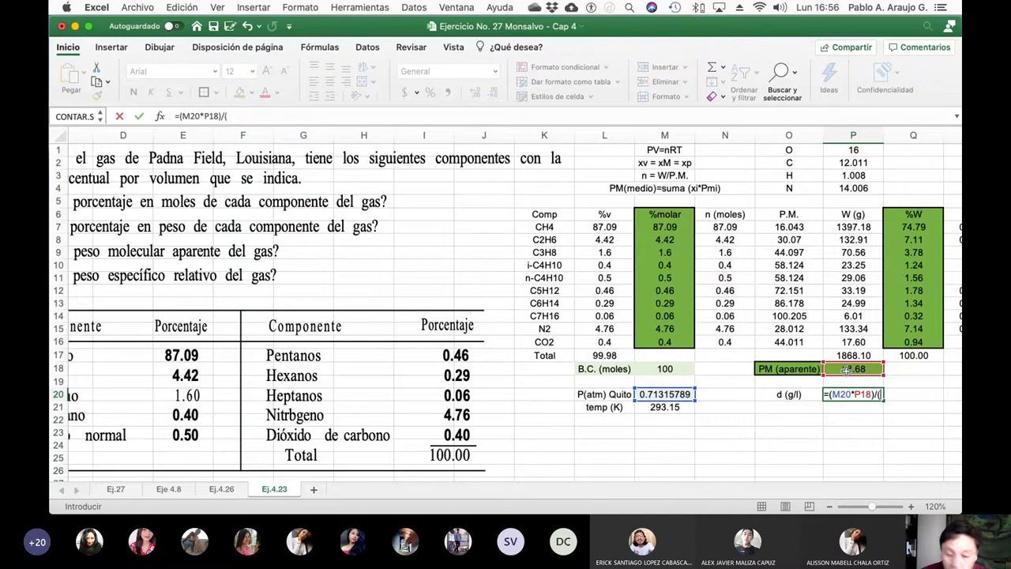
{"action": "type", "text": "0."}
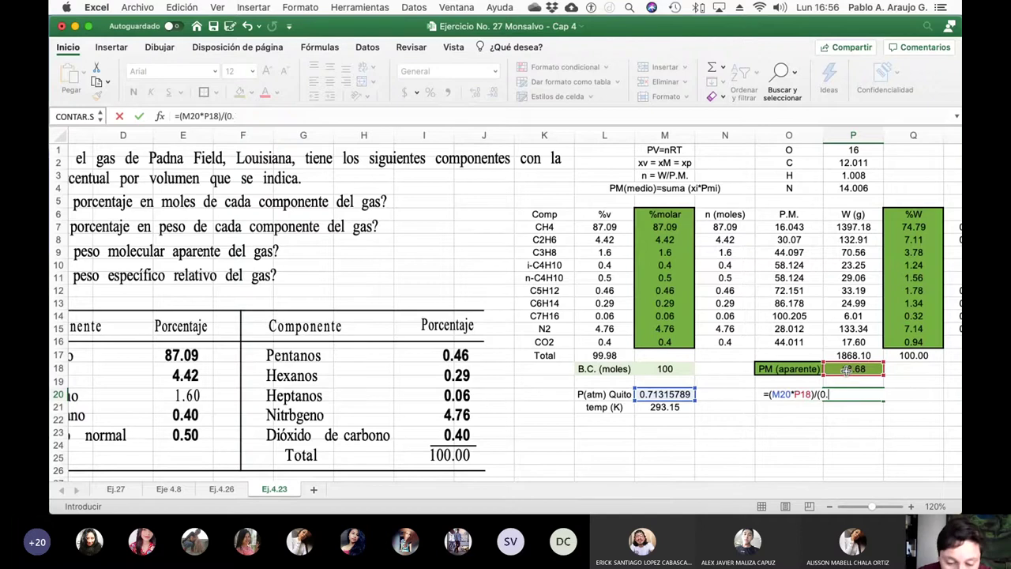
{"action": "type", "text": "0820"}
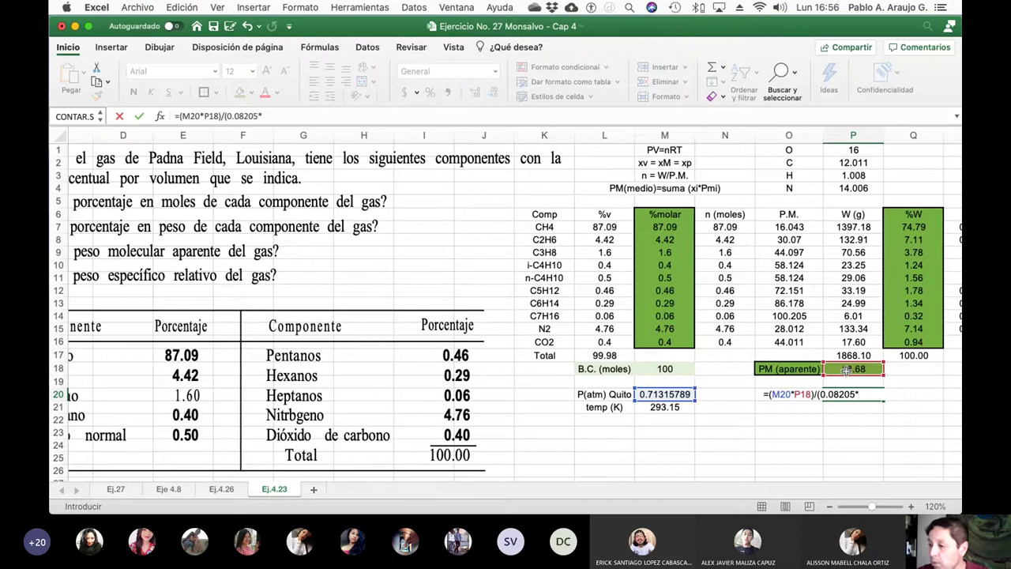
{"action": "type", "text": "5*"}
{"action": "left_click", "coordinate": [665, 407]}
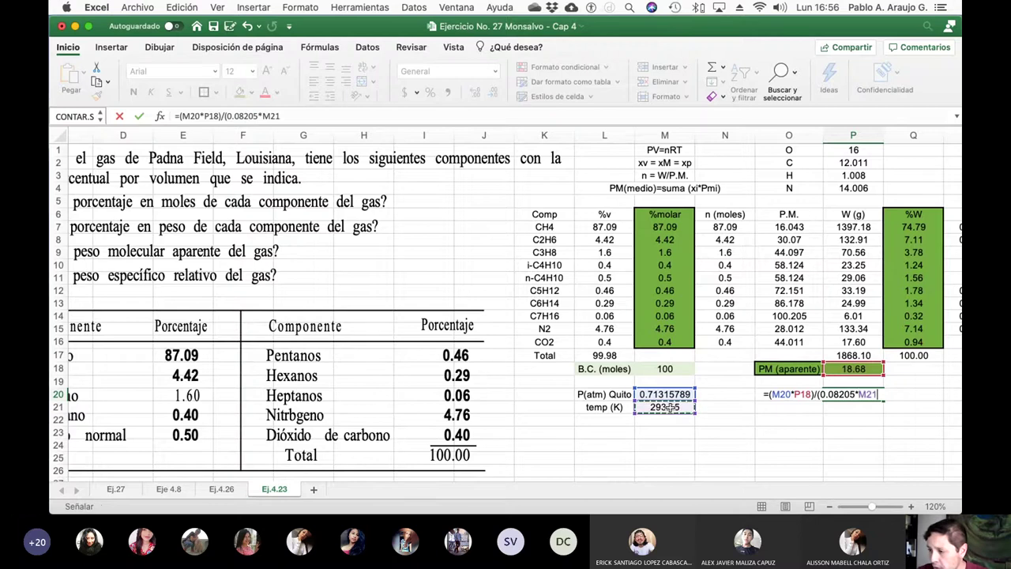
{"action": "type", "text": ")"}
{"action": "key", "text": "Return"}
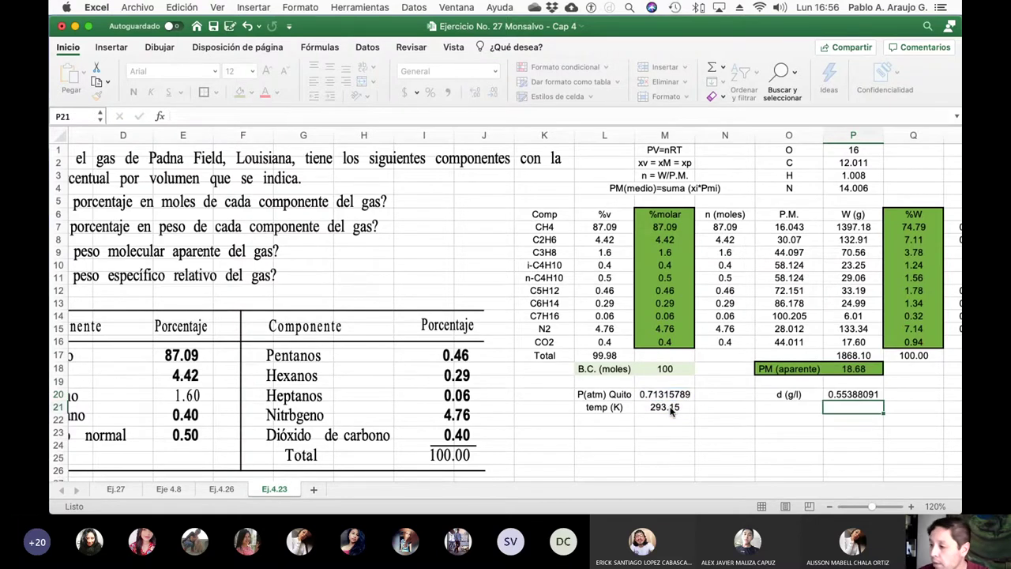
- Highlight the density result in O20:P20 with a green fill, a thick outside border and bold text
{"action": "left_click", "coordinate": [877, 391]}
{"action": "left_click_drag", "start_coordinate": [775, 394], "coordinate": [833, 394]}
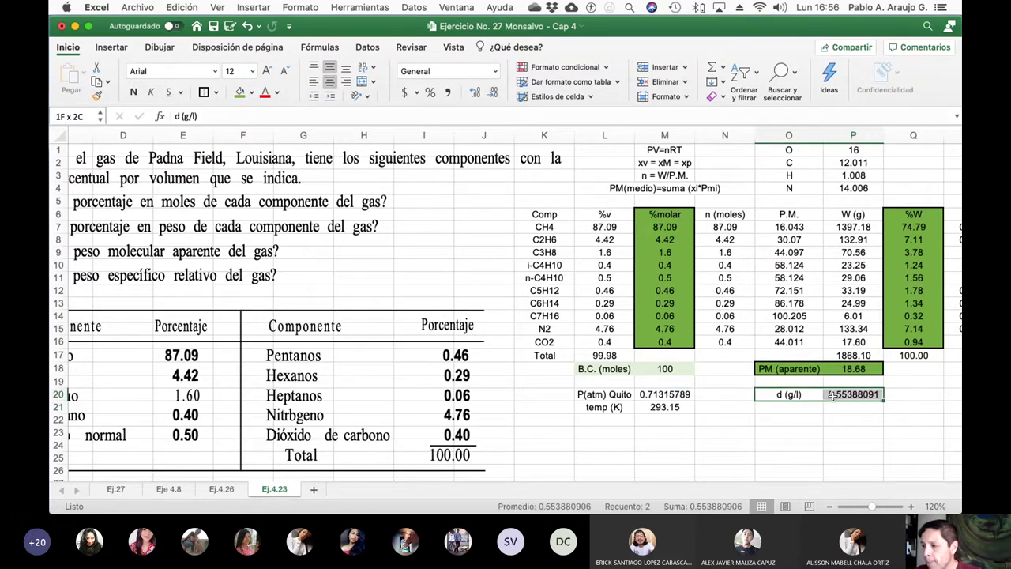
{"action": "left_click", "coordinate": [239, 92]}
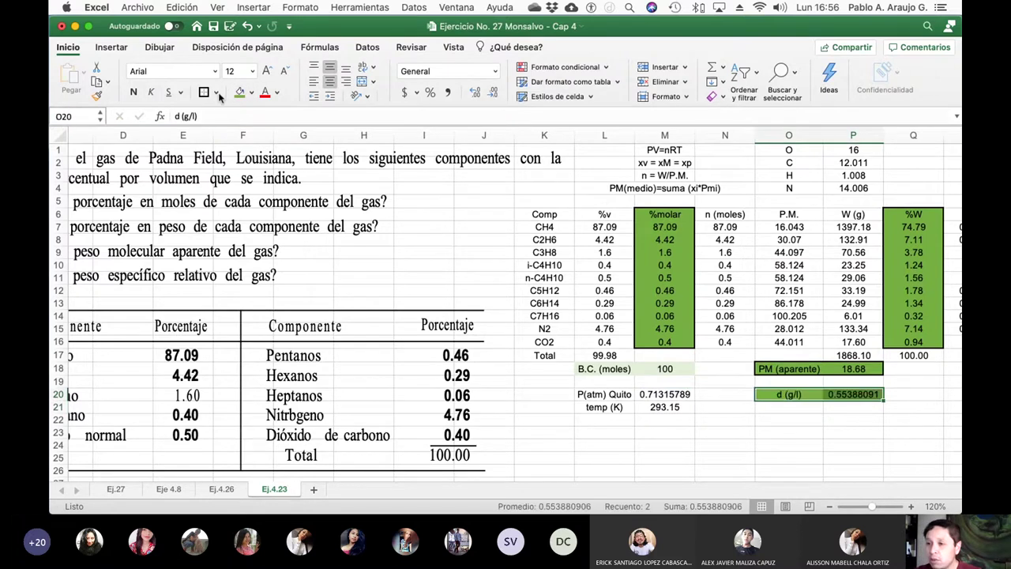
{"action": "left_click", "coordinate": [759, 420]}
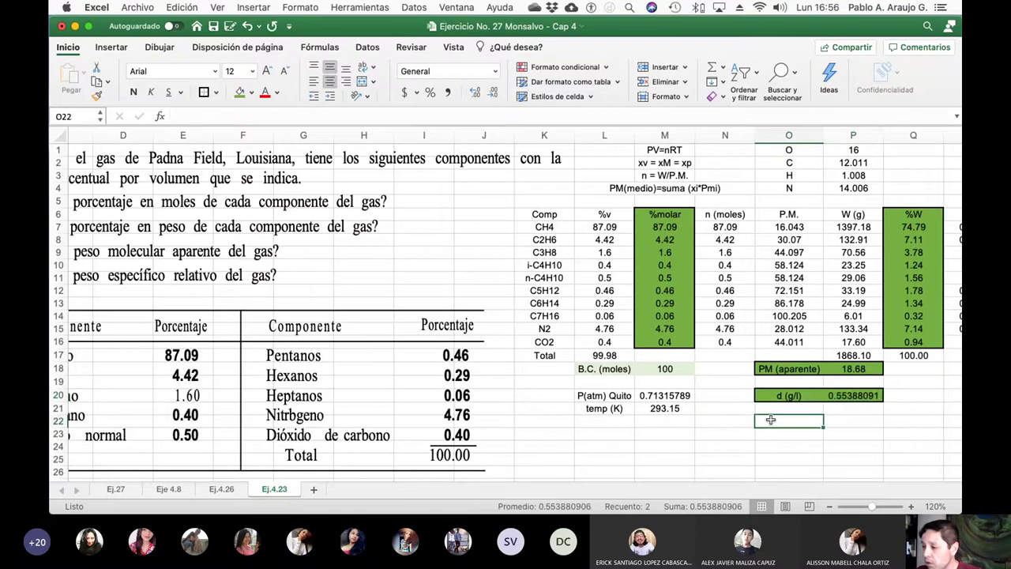
{"action": "left_click_drag", "start_coordinate": [781, 397], "coordinate": [845, 395]}
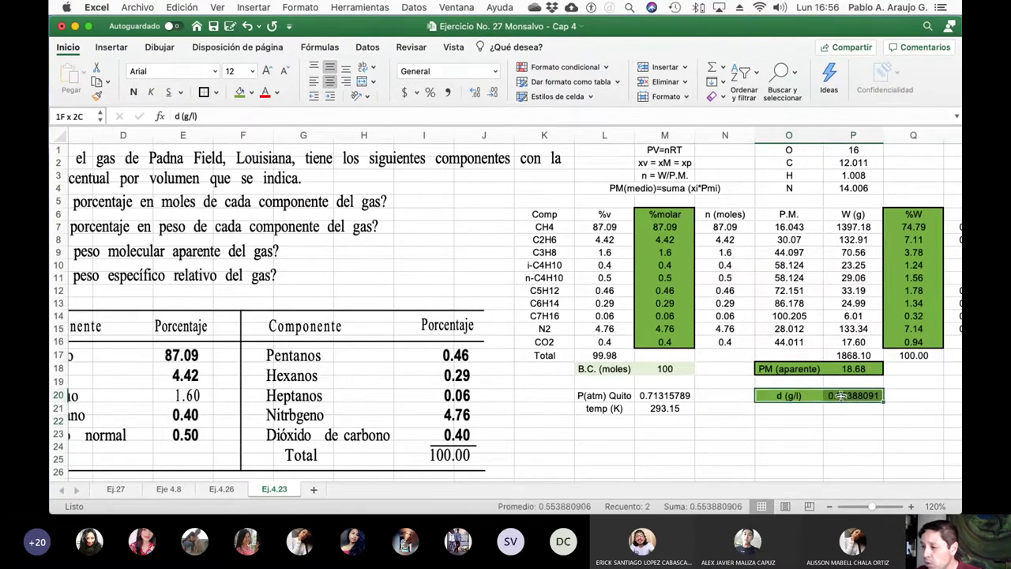
{"action": "left_click", "coordinate": [133, 91]}
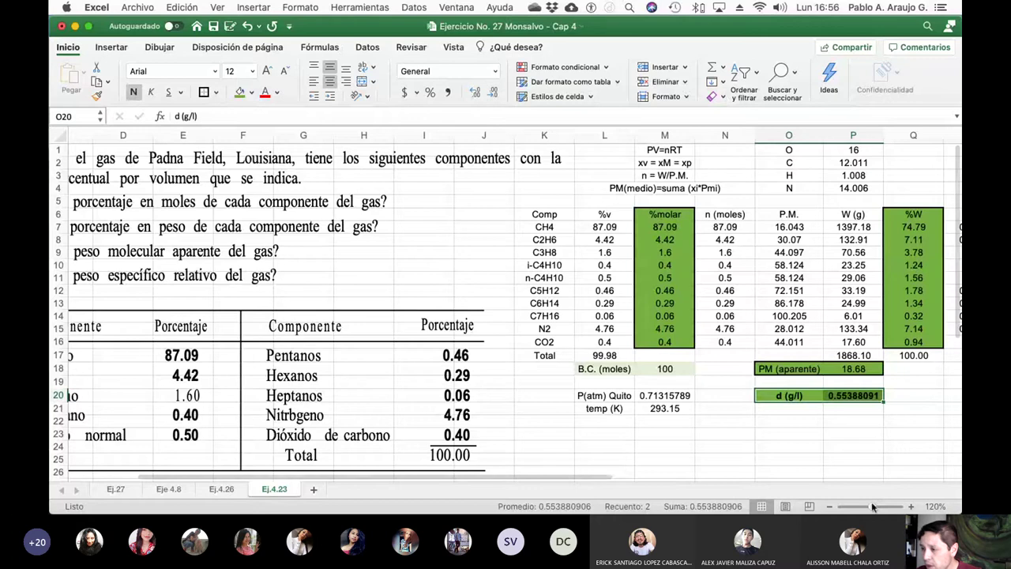
{"action": "left_click", "coordinate": [844, 459]}
- Reduce the density value in P20 to four decimal places
{"action": "left_click", "coordinate": [856, 397]}
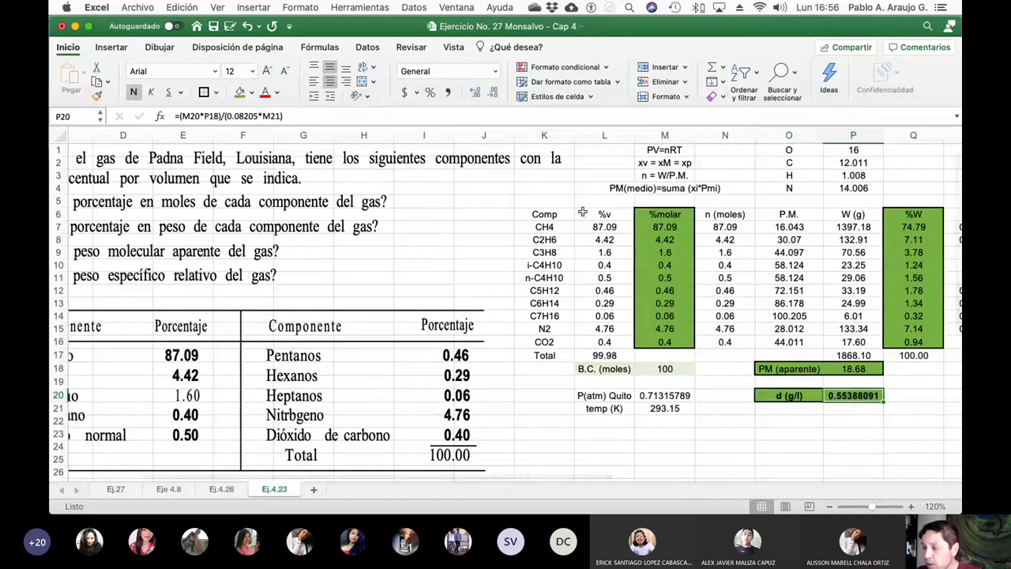
{"action": "left_click", "coordinate": [491, 93]}
{"action": "left_click", "coordinate": [492, 93]}
{"action": "left_click", "coordinate": [492, 93]}
{"action": "left_click", "coordinate": [491, 93]}
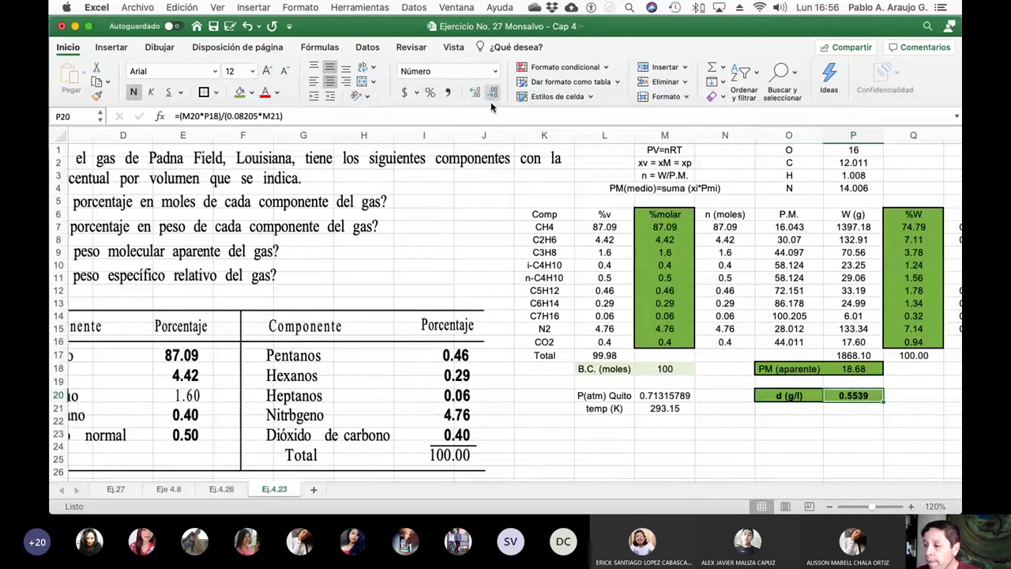
- Bring the exercise 4.23 statement back into view and save the workbook
{"action": "left_click", "coordinate": [702, 408]}
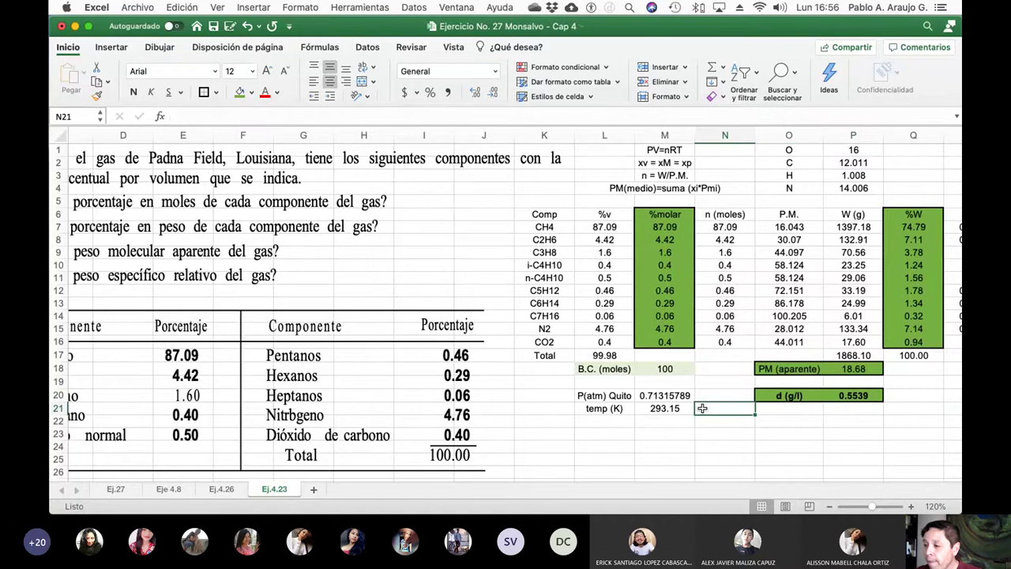
{"action": "scroll", "coordinate": [701, 408], "scroll_direction": "left", "scroll_amount": 5}
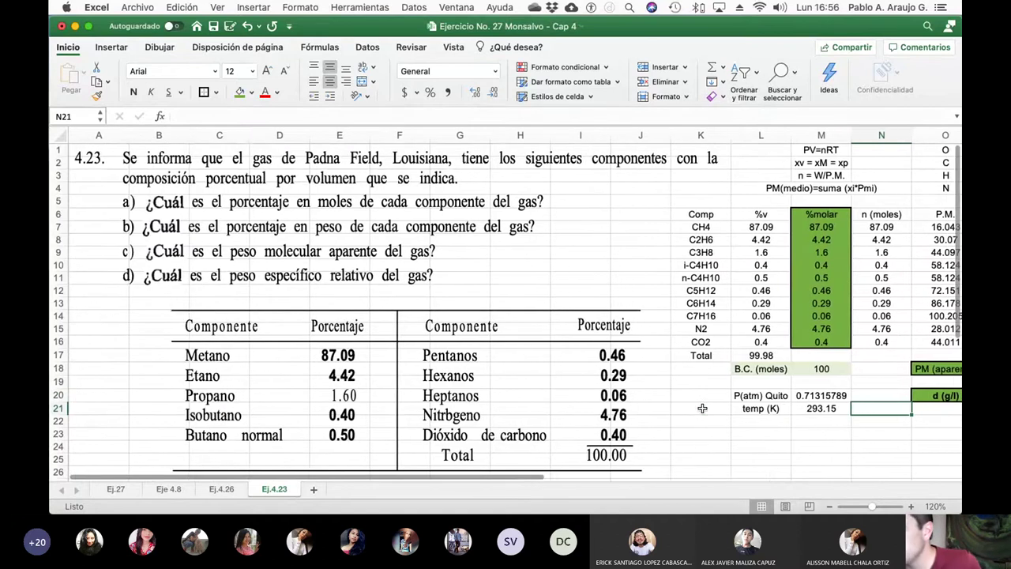
{"action": "left_click", "coordinate": [213, 26]}
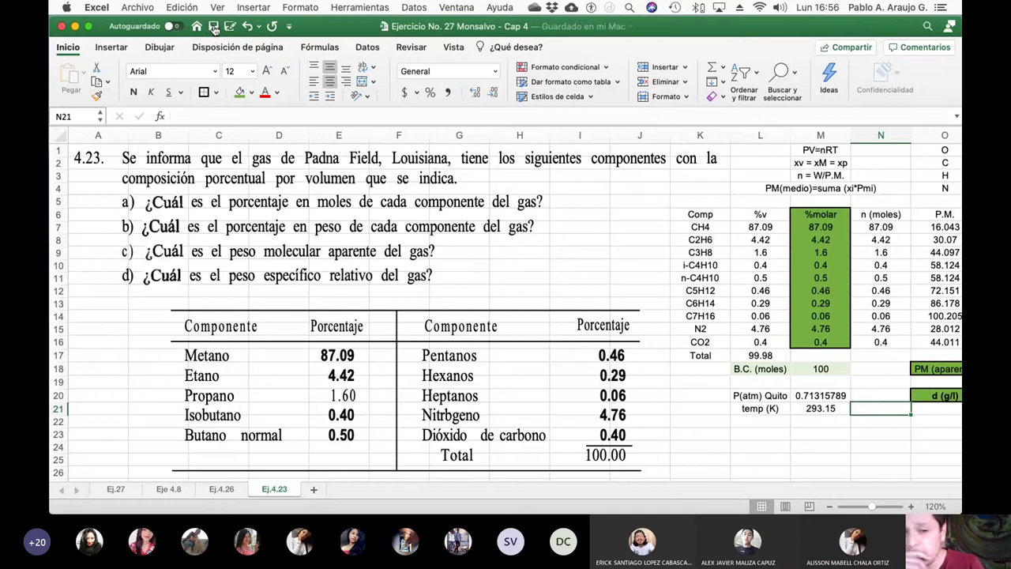
- Switch to the Himmelblau chapter 4 PDF in Preview and review the problems from 4.22 back to 4.14
{"action": "key", "text": "super+Tab"}
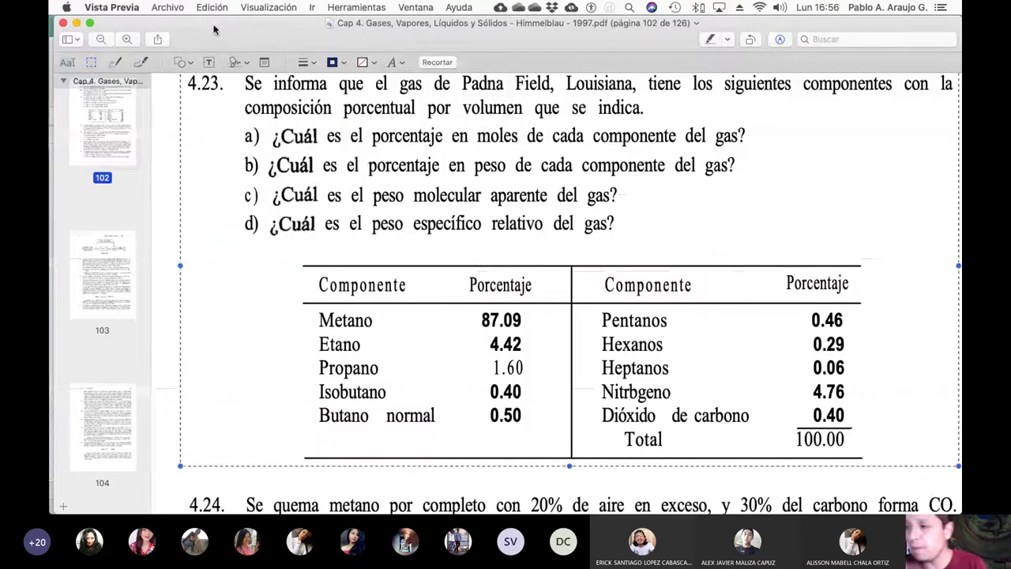
{"action": "scroll", "coordinate": [471, 245], "scroll_direction": "up", "scroll_amount": 10}
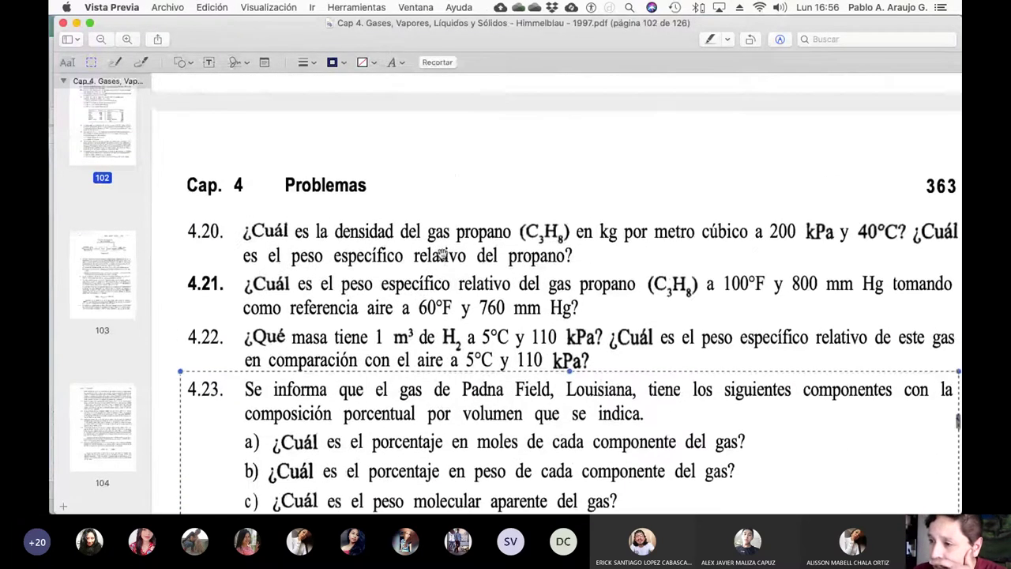
{"action": "scroll", "coordinate": [442, 253], "scroll_direction": "up", "scroll_amount": 3}
{"action": "scroll", "coordinate": [430, 254], "scroll_direction": "down", "scroll_amount": 3}
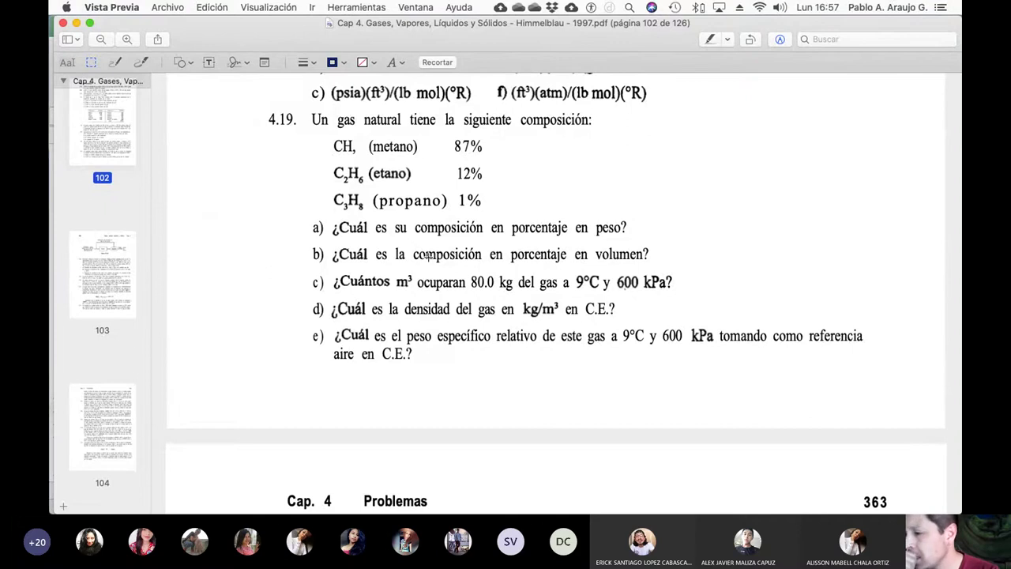
{"action": "scroll", "coordinate": [426, 254], "scroll_direction": "up", "scroll_amount": 5}
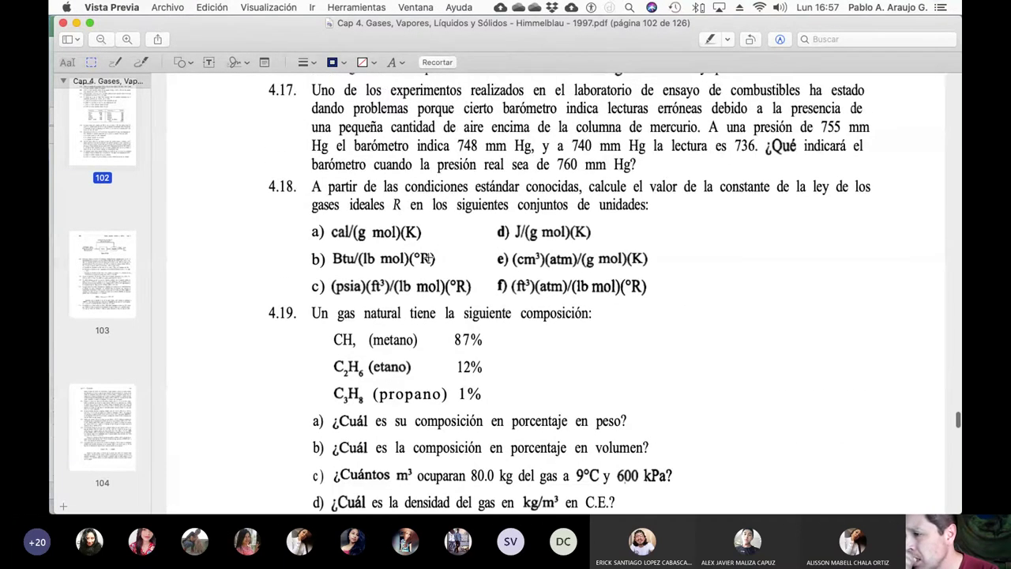
{"action": "scroll", "coordinate": [427, 258], "scroll_direction": "up", "scroll_amount": 4}
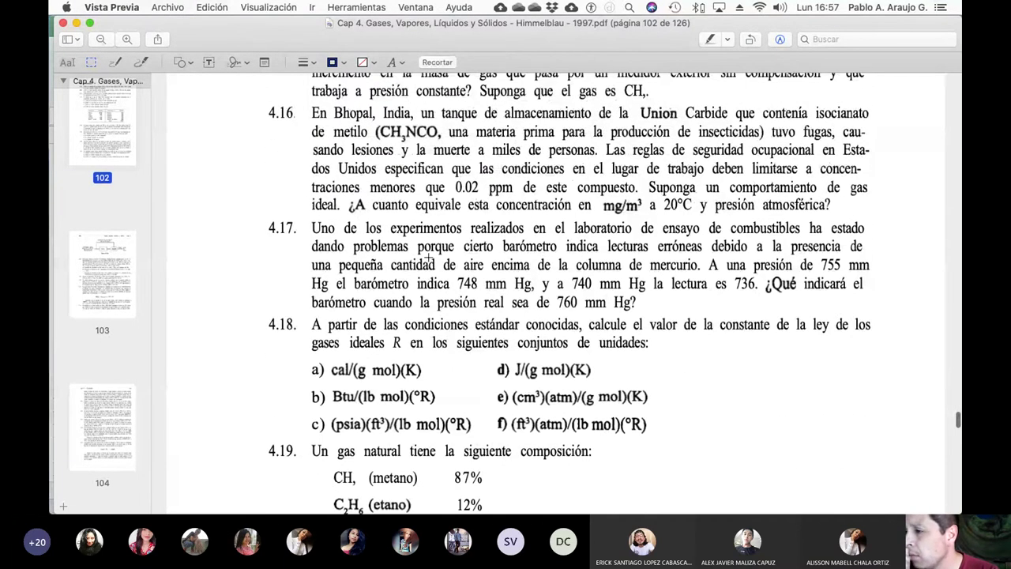
{"action": "scroll", "coordinate": [426, 258], "scroll_direction": "up", "scroll_amount": 2}
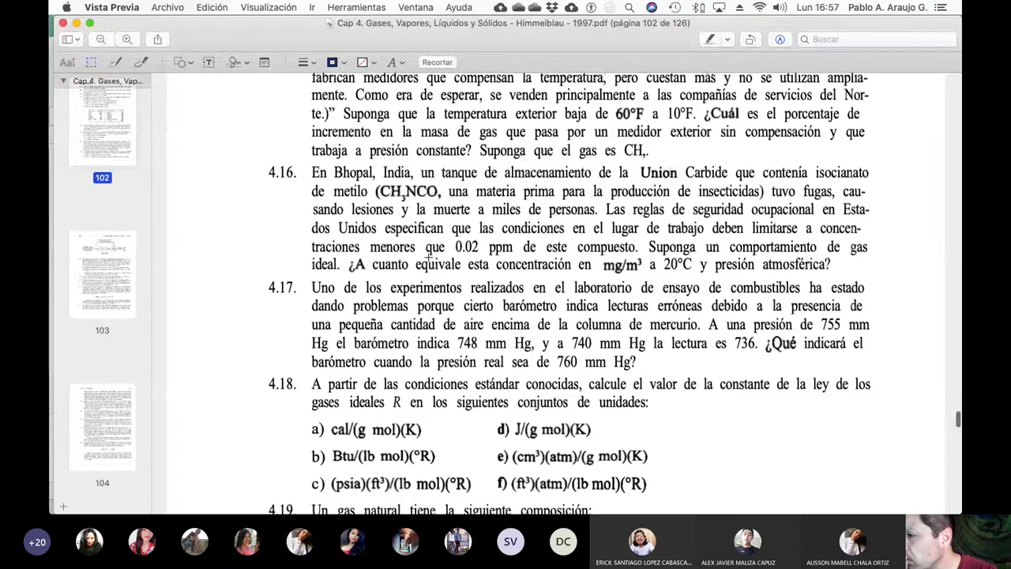
{"action": "scroll", "coordinate": [428, 257], "scroll_direction": "up", "scroll_amount": 1}
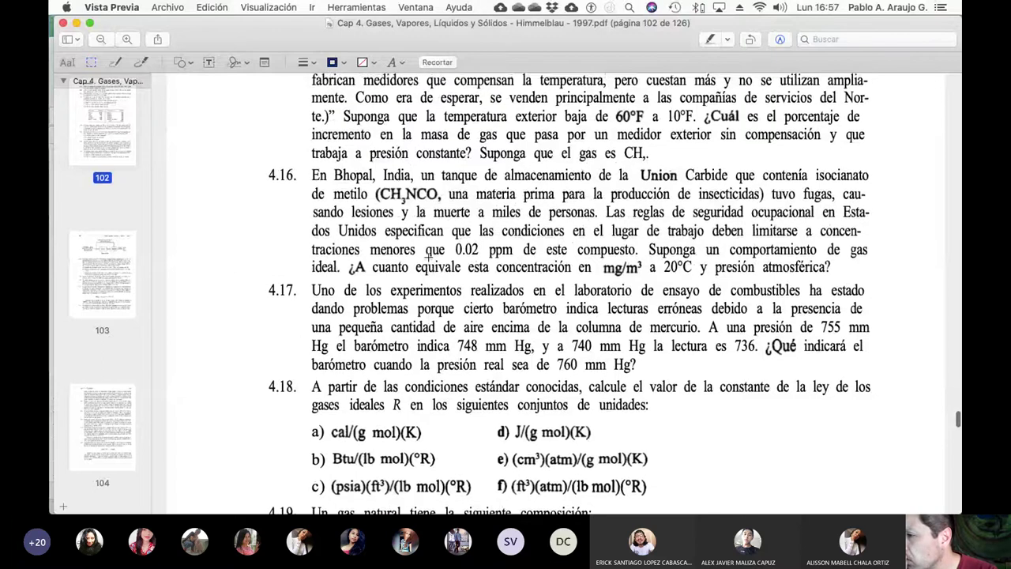
{"action": "scroll", "coordinate": [427, 257], "scroll_direction": "up", "scroll_amount": 3}
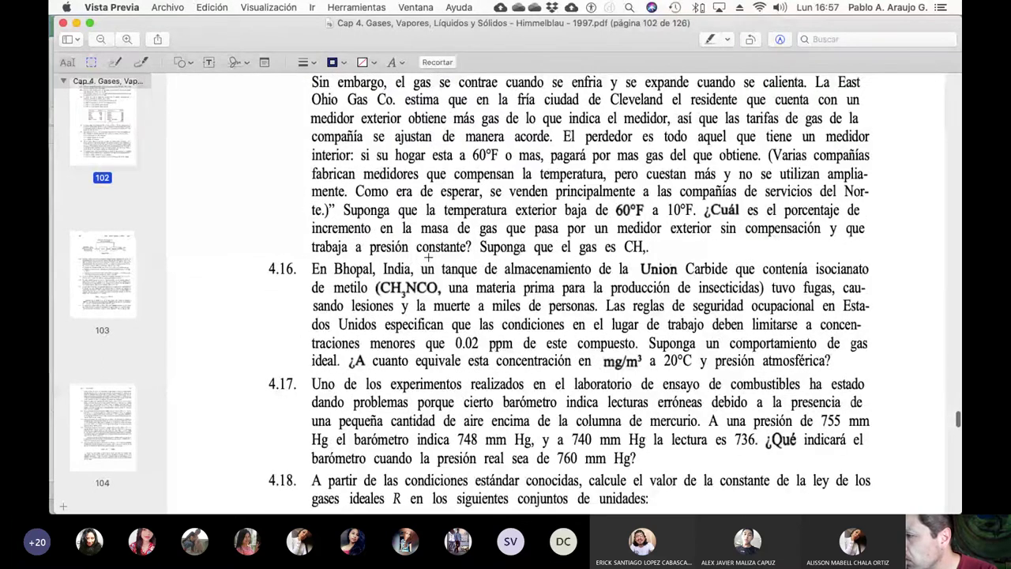
{"action": "scroll", "coordinate": [427, 257], "scroll_direction": "up", "scroll_amount": 4}
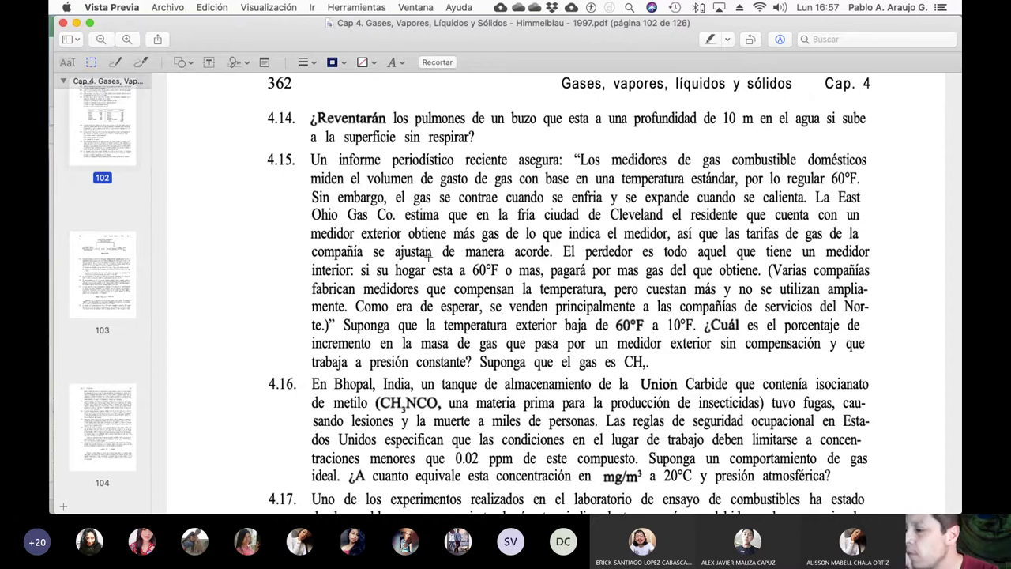
{"action": "scroll", "coordinate": [428, 253], "scroll_direction": "up", "scroll_amount": 5}
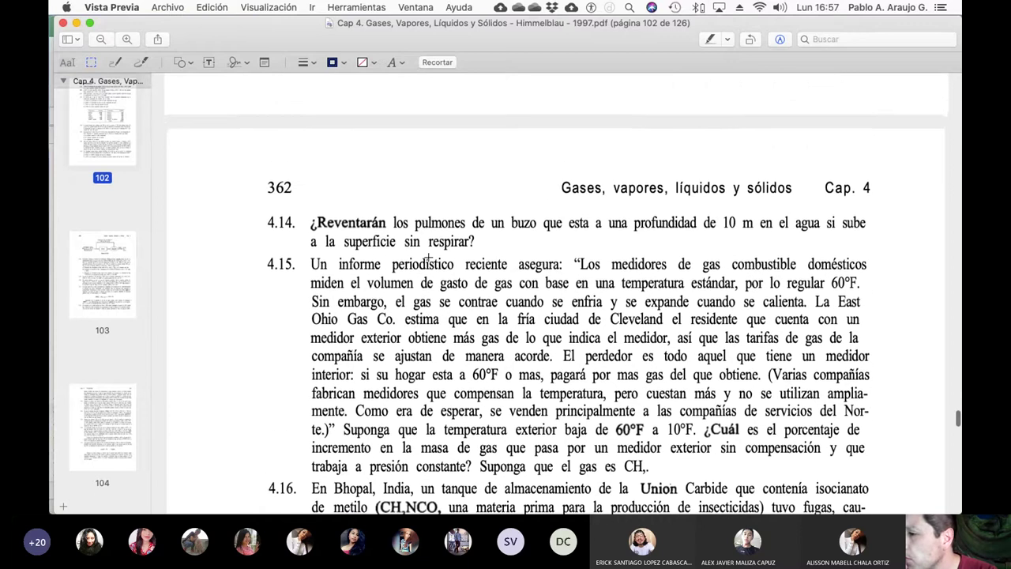
- Look through the earlier Himmelblau problems, from 4.14 back to 4.1, for another exercise to solve
{"action": "scroll", "coordinate": [428, 256], "scroll_direction": "down", "scroll_amount": 2}
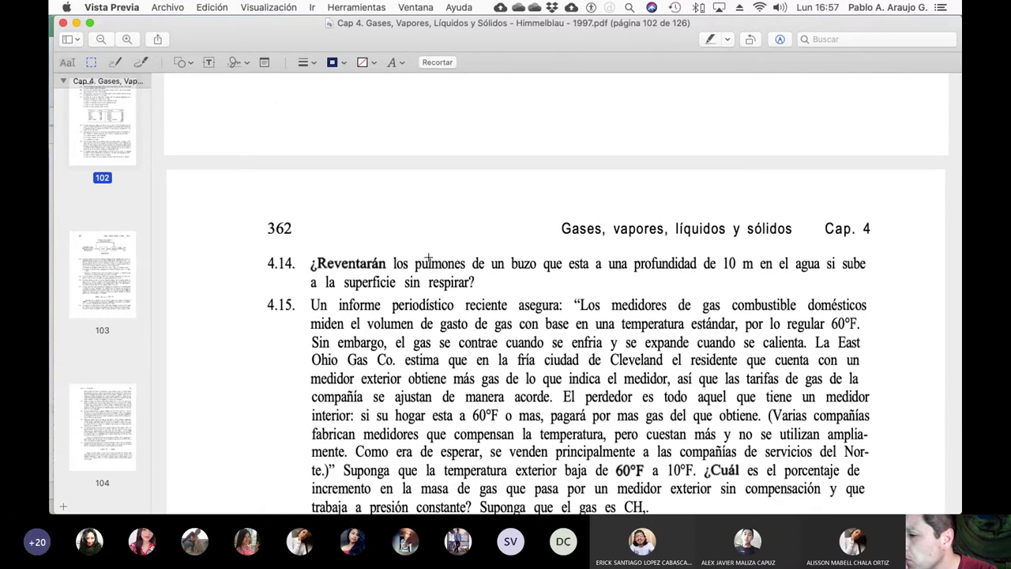
{"action": "scroll", "coordinate": [428, 258], "scroll_direction": "up", "scroll_amount": 2}
{"action": "scroll", "coordinate": [429, 258], "scroll_direction": "down", "scroll_amount": 8}
{"action": "scroll", "coordinate": [428, 255], "scroll_direction": "up", "scroll_amount": 5}
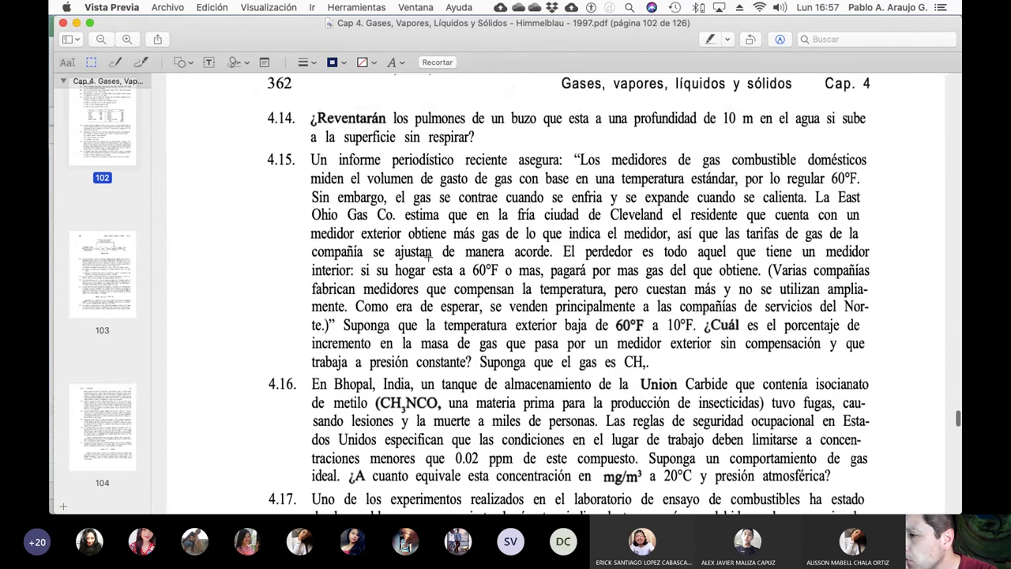
{"action": "scroll", "coordinate": [429, 254], "scroll_direction": "up", "scroll_amount": 10}
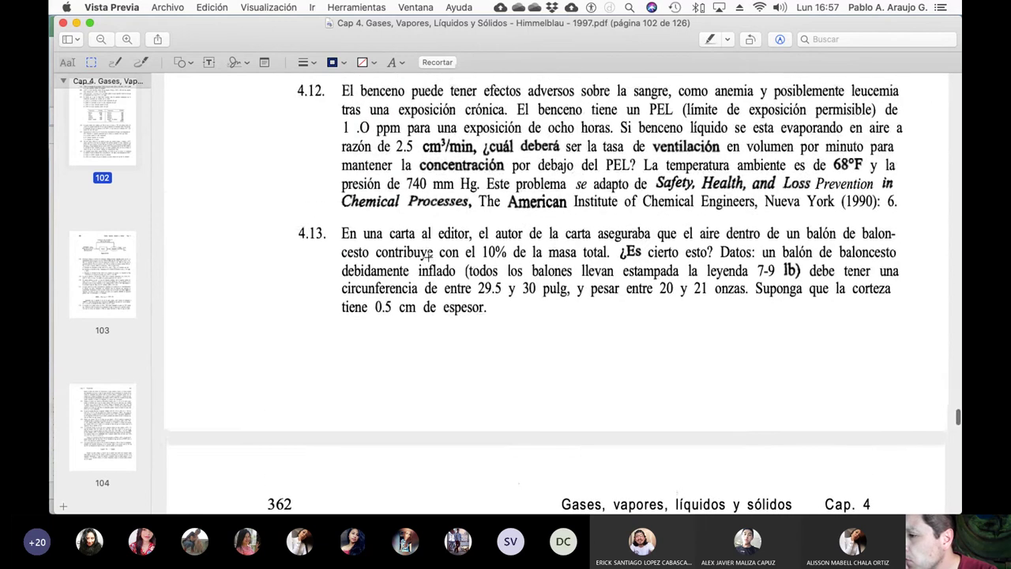
{"action": "scroll", "coordinate": [426, 259], "scroll_direction": "up", "scroll_amount": 1}
{"action": "scroll", "coordinate": [427, 258], "scroll_direction": "up", "scroll_amount": 12}
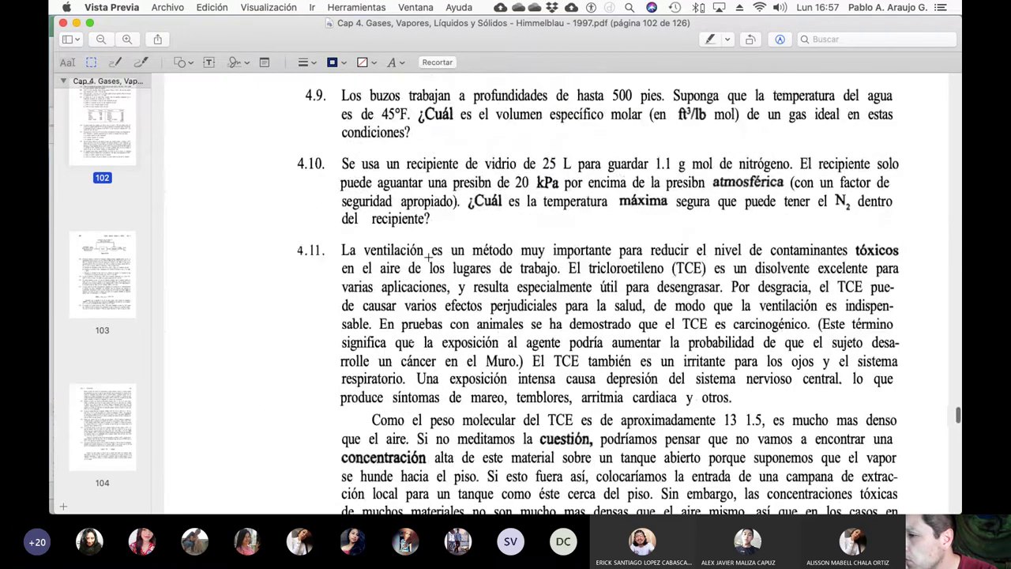
{"action": "scroll", "coordinate": [428, 257], "scroll_direction": "up", "scroll_amount": 6}
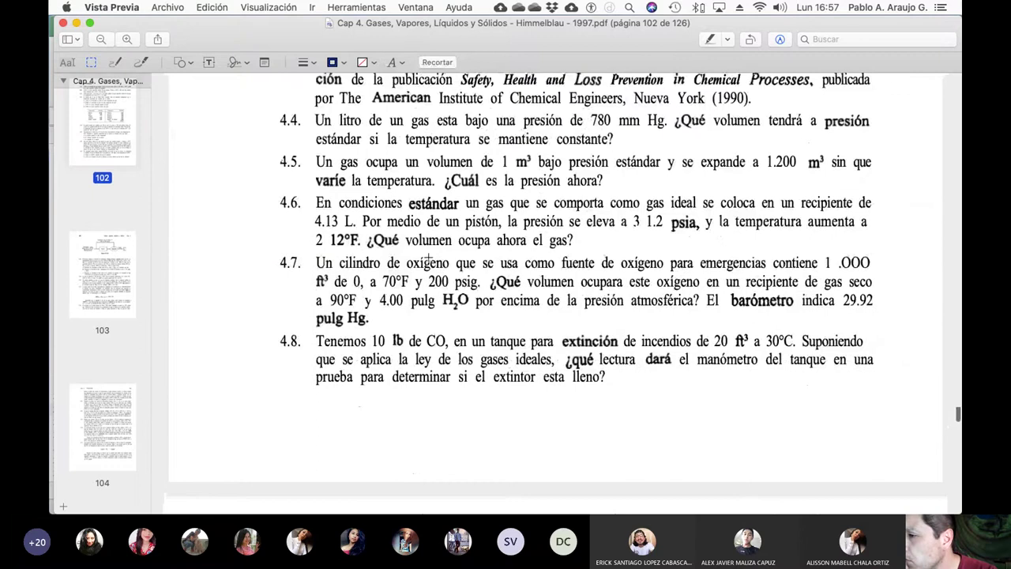
{"action": "scroll", "coordinate": [427, 257], "scroll_direction": "up", "scroll_amount": 8}
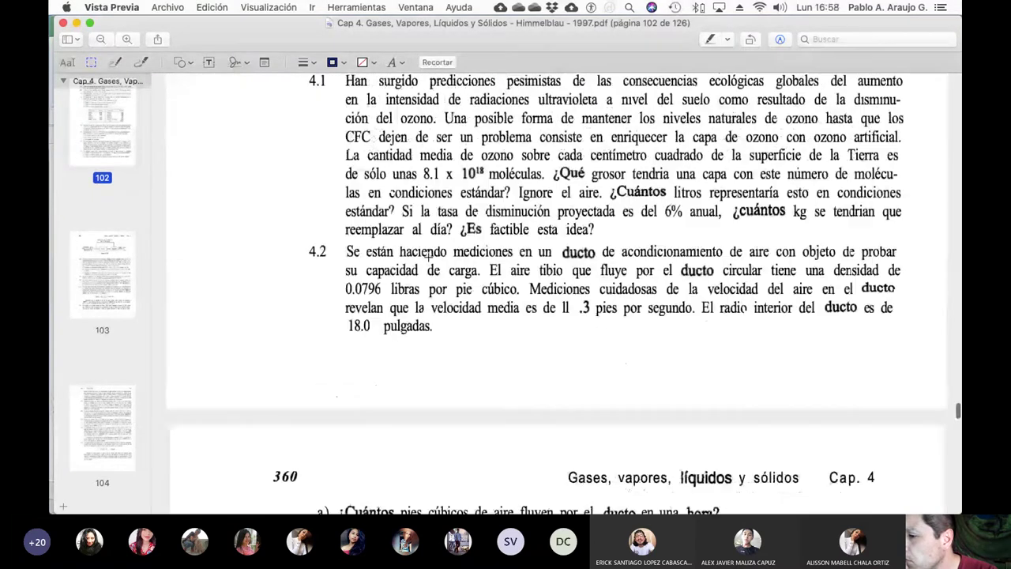
- Examine the statements of problems 4.1 and 4.2 in Sección 4.1, including the duct questions a) and b)
{"action": "scroll", "coordinate": [428, 255], "scroll_direction": "down", "scroll_amount": 6}
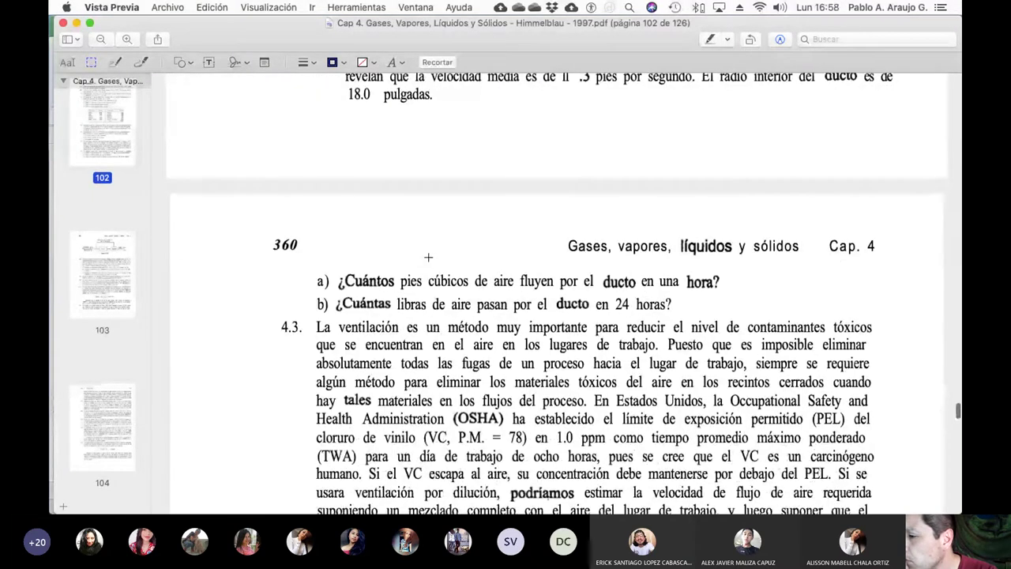
{"action": "scroll", "coordinate": [428, 257], "scroll_direction": "up", "scroll_amount": 5}
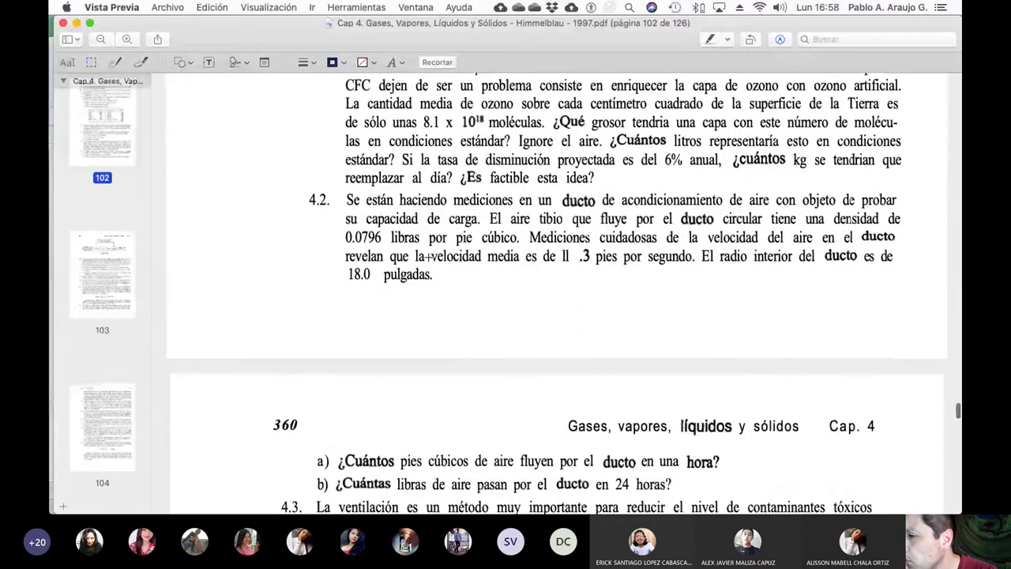
{"action": "scroll", "coordinate": [427, 256], "scroll_direction": "down", "scroll_amount": 2}
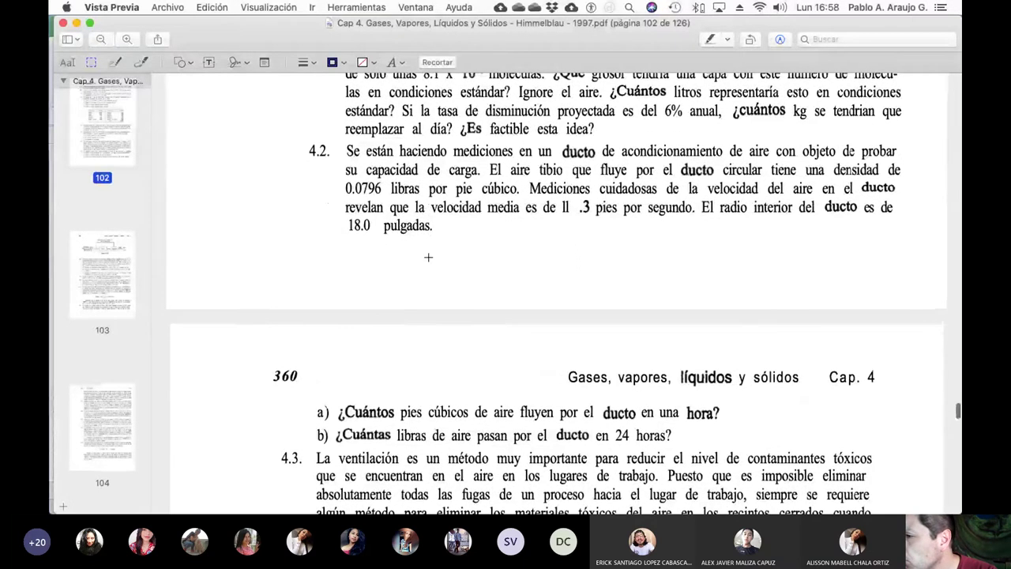
{"action": "scroll", "coordinate": [428, 257], "scroll_direction": "up", "scroll_amount": 1}
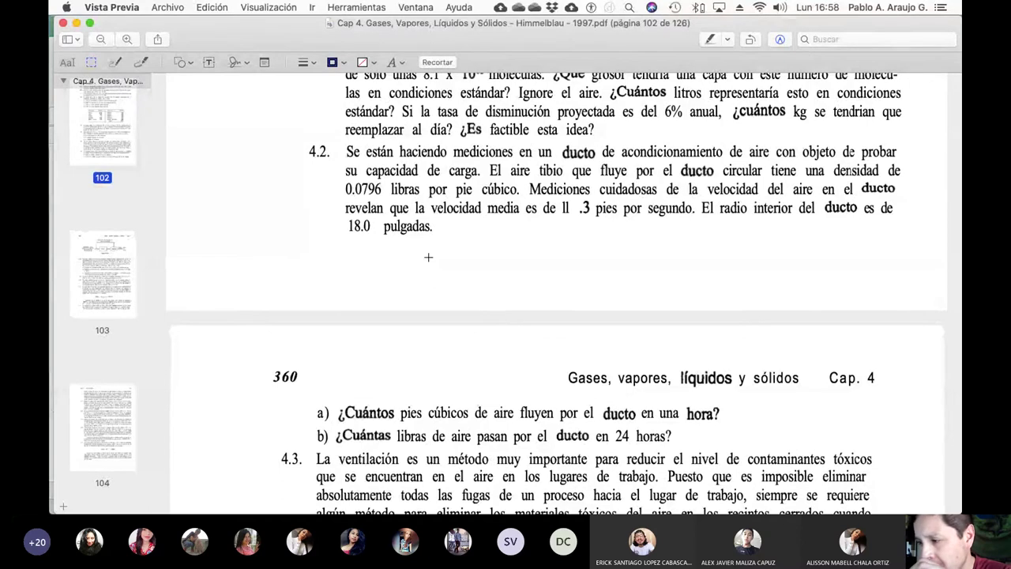
{"action": "scroll", "coordinate": [428, 256], "scroll_direction": "up", "scroll_amount": 5}
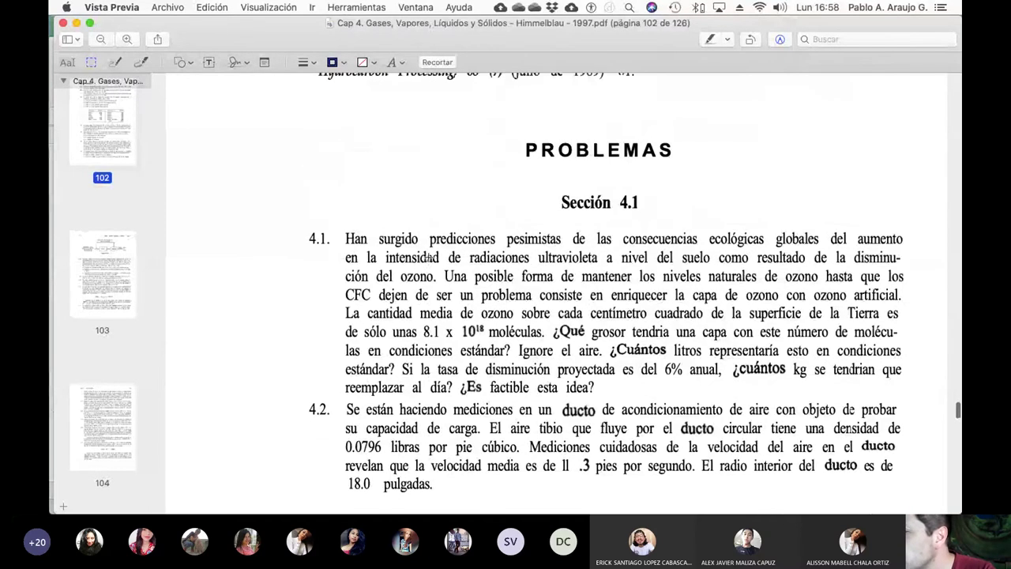
{"action": "scroll", "coordinate": [428, 257], "scroll_direction": "down", "scroll_amount": 2}
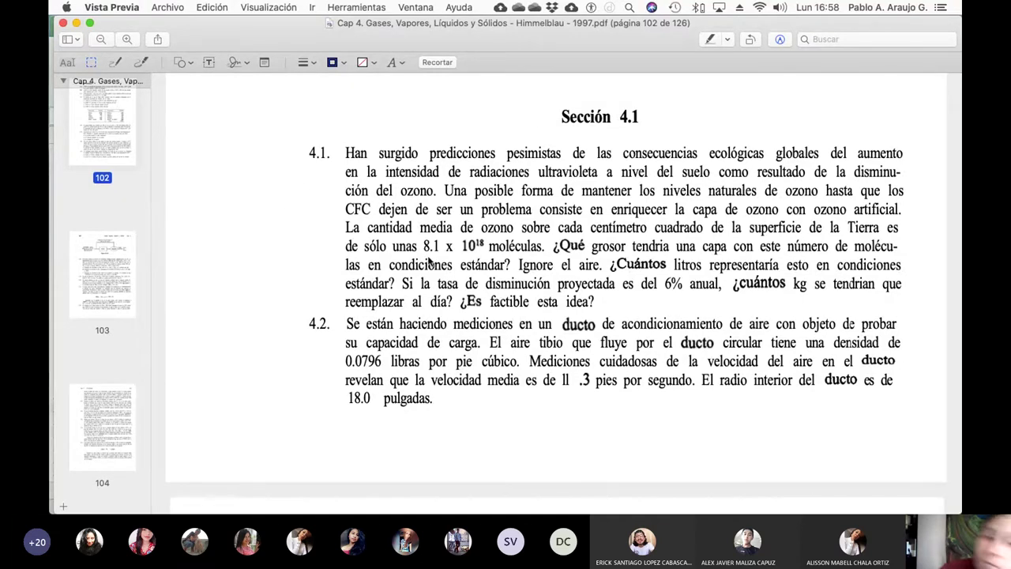
{"action": "scroll", "coordinate": [429, 263], "scroll_direction": "down", "scroll_amount": 3}
{"action": "scroll", "coordinate": [429, 263], "scroll_direction": "down", "scroll_amount": 9}
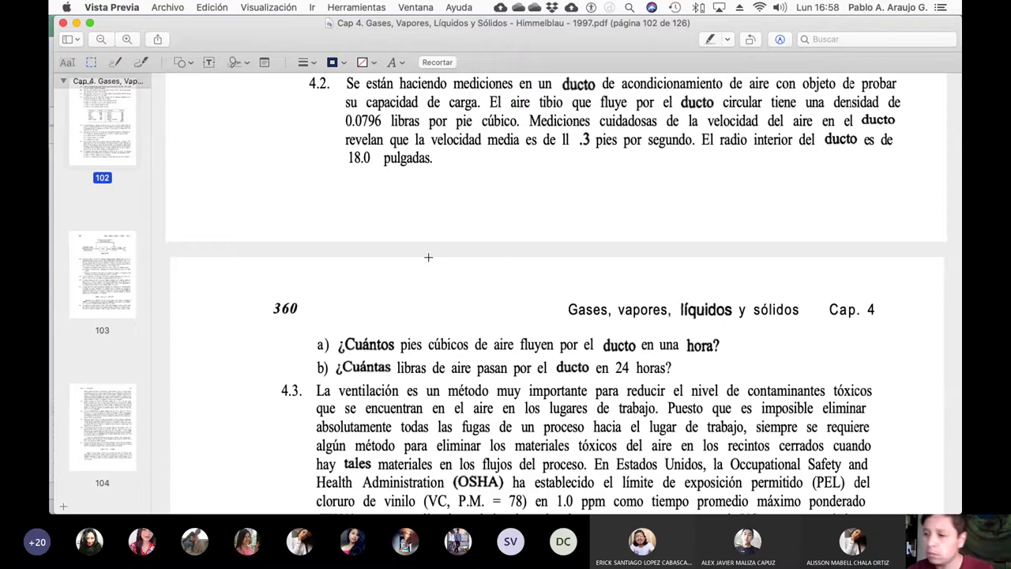
{"action": "scroll", "coordinate": [547, 411], "scroll_direction": "up", "scroll_amount": 5}
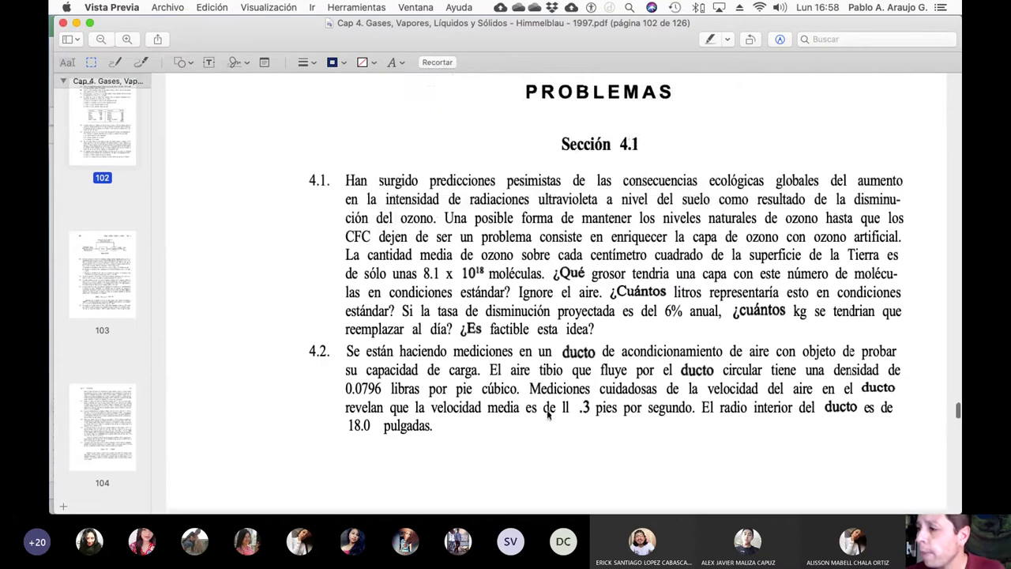
{"action": "scroll", "coordinate": [547, 409], "scroll_direction": "up", "scroll_amount": 1}
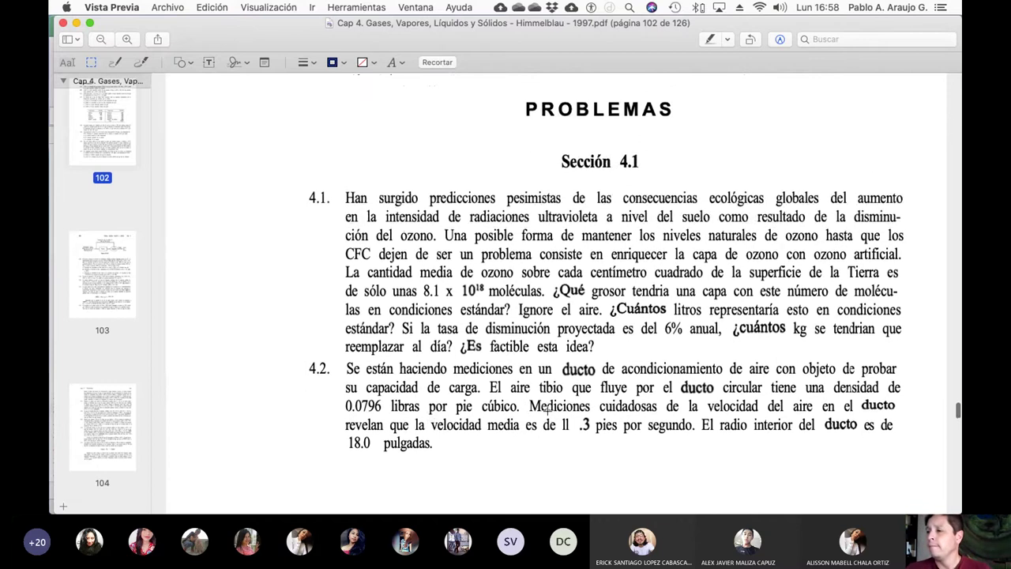
{"action": "scroll", "coordinate": [547, 408], "scroll_direction": "down", "scroll_amount": 1}
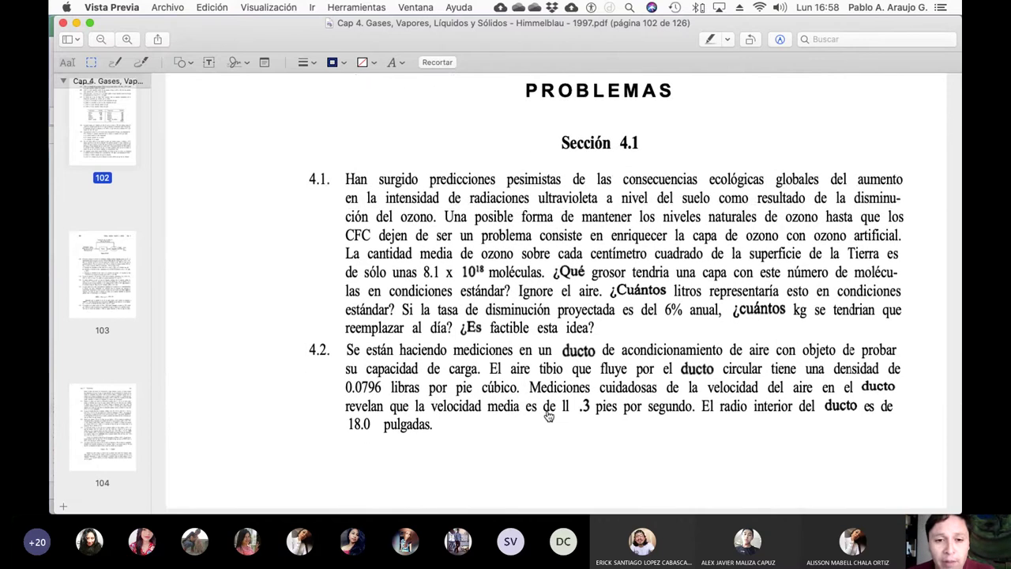
- Switch to Finder and enlarge the Cálculos Básicos 1 window to fill the screen
{"action": "key", "text": "super+Tab"}
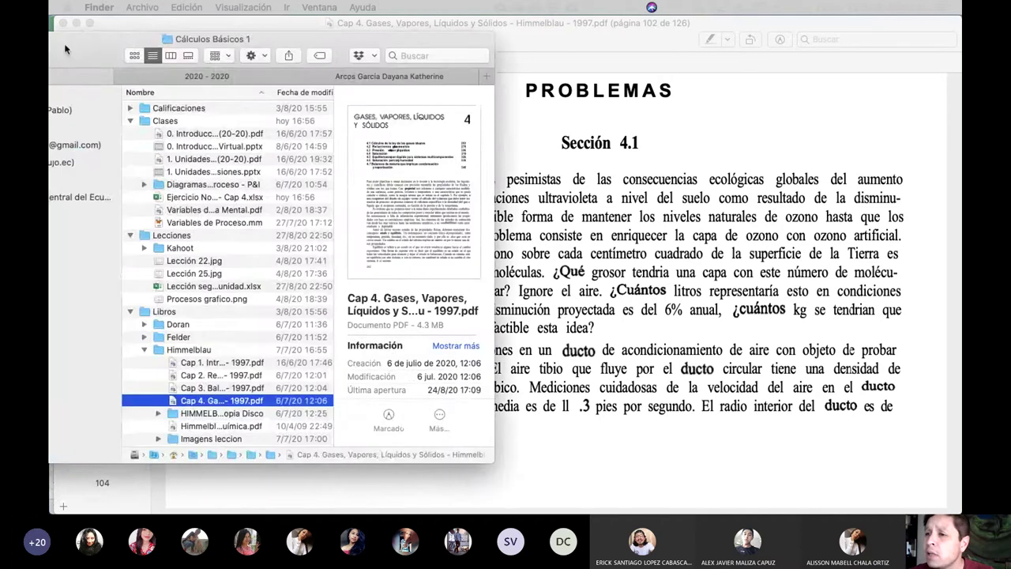
{"action": "left_click_drag", "start_coordinate": [65, 49], "coordinate": [196, 32]}
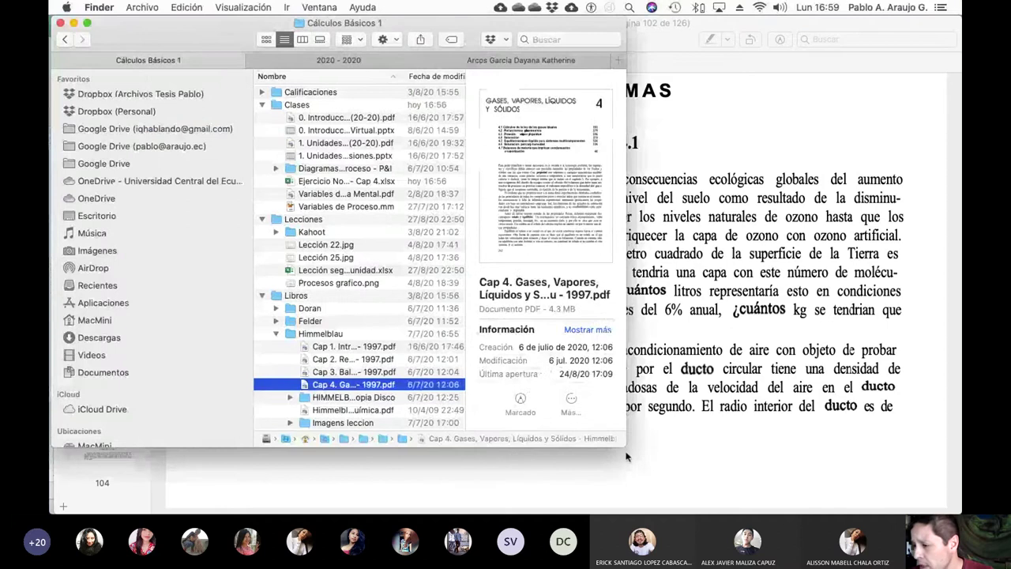
{"action": "left_click_drag", "start_coordinate": [626, 455], "coordinate": [961, 513]}
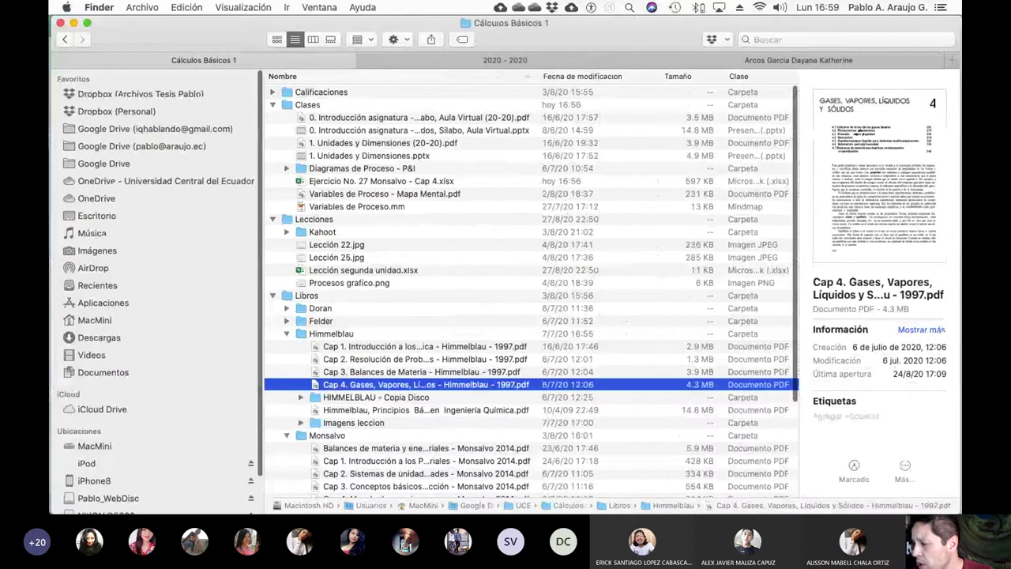
- Collapse the Himmelblau folder, expand the Felder folder under Libros, and widen the Nombre column to show the full file names
{"action": "scroll", "coordinate": [424, 324], "scroll_direction": "down", "scroll_amount": 3}
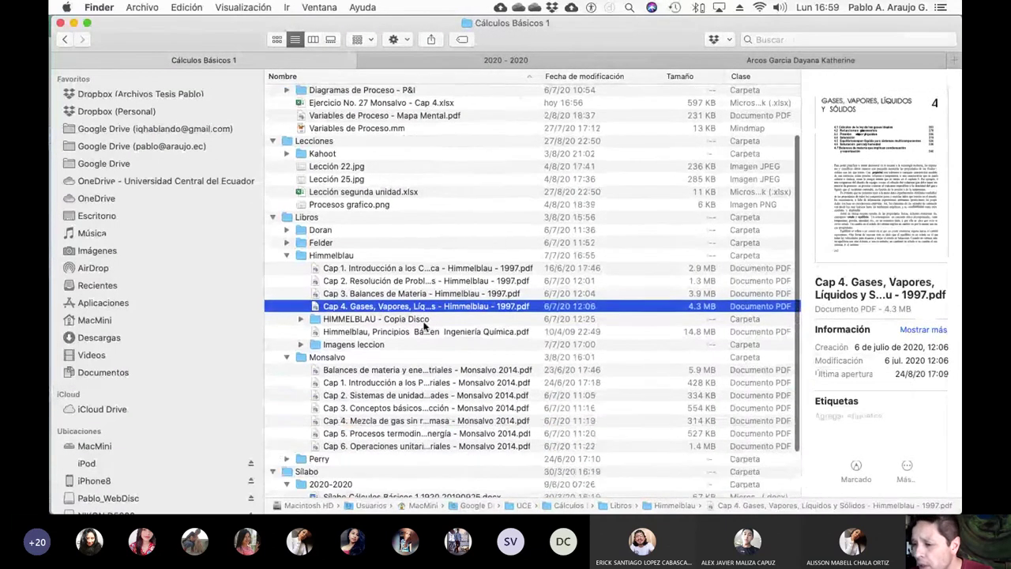
{"action": "scroll", "coordinate": [424, 325], "scroll_direction": "down", "scroll_amount": 1}
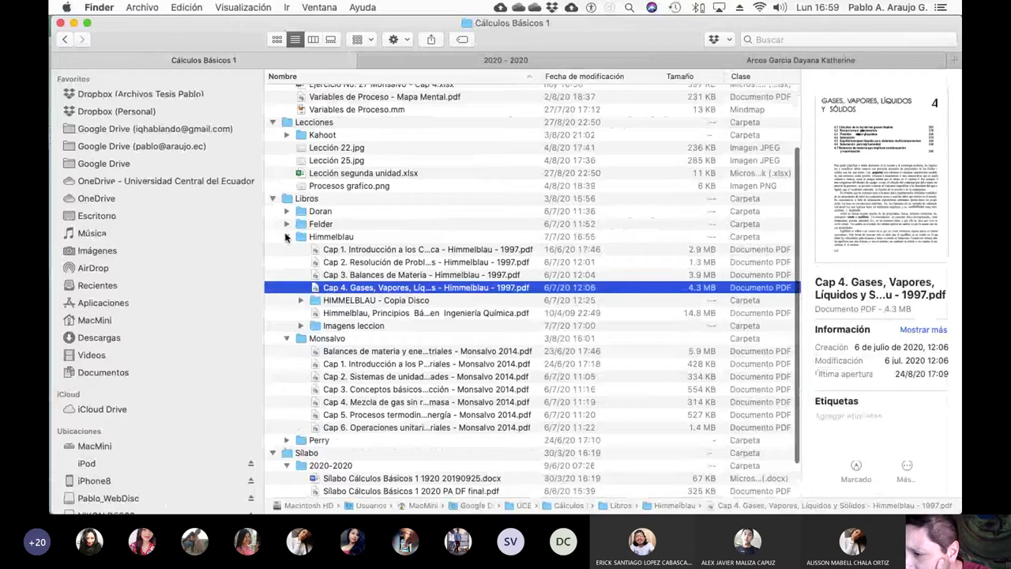
{"action": "left_click", "coordinate": [285, 236]}
{"action": "left_click", "coordinate": [285, 261]}
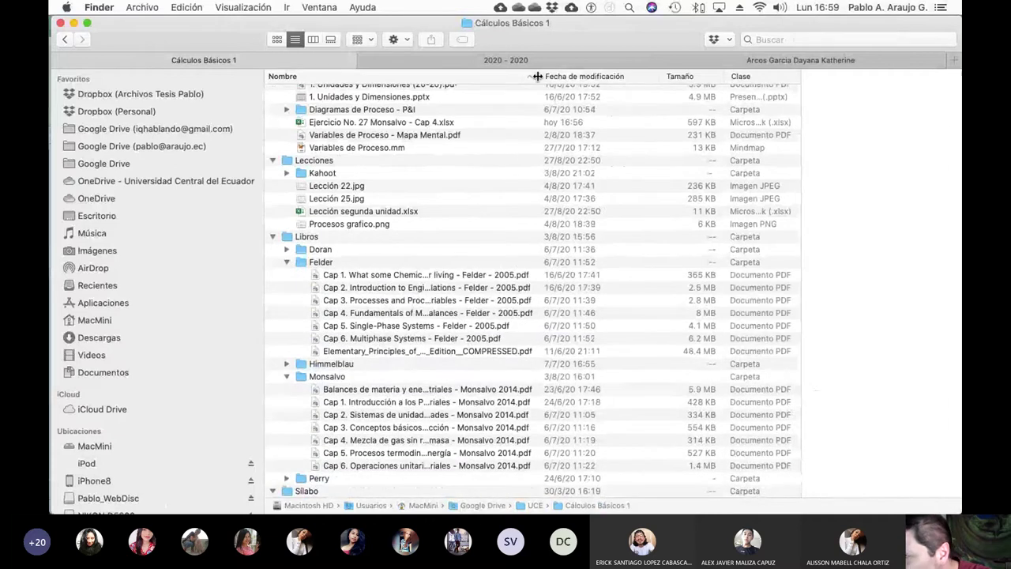
{"action": "left_click_drag", "start_coordinate": [537, 76], "coordinate": [694, 77]}
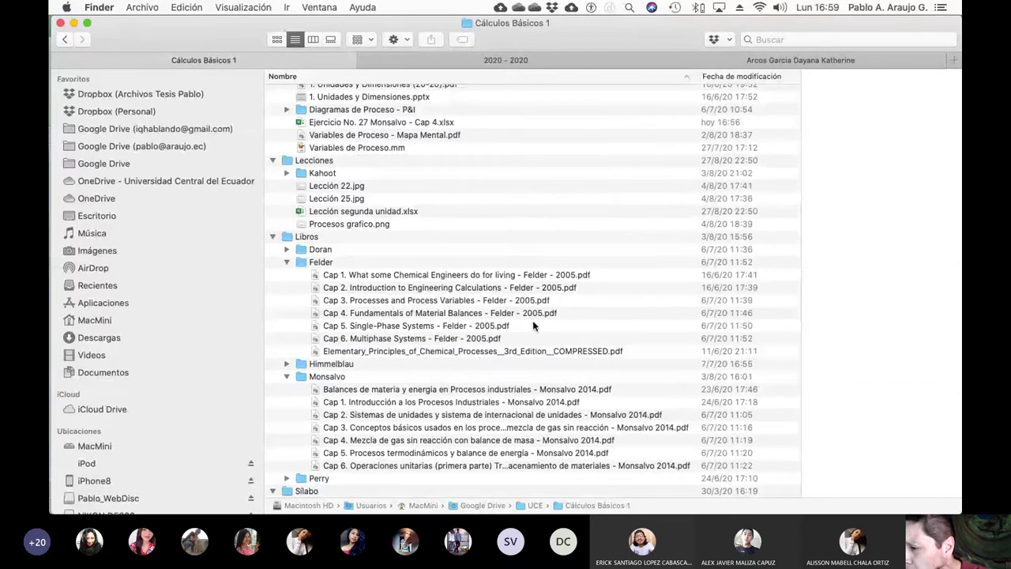
- Open Cap 4. Fundamentals of Material Balances - Felder - 2005.pdf, browse its page thumbnails, and go to page 25
{"action": "double_click", "coordinate": [448, 314]}
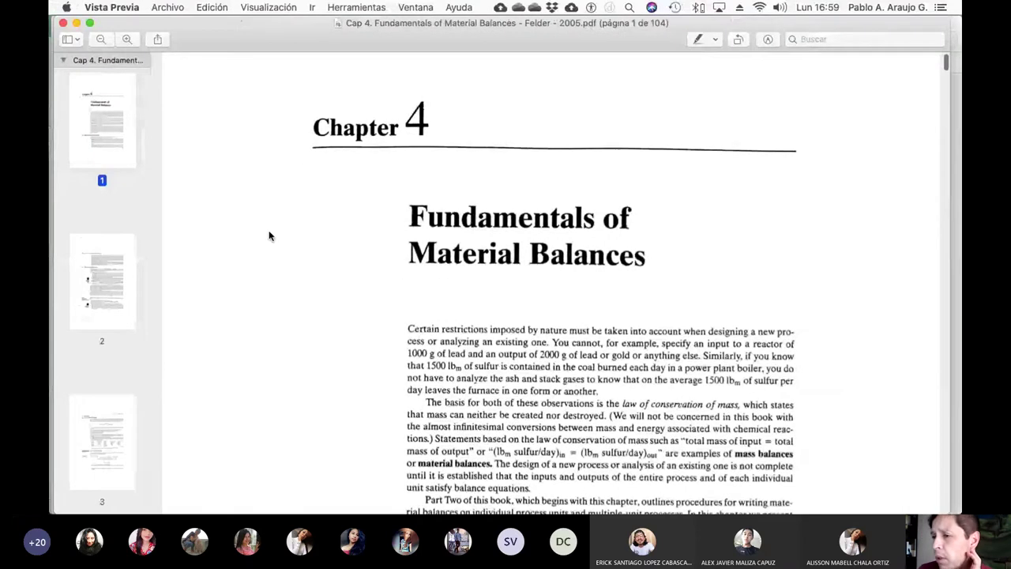
{"action": "scroll", "coordinate": [125, 247], "scroll_direction": "down", "scroll_amount": 20}
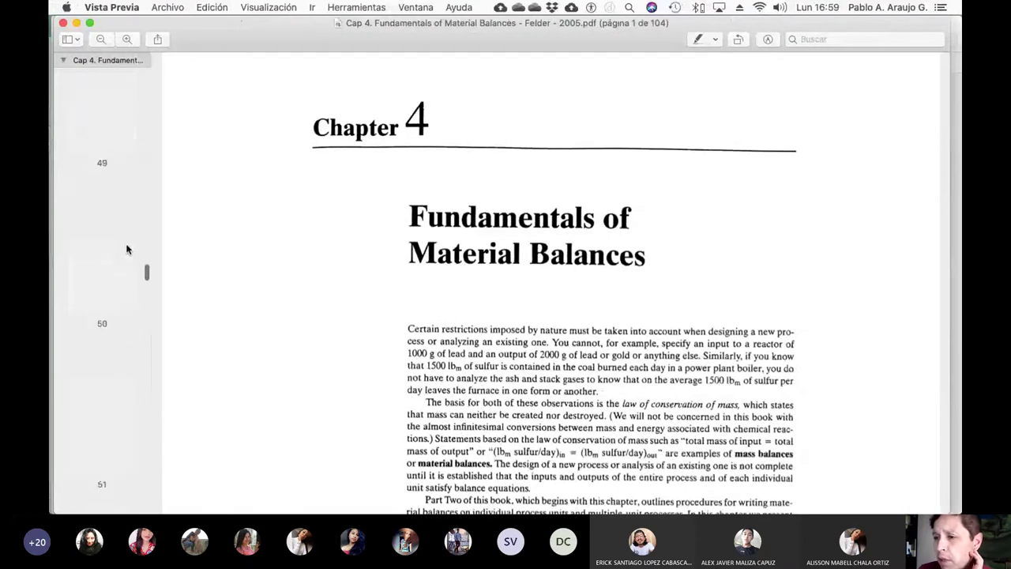
{"action": "scroll", "coordinate": [126, 249], "scroll_direction": "down", "scroll_amount": 10}
{"action": "scroll", "coordinate": [126, 250], "scroll_direction": "down", "scroll_amount": 8}
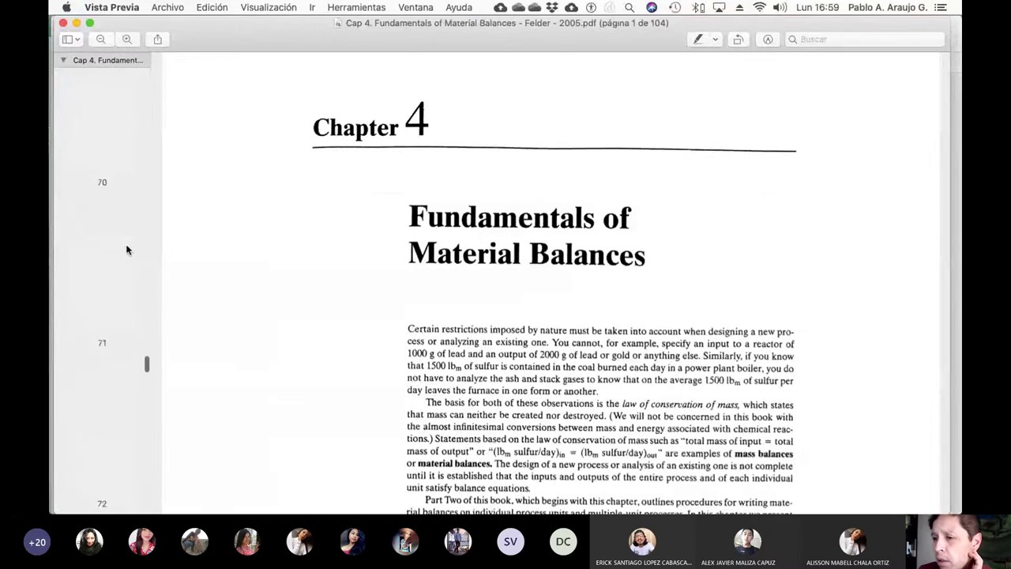
{"action": "scroll", "coordinate": [127, 256], "scroll_direction": "up", "scroll_amount": 20}
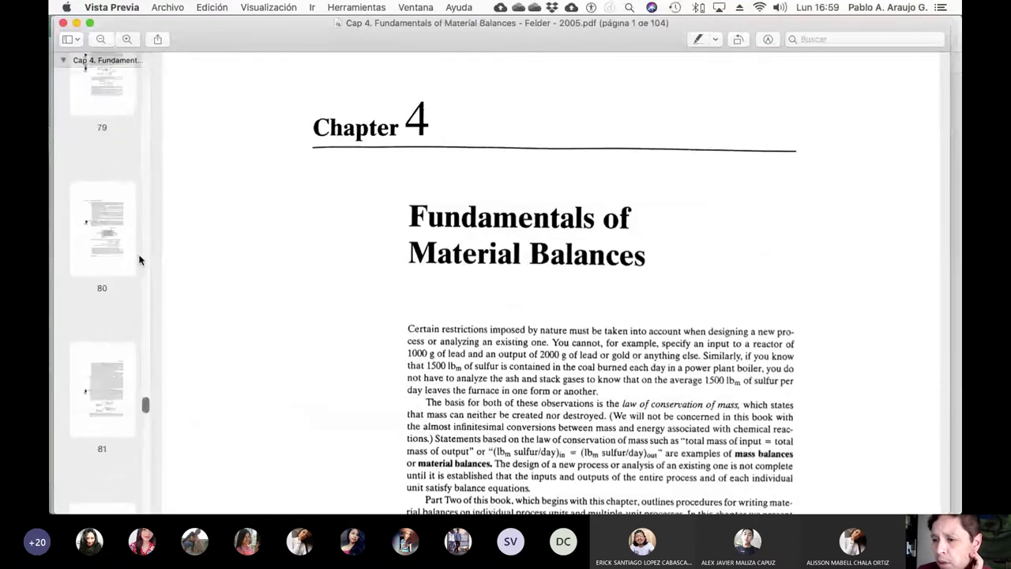
{"action": "scroll", "coordinate": [115, 258], "scroll_direction": "up", "scroll_amount": 14}
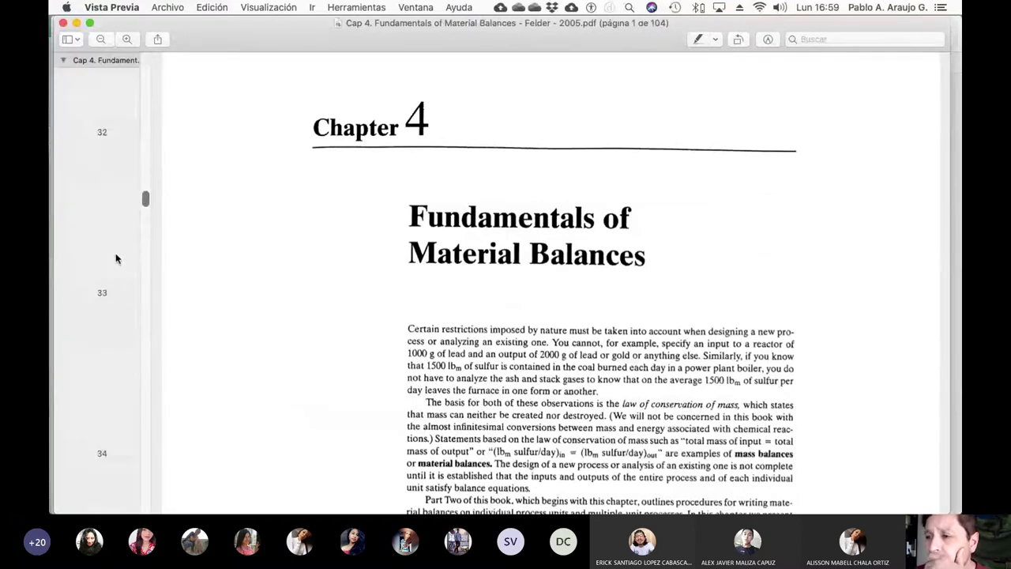
{"action": "scroll", "coordinate": [115, 258], "scroll_direction": "up", "scroll_amount": 2}
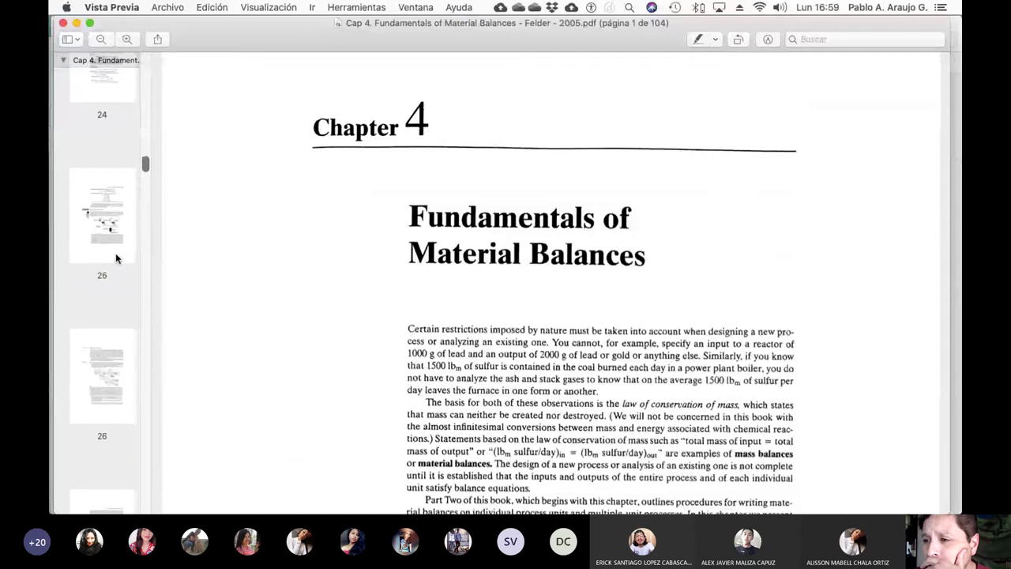
{"action": "left_click", "coordinate": [116, 253]}
- Look back from page 25 to the two-unit process example with its labeled flowchart on page 23 of the PDF
{"action": "scroll", "coordinate": [665, 347], "scroll_direction": "up", "scroll_amount": 10}
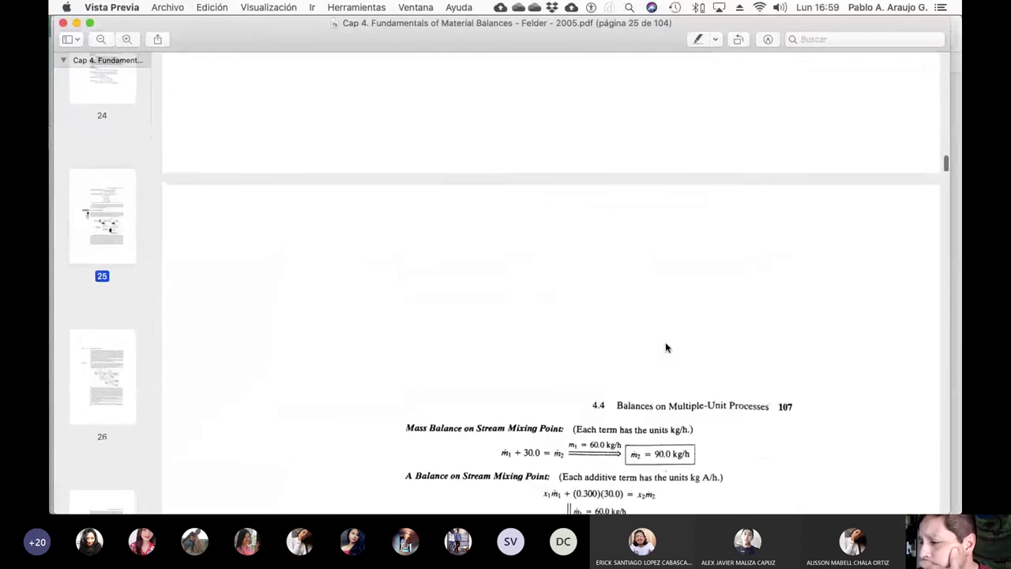
{"action": "scroll", "coordinate": [665, 347], "scroll_direction": "up", "scroll_amount": 4}
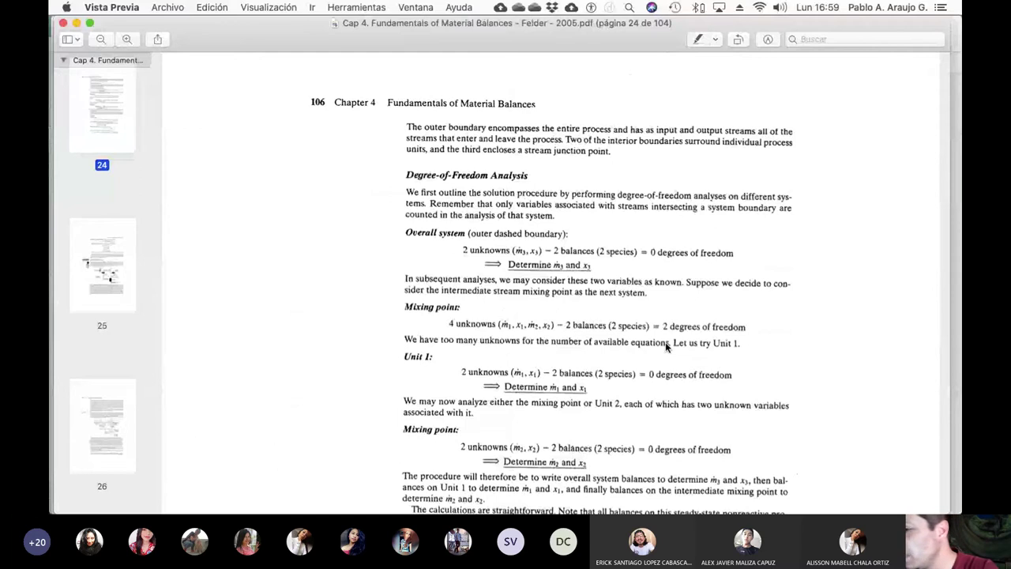
{"action": "scroll", "coordinate": [665, 347], "scroll_direction": "down", "scroll_amount": 10}
{"action": "scroll", "coordinate": [666, 347], "scroll_direction": "up", "scroll_amount": 20}
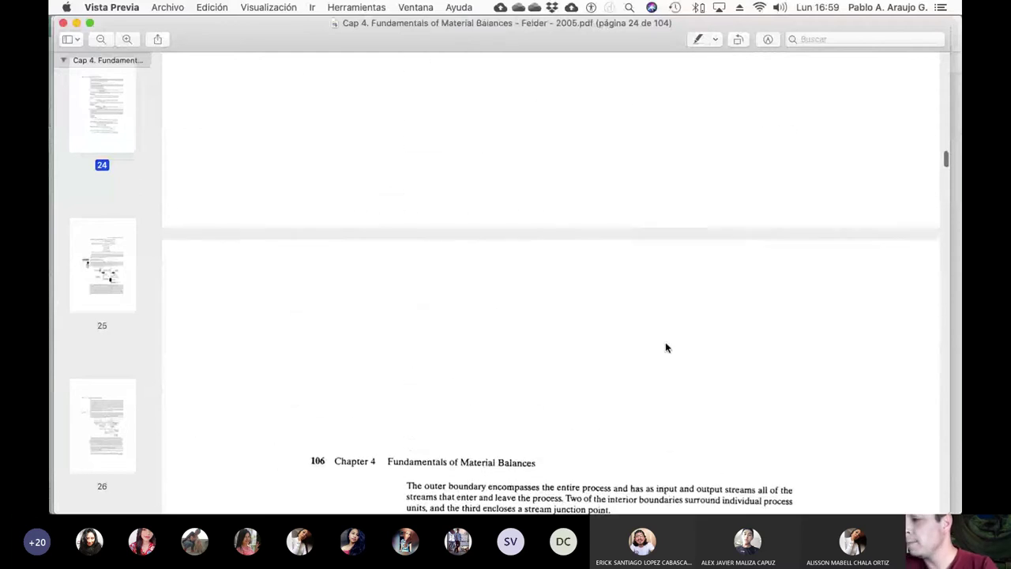
{"action": "scroll", "coordinate": [665, 347], "scroll_direction": "up", "scroll_amount": 8}
{"action": "scroll", "coordinate": [665, 348], "scroll_direction": "up", "scroll_amount": 3}
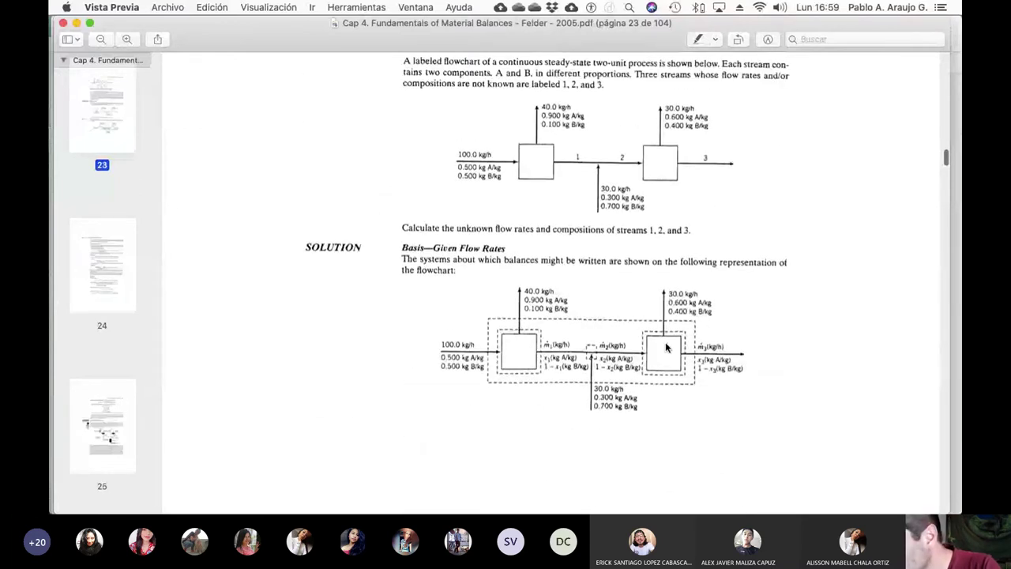